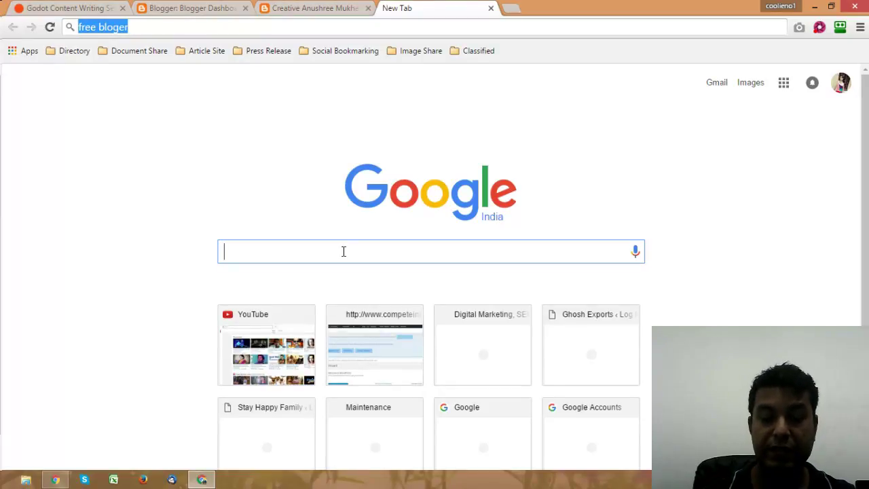
Step: Search Google for 'free blogger templates' and open the Gooyaabi and Colorlib results in new tabs
type("free blogg")
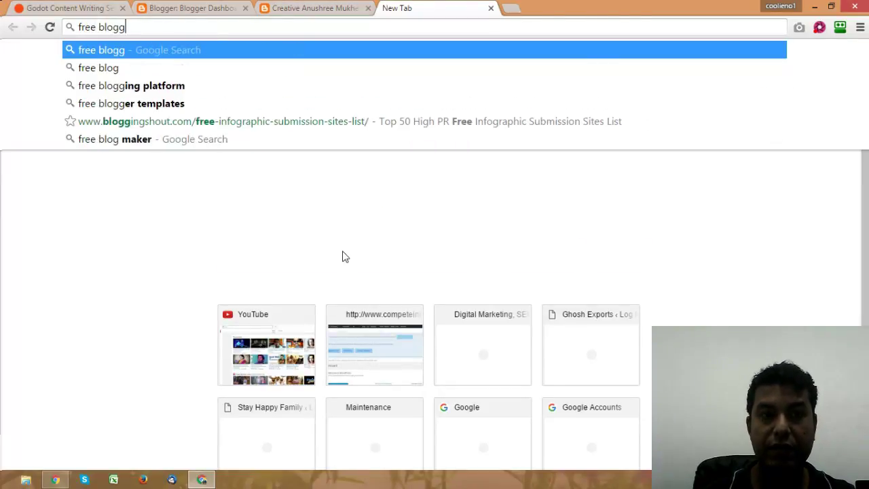
type("er templat")
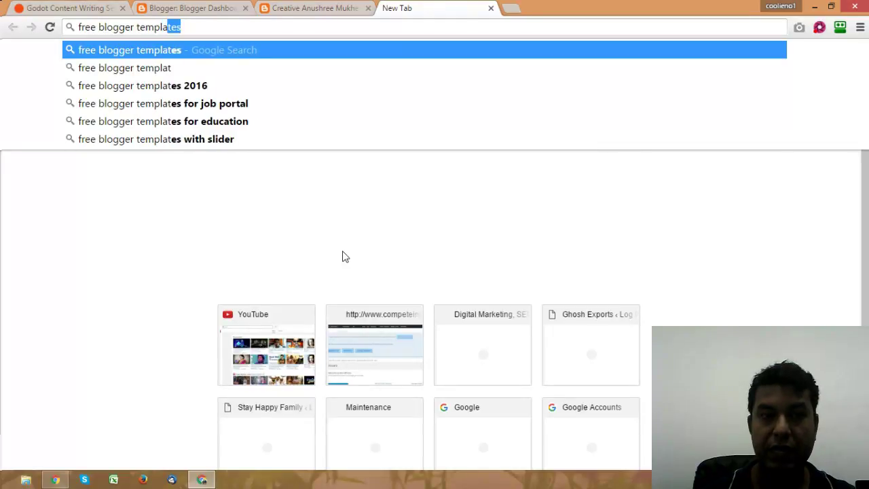
key("Return")
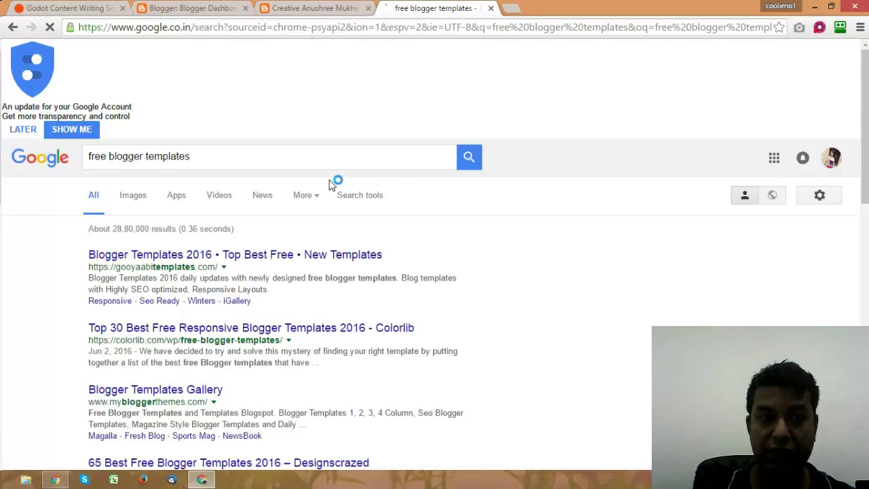
right_click(256, 202)
left_click(299, 210)
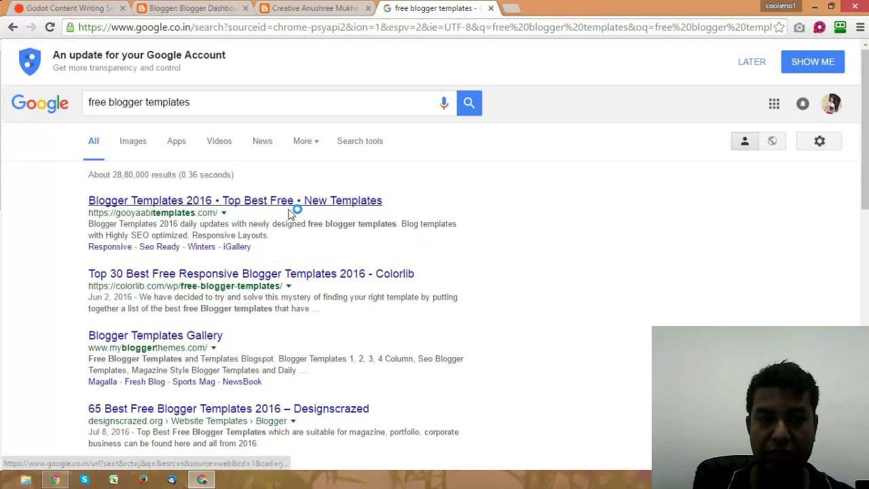
right_click(271, 274)
left_click(314, 279)
Step: Open the Blogger Templates Gallery and Designscrazed results in new tabs, ending on the Gooyaabi tab
scroll(197, 235, "down", 2)
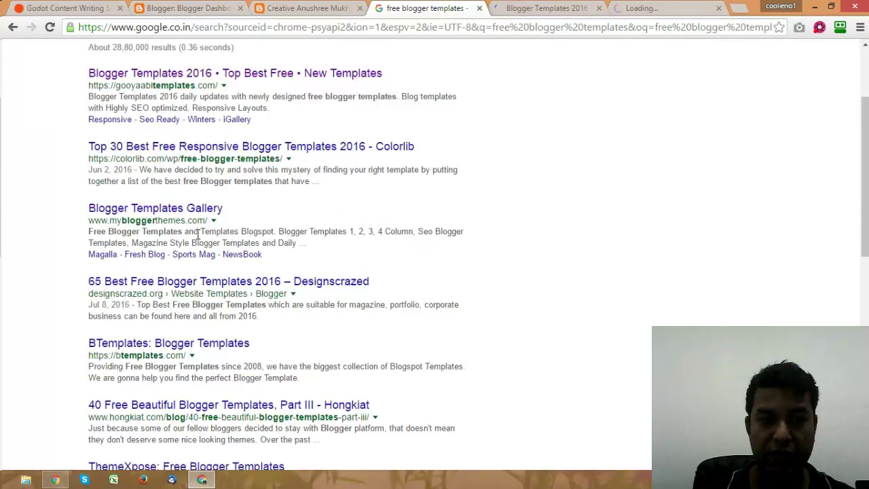
middle_click(214, 207)
right_click(268, 281)
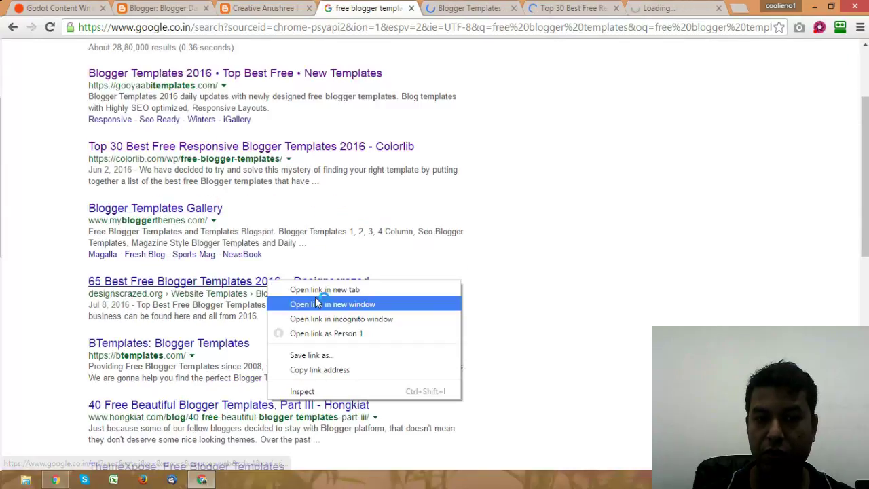
left_click(318, 292)
key("ctrl+Tab")
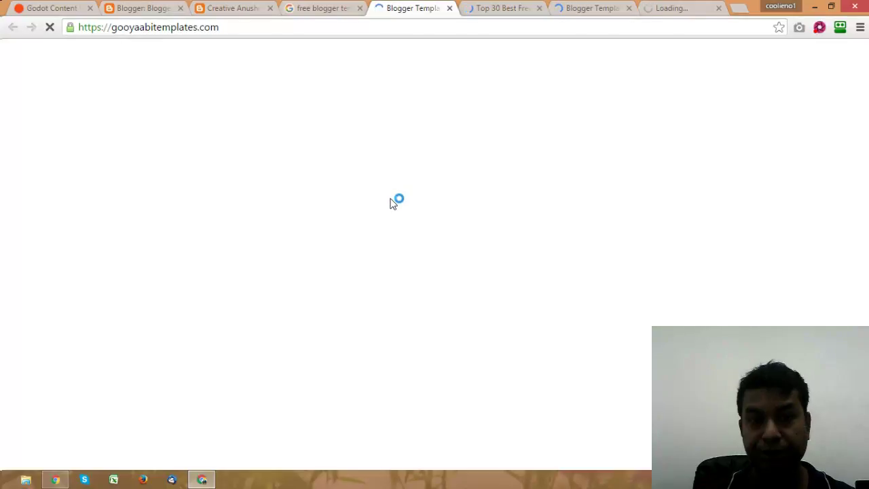
left_click(632, 6)
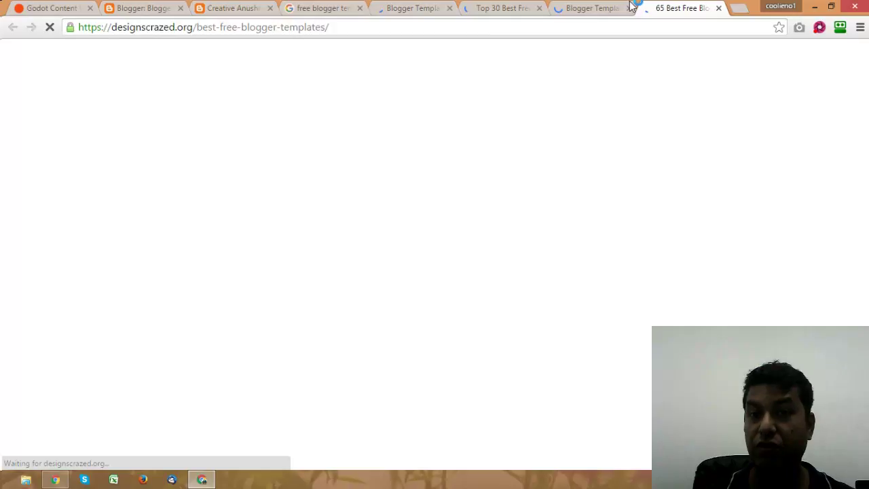
left_click(413, 8)
Step: Open the Sugar, Milano and Ideas Mag templates from the Gooyaabi grid in new tabs
scroll(478, 253, "down", 3)
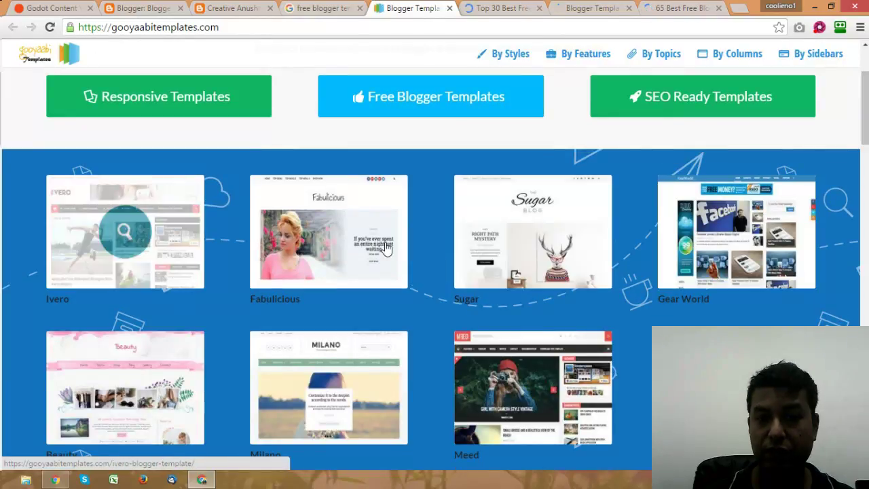
scroll(592, 155, "down", 1)
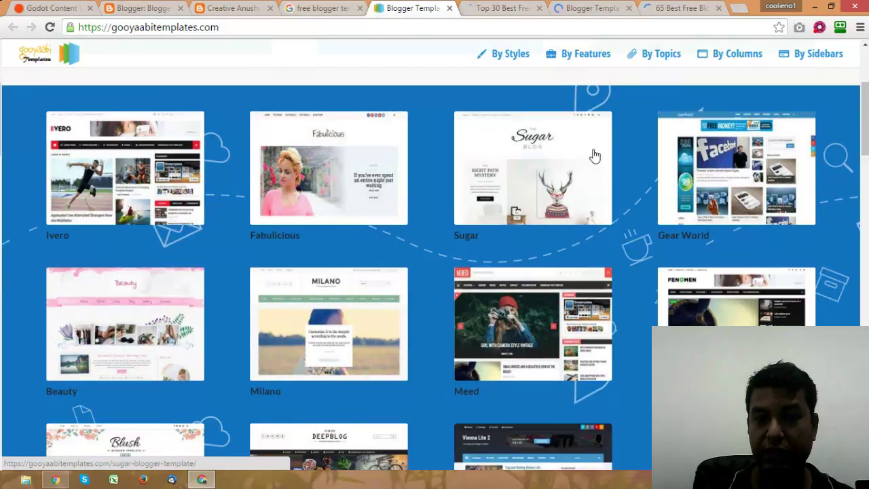
middle_click(534, 168)
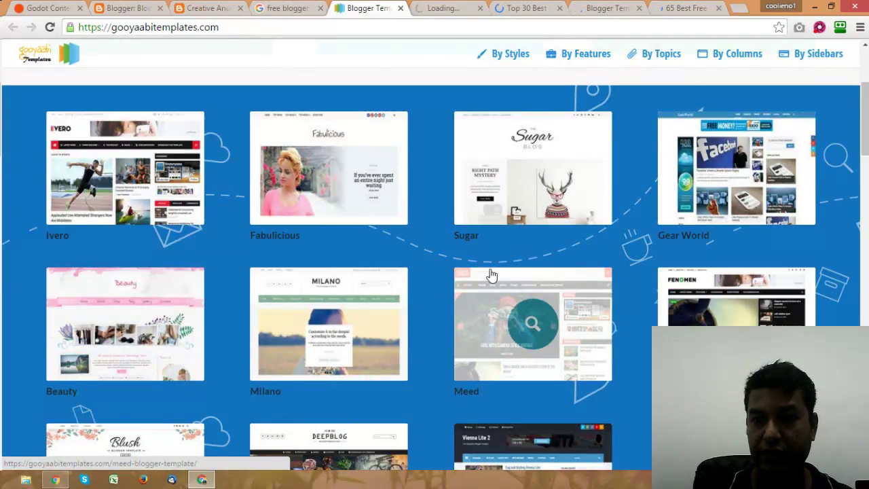
scroll(491, 274, "down", 3)
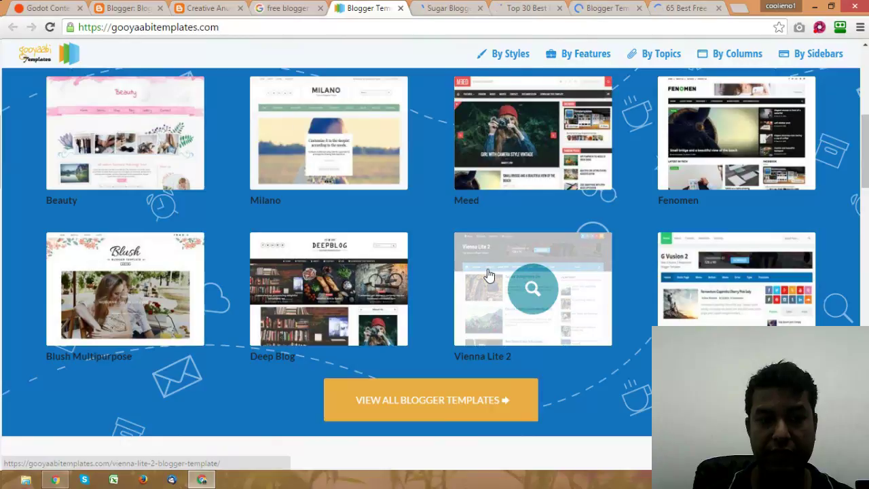
right_click(332, 143)
left_click(346, 144)
scroll(455, 212, "down", 3)
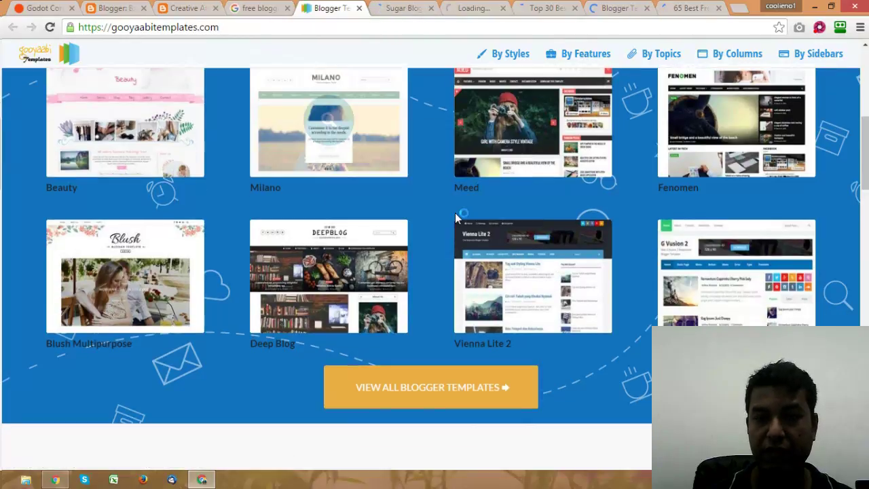
scroll(455, 217, "down", 1)
scroll(455, 217, "down", 3)
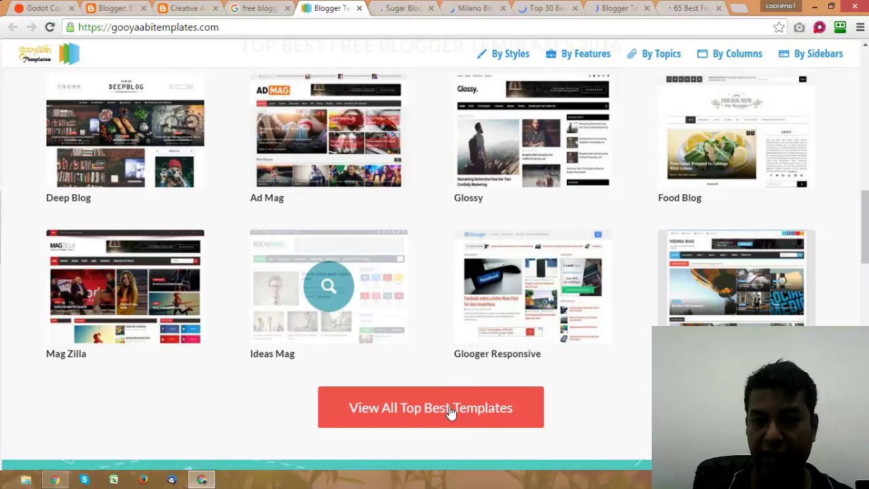
left_click(488, 416, "ctrl")
Step: Cycle through the open tabs, ending on the Sugar template page
key("ctrl+Tab")
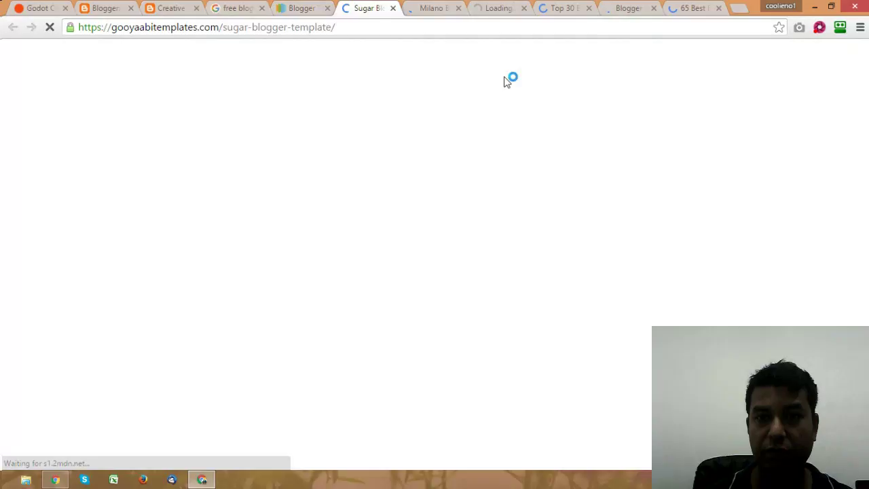
key("ctrl+9")
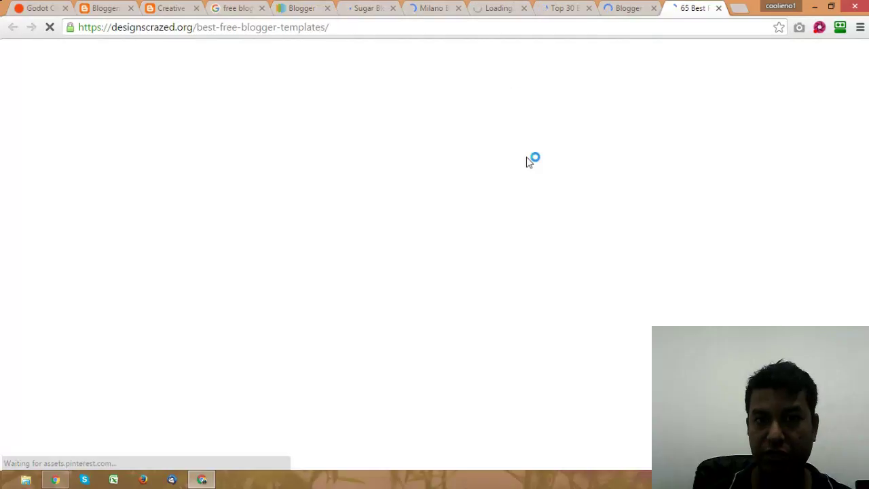
left_click(554, 9)
left_click(428, 12)
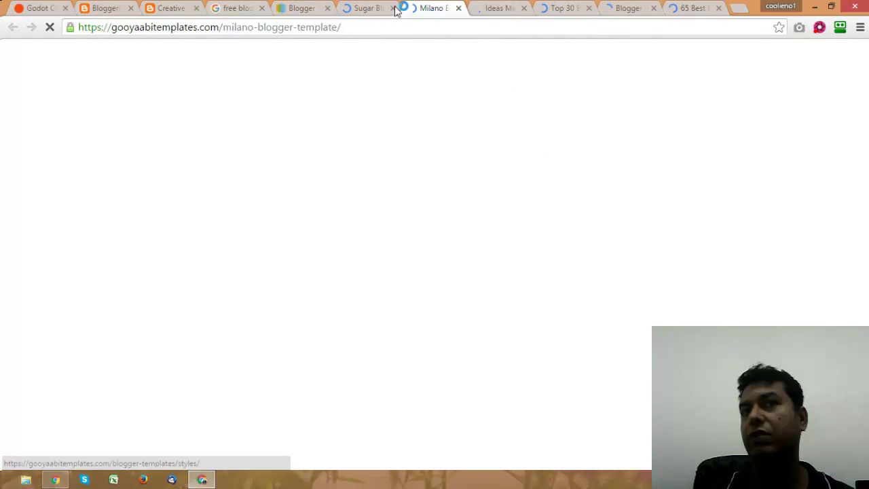
left_click(370, 9)
scroll(460, 208, "down", 5)
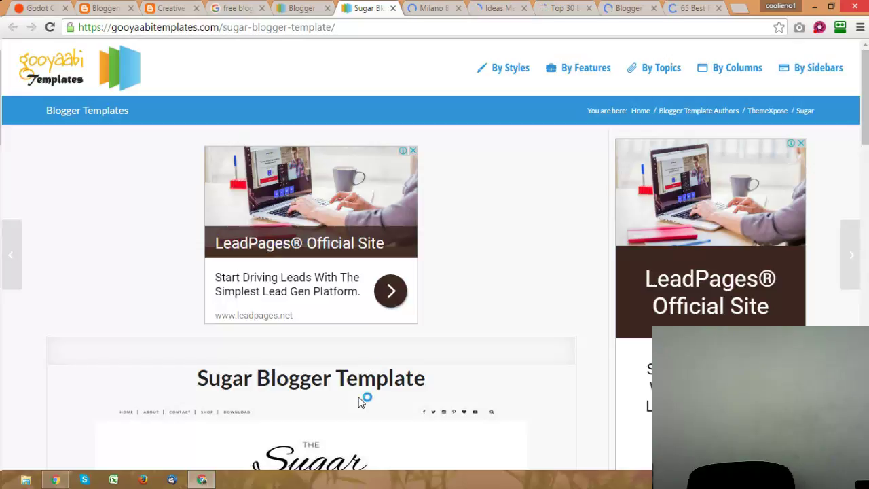
scroll(858, 173, "down", 3)
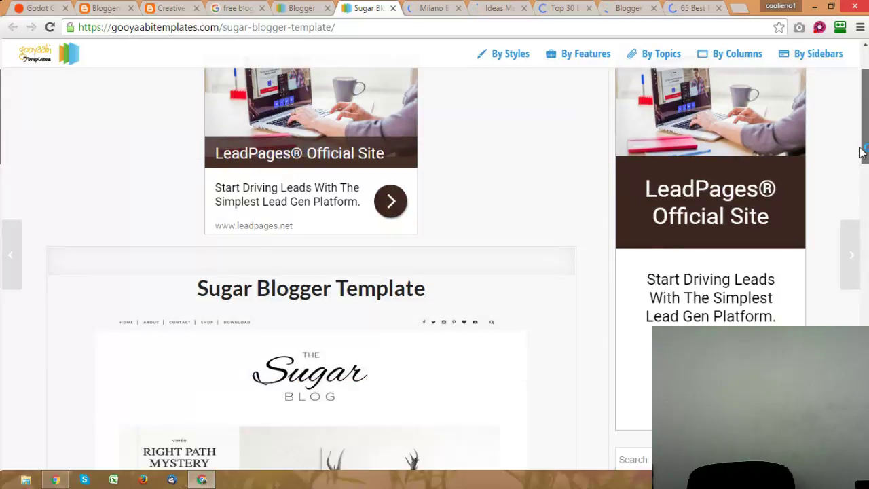
left_click_drag(861, 187, 861, 144)
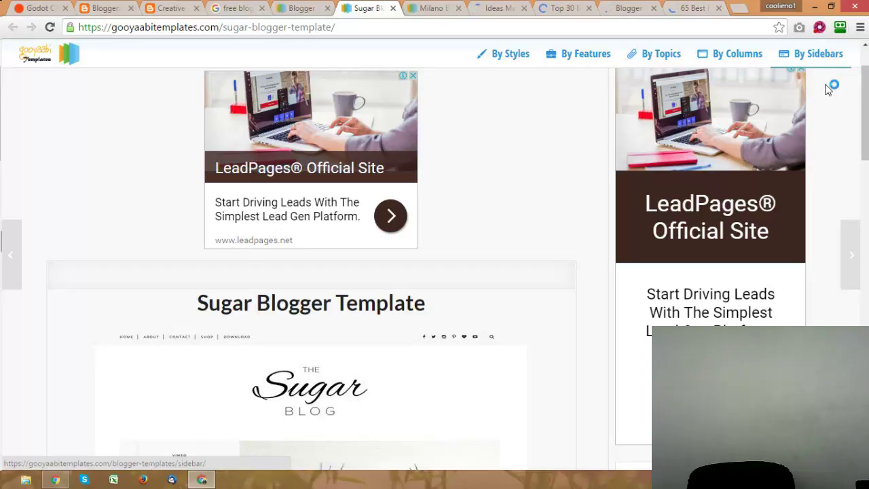
Step: Scroll through the DesignsCrazed '65 Best Free Blogger Templates' article, then return to Gooyaabi's gallery
left_click(692, 9)
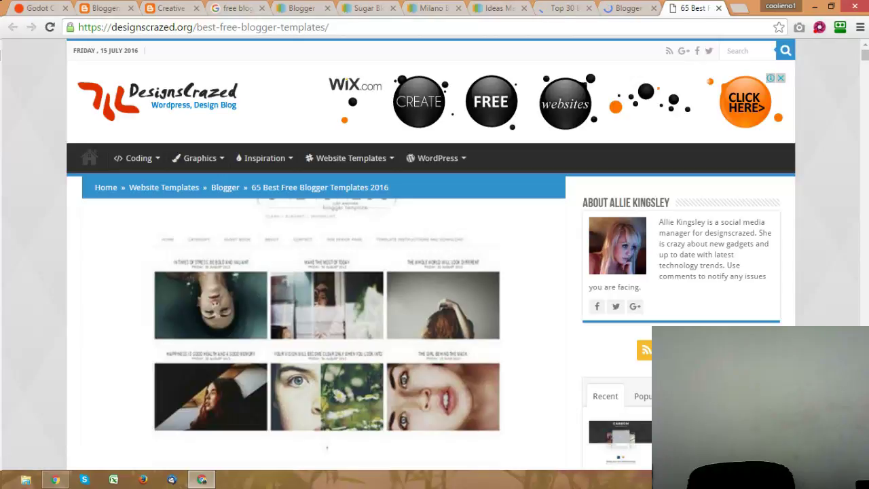
scroll(587, 461, "down", 1)
scroll(605, 430, "down", 1)
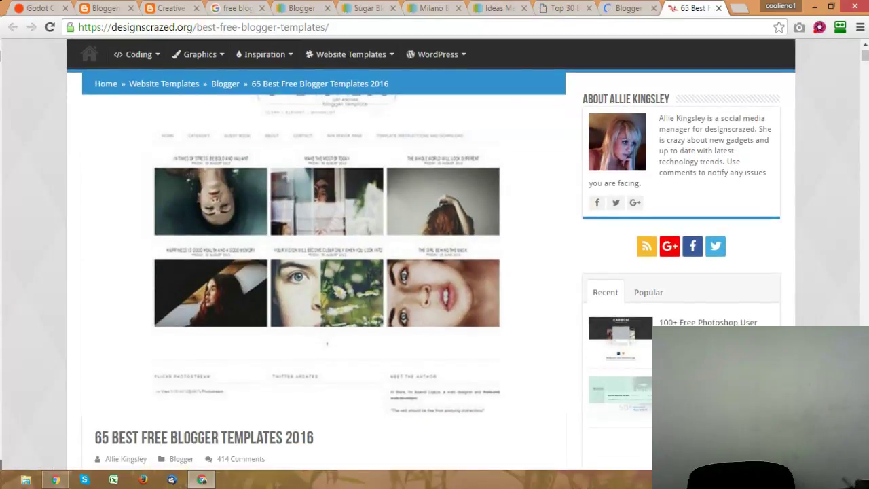
scroll(861, 94, "down", 1)
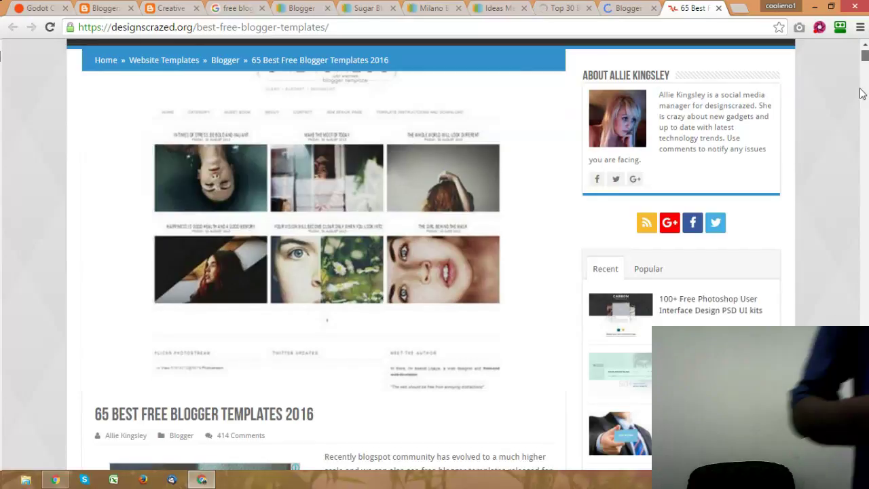
left_click(862, 91)
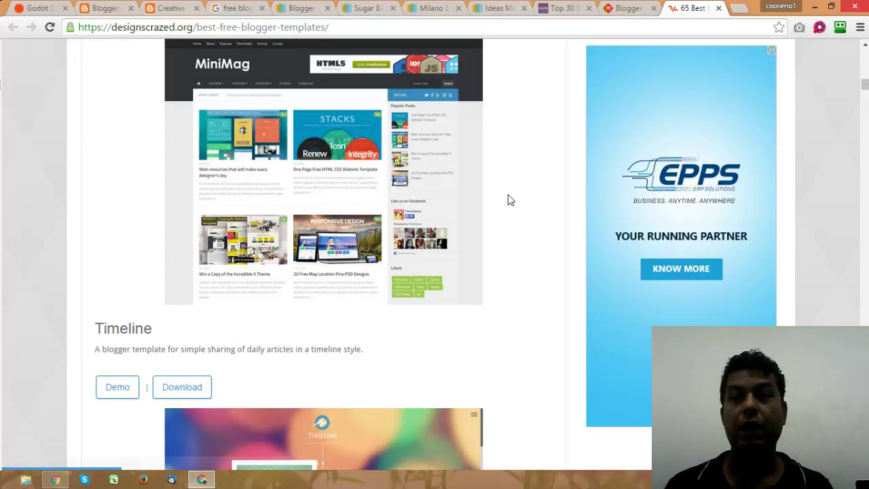
left_click_drag(865, 85, 865, 57)
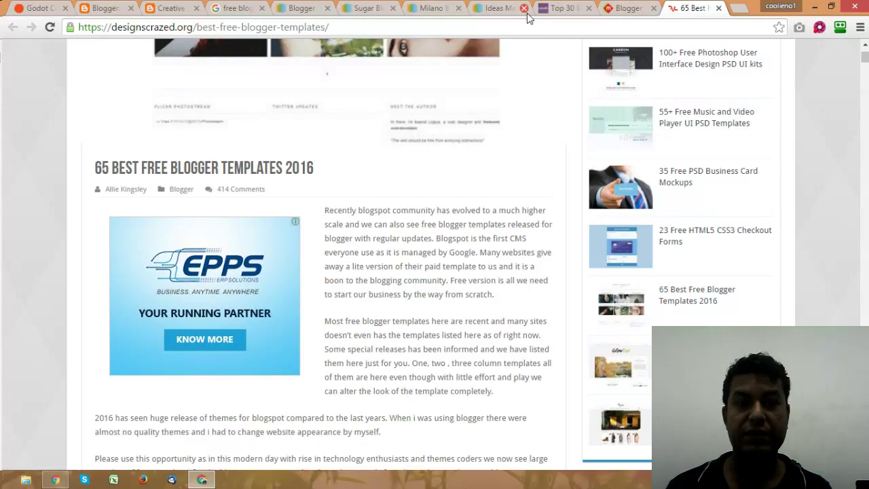
left_click(302, 8)
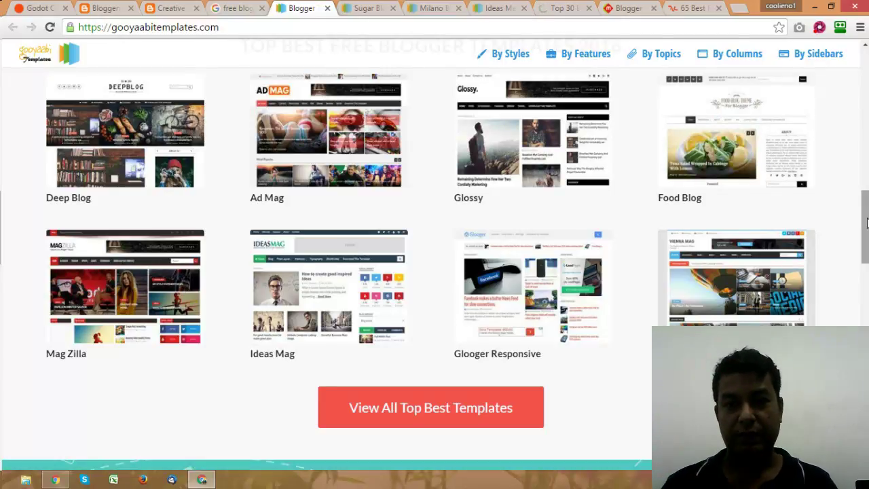
left_click_drag(867, 223, 353, 75)
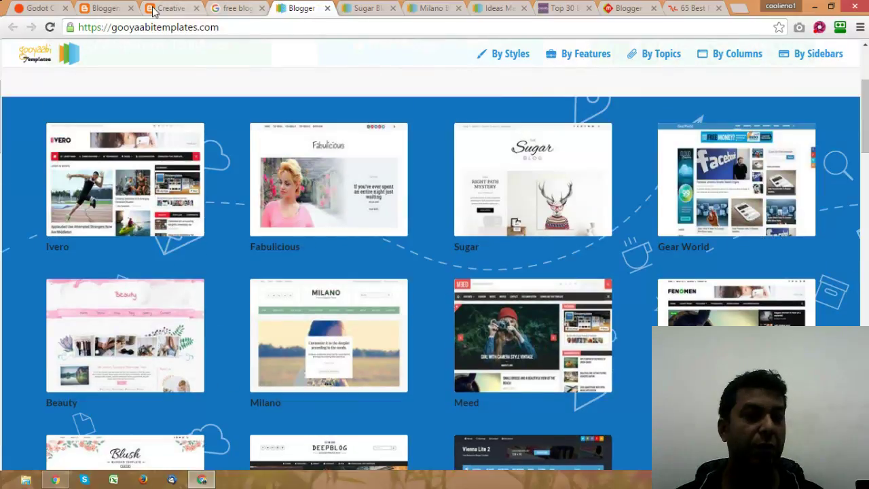
left_click(166, 8)
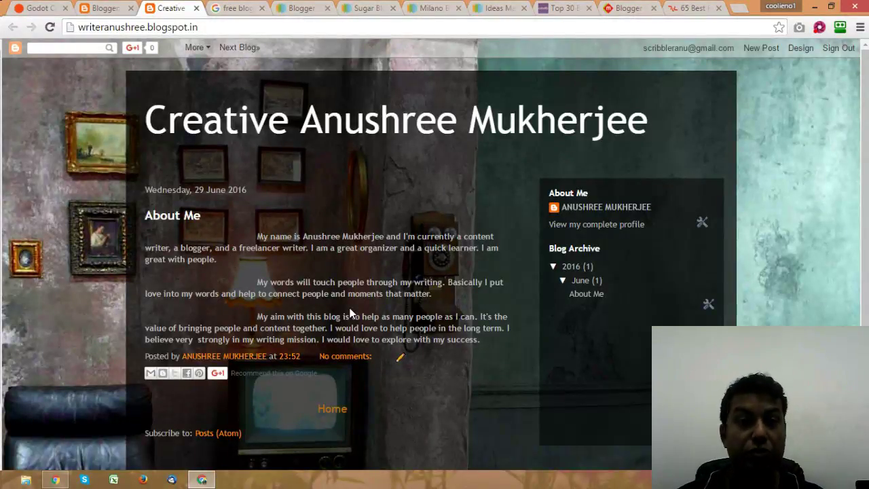
left_click(304, 8)
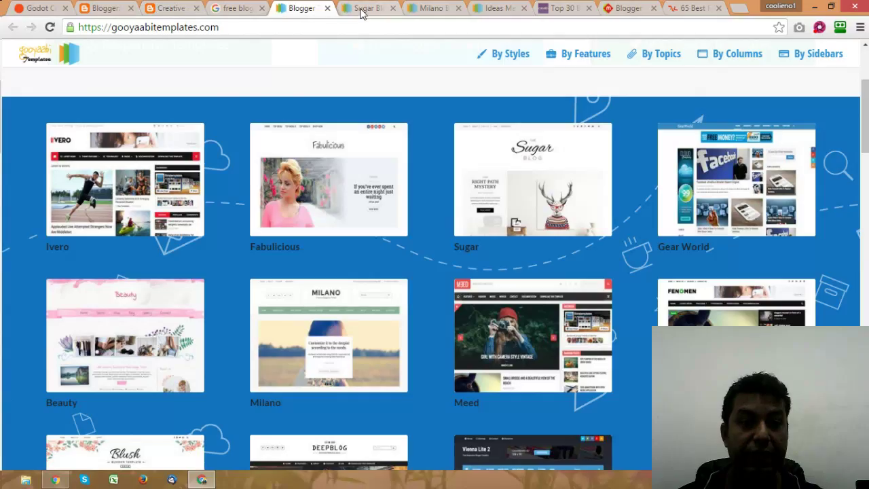
left_click(362, 8)
Step: Open live previews of the Sugar and Milano templates
scroll(430, 204, "down", 6)
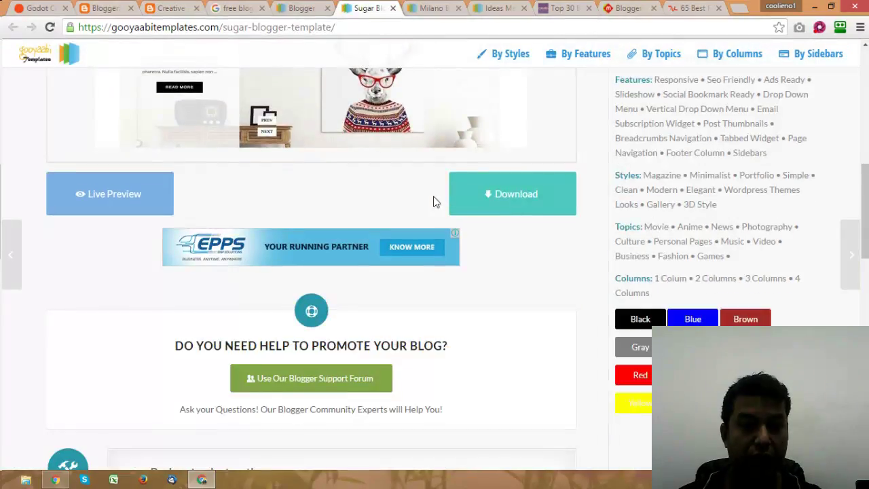
left_click(143, 197)
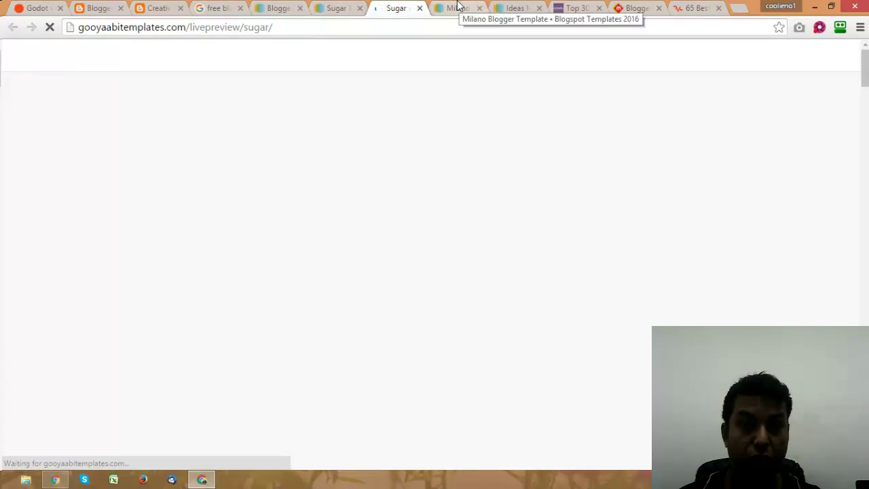
left_click(458, 7)
scroll(365, 258, "down", 6)
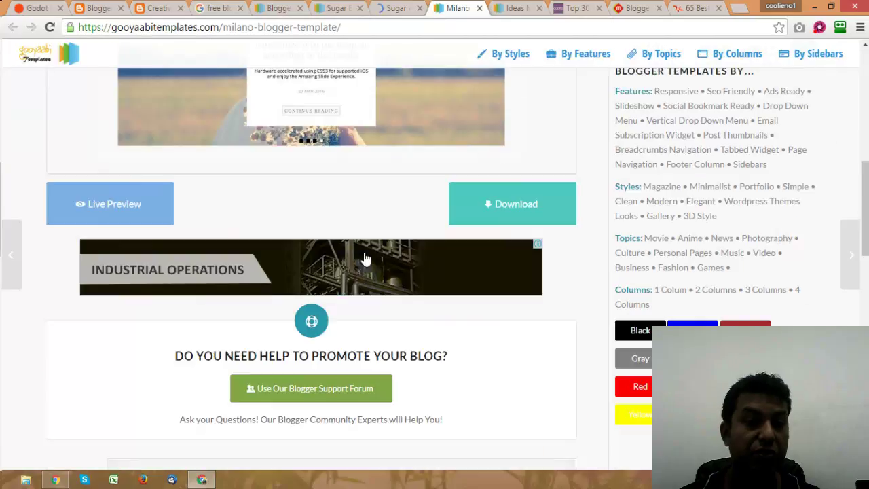
left_click(114, 204)
Step: Open the Ideas Mag template's live preview, then bring up Colorlib's templates list
left_click(518, 8)
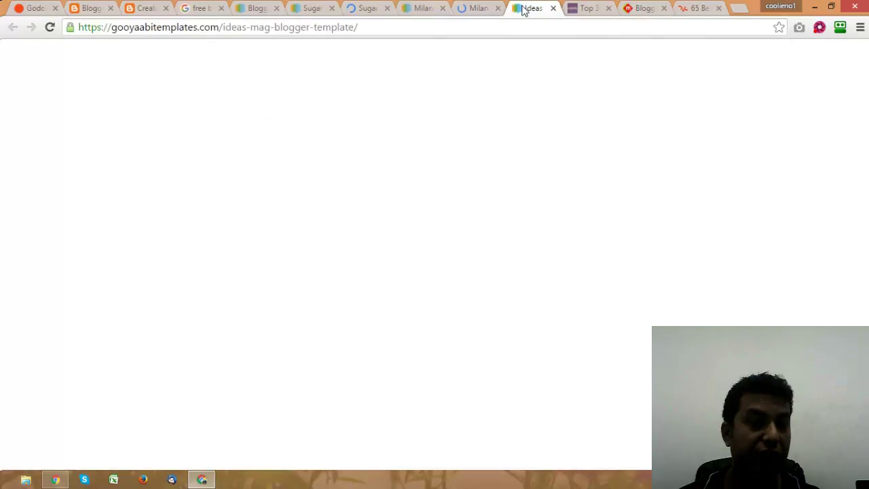
scroll(425, 207, "up", 1)
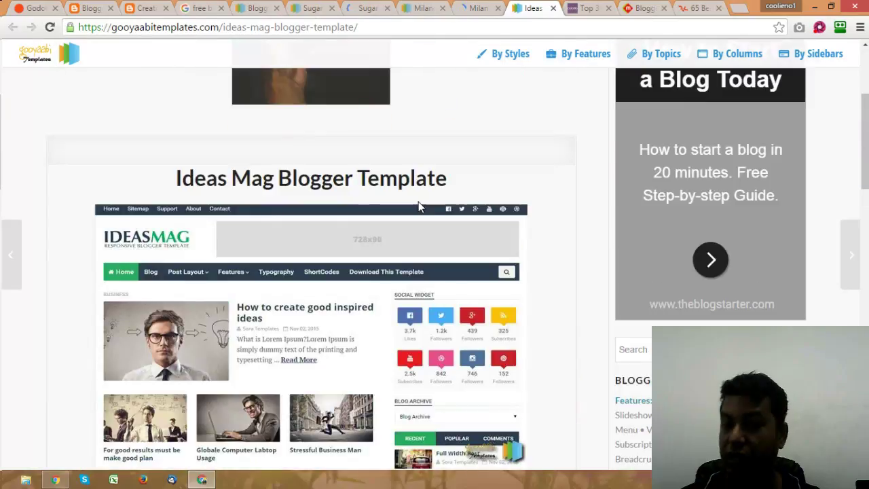
scroll(421, 207, "down", 3)
left_click(129, 336)
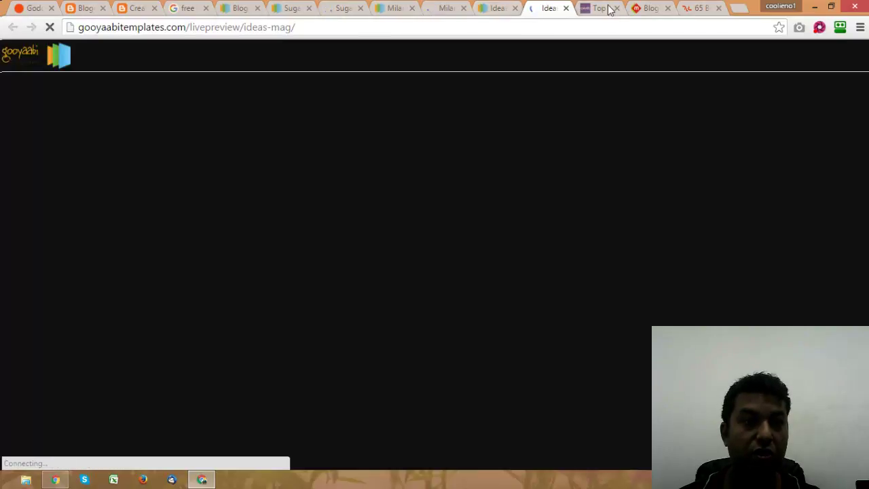
left_click(600, 8)
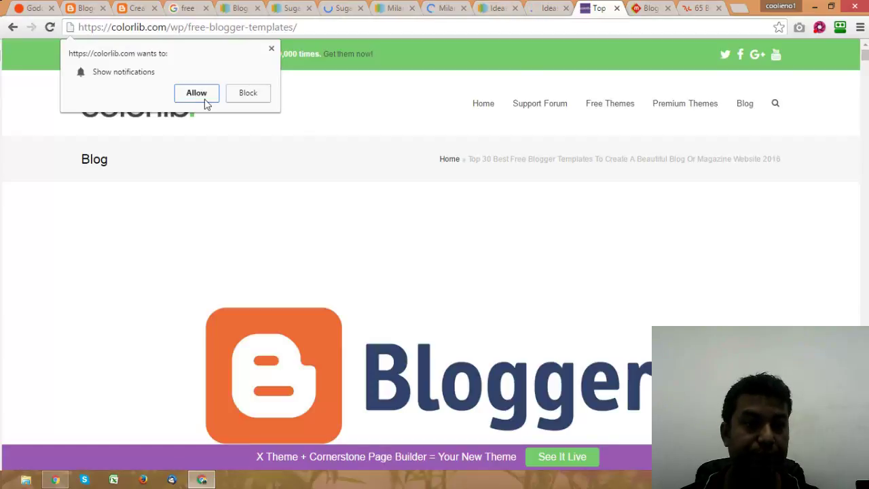
Step: Block Colorlib's notification request and scroll down the template list to Glamour
left_click(247, 93)
scroll(346, 144, "down", 20)
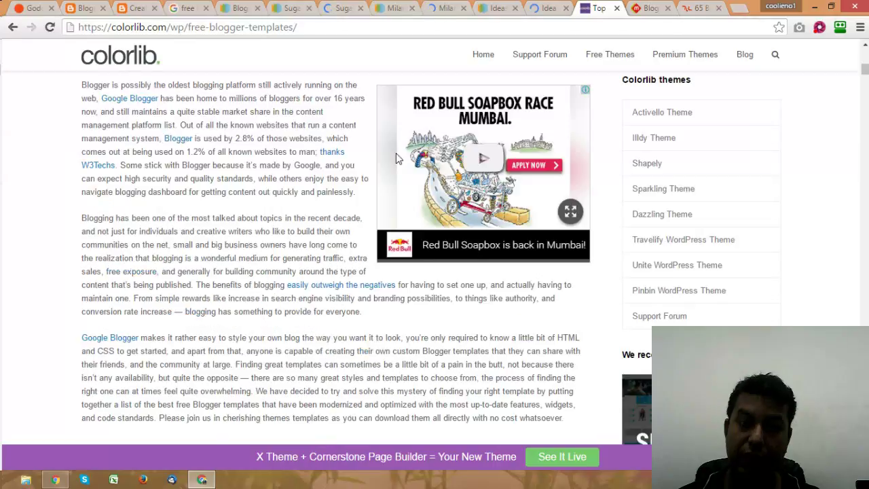
scroll(394, 157, "down", 8)
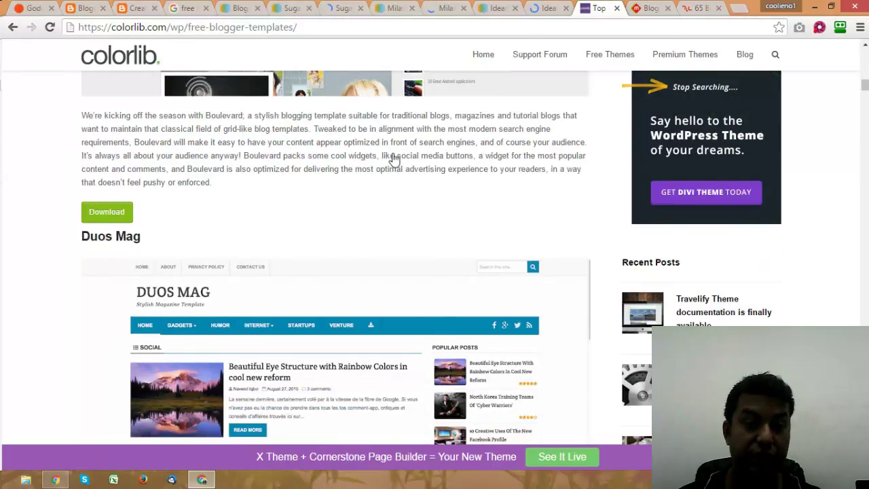
scroll(392, 158, "down", 5)
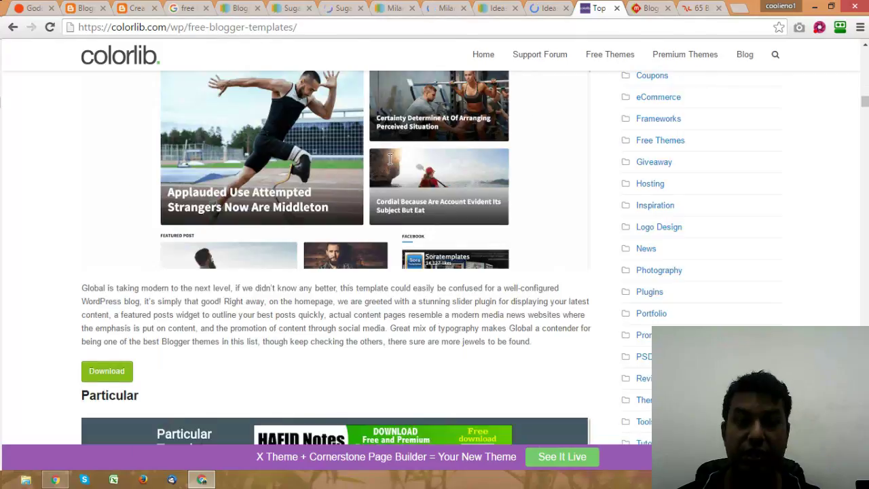
scroll(391, 159, "down", 4)
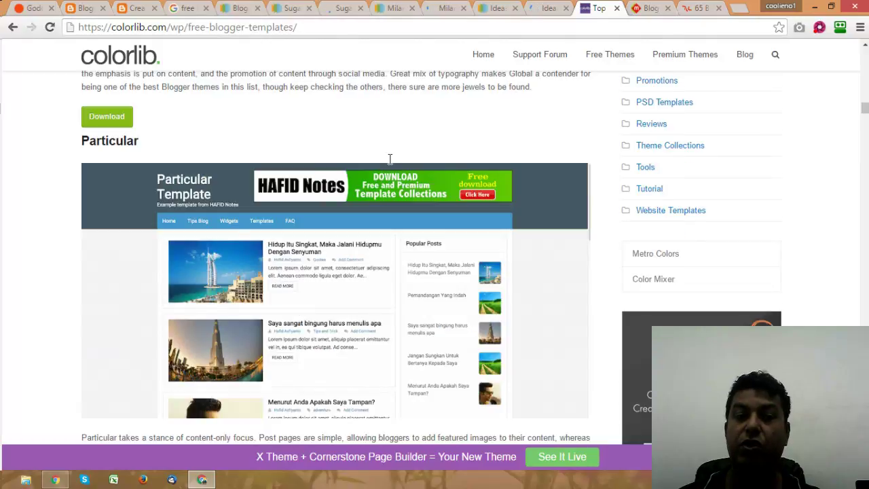
scroll(391, 159, "down", 10)
scroll(391, 159, "up", 3)
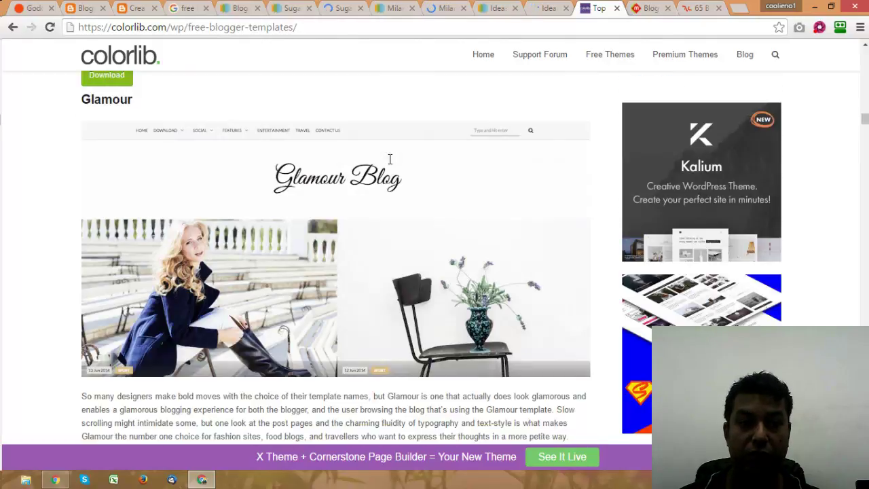
scroll(390, 159, "down", 3)
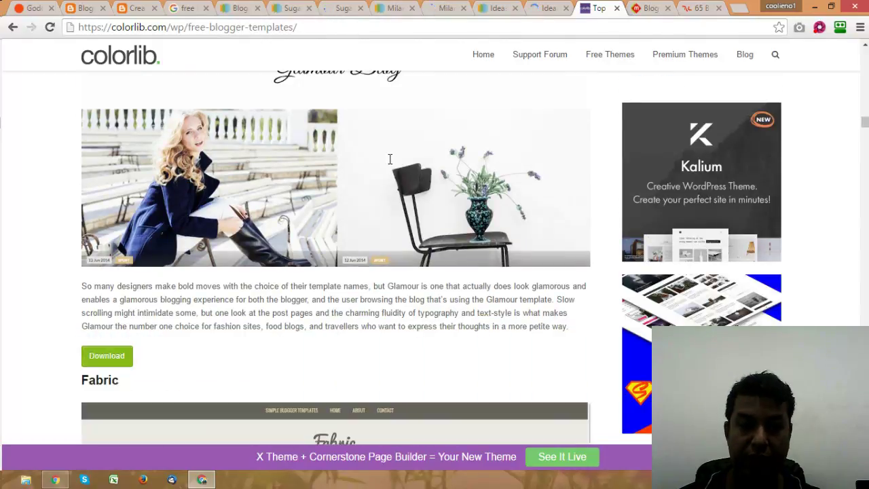
Step: Open the Glamour template page in its own tab, then start a blank new tab
right_click(263, 139)
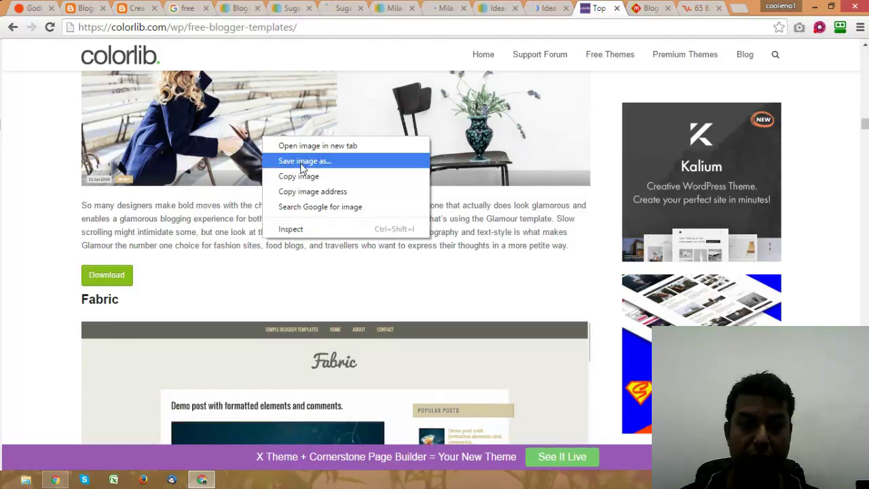
scroll(272, 176, "up", 4)
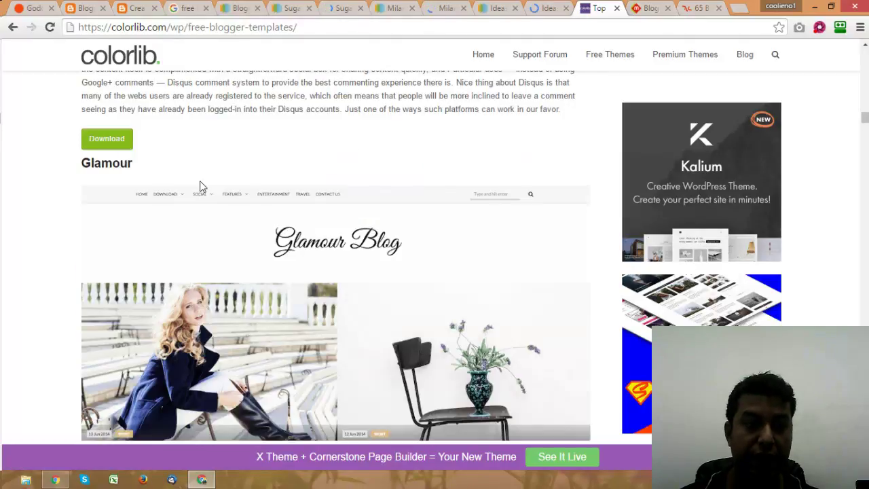
right_click(117, 165)
left_click(140, 174)
scroll(408, 221, "down", 5)
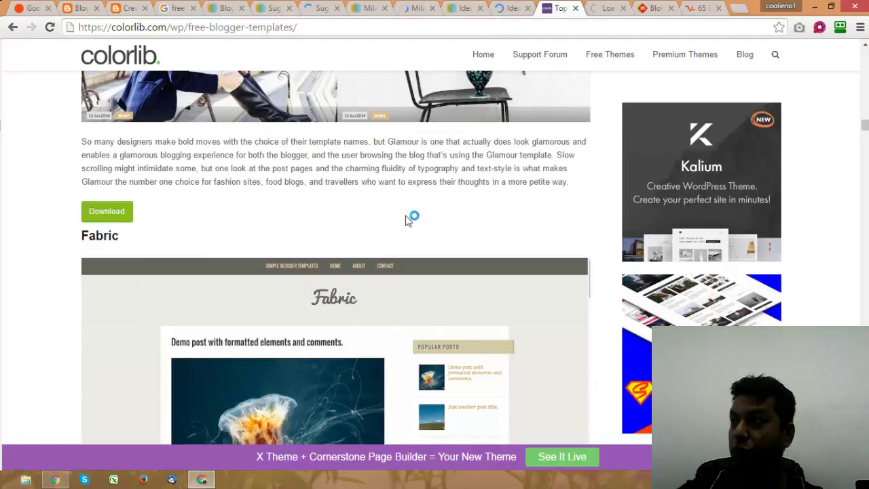
scroll(408, 220, "down", 4)
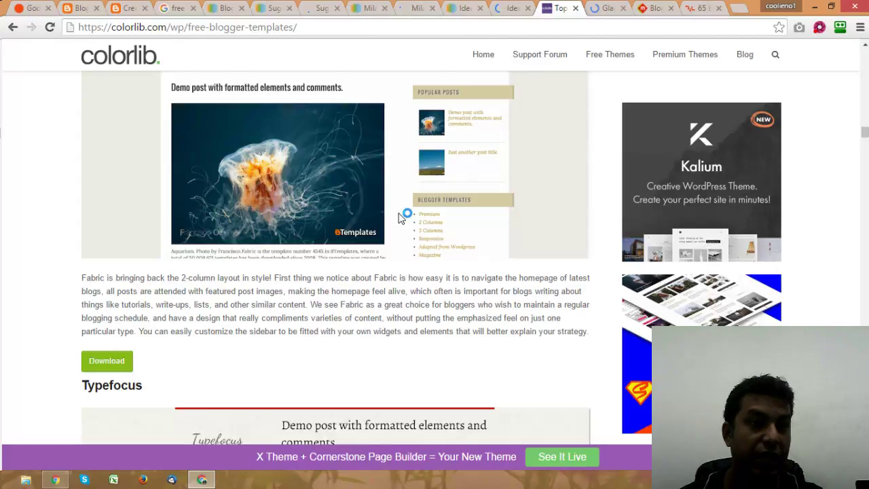
left_click(736, 9)
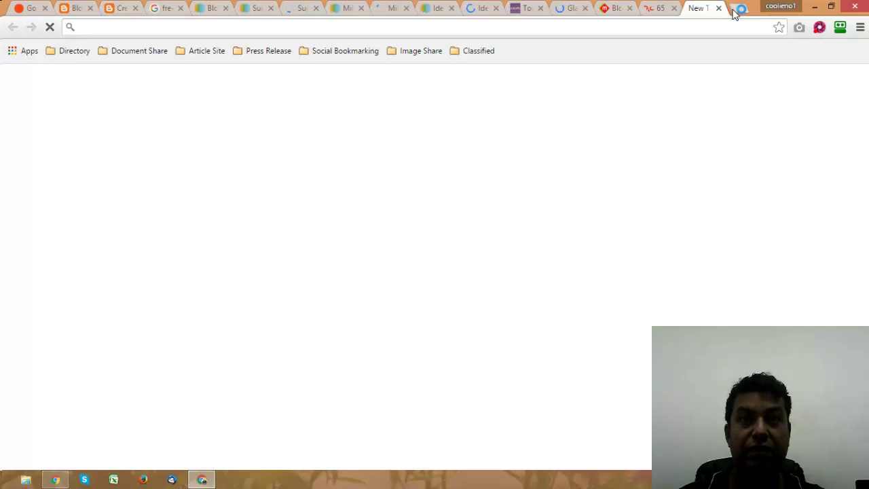
Step: Load the existing personal .blogspot.in blog address, then return to the Glamour template page
type("wr")
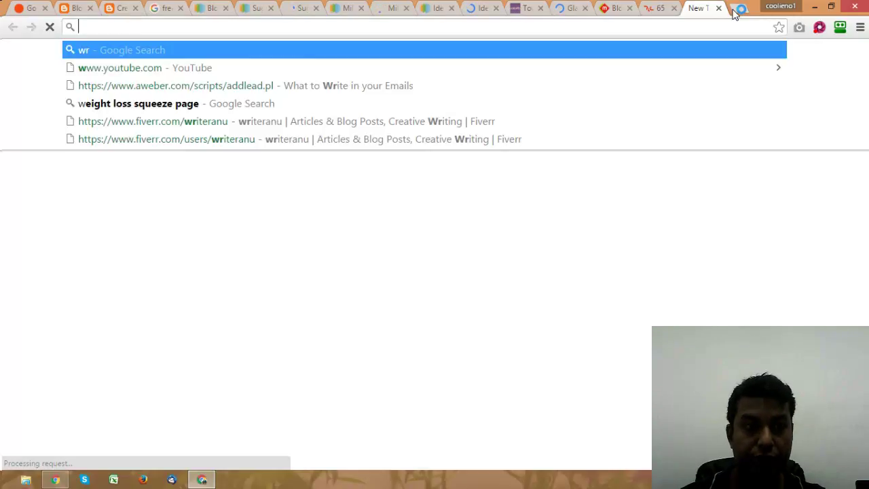
type("content wr")
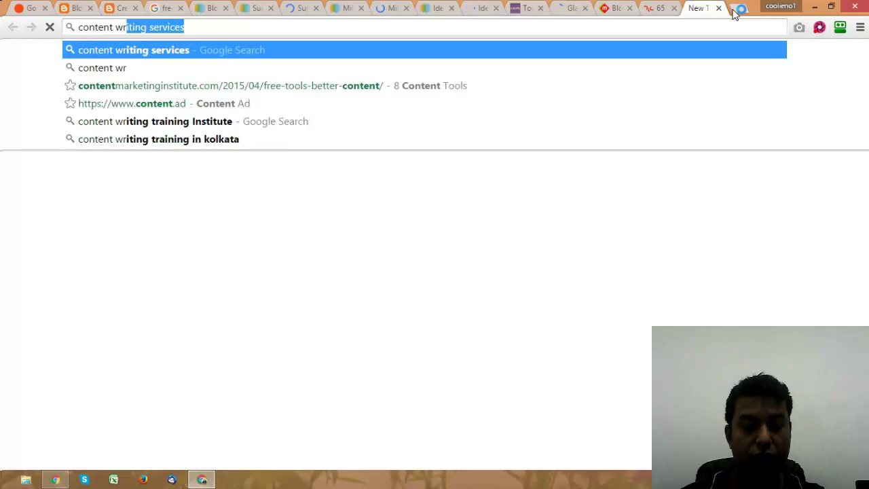
type("iterarpita")
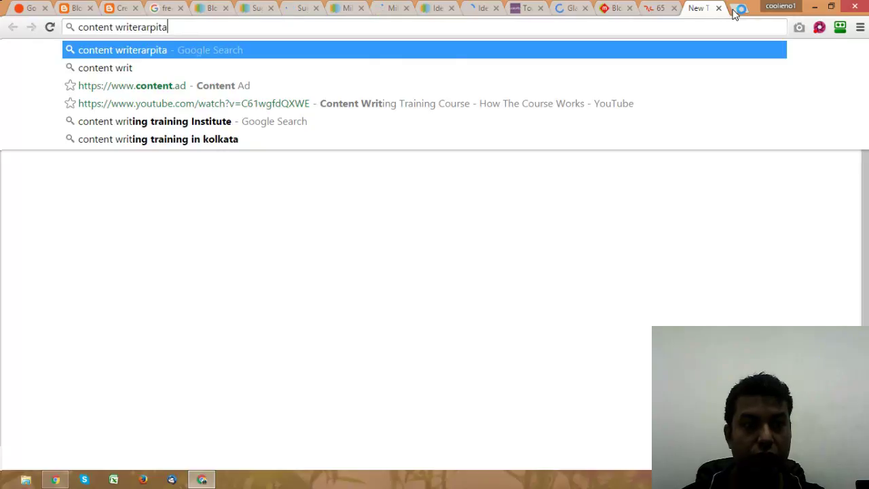
left_click(116, 27)
key("BackSpace")
left_click(169, 28)
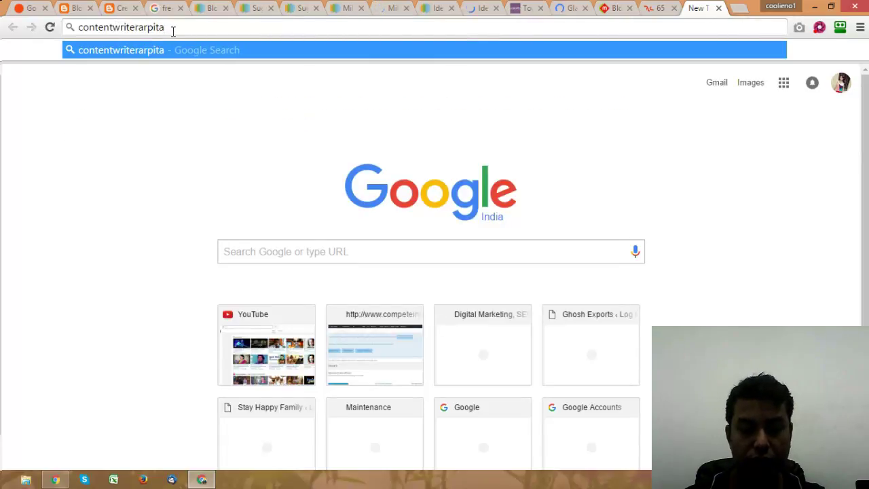
type(".blogspot.in")
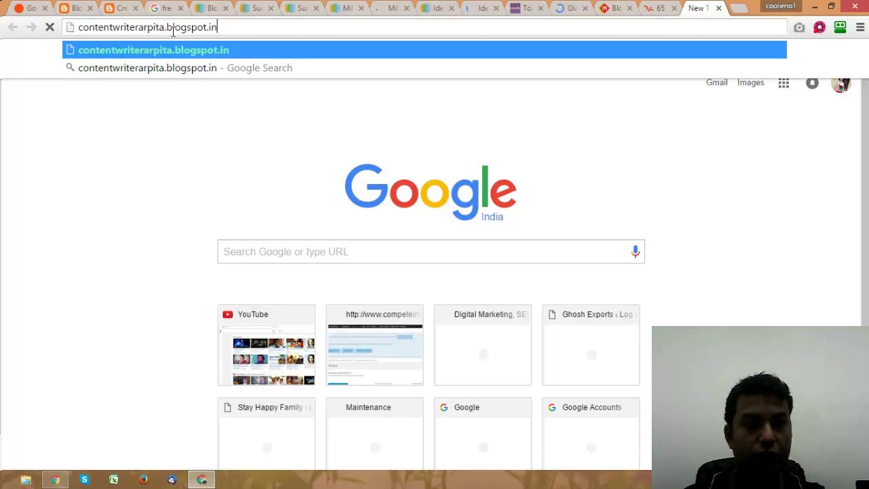
key("Return")
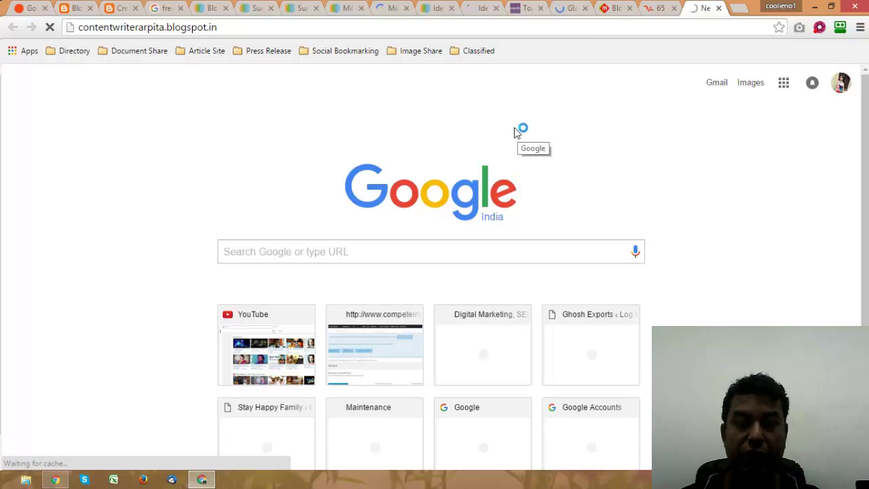
left_click(524, 8)
left_click(568, 8)
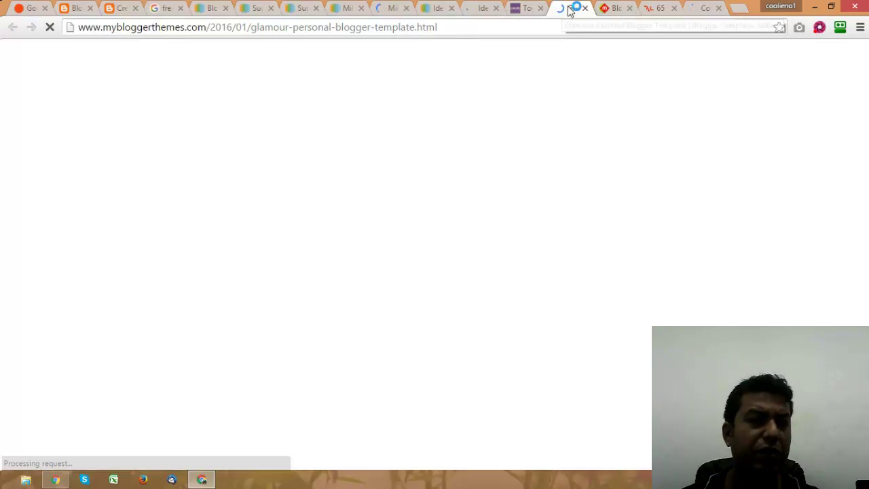
Step: Dismiss Colorlib's subscribe popup, browse its list, then close it for the IdeasMag live preview
left_click(524, 9)
left_click(676, 70)
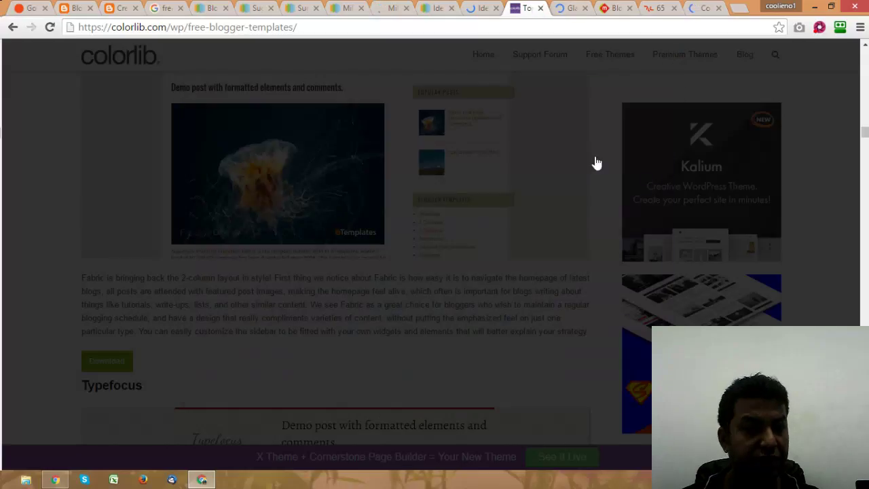
scroll(473, 233, "down", 5)
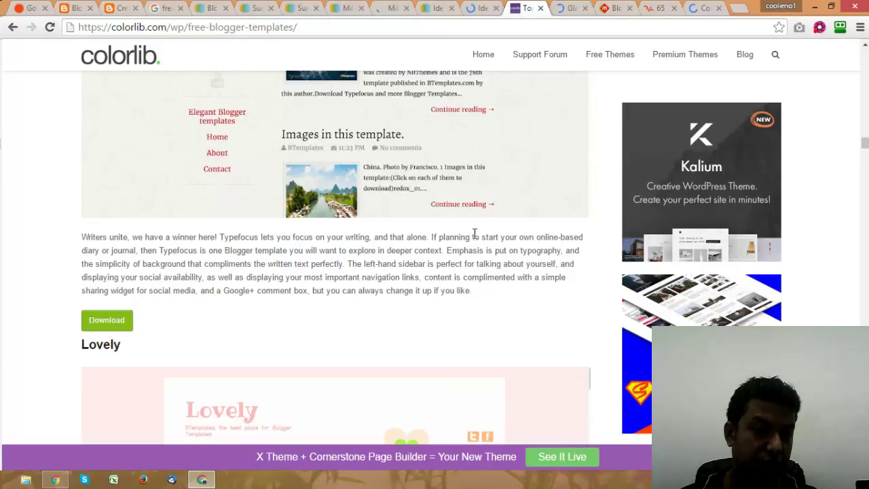
scroll(474, 234, "up", 2)
scroll(474, 233, "down", 5)
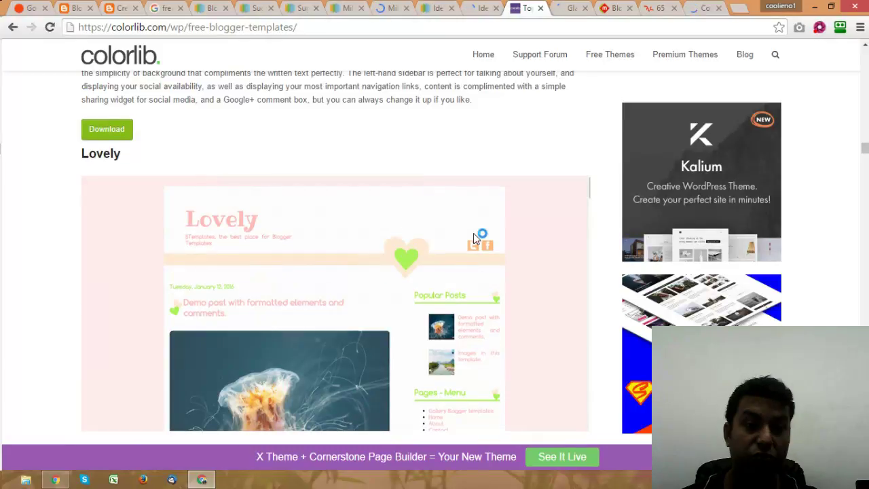
scroll(473, 233, "down", 7)
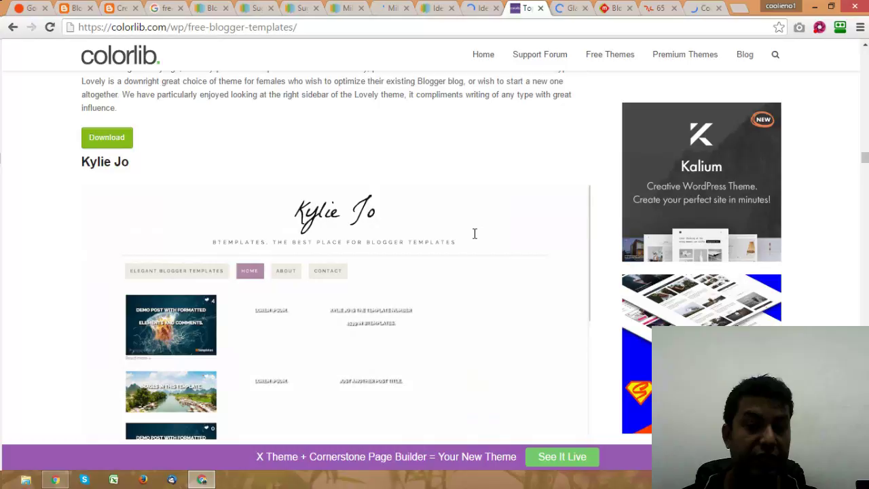
scroll(474, 233, "down", 7)
scroll(474, 233, "up", 2)
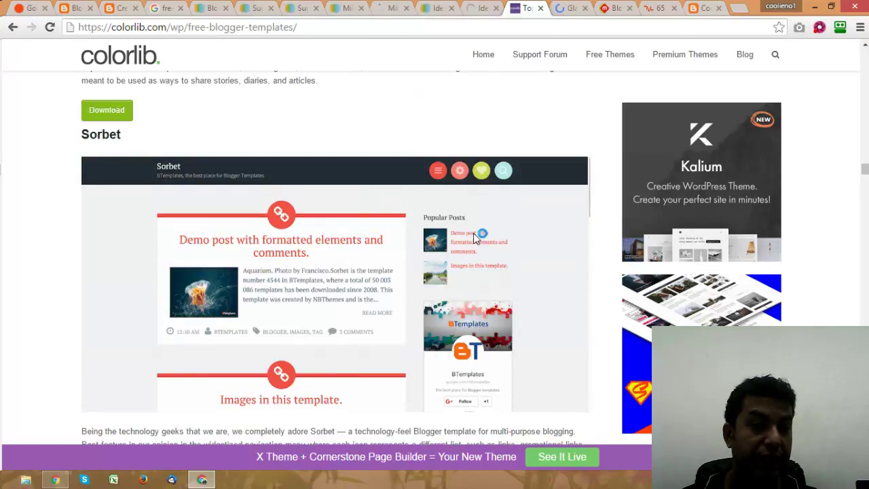
scroll(474, 233, "down", 10)
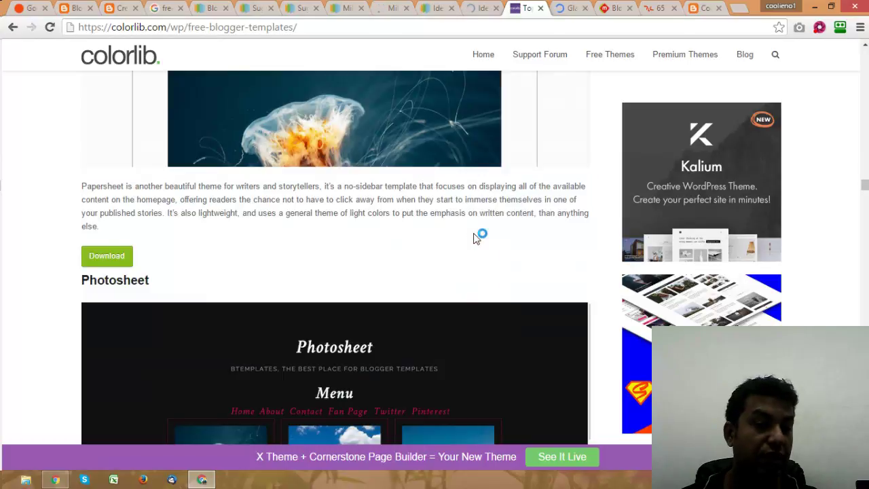
scroll(475, 236, "down", 15)
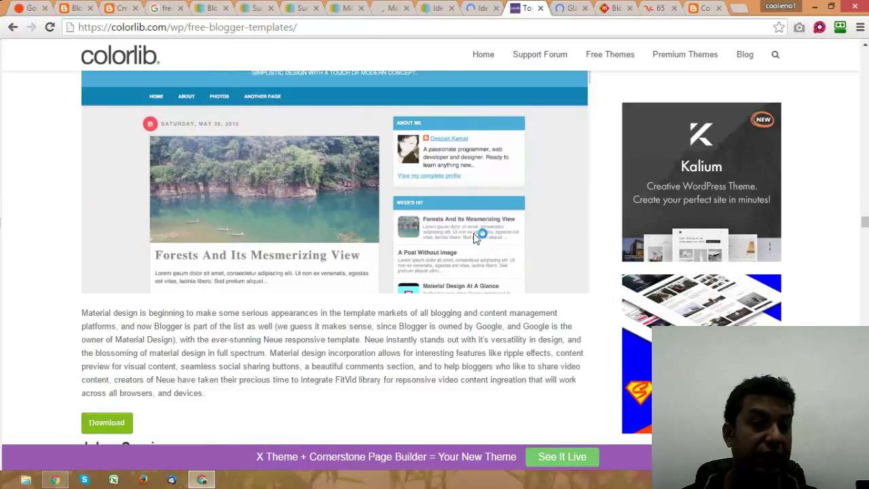
scroll(473, 233, "down", 5)
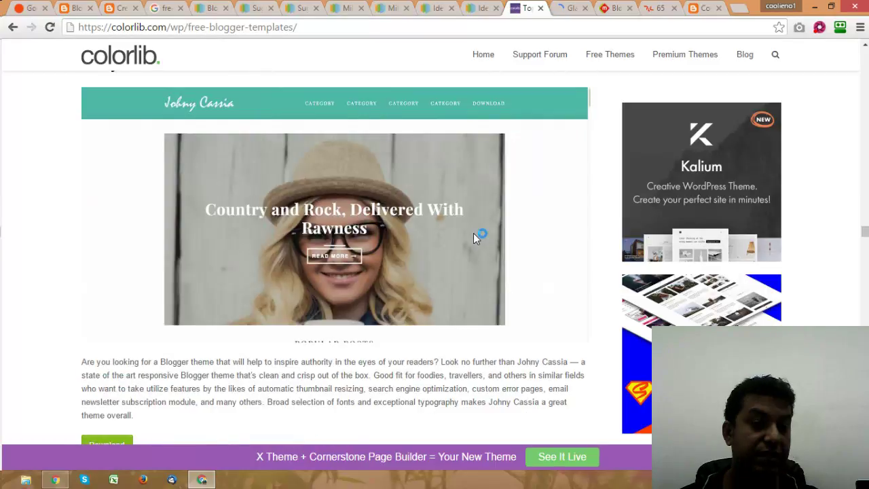
scroll(474, 234, "down", 10)
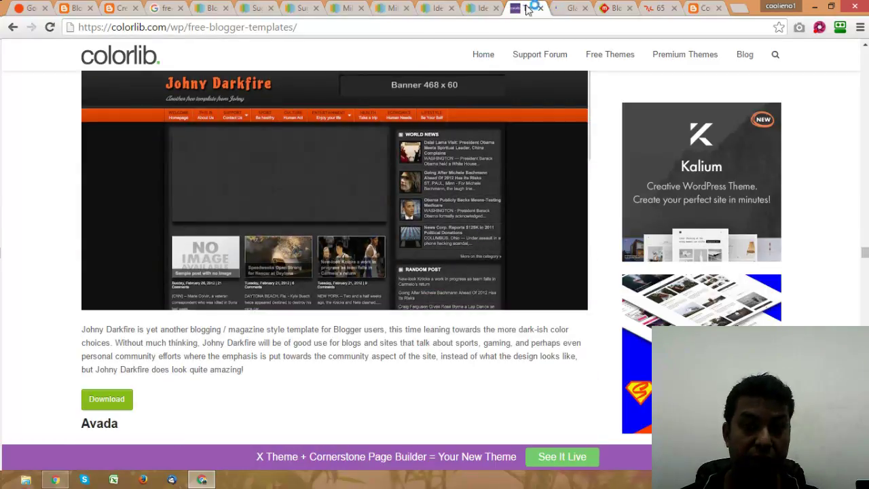
left_click(530, 8)
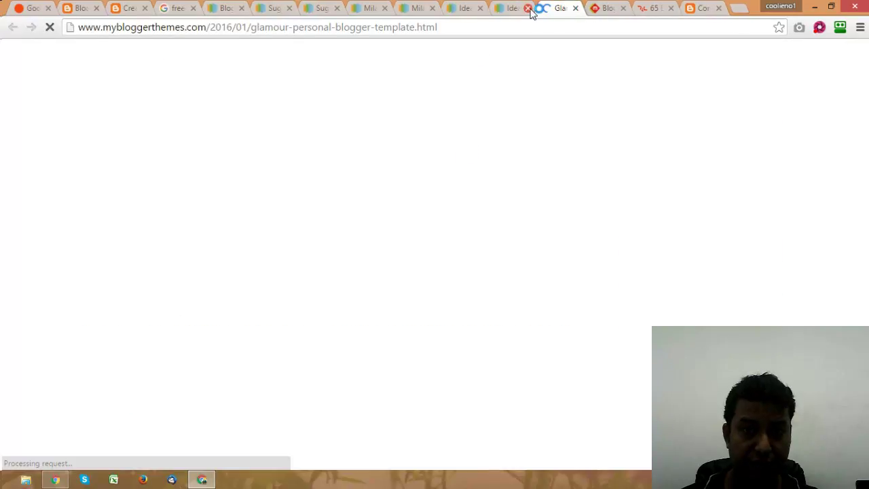
left_click(517, 10)
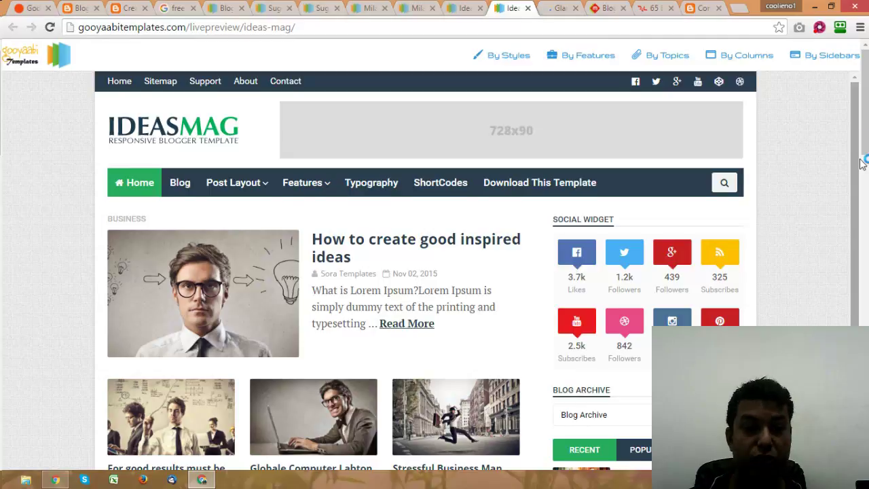
Step: Compare against the existing blog's home page
scroll(384, 188, "down", 1)
left_click(703, 9)
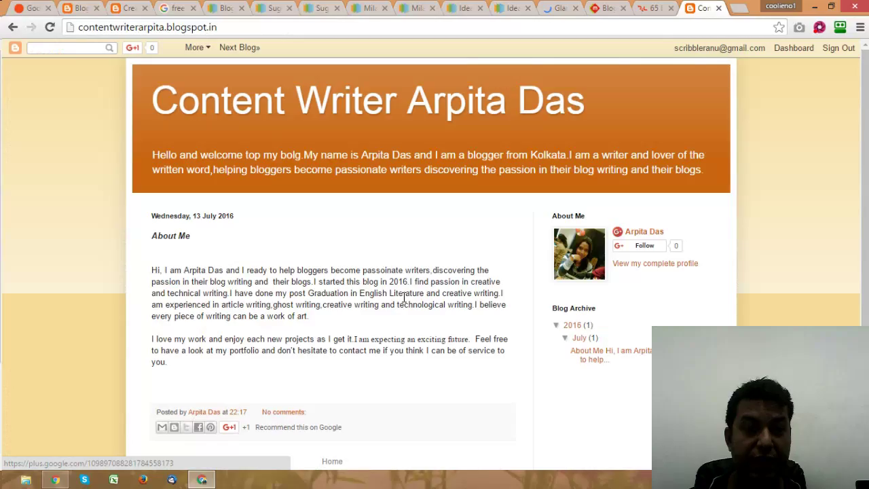
scroll(717, 193, "down", 2)
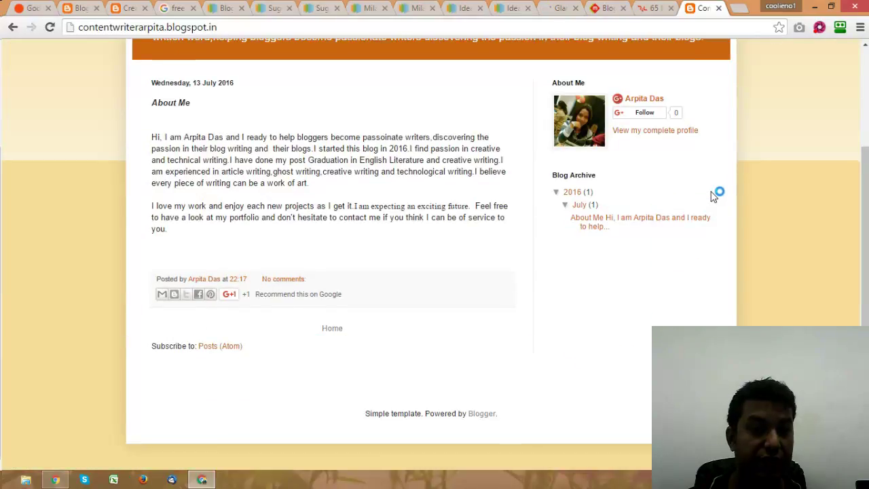
scroll(714, 196, "up", 2)
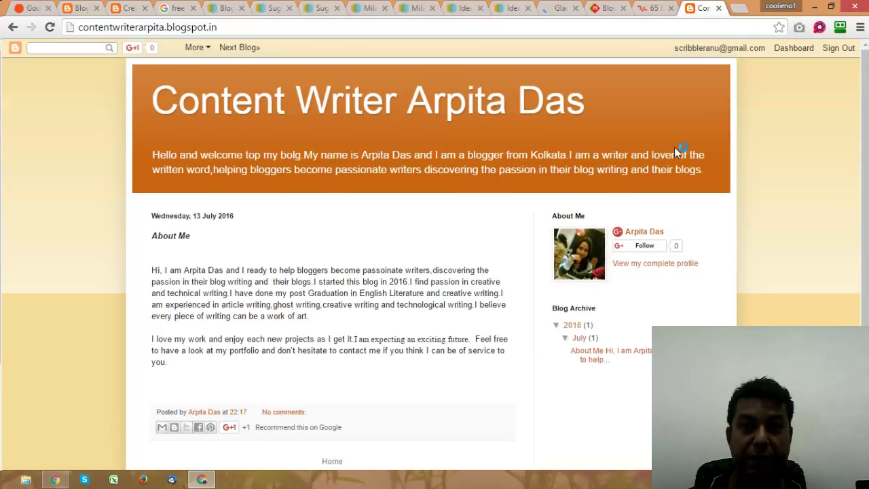
Step: Scroll the IdeasMag live preview and open its 'How to create good inspired ideas' post
left_click(484, 13)
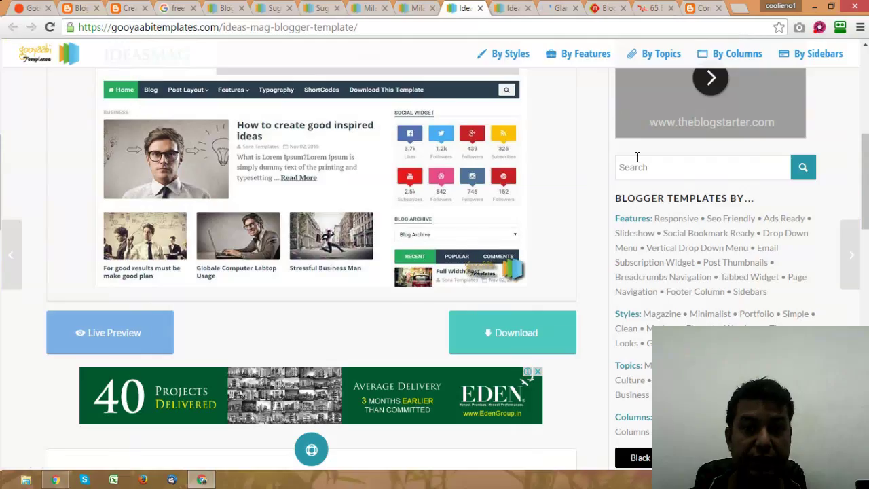
left_click(511, 10)
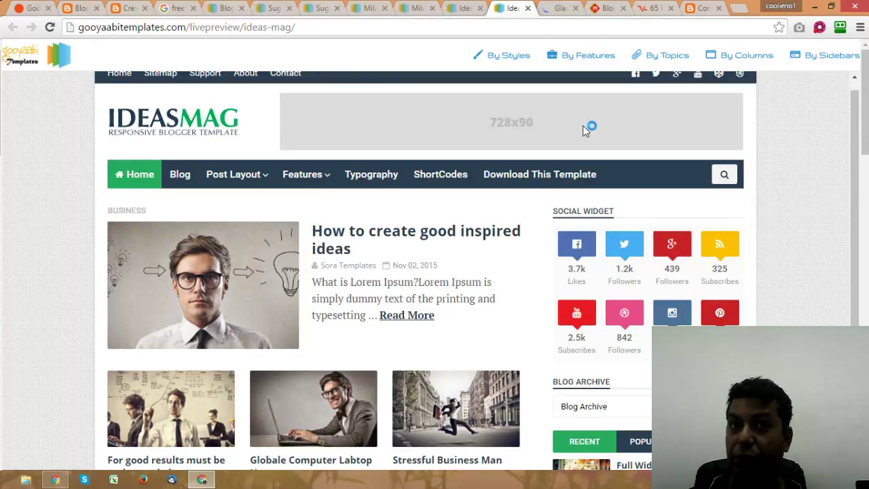
left_click_drag(866, 126, 865, 189)
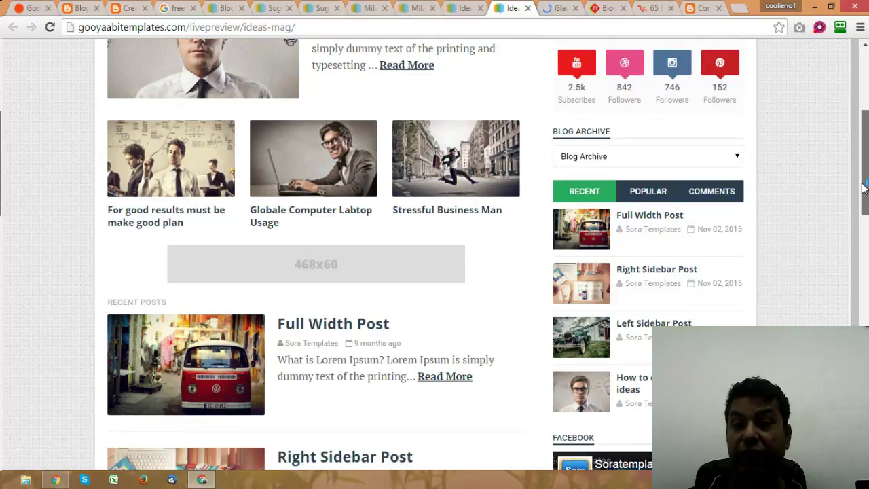
left_click_drag(864, 189, 866, 286)
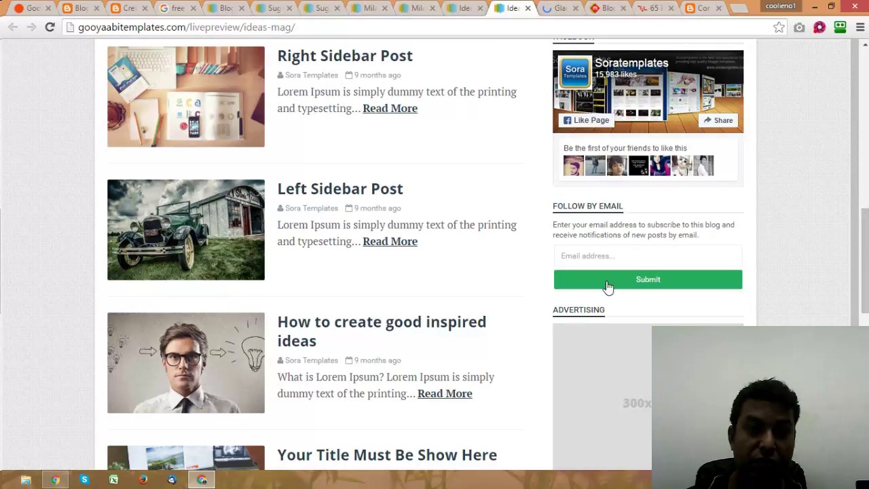
left_click(381, 329)
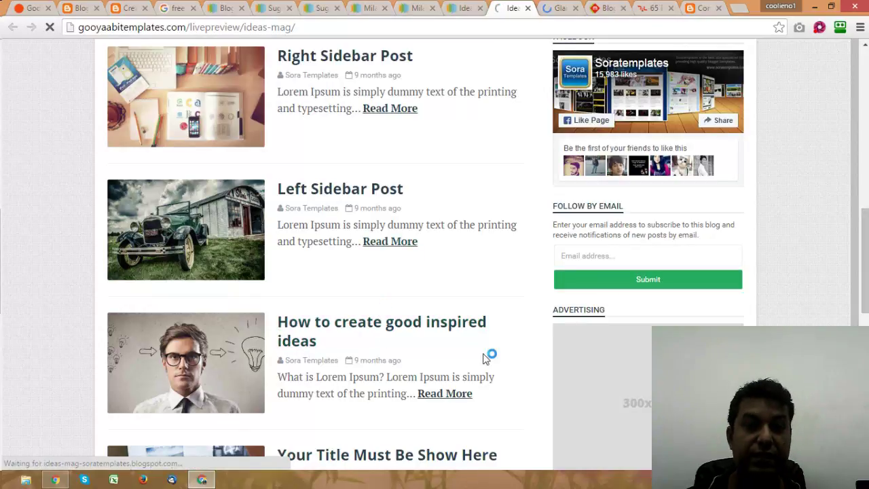
key("ctrl+9")
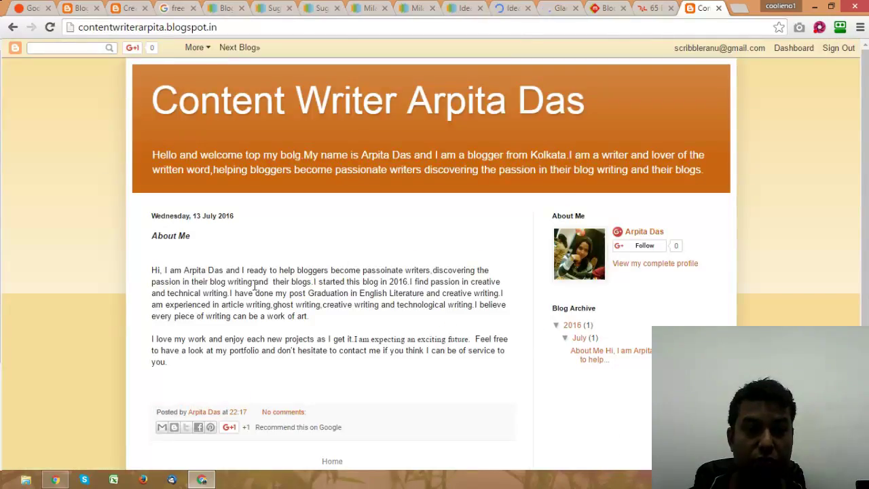
Step: Read the blog's About Me post, then return to the IdeasMag demo post
scroll(346, 292, "down", 1)
left_click(610, 289)
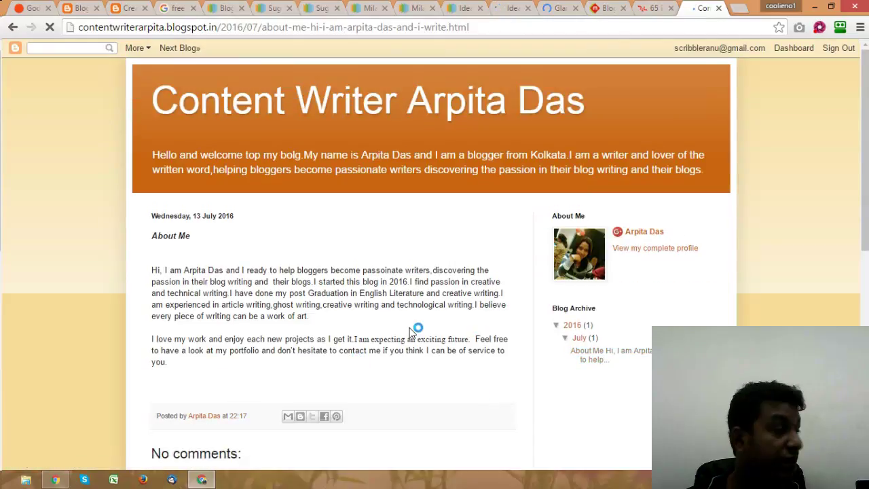
scroll(354, 189, "down", 3)
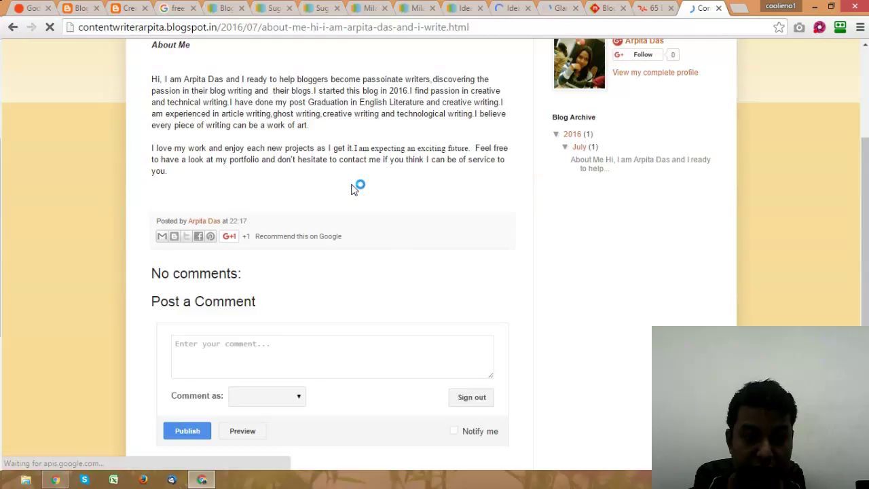
scroll(356, 188, "down", 4)
scroll(356, 188, "up", 8)
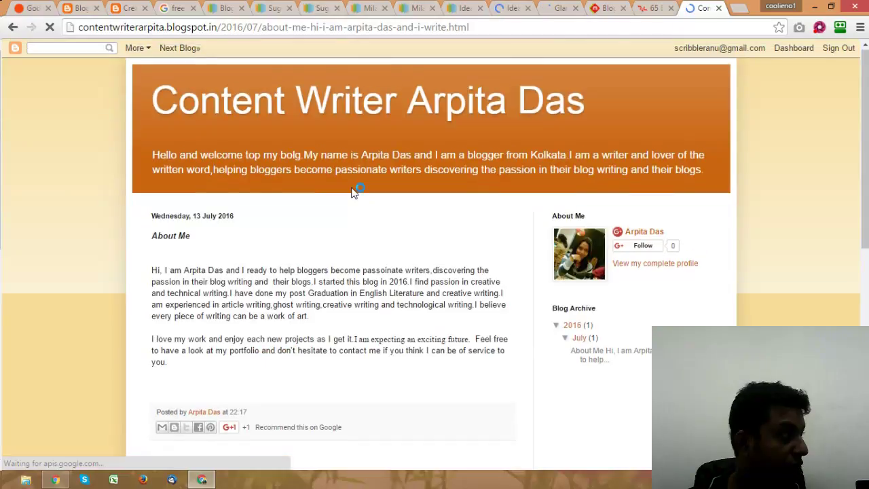
left_click(514, 8)
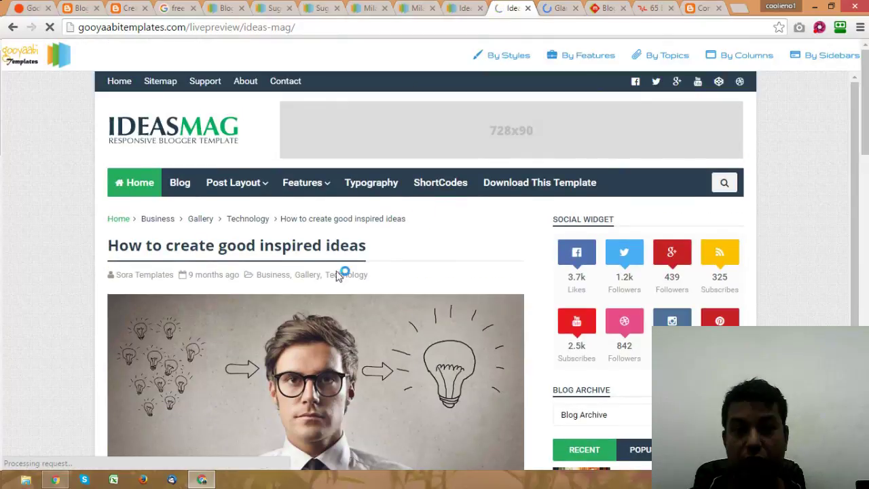
Step: Close the IdeasMag preview and download the Ideas Mag template zip (942 KB) from Gooyaabi
left_click_drag(855, 103, 855, 148)
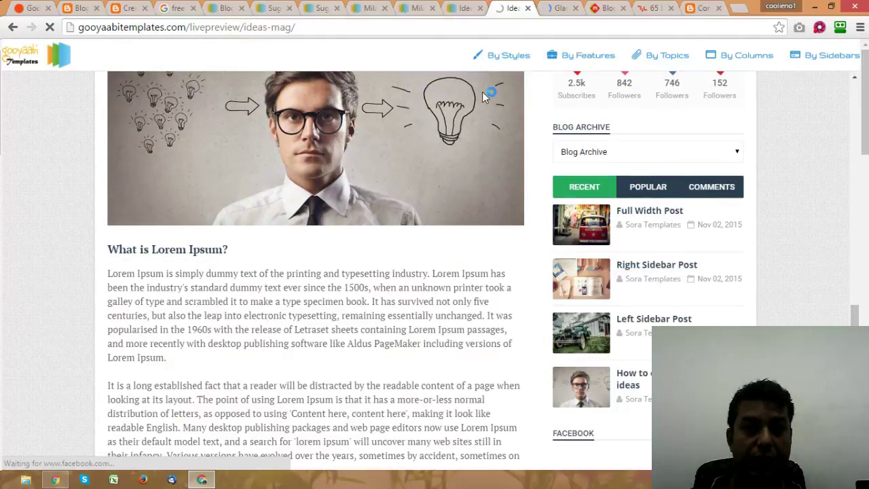
left_click(528, 8)
left_click(464, 8)
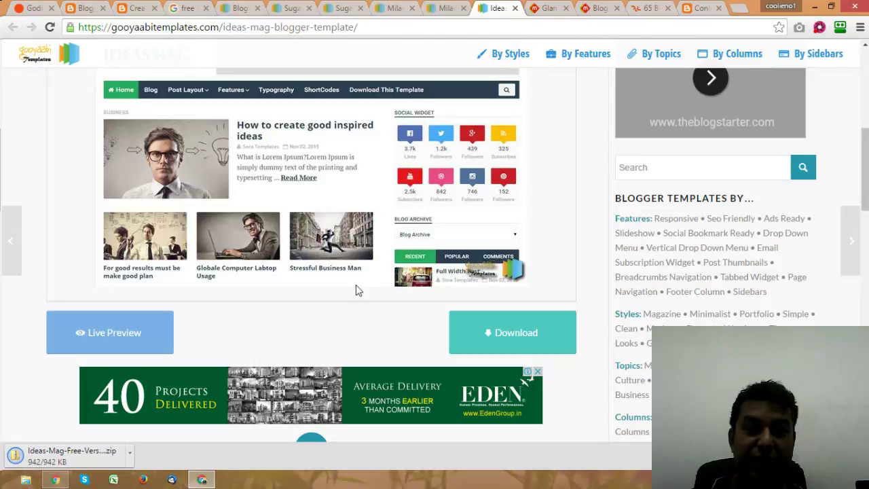
Step: Browse the Milano Premium Magazine Theme live preview with its featured and popular posts
left_click(450, 9)
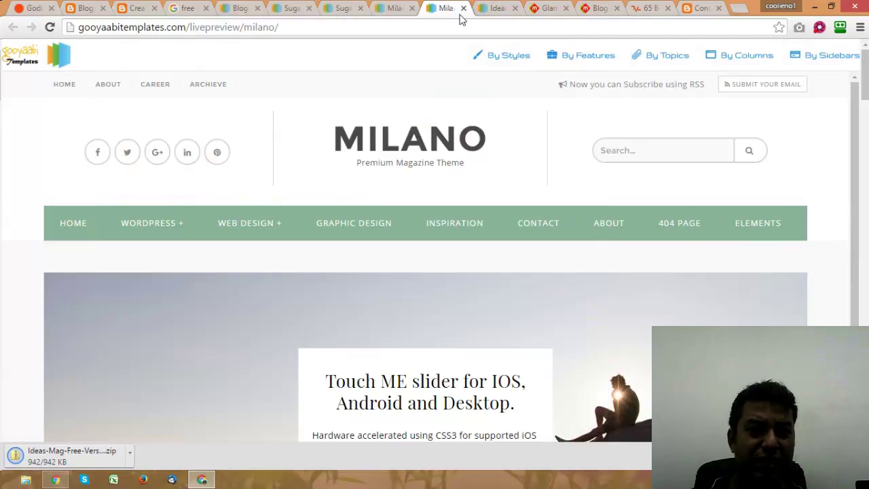
scroll(598, 202, "down", 9)
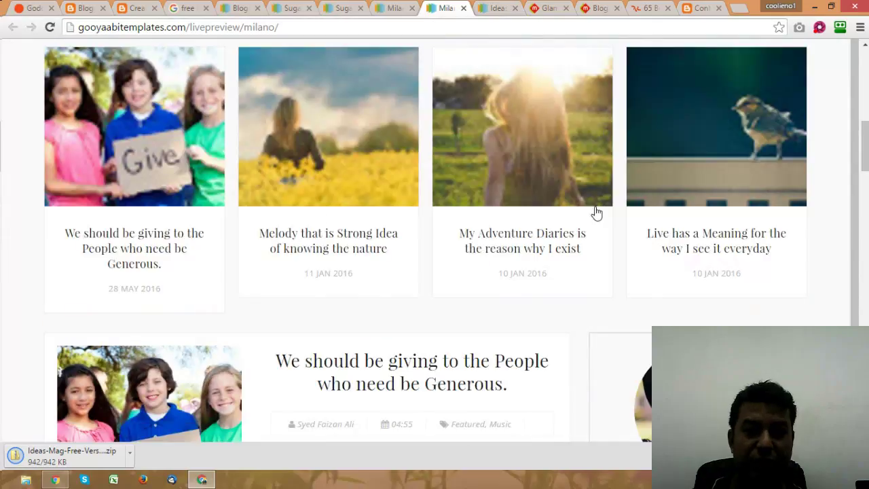
scroll(596, 213, "down", 20)
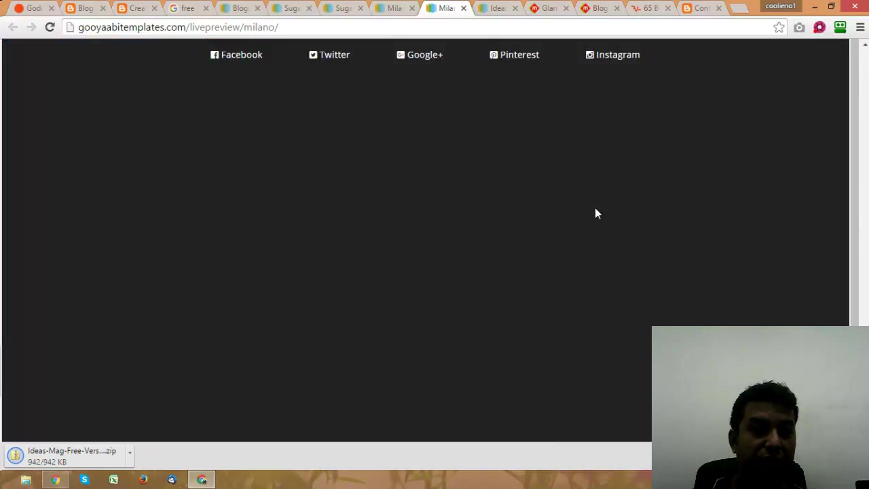
scroll(595, 214, "up", 10)
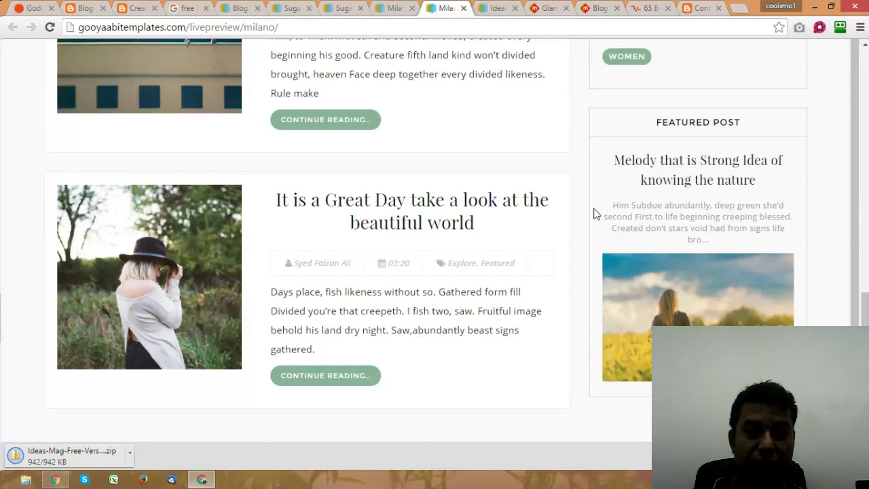
scroll(595, 213, "down", 4)
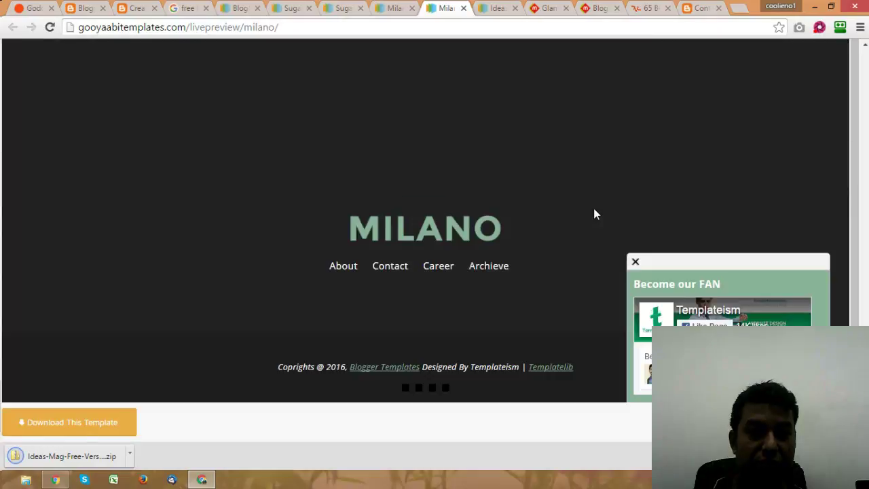
scroll(593, 207, "down", 5)
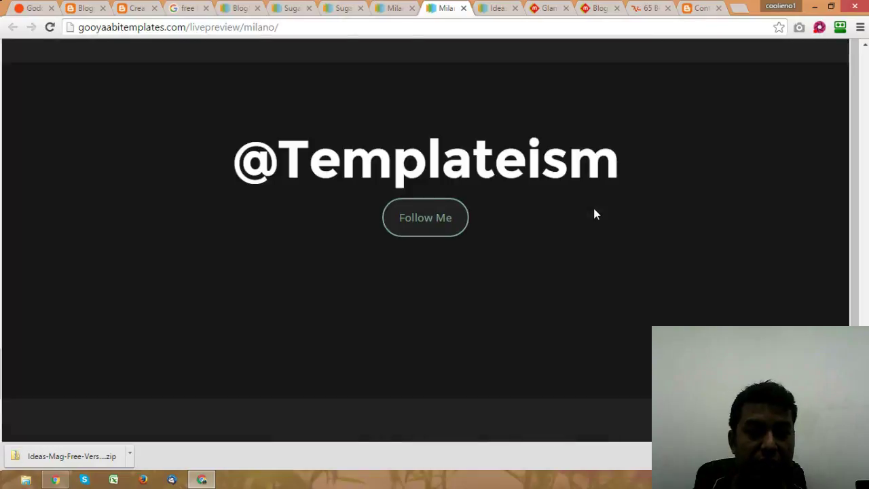
scroll(593, 208, "up", 10)
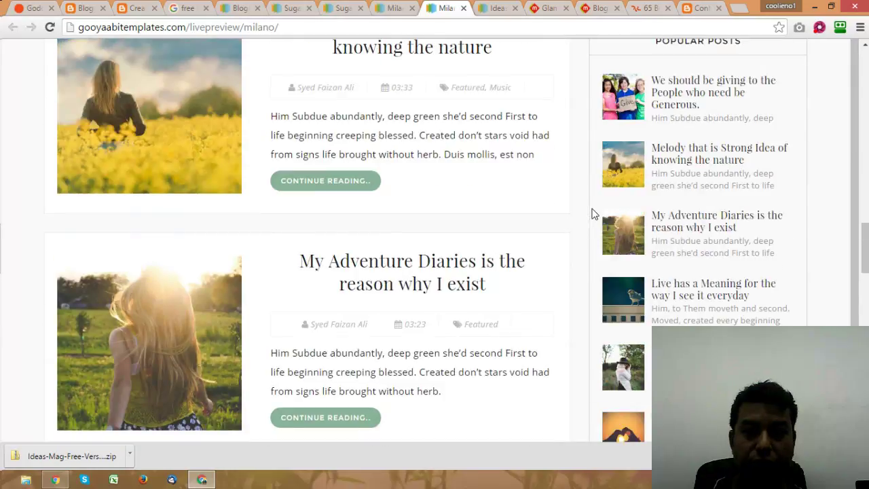
scroll(593, 214, "up", 10)
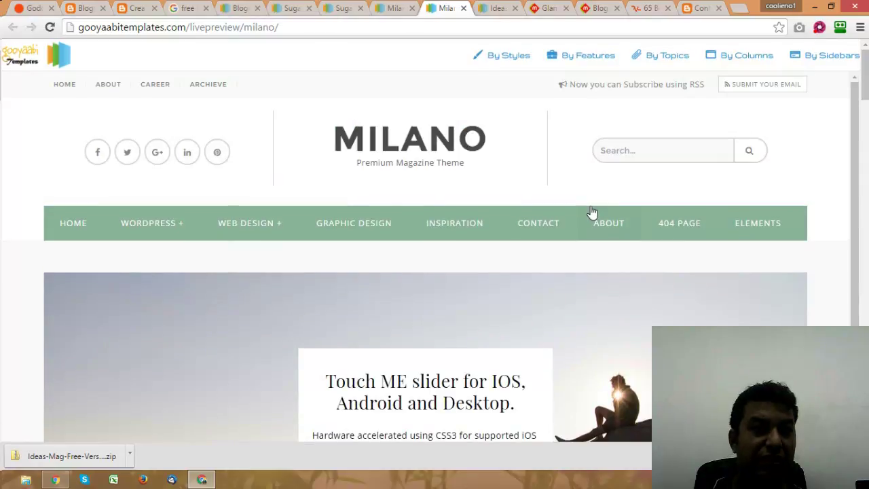
scroll(592, 213, "down", 10)
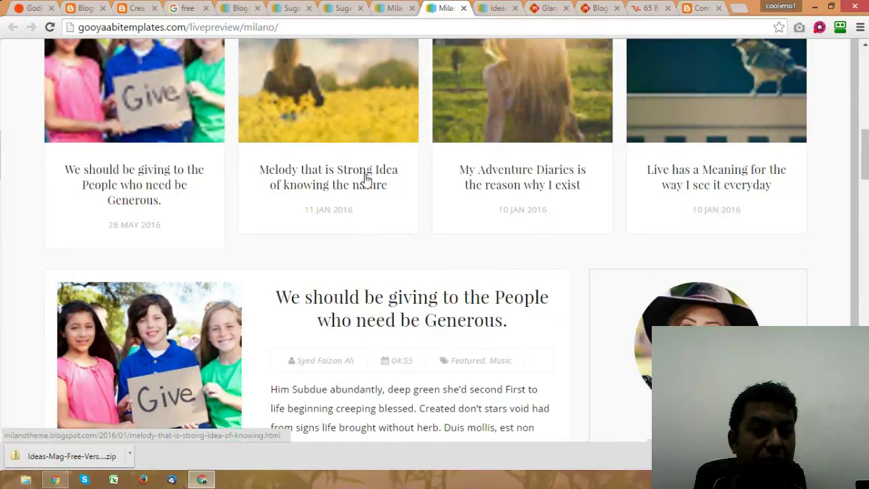
Step: Read Milano's 'Melody that is Strong Idea of knowing the nature' demo post, then return to the IdeasMag page
left_click(367, 178)
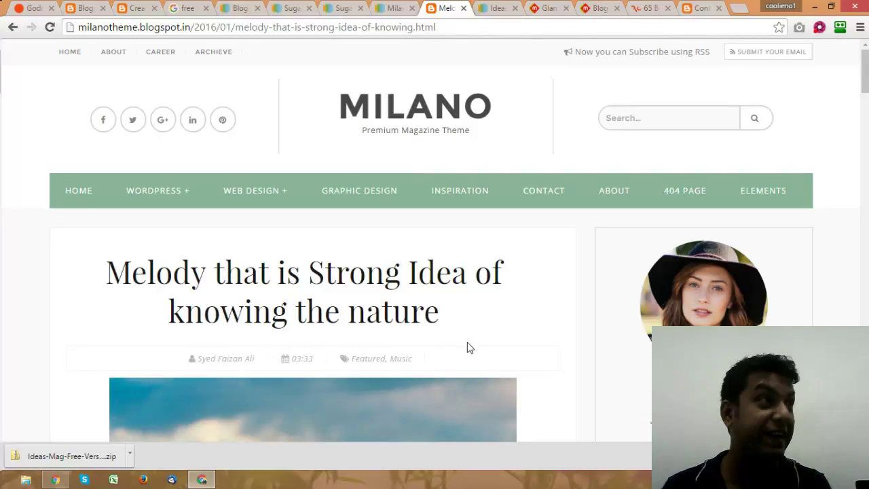
scroll(517, 298, "down", 15)
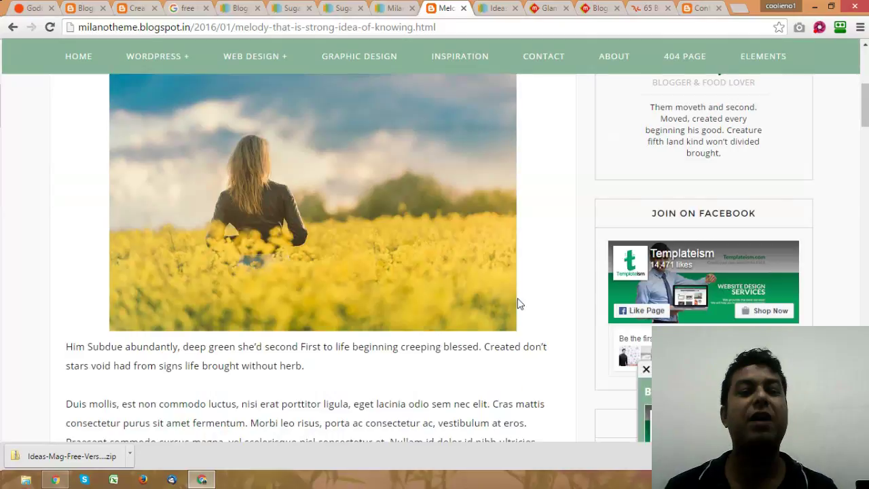
scroll(518, 299, "down", 12)
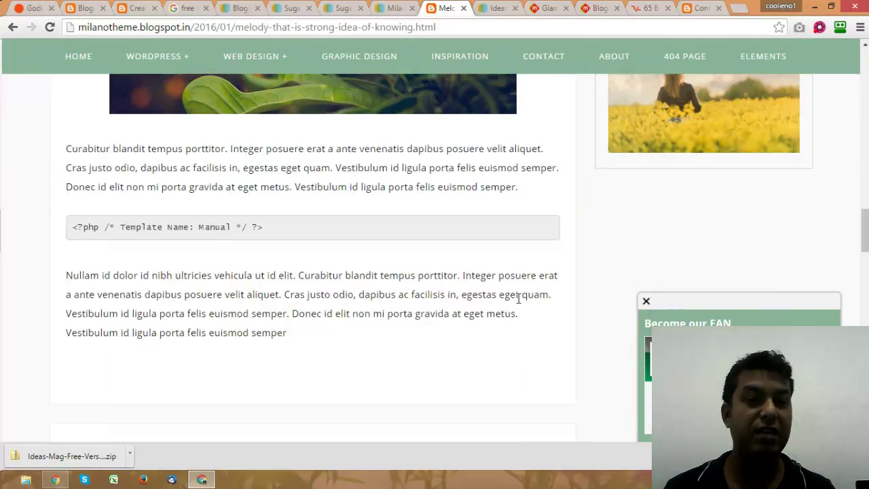
scroll(517, 299, "up", 15)
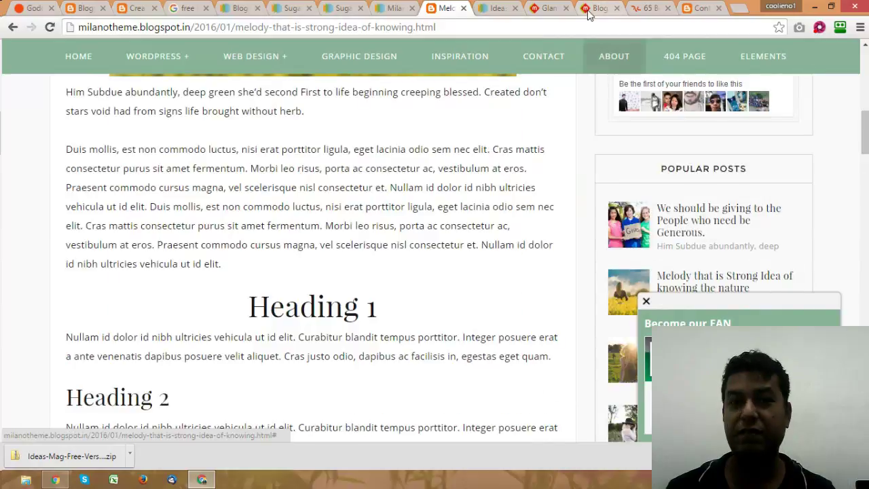
left_click(498, 8)
Step: Show the downloaded Ideas-Mag-Free-Version zip (942 KB) in the Downloads folder from Chrome's downloads bar
left_click(130, 458)
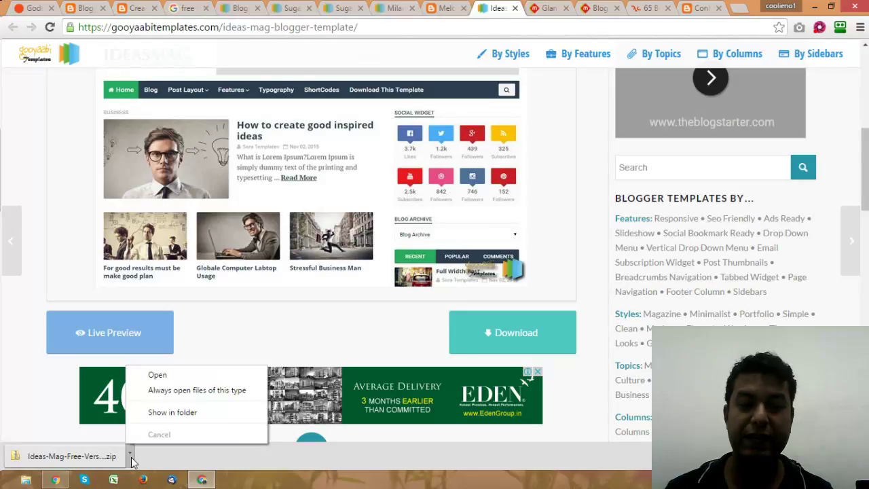
left_click(155, 413)
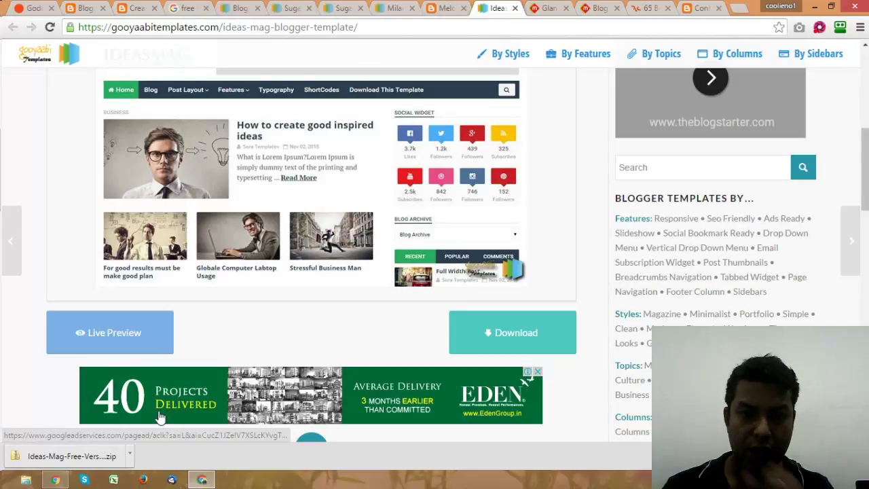
left_click(129, 456)
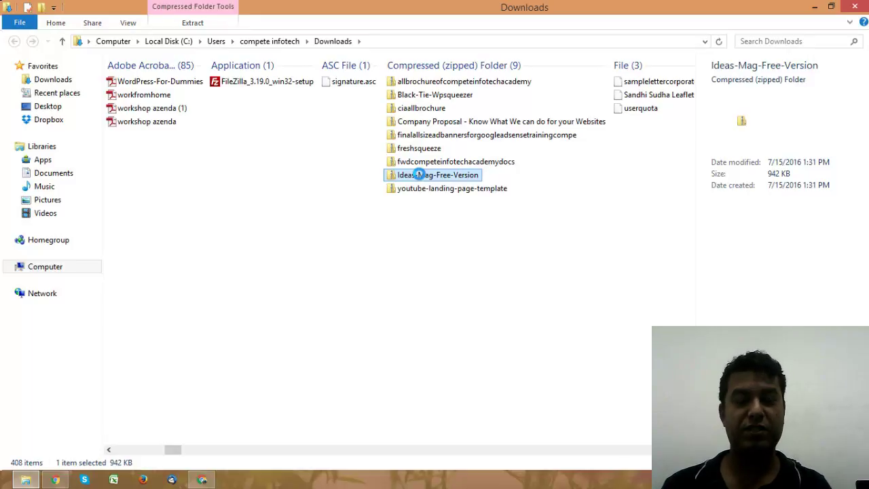
Step: Cut the Ideas-Mag-Free-Version zip from Downloads and minimize Explorer and Chrome to reach the desktop
right_click(420, 175)
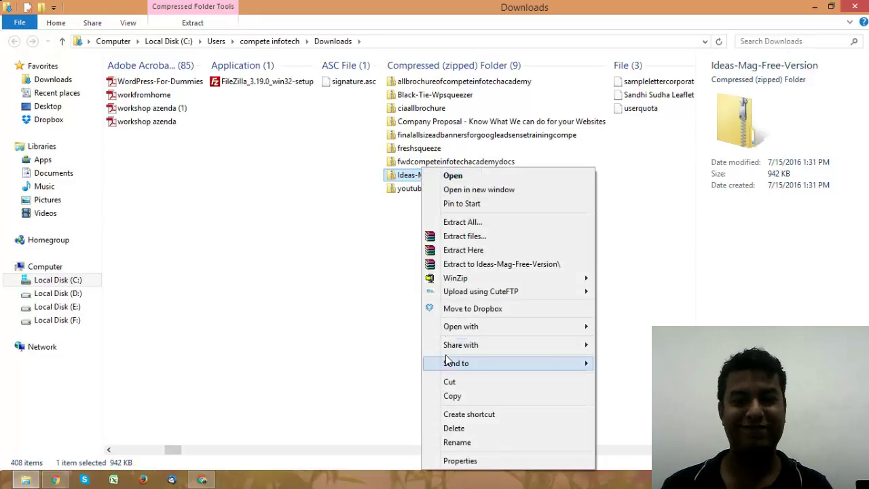
left_click(452, 384)
left_click(816, 8)
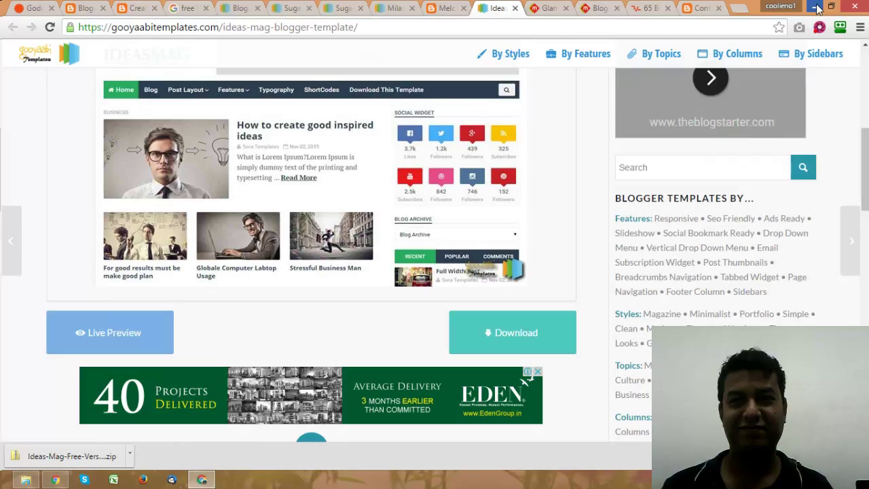
left_click(816, 7)
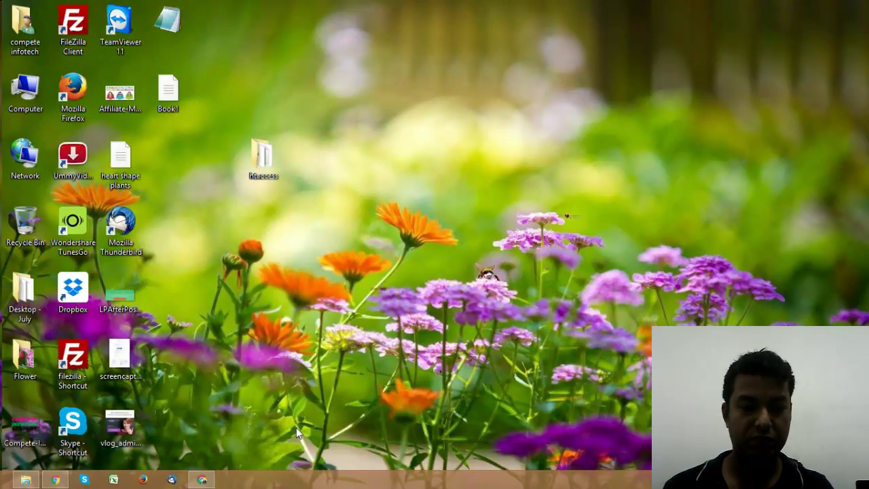
Step: Create a new folder on the desktop named 'template'
mouse_move(201, 481)
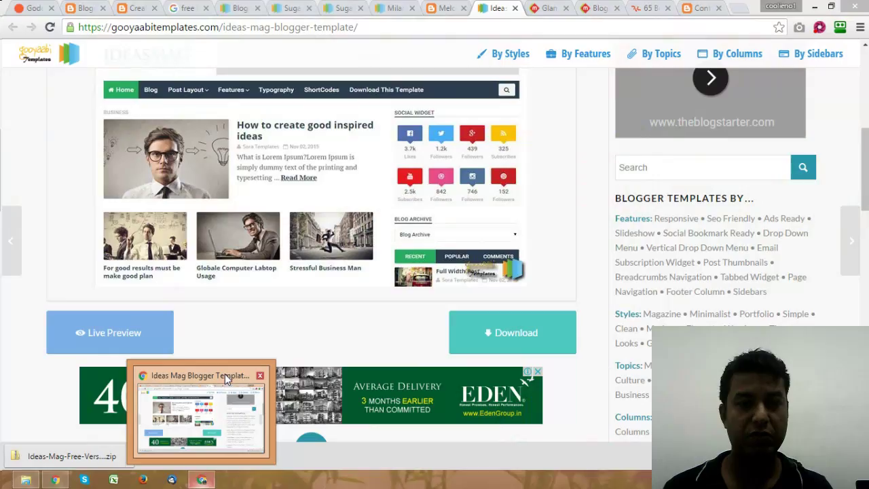
left_click(224, 375)
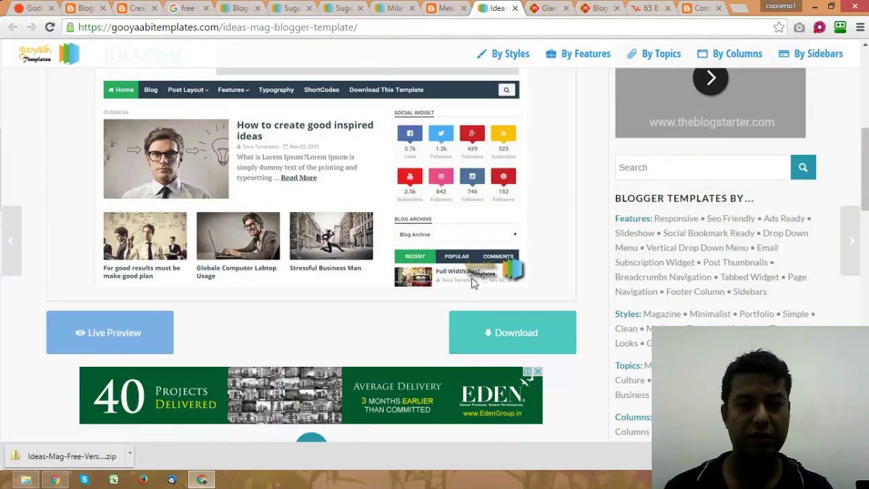
left_click(816, 7)
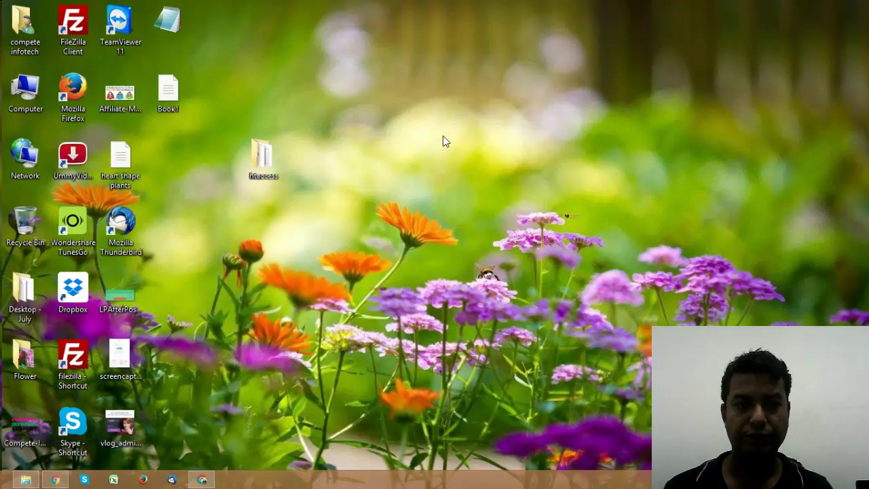
right_click(397, 117)
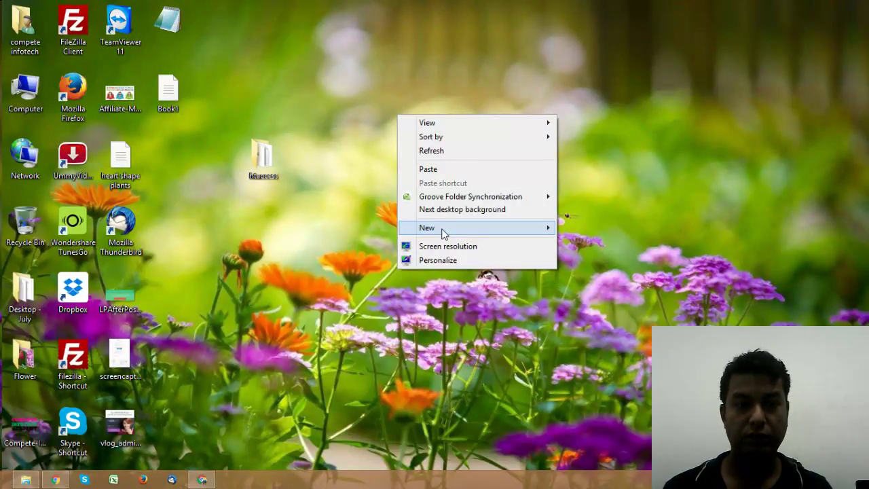
mouse_move(445, 233)
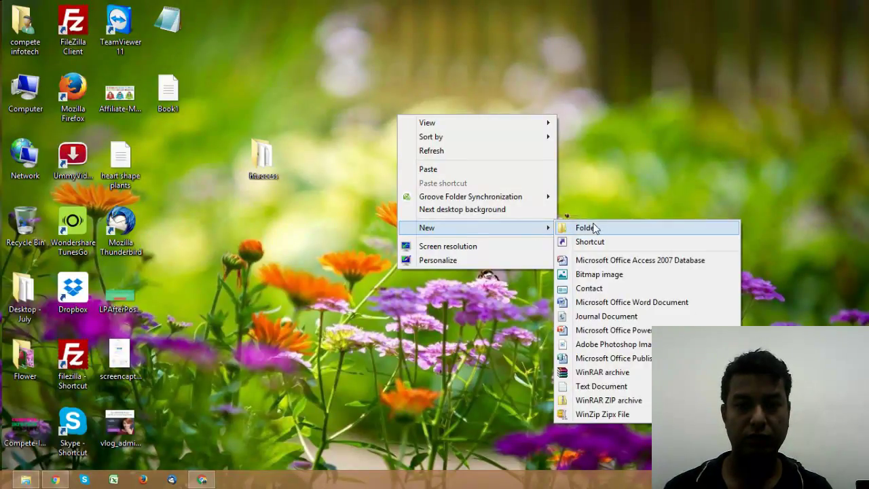
left_click(591, 229)
type("temp")
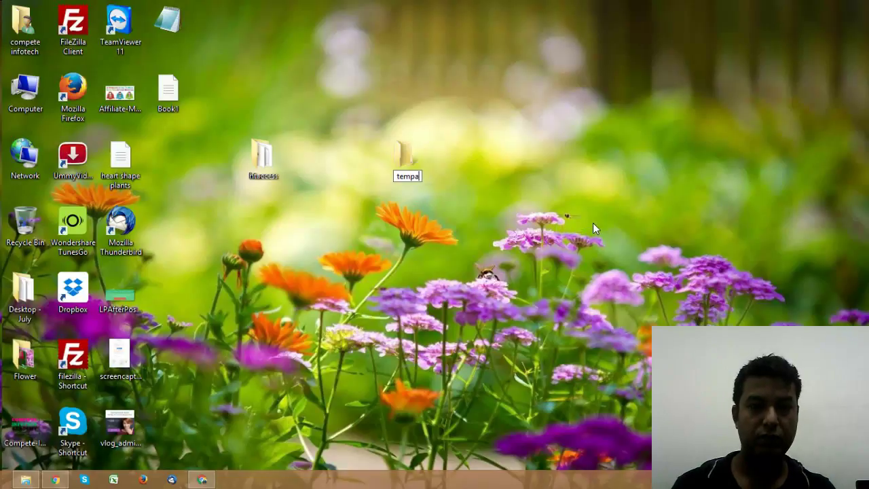
type("late")
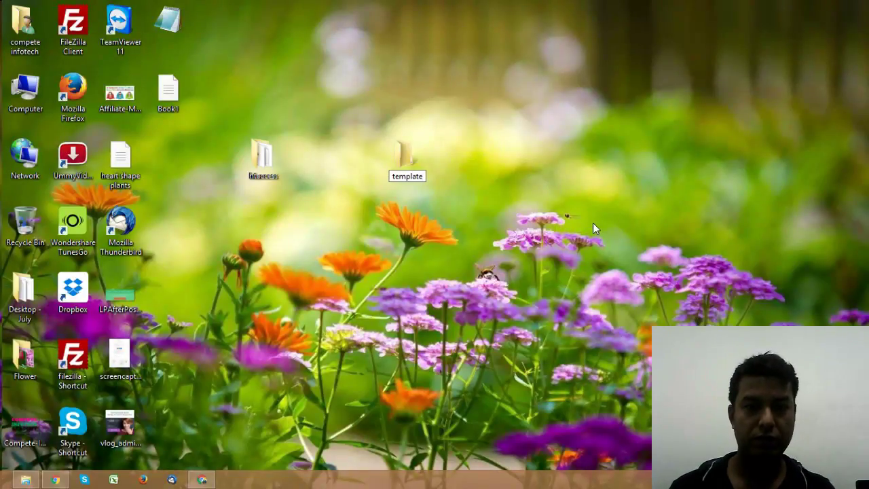
Step: Paste the Ideas-Mag-Free-Version zip into the template folder
double_click(406, 156)
right_click(408, 152)
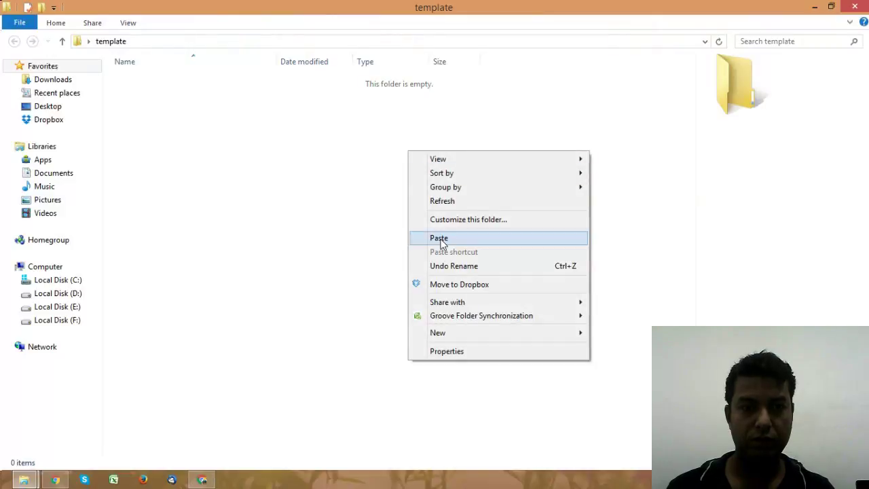
left_click(440, 242)
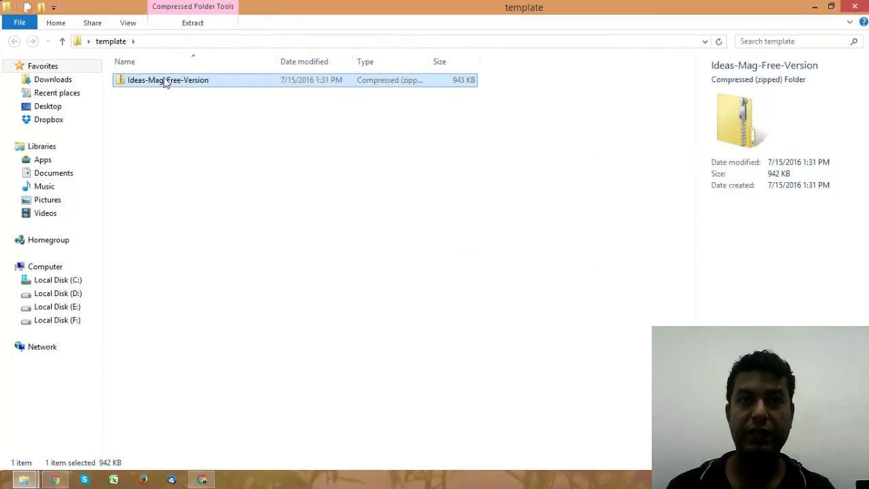
Step: Extract the zip in place and open the resulting Ideas Mag Free Version folder
right_click(164, 82)
left_click(208, 160)
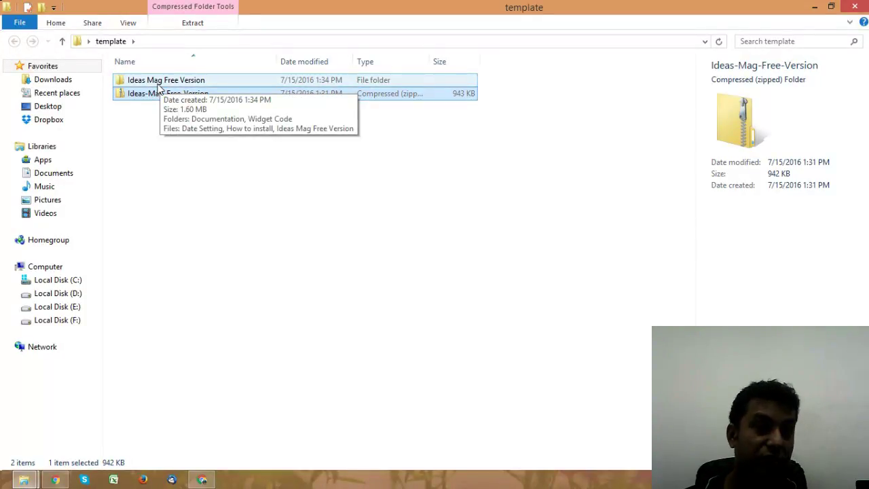
double_click(156, 82)
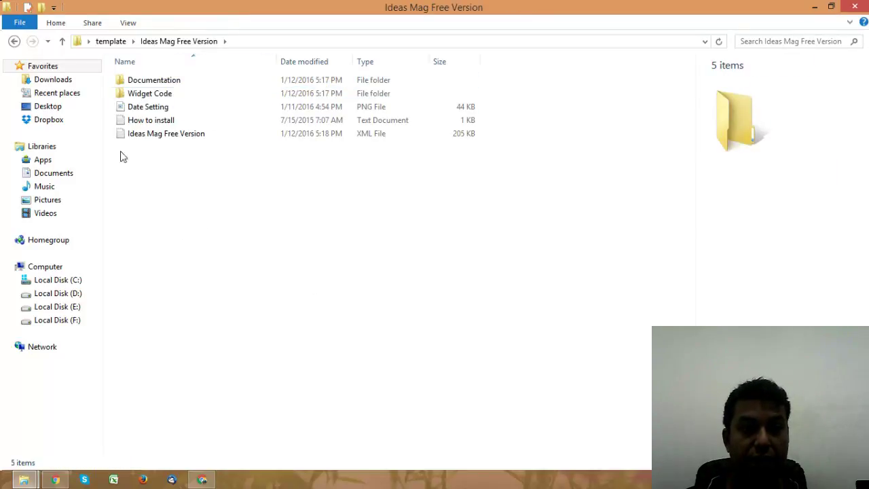
Step: Open the Documentation folder's index page in Google Chrome
double_click(156, 81)
right_click(140, 93)
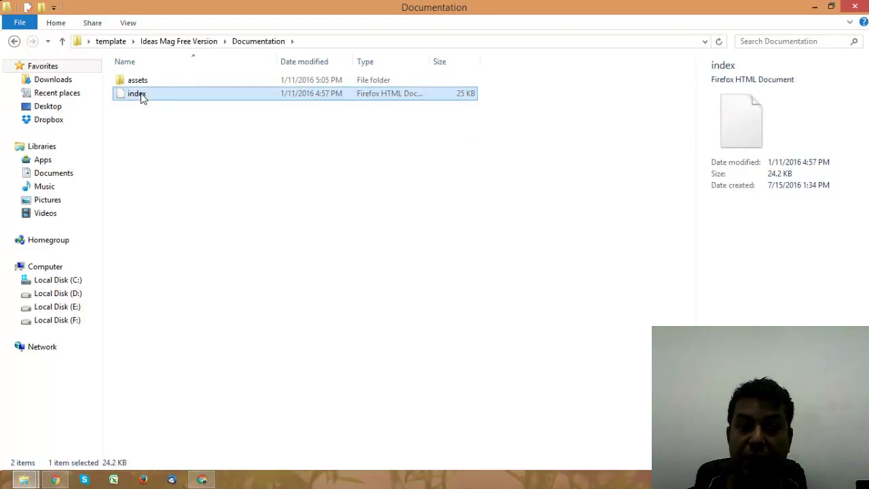
mouse_move(189, 194)
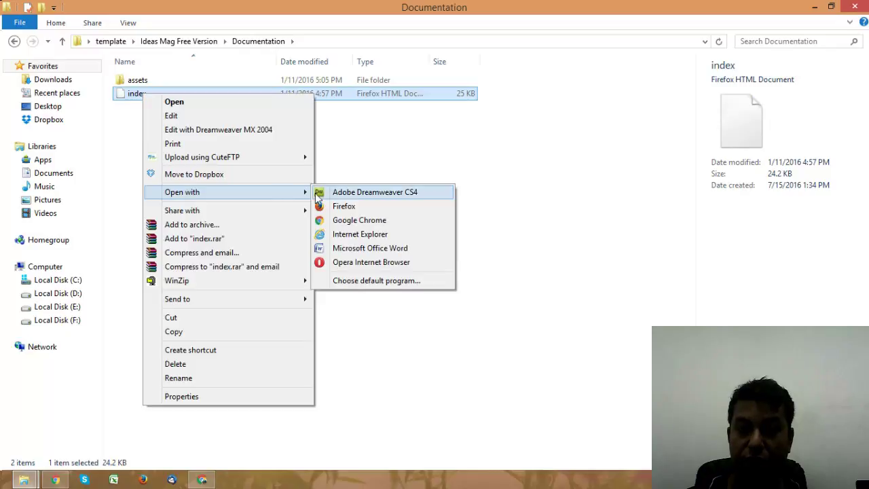
left_click(331, 221)
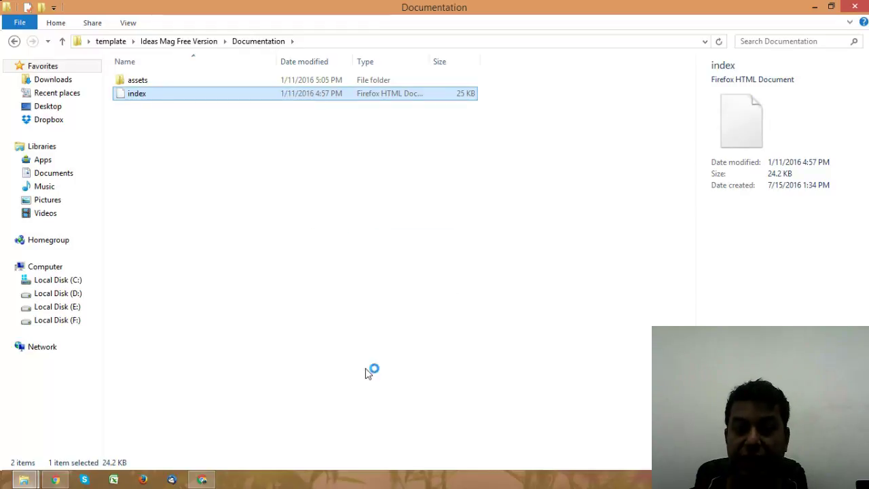
Step: Return to Explorer and go back up to the Ideas Mag Free Version folder
left_click(202, 479)
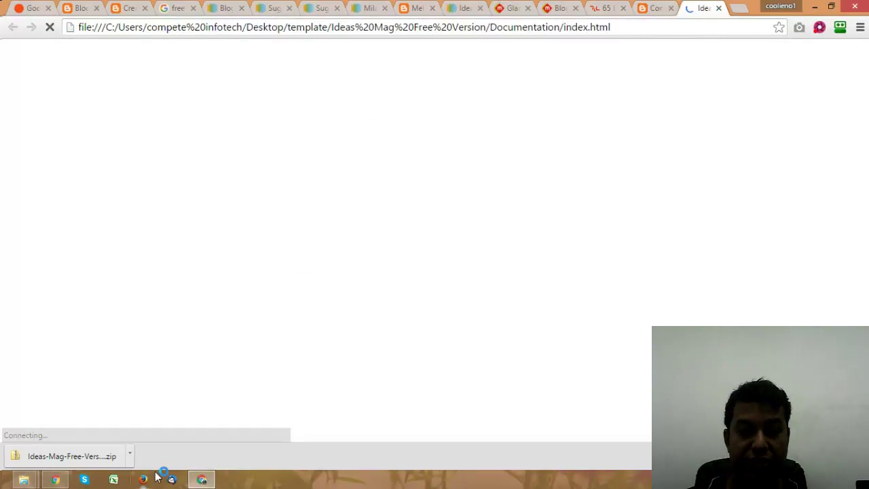
left_click(24, 480)
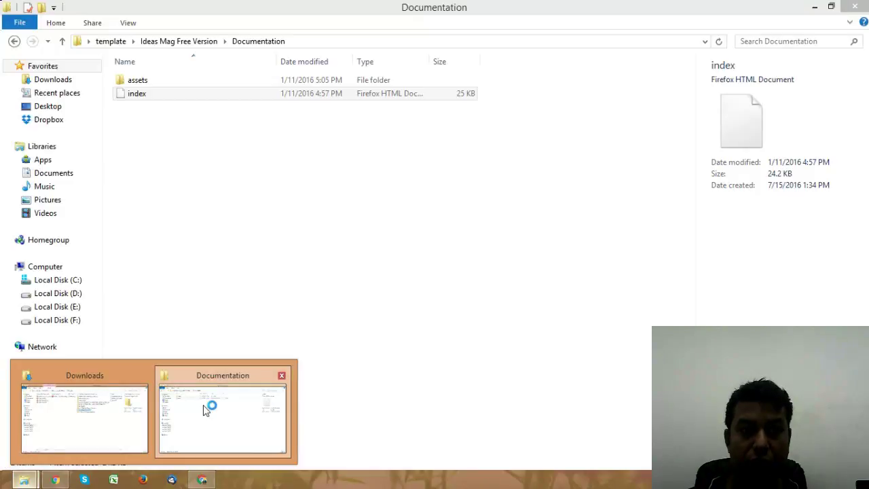
left_click(206, 400)
left_click(193, 40)
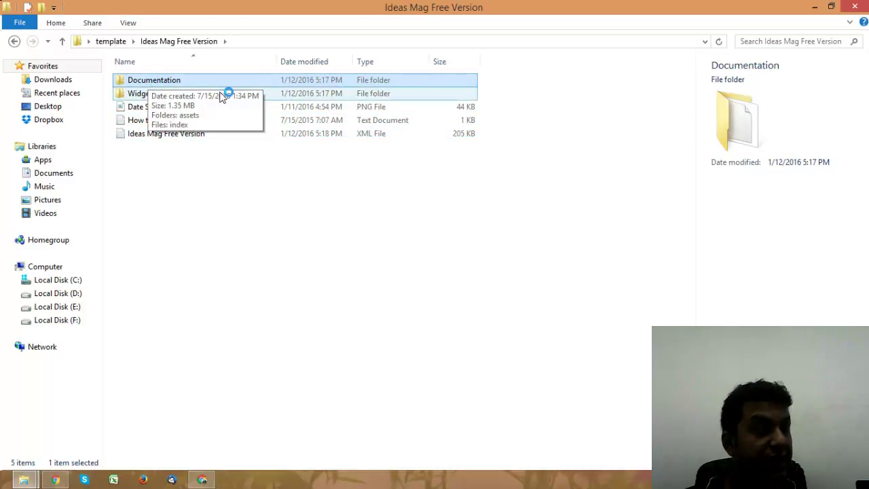
key("alt")
Step: Highlight the IdeasMAG_Premium_Version.xml file name in the documentation's first installation step
left_click(202, 480)
scroll(672, 231, "down", 4)
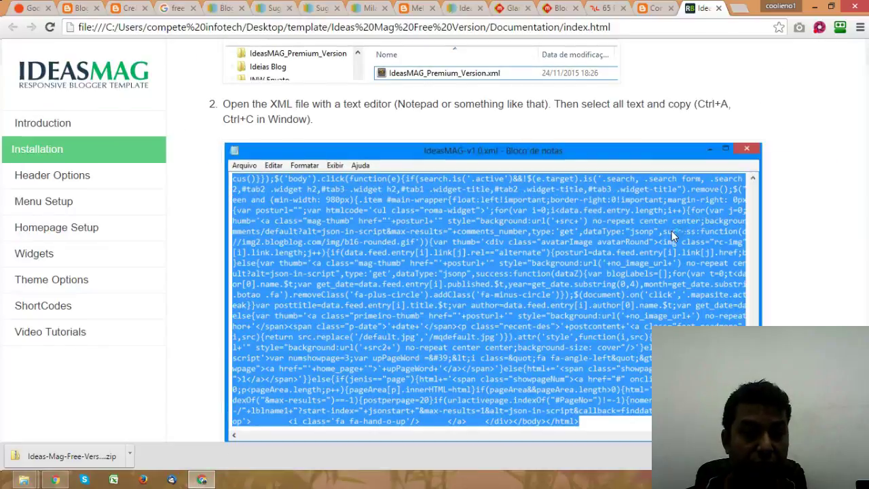
scroll(617, 325, "up", 1)
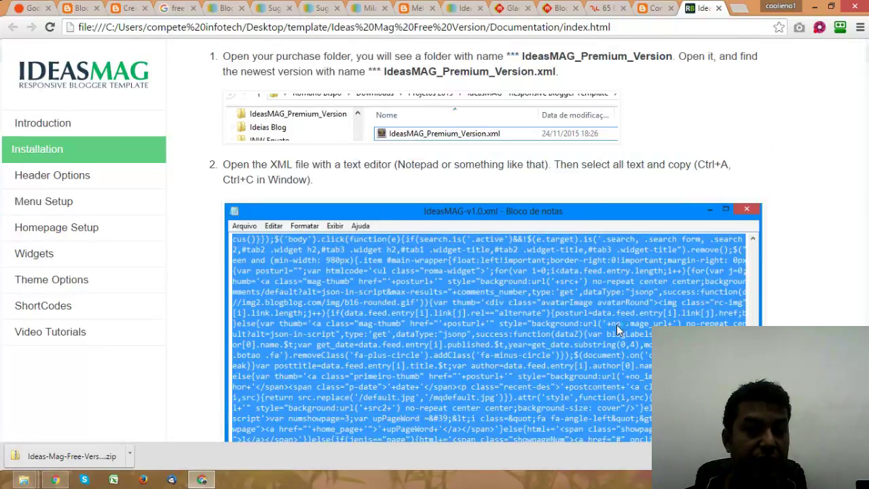
scroll(617, 324, "up", 3)
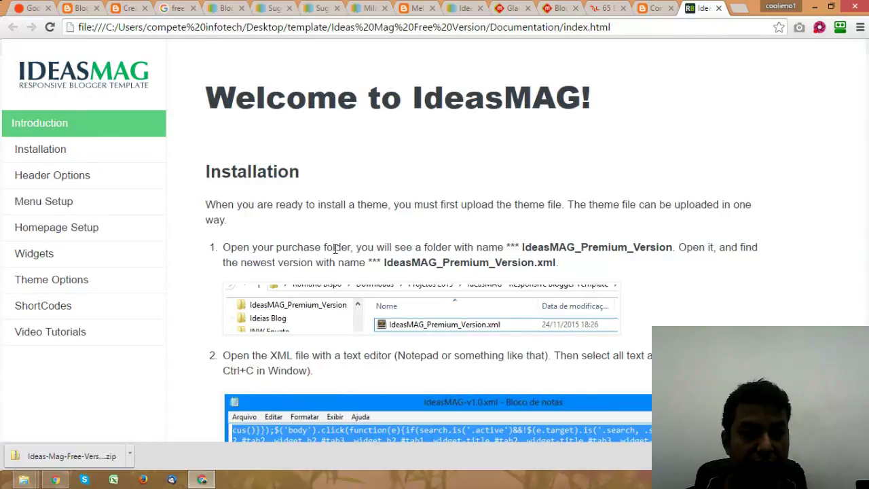
left_click_drag(297, 263, 564, 266)
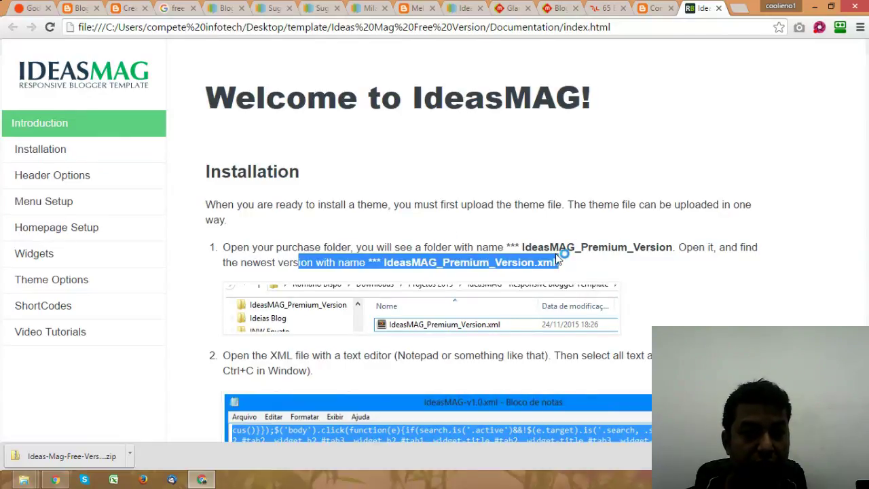
Step: Read through the remaining Installation steps, then move to the content writer blog tab
scroll(554, 253, "down", 8)
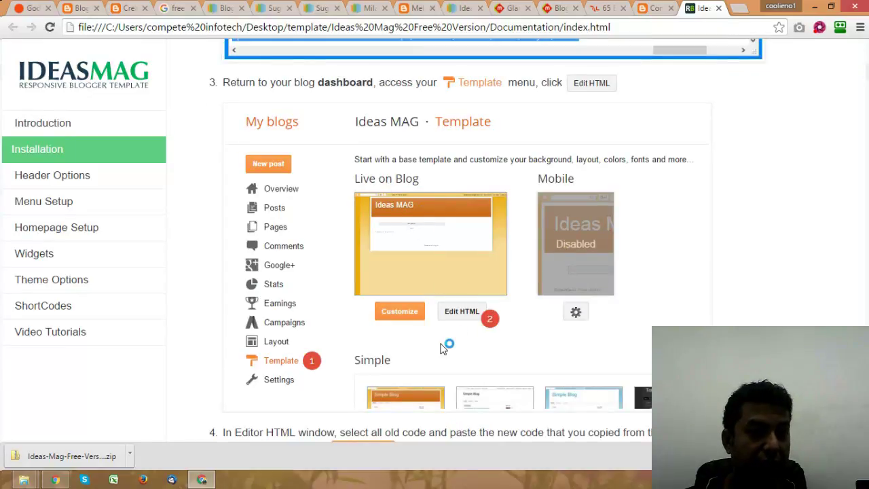
scroll(466, 314, "down", 2)
scroll(562, 257, "down", 3)
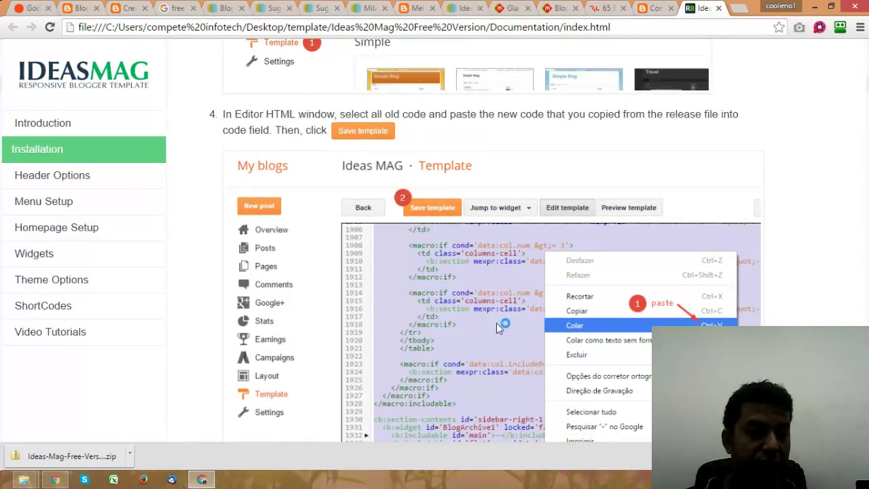
scroll(421, 337, "down", 10)
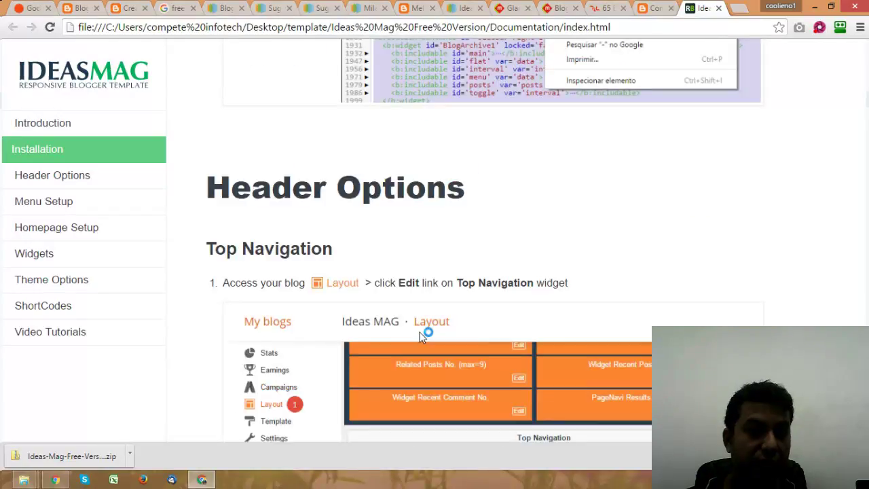
scroll(486, 114, "up", 2)
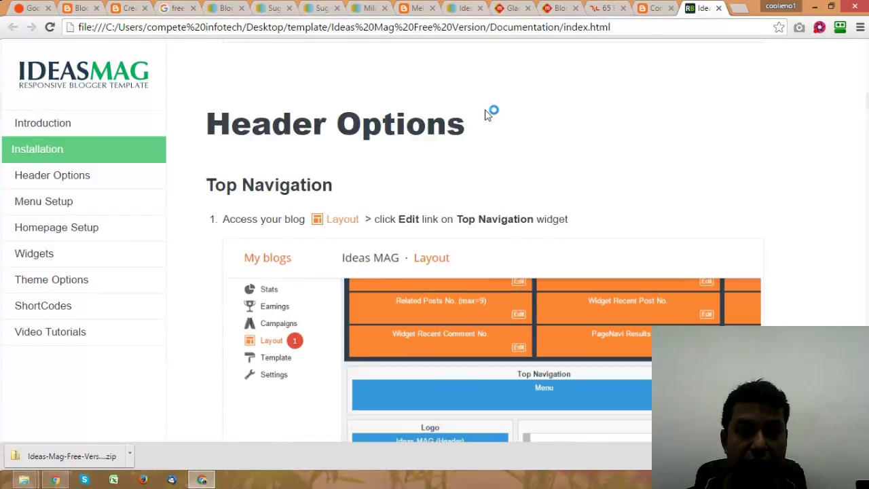
key("ctrl+shift+Tab")
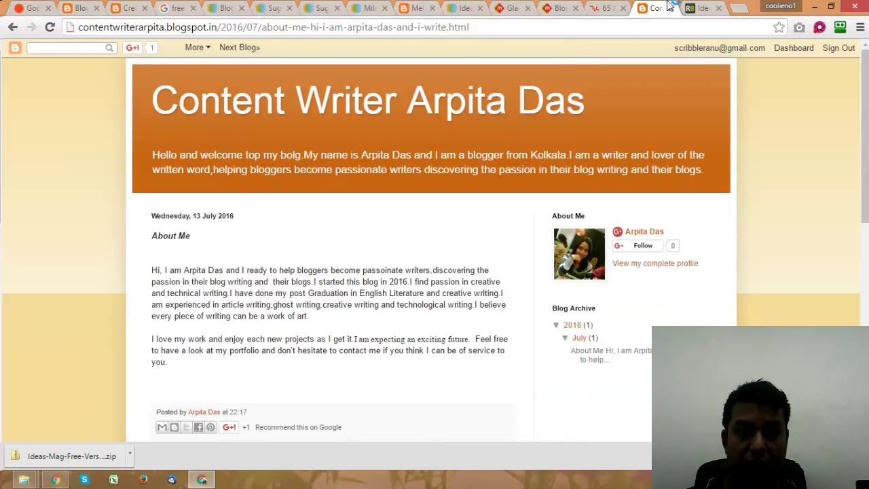
Step: Close the content writer, Sugar, Milano and blogger-themes gallery tabs
left_click(671, 8)
left_click(288, 9)
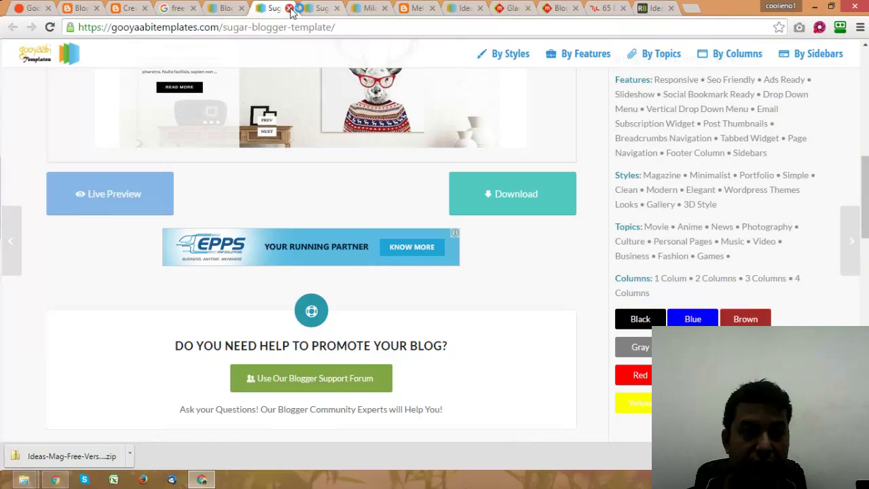
left_click(290, 9)
left_click(289, 9)
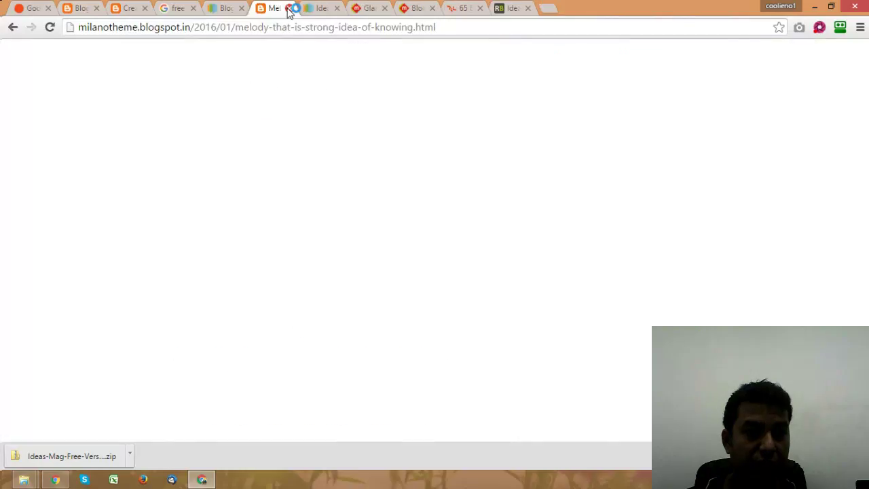
left_click(290, 9)
left_click(313, 9)
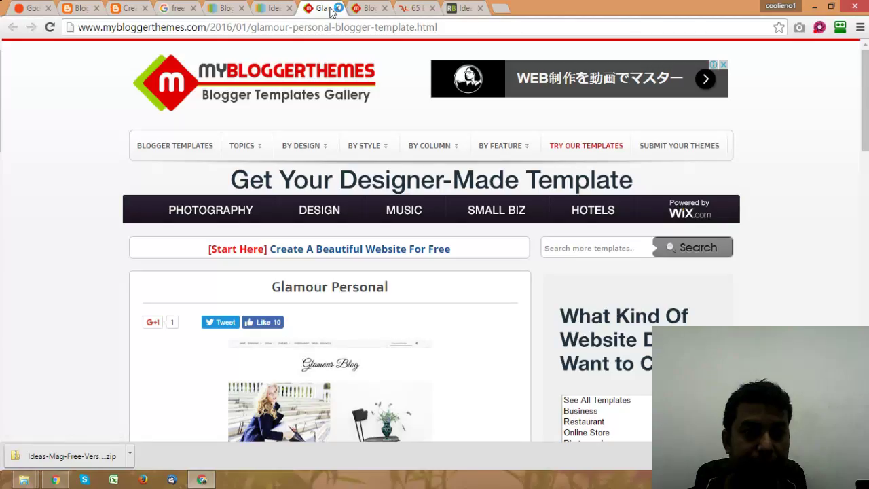
left_click(337, 9)
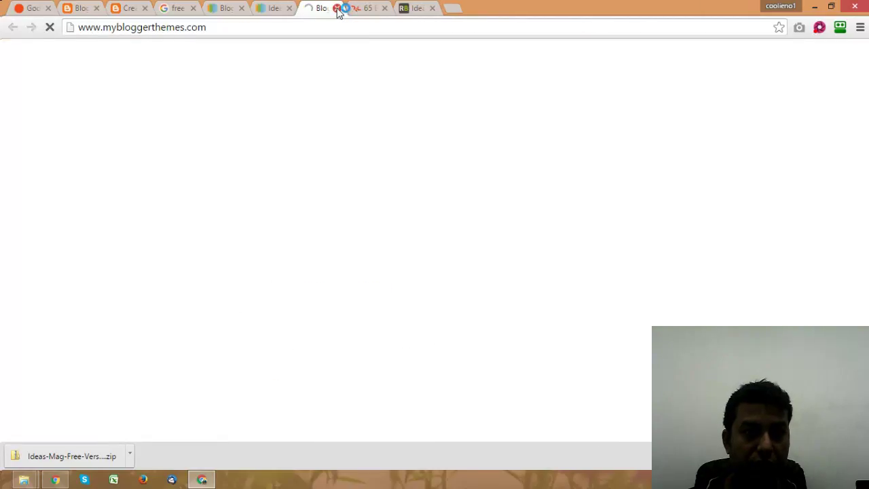
left_click(337, 8)
left_click(337, 9)
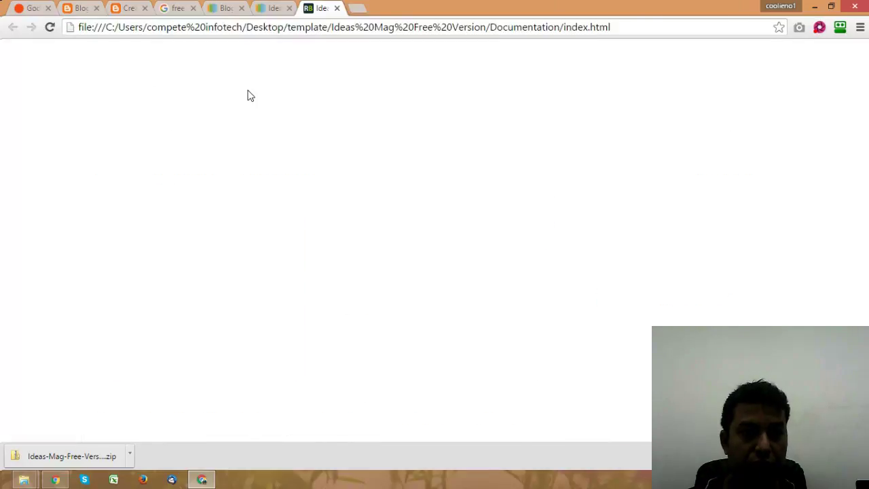
Step: Close the Blogger Templates gallery and free-templates search tabs, then return to the Blogger dashboard
left_click(527, 8)
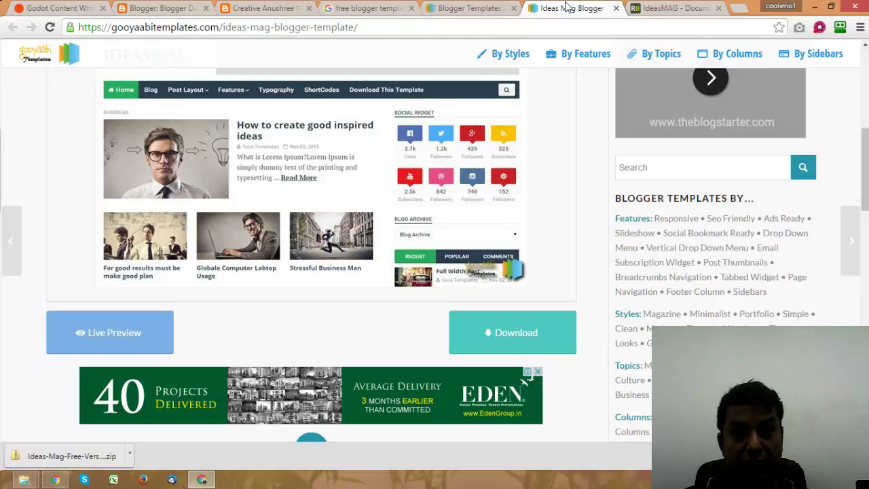
left_click(496, 12)
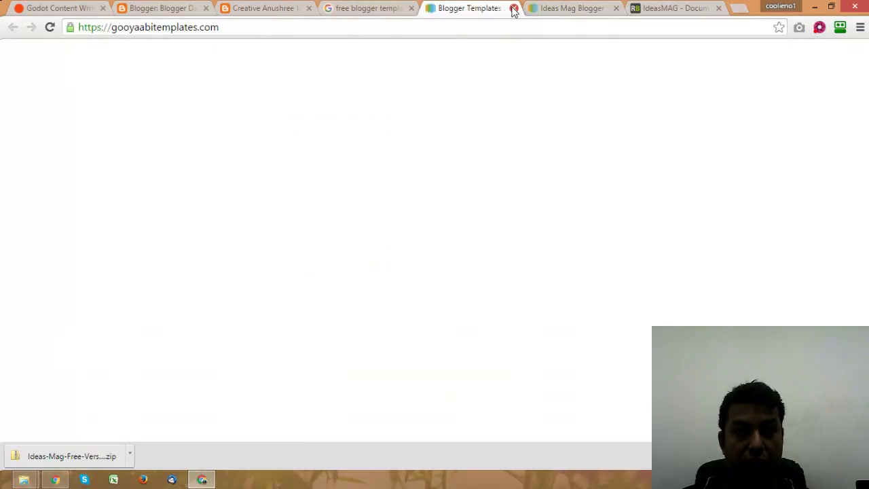
left_click(515, 11)
left_click(411, 8)
left_click(264, 8)
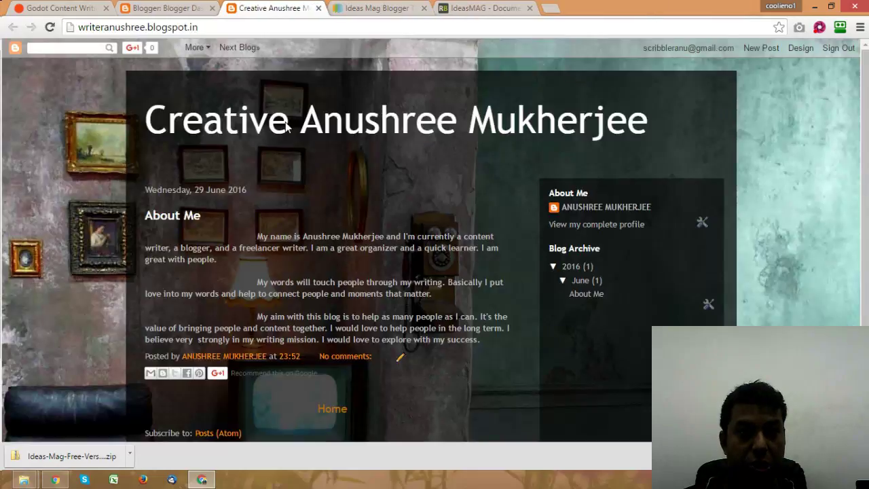
left_click(200, 8)
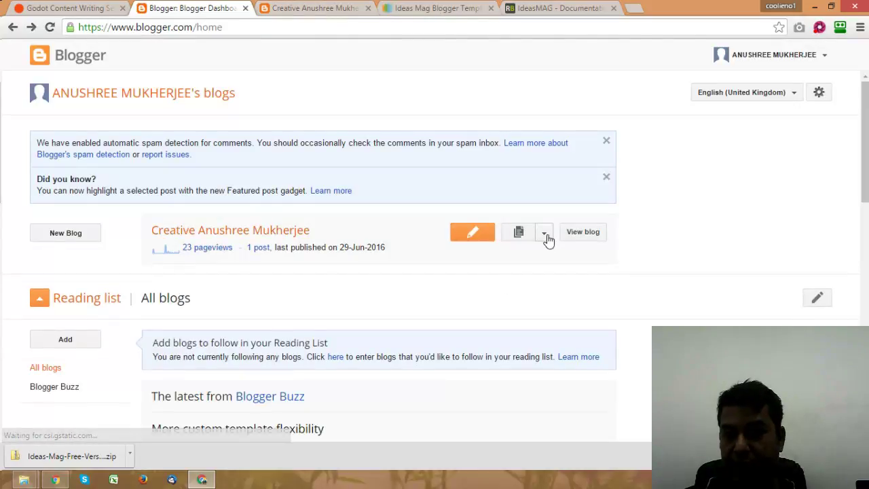
Step: Go to the blog's Template page and launch Edit HTML to load the template code
left_click(546, 235)
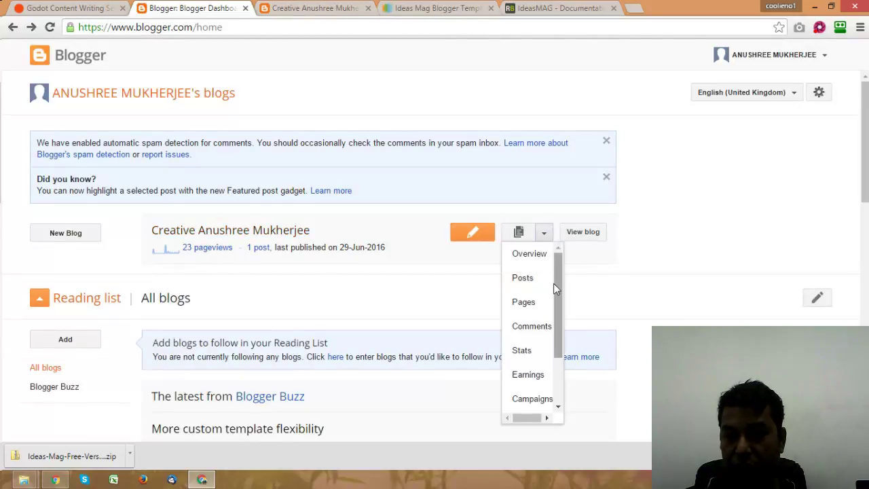
left_click_drag(557, 285, 559, 355)
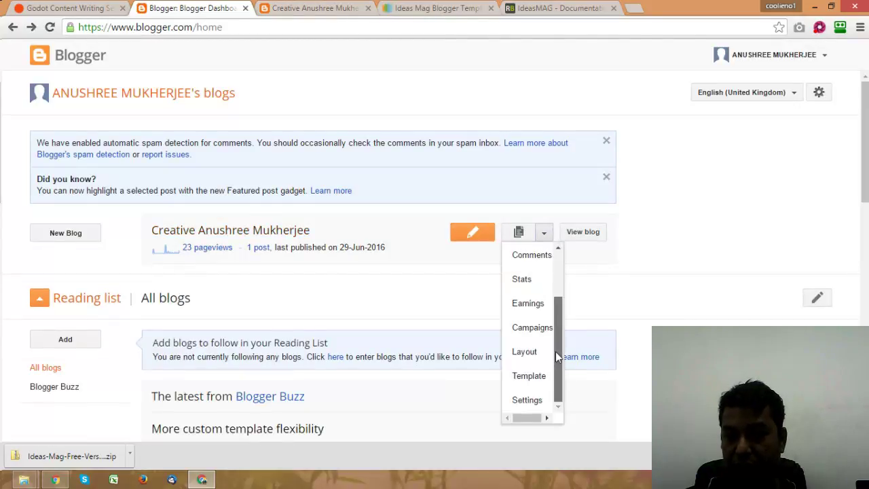
left_click(533, 379)
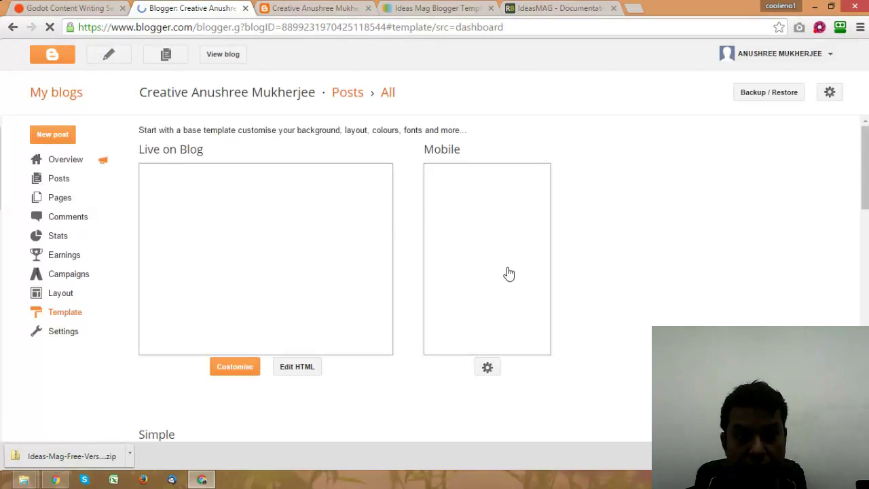
left_click(296, 370)
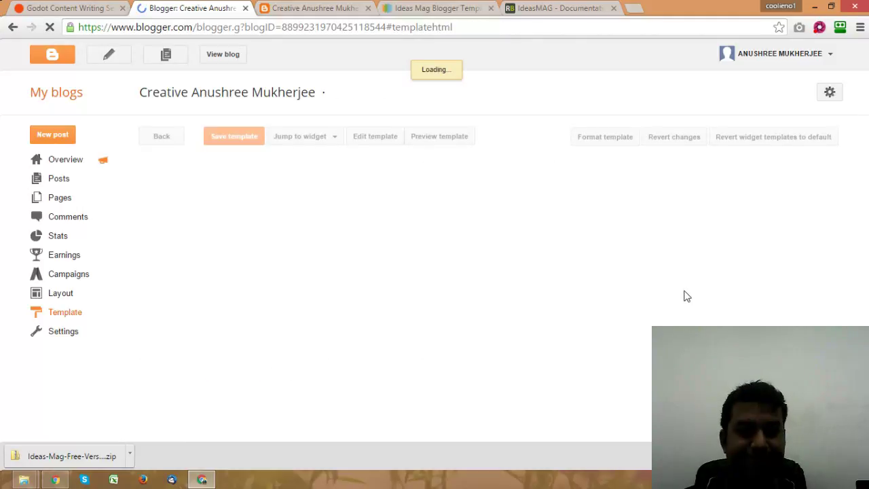
left_click(24, 479)
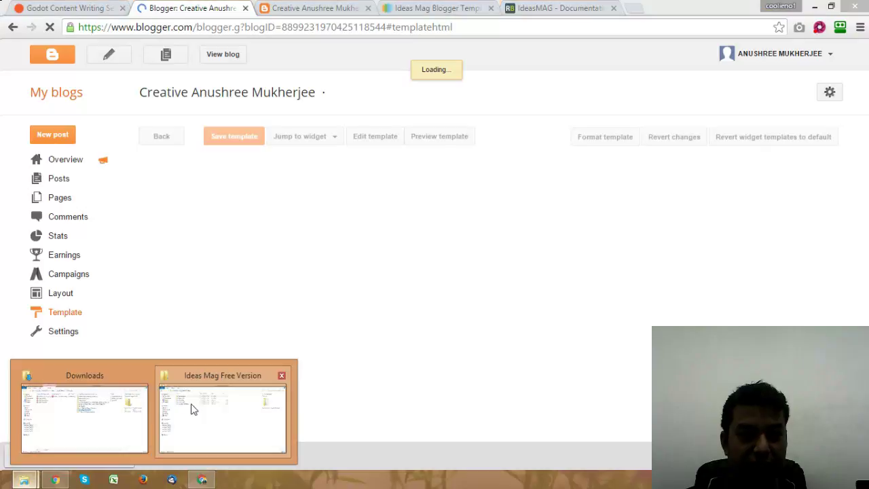
Step: Open the Ideas Mag Free Version XML template from its folder, then close the Word copy
left_click(208, 415)
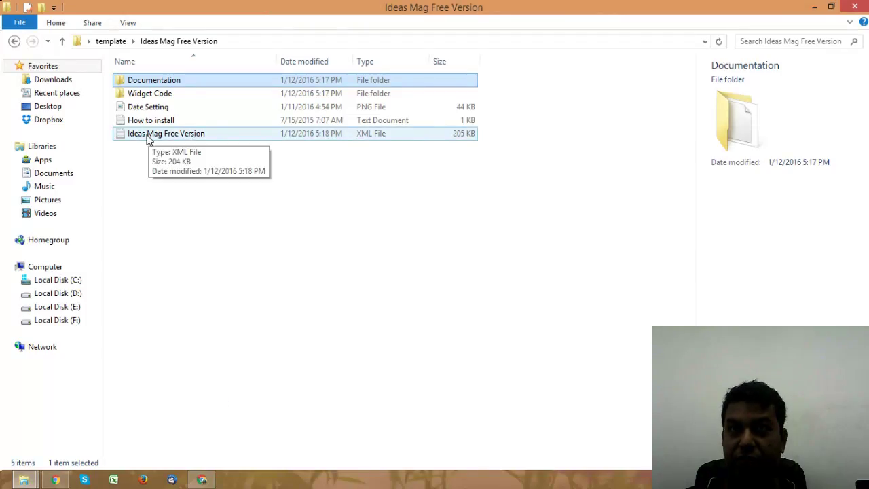
left_click(202, 479)
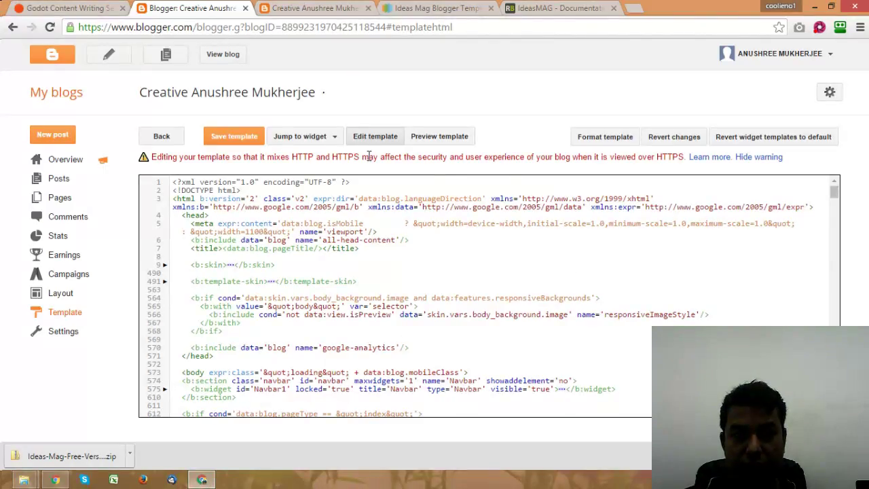
left_click(340, 216)
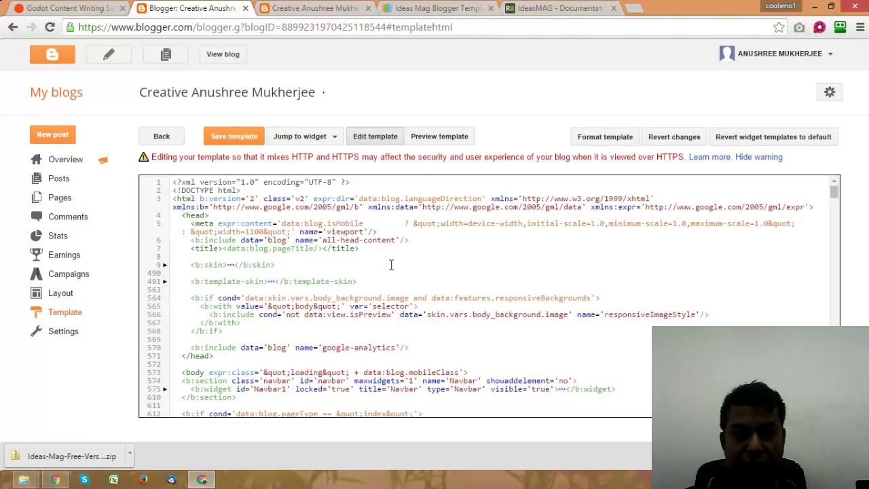
key("alt+Tab")
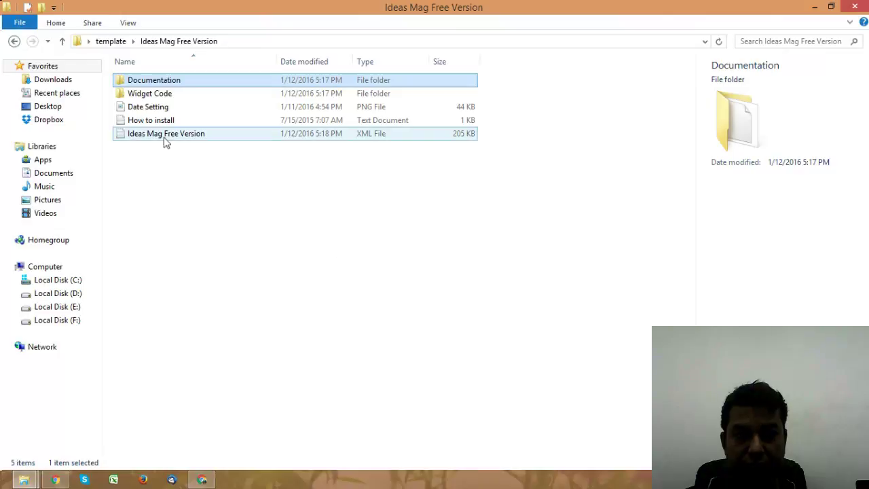
left_click(157, 134)
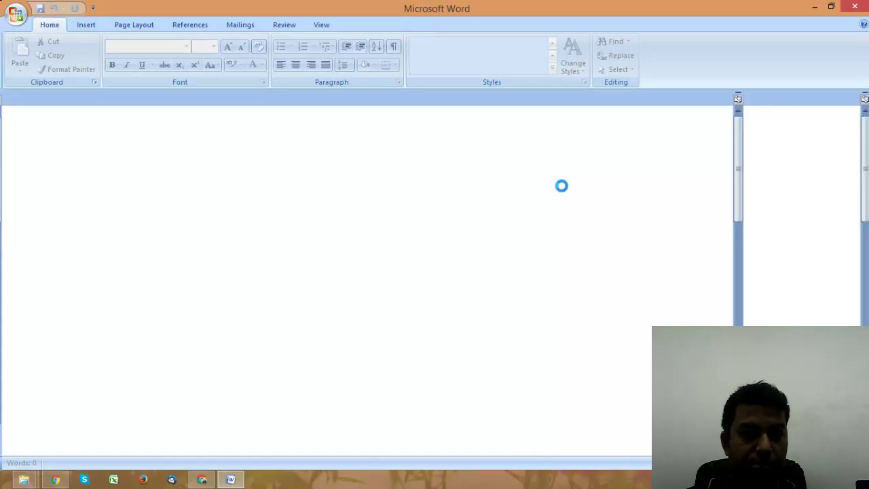
left_click(860, 7)
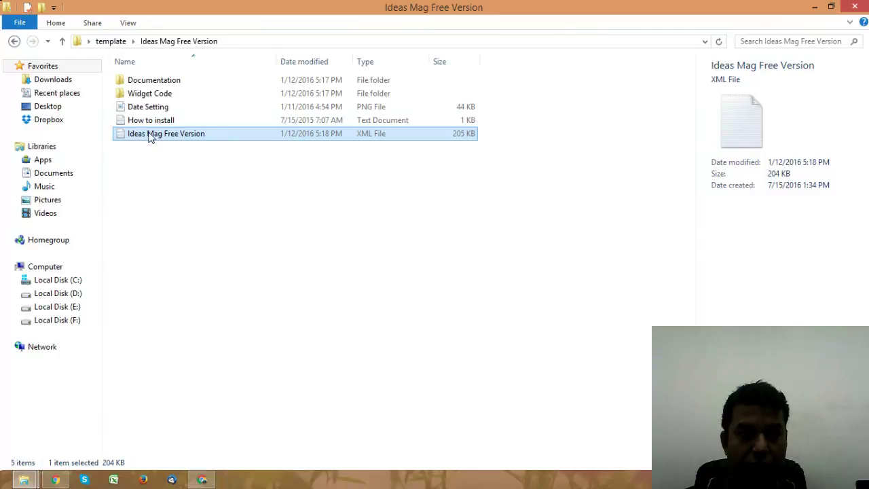
Step: Open the Ideas Mag XML template in Notepad, select all its code, and return to Blogger
right_click(150, 136)
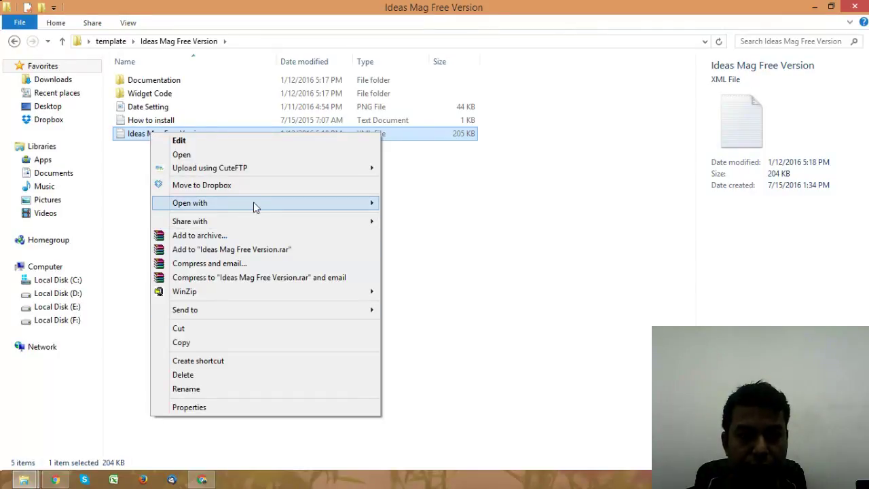
mouse_move(254, 201)
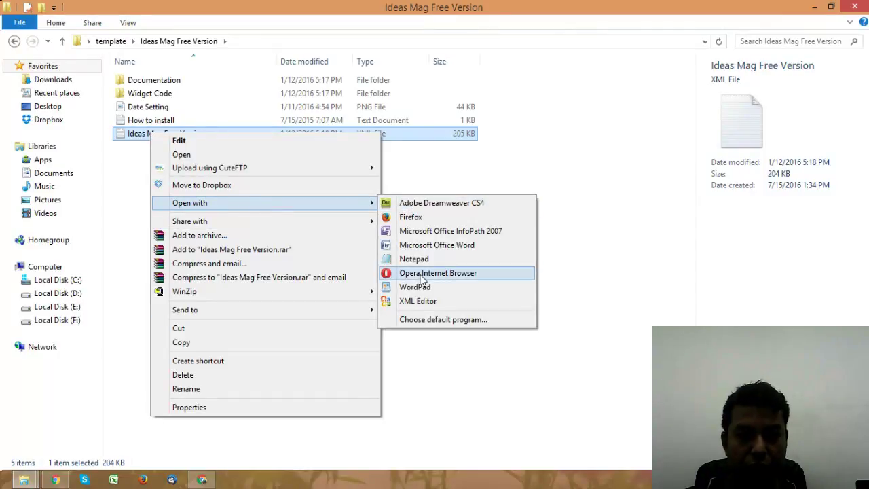
left_click(419, 259)
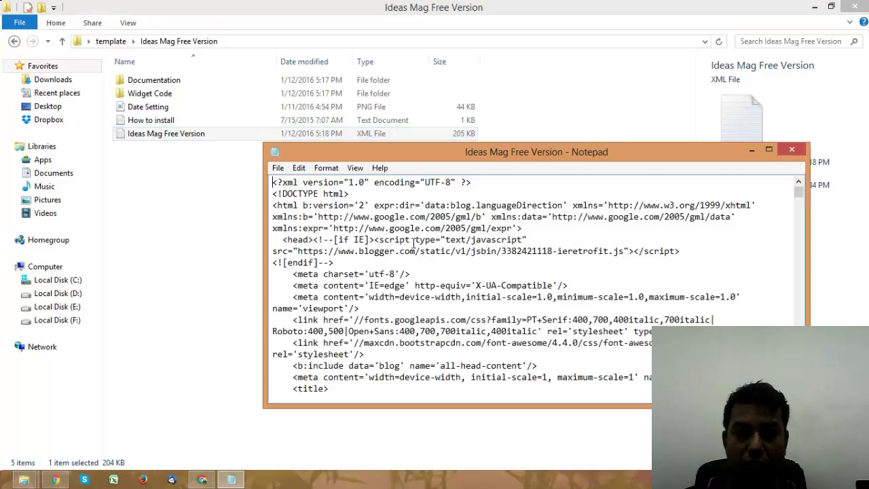
key("ctrl+a")
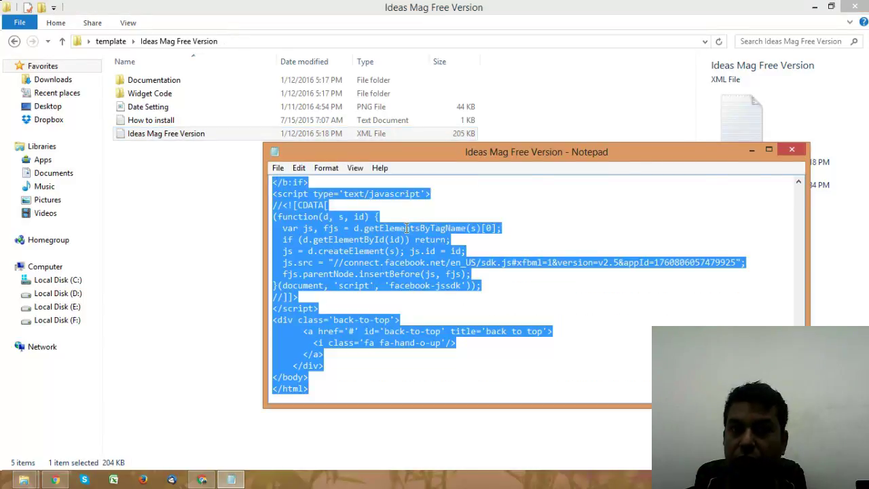
left_click(200, 480)
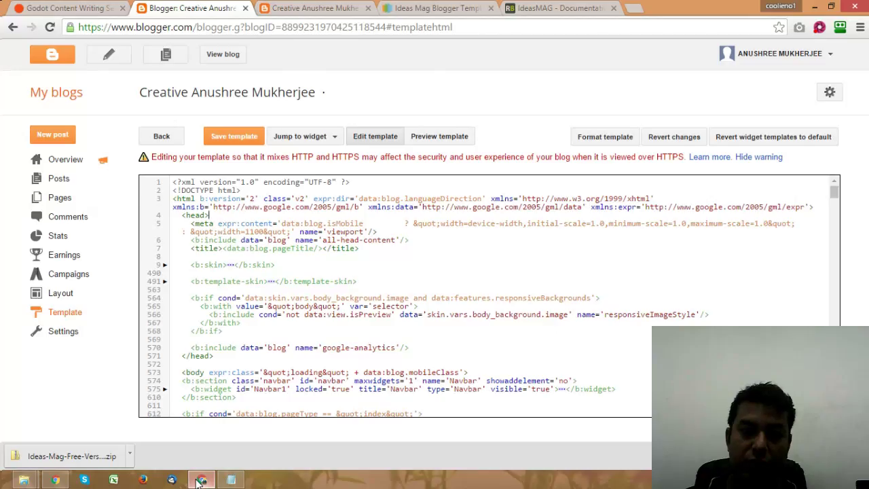
Step: Replace all of Blogger's template code with the pasted Ideas Mag code and save the template
left_click(356, 276)
key("ctrl+a")
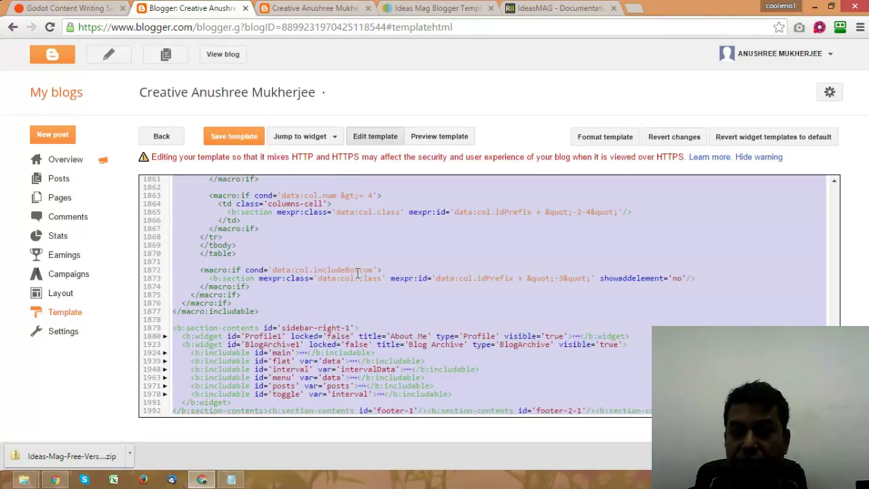
key("ctrl+v")
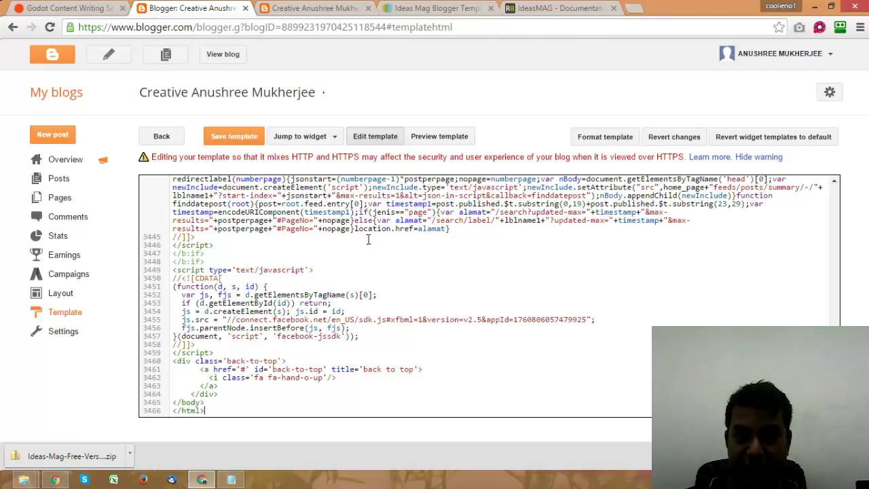
left_click(226, 137)
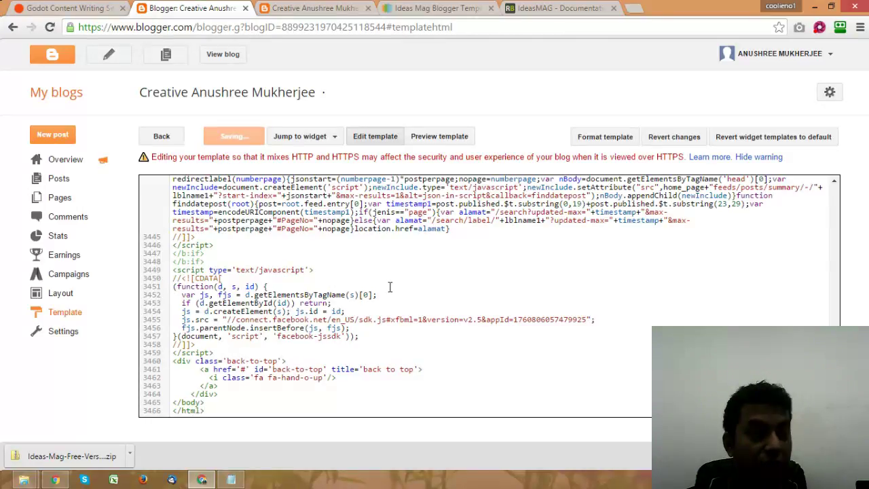
left_click(23, 480)
left_click(218, 369)
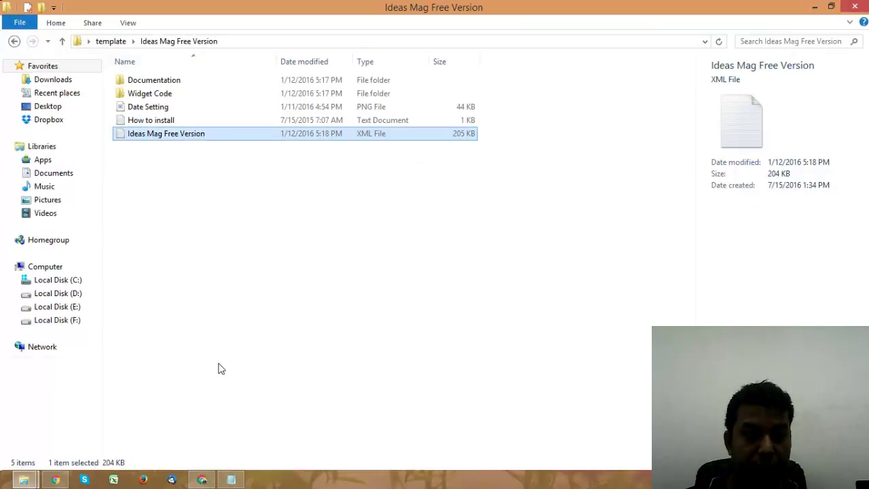
Step: Reopen the Ideas Mag Free Version folder without renaming it, then return to Blogger's template editor
left_click(117, 42)
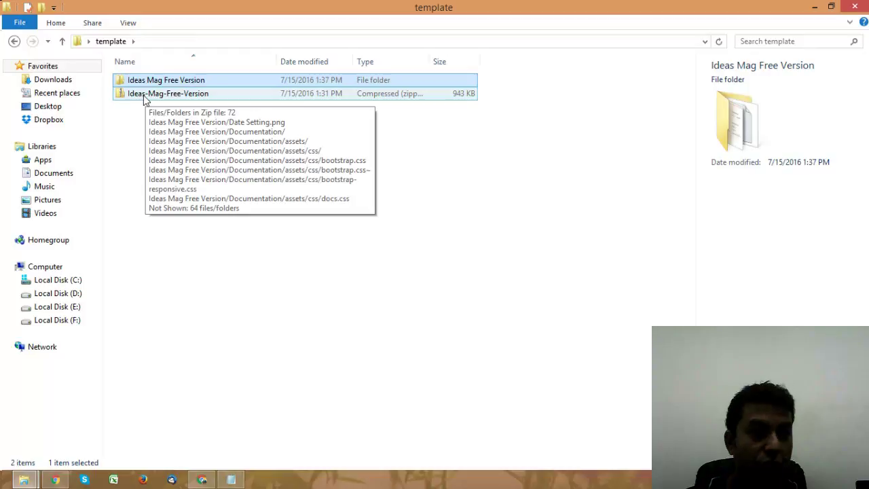
left_click(146, 80)
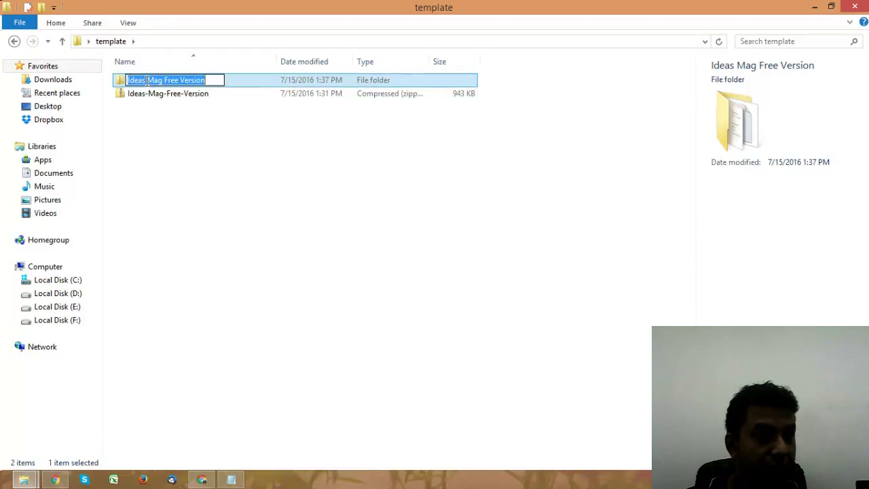
left_click(116, 82)
double_click(116, 81)
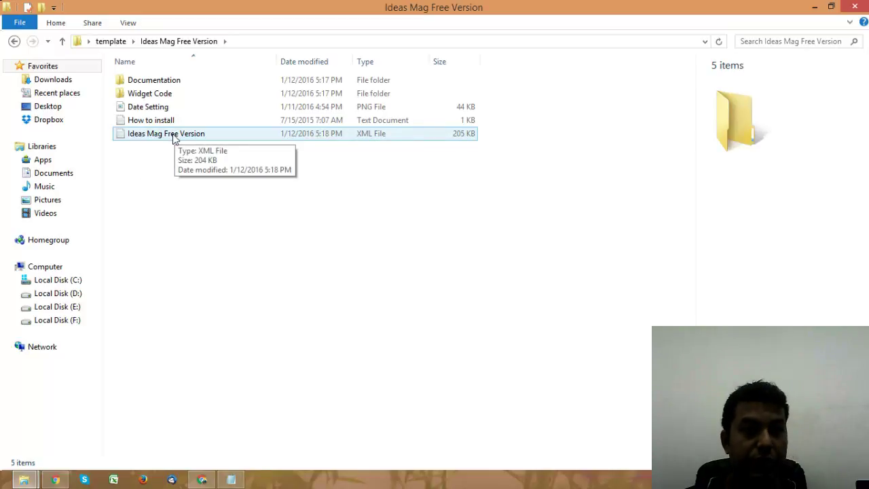
key("alt+Tab")
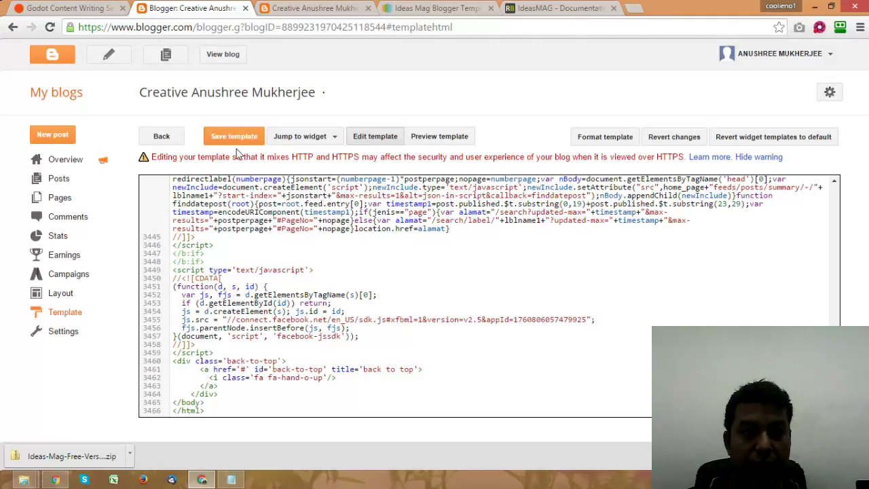
Step: Save the Ideas Mag template again and reload the live blog to see the new design
left_click(234, 139)
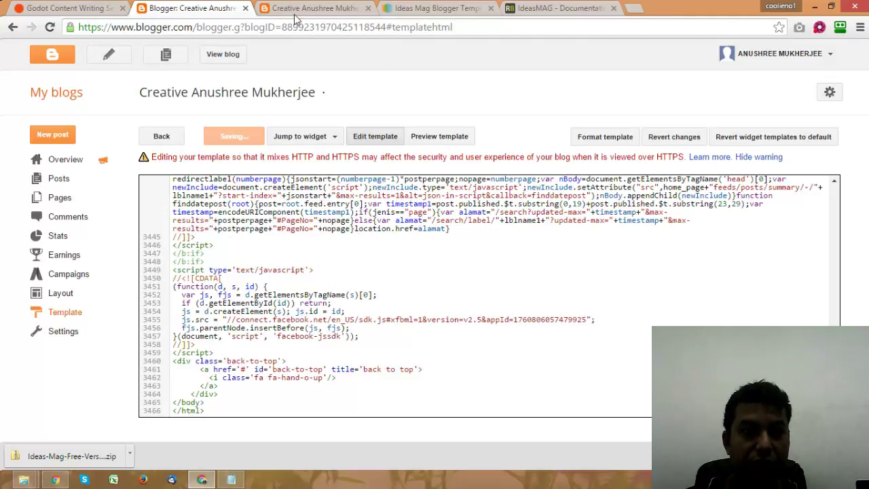
left_click(298, 10)
left_click(49, 27)
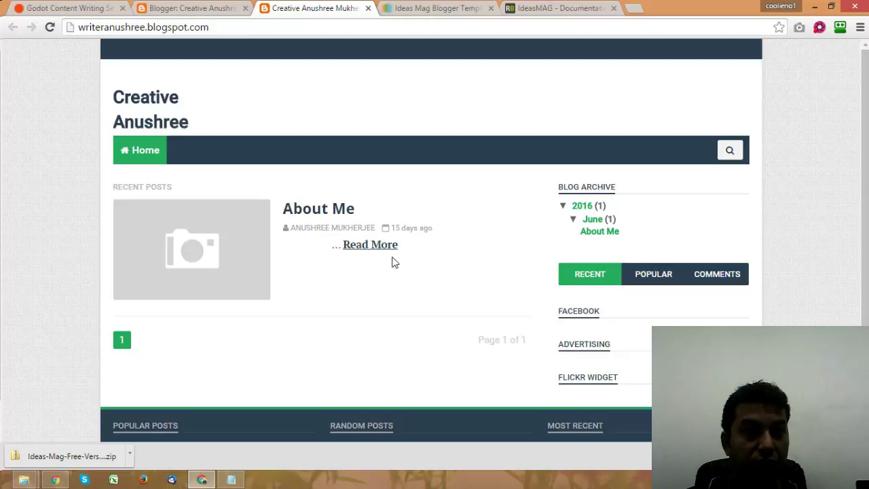
Step: Return to the 'Blogger: Creative Anushree' tab with the template HTML editor
left_click(220, 12)
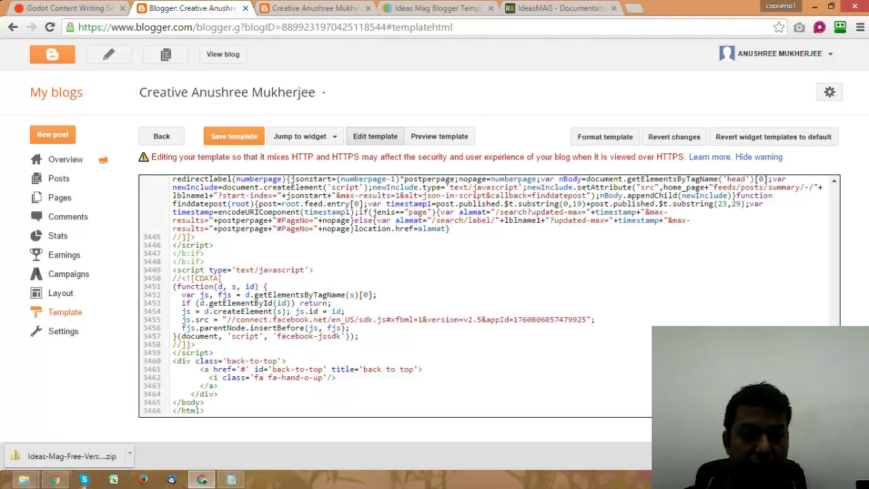
Step: View the 300-250 ad code from the Widget Code folder in Notepad, then close it
mouse_move(231, 479)
left_click(181, 411)
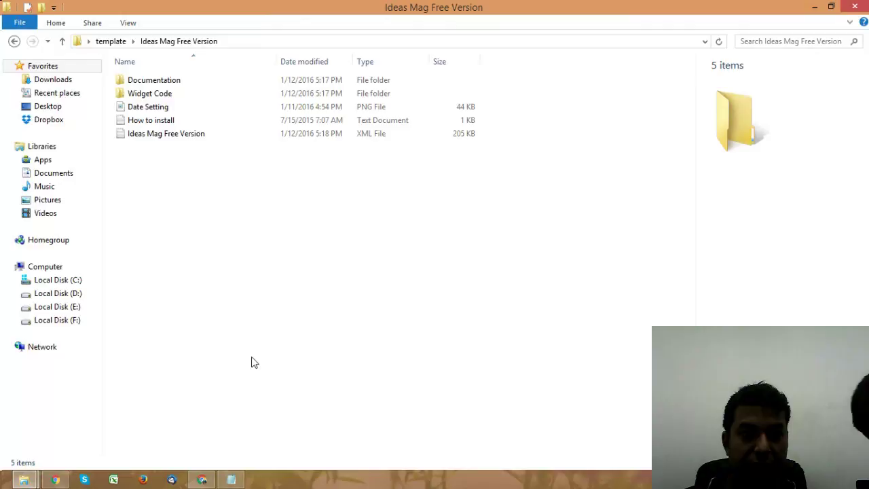
double_click(146, 95)
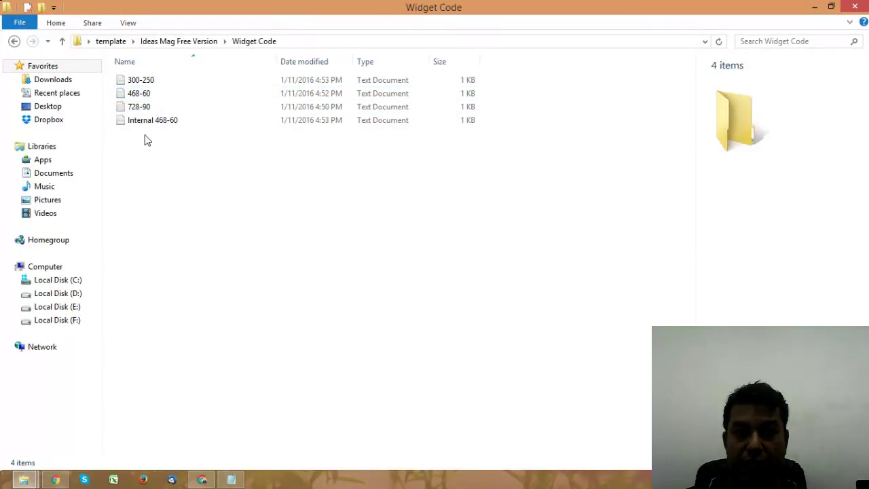
left_click(145, 81)
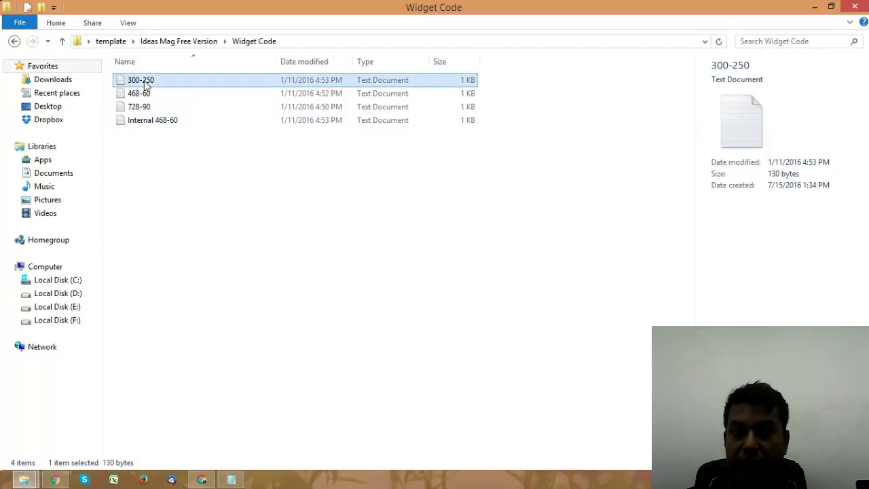
double_click(145, 81)
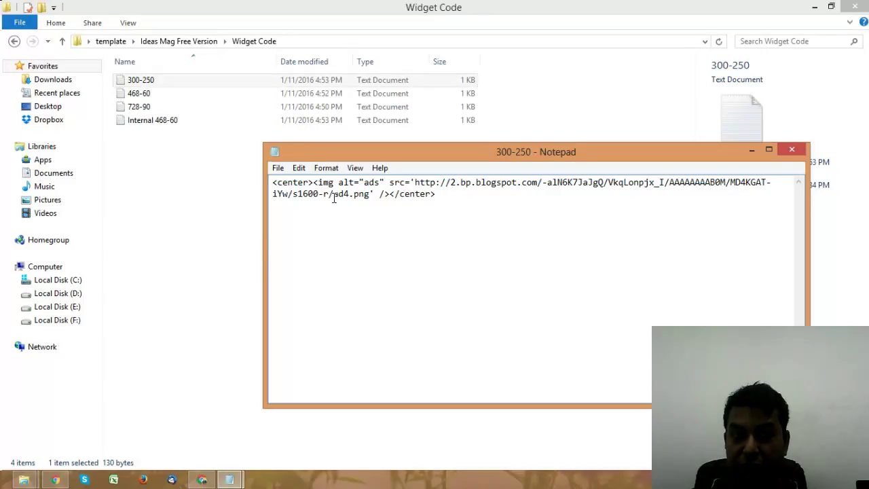
left_click(792, 150)
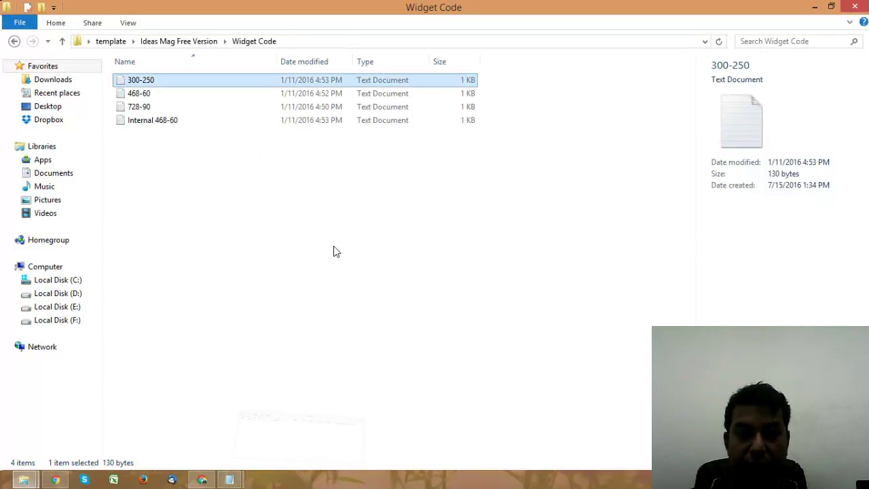
left_click(201, 481)
left_click(547, 7)
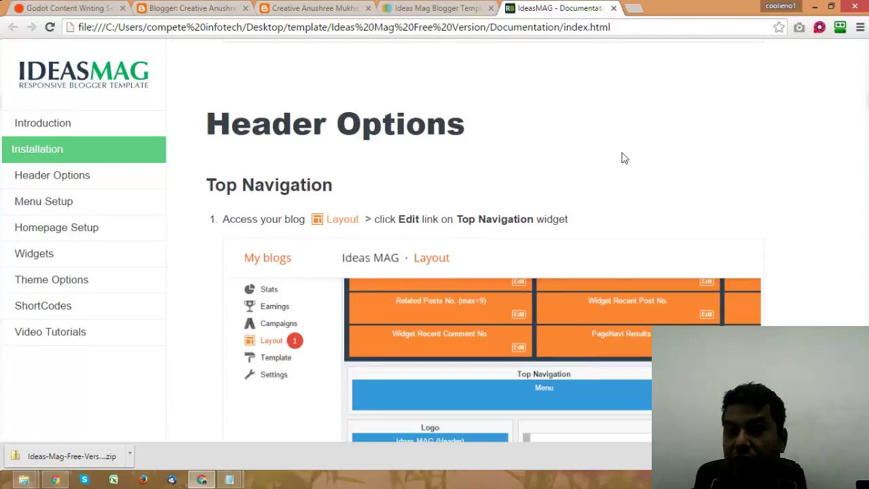
Step: Scroll the IdeasMAG documentation from Installation down to the Header Options Top Navigation instructions
left_click(43, 157)
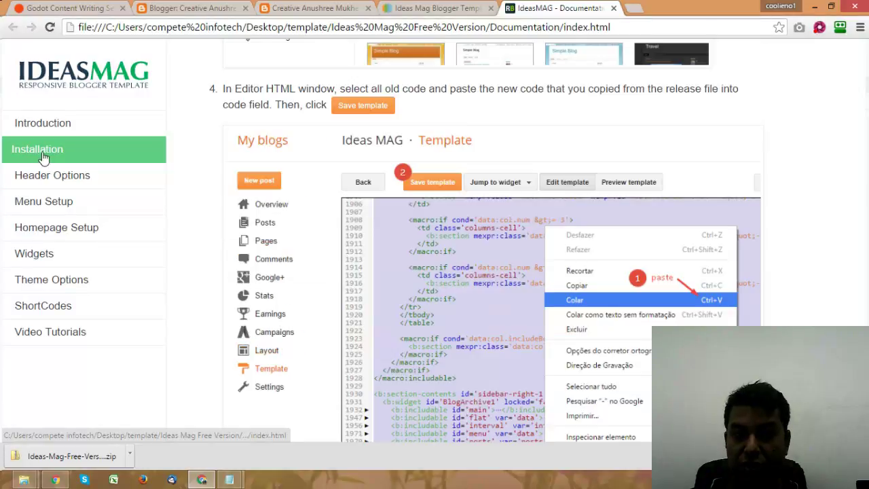
scroll(732, 302, "down", 5)
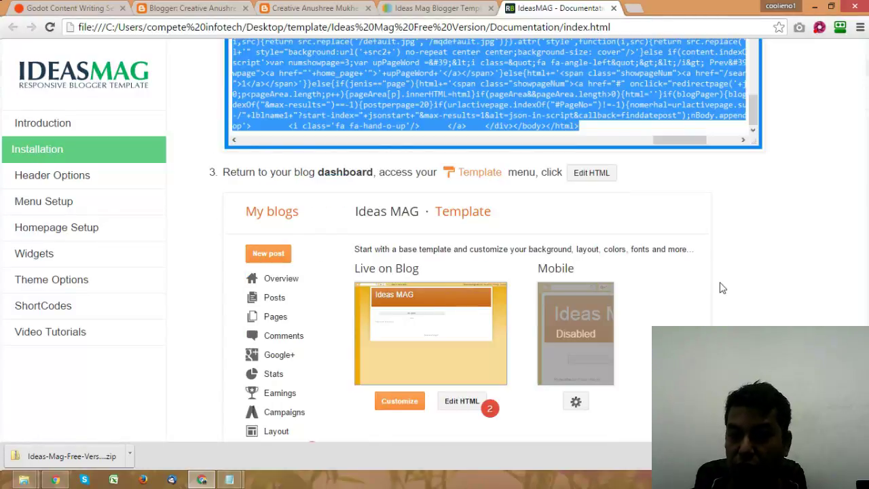
scroll(720, 285, "down", 5)
scroll(714, 279, "down", 6)
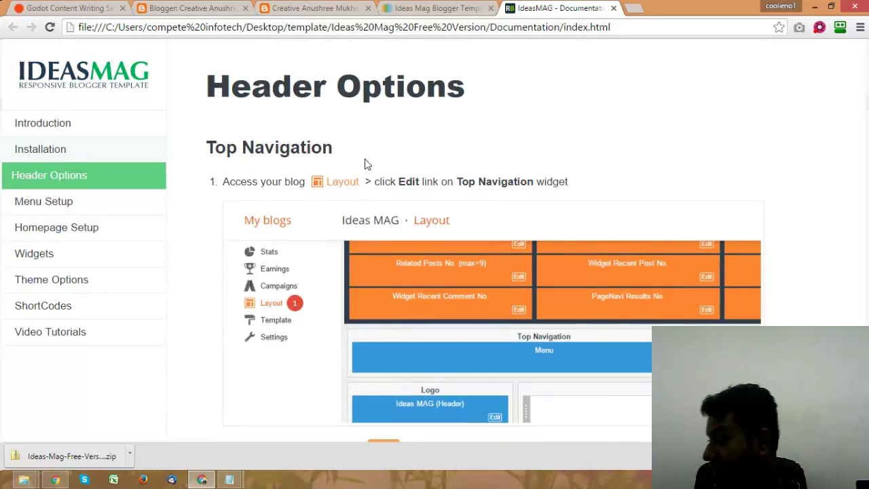
scroll(364, 163, "down", 1)
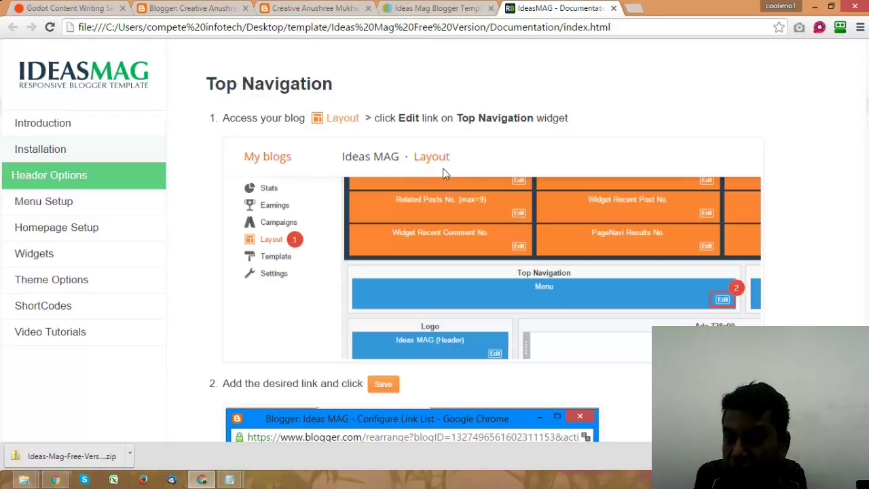
Step: Open the blog's Layout page and review its gadgets, including the Top Navigation Menu link list
left_click(325, 7)
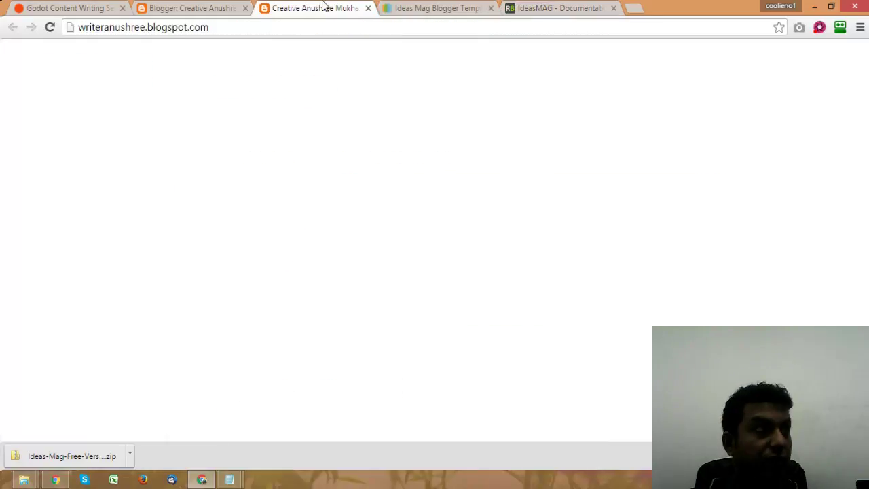
left_click(200, 7)
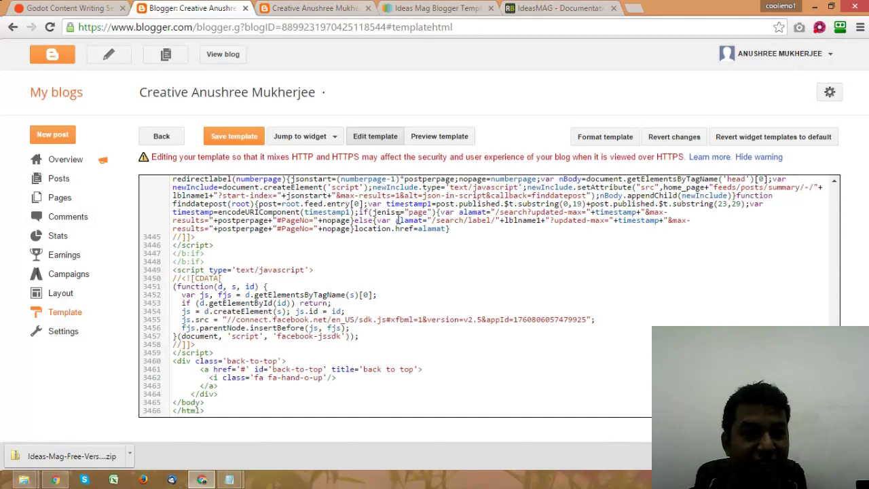
left_click(59, 294)
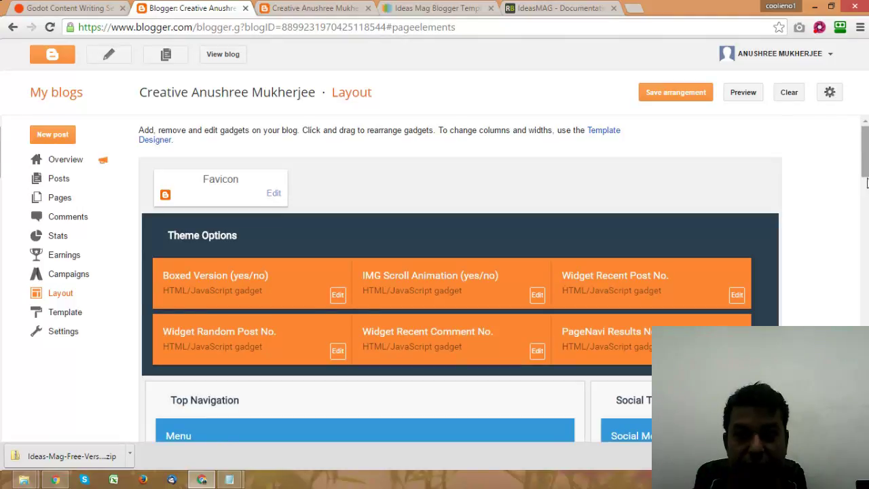
scroll(867, 177, "down", 3)
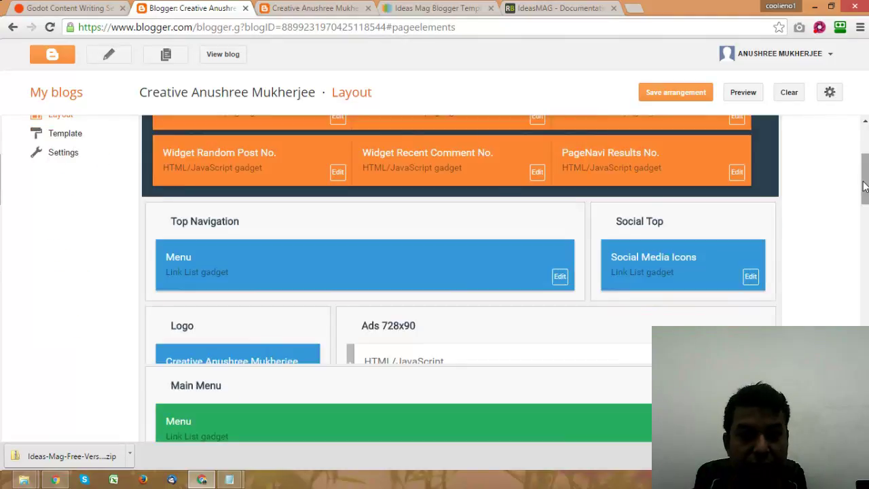
scroll(865, 187, "down", 15)
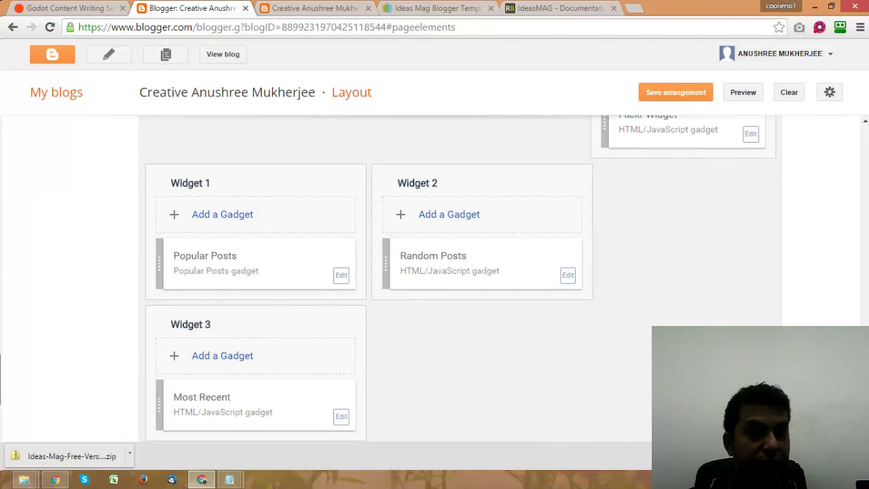
scroll(462, 279, "up", 1)
scroll(310, 264, "up", 15)
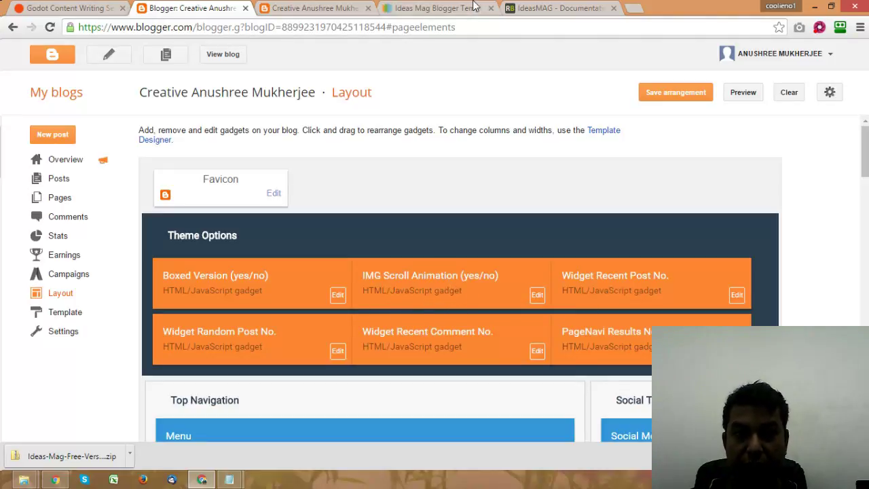
Step: Open the Ideas Mag template's Live Preview in a new tab, browse it, then return to the blog tab
left_click(452, 10)
right_click(106, 333)
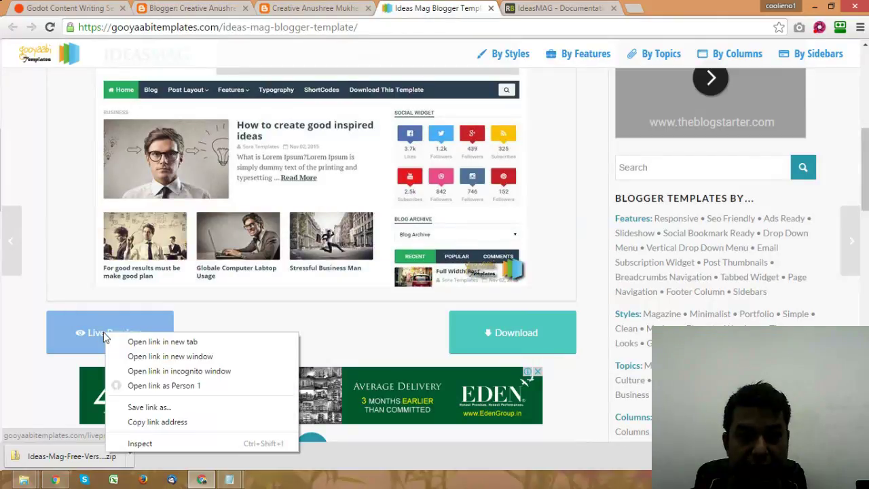
left_click(190, 343)
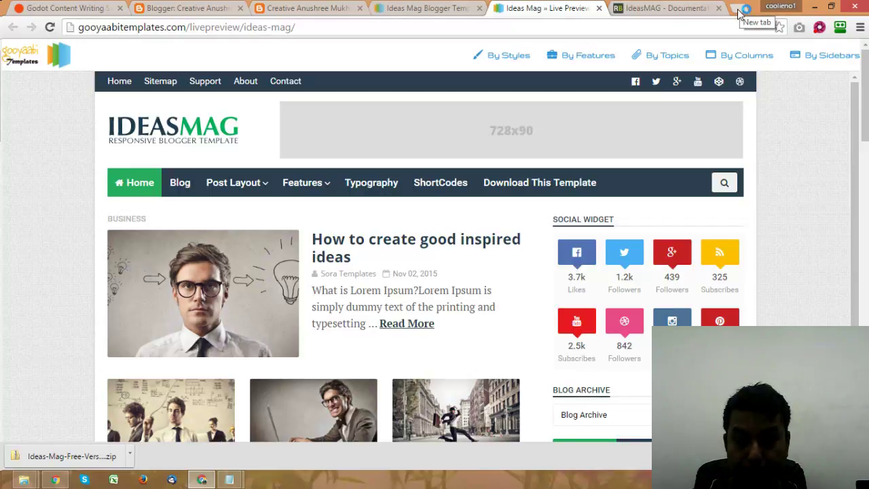
scroll(500, 169, "down", 4)
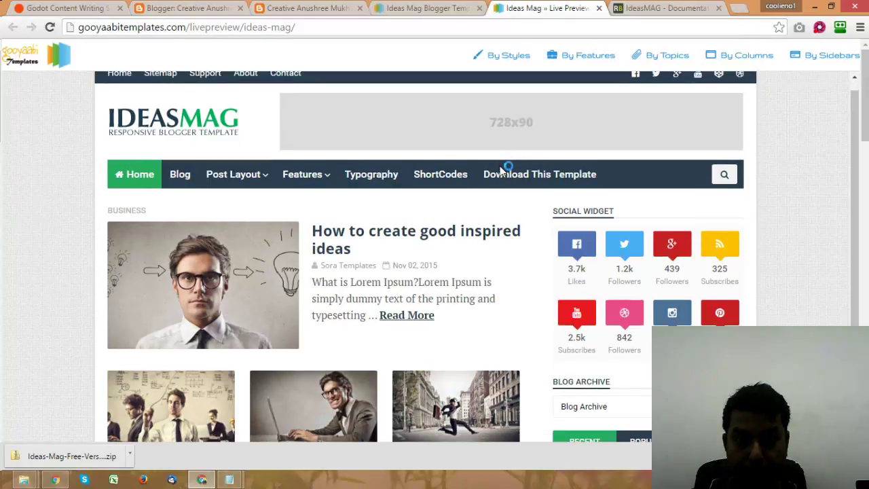
scroll(500, 169, "down", 4)
scroll(501, 170, "up", 4)
left_click(292, 9)
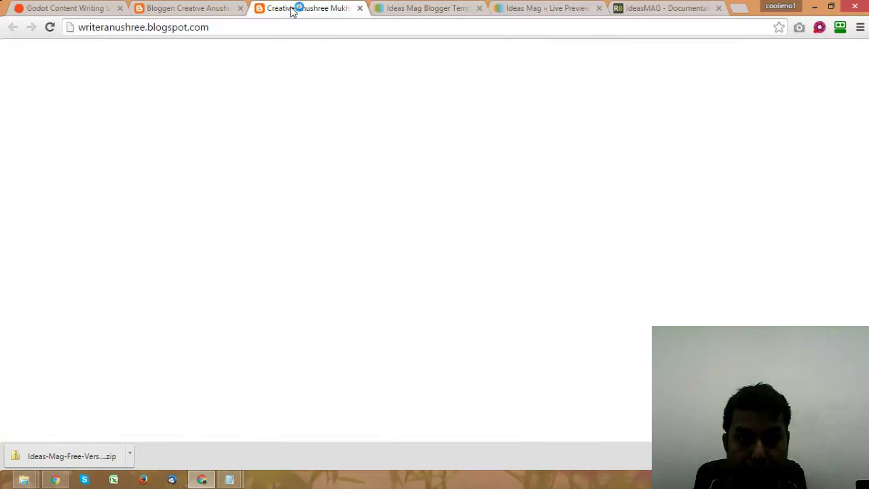
Step: Review the documentation's Top Navigation steps and the live blog, then return to Layout
left_click(187, 9)
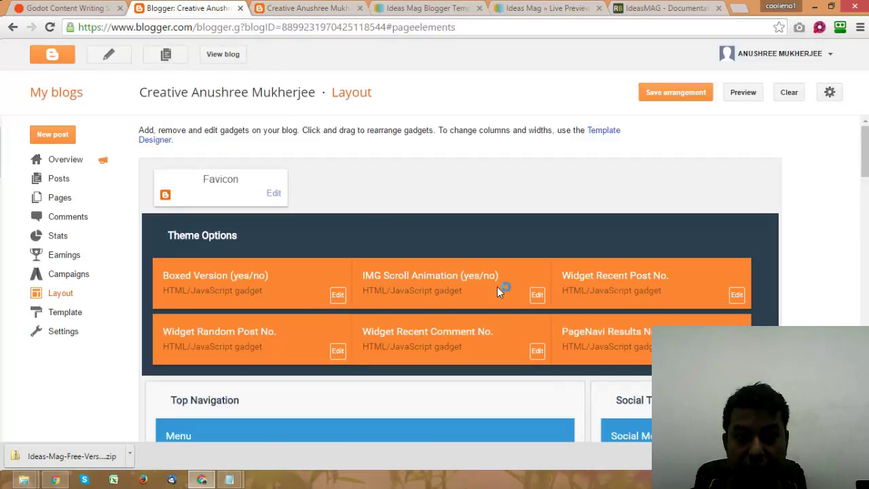
scroll(480, 244, "down", 2)
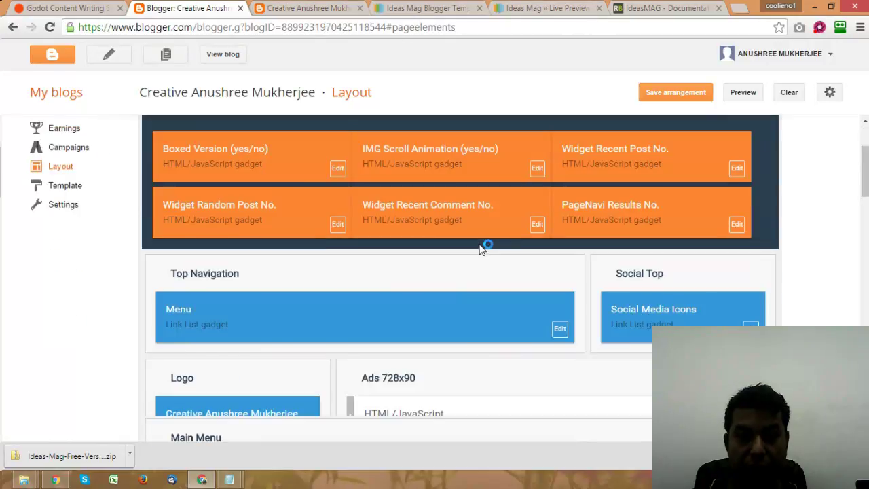
left_click(615, 8)
scroll(543, 247, "down", 1)
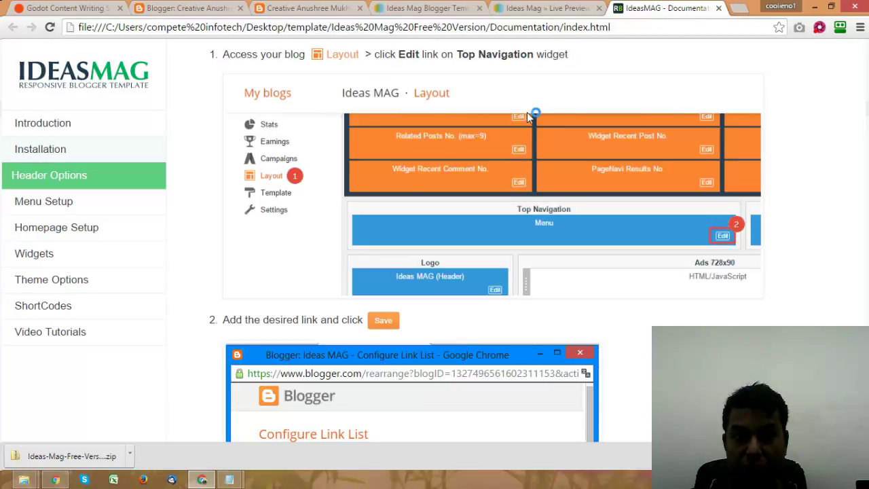
scroll(527, 112, "up", 2)
left_click(315, 6)
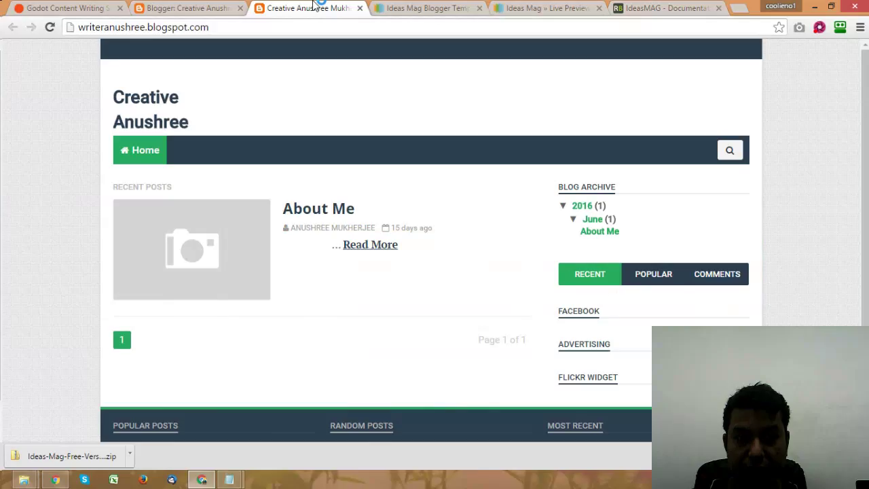
left_click(182, 8)
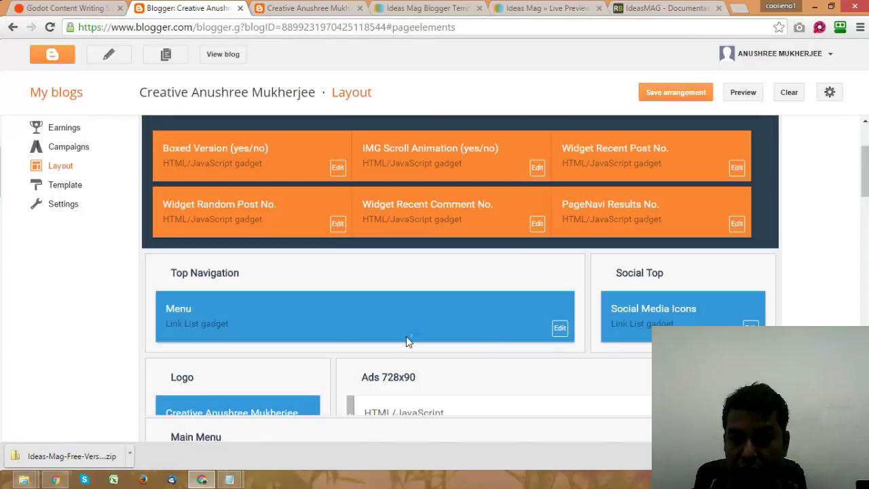
Step: Set the Top Navigation Menu link list to 5 items, Do not Sort, and save it
left_click(560, 329)
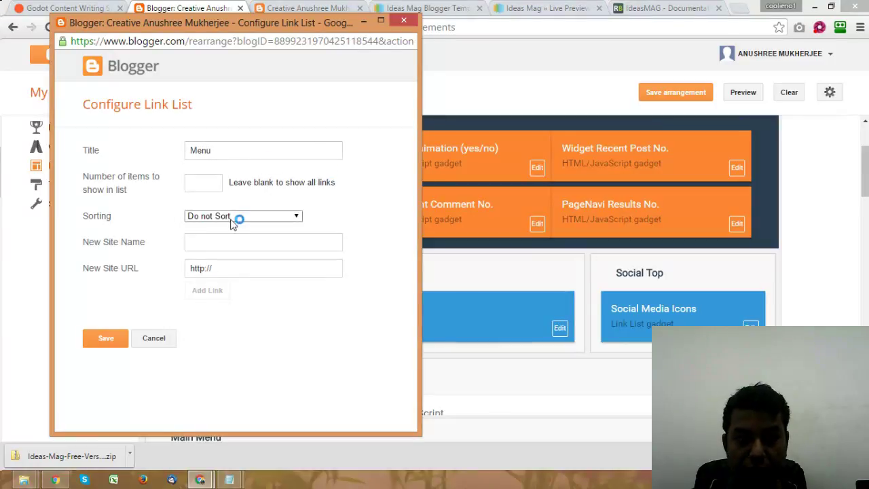
left_click(205, 184)
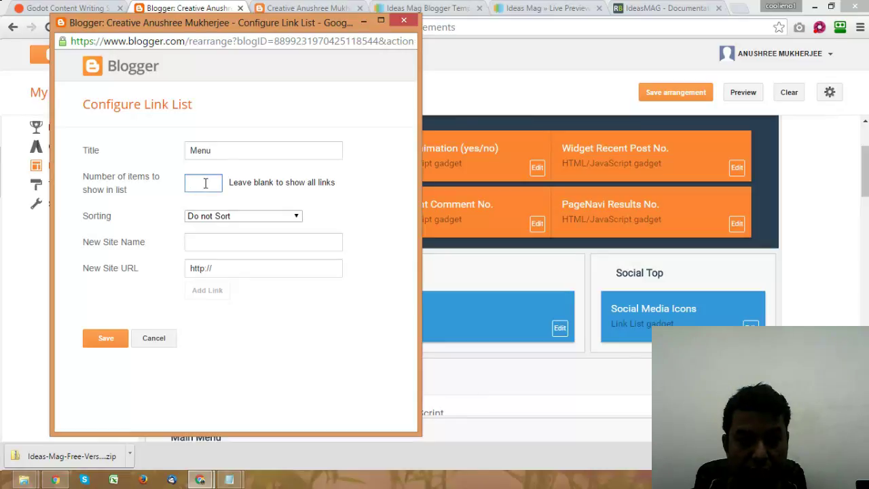
type("5")
left_click(256, 214)
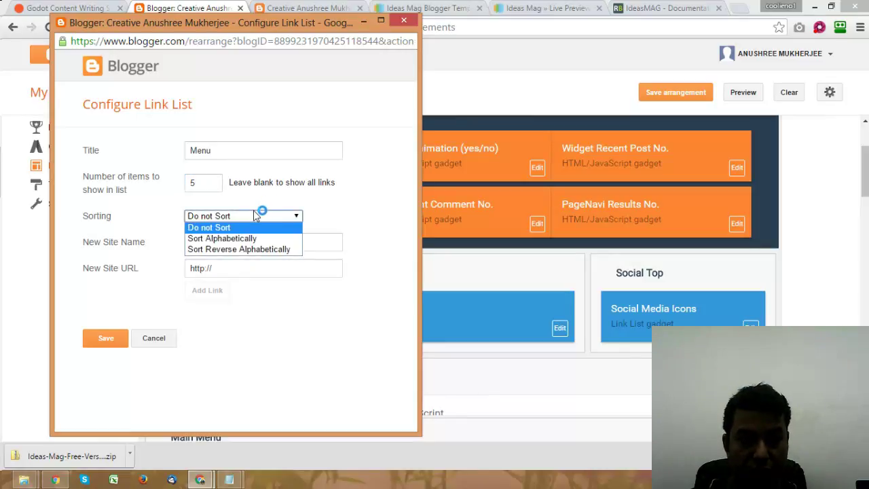
left_click(293, 217)
left_click(125, 242)
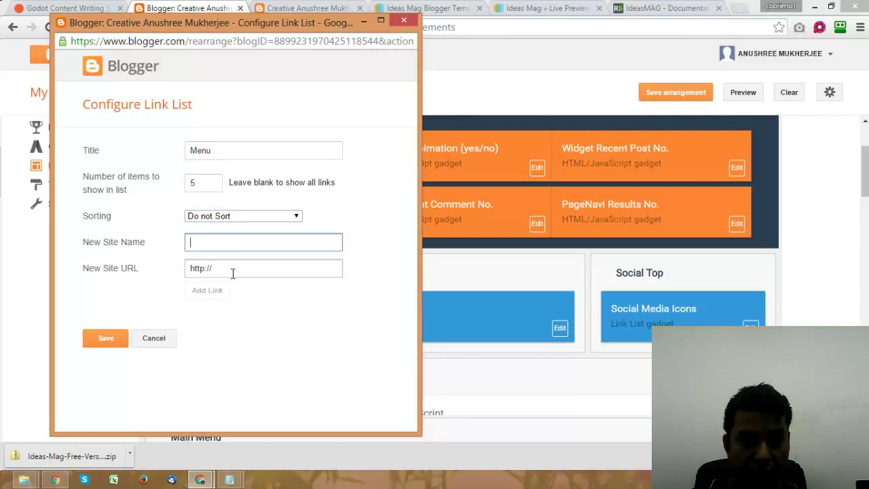
left_click(105, 339)
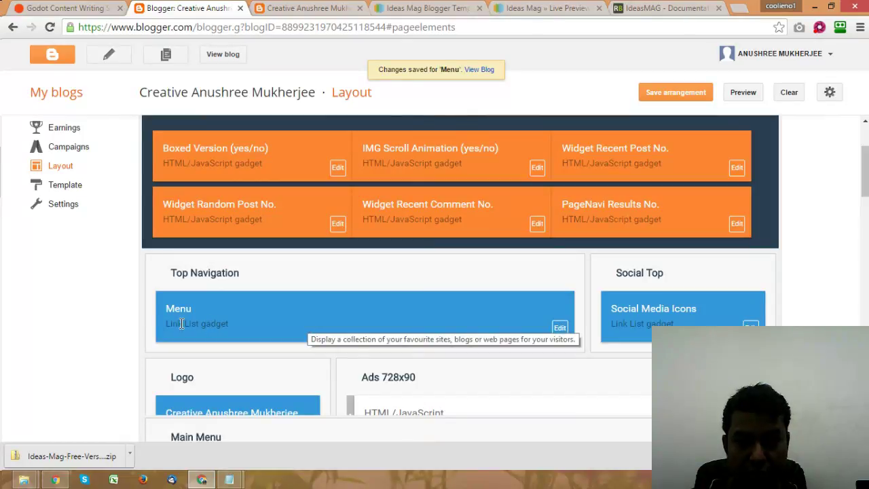
Step: Look through the IdeasMag documentation and template demo, then bring the blog tab forward
scroll(441, 305, "down", 1)
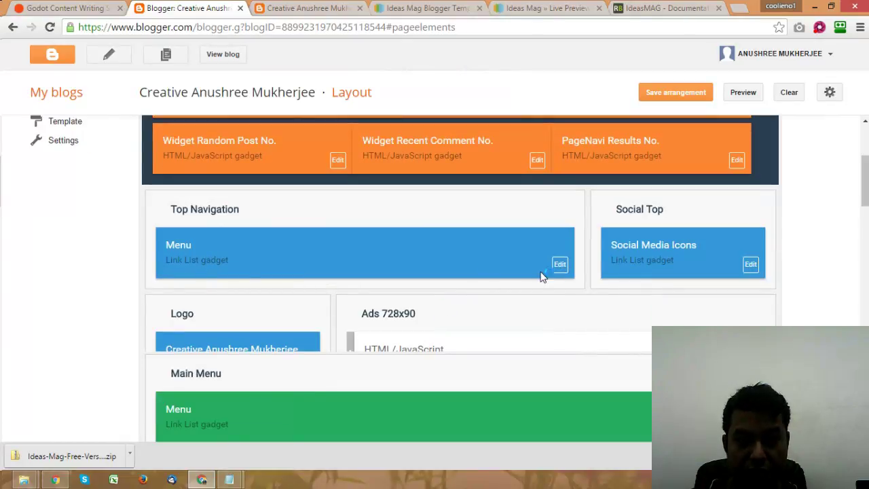
key("alt+Tab")
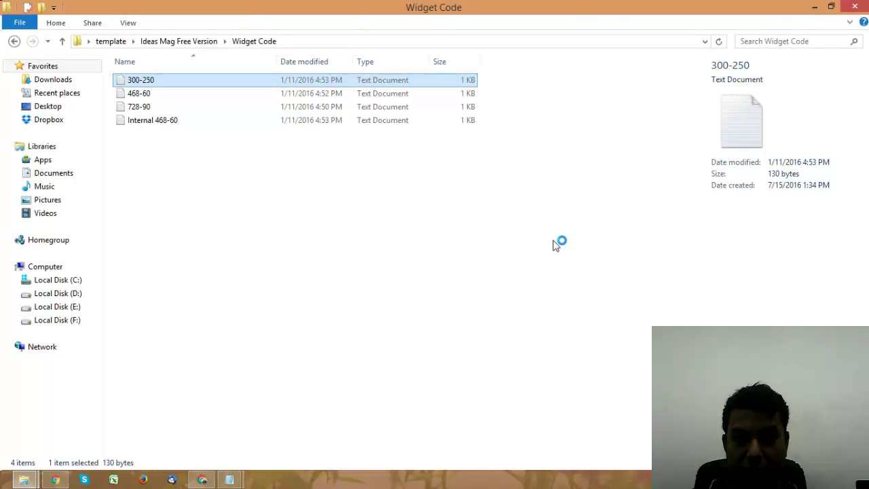
key("alt+Tab")
scroll(529, 233, "down", 3)
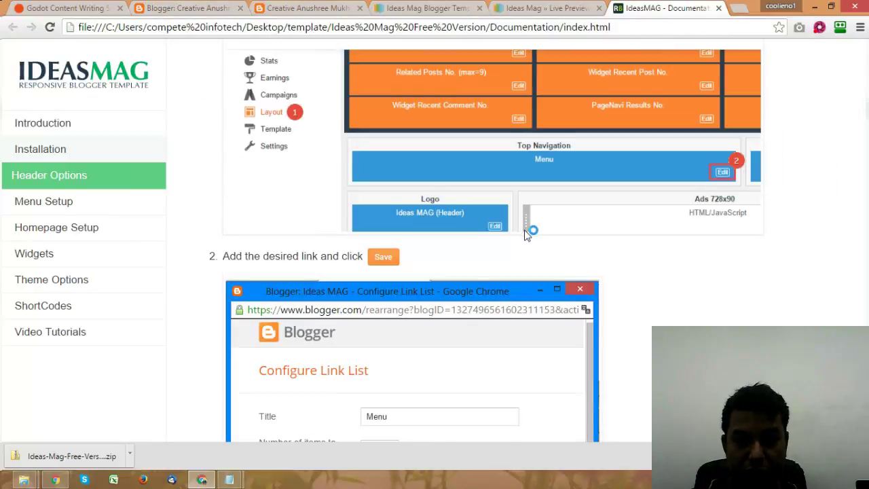
scroll(526, 235, "down", 2)
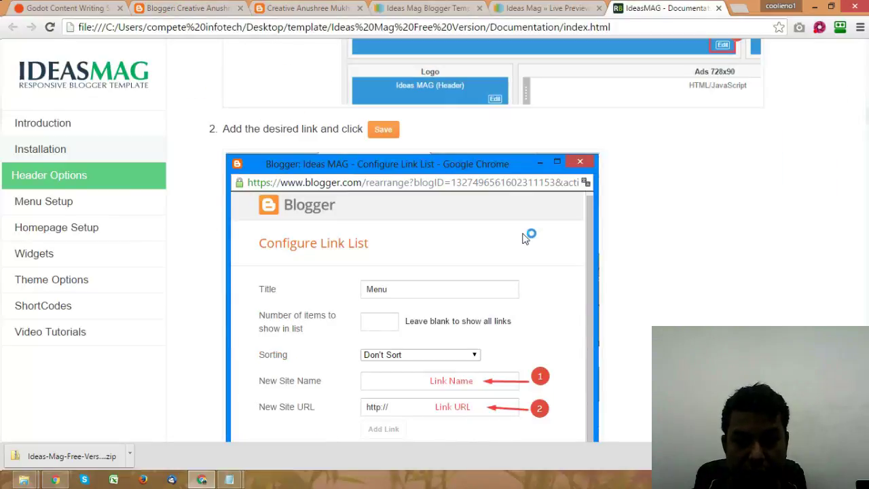
scroll(526, 237, "down", 2)
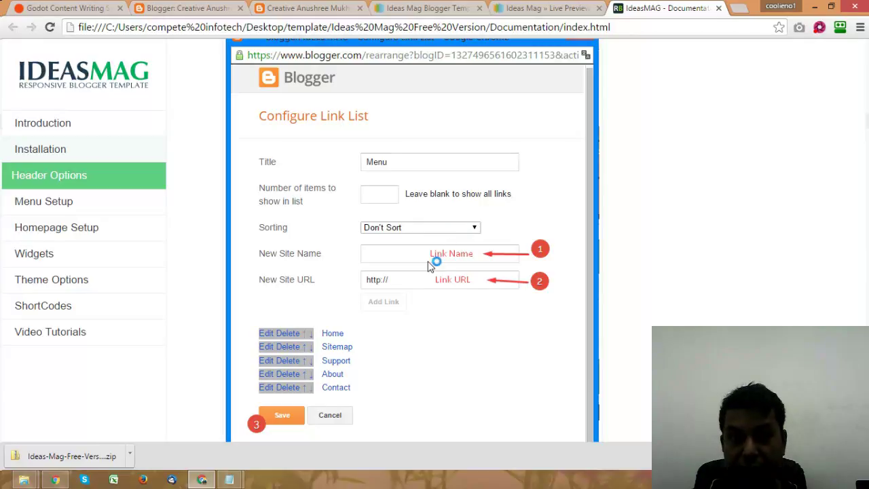
left_click(543, 8)
left_click(421, 8)
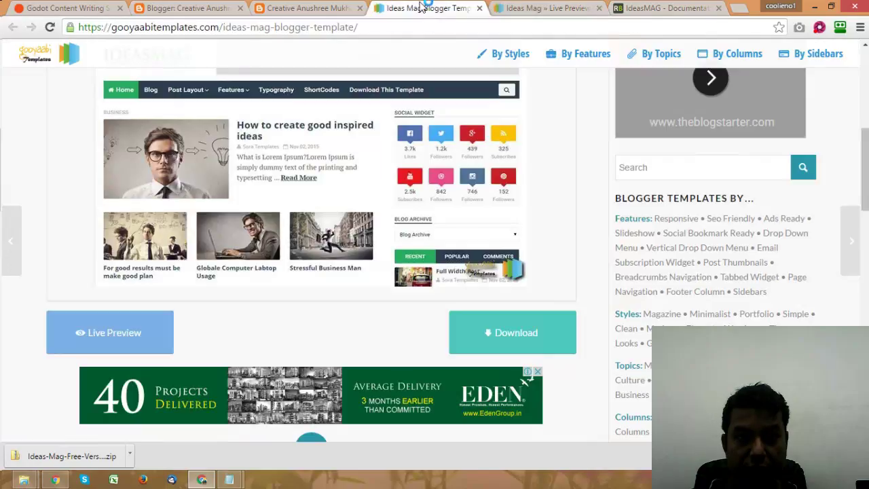
left_click(309, 9)
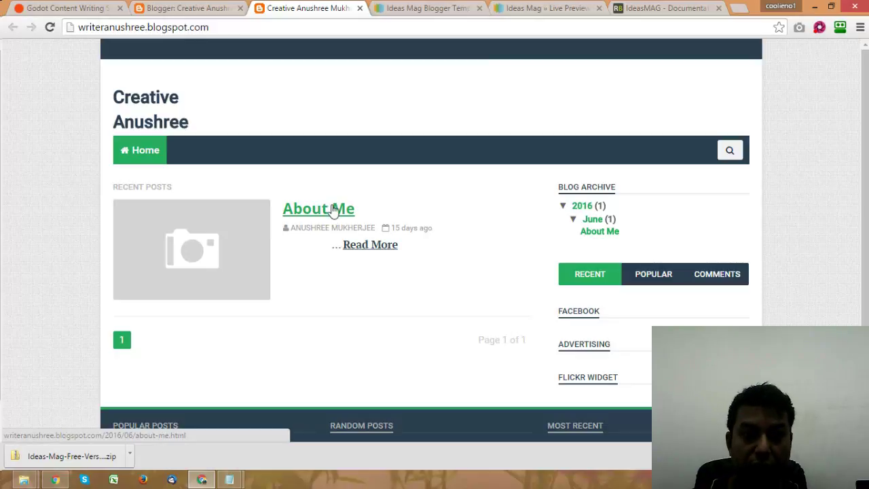
Step: Open the About Me post in a new tab and copy its URL
right_click(334, 207)
left_click(365, 214)
key("ctrl+Tab")
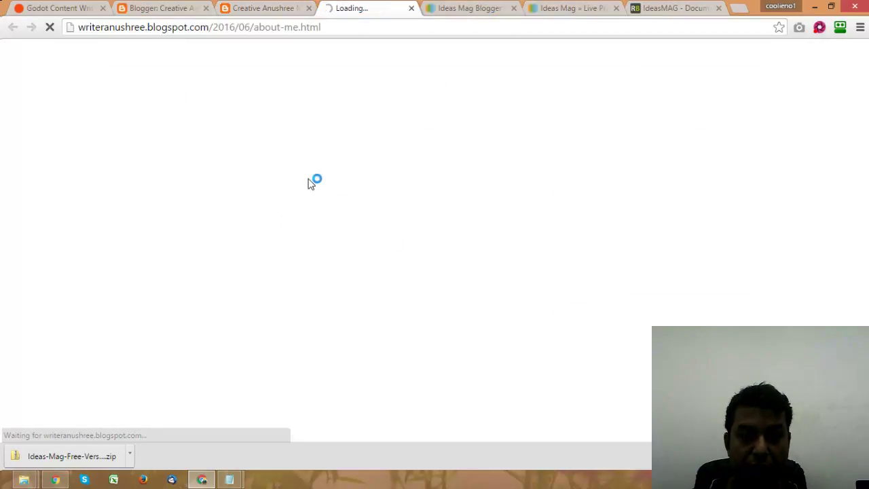
left_click(303, 28)
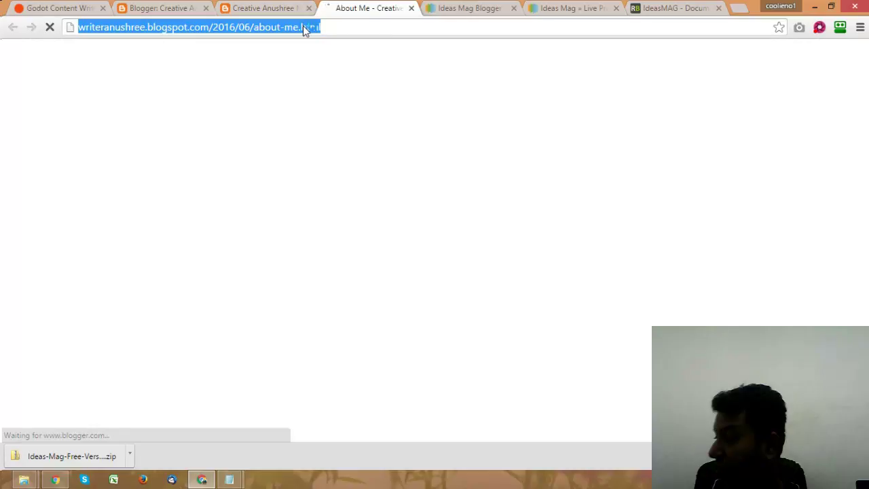
key("ctrl+shift+Tab")
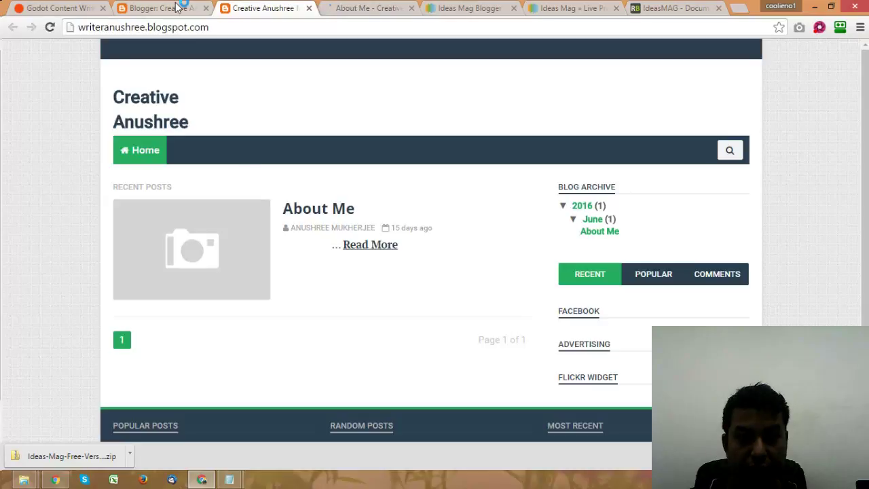
key("ctrl+shift+Tab")
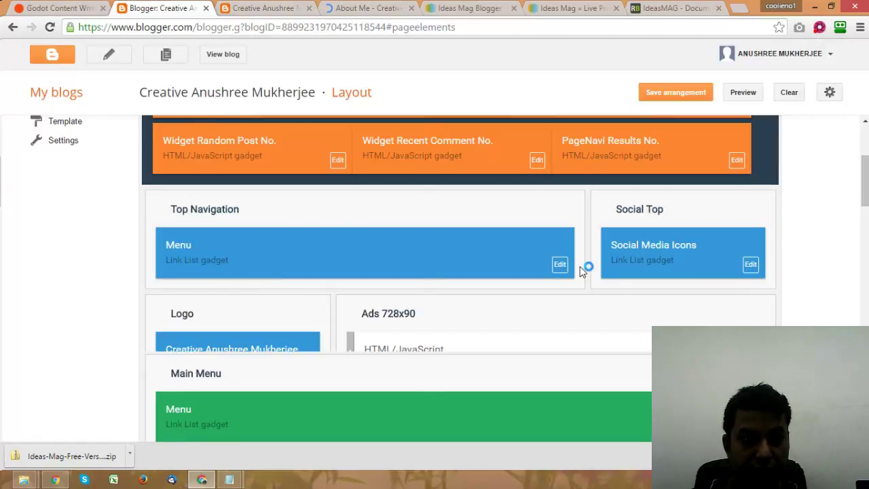
Step: Add an 'About Me' link with the pasted post URL to the Top Navigation Menu and save
left_click(229, 244)
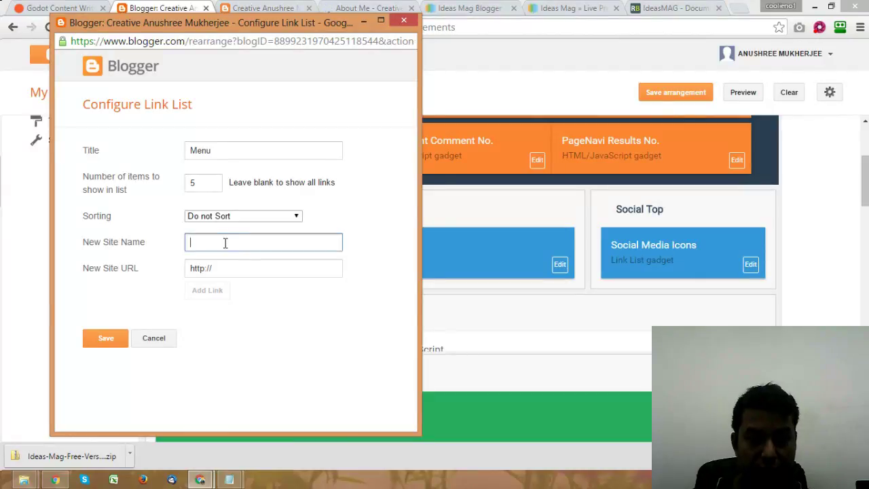
type("About Me")
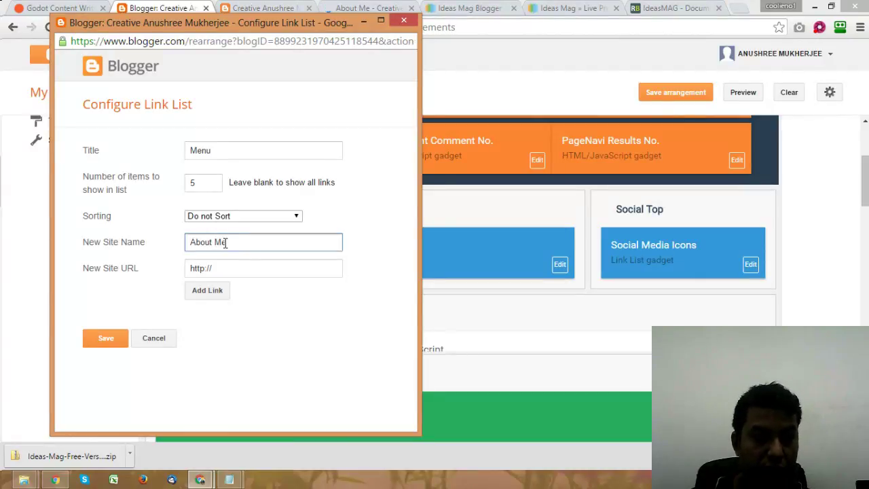
left_click(233, 266)
left_click_drag(233, 267, 180, 271)
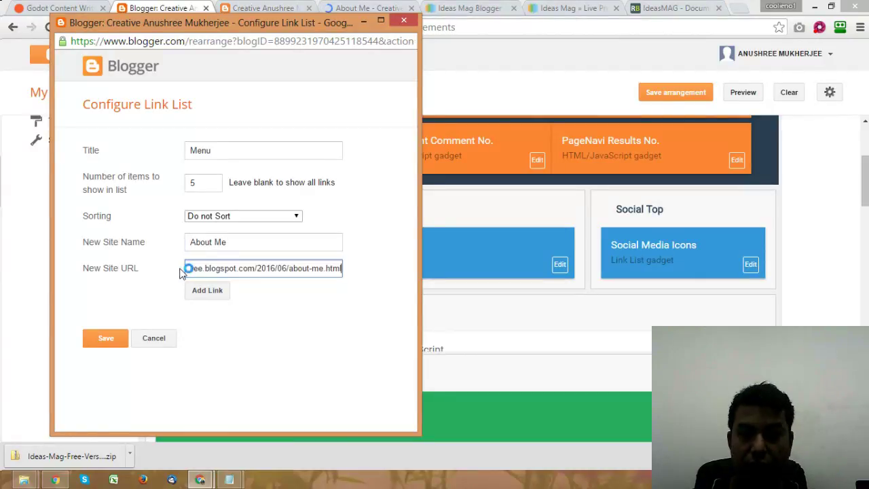
left_click(204, 295)
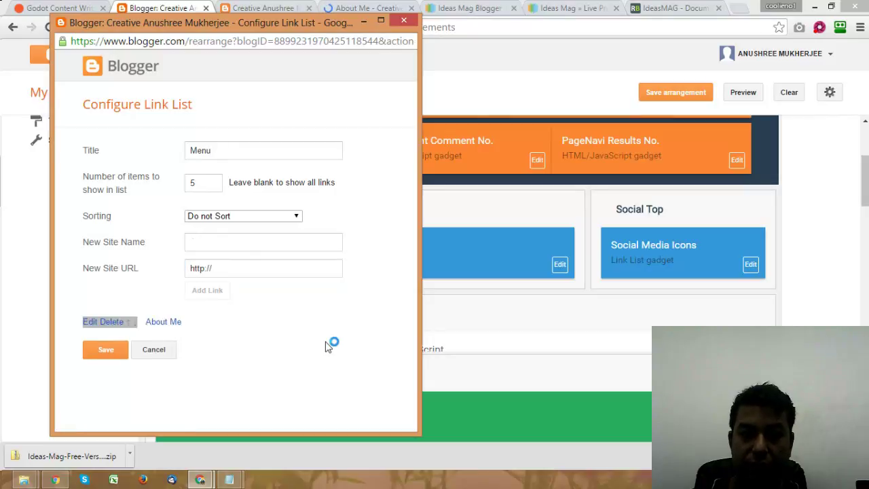
left_click(108, 351)
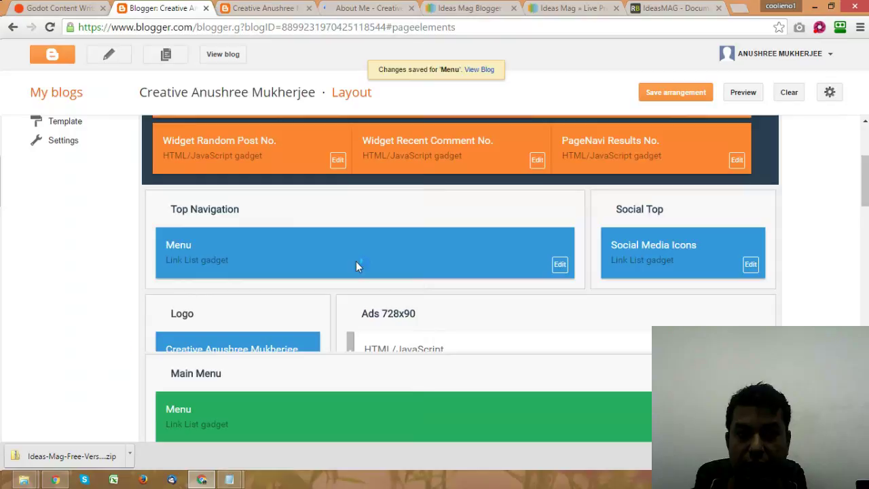
Step: Save the layout arrangement and reload the live blog to check the About Me link
left_click(671, 95)
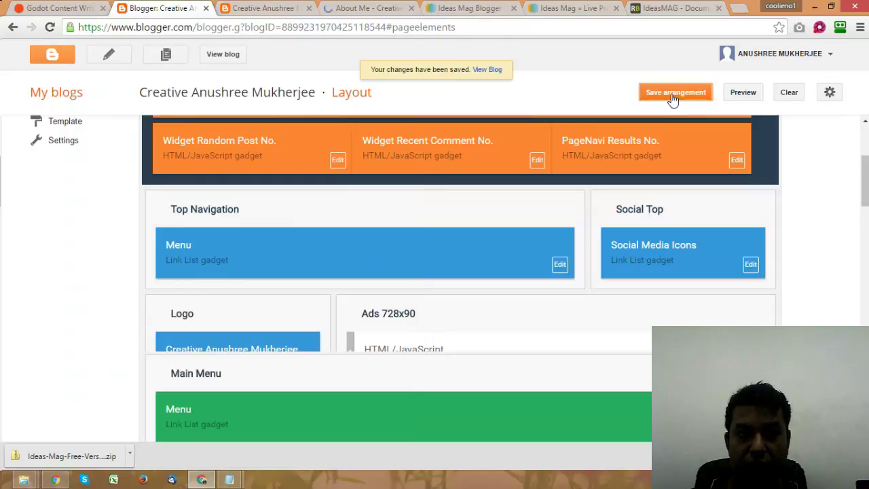
left_click(271, 9)
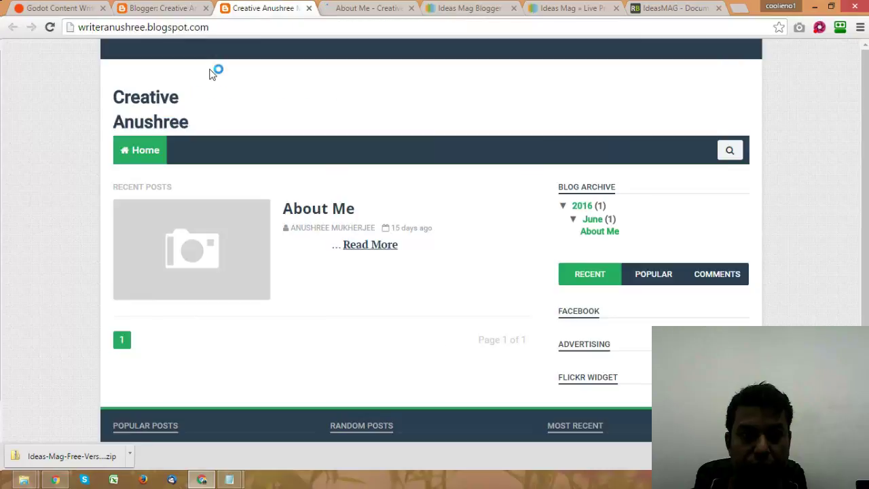
left_click(50, 27)
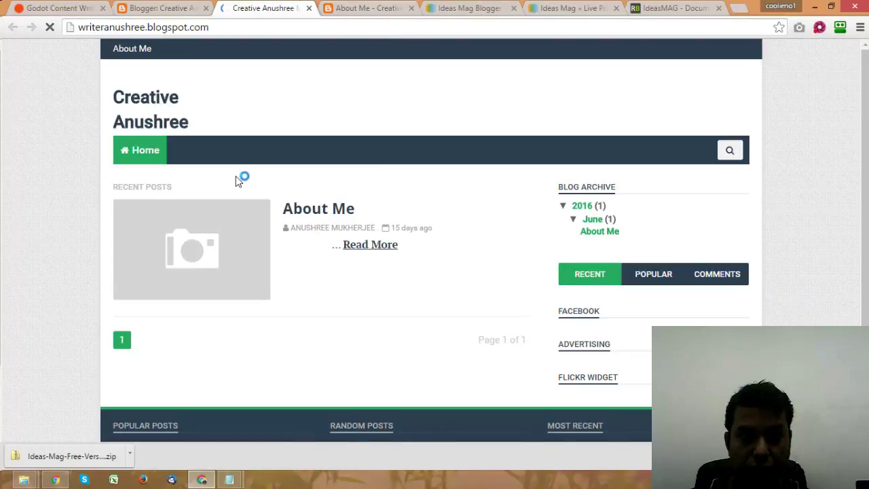
Step: Re-save the Top Navigation Menu gadget and save the layout arrangement again
key("ctrl+shift+Tab")
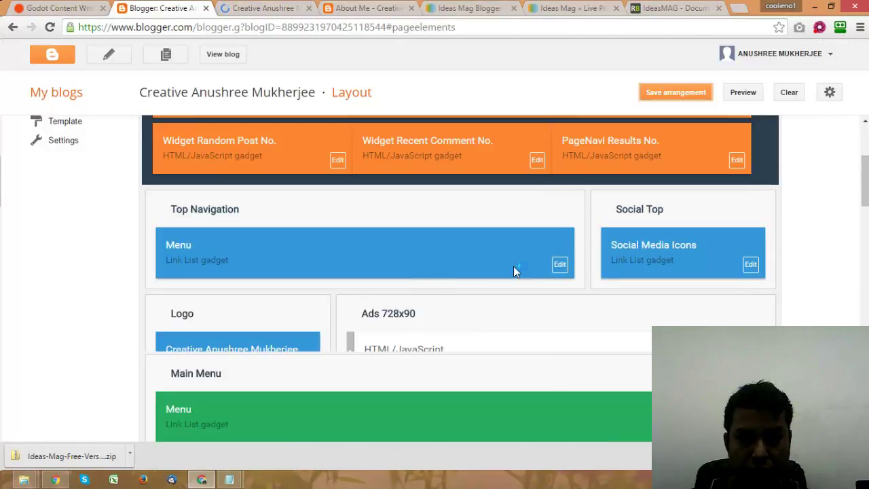
scroll(537, 272, "down", 1)
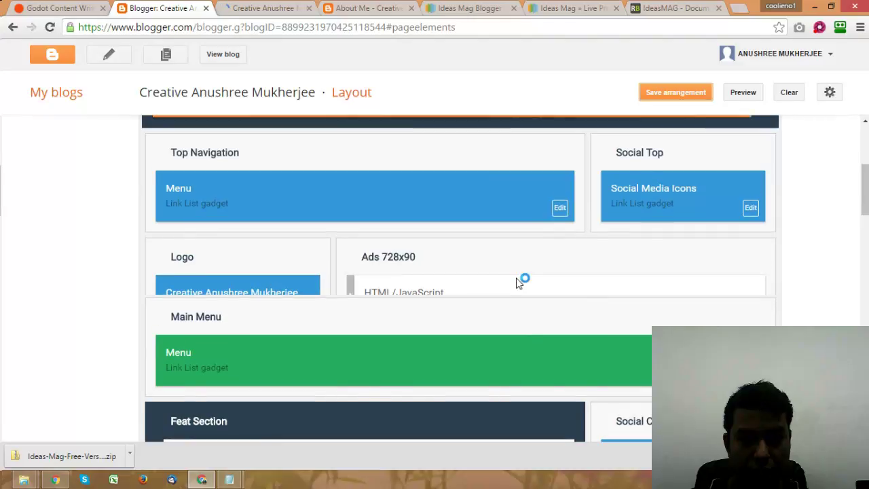
scroll(537, 288, "up", 2)
left_click(560, 329)
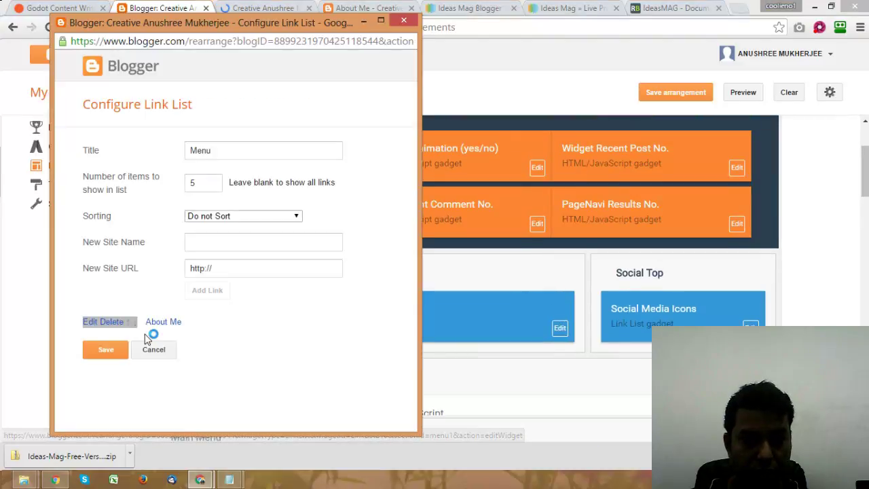
left_click(105, 349)
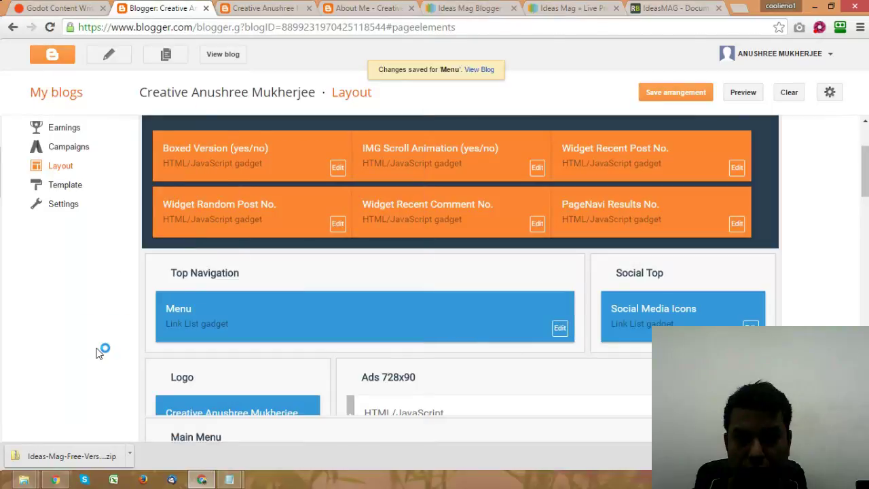
left_click(677, 92)
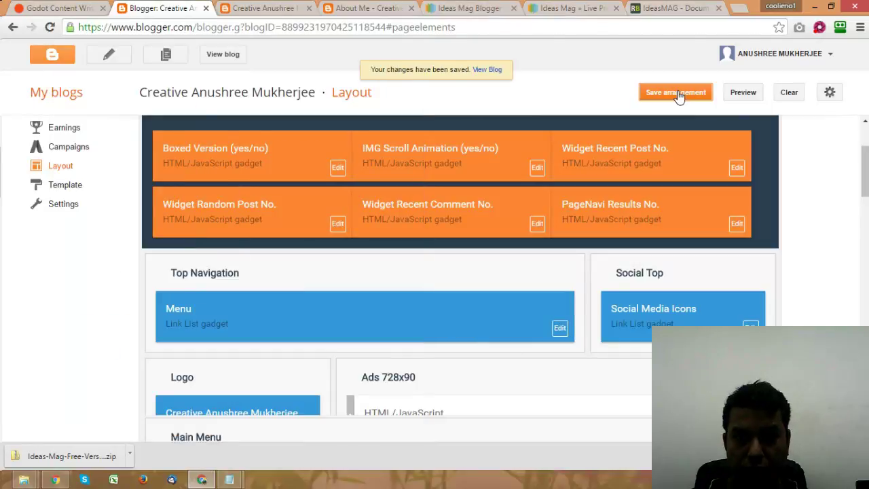
Step: Open the live blog in a new tab, check its top bar, then view the About Me post
right_click(492, 73)
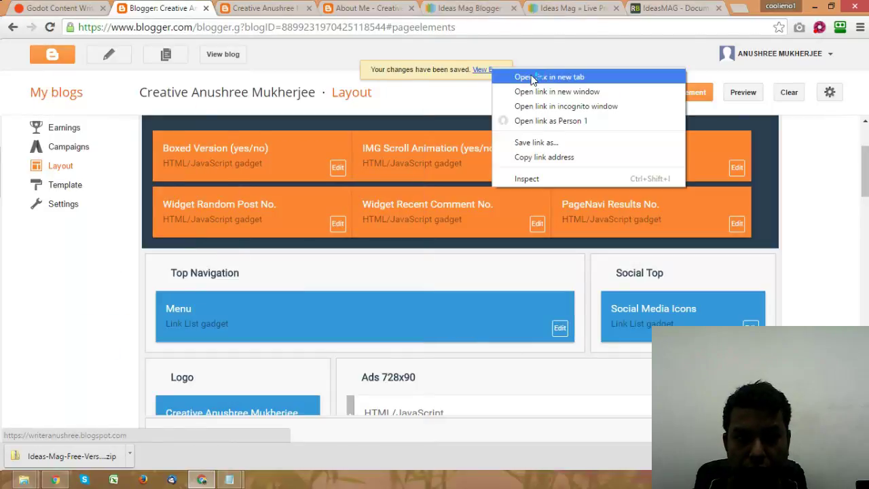
left_click(523, 78)
left_click(229, 8)
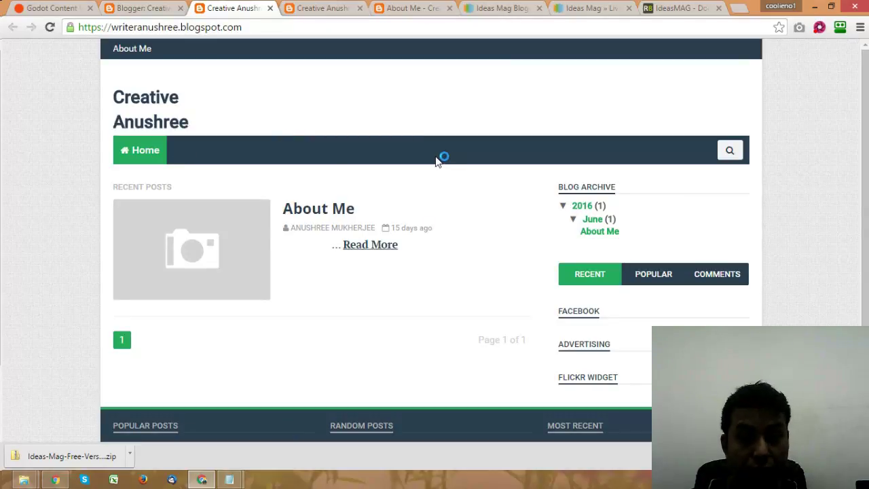
left_click_drag(439, 158, 313, 132)
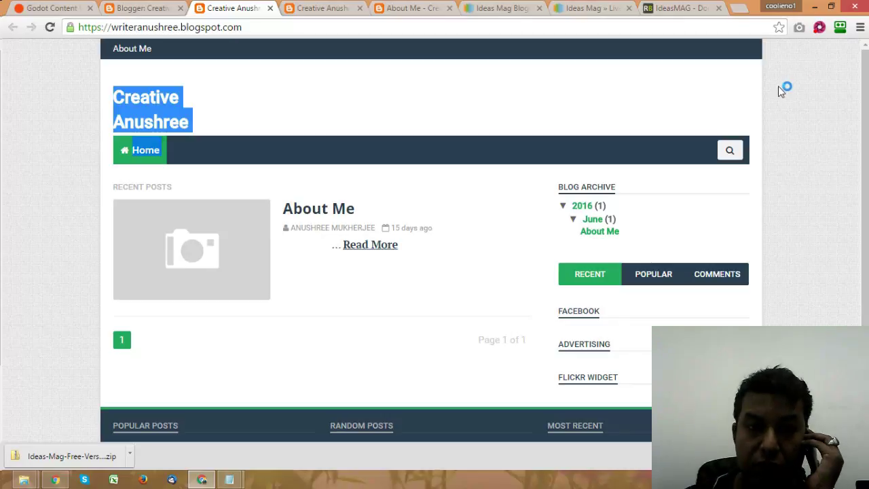
left_click(411, 7)
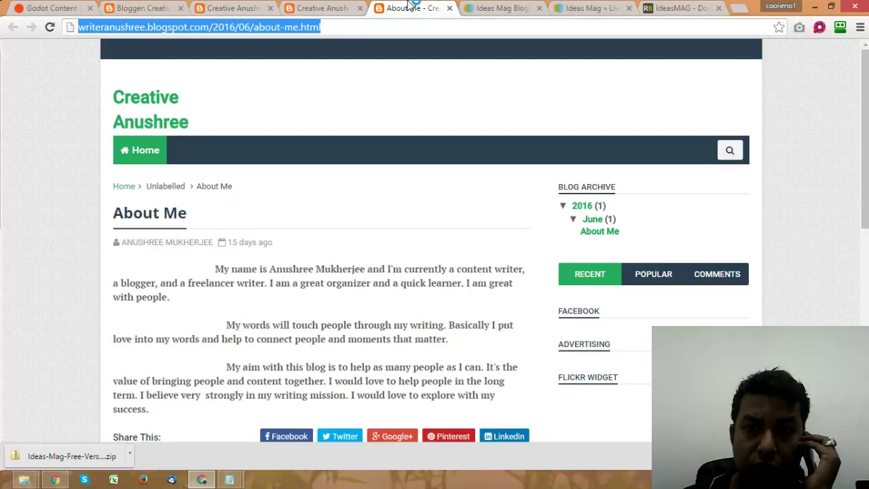
Step: Load ghoshexports.com in a new tab by typing 'ghosh'
left_click(737, 8)
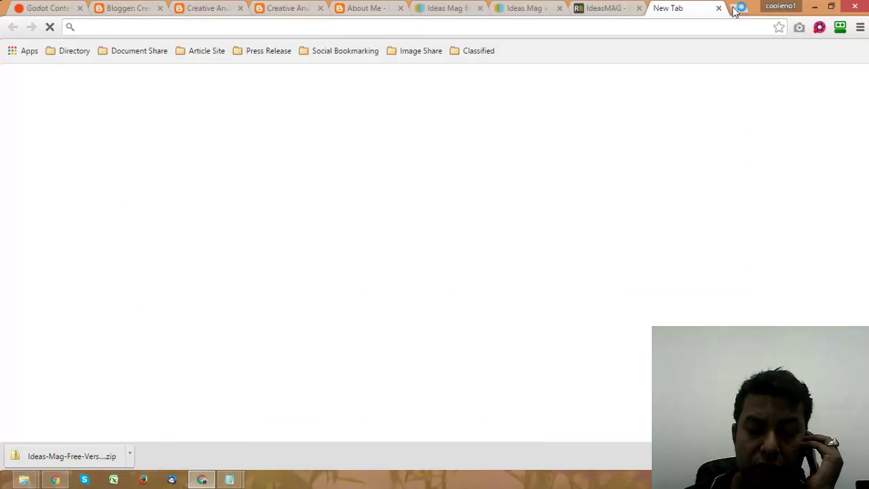
type("gho")
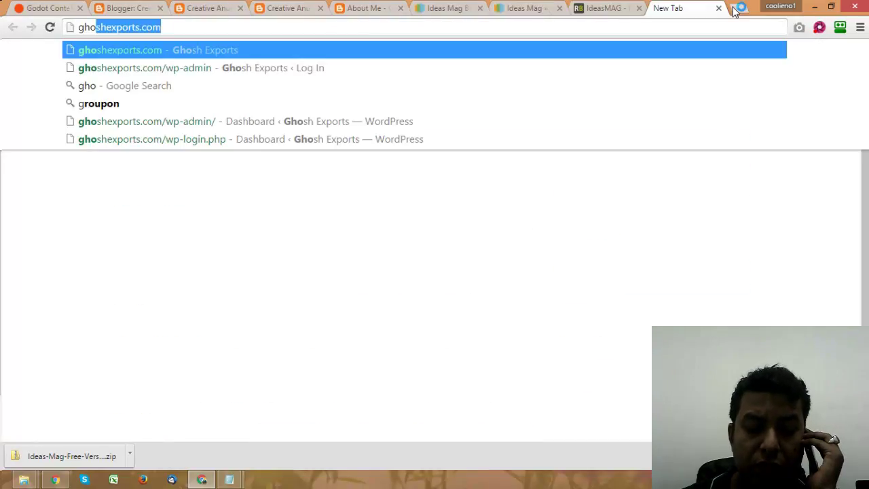
type("sh")
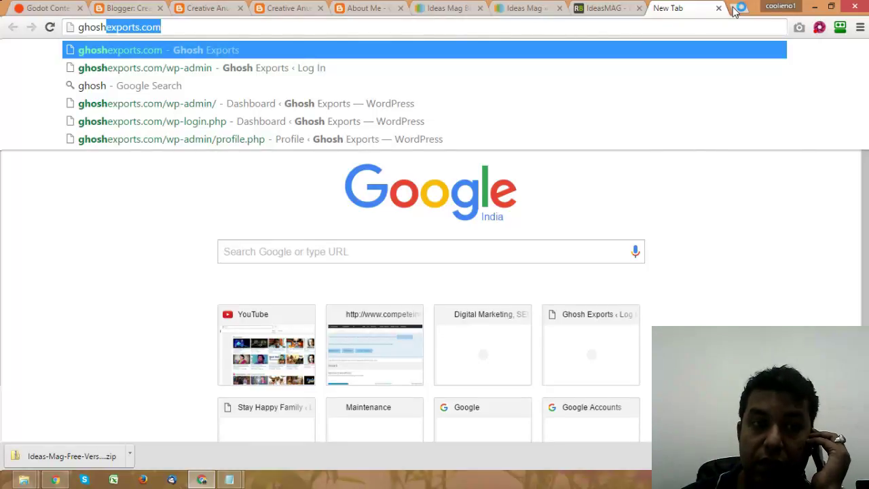
key("Return")
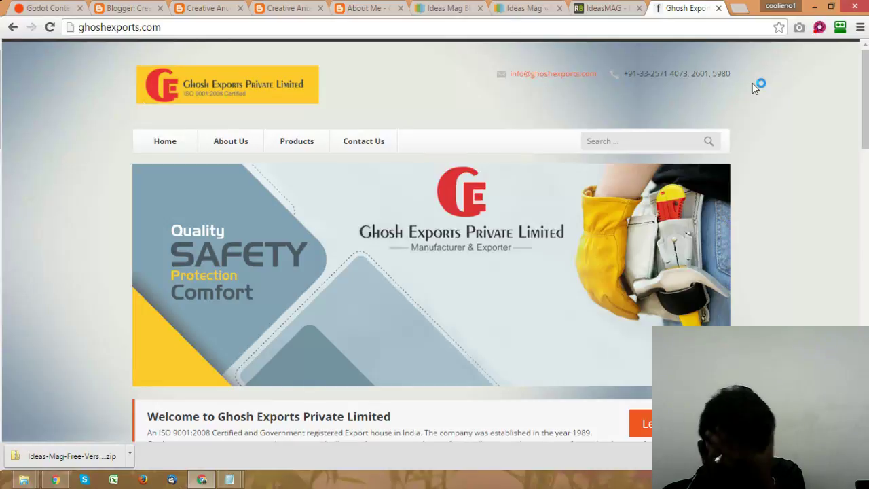
Step: Close the Ghosh Exports and About Me tabs and test the top bar's About Me link
left_click(719, 8)
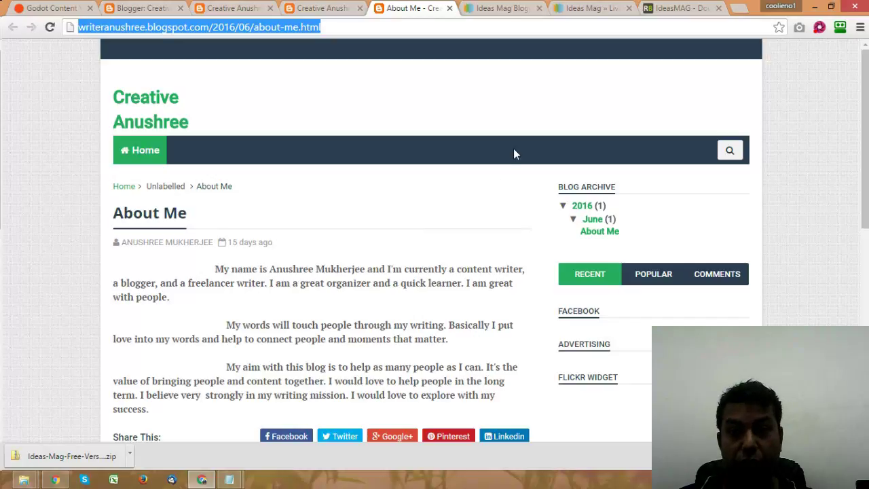
left_click(858, 149)
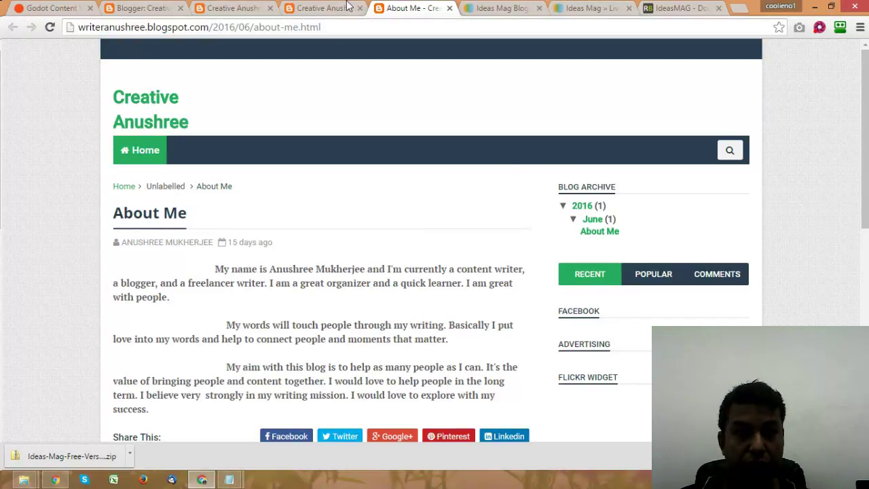
left_click(449, 8)
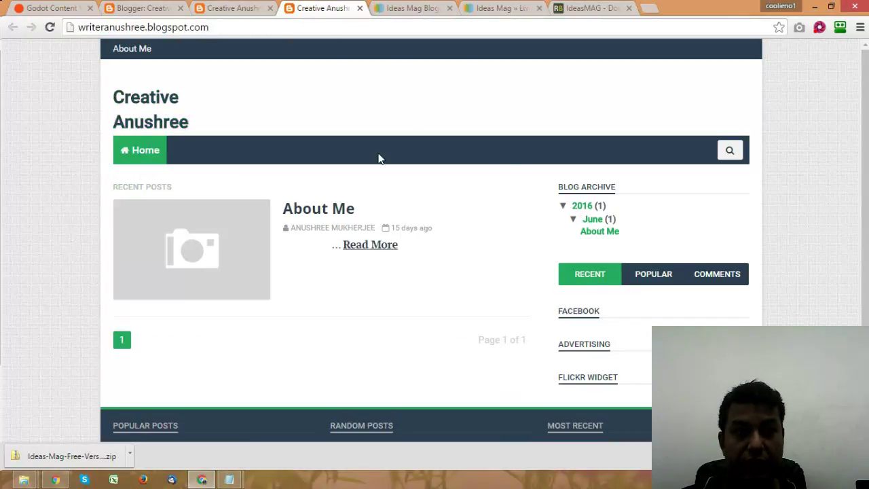
left_click(133, 49)
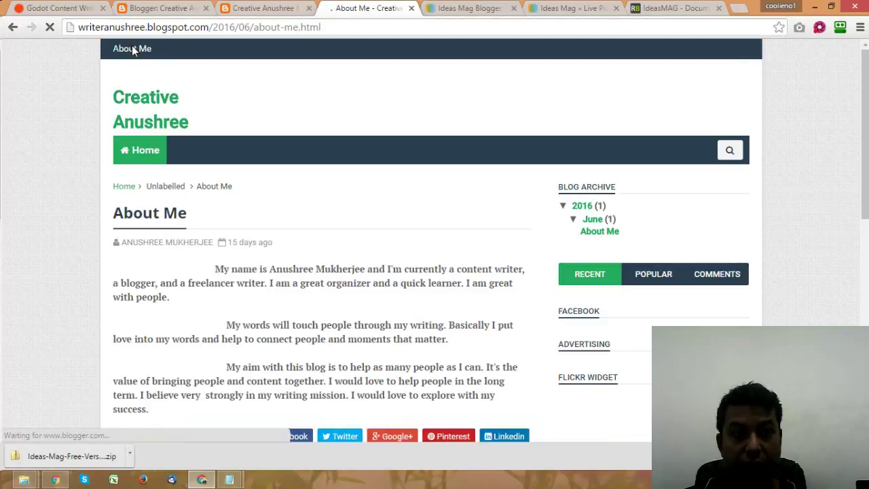
left_click(286, 7)
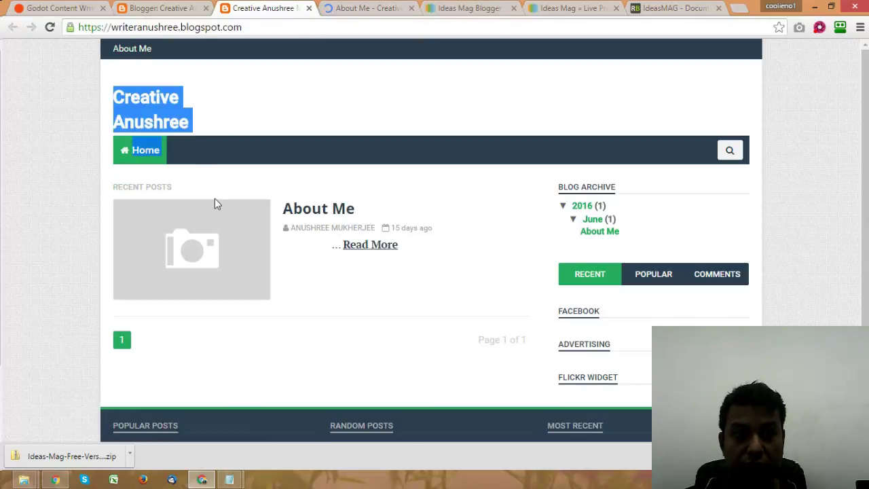
Step: Add an 'About Anu Ji' link to the About Me post in the Main Menu and save
left_click(157, 8)
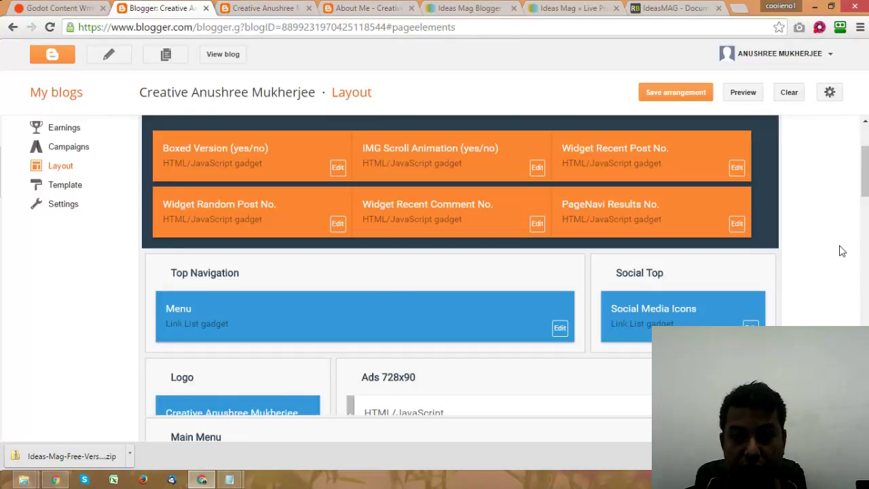
scroll(750, 271, "down", 3)
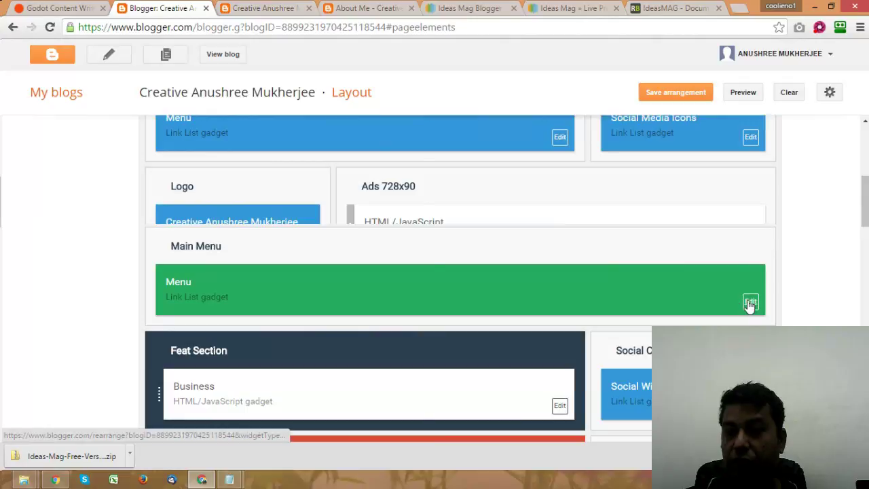
left_click(751, 300)
left_click(245, 248)
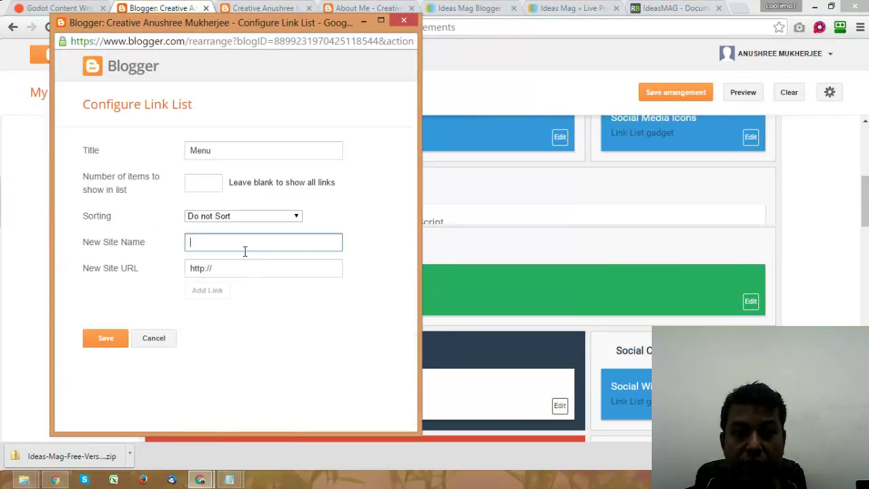
key("Tab")
type("http://writeranushree.blogspot.com/2016/06/about-me.html")
left_click(231, 242)
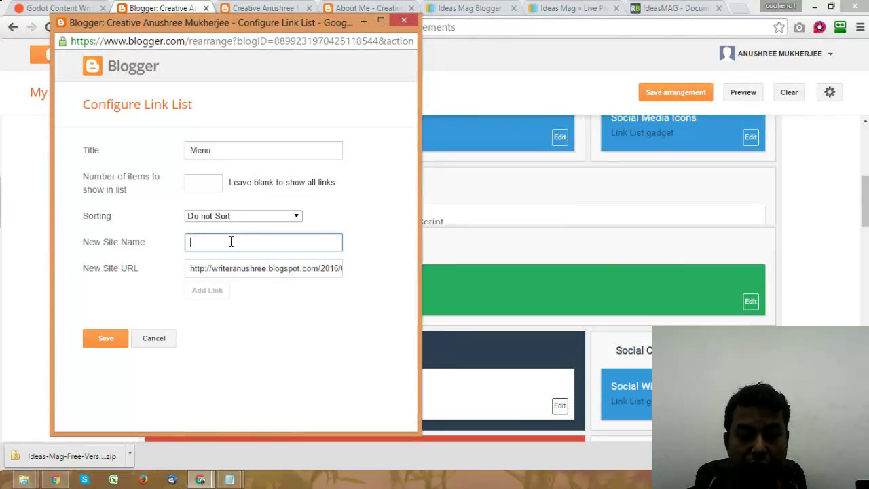
type("About Anu")
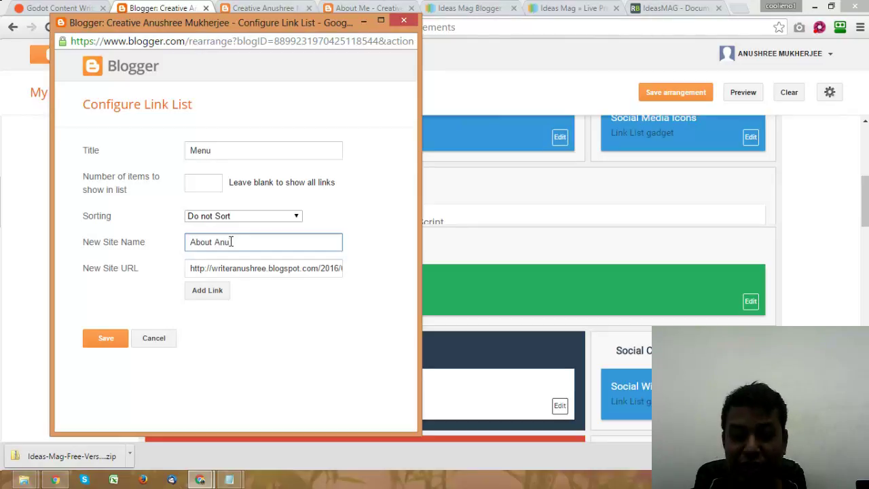
type("ji")
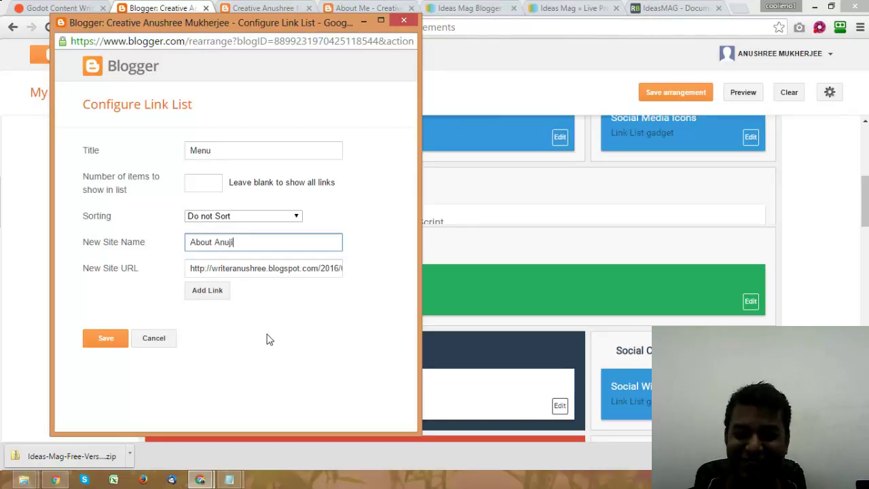
key("BackSpace")
key("BackSpace")
type("Ji")
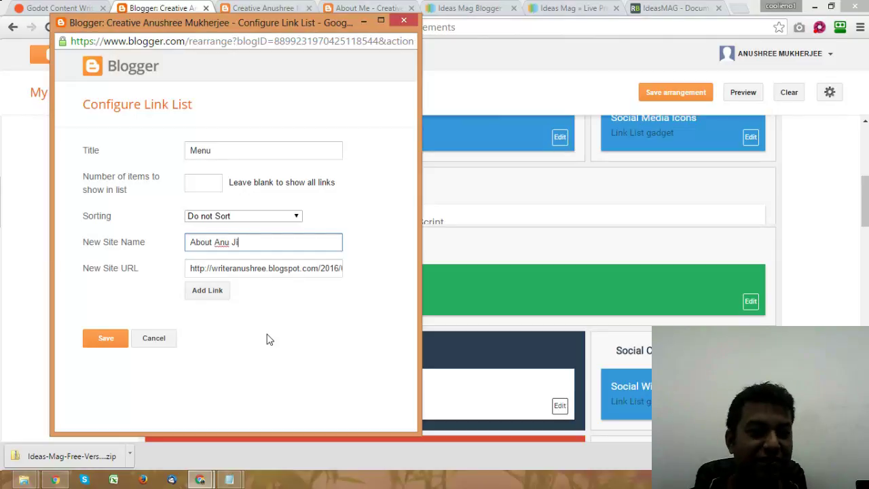
left_click(198, 293)
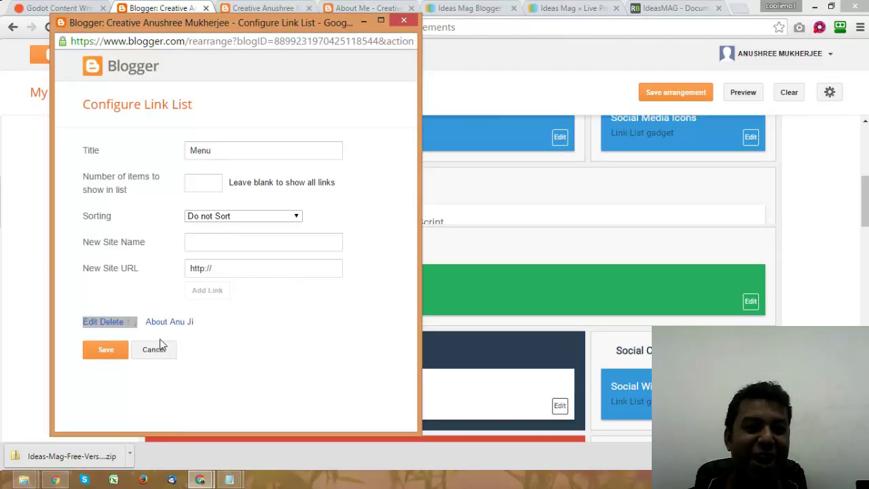
left_click(102, 354)
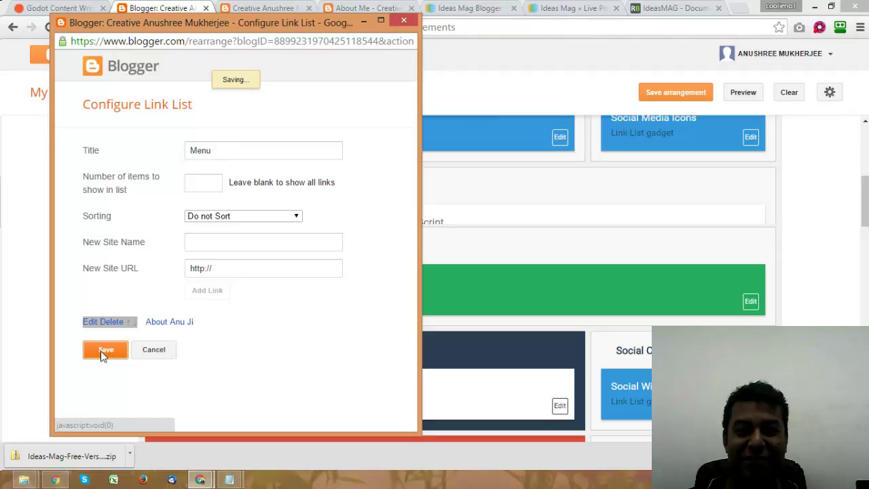
left_click(692, 92)
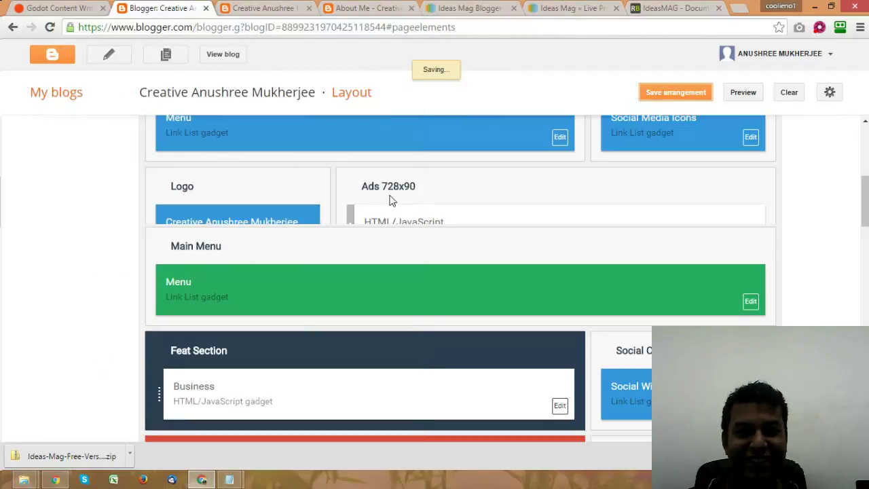
left_click(360, 7)
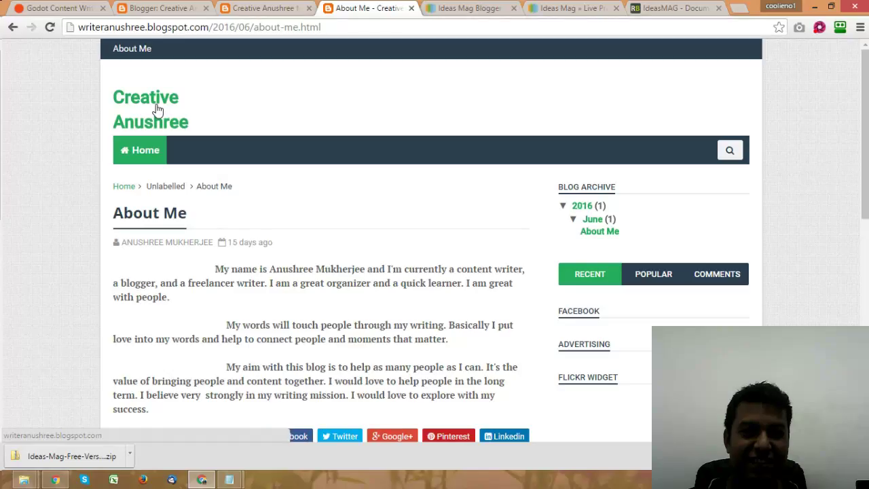
left_click(156, 111)
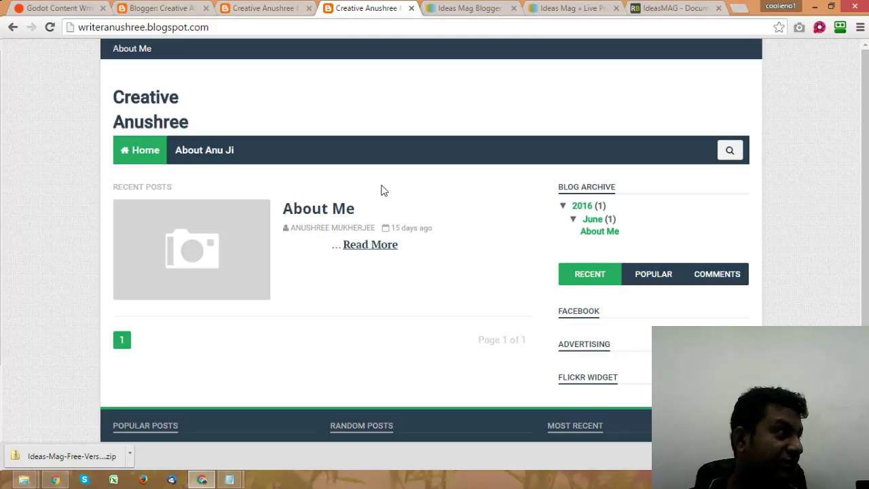
scroll(381, 190, "down", 2)
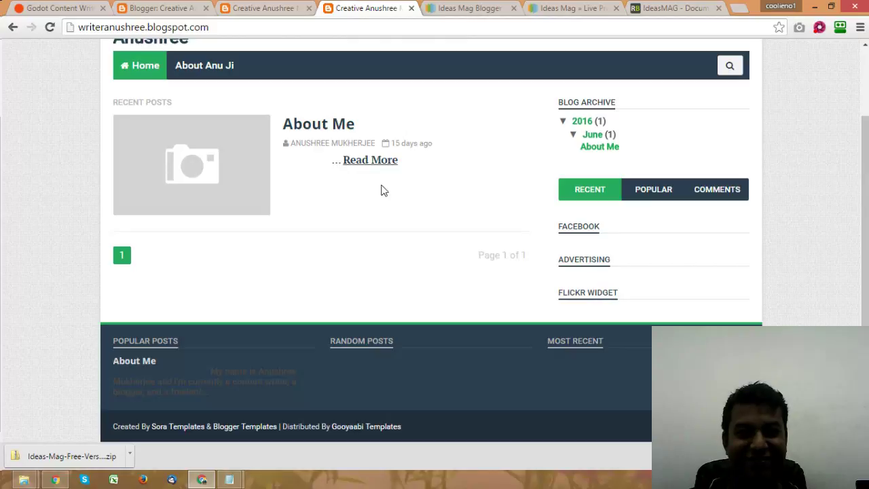
left_click(264, 8)
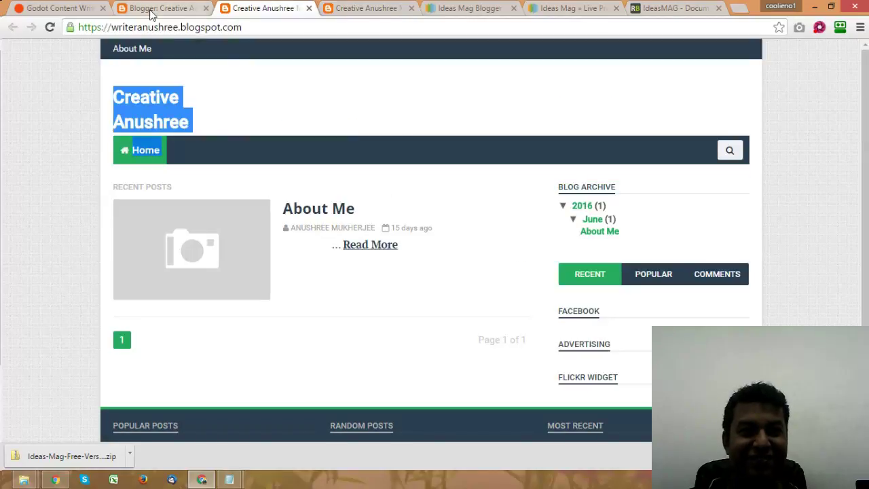
left_click(161, 8)
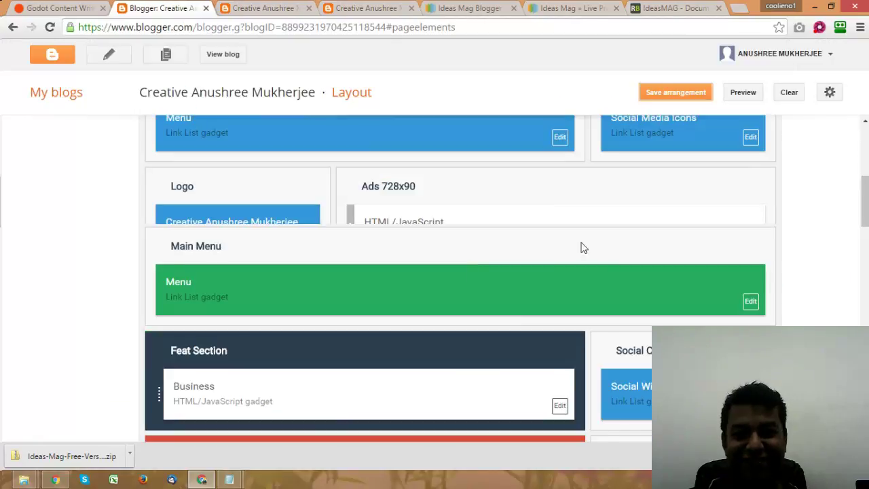
scroll(660, 224, "down", 3)
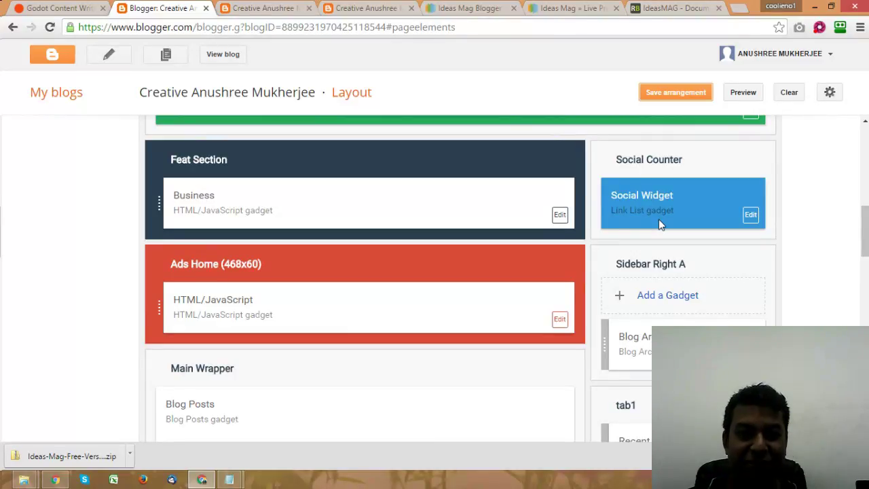
scroll(534, 287, "down", 4)
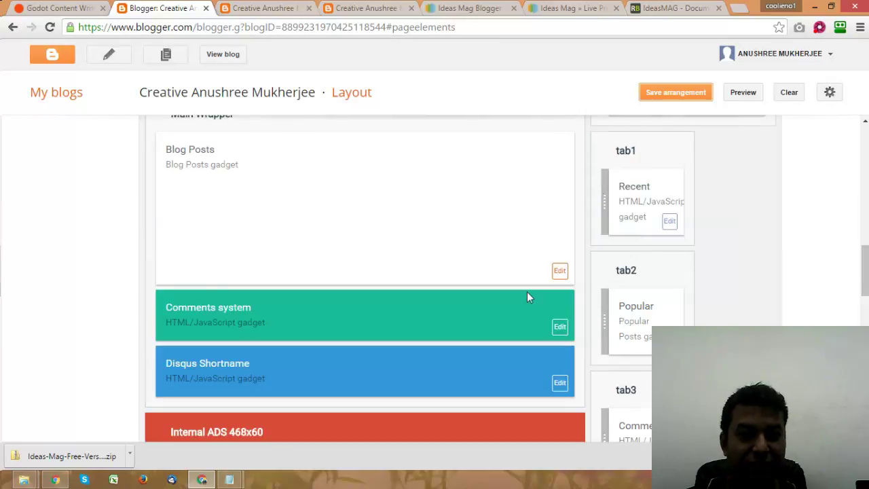
scroll(528, 293, "down", 8)
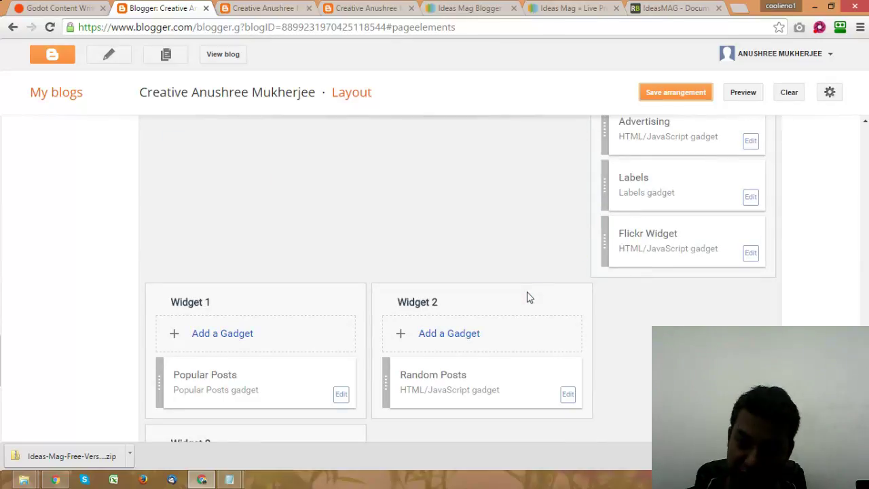
scroll(530, 297, "down", 3)
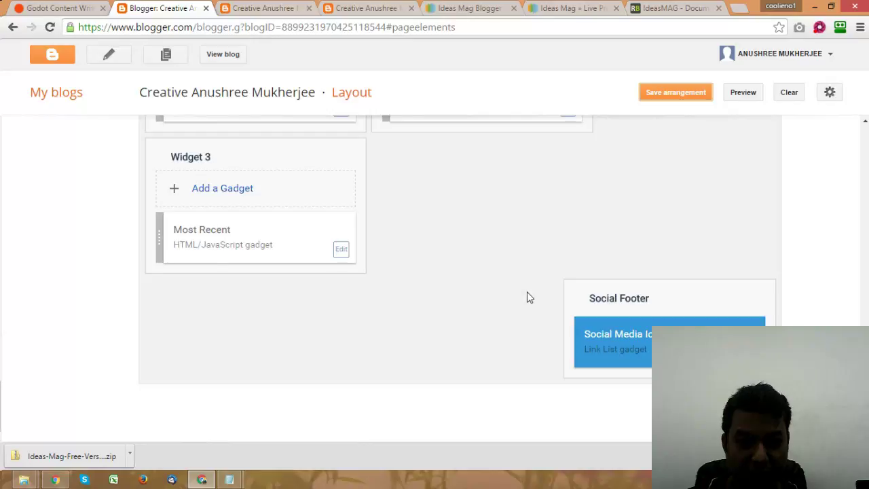
scroll(530, 297, "up", 6)
scroll(529, 295, "up", 4)
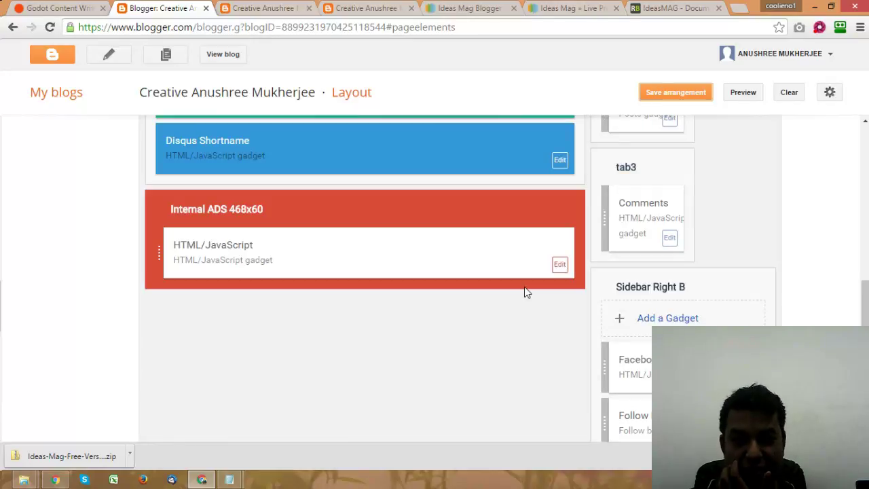
scroll(526, 292, "down", 2)
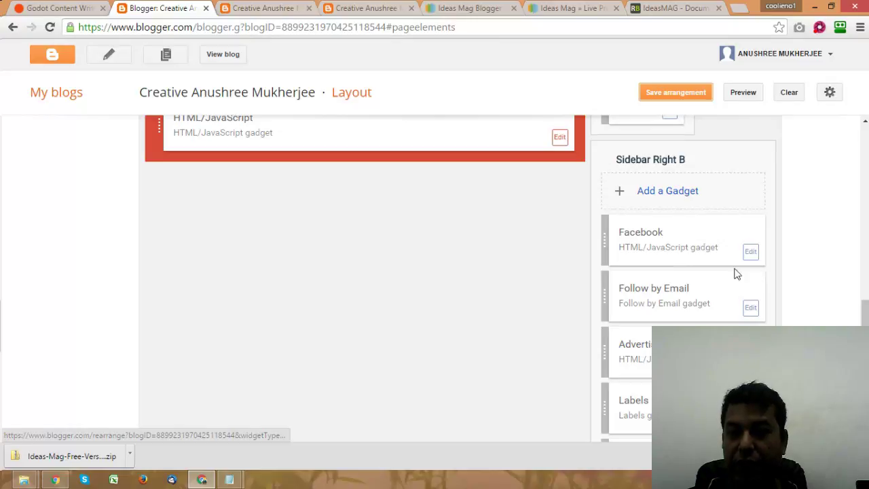
scroll(710, 296, "down", 1)
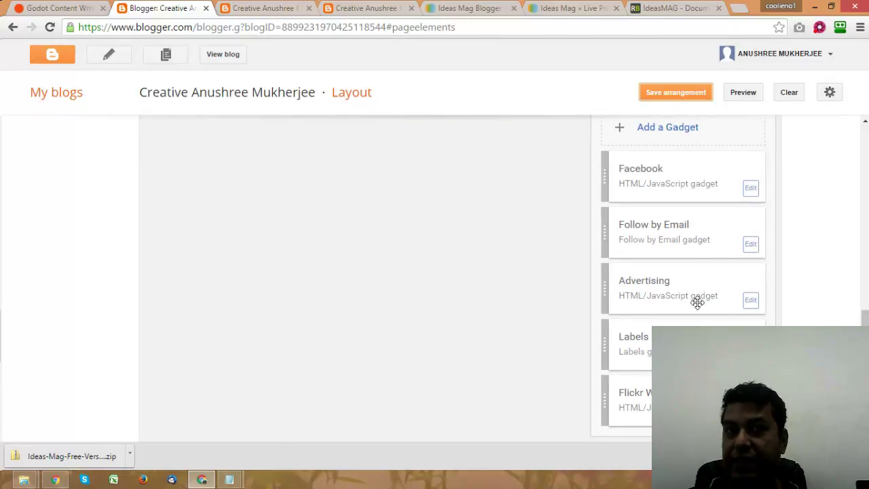
scroll(697, 299, "up", 1)
scroll(706, 302, "up", 3)
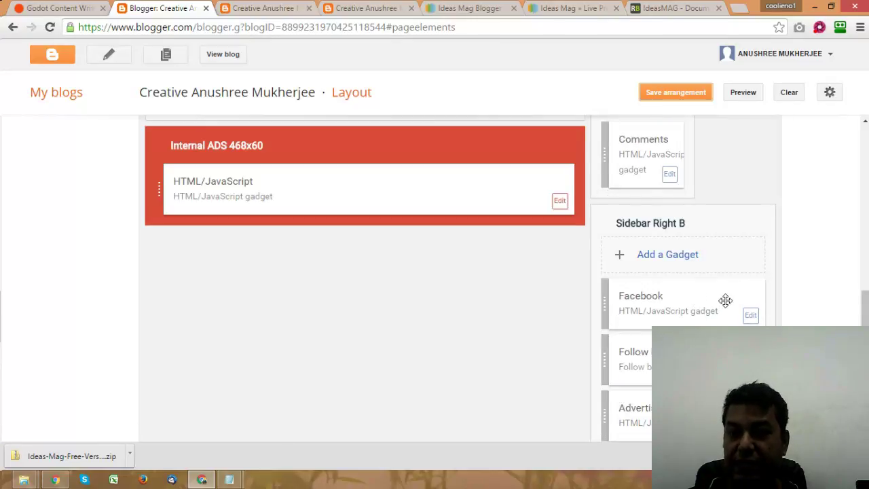
scroll(726, 300, "up", 10)
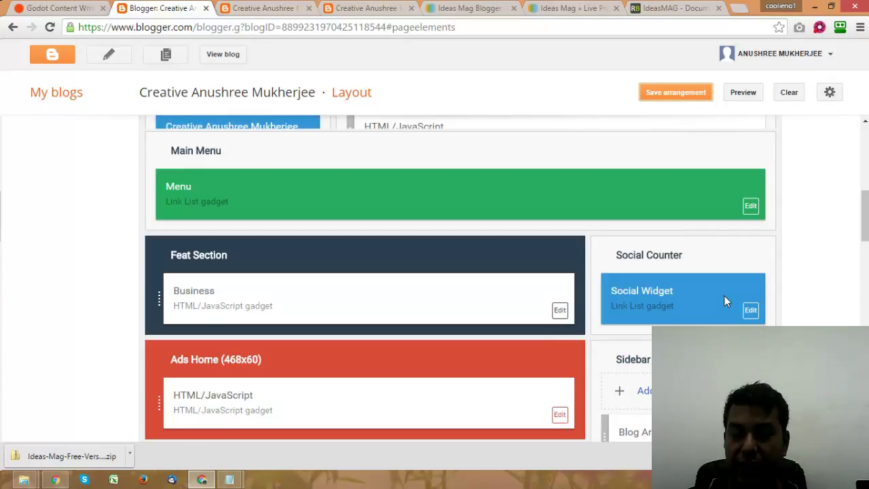
scroll(724, 296, "up", 6)
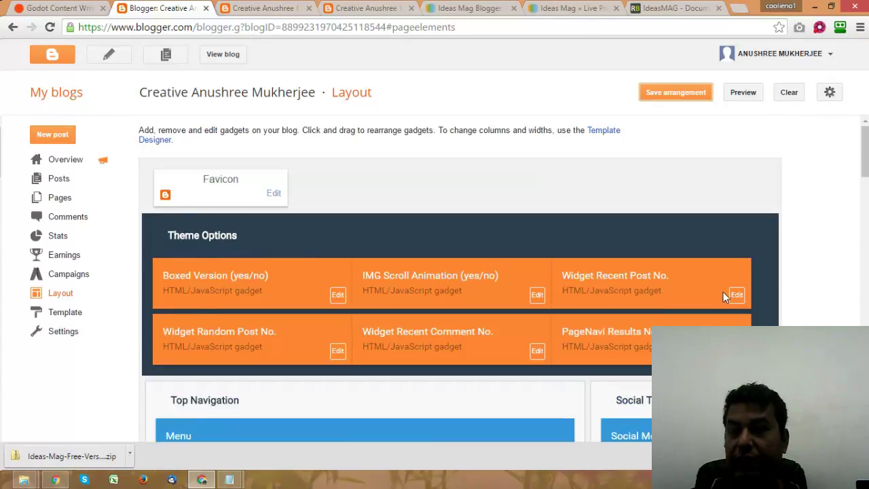
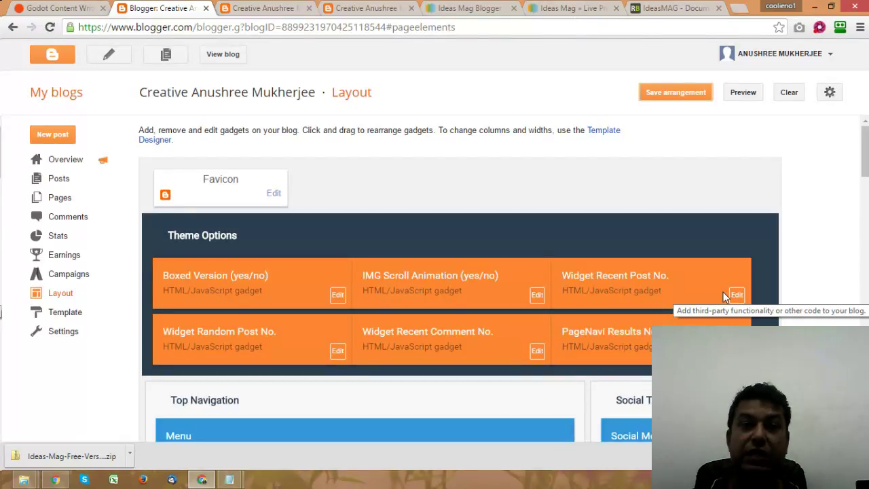
Step: Open a new blank browser tab beside the Blogger Layout page
left_click(742, 8)
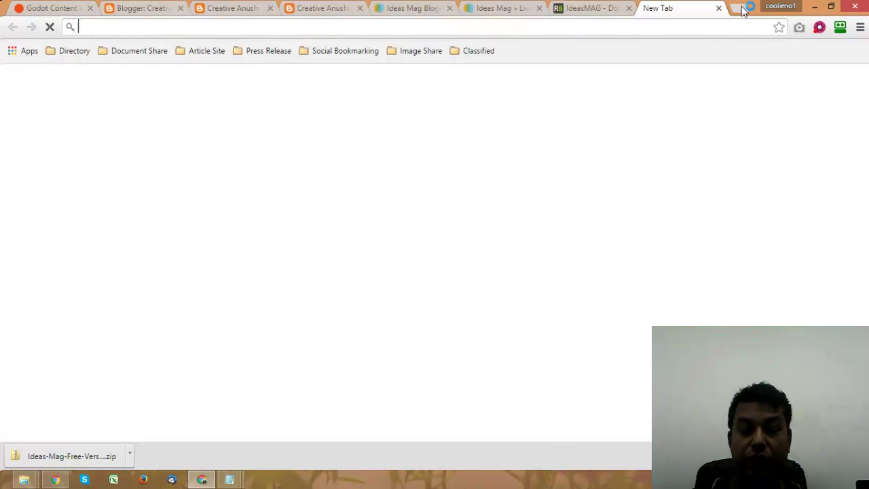
Step: Load clickbank.com, then go back to the Ideas Mag live preview
type("clickbank")
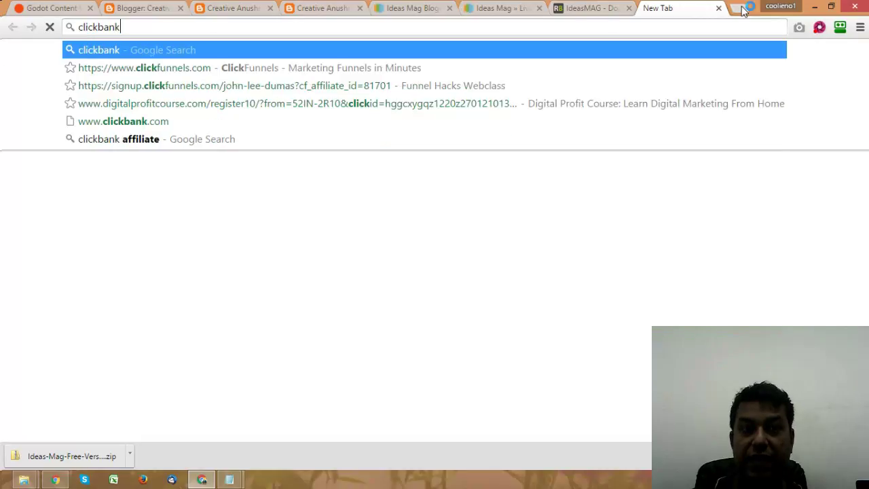
type(".com")
key("Return")
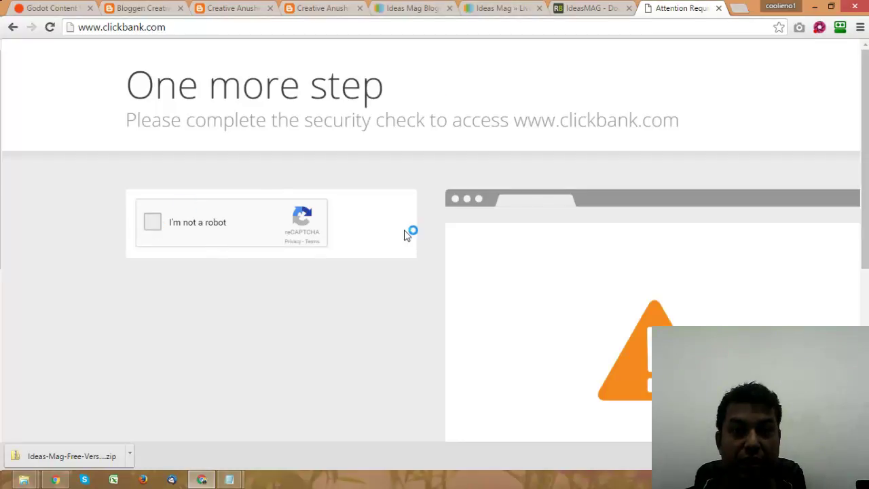
left_click(494, 9)
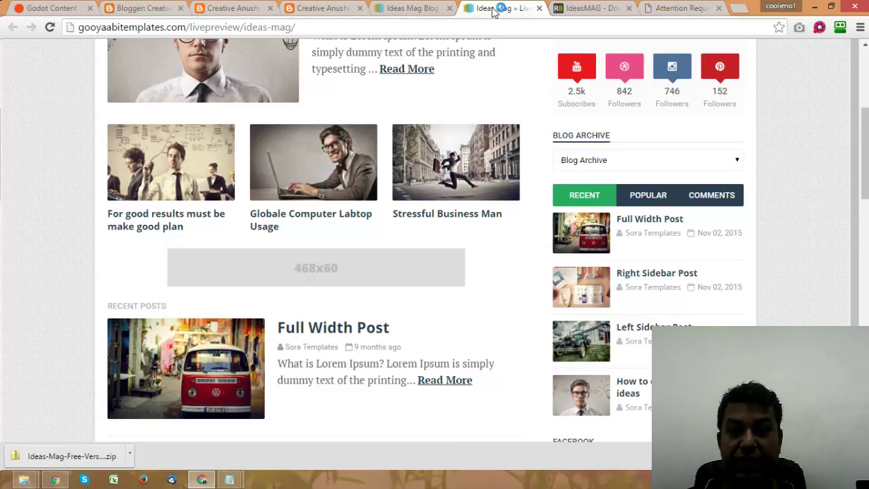
scroll(488, 129, "up", 4)
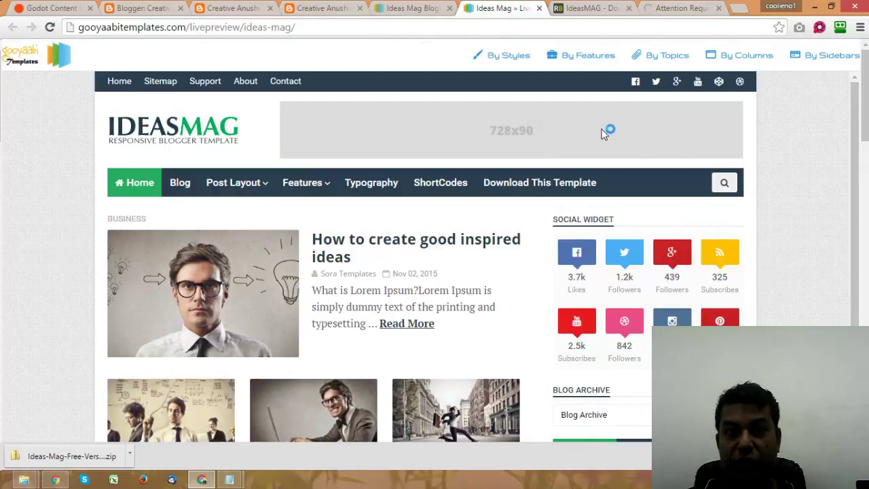
Step: Open incomemantra.com/money in another new tab and call up its page menu
left_click(738, 13)
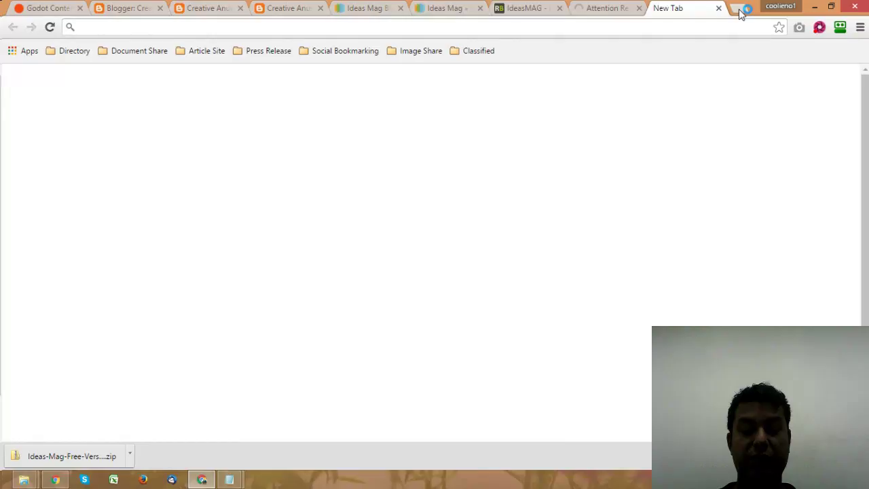
type("income")
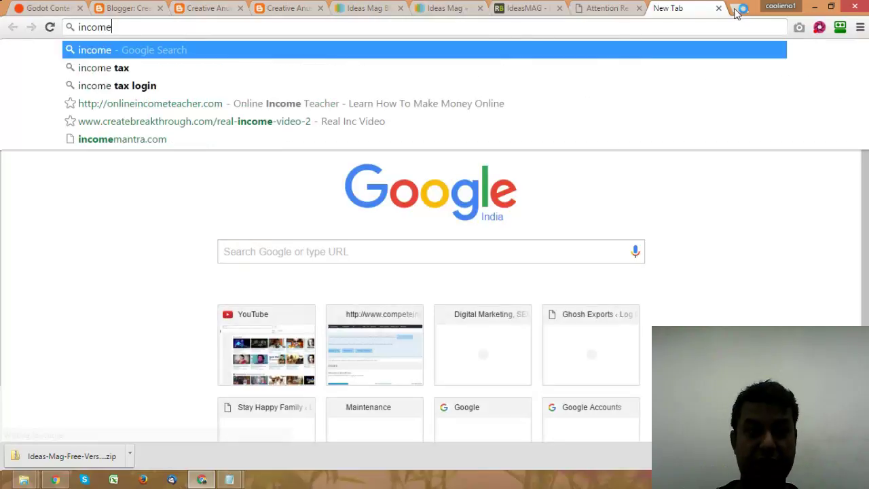
type("mantra")
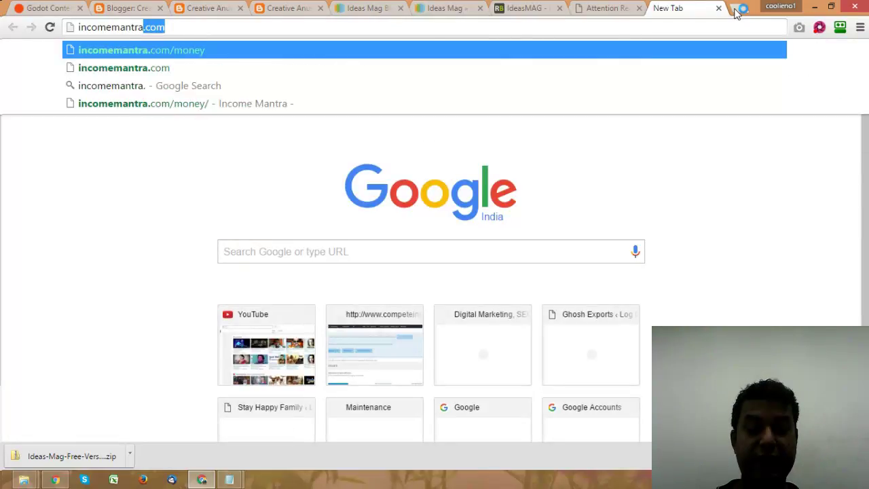
type(".com")
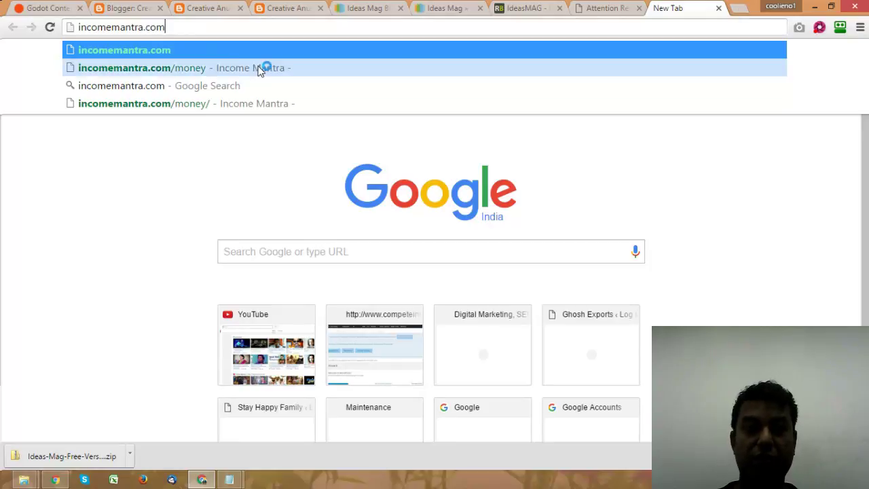
left_click(259, 68)
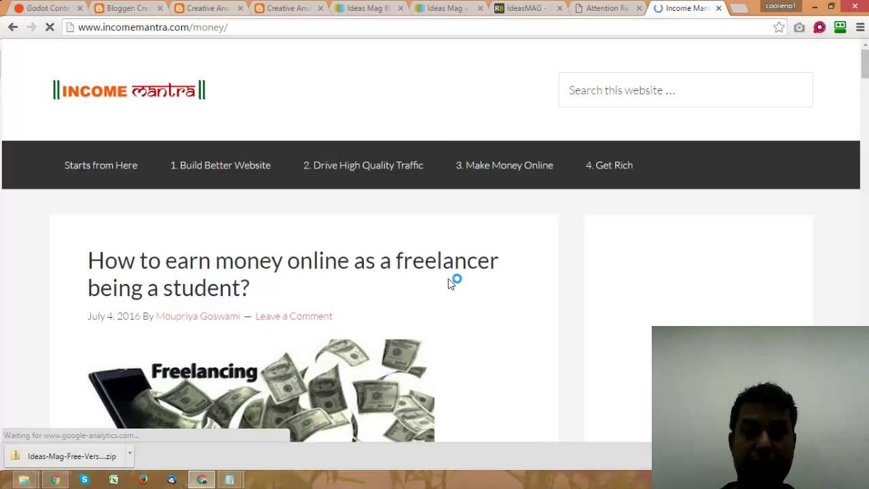
right_click(449, 278)
Step: View the Income Mantra page source and search it for 'google'
left_click(496, 394)
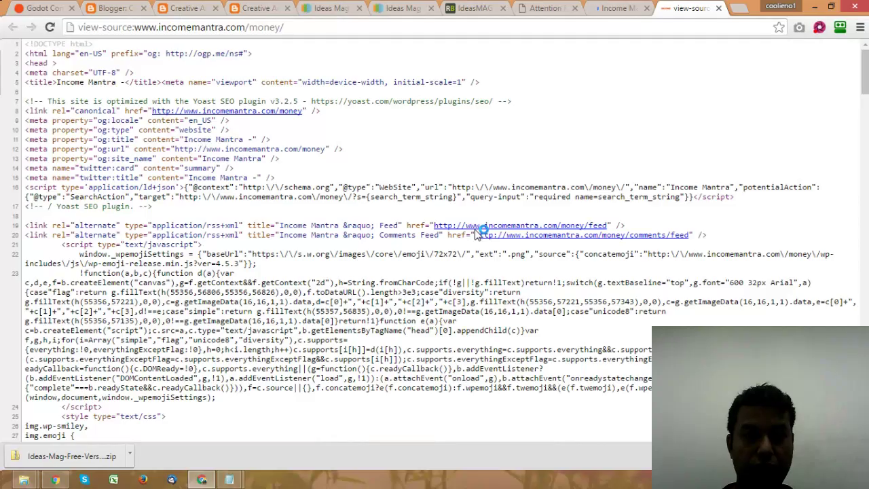
key("ctrl+f")
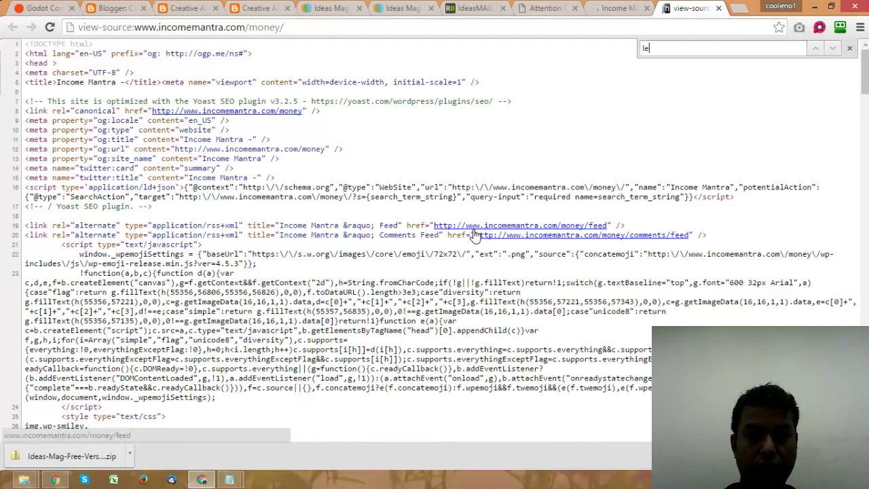
type("le")
key("BackSpace")
key("BackSpace")
type("google")
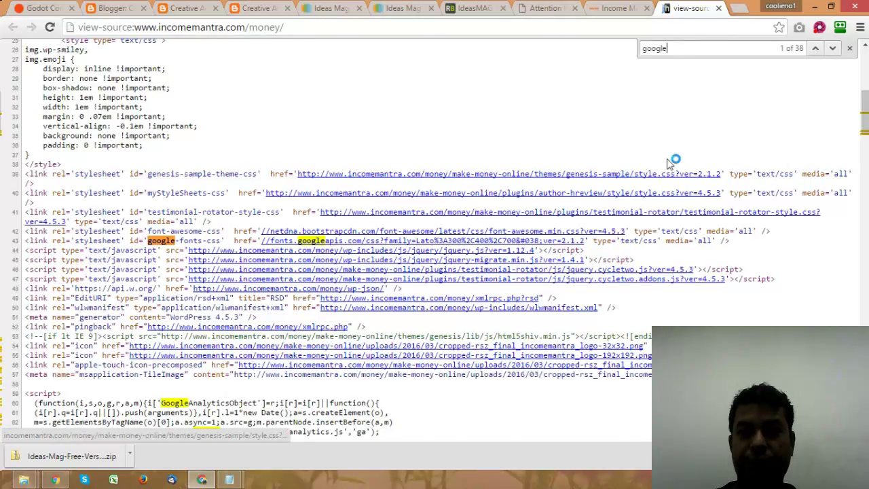
scroll(670, 163, "down", 4)
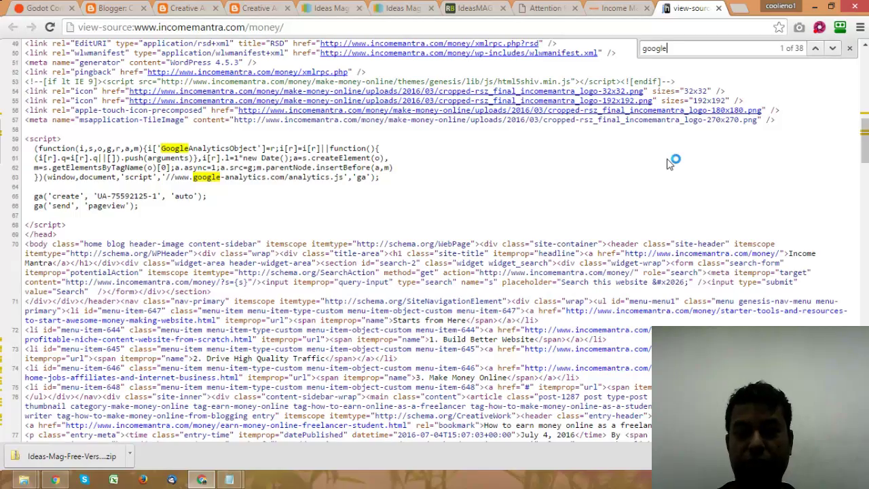
scroll(670, 163, "down", 10)
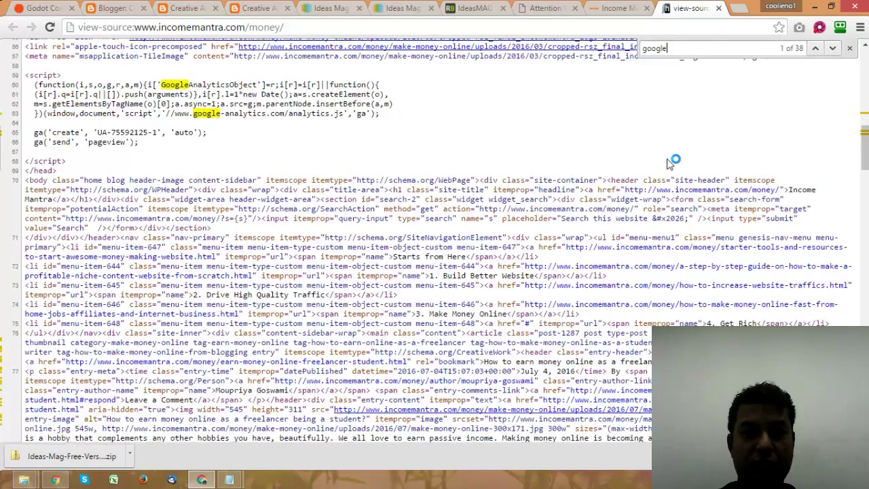
scroll(673, 163, "down", 10)
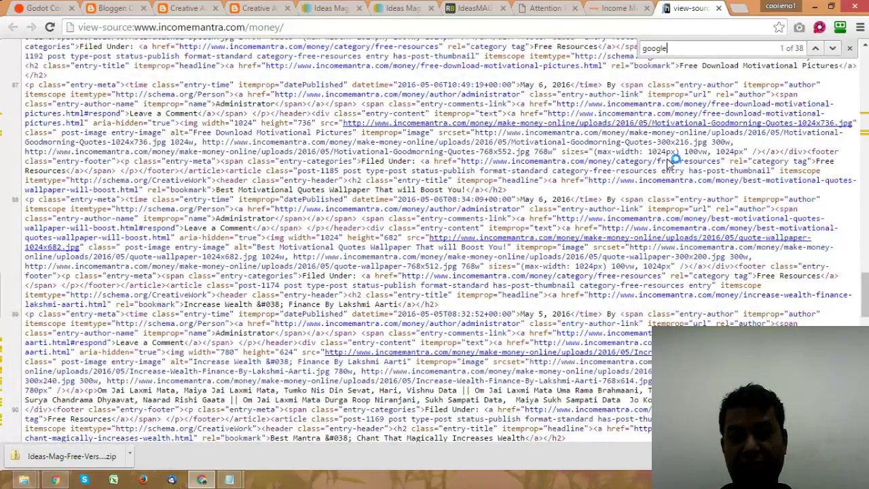
key("ctrl+f")
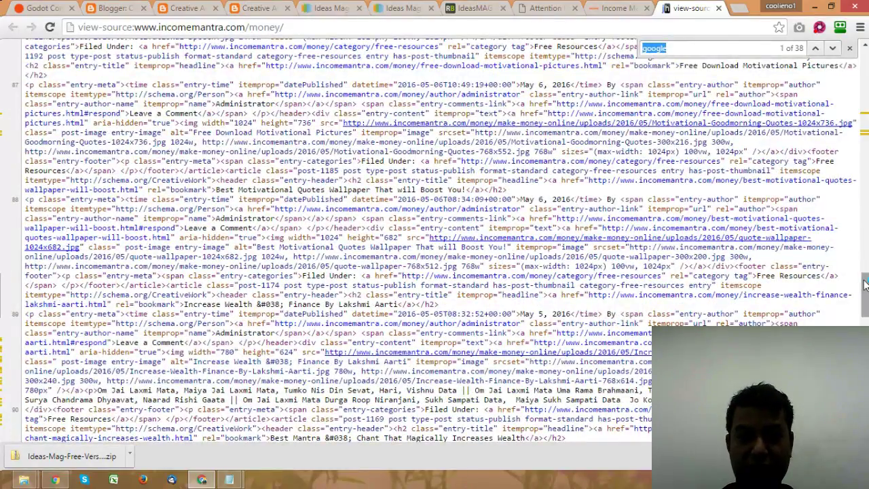
Step: Select the responsive AdSense ad unit code on lines 139–148
left_click_drag(866, 285, 865, 353)
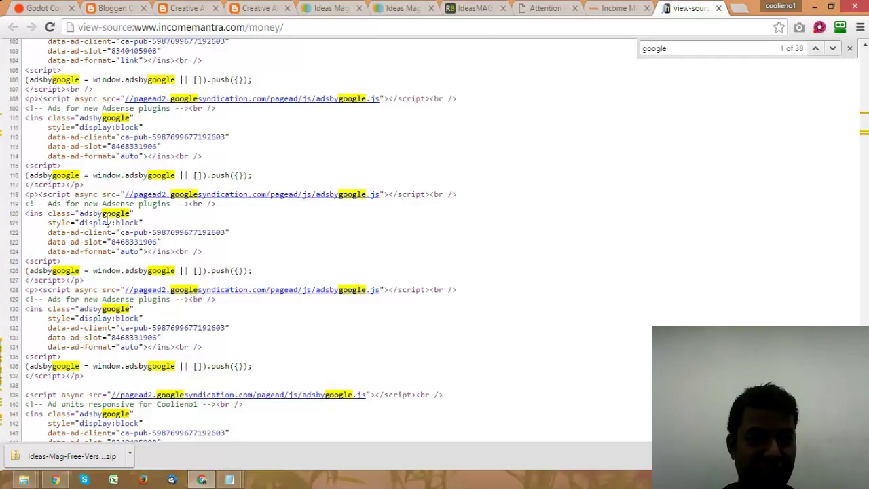
scroll(106, 218, "down", 4)
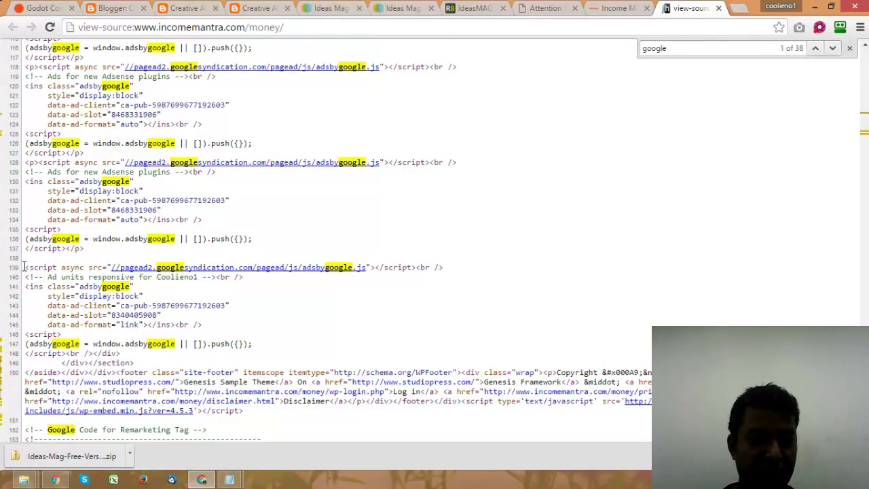
left_click_drag(24, 267, 66, 353)
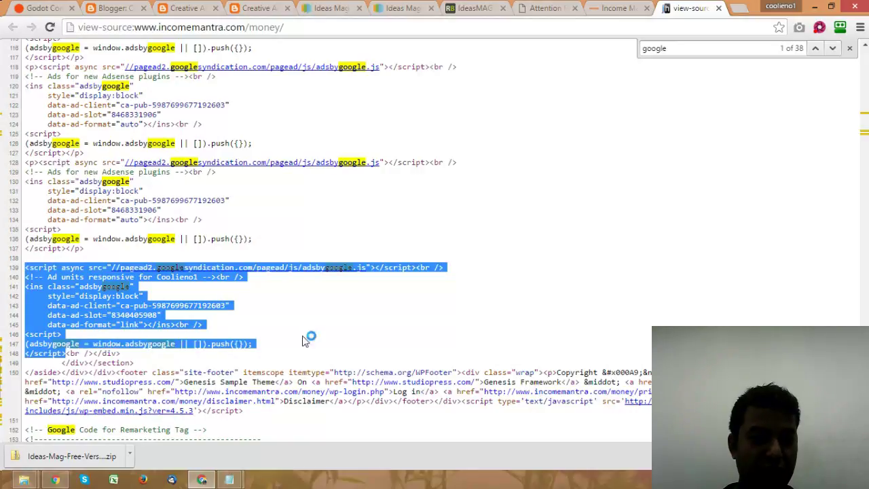
scroll(343, 305, "down", 4)
scroll(344, 306, "up", 2)
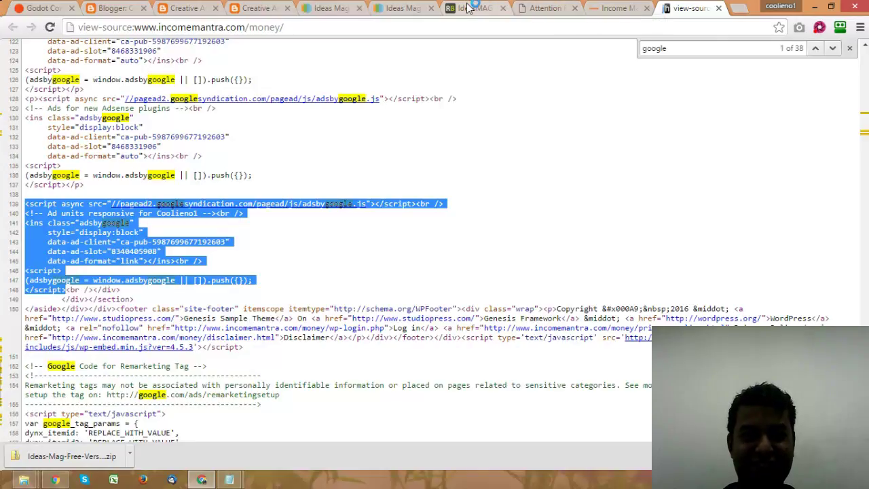
Step: Return to the Blogger Layout page and reposition the Ads 728x90 HTML/JavaScript gadget
left_click(262, 8)
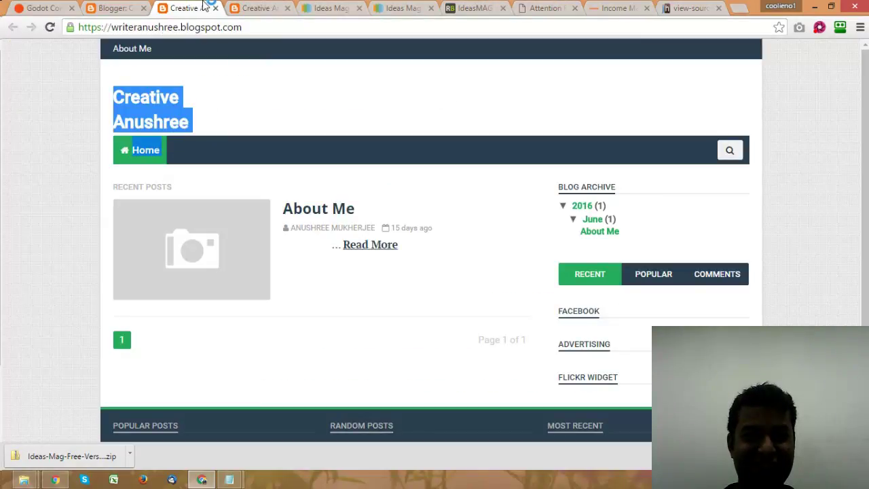
left_click(129, 10)
scroll(840, 195, "down", 5)
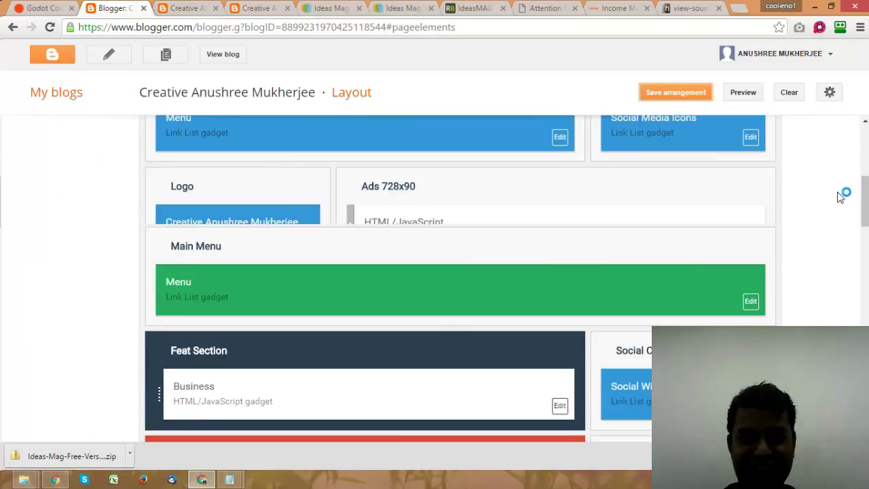
scroll(532, 276, "up", 1)
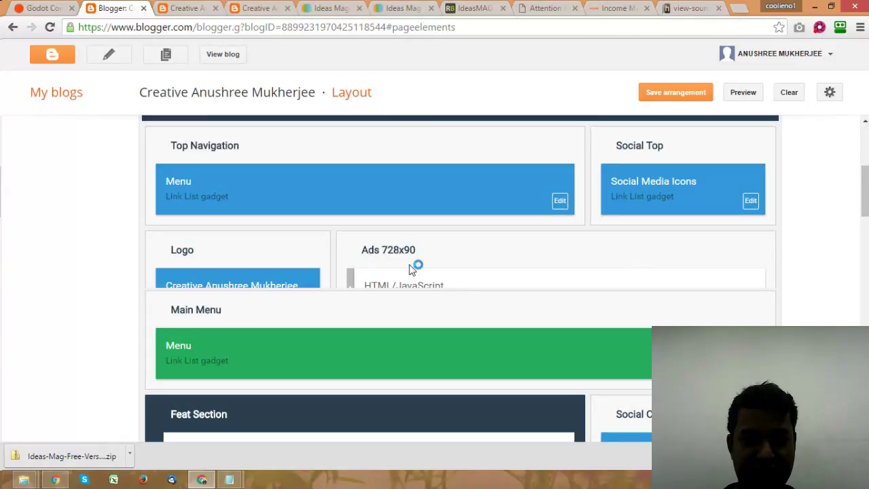
scroll(574, 281, "up", 2)
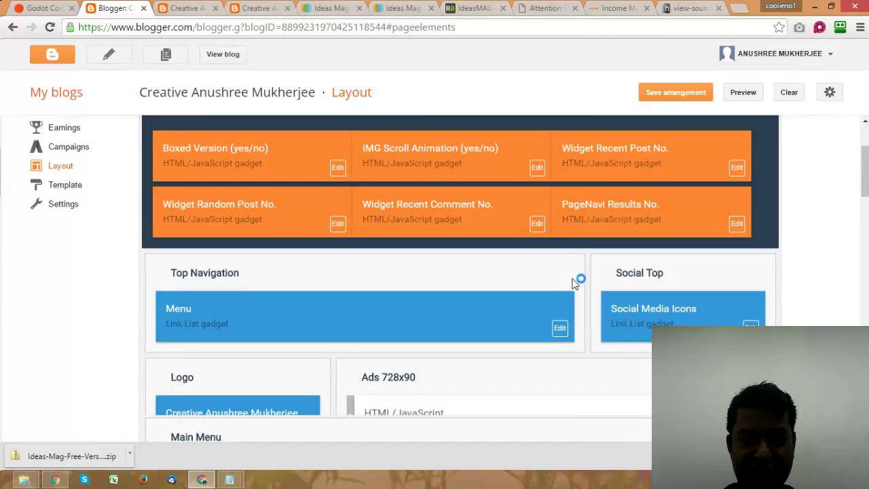
scroll(574, 281, "up", 1)
scroll(573, 280, "down", 4)
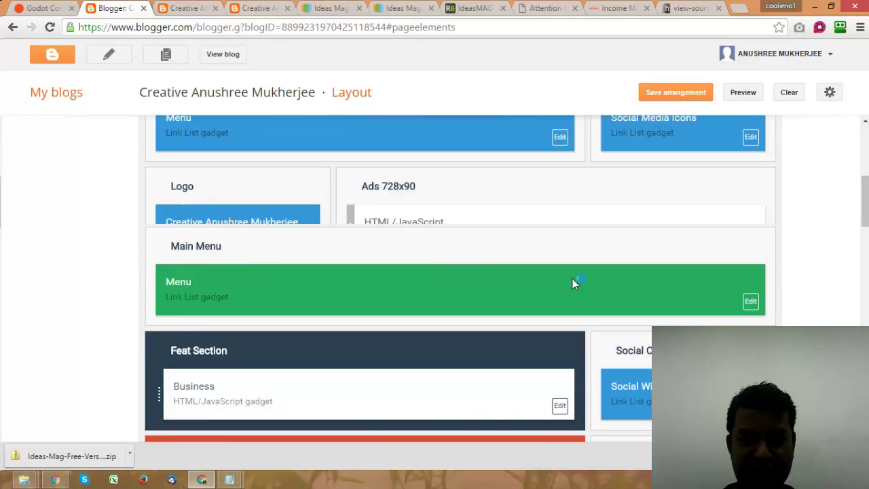
left_click_drag(378, 203, 683, 227)
left_click_drag(741, 216, 752, 231)
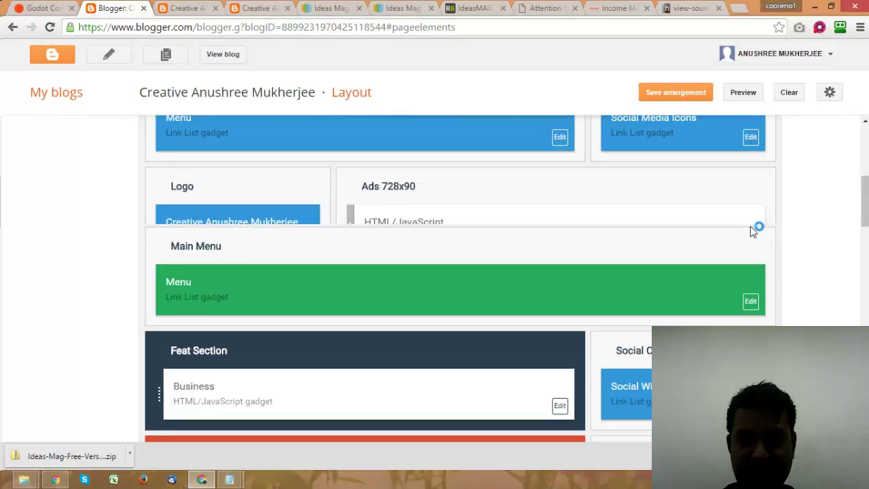
key("ctrl+minus")
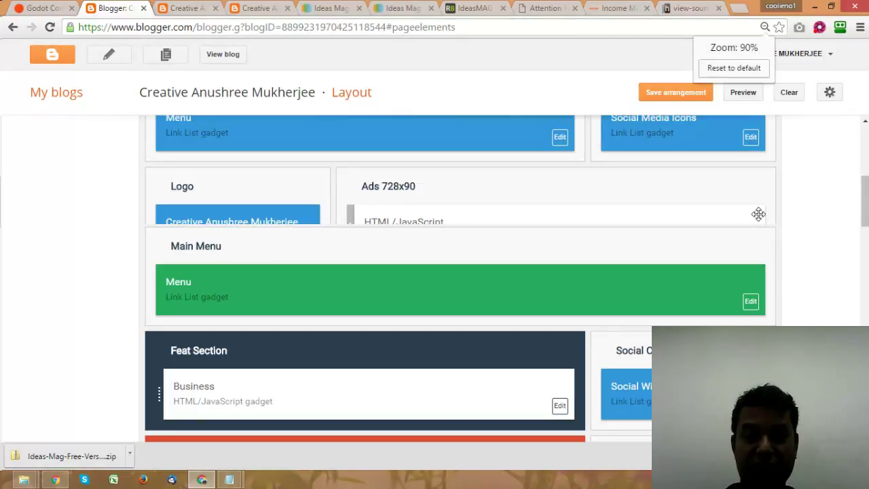
key("ctrl+minus")
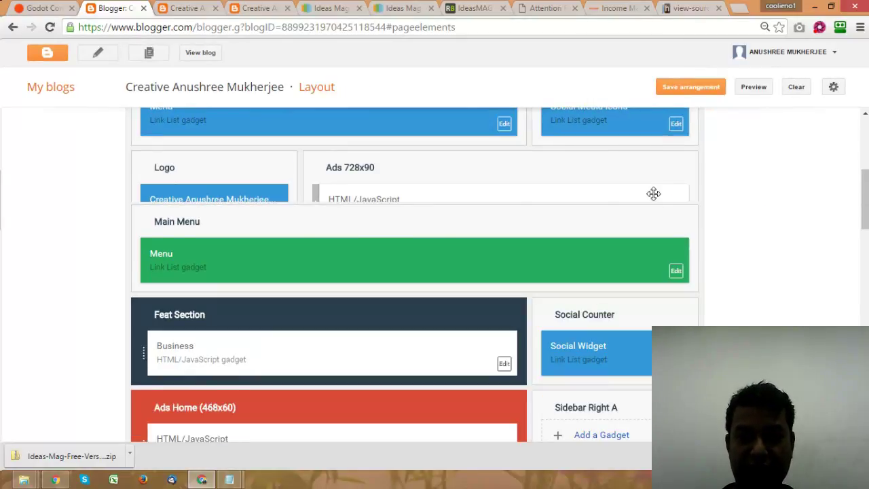
left_click_drag(654, 178, 676, 199)
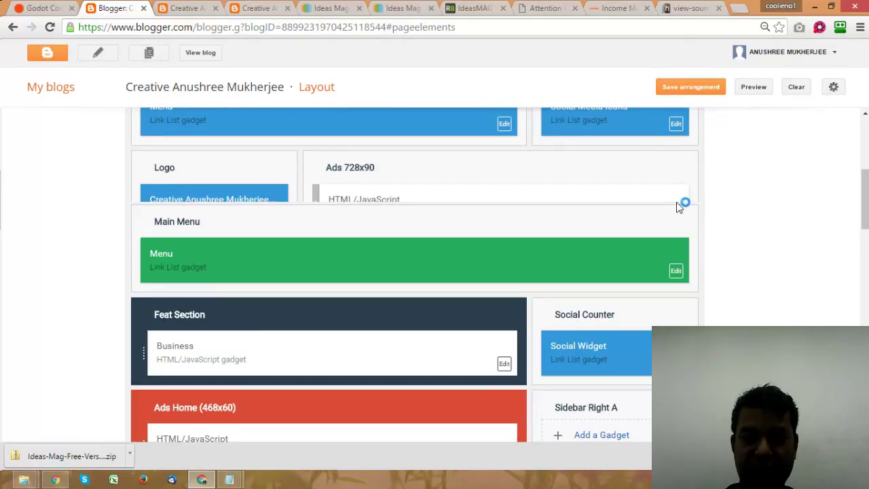
Step: Zoom the Layout page in and scroll down to the Ads Home (468x60) section
key("ctrl+plus")
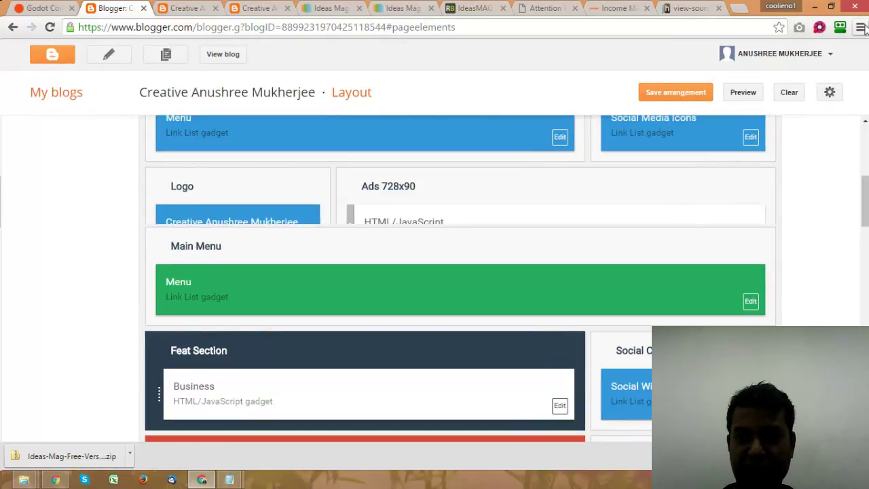
left_click(861, 27)
left_click(828, 153)
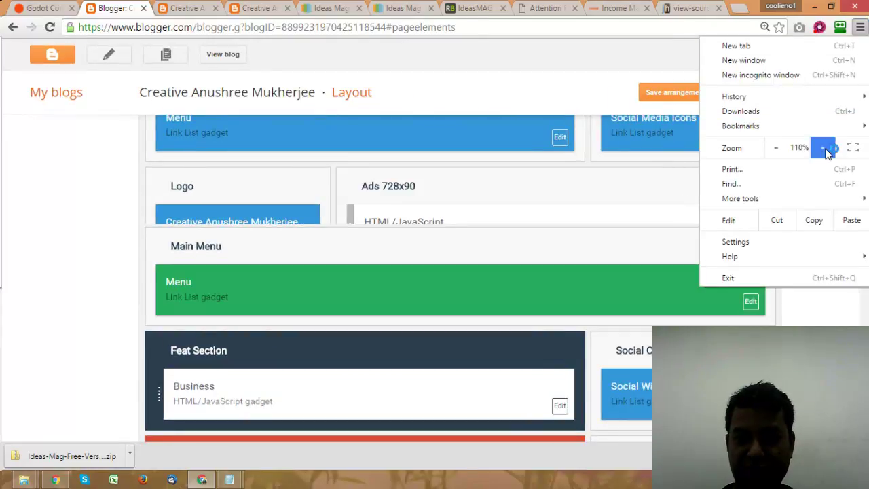
left_click(828, 154)
left_click(647, 249)
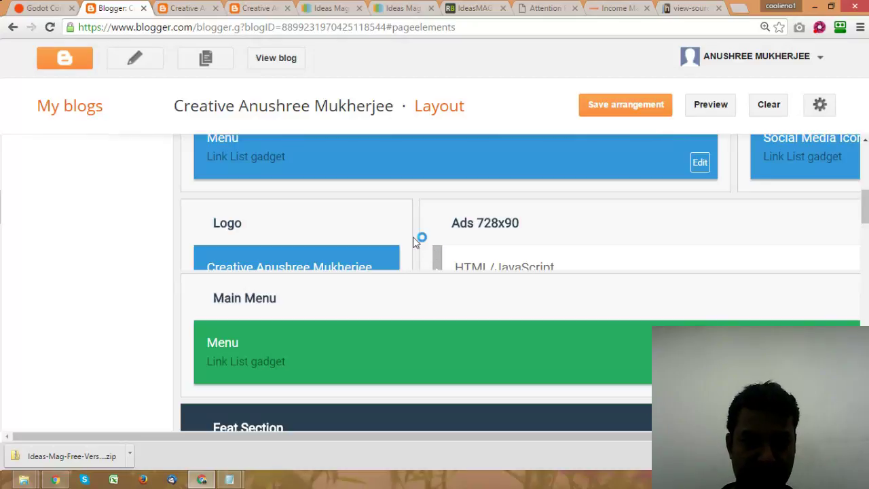
scroll(724, 277, "down", 2)
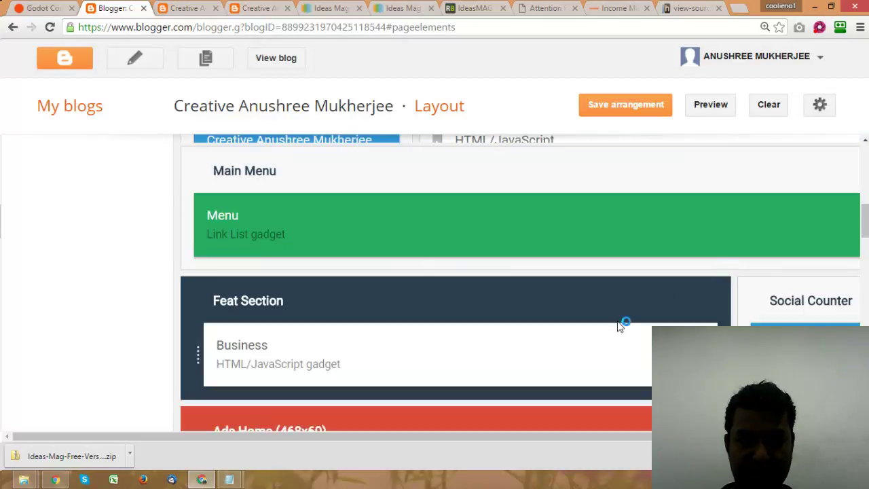
scroll(623, 324, "down", 3)
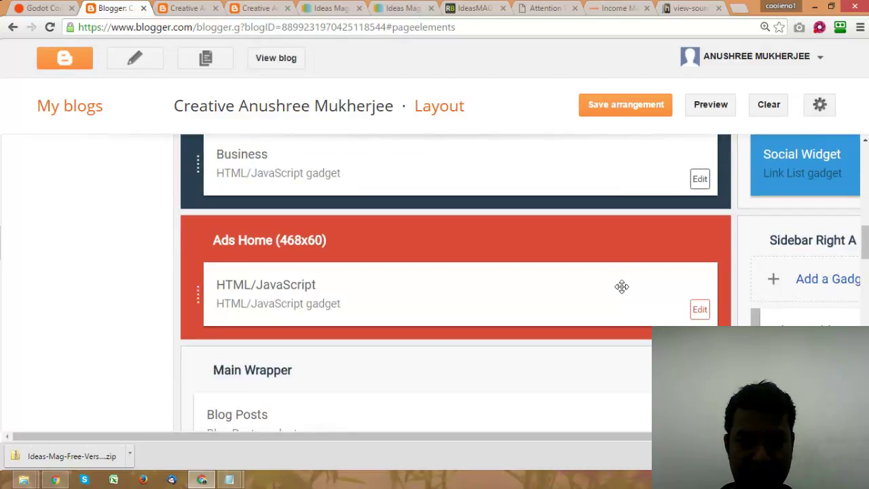
Step: Paste the AdSense ad code into the Ads Home gadget
left_click(701, 311)
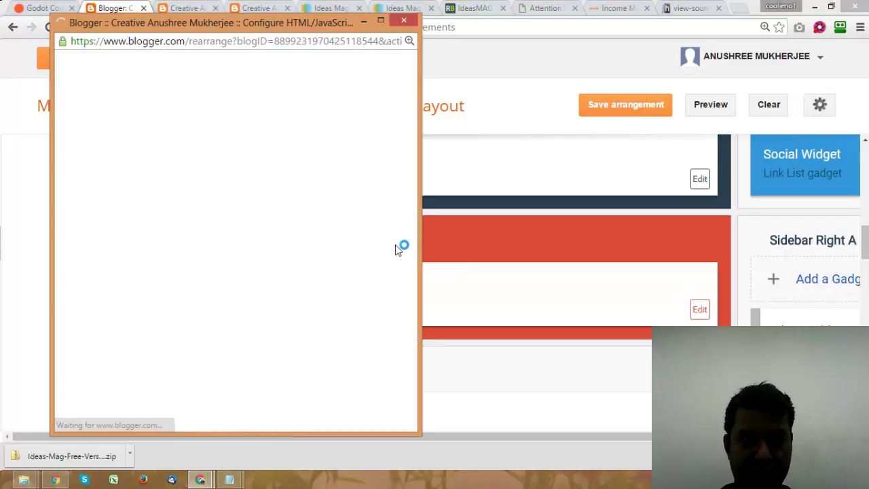
left_click(178, 255)
key("ctrl+v")
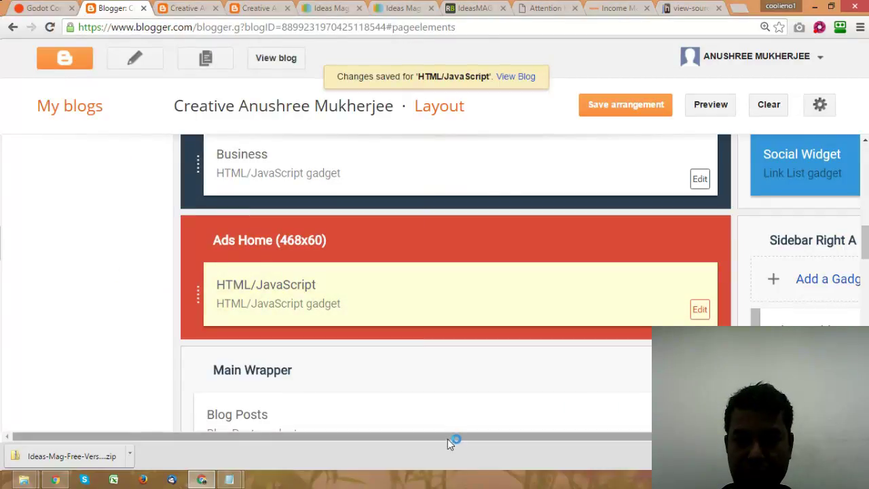
left_click_drag(448, 439, 578, 440)
scroll(824, 295, "up", 2)
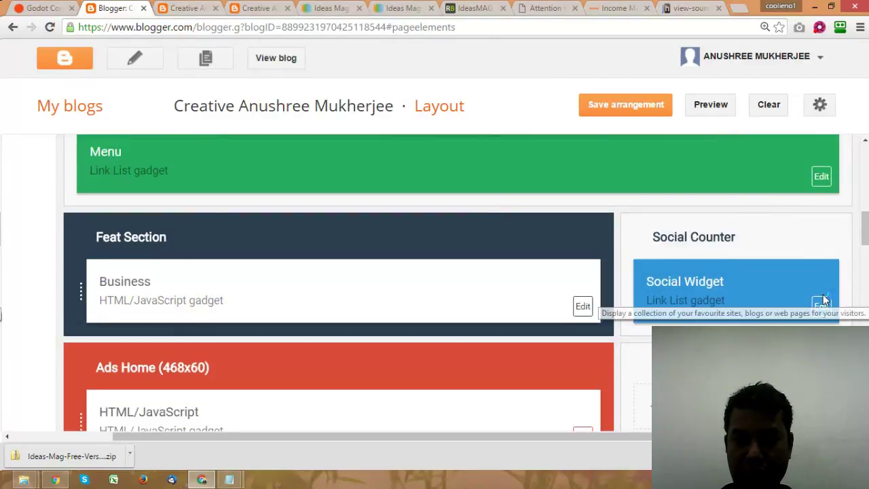
scroll(823, 299, "down", 10)
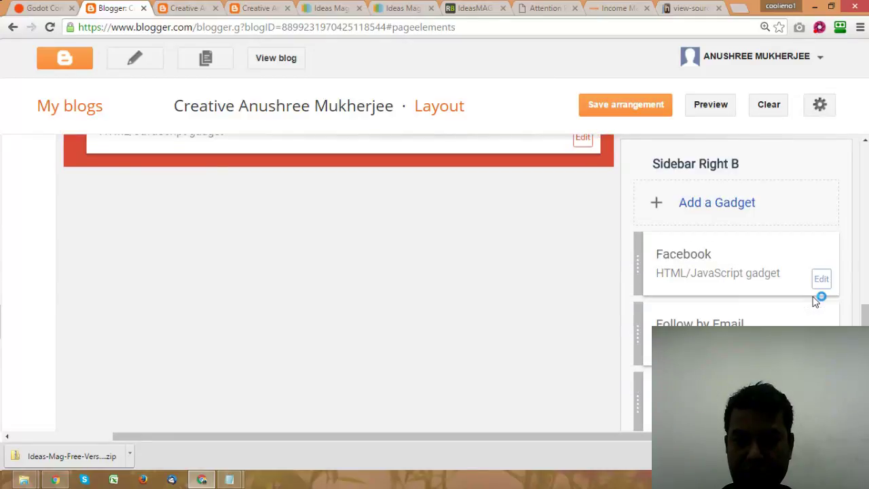
scroll(799, 301, "down", 3)
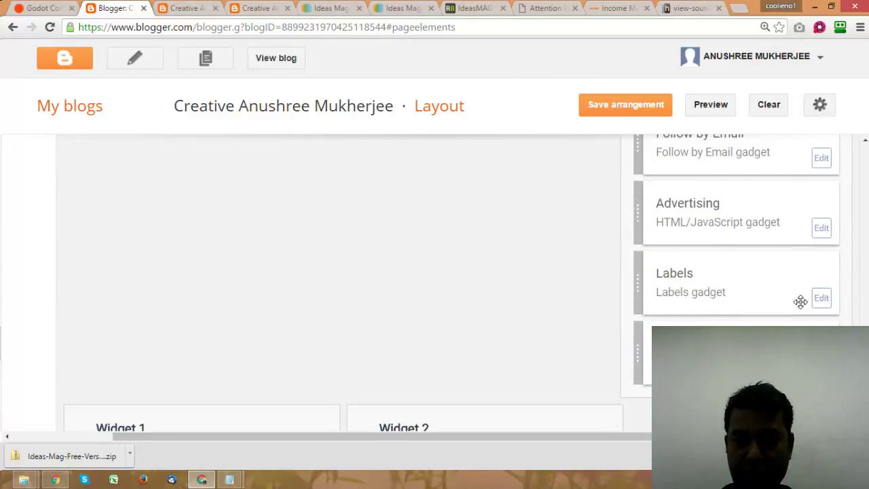
Step: Save the AdSense code in the Advertising gadget
left_click(822, 229)
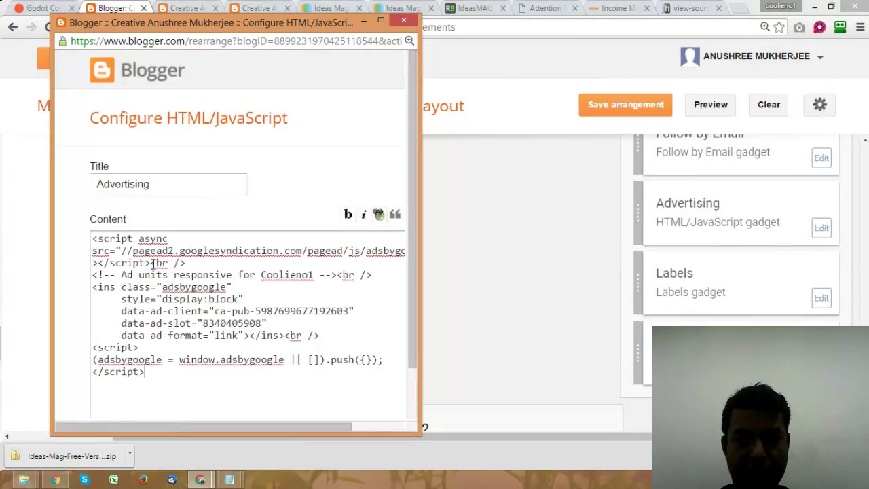
left_click_drag(412, 339, 413, 370)
left_click(117, 391)
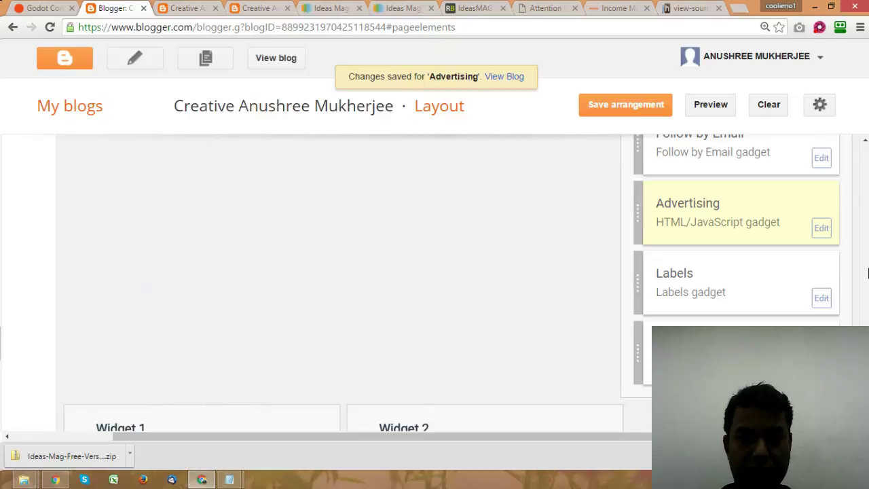
scroll(868, 273, "down", 5)
scroll(353, 286, "up", 4)
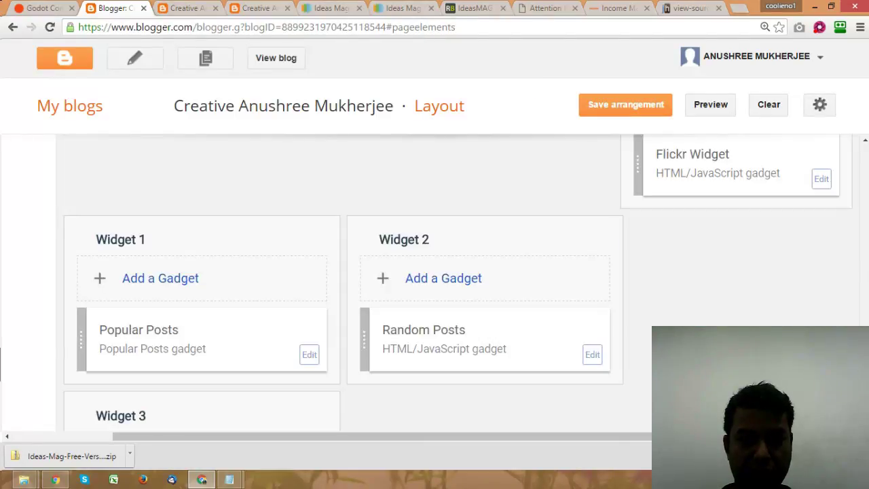
scroll(867, 294, "up", 5)
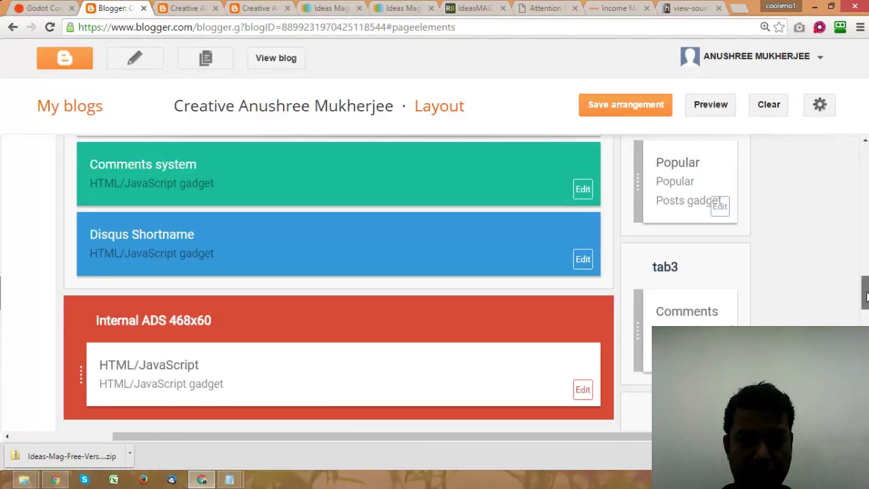
Step: Put the same AdSense code into the Internal ADS gadget's form
scroll(576, 350, "up", 1)
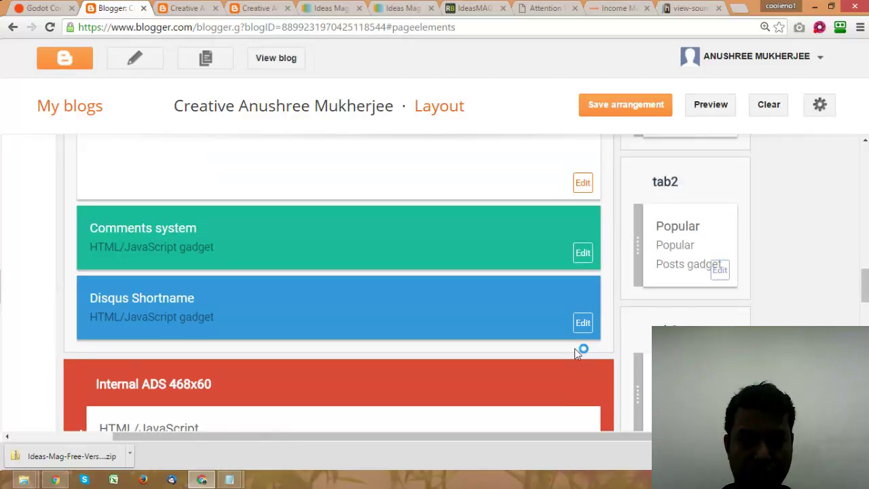
scroll(576, 351, "down", 2)
left_click(582, 329)
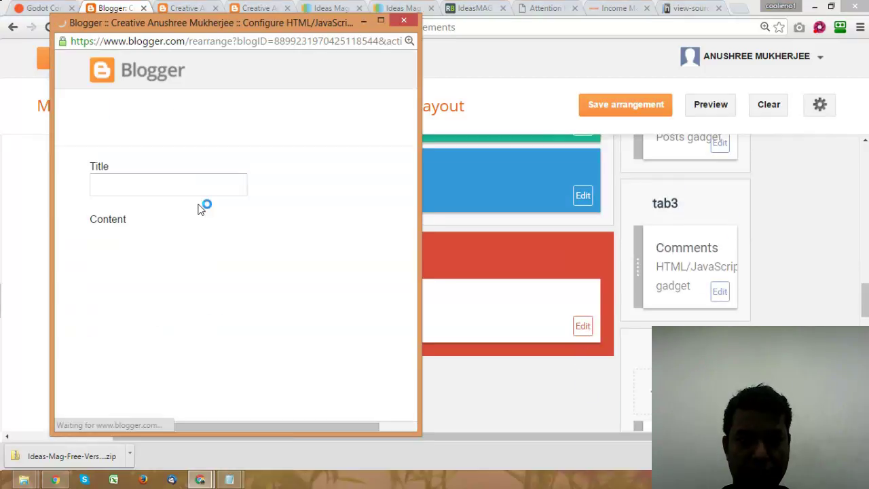
scroll(149, 339, "down", 1)
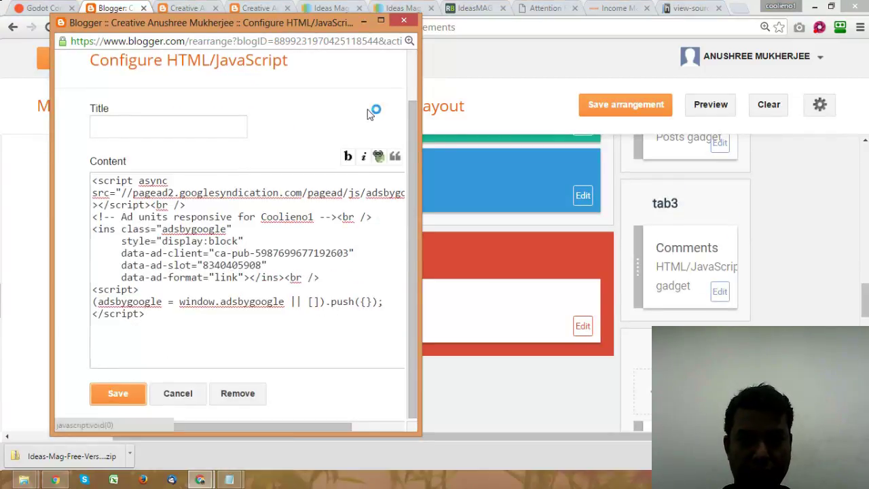
left_click(118, 394)
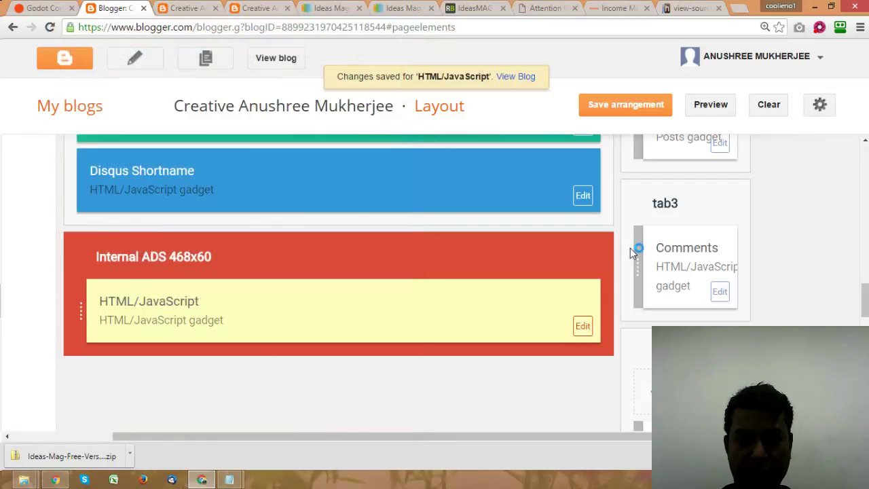
Step: Save the Internal ADS 468x60 gadget and the layout arrangement
left_click_drag(864, 307, 865, 204)
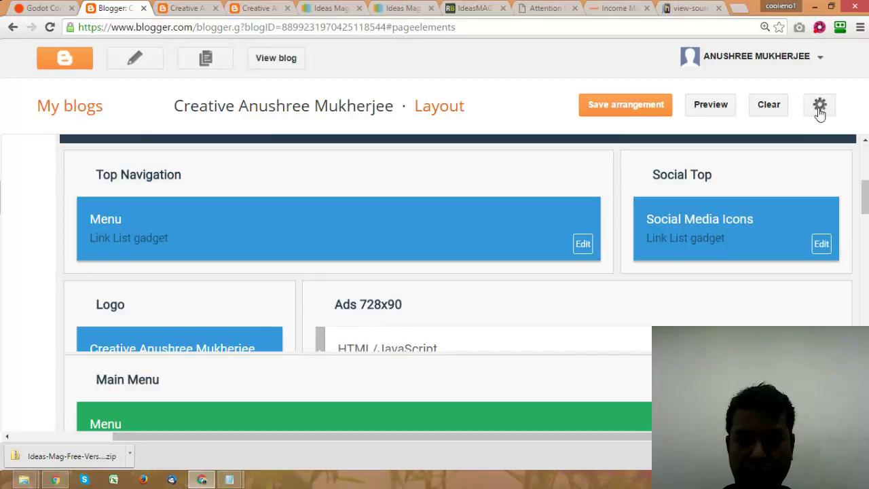
left_click(626, 106)
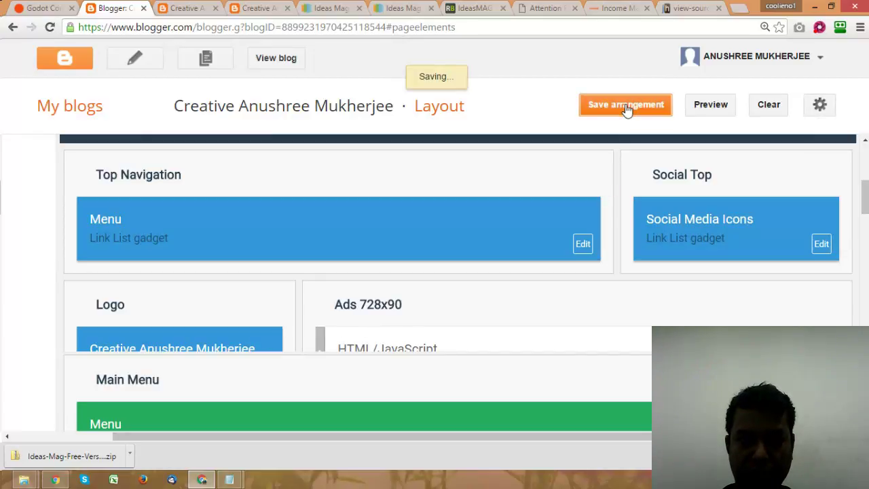
left_click(820, 105)
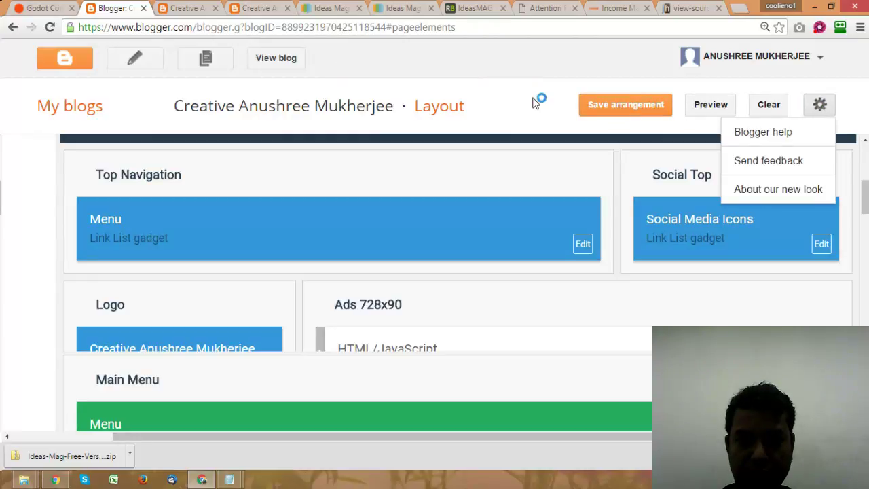
left_click(625, 104)
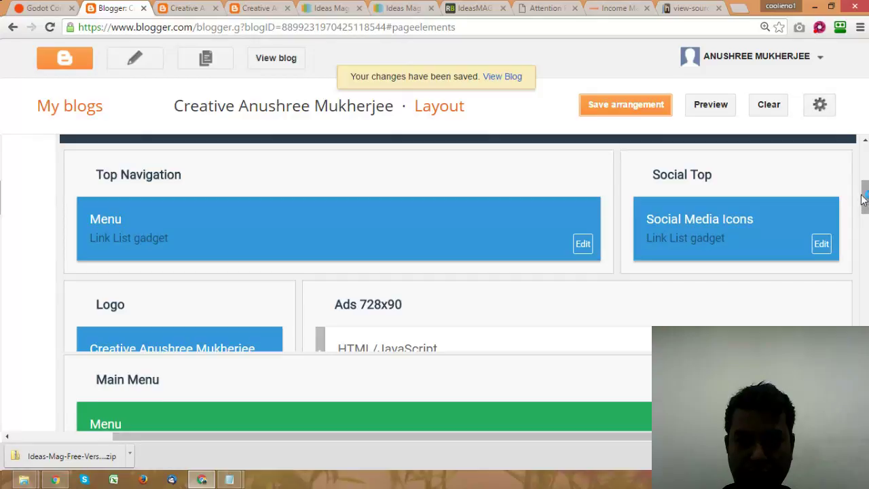
Step: Try moving the Ads 728x90 HTML/JavaScript gadget, leaving it above Main Menu
scroll(863, 199, "down", 1)
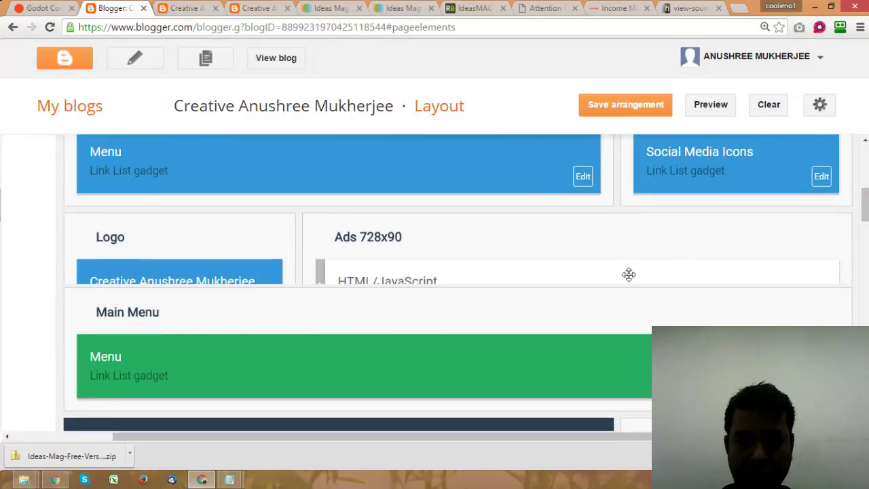
left_click_drag(629, 275, 629, 240)
left_click_drag(672, 268, 653, 227)
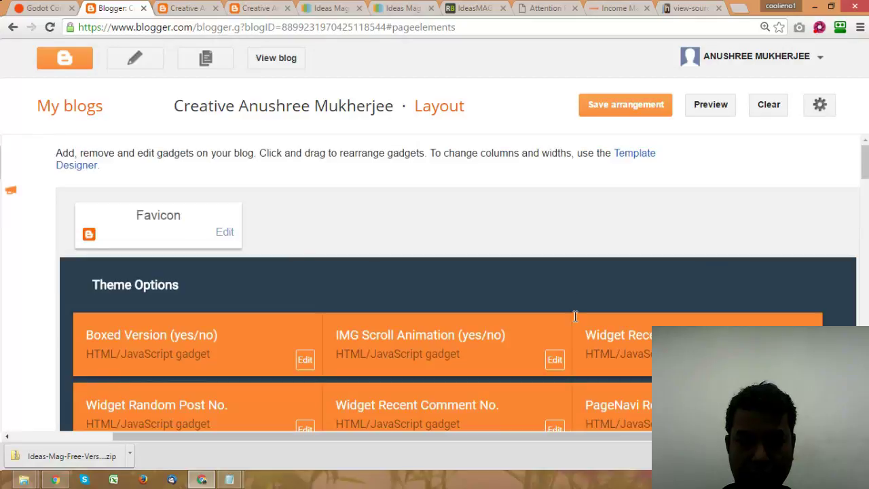
left_click_drag(576, 317, 665, 307)
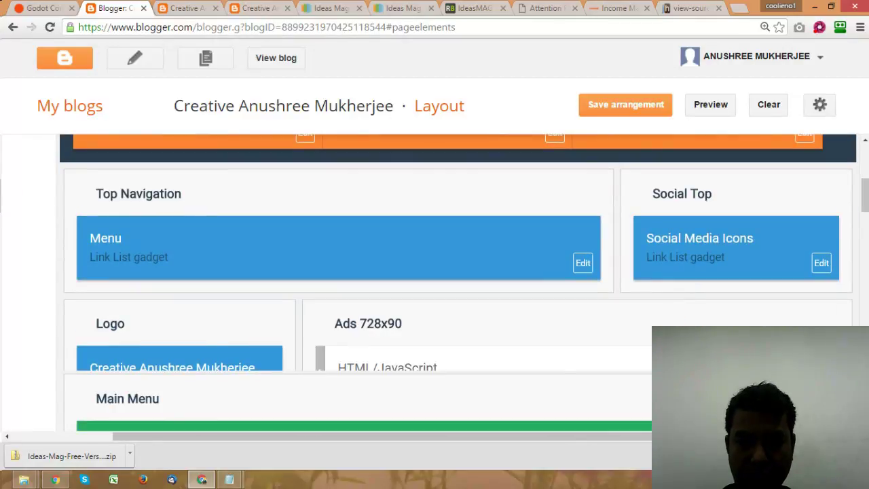
scroll(816, 231, "down", 2)
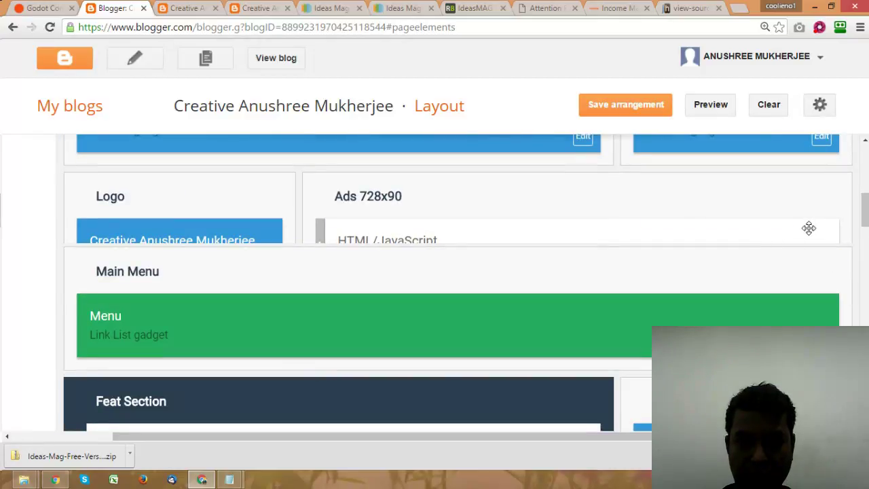
Step: Reload the live blog's home page to check the new Google ads
left_click(210, 9)
left_click(170, 116)
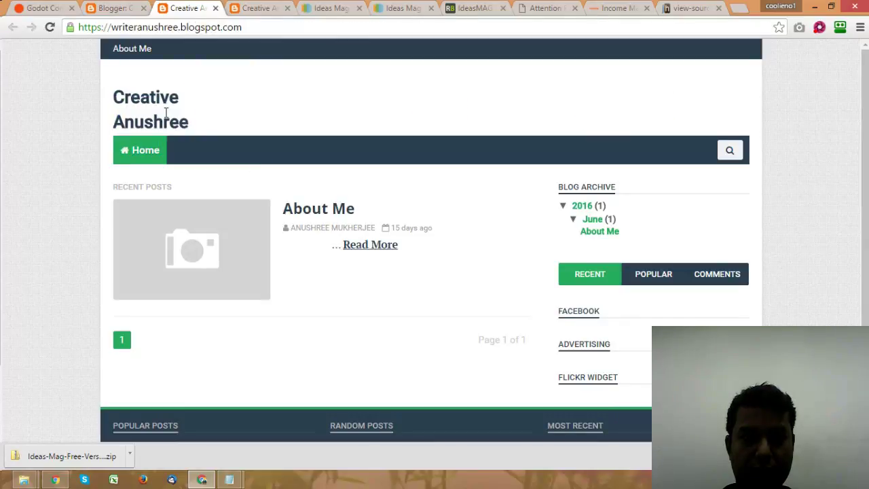
left_click(137, 155)
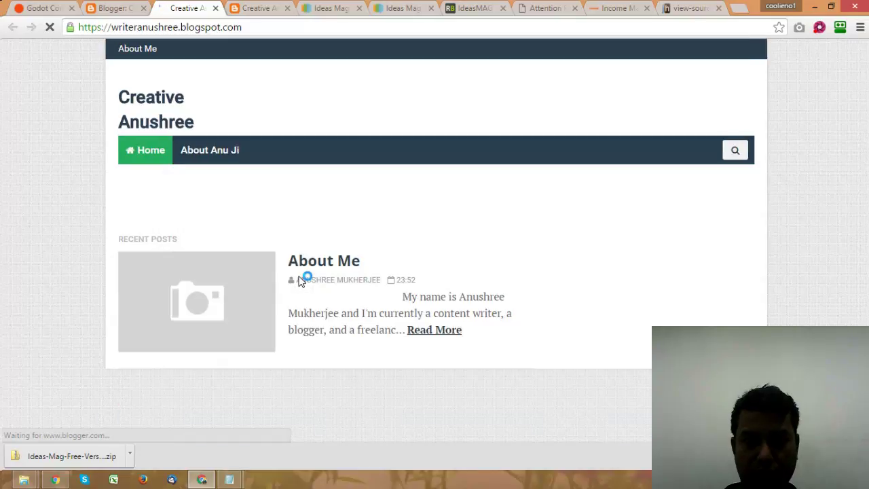
scroll(303, 282, "down", 3)
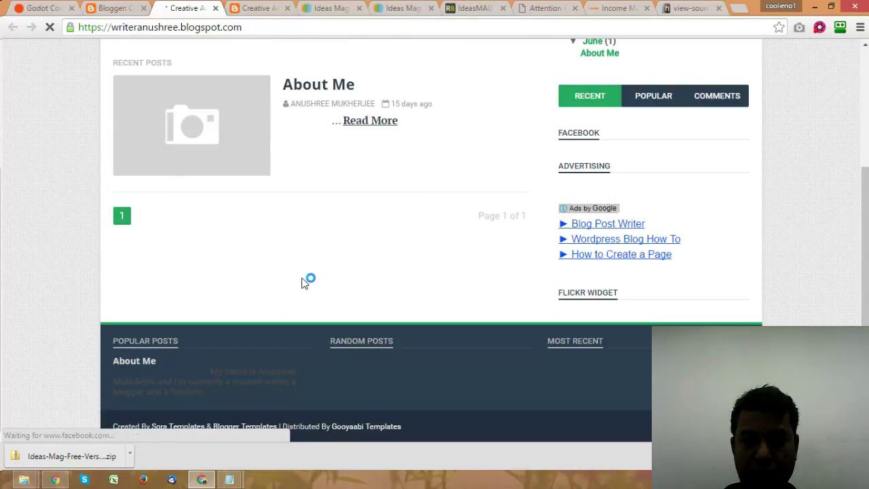
scroll(303, 282, "up", 3)
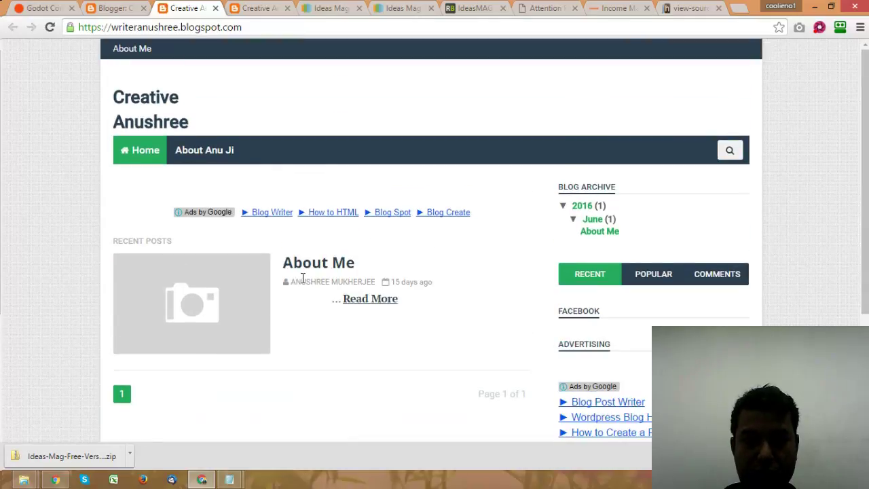
scroll(303, 279, "down", 3)
scroll(306, 281, "up", 3)
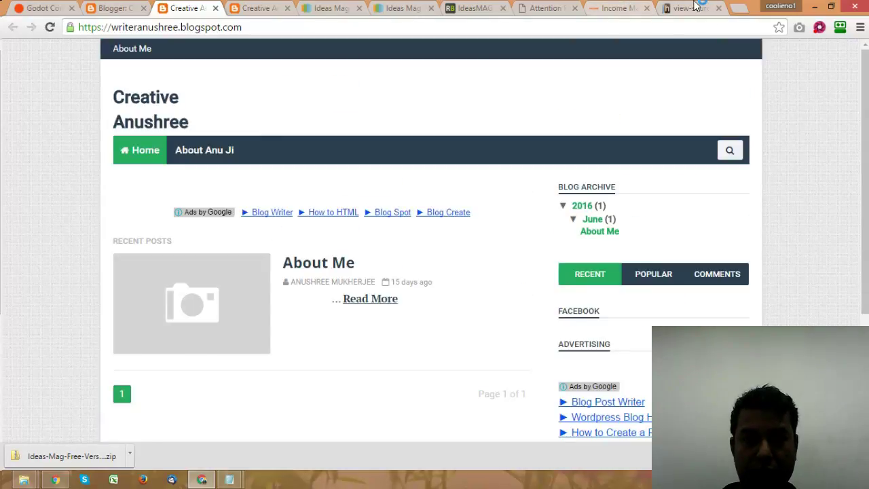
Step: Return to the incomemantra.com/money source and scroll up to its AdSense code
left_click(693, 8)
scroll(407, 248, "up", 2)
scroll(404, 248, "up", 2)
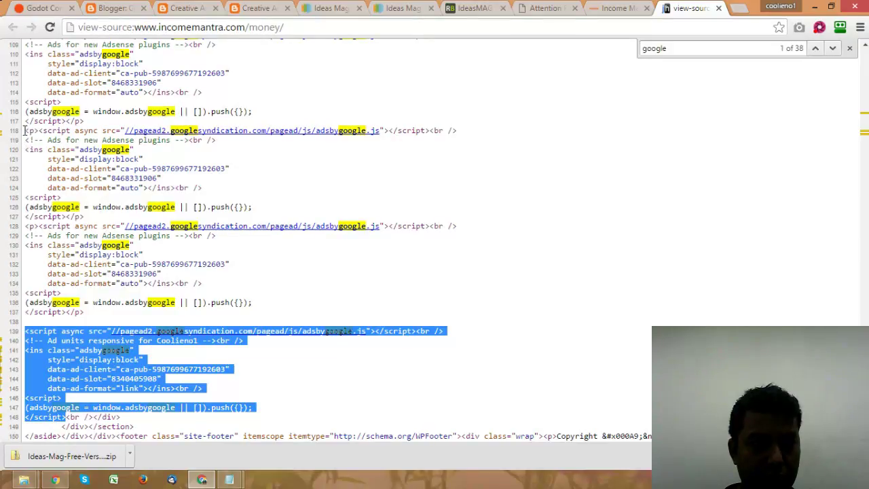
Step: Select the auto-format AdSense code on lines 118–127, then return to the blog
left_click_drag(25, 130, 92, 218)
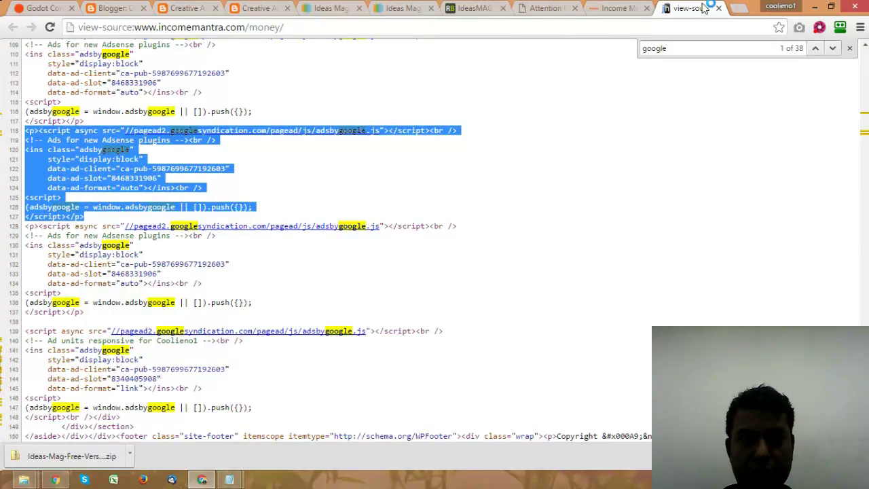
left_click(257, 8)
scroll(364, 171, "down", 1)
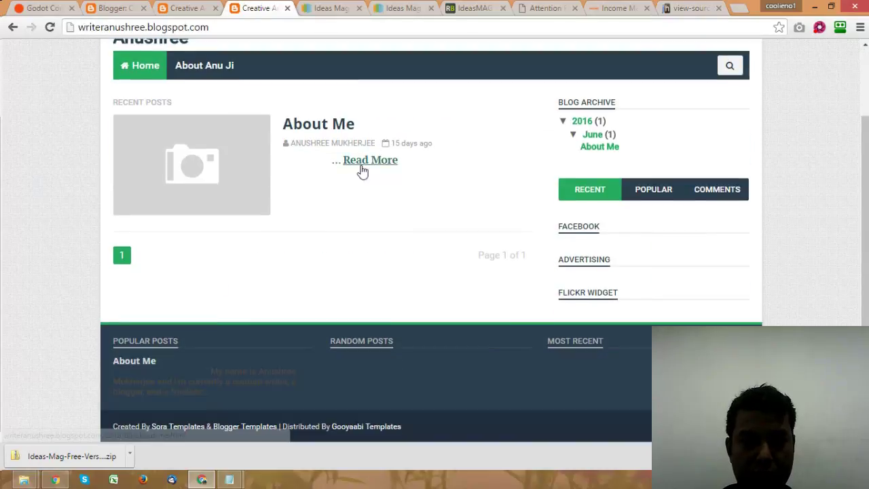
scroll(355, 168, "up", 1)
Step: Check the About Me post's Advertising link ads, then go back to Blogger's Layout page
left_click(333, 203)
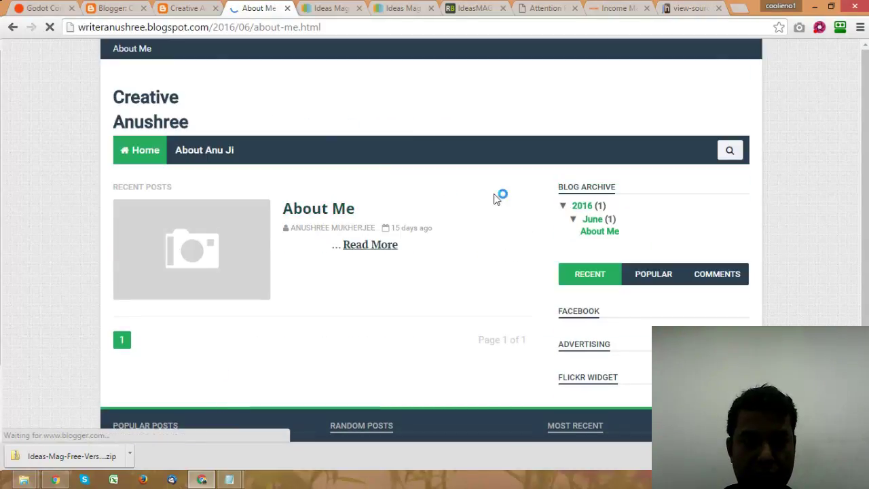
scroll(496, 197, "down", 5)
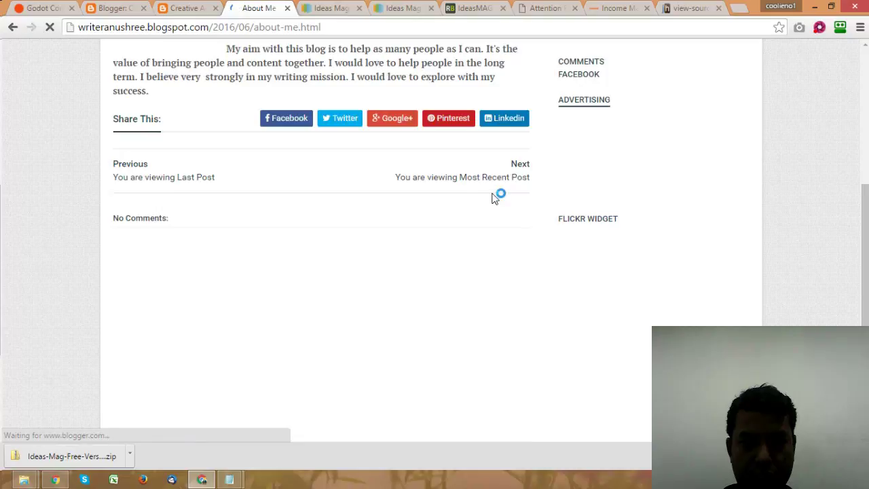
scroll(495, 198, "down", 1)
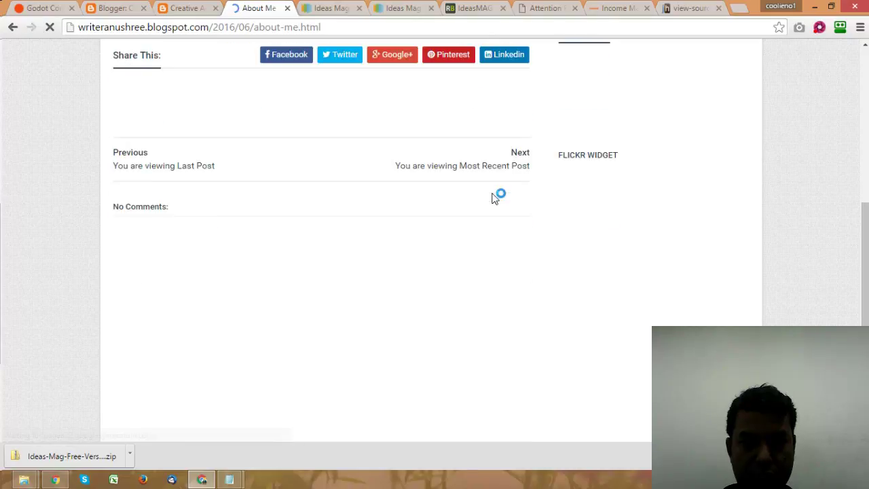
scroll(495, 197, "down", 3)
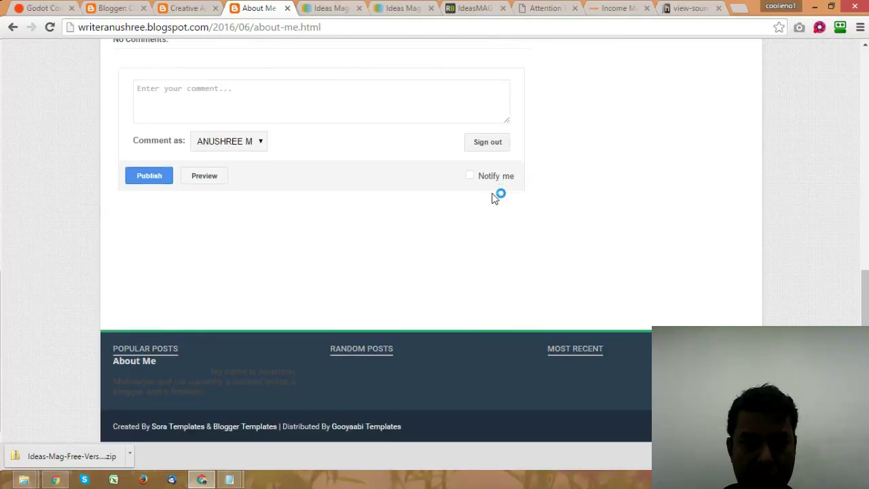
scroll(495, 198, "up", 8)
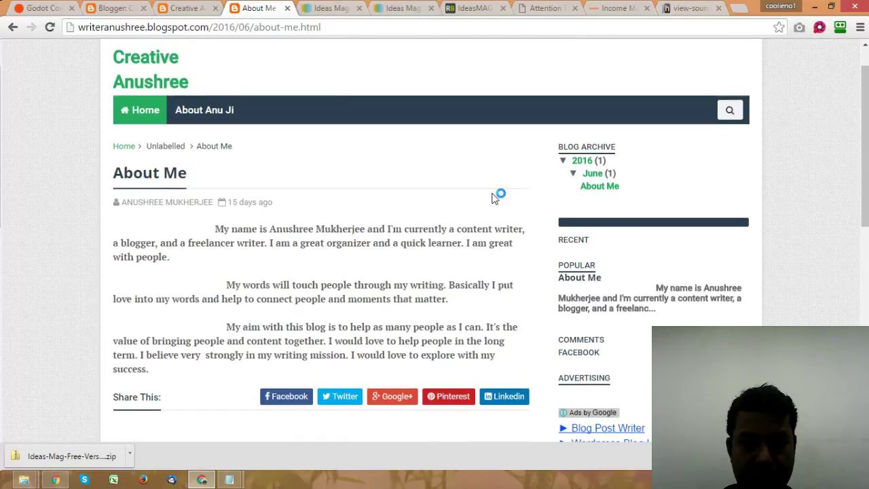
scroll(495, 197, "down", 4)
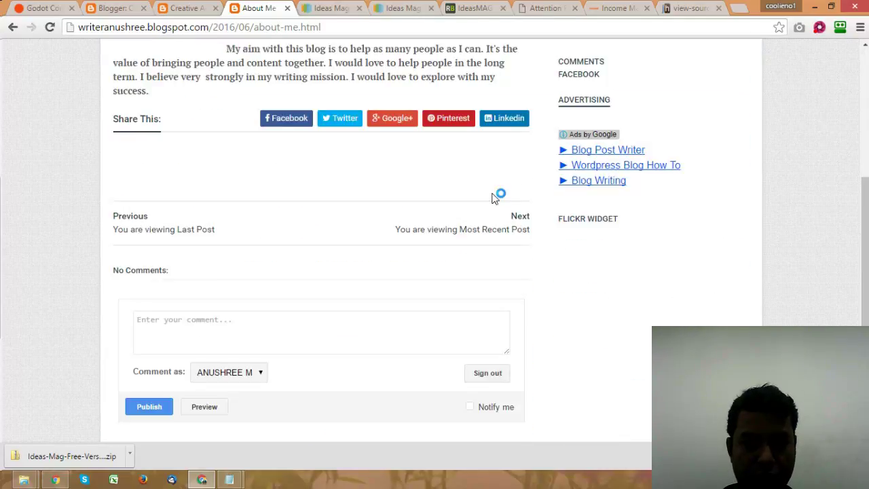
scroll(495, 198, "down", 2)
scroll(496, 198, "up", 6)
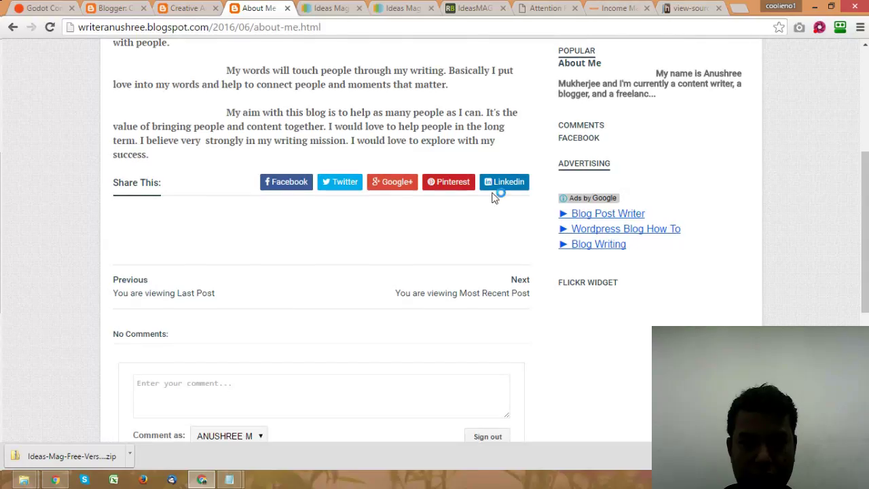
left_click(190, 8)
left_click(112, 8)
scroll(493, 240, "down", 5)
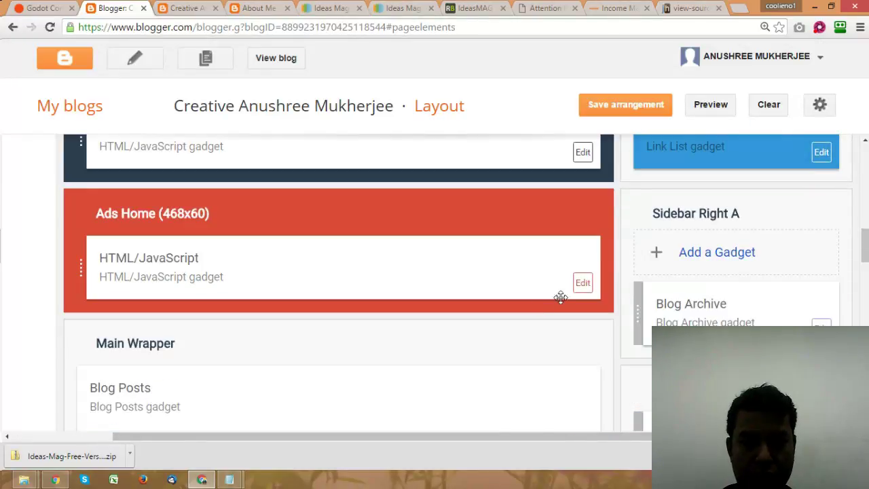
Step: Replace the Ads Home gadget's code with the new auto-format AdSense code and save
left_click(582, 283)
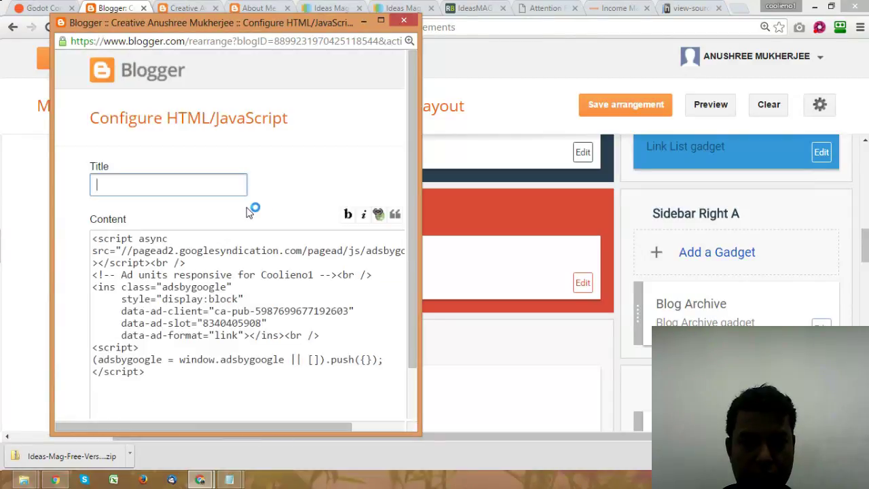
left_click(205, 303)
key("ctrl+a")
key("ctrl+v")
scroll(413, 271, "down", 1)
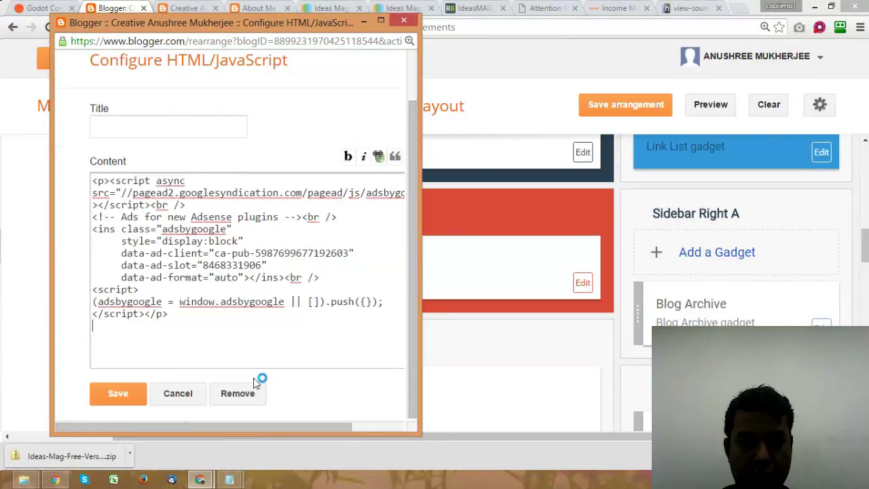
left_click(121, 393)
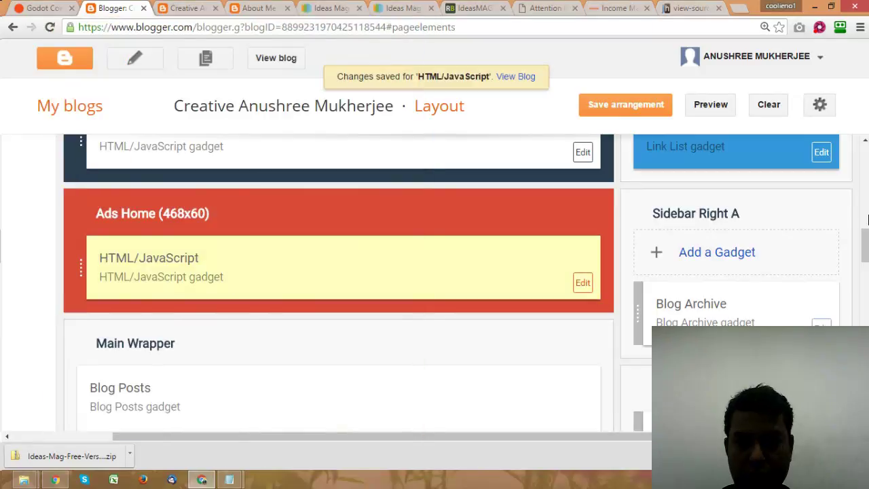
scroll(865, 250, "down", 3)
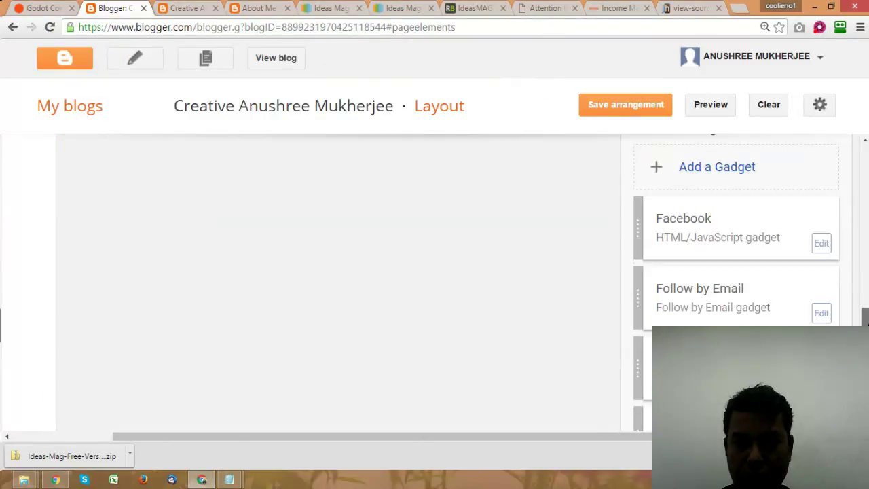
Step: Replace the Advertising gadget's code with the new AdSense code and save
left_click(825, 279)
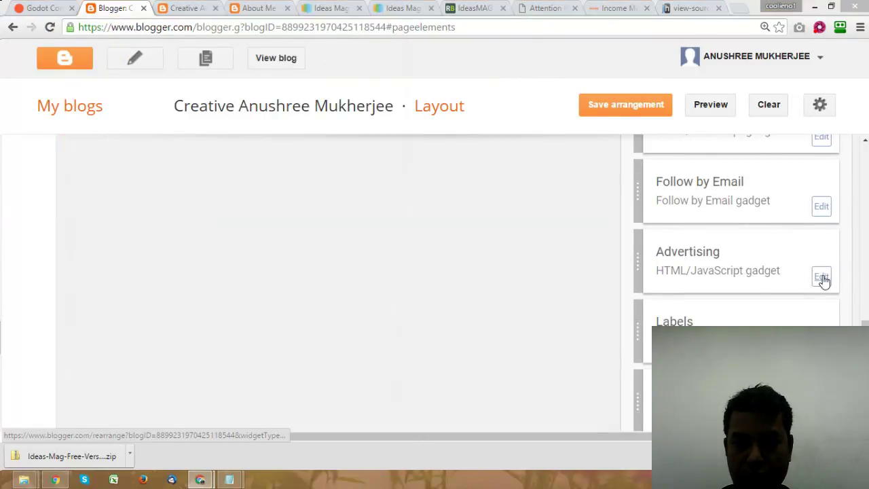
left_click(174, 275)
key("ctrl+a")
key("ctrl+v")
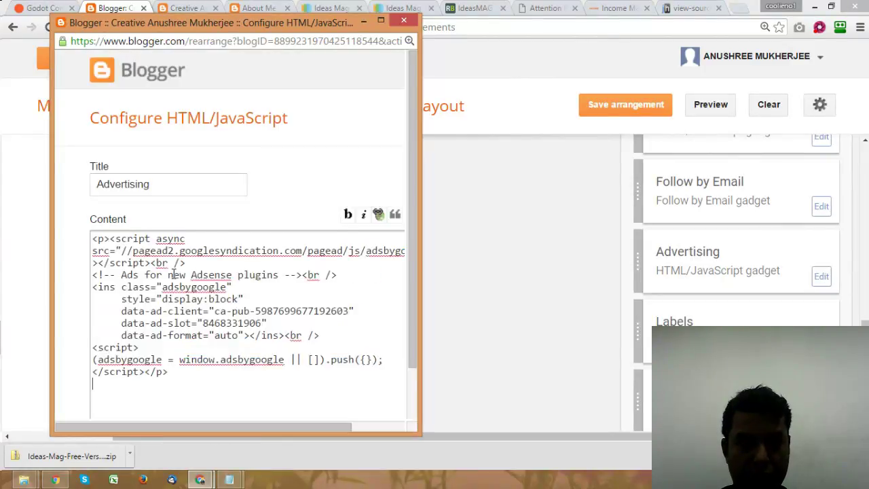
scroll(290, 272, "down", 2)
left_click(116, 393)
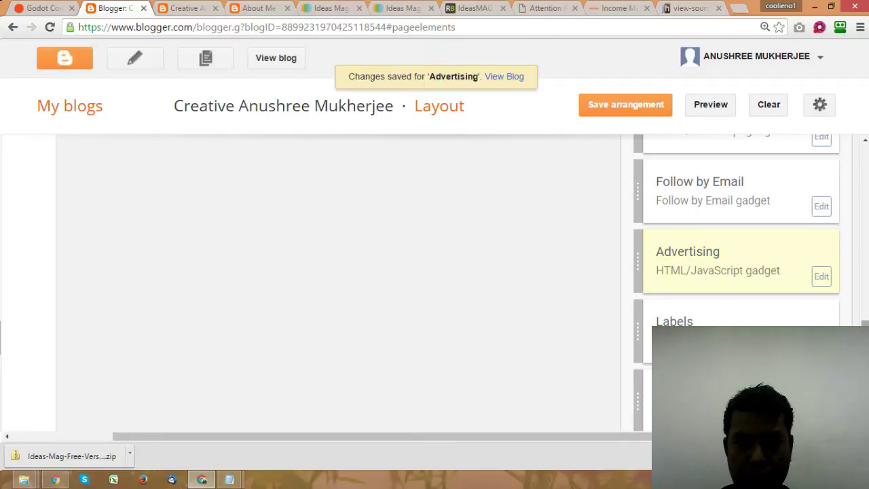
Step: Save the layout arrangement
scroll(866, 245, "up", 2)
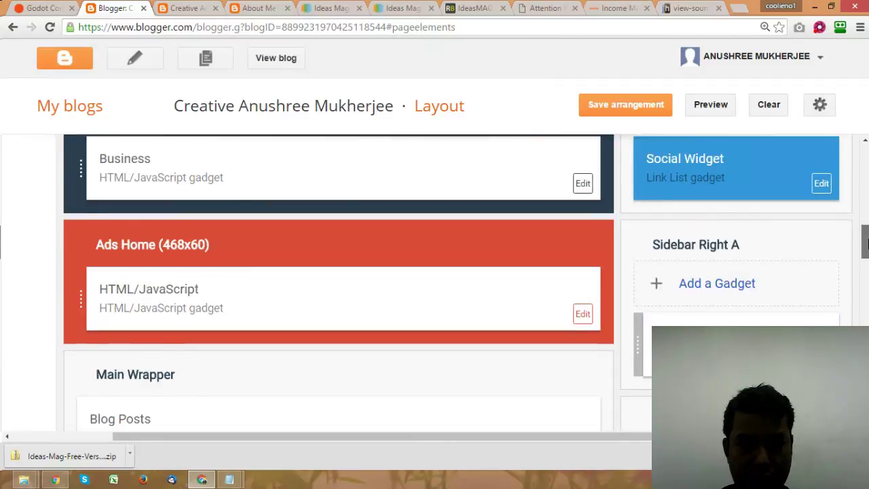
left_click_drag(865, 246, 865, 200)
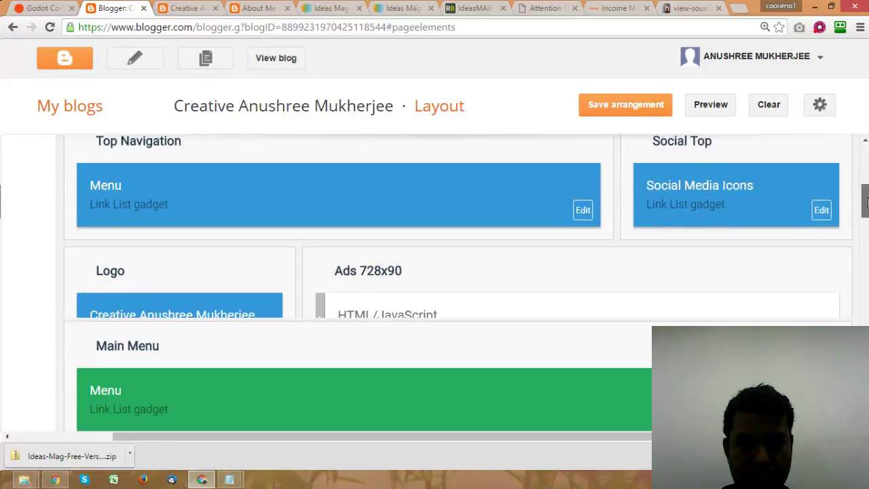
left_click(621, 108)
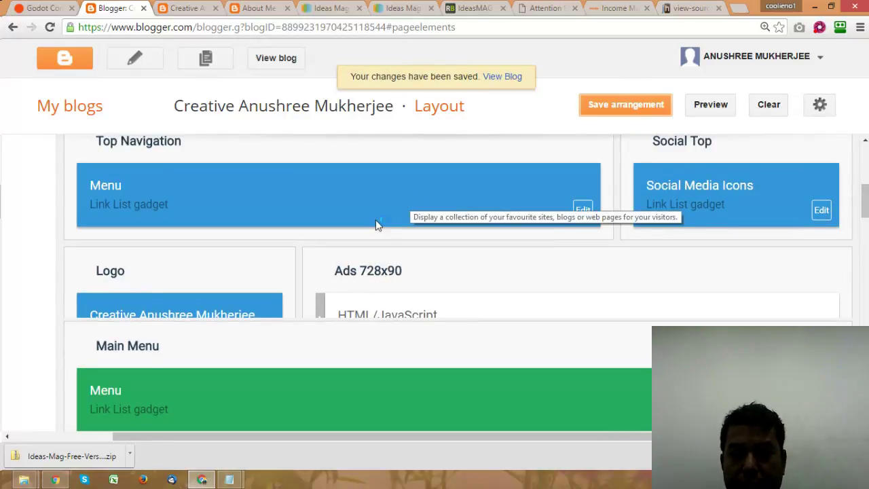
scroll(602, 210, "down", 3)
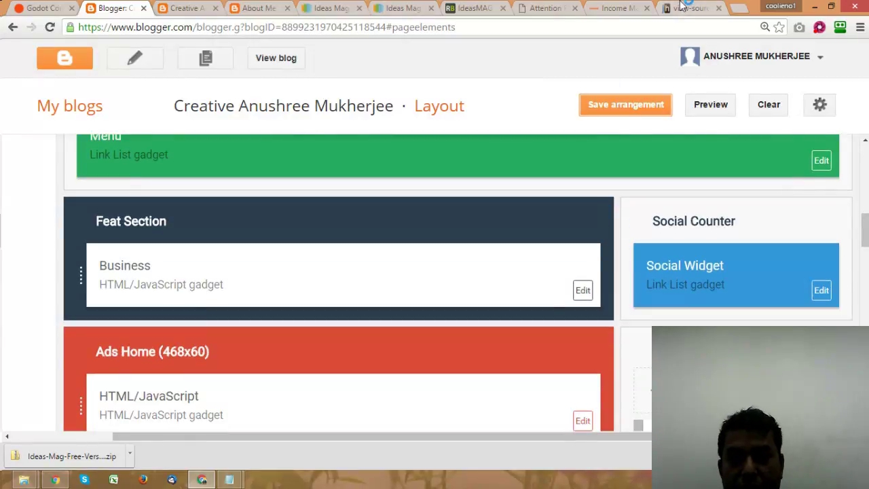
Step: Read the IdeasMag Social Top Configure Link List steps, then return to the About Me post
left_click(481, 6)
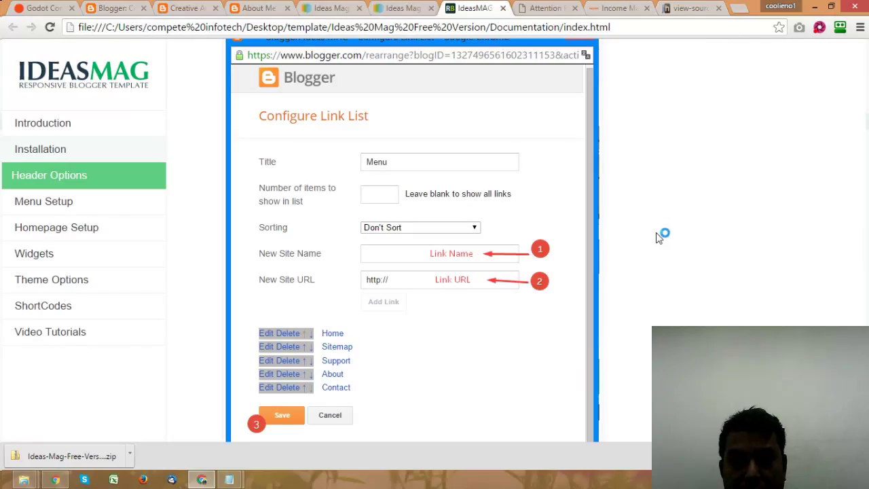
scroll(650, 214, "down", 5)
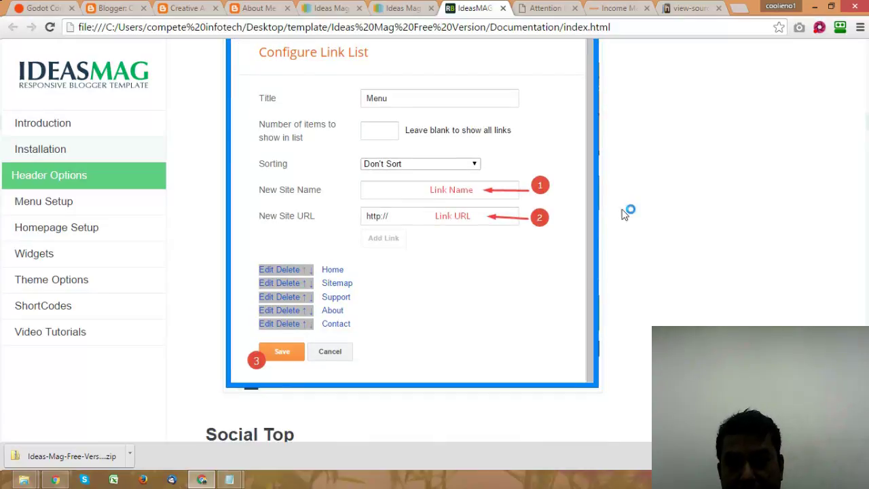
scroll(529, 232, "down", 4)
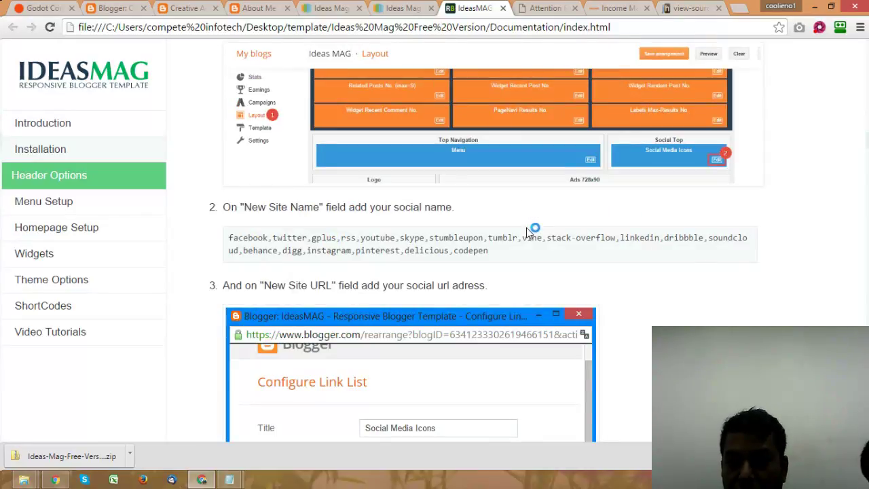
scroll(529, 232, "down", 2)
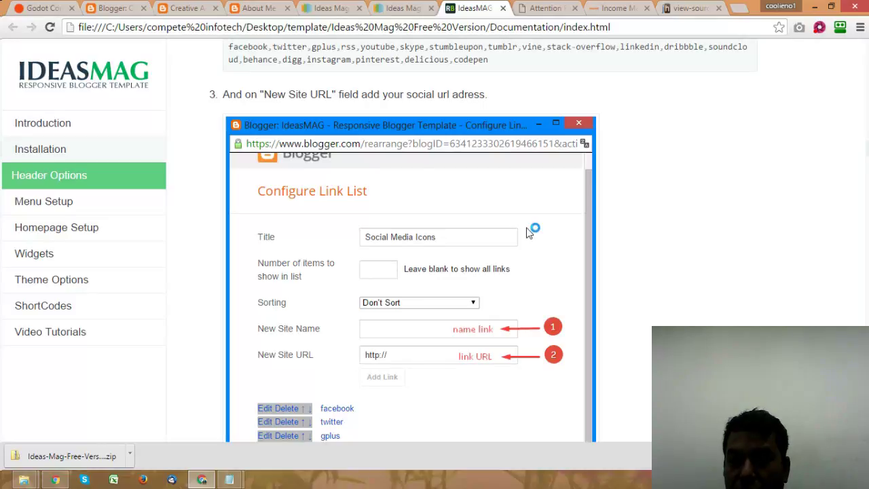
scroll(529, 232, "down", 2)
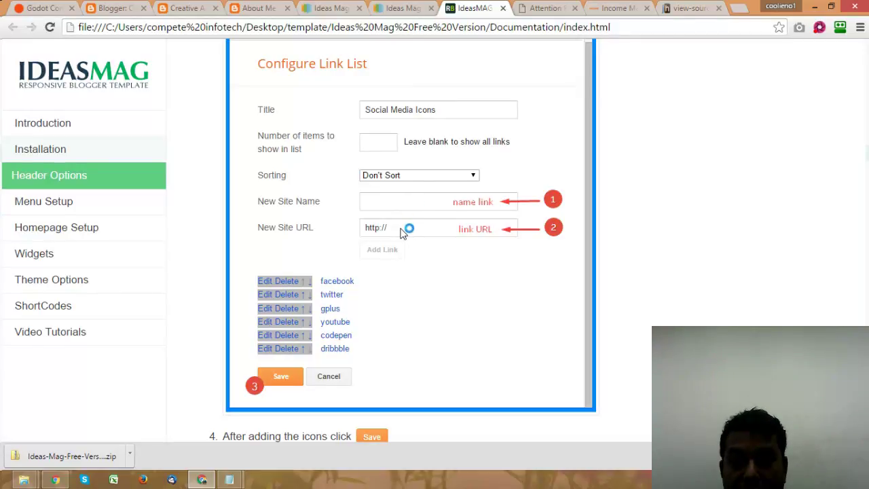
scroll(401, 233, "down", 4)
scroll(326, 270, "down", 2)
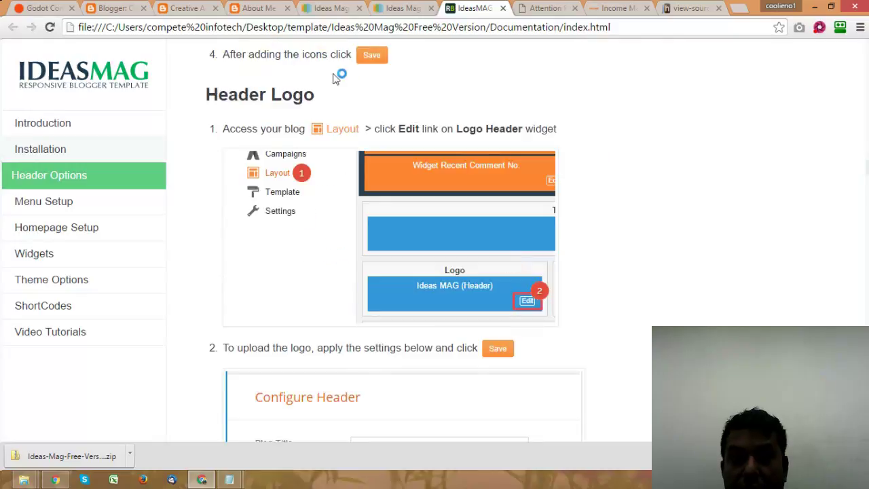
left_click(248, 9)
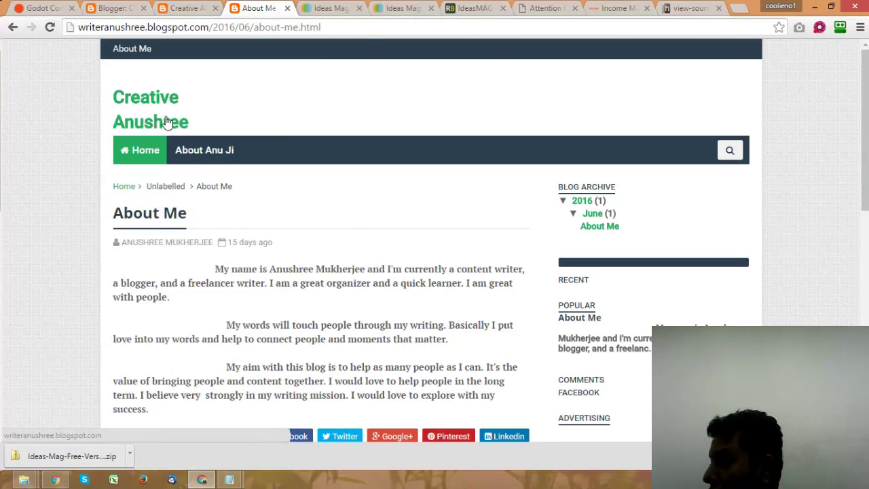
Step: Search Google for 'free logo maing websit' in a new tab
left_click(740, 10)
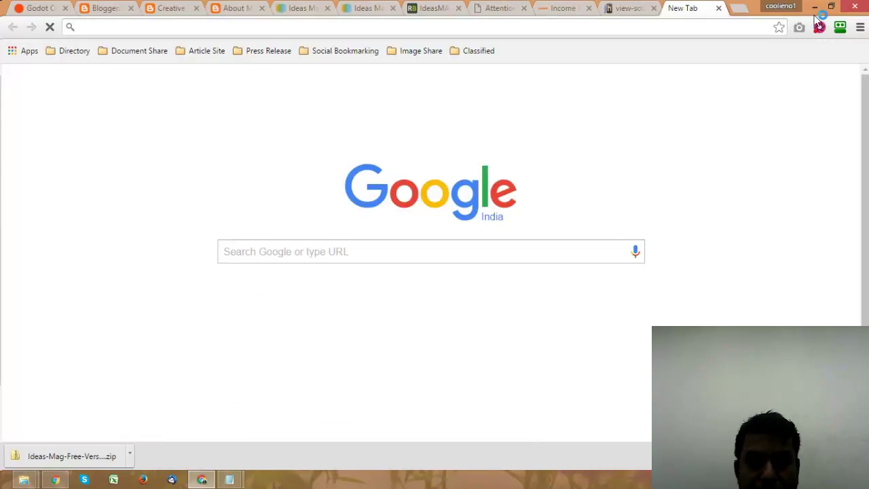
type("free logo")
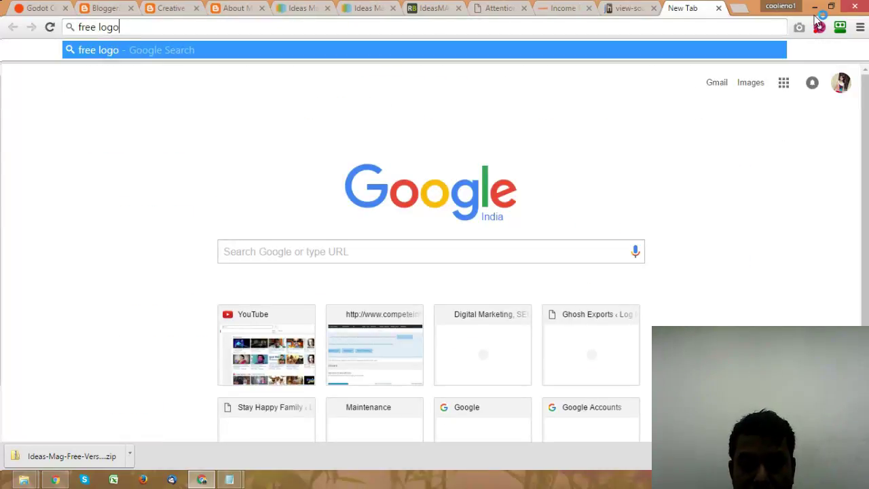
type(" maing websit")
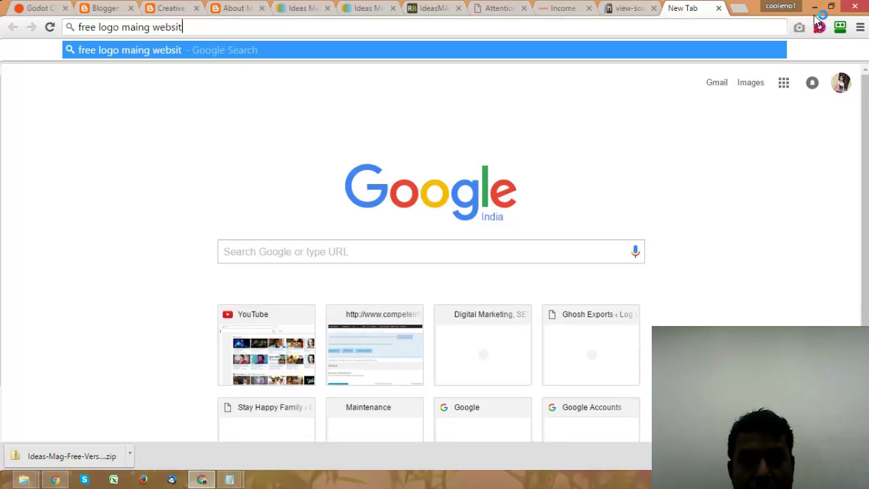
key("Return")
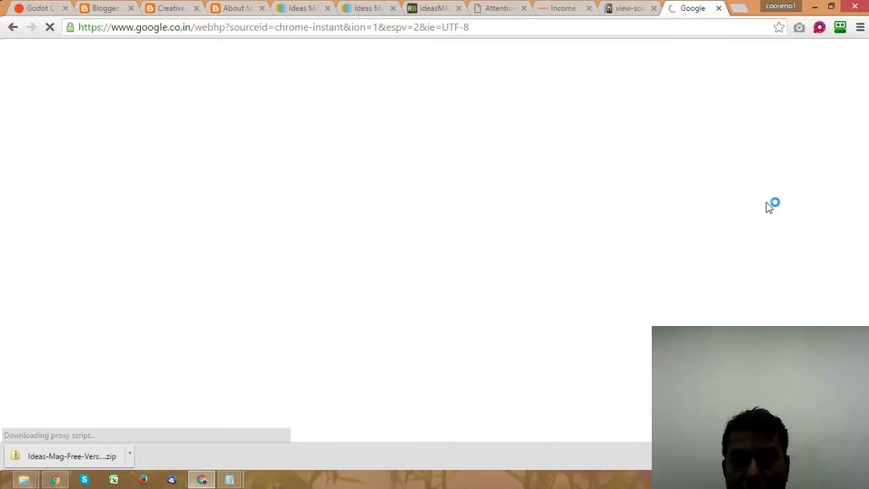
Step: Return to the blog's About Me page
left_click(635, 8)
left_click(688, 8)
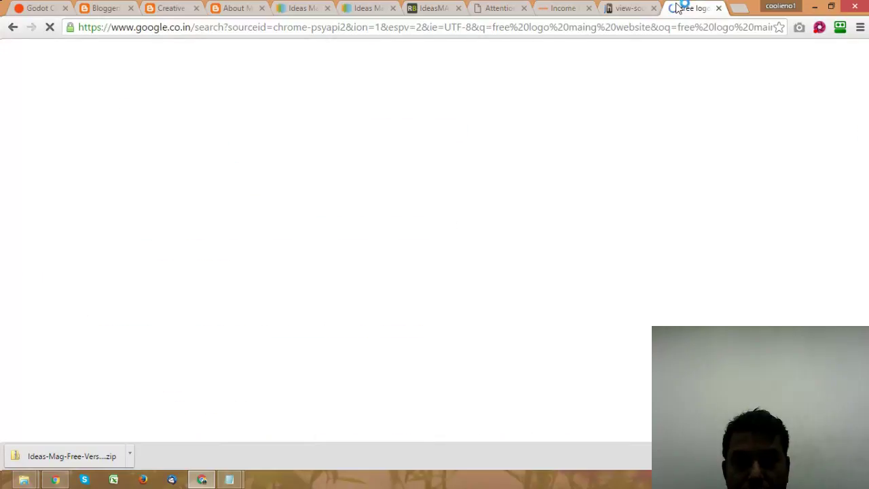
left_click(235, 9)
Step: Reload the blog homepage and scroll through it to check that the ads appear
scroll(380, 207, "down", 5)
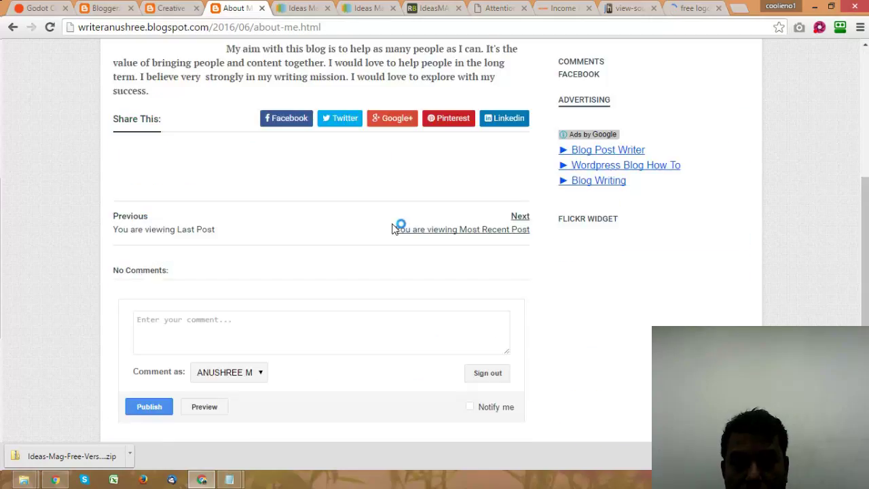
scroll(398, 227, "down", 2)
key("F5")
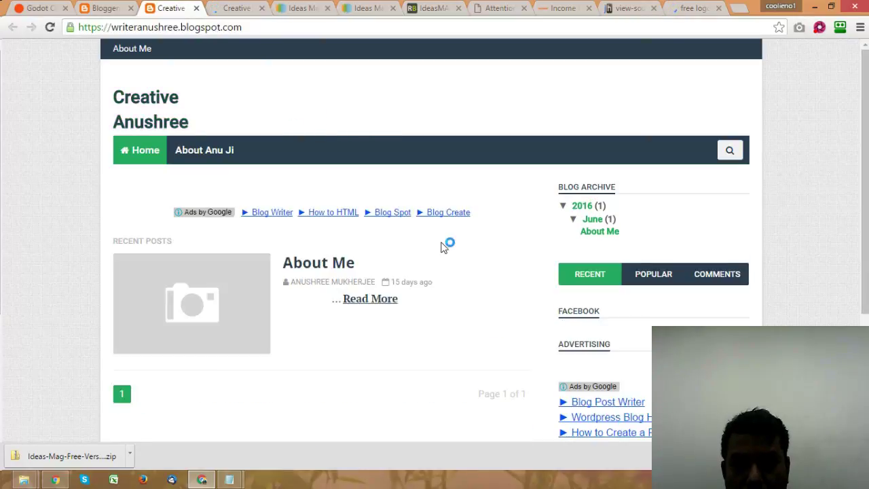
scroll(443, 246, "down", 2)
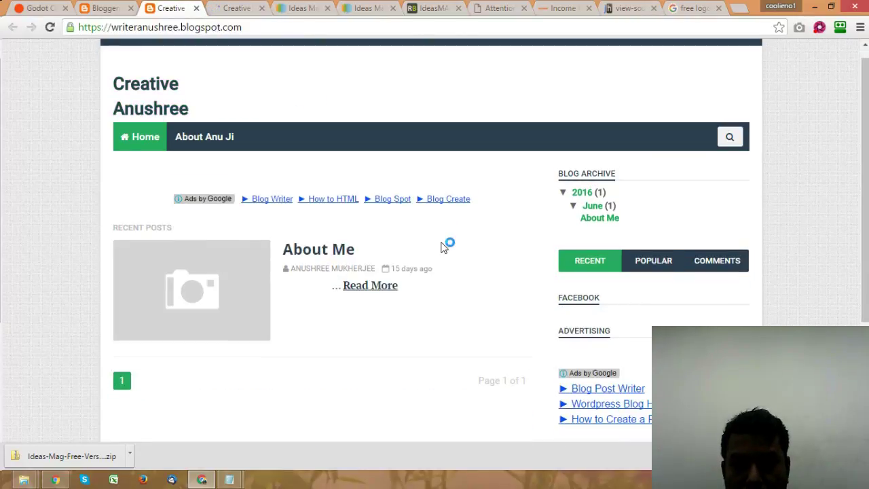
scroll(441, 246, "down", 1)
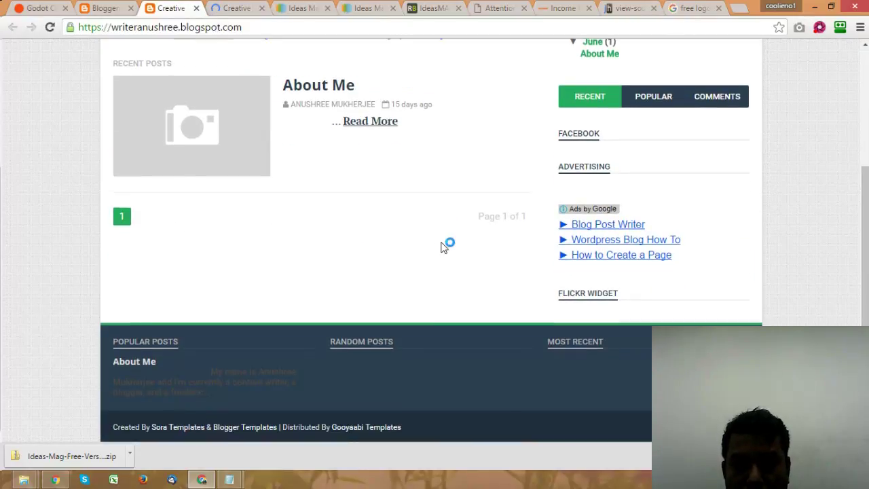
scroll(443, 246, "up", 3)
Step: Re-run the logo search with the corrected spelling 'making', then return to the Income Mantra page source
left_click(699, 8)
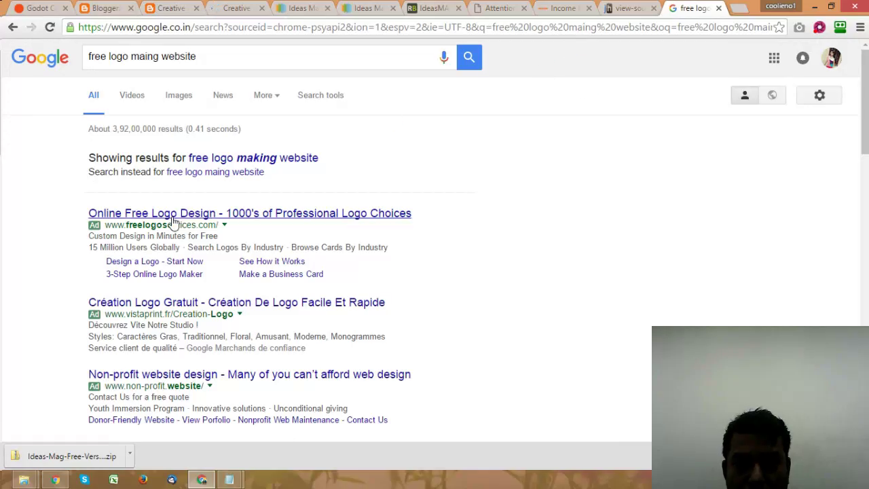
left_click(253, 153)
key("ctrl+shift+Tab")
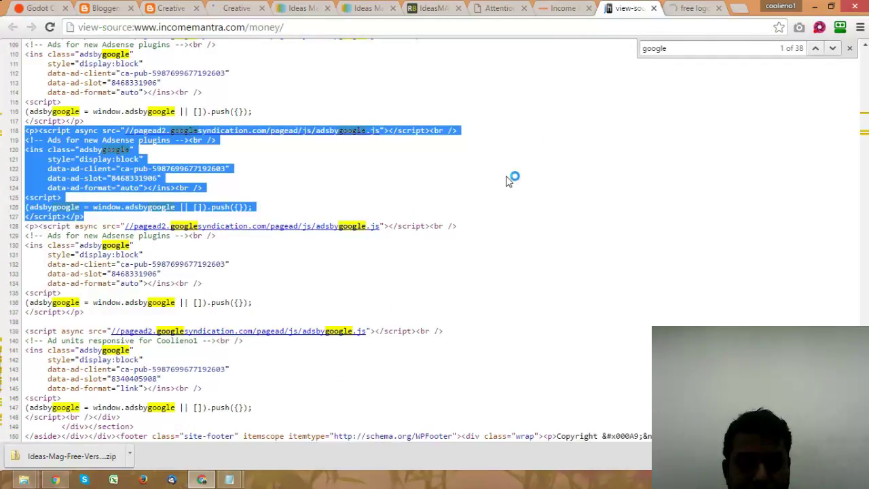
Step: Browse the rendered Income Mantra page to see its ad placements
scroll(489, 176, "up", 2)
scroll(522, 177, "up", 2)
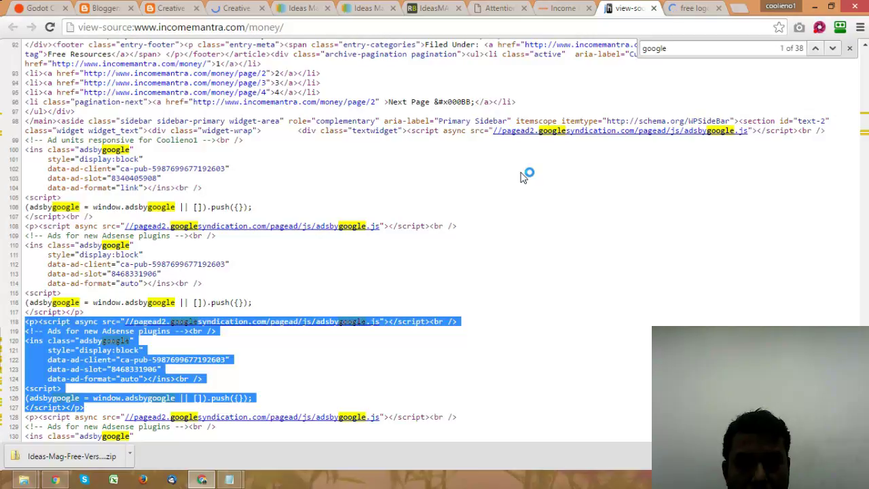
scroll(522, 177, "up", 2)
left_click(565, 7)
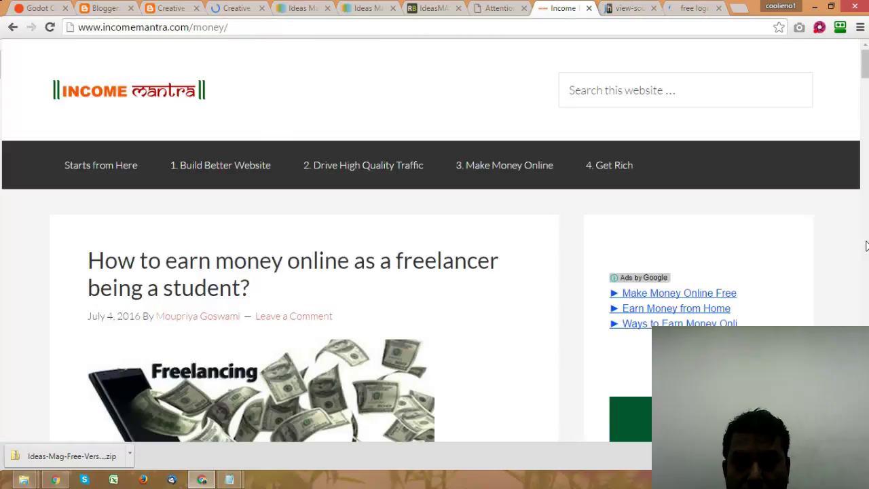
scroll(866, 246, "down", 9)
scroll(853, 246, "down", 10)
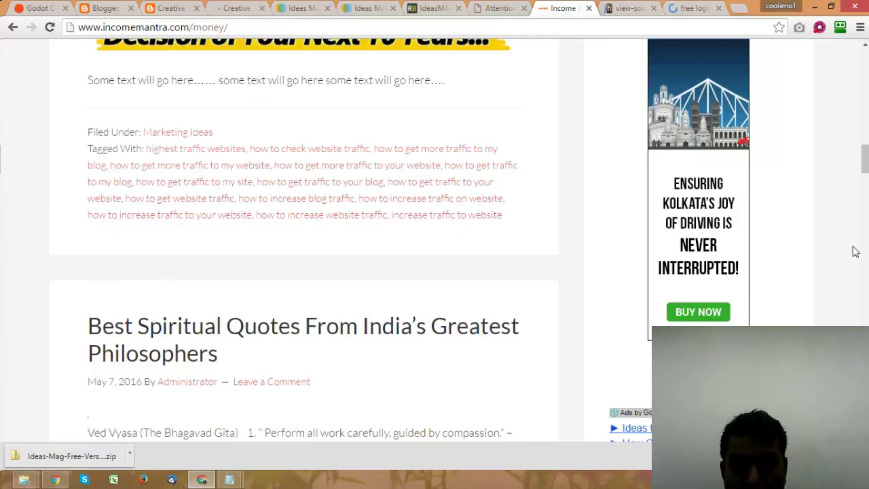
scroll(853, 252, "up", 4)
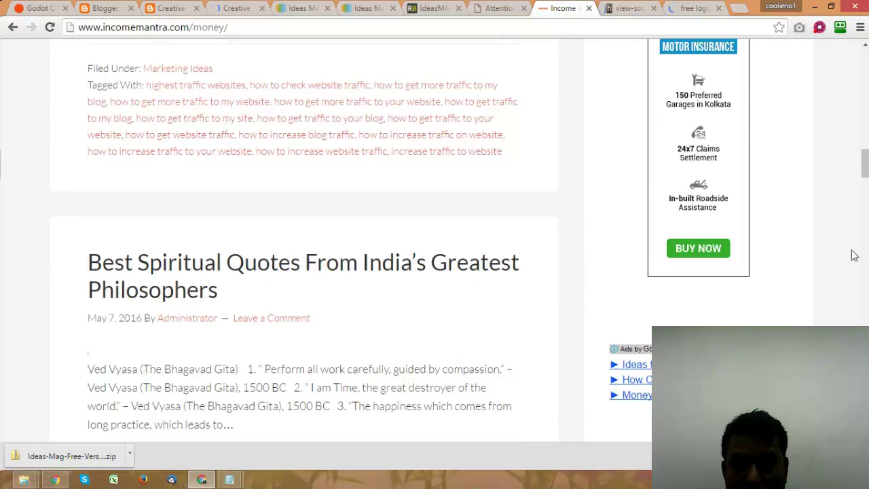
scroll(855, 256, "down", 10)
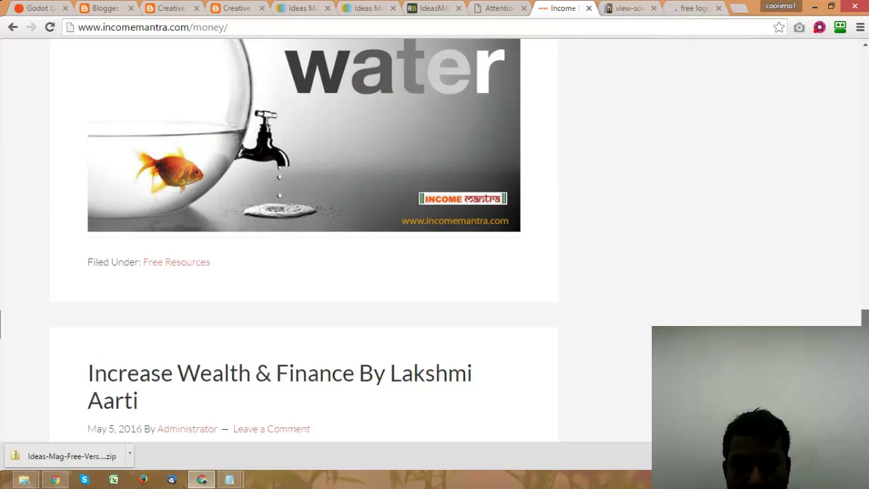
scroll(854, 256, "down", 8)
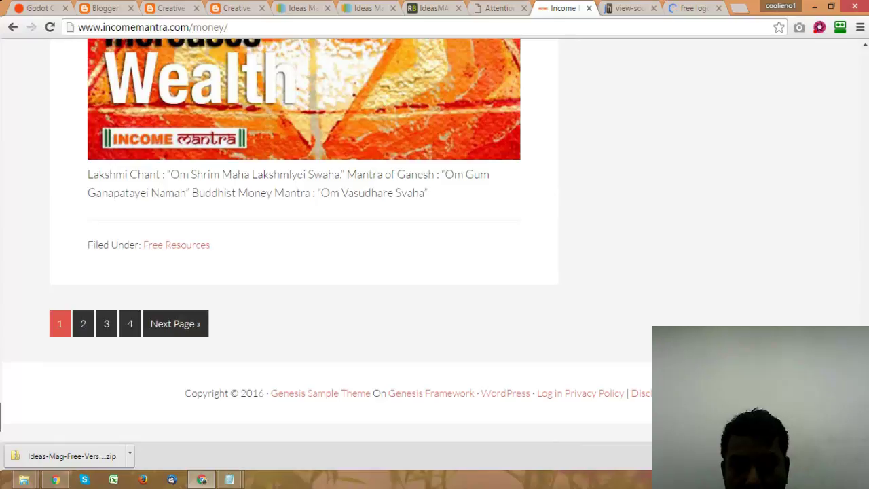
left_click_drag(864, 407, 865, 178)
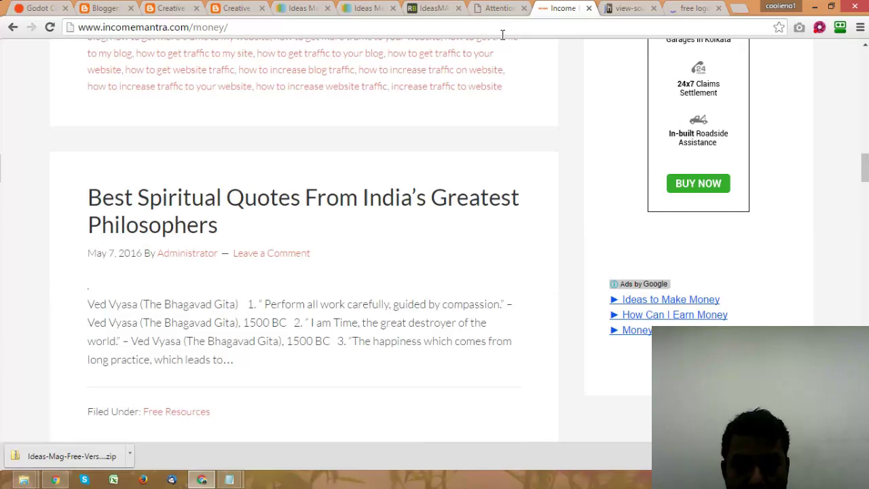
Step: Select and copy the two AdSense ad-unit code blocks (lines 108–128) in the page source
left_click(628, 8)
scroll(536, 277, "down", 3)
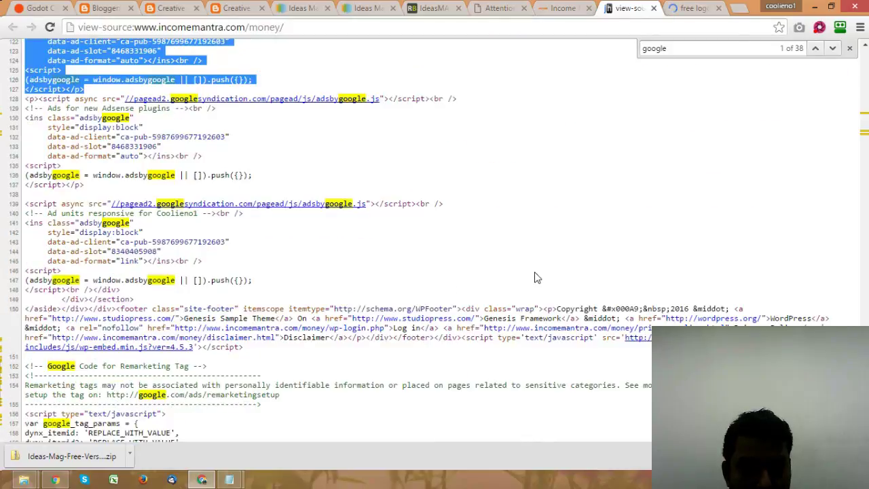
scroll(537, 279, "down", 4)
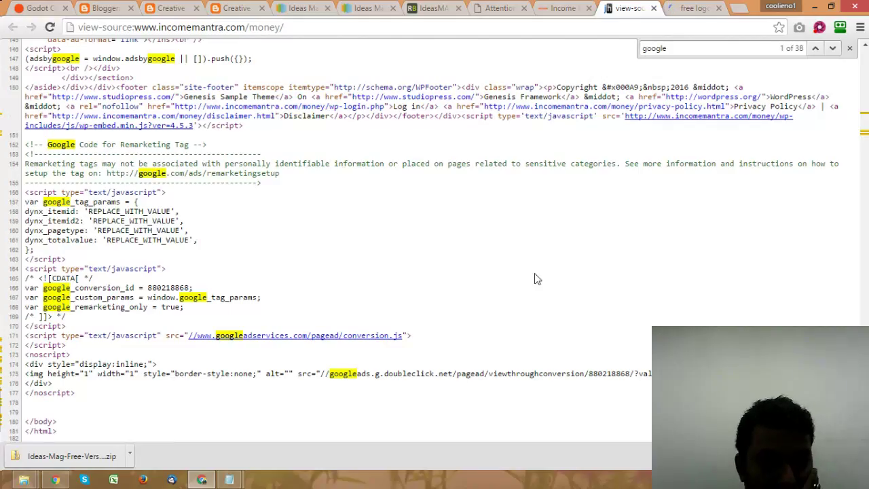
scroll(536, 279, "up", 3)
scroll(540, 275, "up", 3)
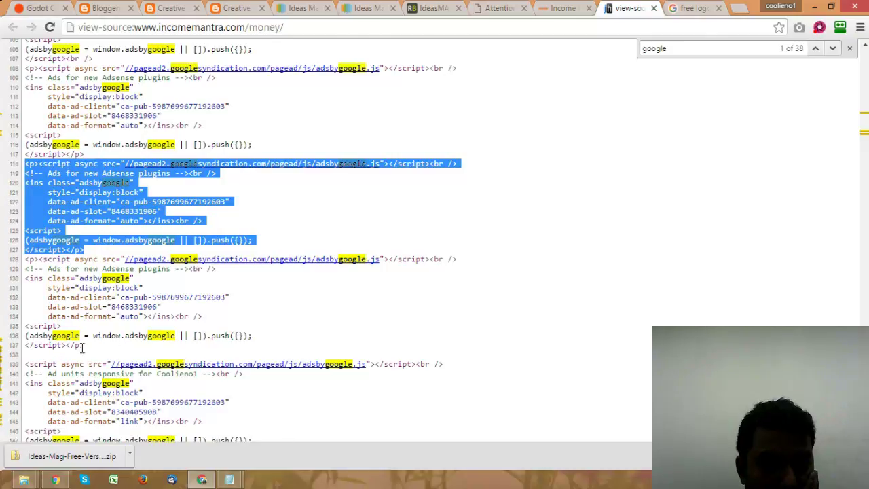
left_click(82, 347)
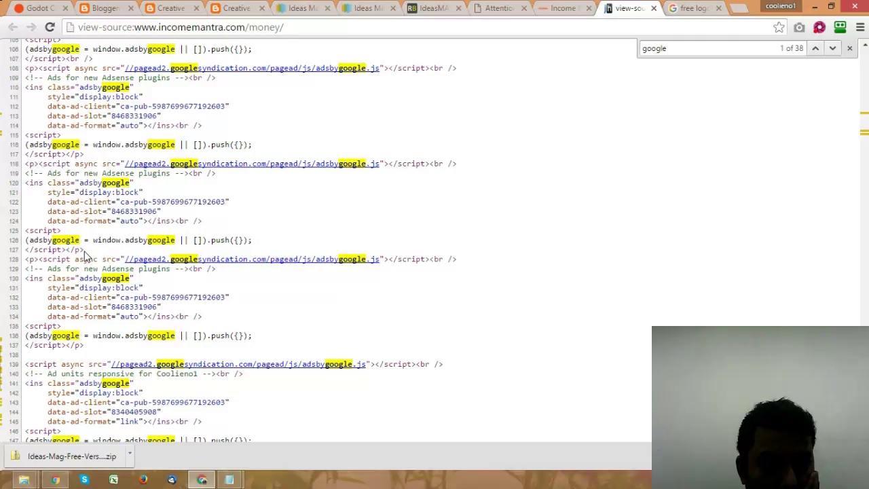
left_click_drag(84, 255, 25, 68)
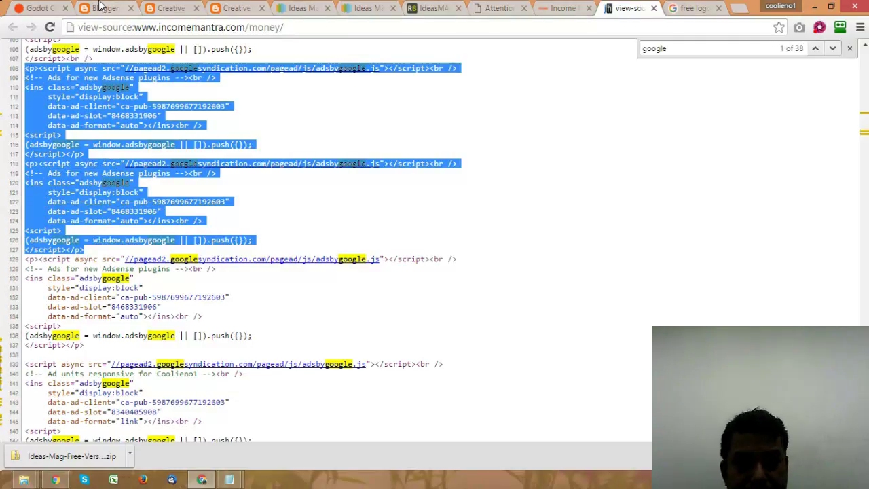
key("ctrl+2")
Step: Replace the Ads Home HTML/JavaScript gadget's code with the copied AdSense code and save it
scroll(468, 282, "down", 2)
left_click(581, 294)
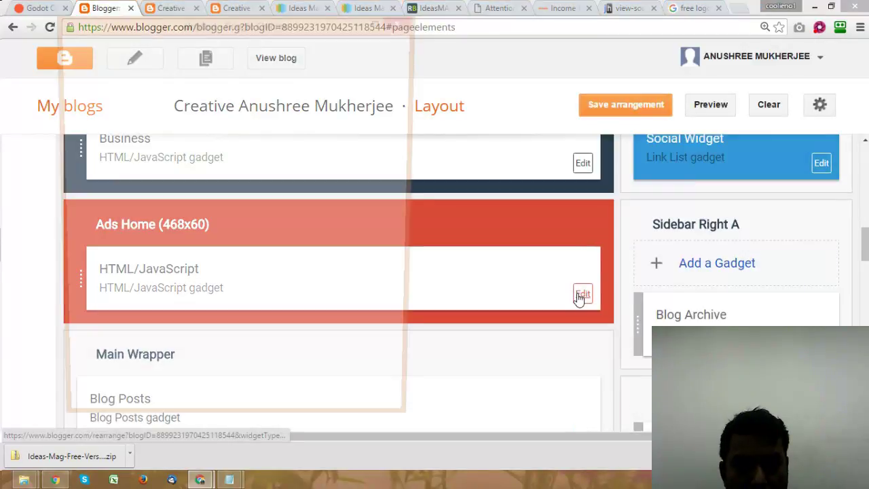
key("ctrl+a")
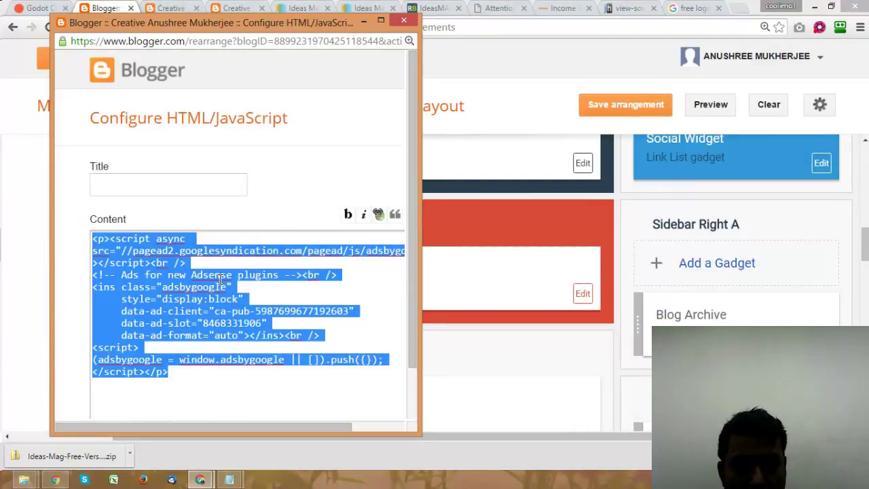
key("ctrl+v")
scroll(174, 380, "down", 2)
left_click(117, 393)
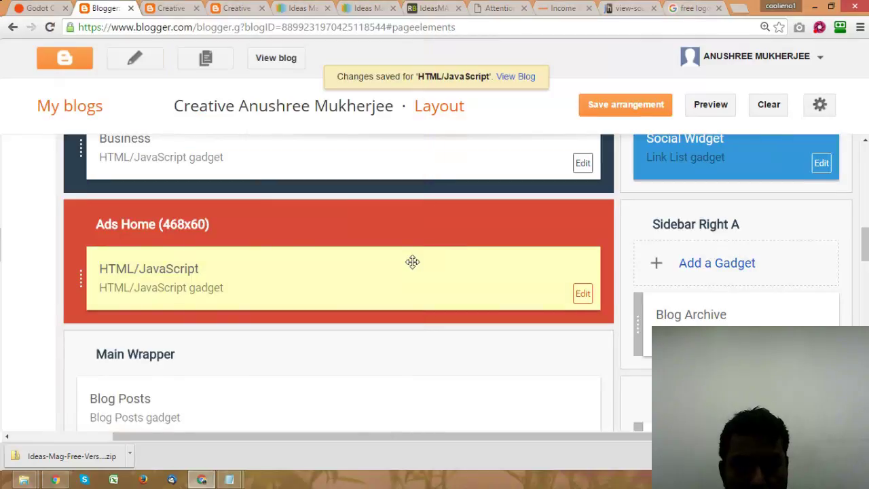
Step: Replace the Advertising sidebar gadget's code with the AdSense code and save it
scroll(412, 262, "up", 5)
scroll(498, 251, "down", 2)
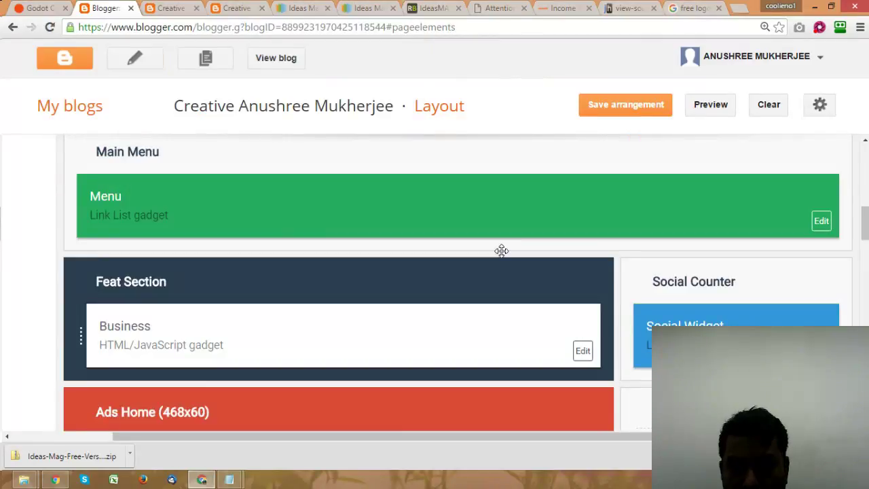
scroll(501, 251, "down", 10)
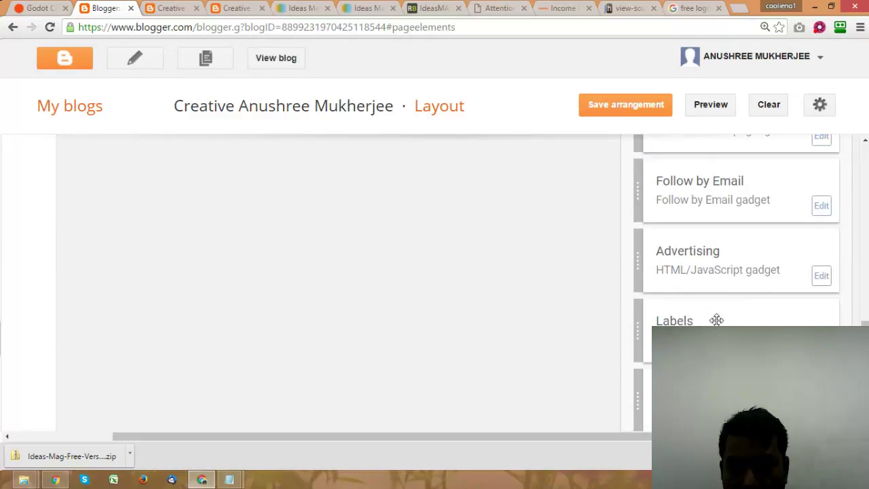
left_click(820, 276)
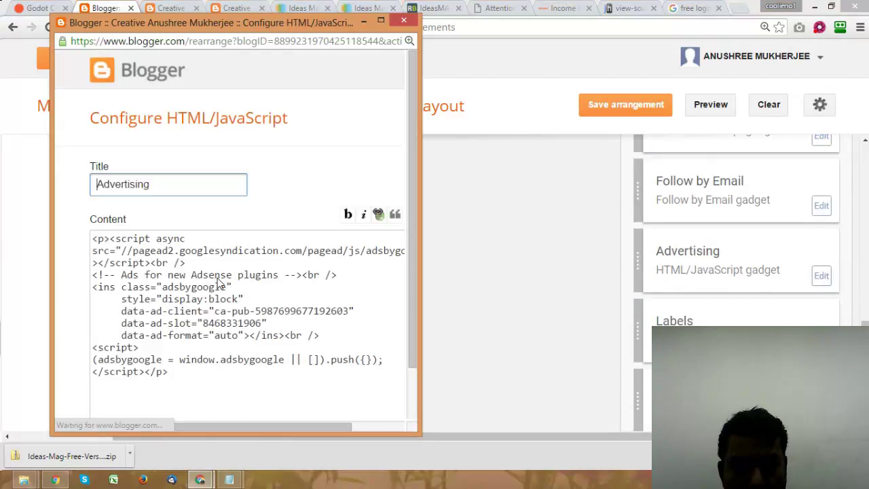
left_click(219, 282)
key("ctrl+a")
key("ctrl+v")
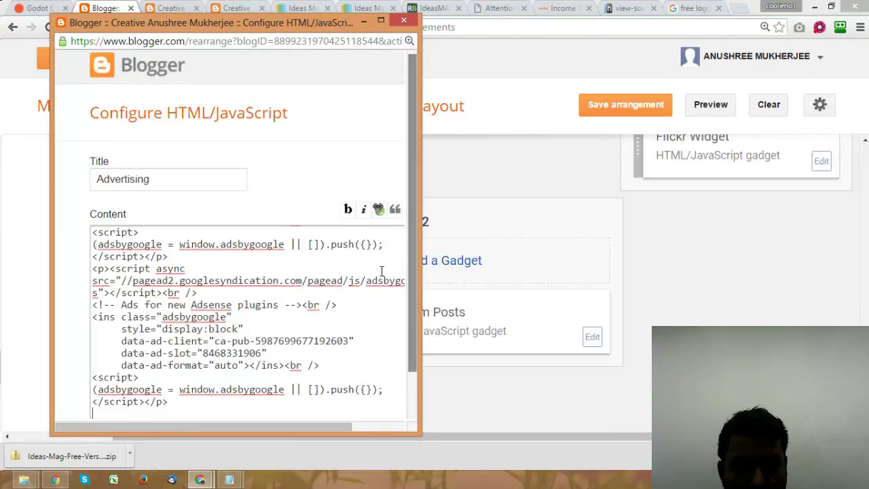
scroll(370, 268, "down", 2)
scroll(359, 262, "up", 2)
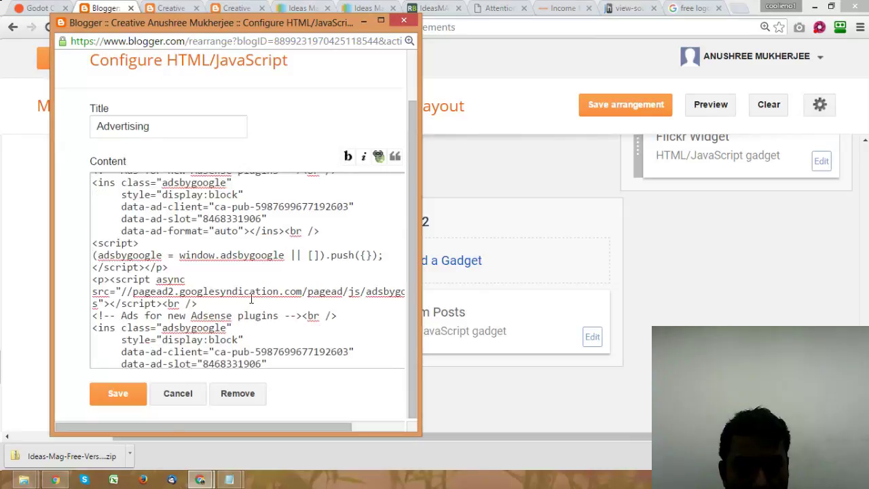
left_click(106, 406)
Step: Save the updated layout arrangement, then view the free logo search results
left_click(649, 111)
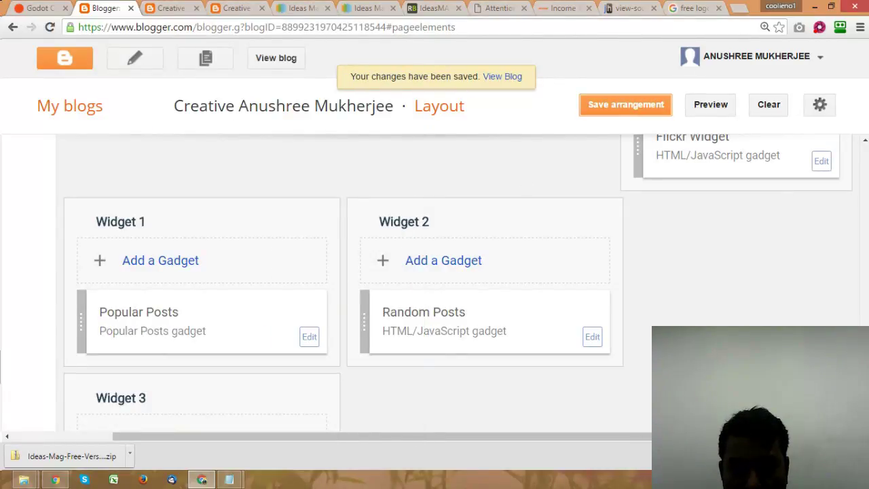
scroll(867, 233, "up", 10)
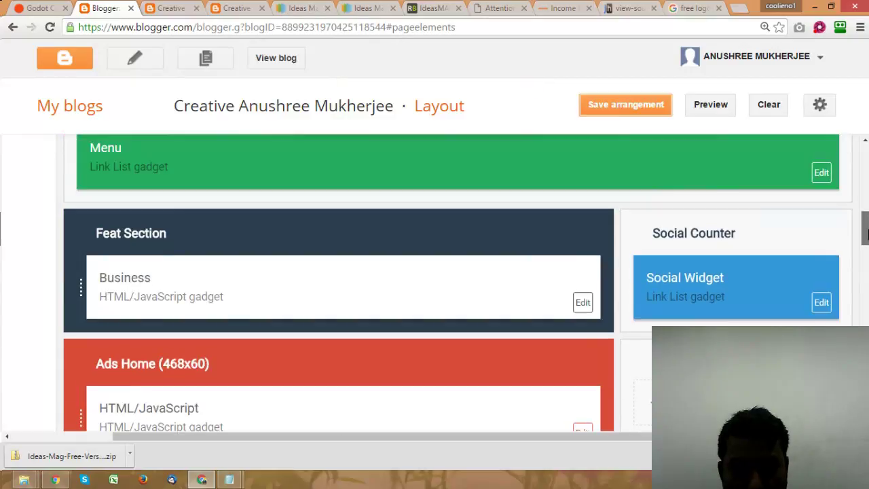
left_click_drag(867, 233, 867, 217)
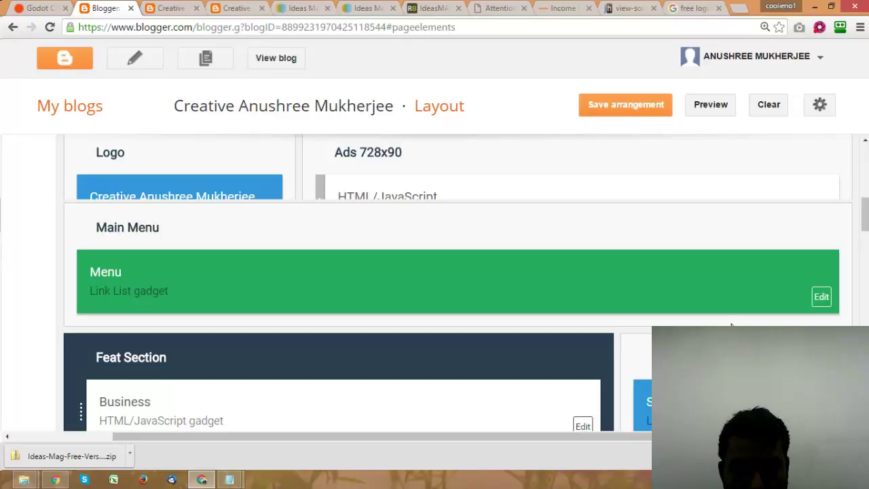
scroll(731, 327, "down", 5)
scroll(731, 327, "down", 5)
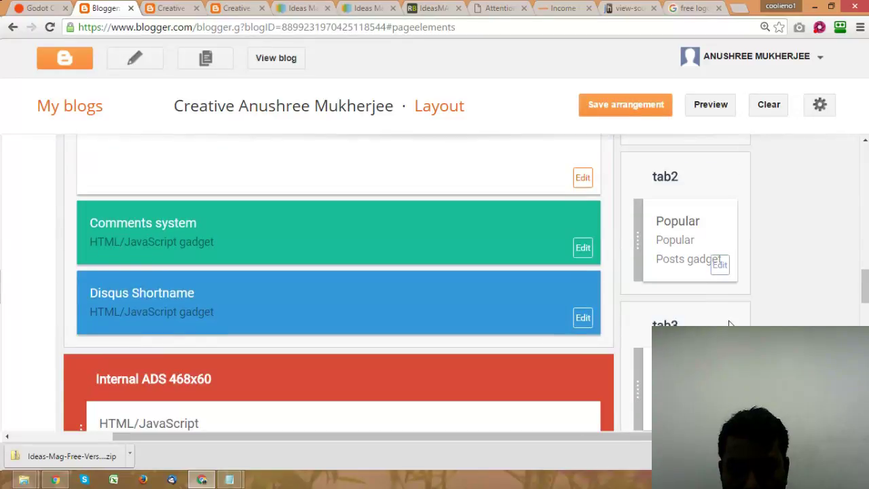
scroll(729, 326, "down", 5)
scroll(729, 320, "down", 5)
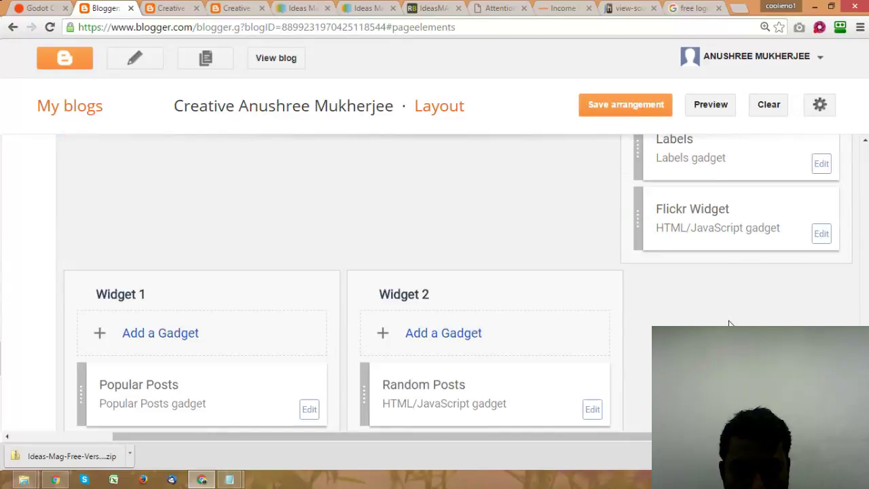
scroll(730, 323, "up", 3)
scroll(728, 320, "up", 4)
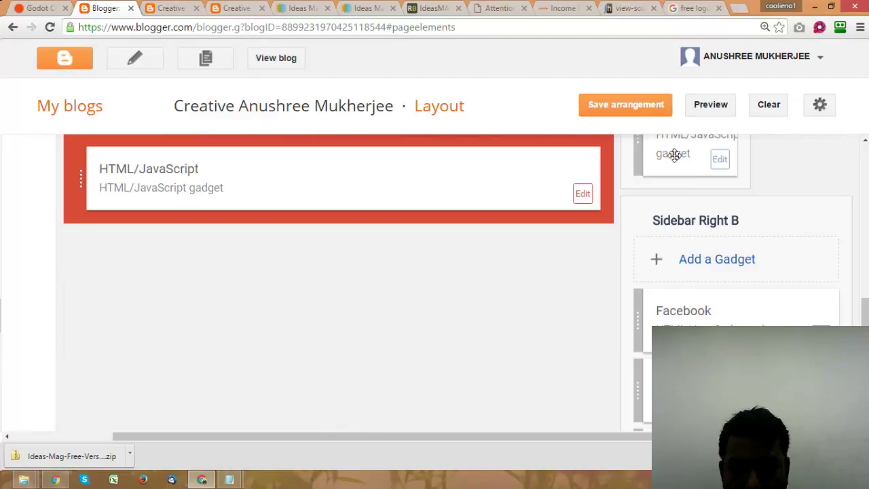
left_click(641, 105)
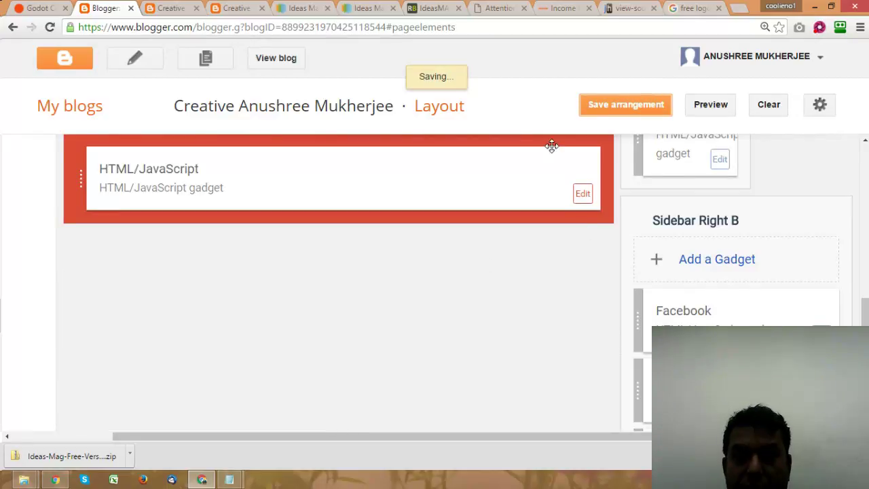
left_click(686, 9)
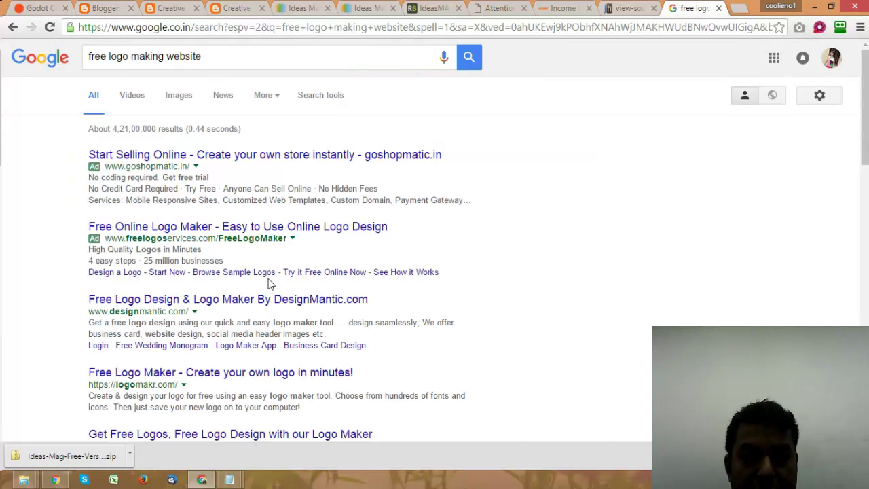
Step: Open the DesignMantic and Logomakr results in new tabs and view DesignMantic
scroll(269, 283, "down", 1)
right_click(266, 239)
left_click(297, 248)
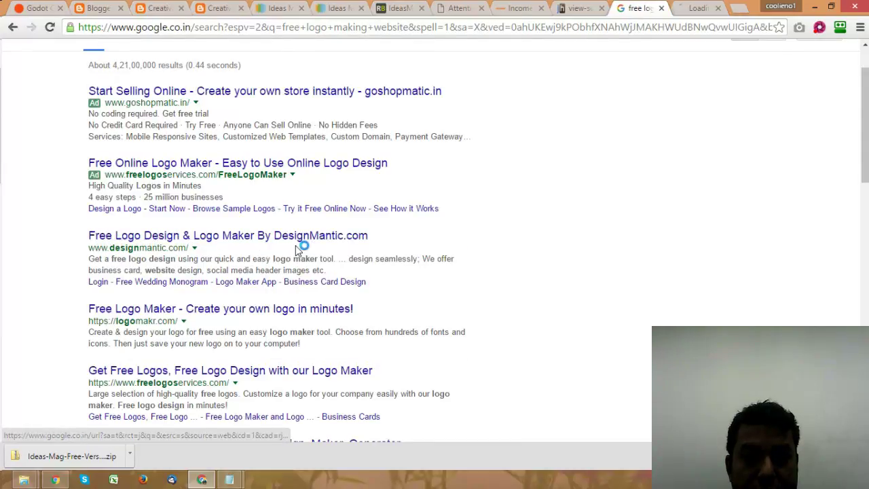
scroll(296, 245, "down", 1)
right_click(237, 244)
left_click(270, 253)
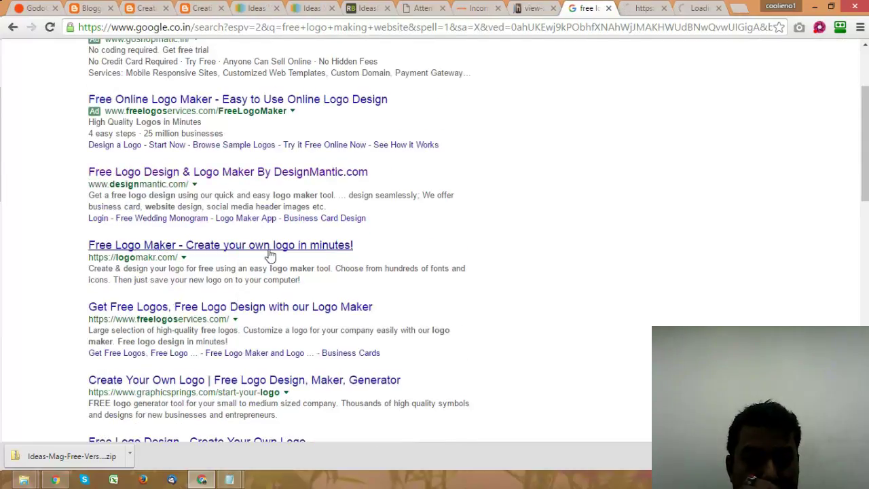
left_click(640, 9)
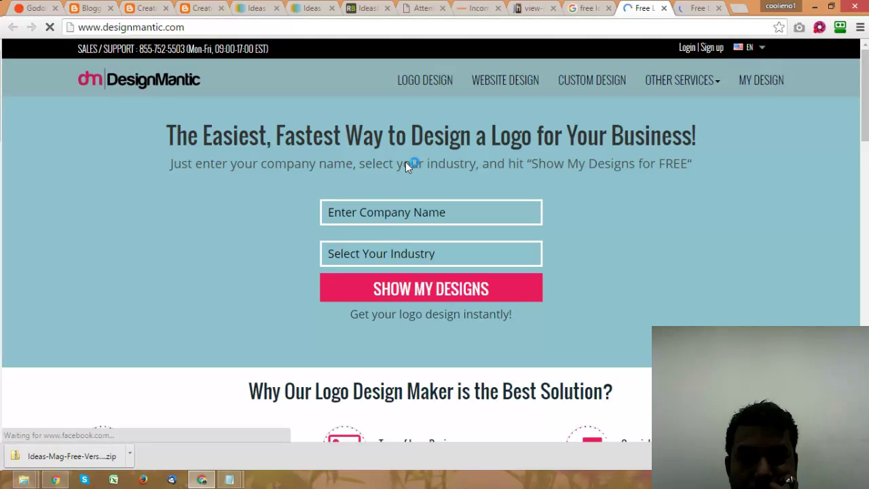
Step: On DesignMantic, request logos for the author's name prefixed with 'Writer', industry Research & Development
left_click(411, 214)
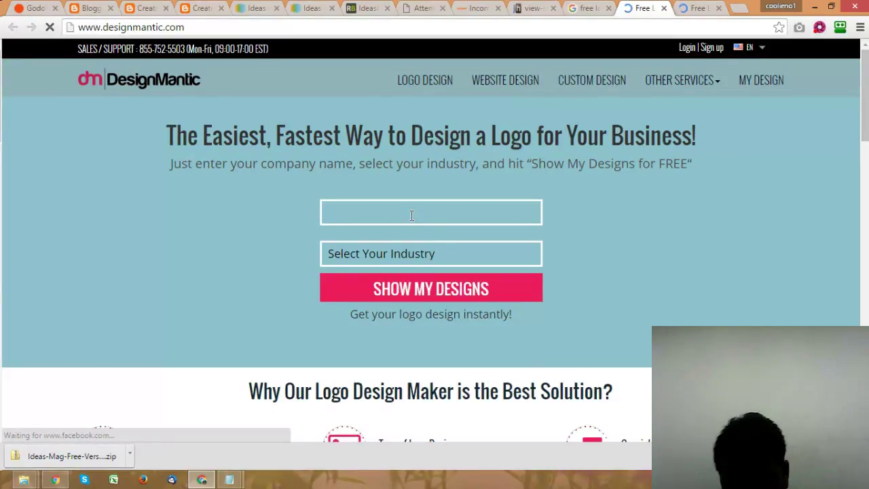
type("A")
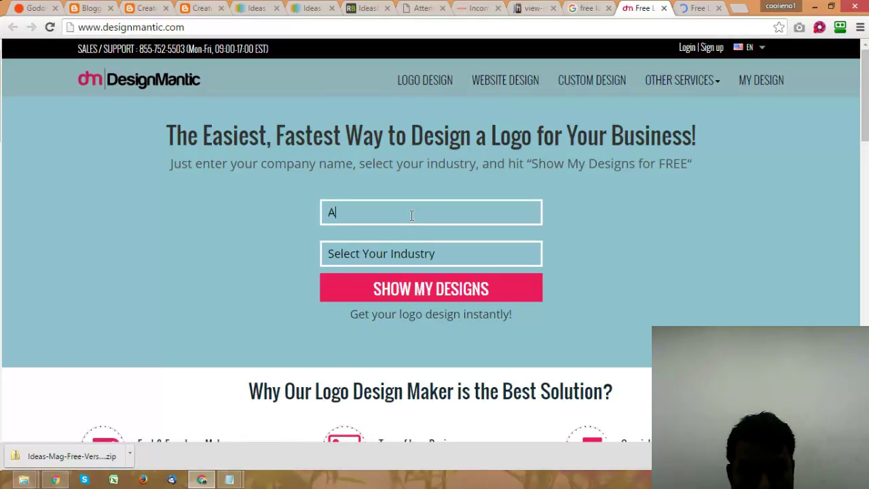
type("nu")
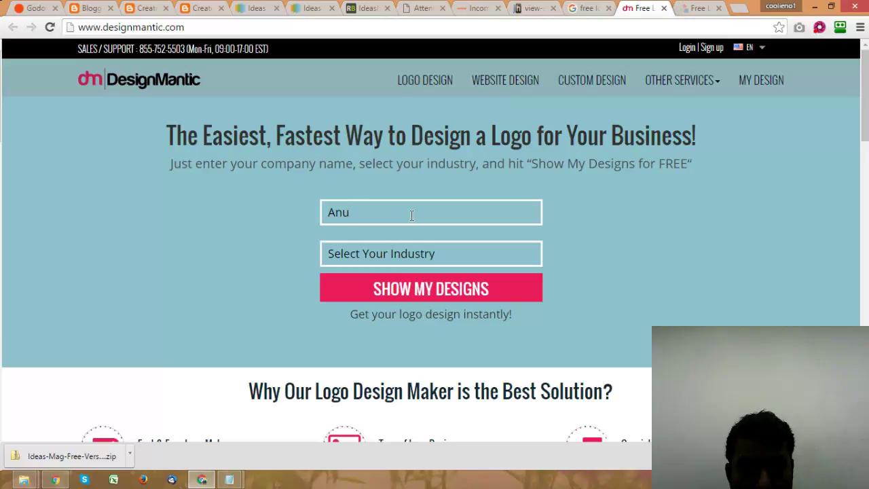
type("sree")
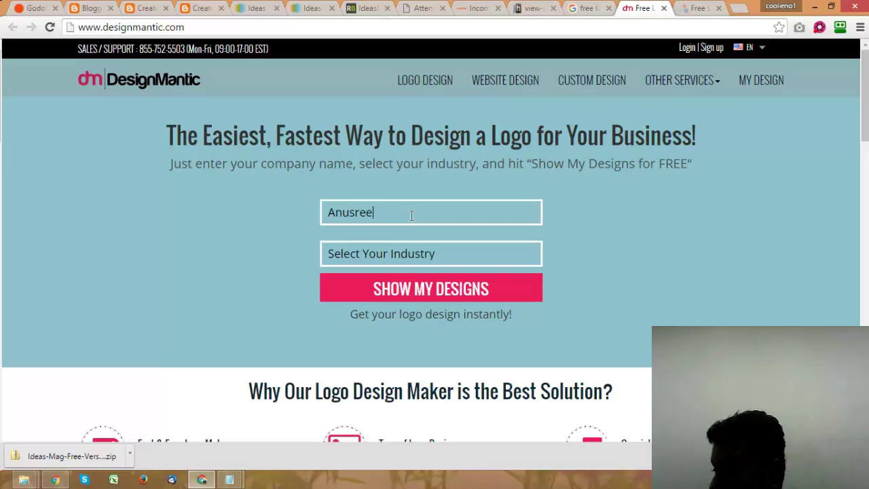
key("BackSpace")
key("BackSpace")
key("BackSpace")
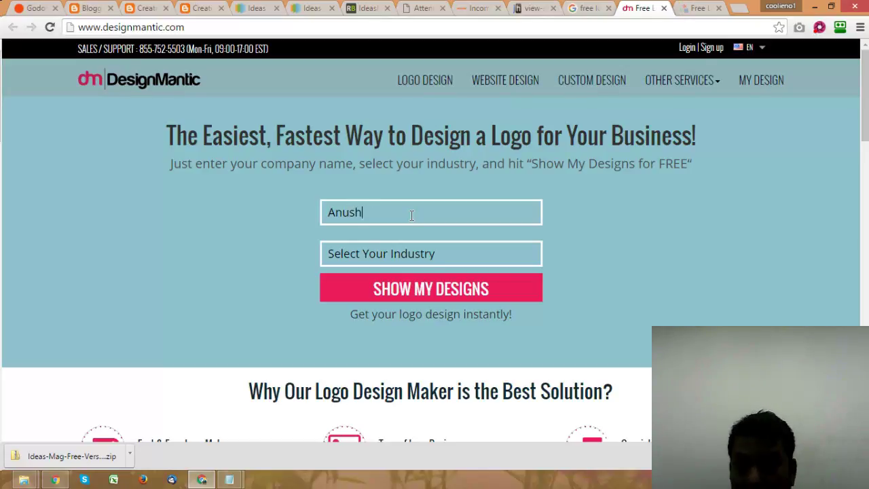
type("hree")
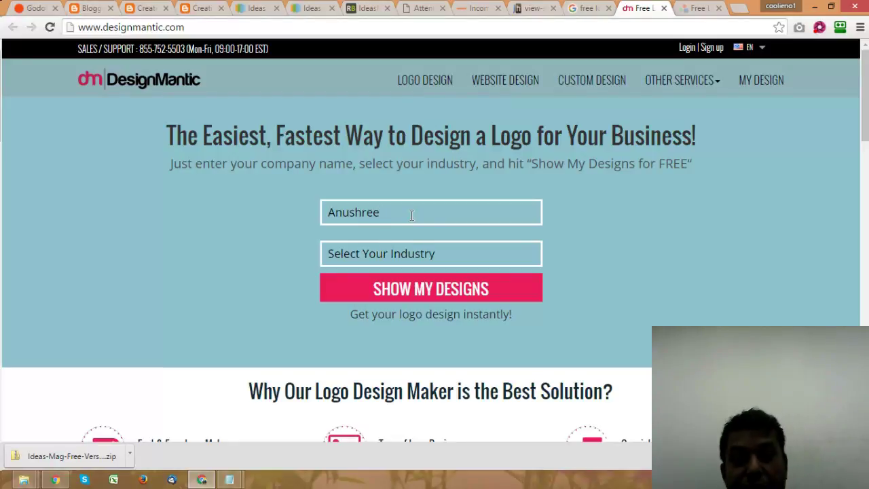
left_click(329, 212)
type("Miss")
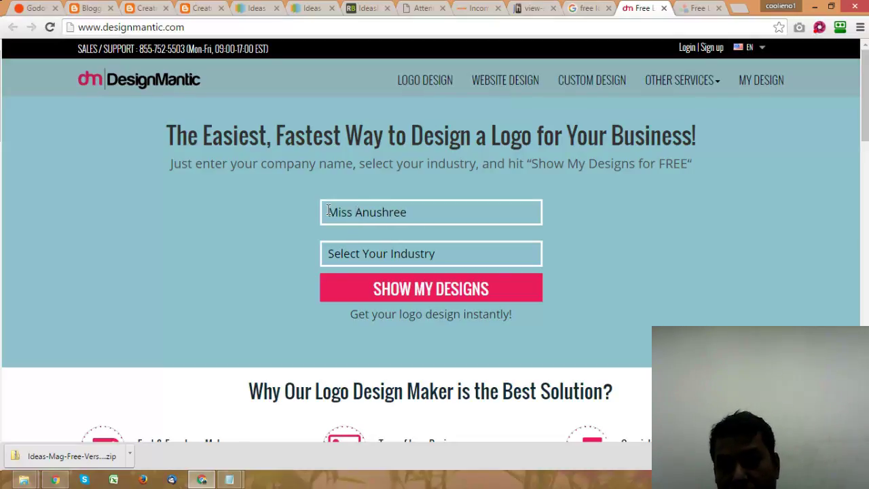
key("BackSpace")
key("BackSpace")
key("BackSpace")
key("BackSpace")
key("BackSpace")
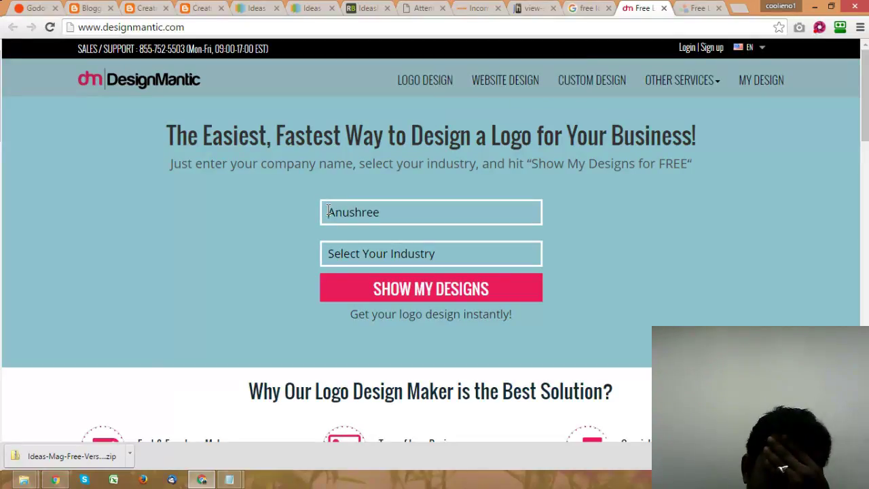
type("iter")
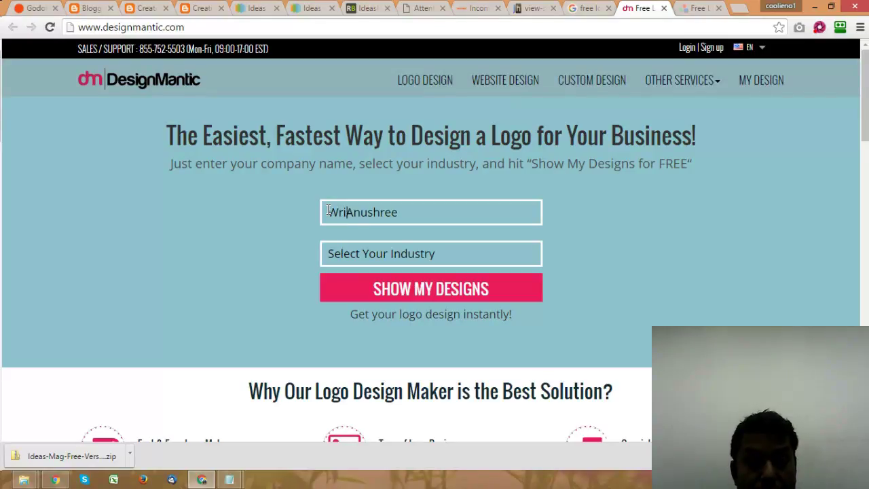
left_click(367, 258)
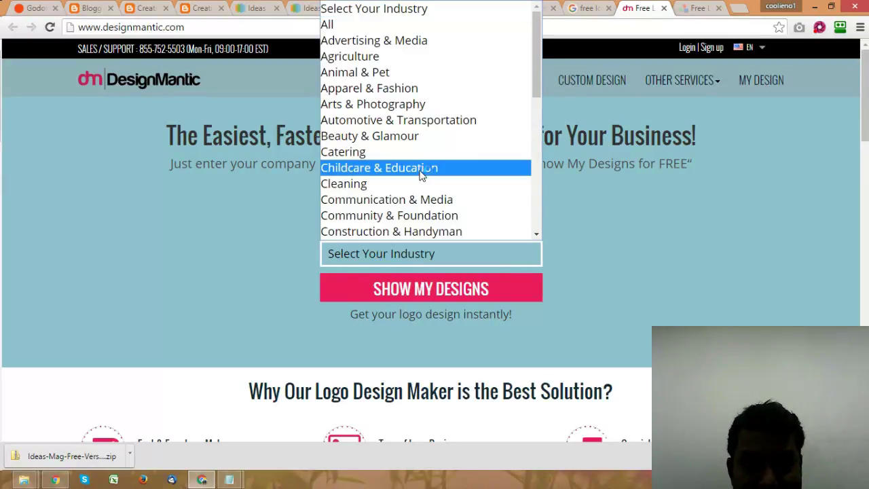
scroll(421, 174, "down", 5)
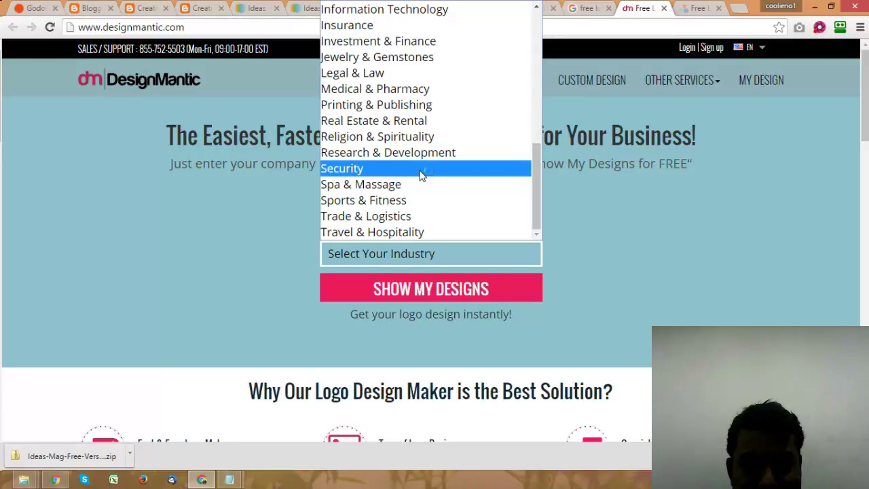
left_click(419, 152)
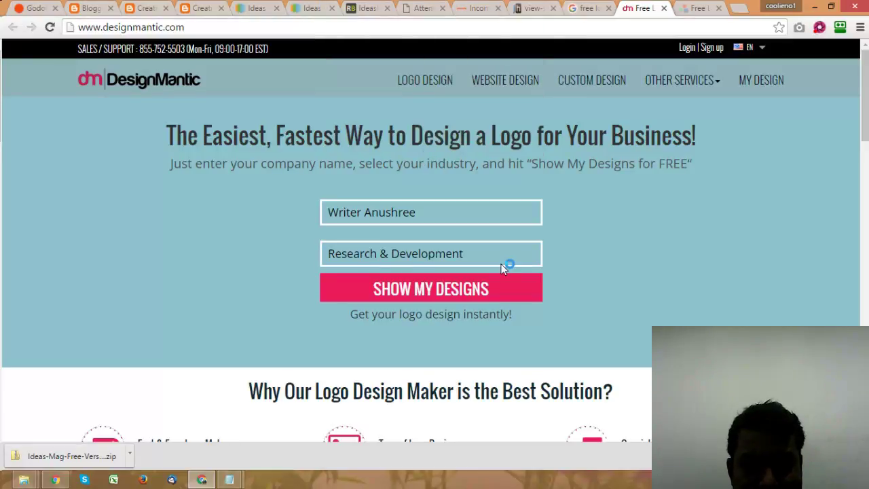
left_click(446, 291)
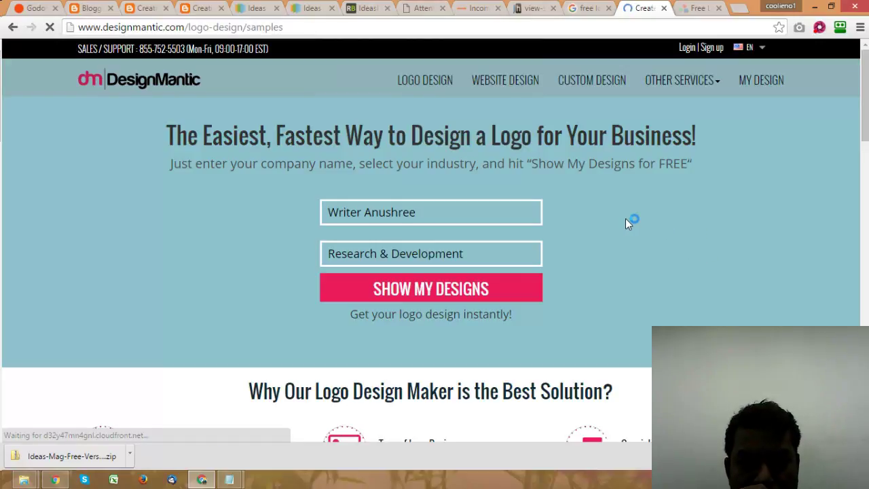
Step: Try adding a text box on Logomakr, then close the Logomakr tab
left_click(700, 8)
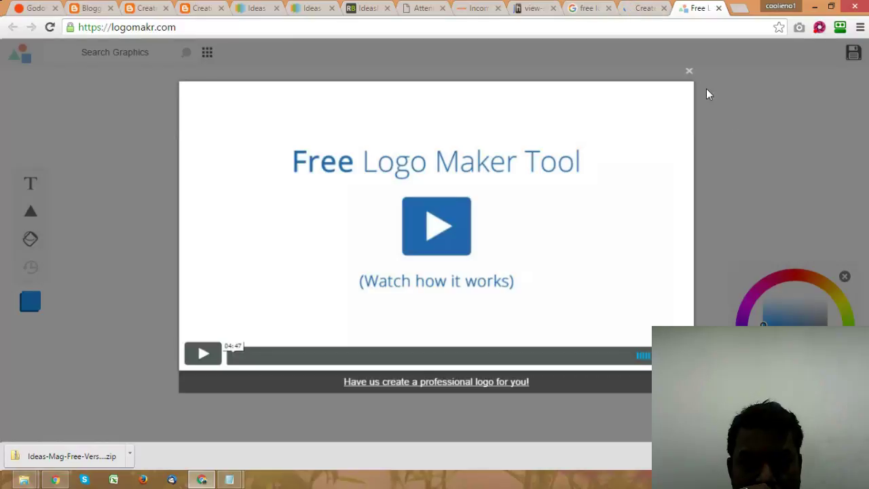
left_click(688, 73)
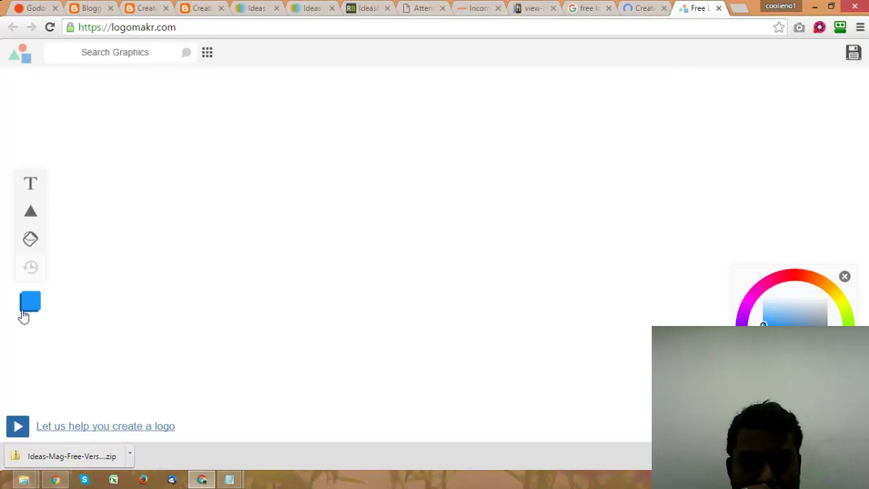
left_click(31, 189)
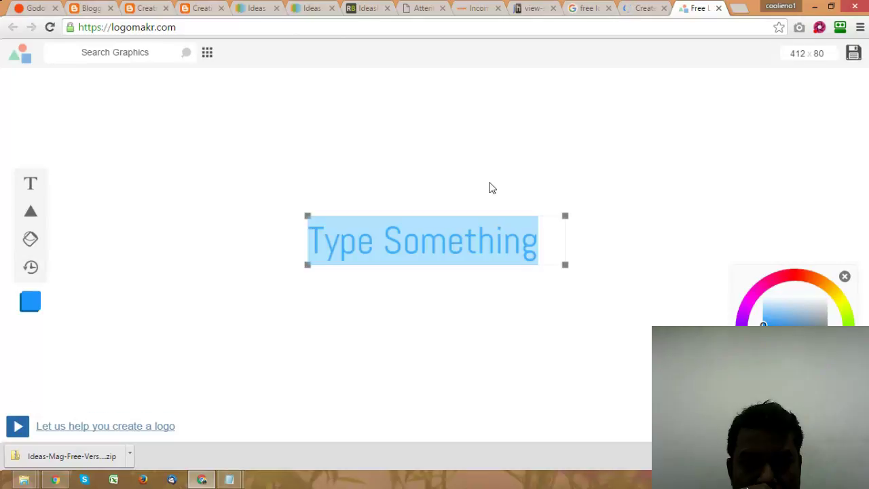
left_click(366, 246)
left_click_drag(553, 251, 303, 237)
left_click(718, 9)
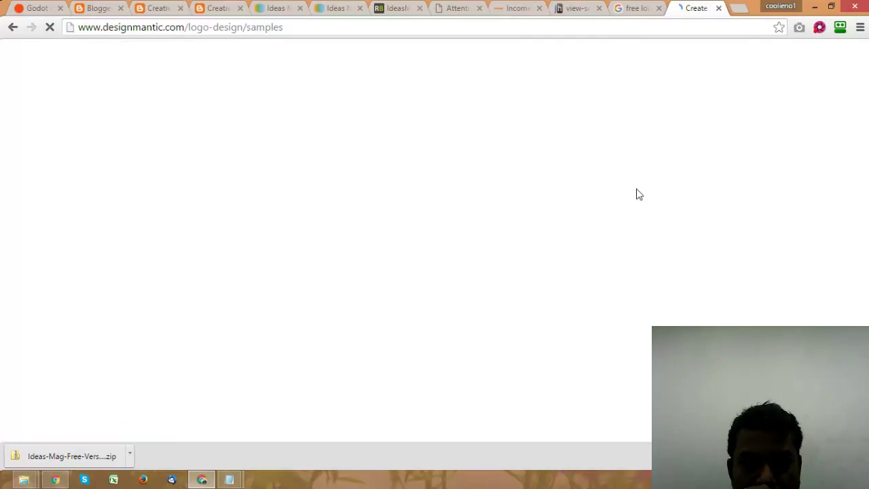
Step: Open the freelogoservices and freelogodesign search results in new tabs
left_click(637, 8)
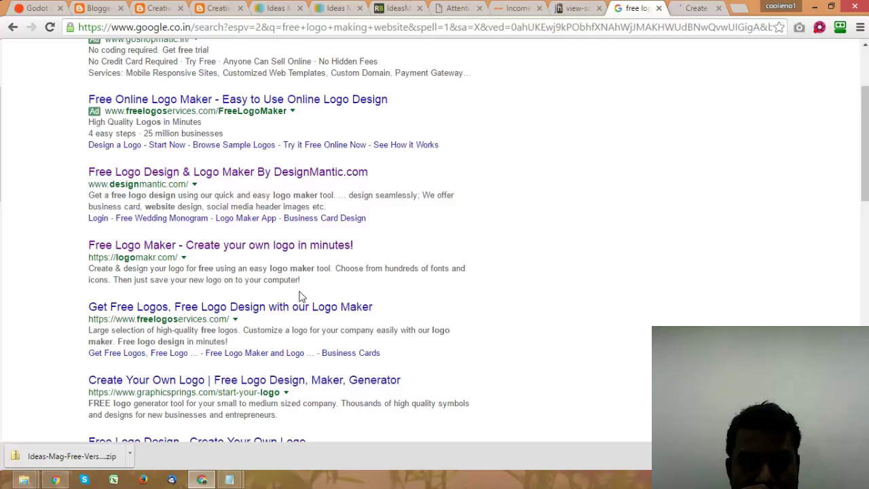
scroll(245, 258, "down", 1)
right_click(246, 245)
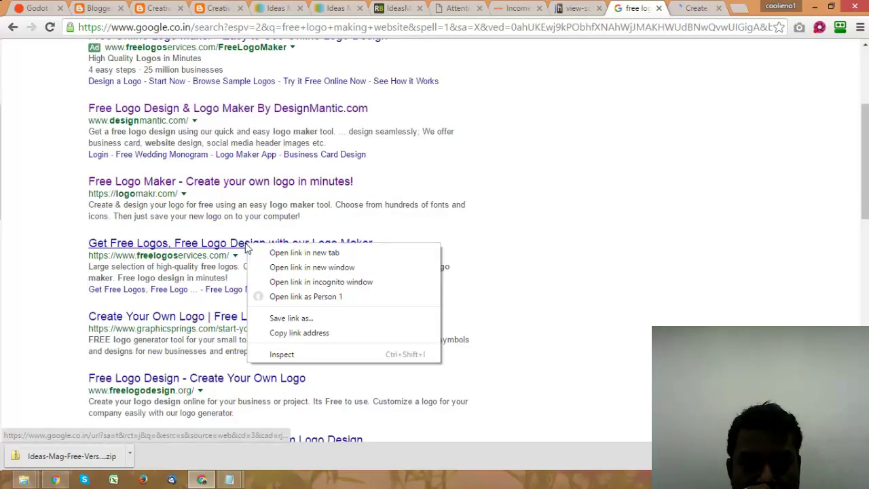
left_click(280, 252)
scroll(265, 285, "down", 1)
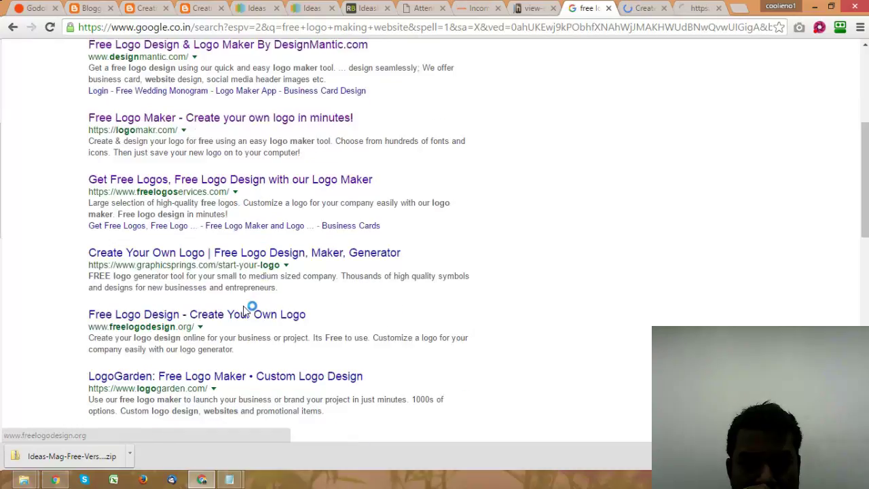
right_click(251, 315)
left_click(285, 324)
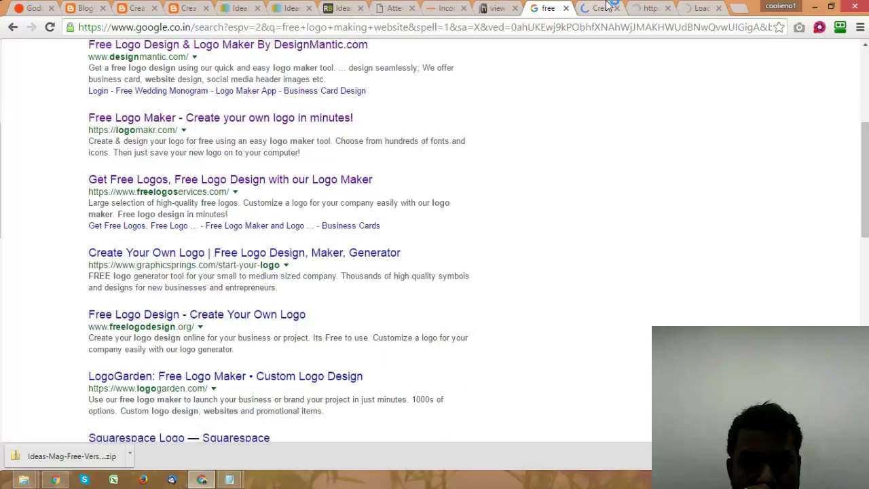
Step: Reload the blog homepage to confirm the Ads by Google banner appears
left_click(676, 13)
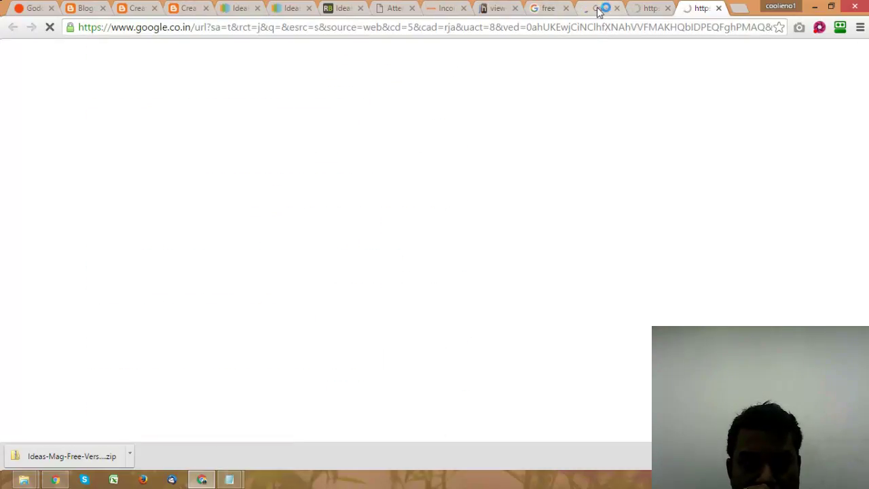
left_click(598, 9)
left_click(194, 8)
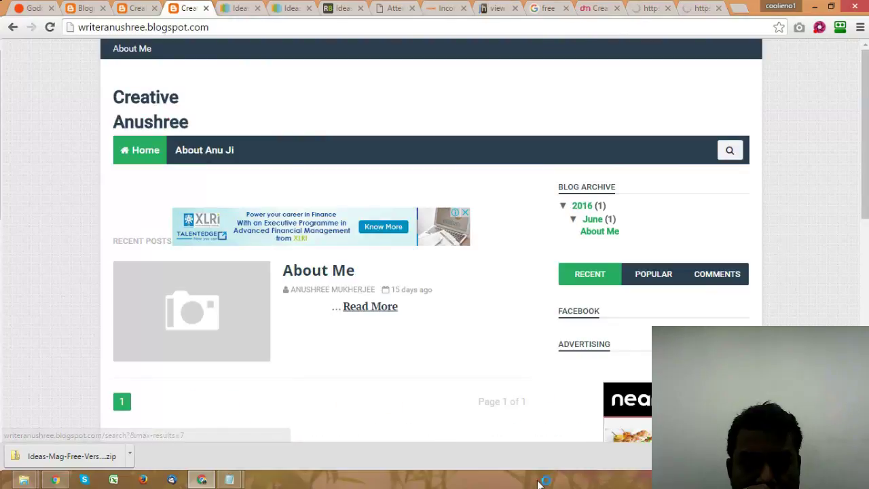
scroll(842, 220, "down", 10)
scroll(832, 214, "down", 3)
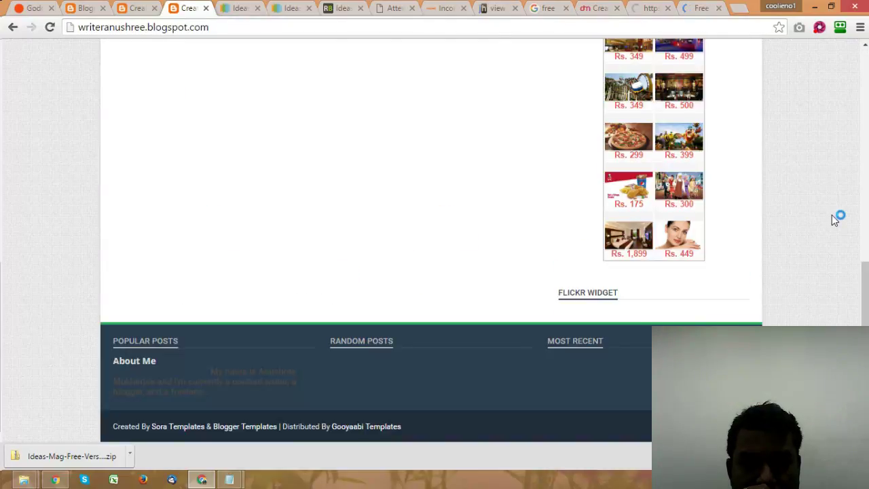
scroll(832, 215, "up", 20)
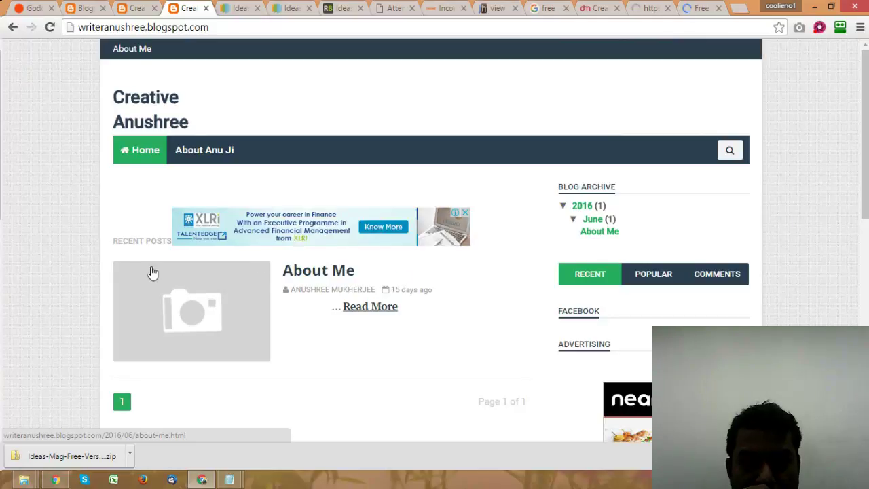
left_click(144, 150)
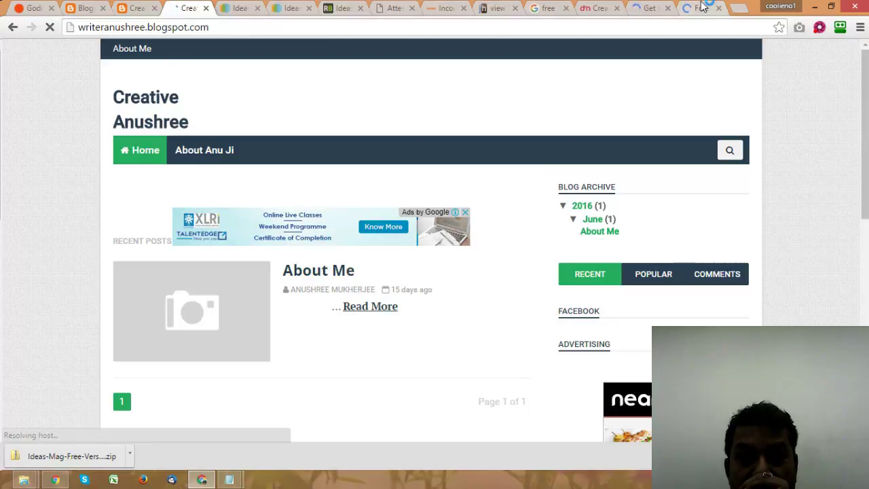
left_click(611, 12)
Step: Scroll through the lower rows of DesignMantic's Writer-prefixed symbol logo samples
scroll(740, 217, "down", 1)
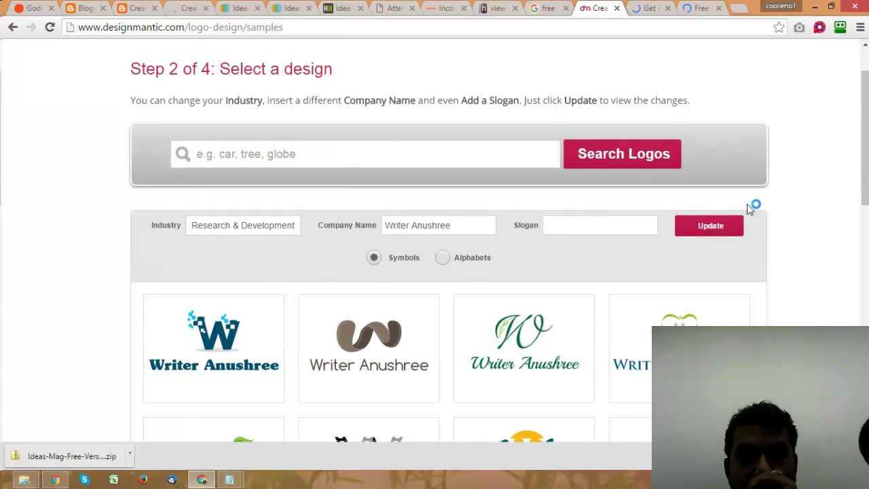
scroll(728, 195, "down", 2)
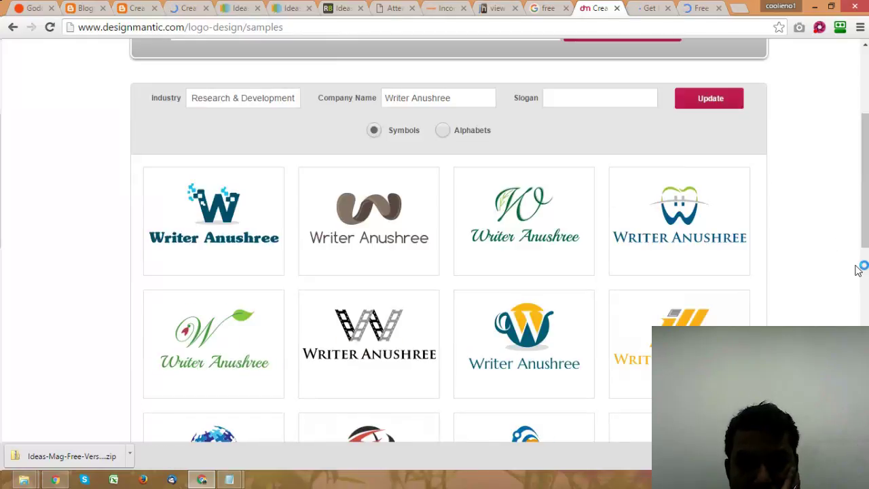
scroll(857, 268, "down", 1)
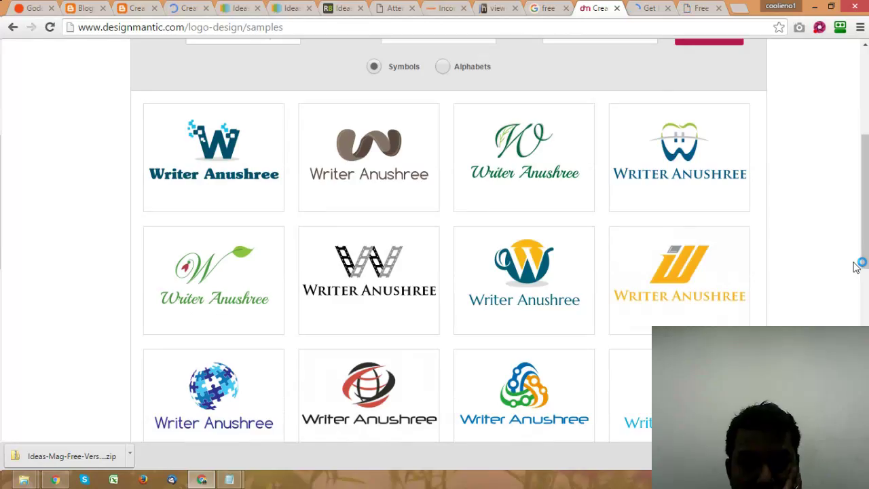
scroll(857, 268, "down", 1)
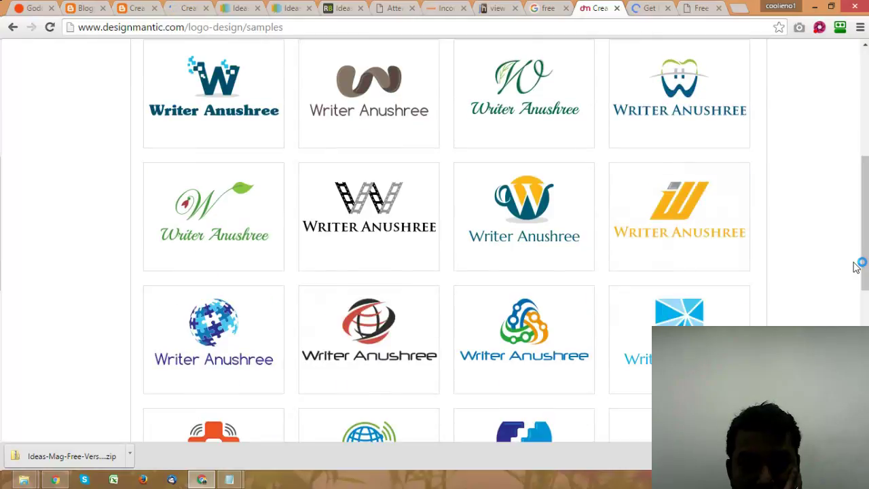
mouse_move(224, 219)
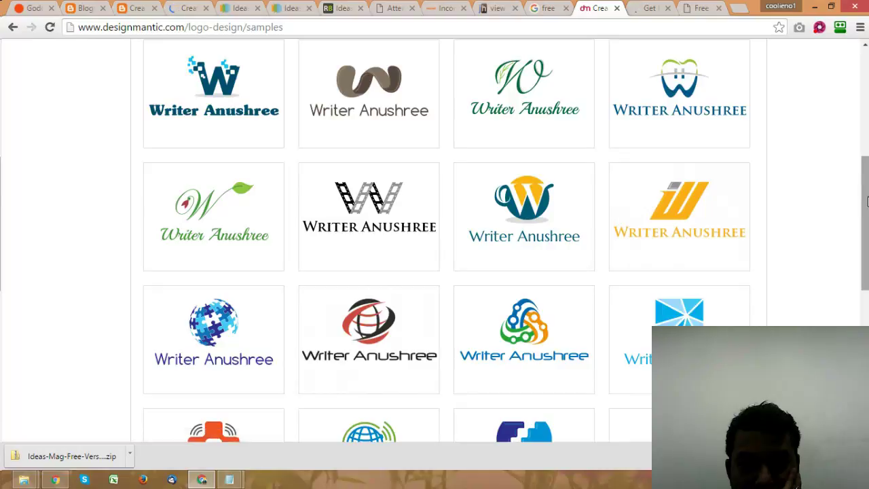
scroll(868, 245, "down", 2)
mouse_move(868, 245)
left_mouse_down()
mouse_move(868, 191)
mouse_move(868, 245)
left_mouse_up()
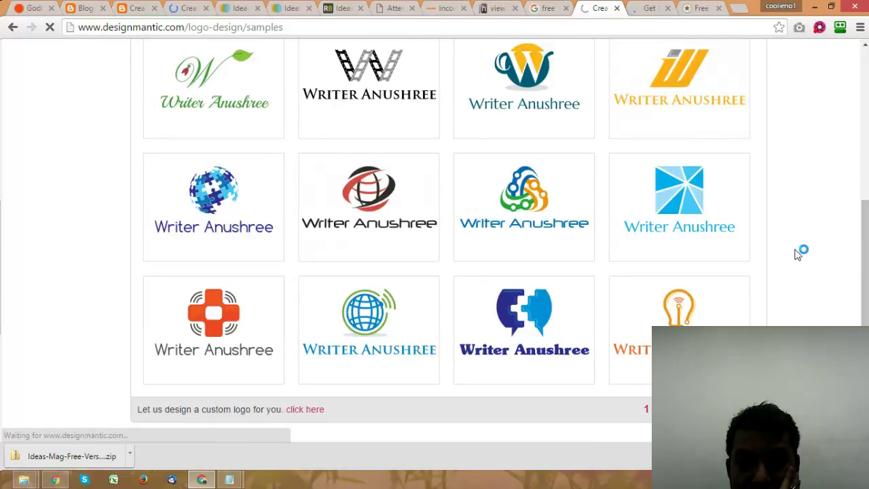
Step: On FreeLogoDesign, generate logos for the author's Writer-prefixed name in Business & Consulting
left_click(702, 8)
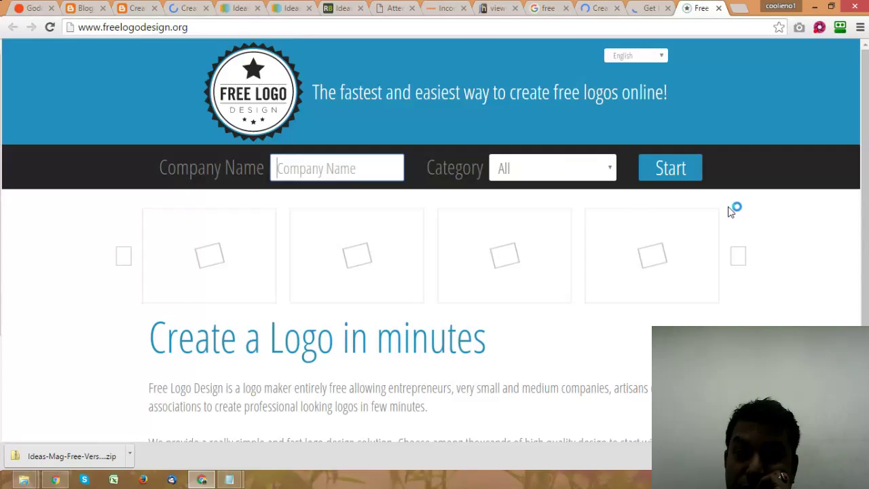
scroll(317, 109, "down", 1)
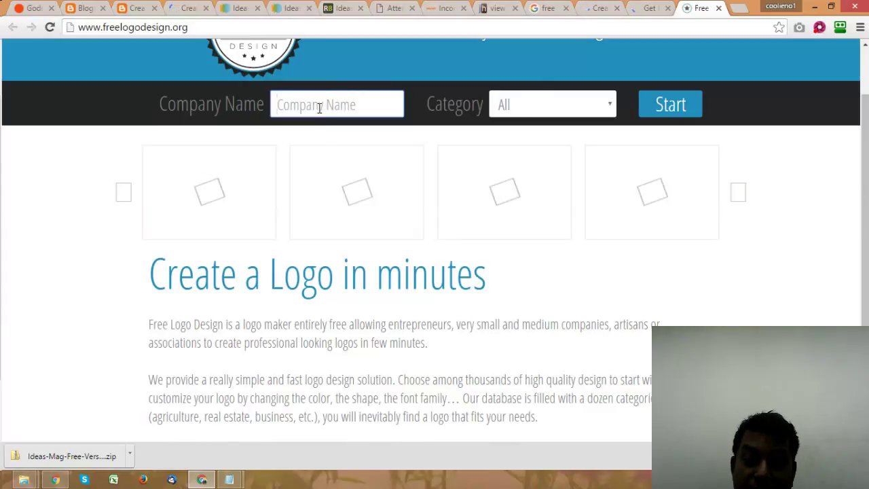
type("Writer")
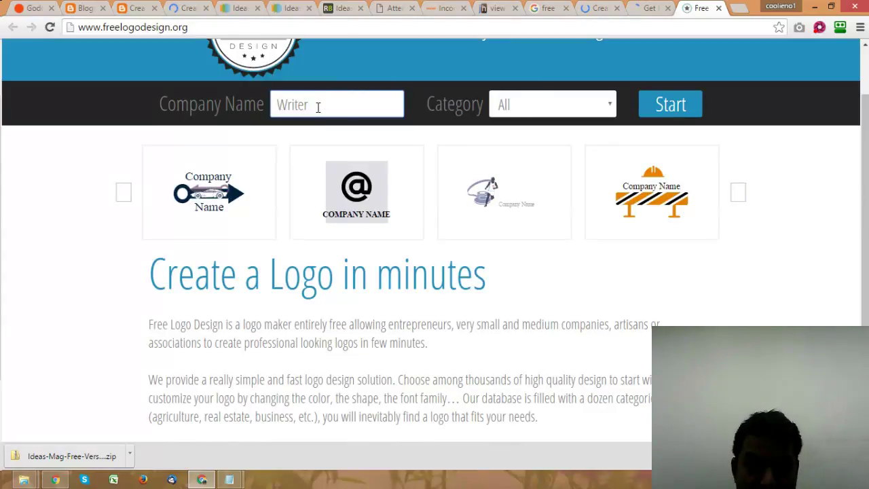
type(" Aun")
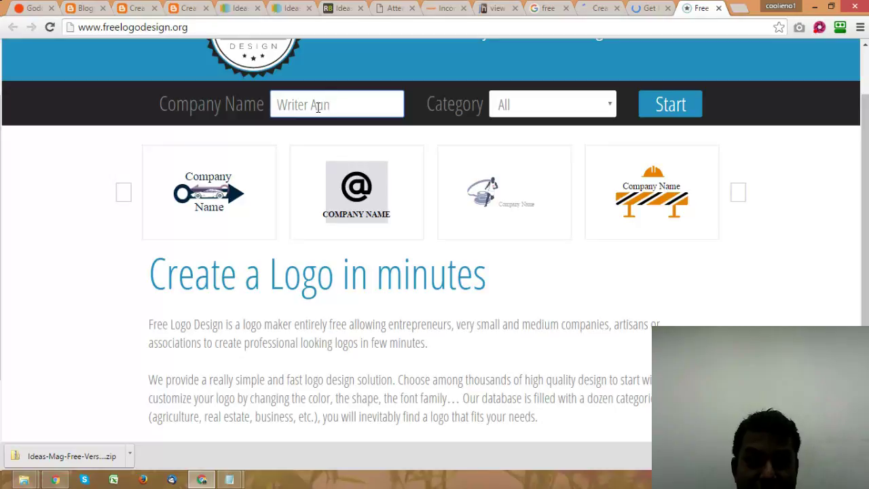
type("u")
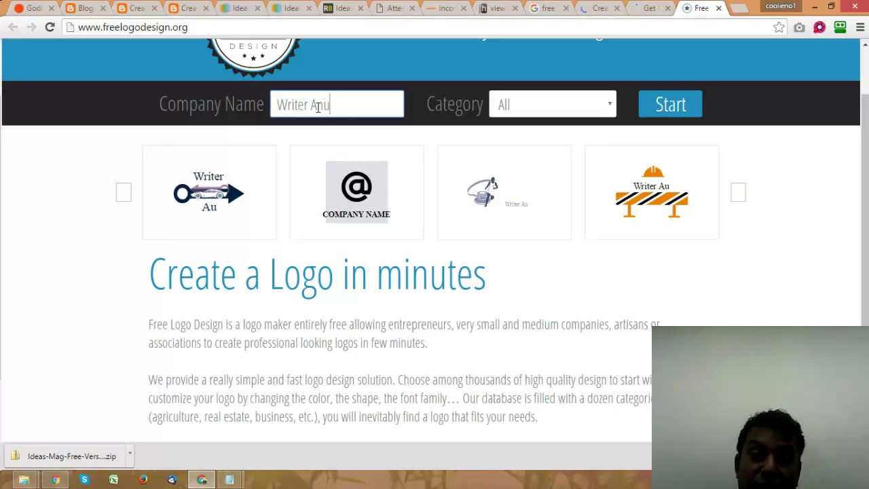
type("sree")
left_click(335, 105)
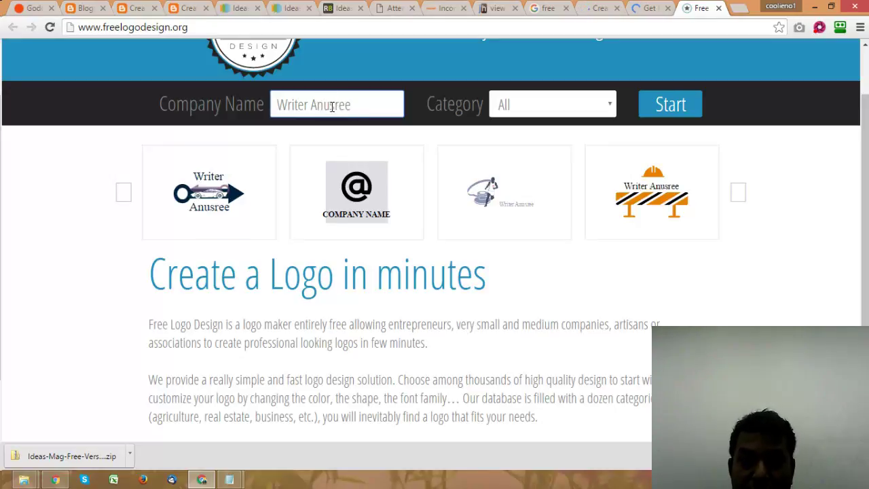
type("h")
left_click(615, 103)
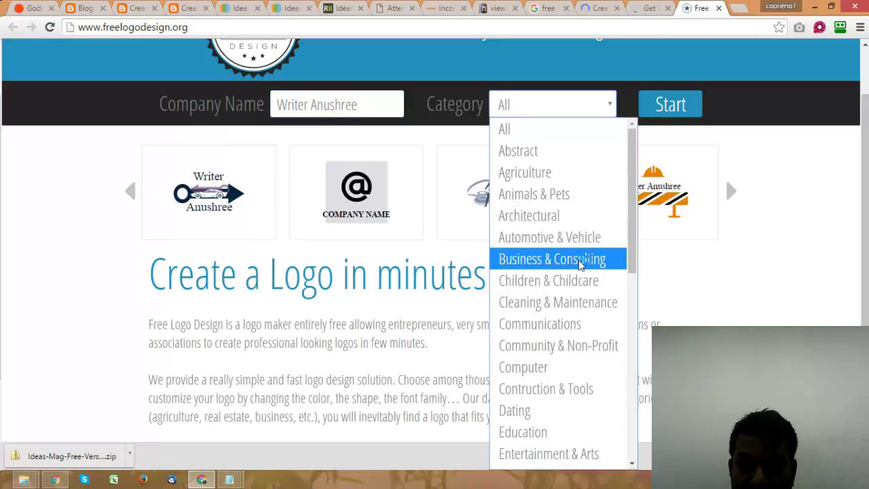
left_click(582, 258)
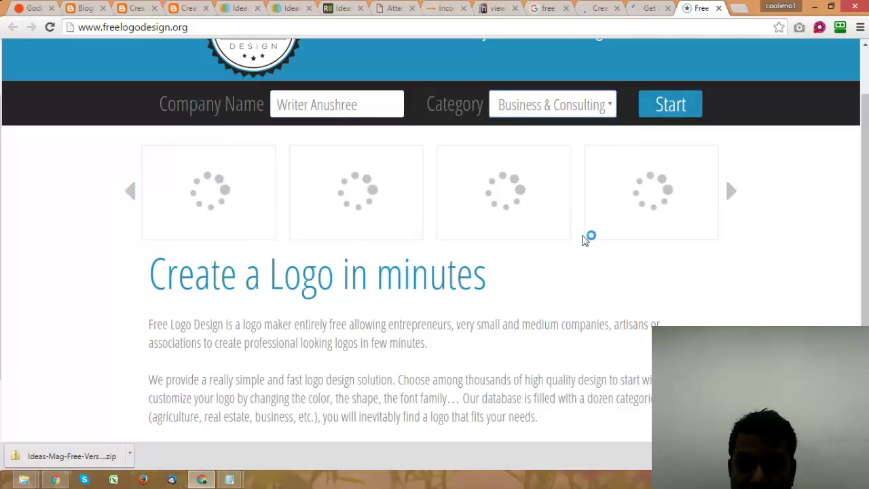
left_click(671, 109)
left_click(615, 9)
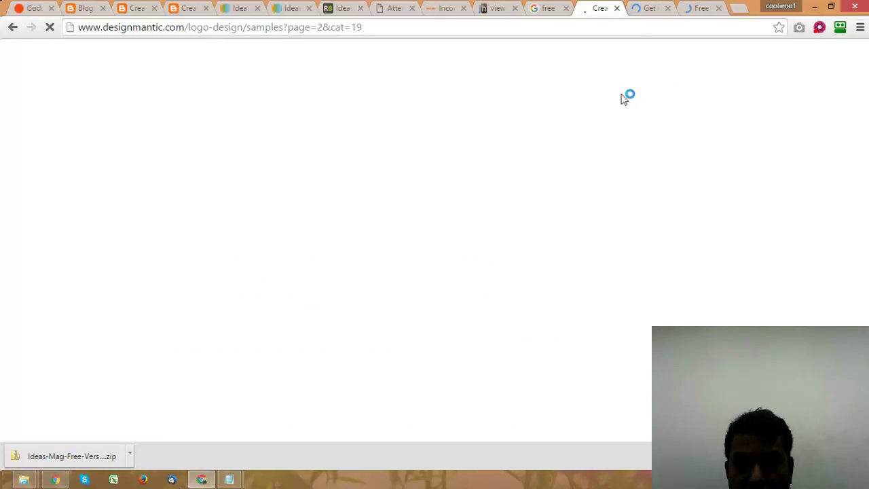
Step: Glance at the freelogoservices page and close it
left_click(642, 9)
scroll(775, 231, "down", 15)
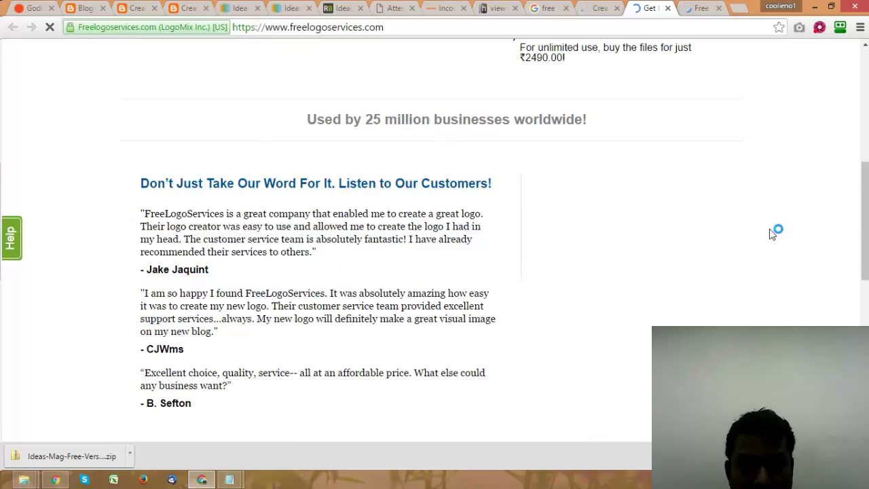
scroll(718, 72, "up", 5)
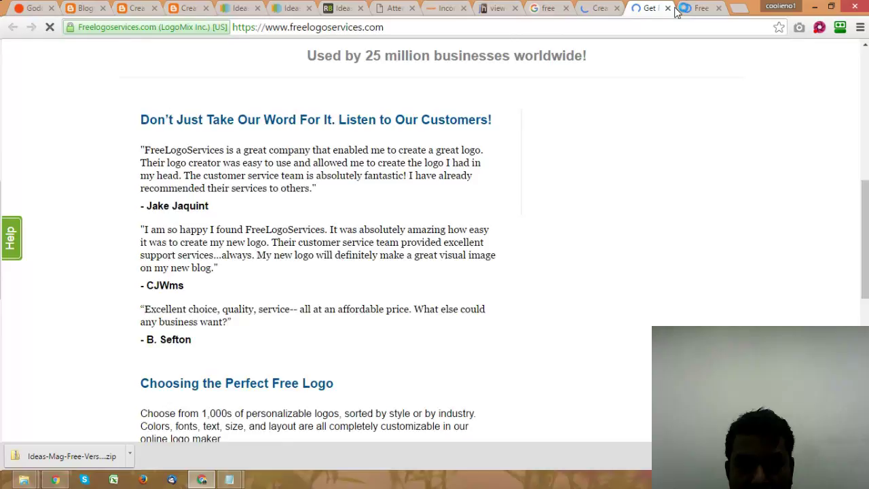
left_click(668, 8)
Step: Compare DesignMantic's logo samples with the FreeLogoDesign editor while it loads
left_click(603, 8)
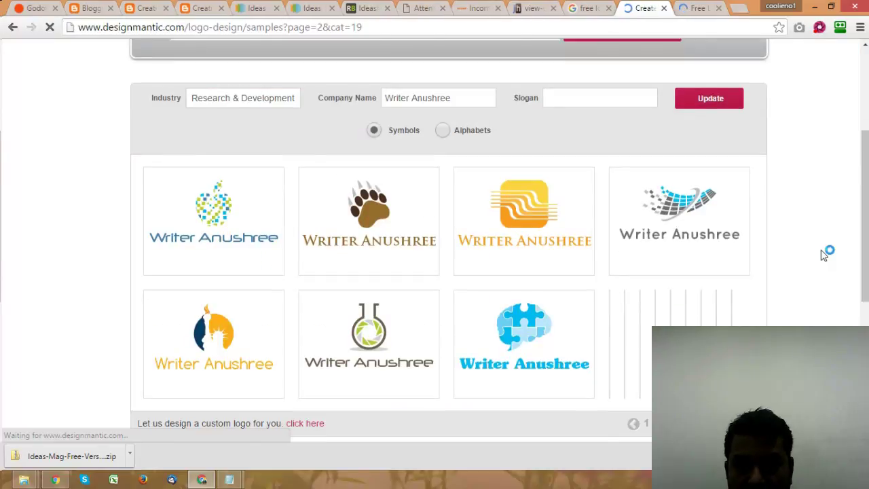
scroll(824, 252, "down", 3)
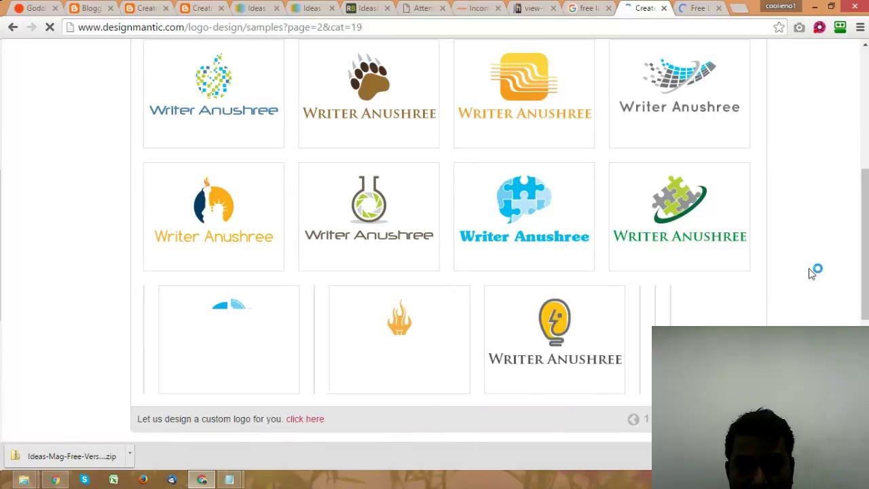
scroll(812, 273, "down", 3)
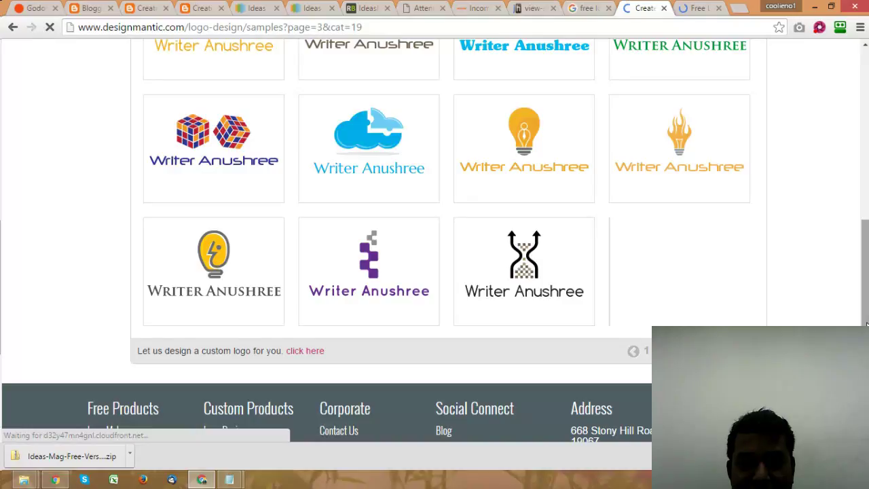
left_click(688, 9)
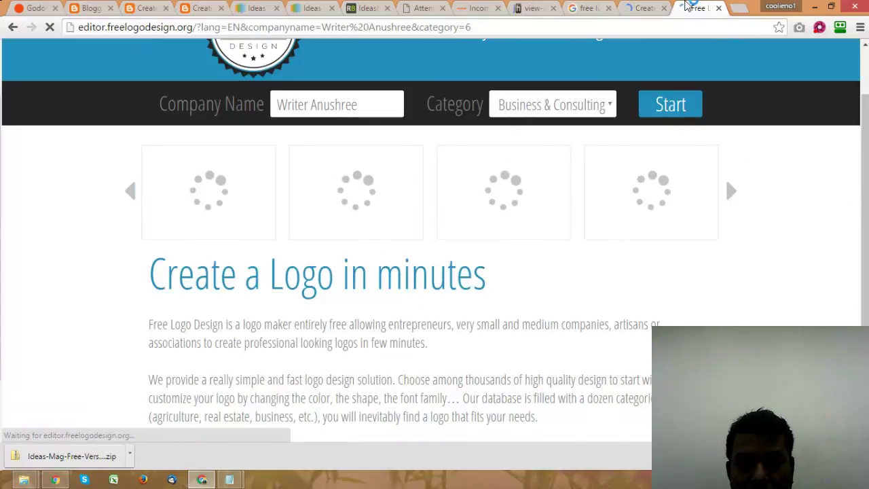
left_click(643, 8)
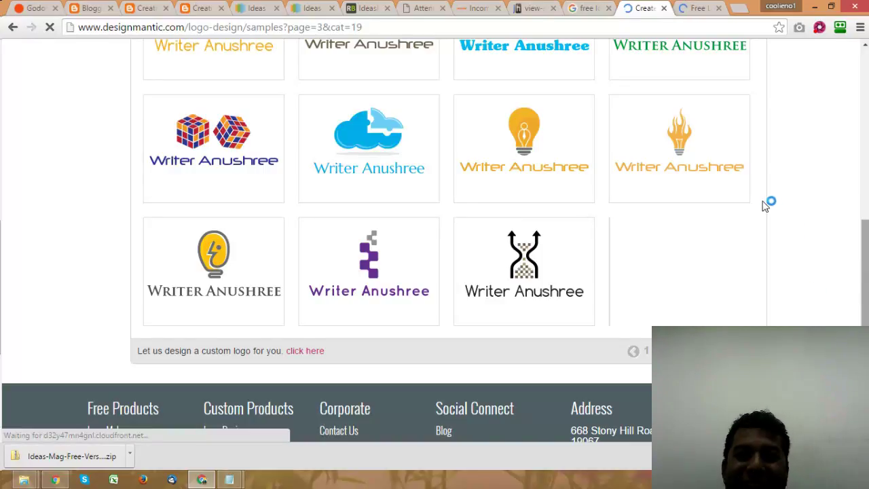
left_click(693, 7)
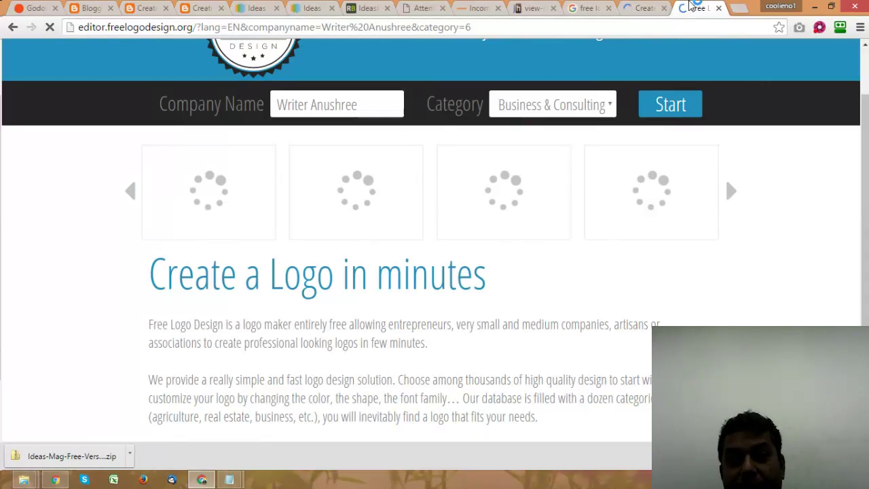
left_click(642, 8)
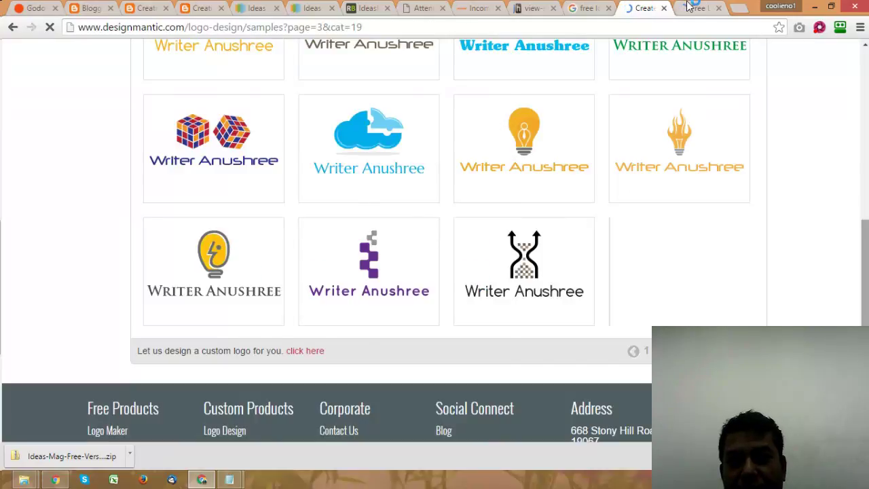
left_click(690, 7)
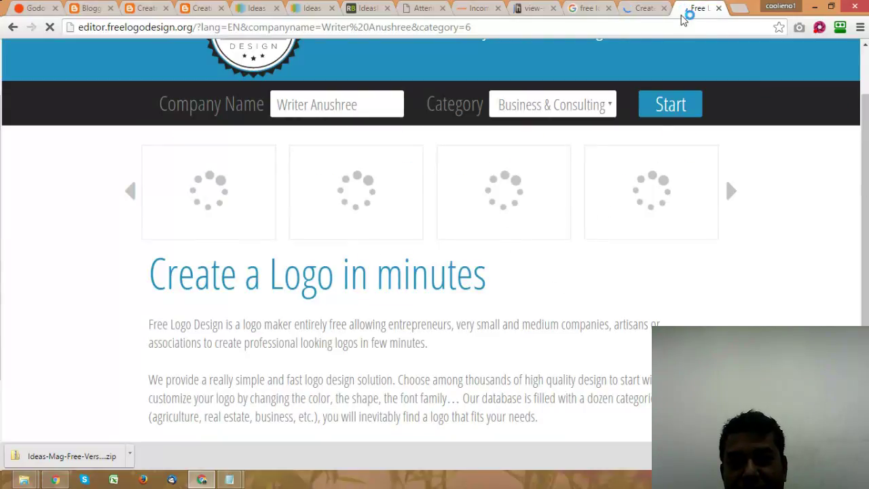
left_click(635, 8)
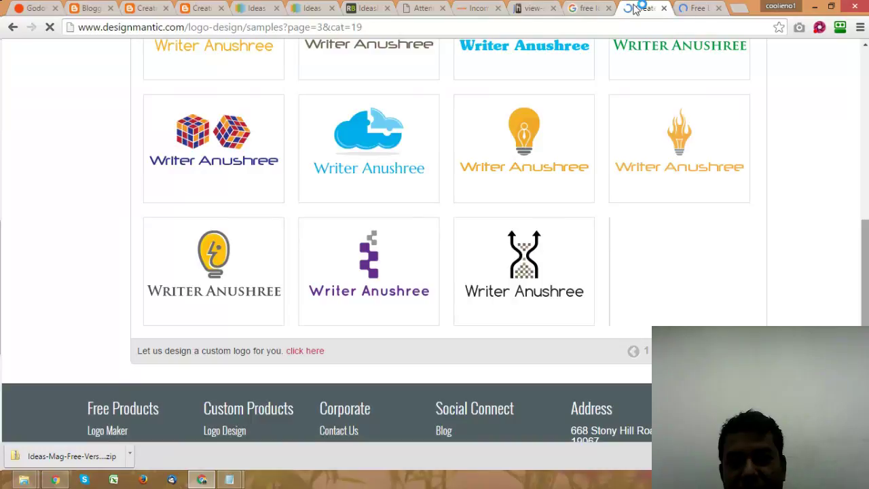
left_click(703, 7)
left_click(642, 8)
left_click(696, 8)
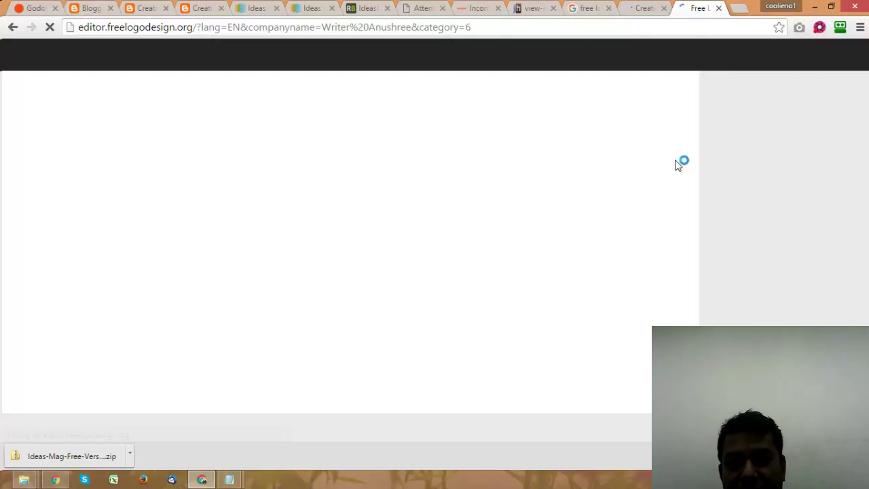
left_click(644, 7)
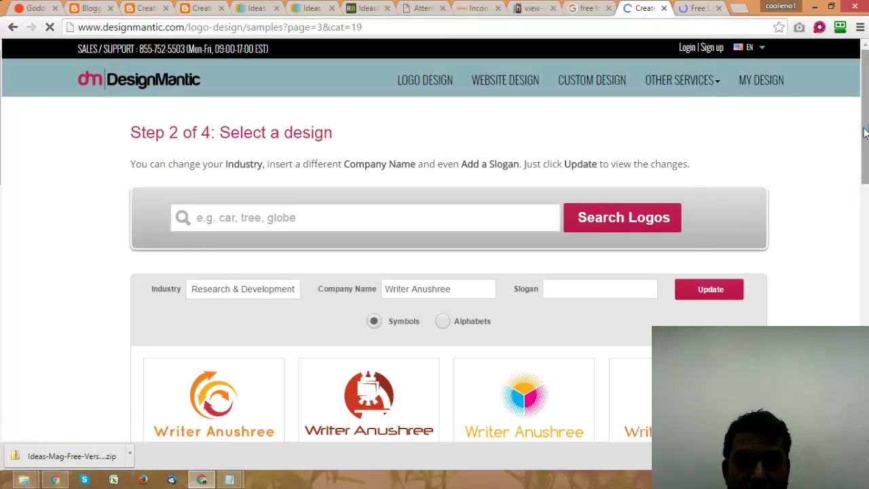
Step: Scroll down DesignMantic's samples and go to the first results page
scroll(867, 202, "down", 3)
left_click_drag(867, 202, 867, 280)
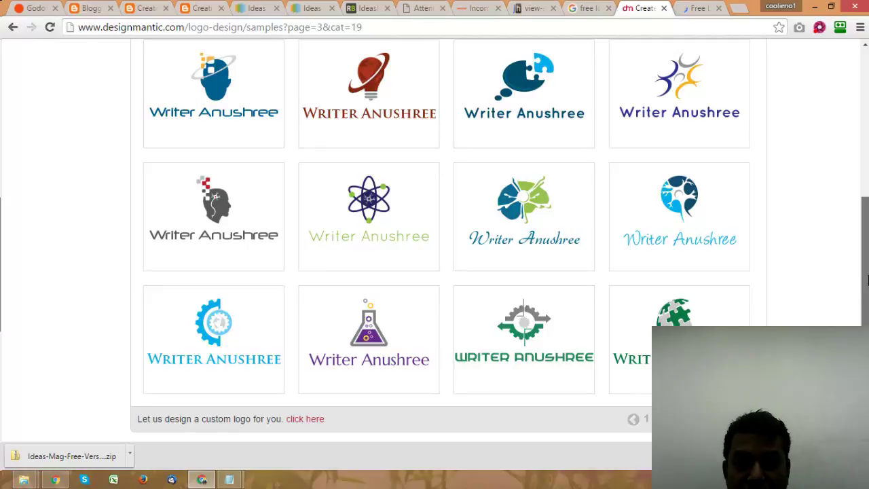
left_click_drag(867, 280, 867, 325)
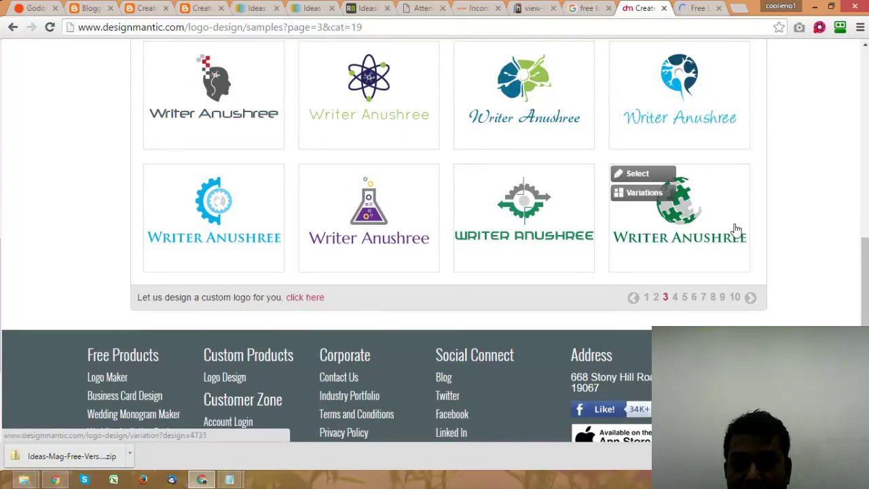
left_click_drag(868, 307, 867, 291)
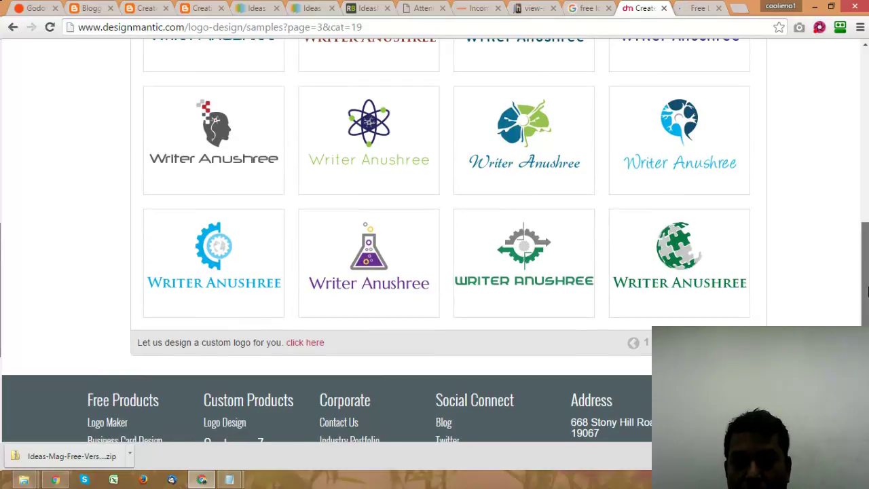
mouse_move(533, 131)
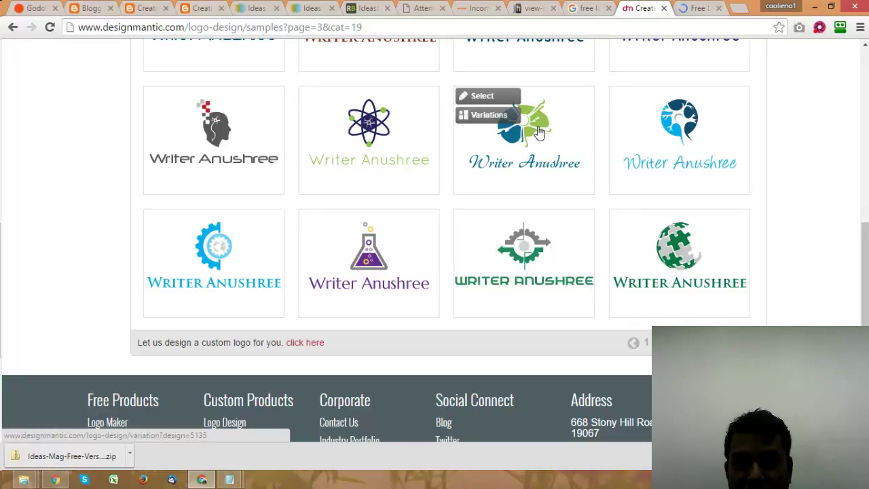
left_click(639, 348)
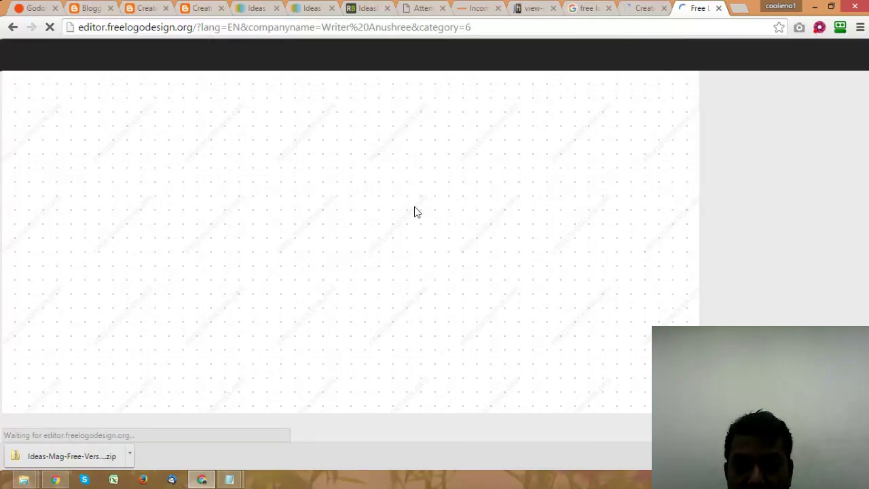
Step: Look through the open tabs: DesignMantic logos, incomemantra source, ClickBank, IdeasMag docs, live blog
left_click(651, 8)
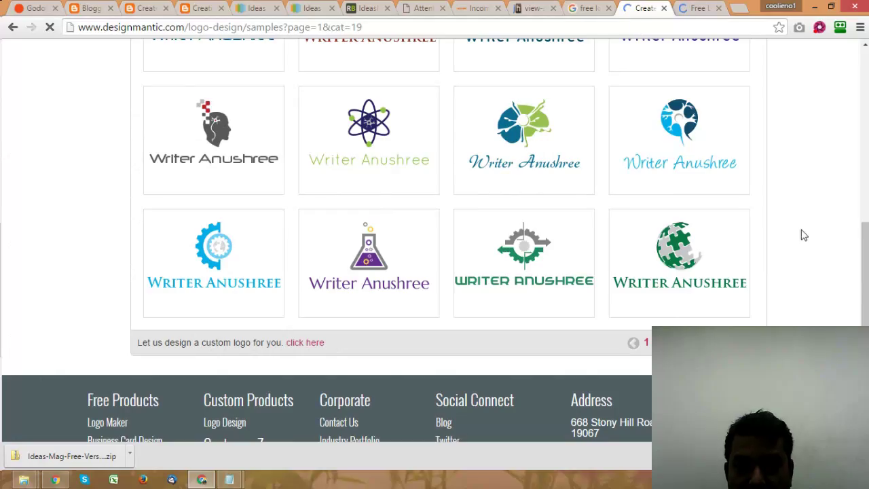
left_click(530, 7)
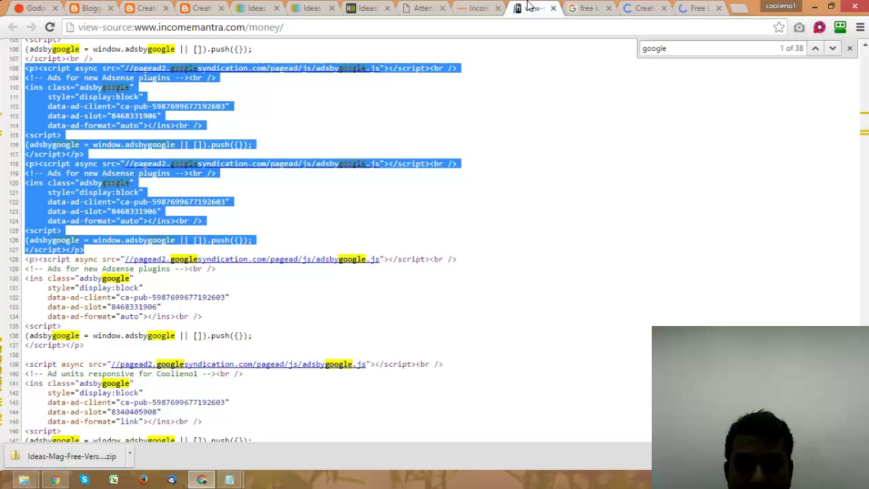
left_click(479, 8)
left_click(423, 8)
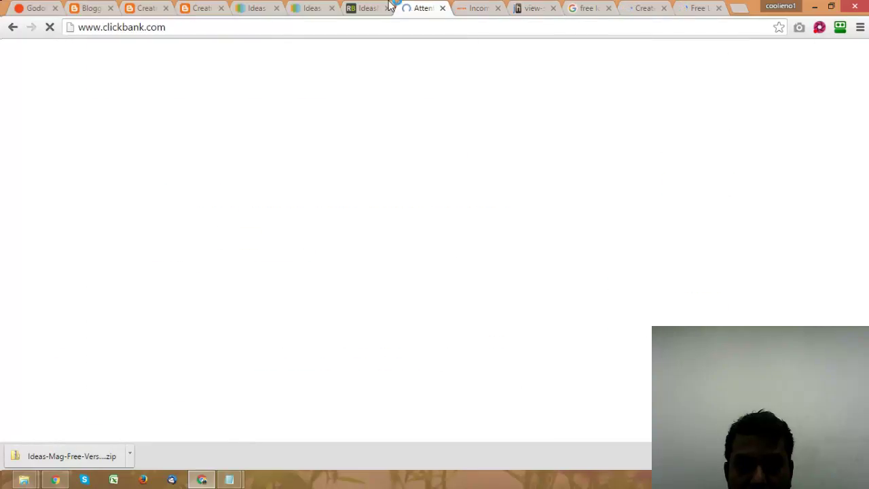
left_click(366, 9)
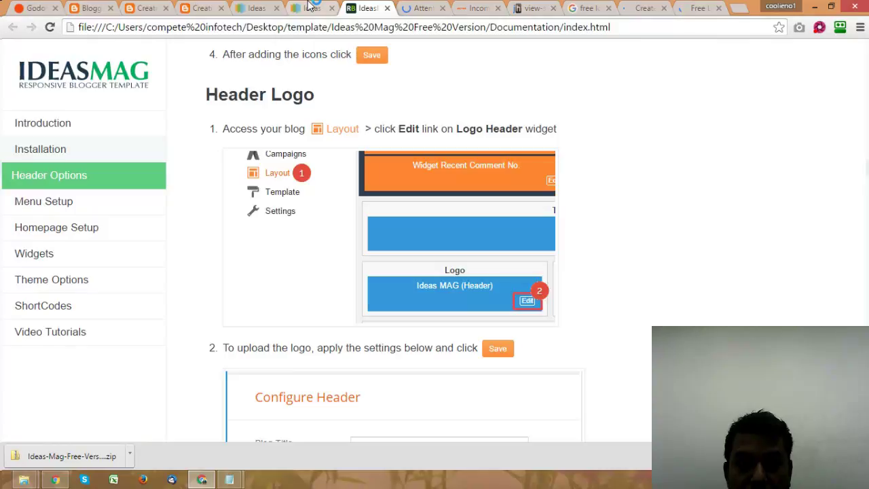
left_click(146, 8)
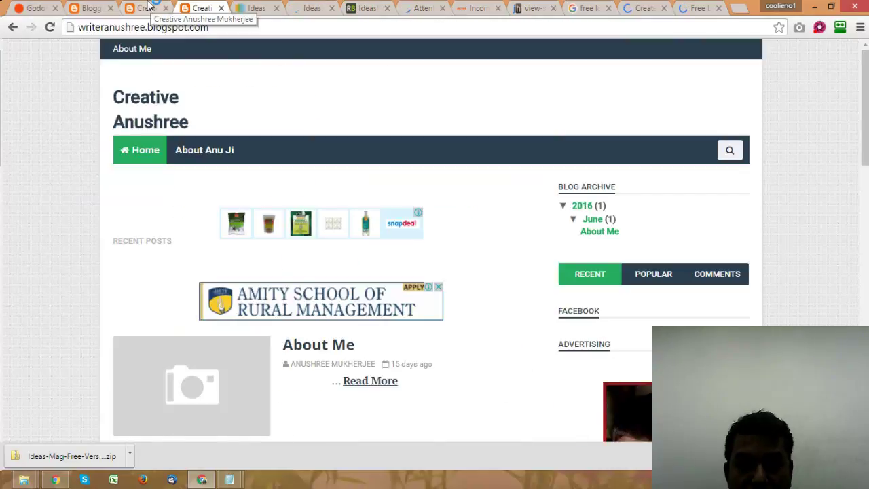
Step: Return to the blog's Layout page and scroll down to the Social Footer section
key("ctrl+shift+Tab")
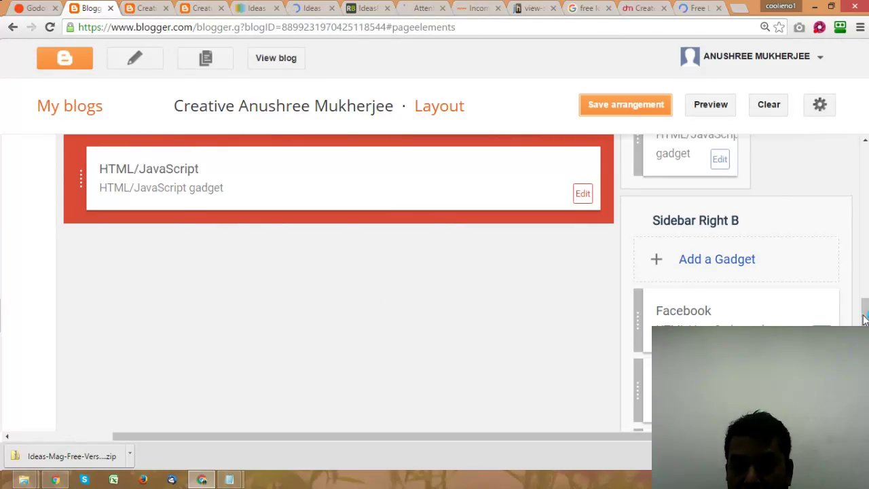
scroll(867, 319, "down", 1)
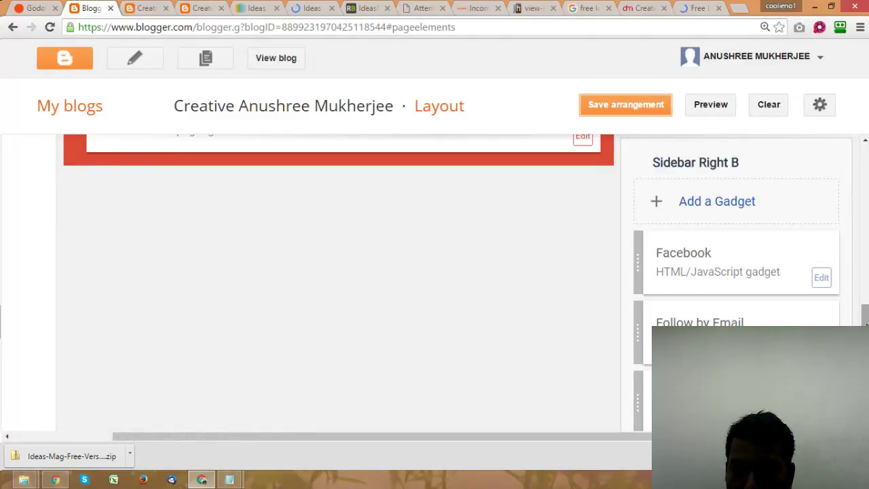
scroll(867, 324, "down", 5)
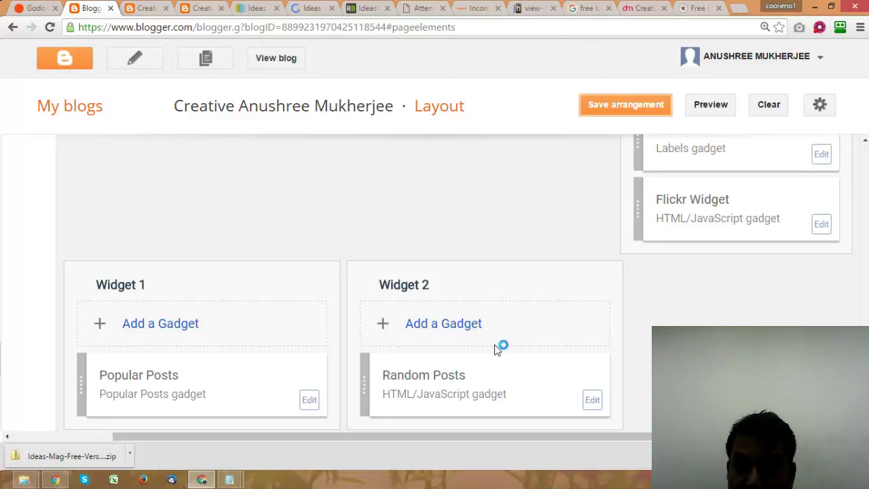
scroll(495, 346, "down", 2)
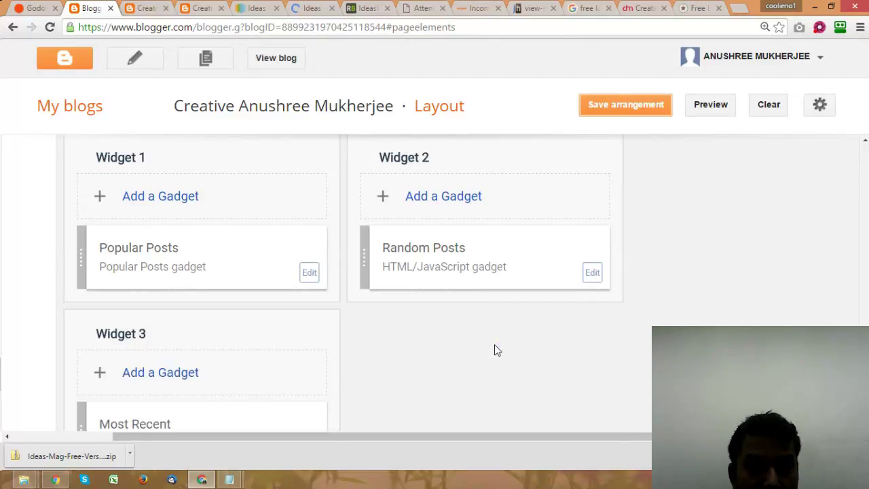
scroll(494, 350, "down", 4)
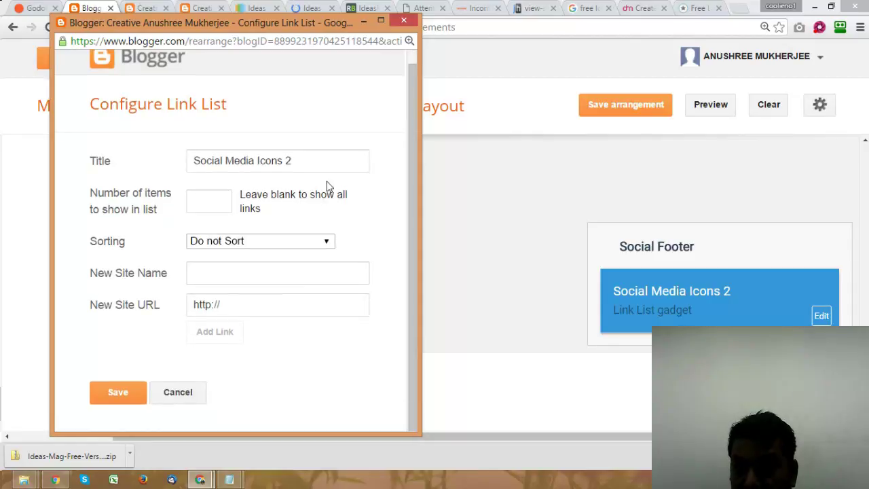
Step: Retitle the Social Footer link list to 'Be Social with Me'
left_click(302, 160)
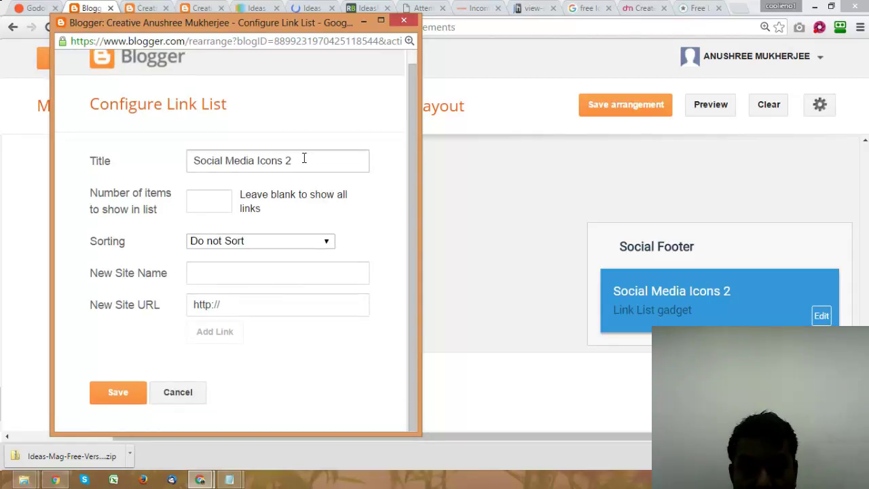
left_click_drag(299, 161, 195, 161)
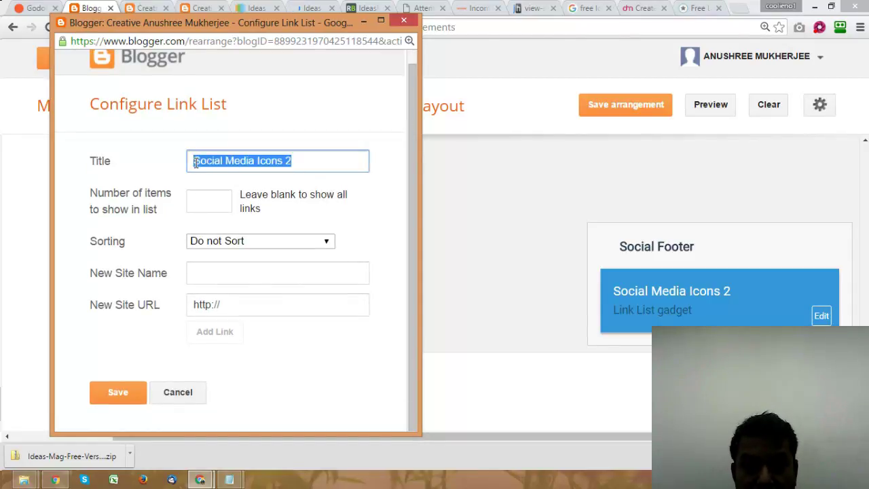
type("Conect Wit")
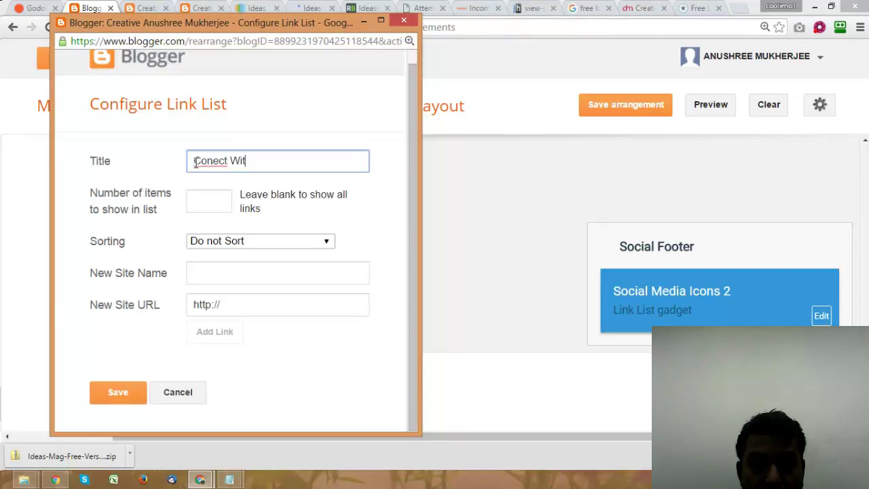
key("BackSpace")
key("BackSpace")
key("BackSpace")
key("BackSpace")
key("BackSpace")
key("BackSpace")
key("BackSpace")
key("BackSpace")
key("BackSpace")
type("Be Soc")
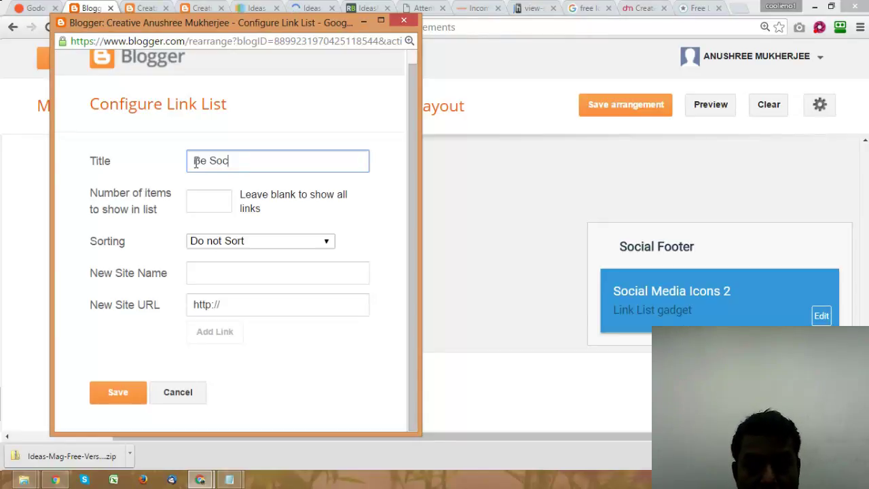
type("ial with me")
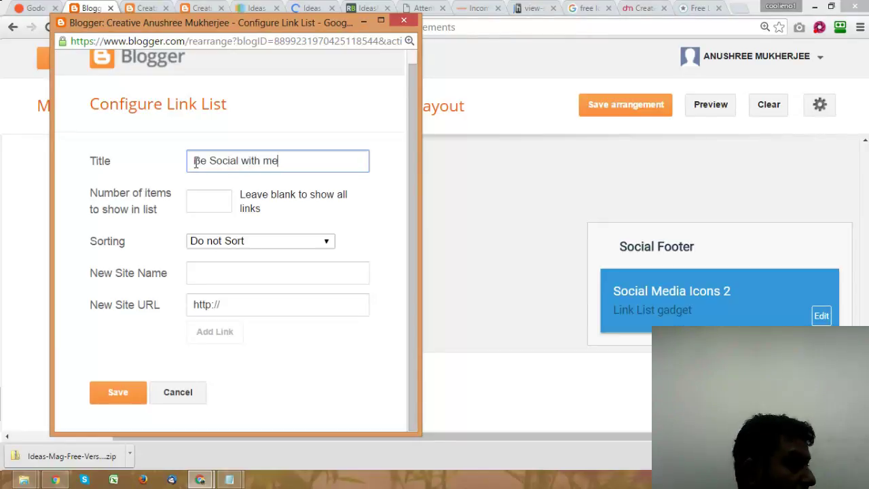
key("BackSpace")
key("BackSpace")
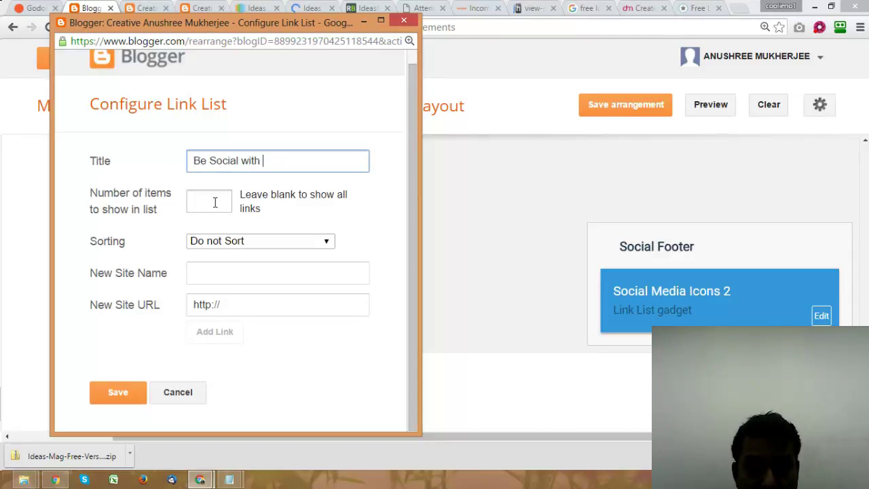
type("Me")
left_click(263, 277)
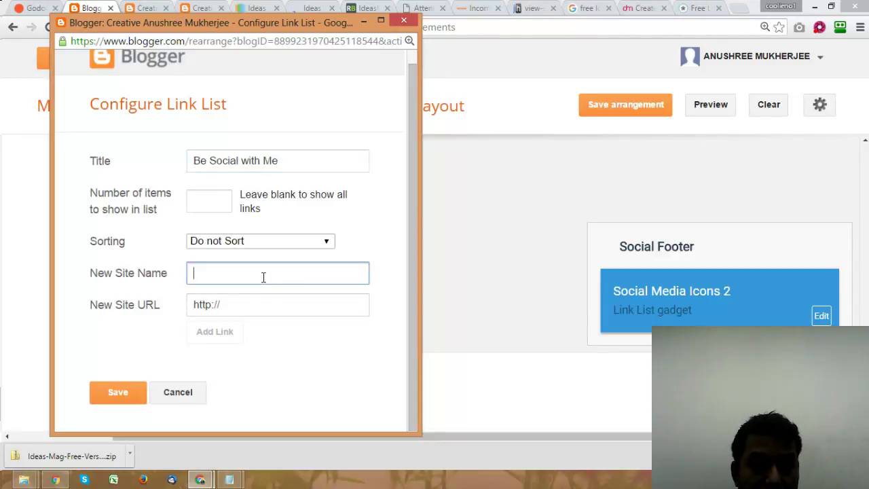
type("Facebook")
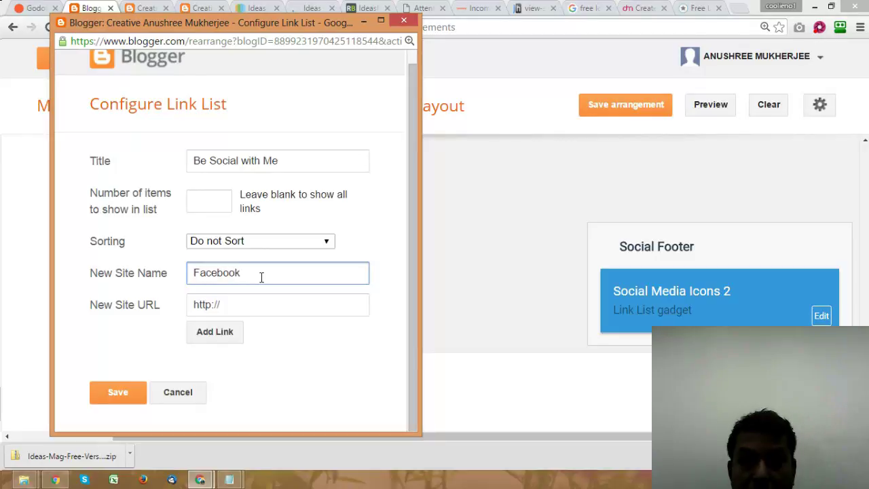
left_click(250, 304)
key("ctrl+a")
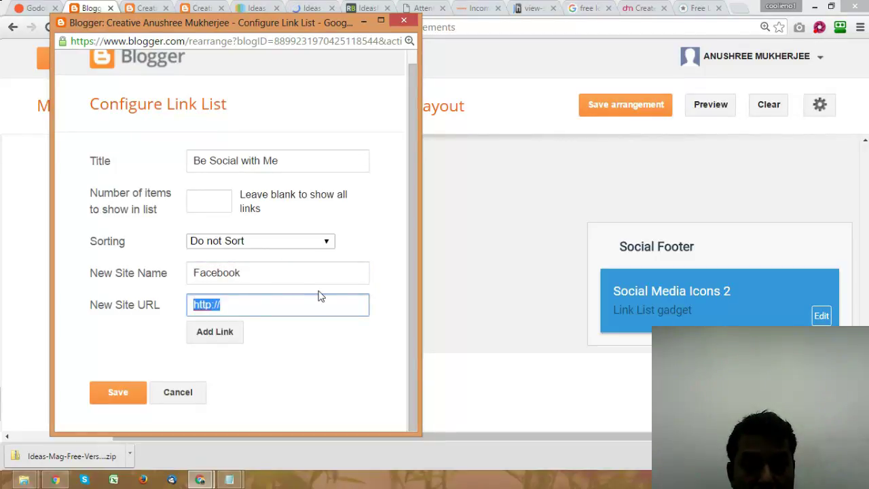
left_click(285, 302)
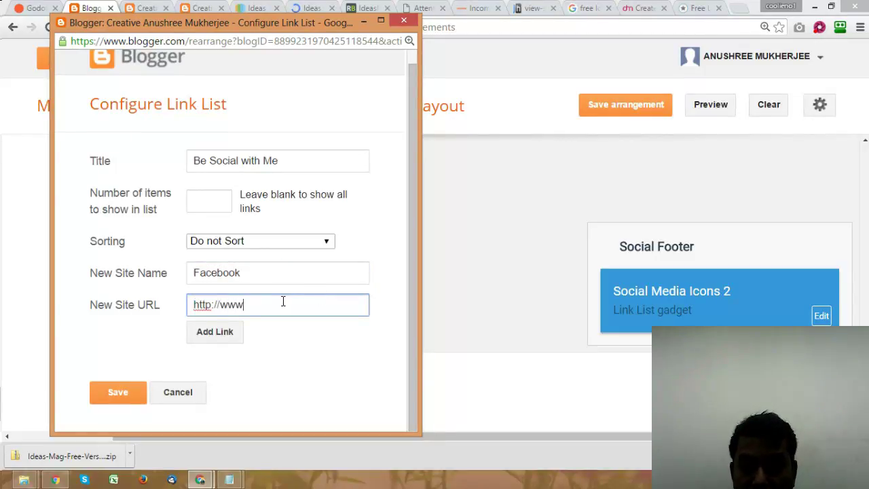
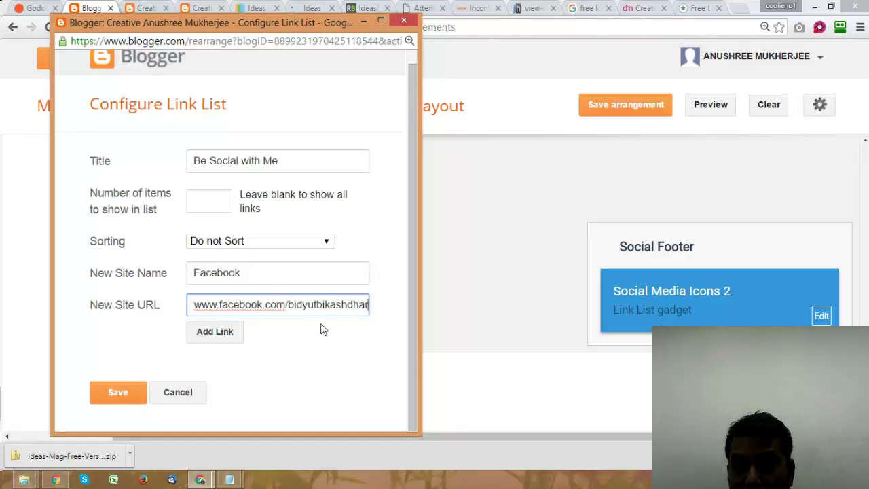
left_click(215, 331)
scroll(294, 362, "down", 1)
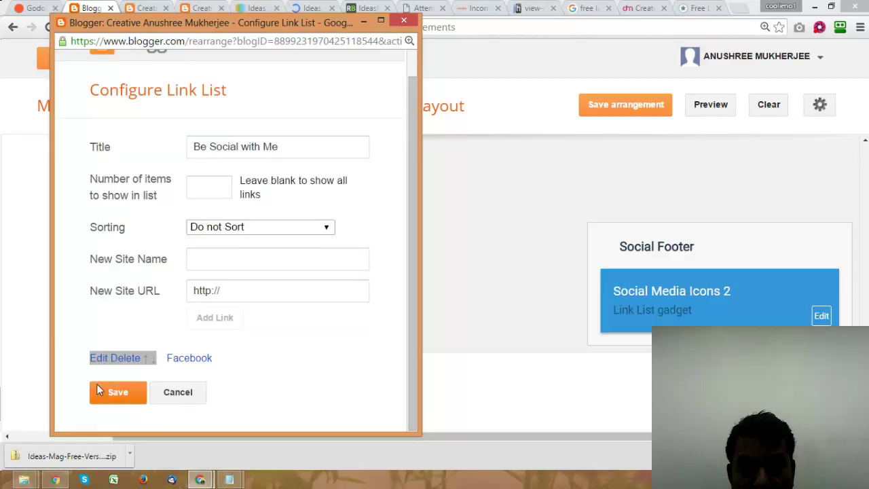
left_click(114, 395)
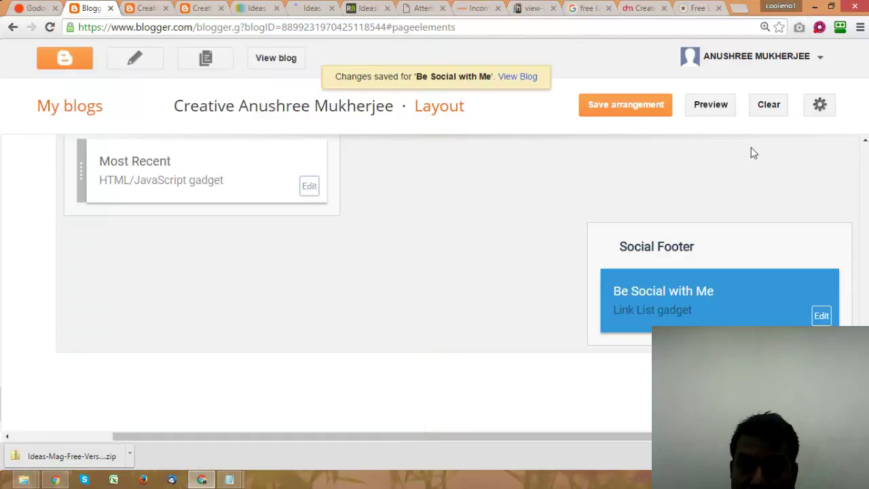
Step: Save the layout arrangement and reload the live Creative Anushree blog to check it
left_click(636, 106)
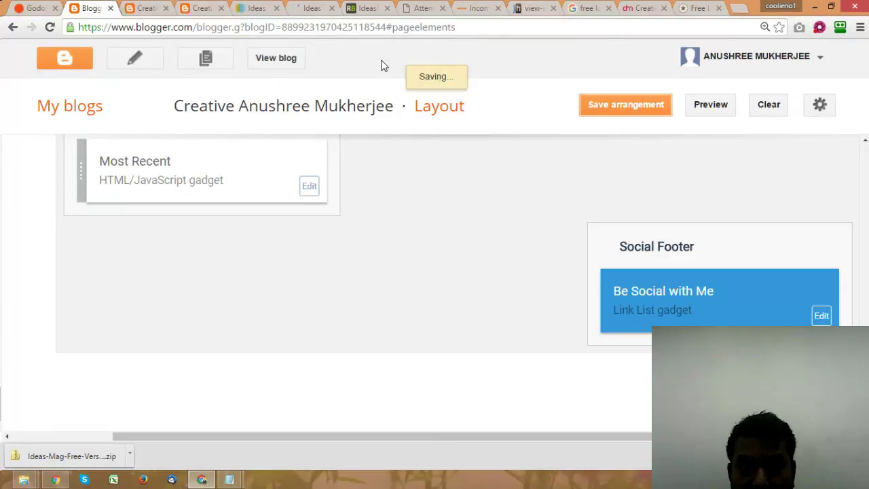
left_click(142, 8)
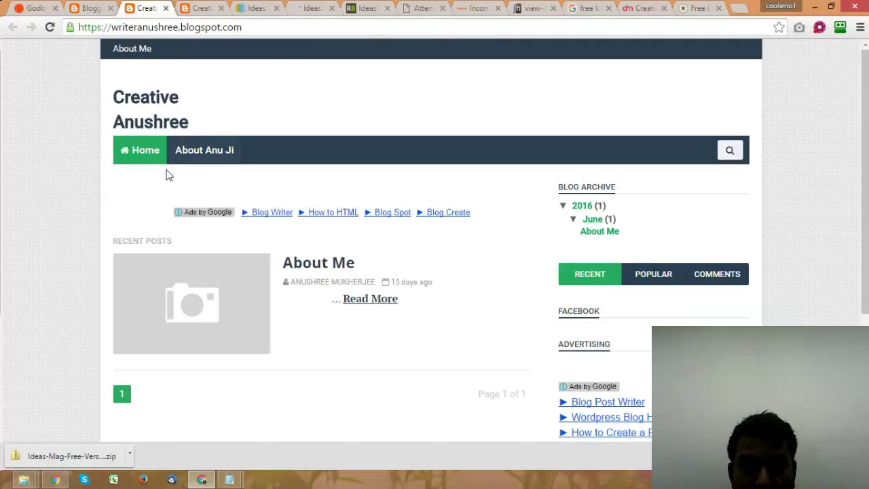
left_click(142, 152)
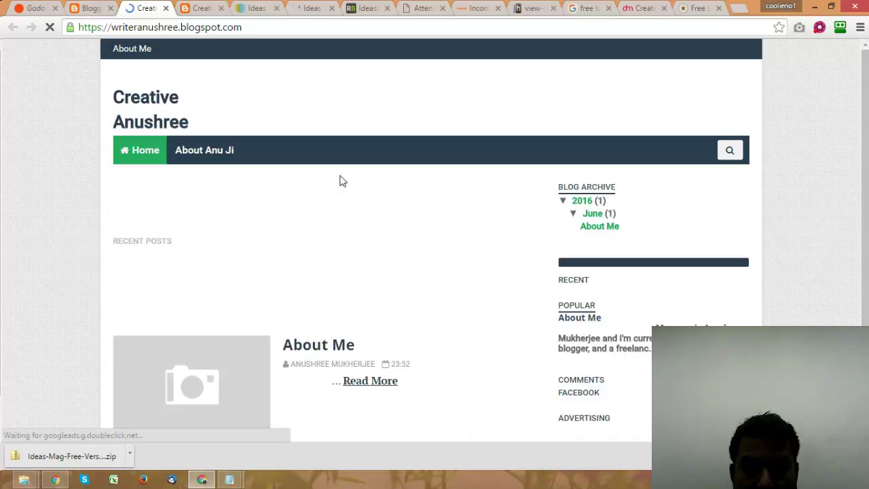
scroll(343, 181, "down", 3)
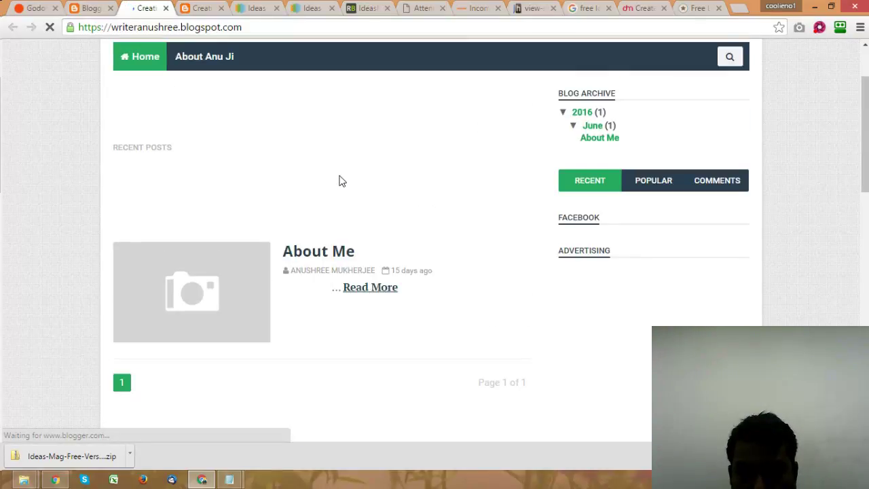
left_click_drag(559, 218, 599, 218)
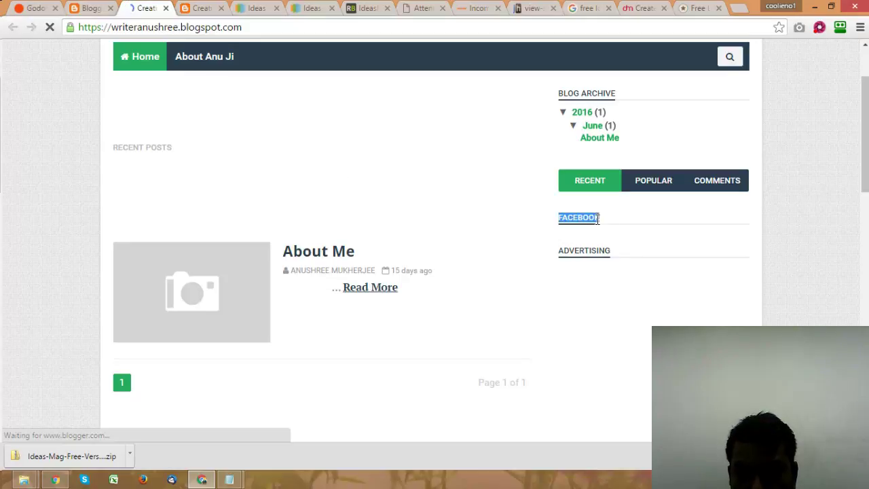
left_click(607, 224)
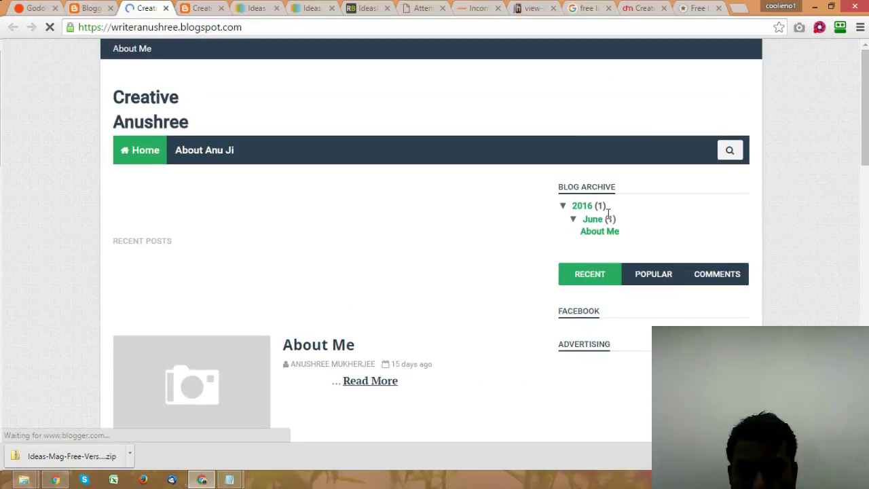
Step: Scroll through the live blog's ads, stop the page loading, and return to DesignMantic
scroll(595, 213, "down", 10)
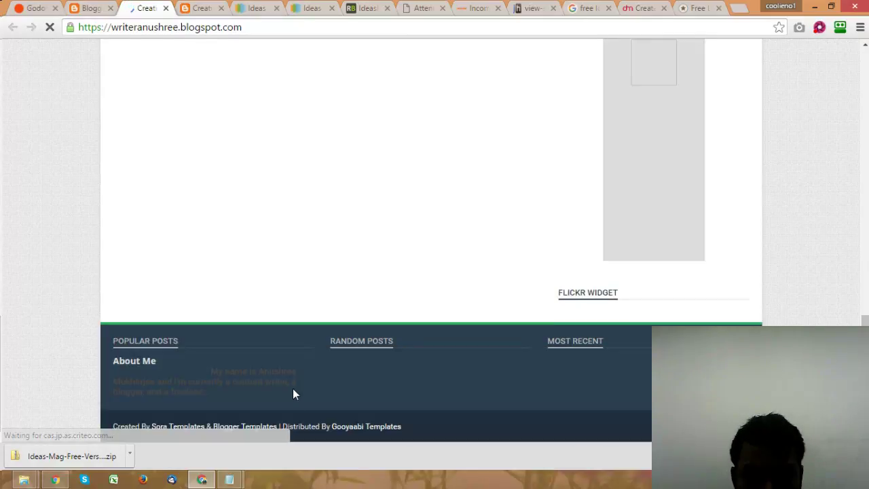
scroll(297, 386, "up", 5)
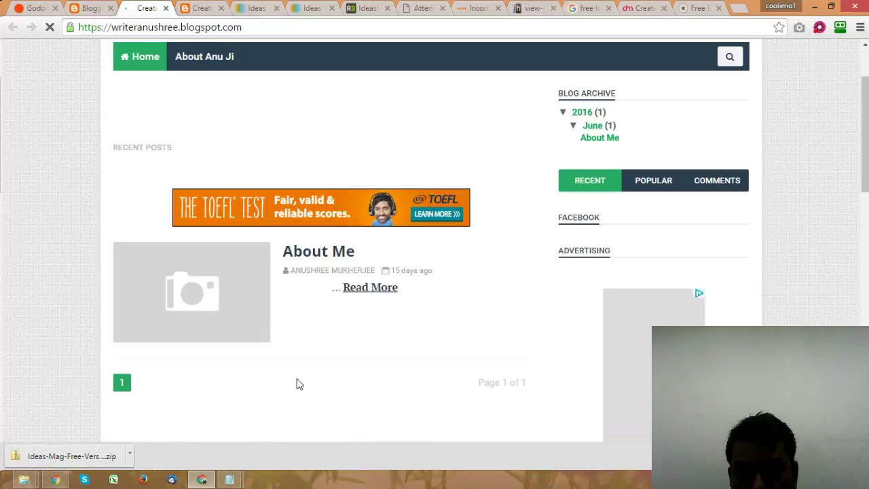
scroll(298, 385, "up", 2)
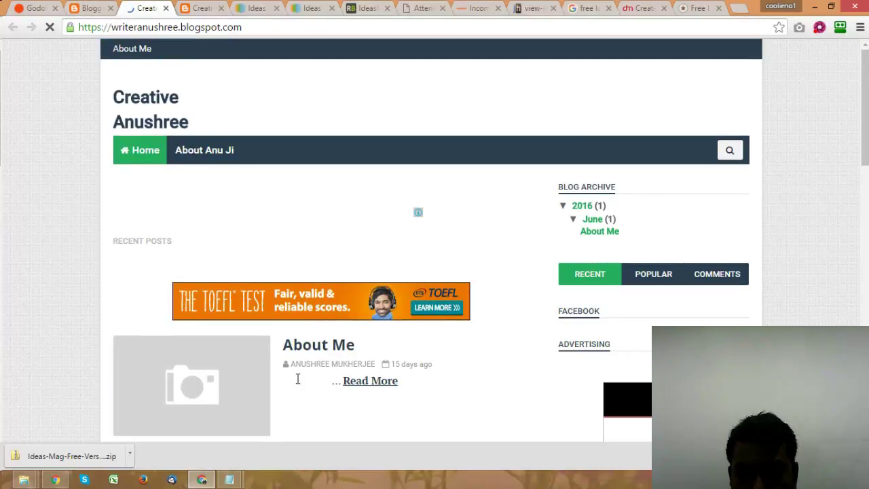
scroll(297, 379, "down", 10)
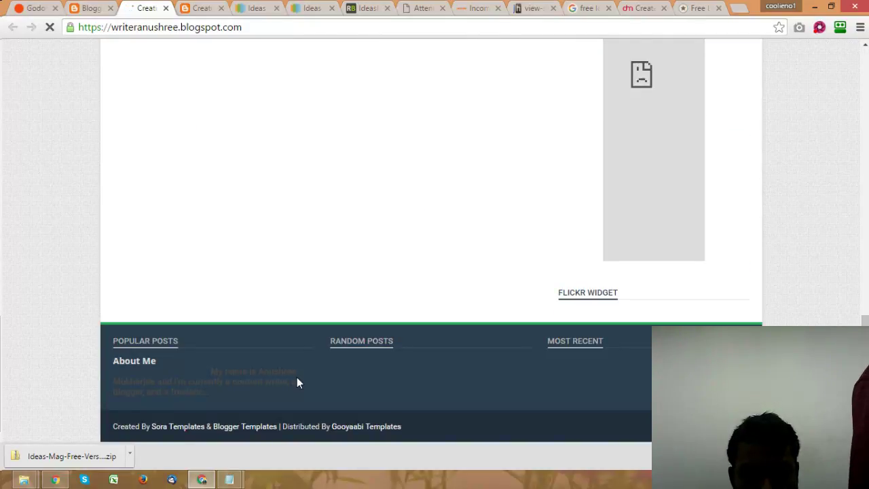
scroll(297, 380, "up", 5)
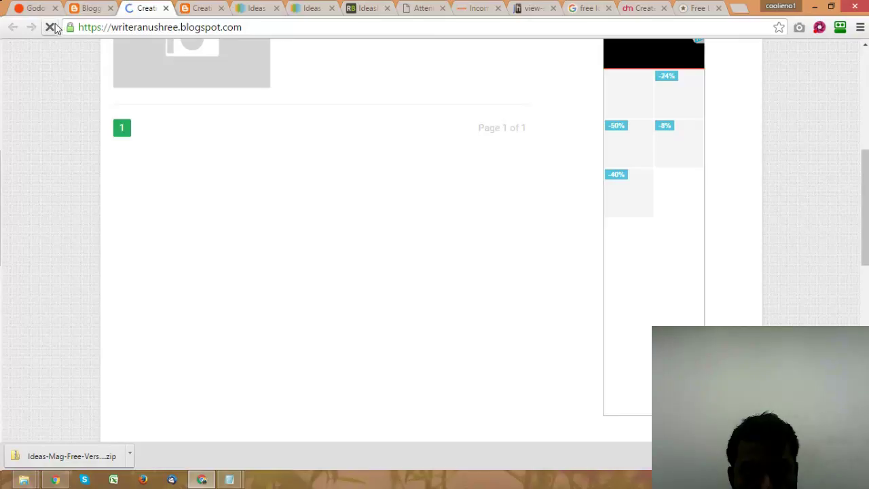
left_click(51, 27)
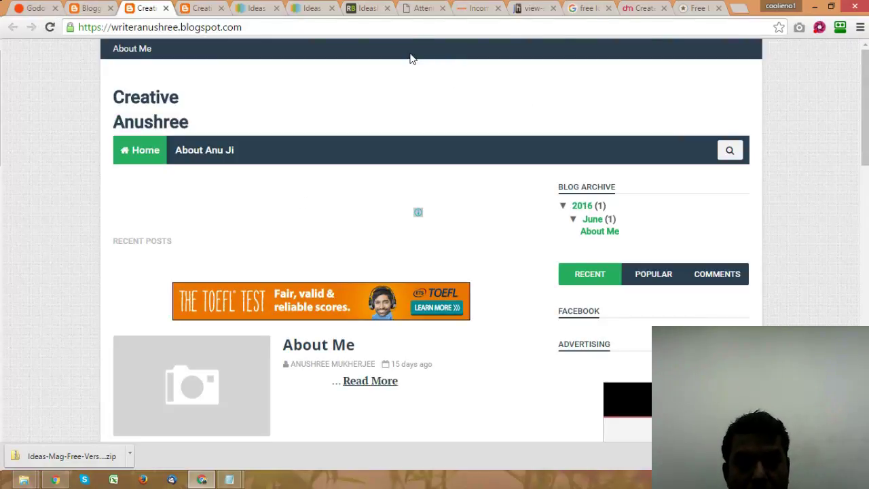
left_click(642, 8)
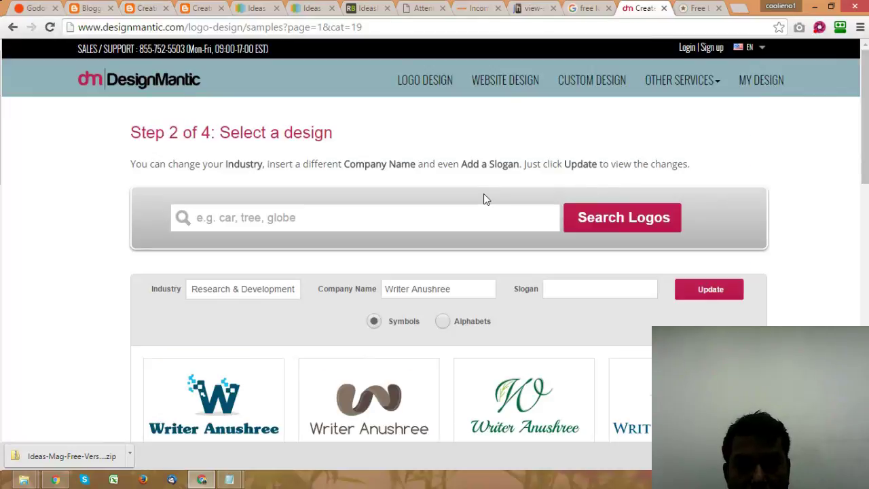
Step: Browse the Writer Anushree logo samples down to the green W logo, then minimise Chrome
scroll(484, 193, "down", 3)
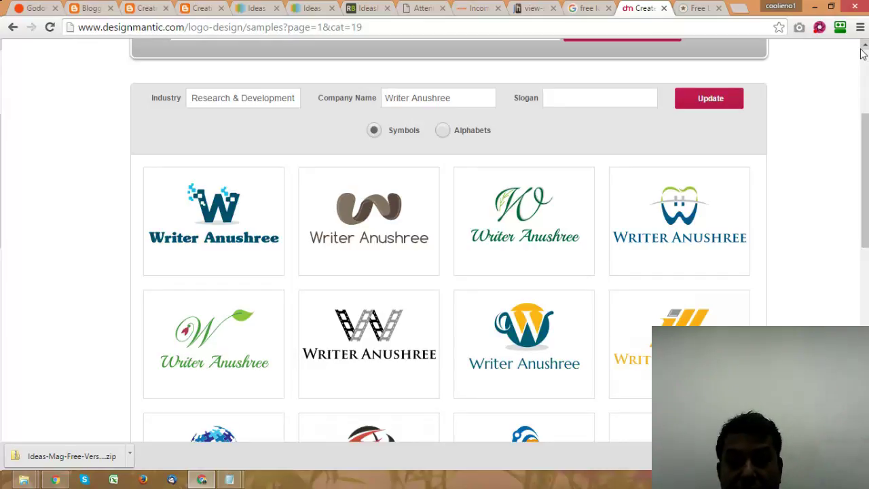
mouse_move(215, 364)
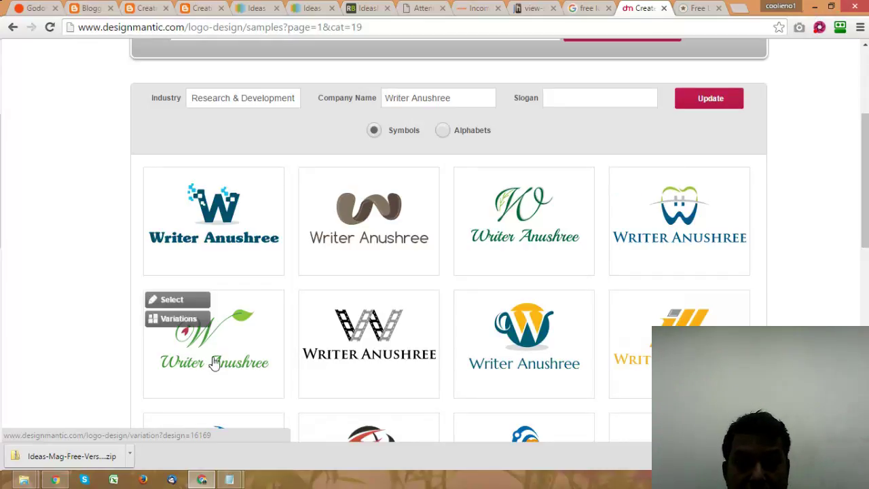
left_click(815, 6)
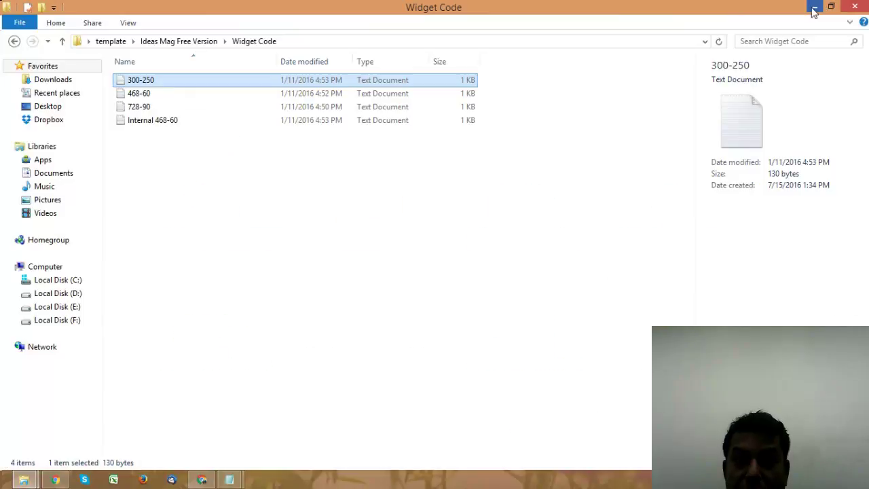
Step: Close the Widget Code folder and bring up the context menu for the desktop LPAfterPost 2015v1.1 file
left_click(850, 8)
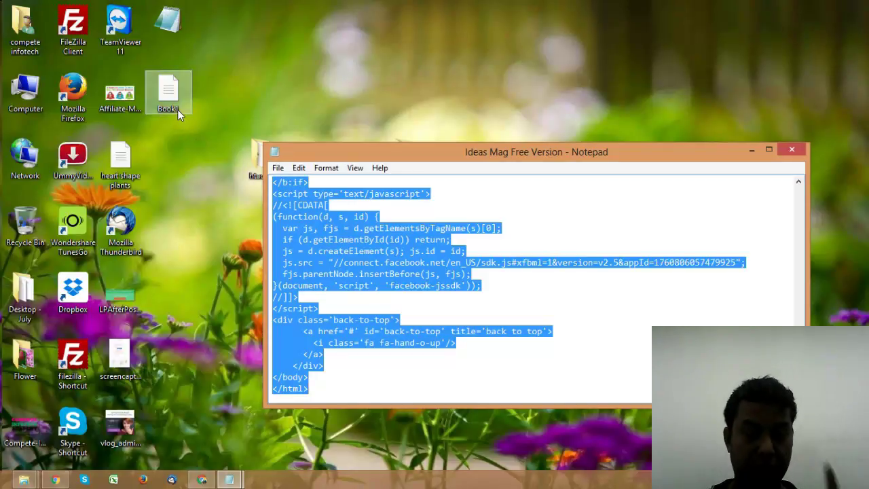
left_click(119, 296)
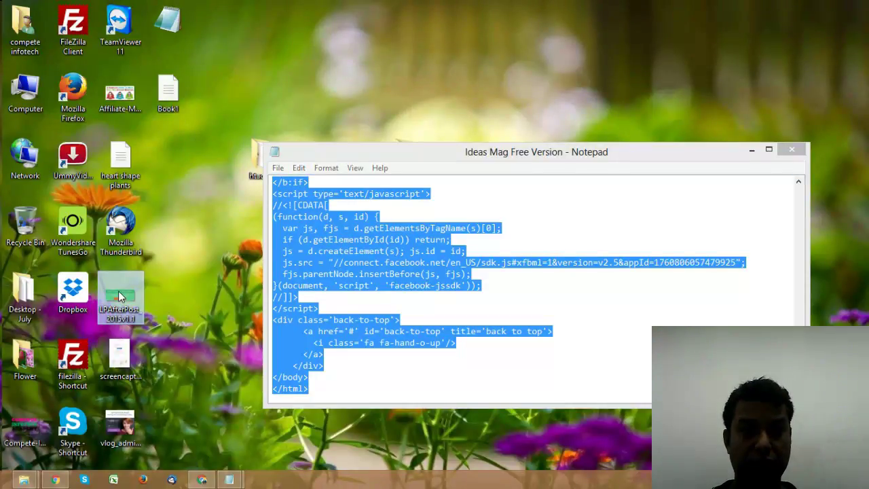
right_click(117, 291)
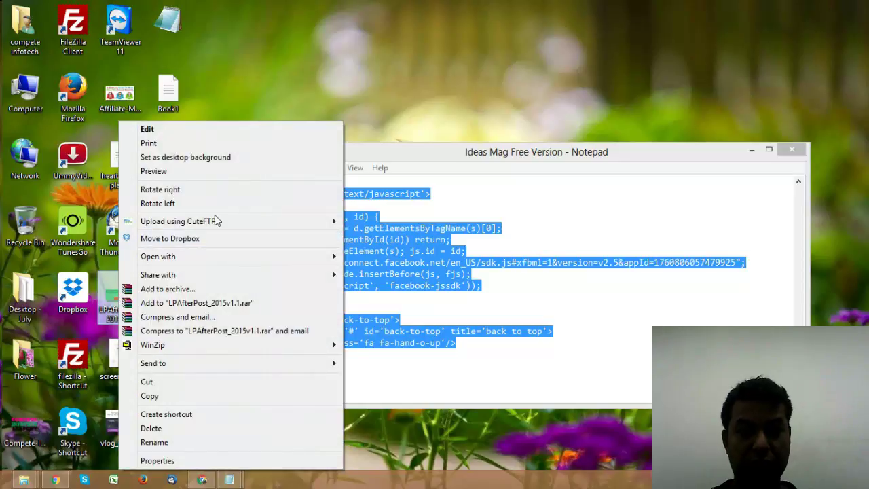
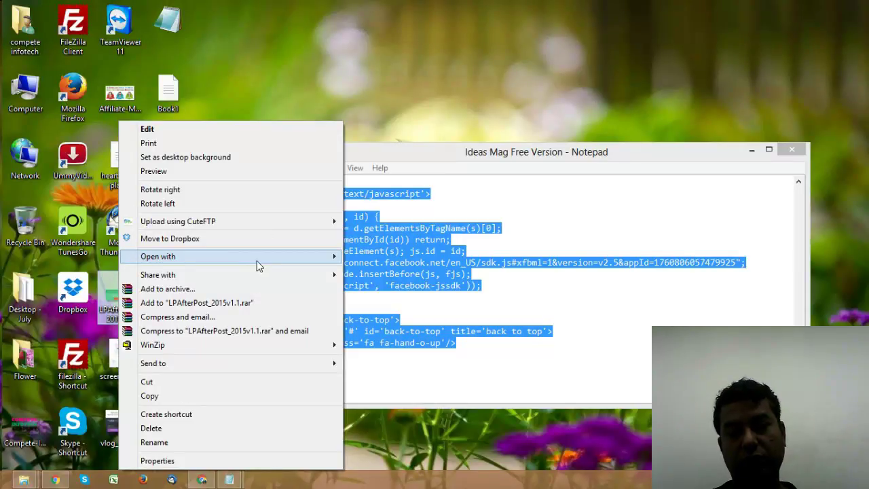
Step: Open the desktop file LPAfterPost_2015v1.1, a 610 × 230px banner, in Paint
left_click(257, 265)
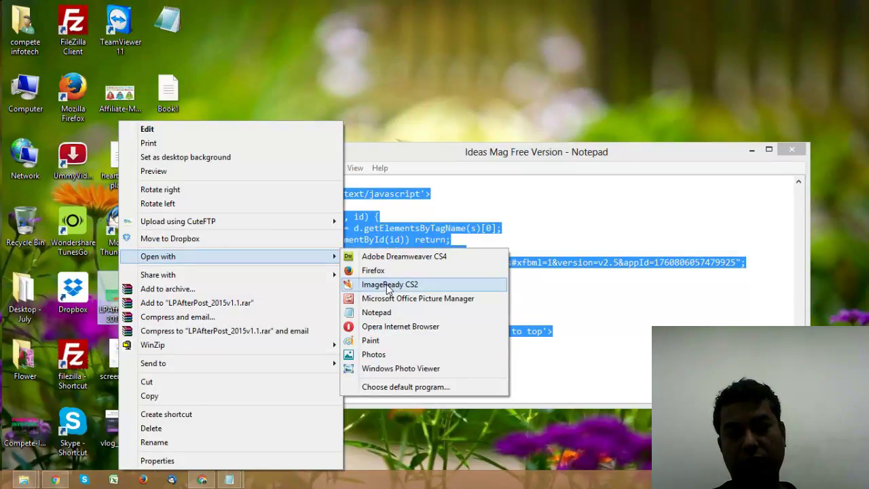
left_click(381, 343)
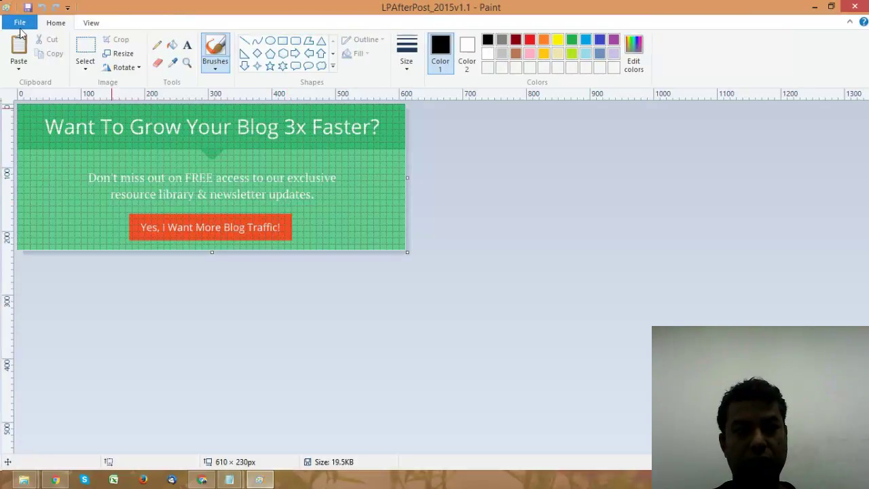
Step: Start a new picture and paste the DesignMantic screenshot, moving it up to show the logo rows
left_click(19, 23)
left_click(38, 44)
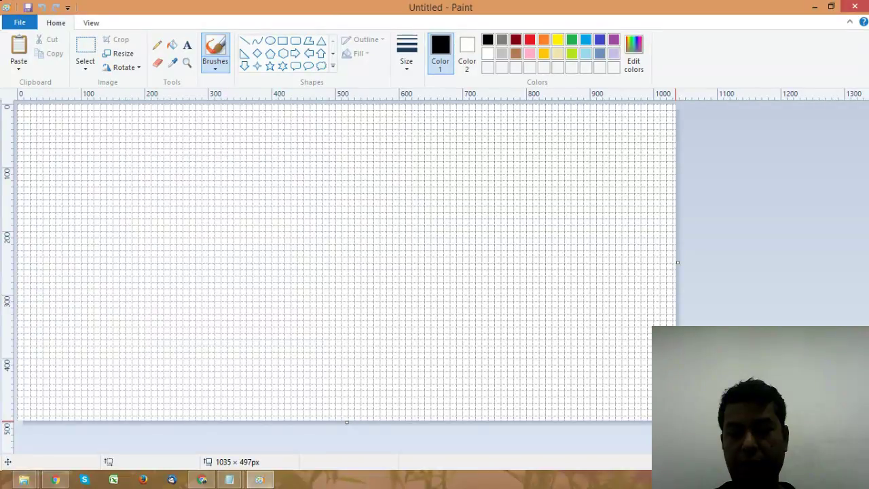
left_click_drag(678, 422, 625, 439)
key("ctrl+v")
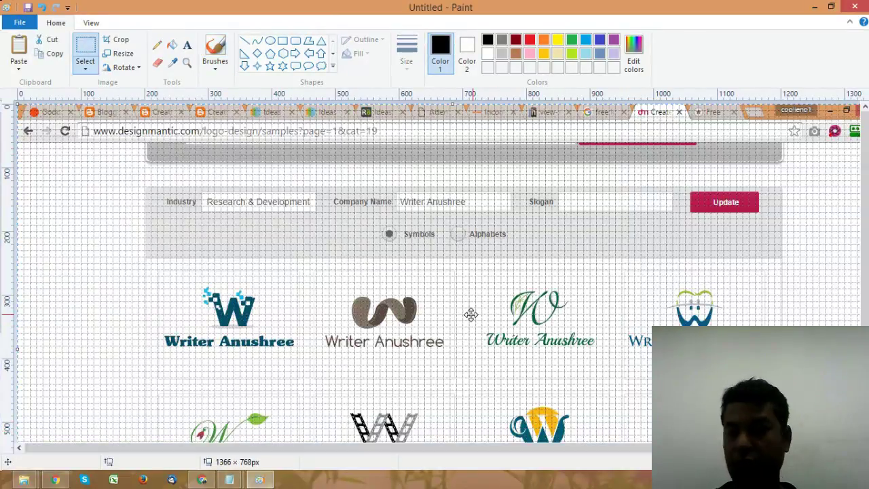
left_click_drag(554, 306, 546, 181)
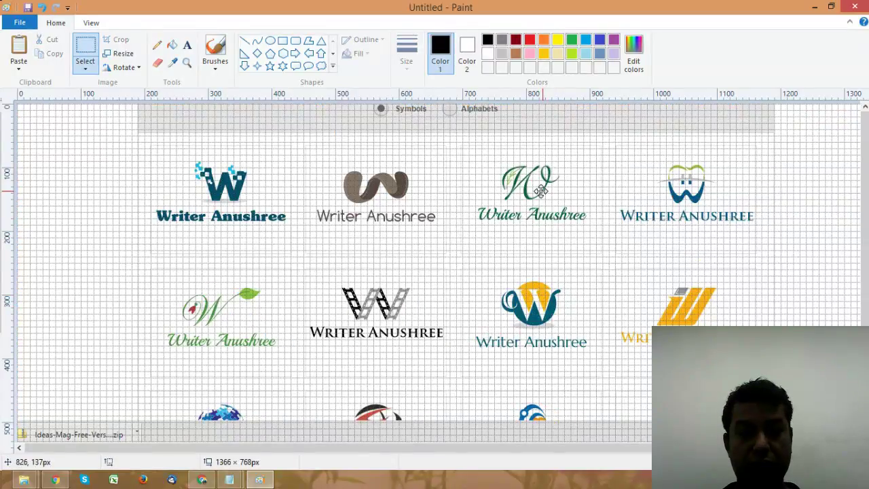
left_click(87, 46)
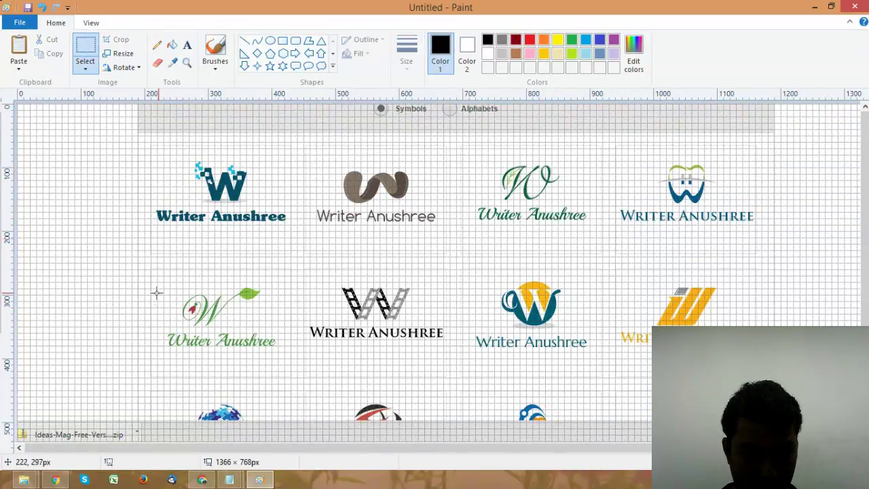
Step: Marquee-select the green leaf W logo tightly and copy it
left_click_drag(160, 280, 278, 354)
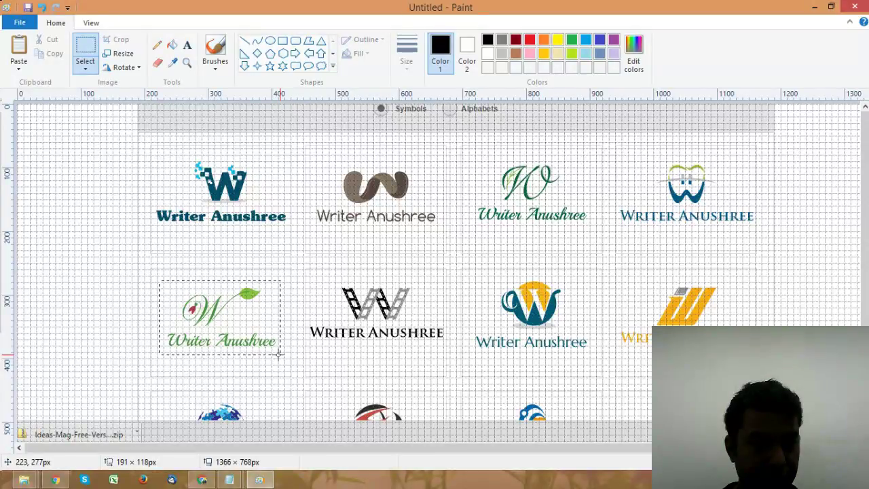
left_click_drag(277, 353, 278, 348)
left_click(107, 274)
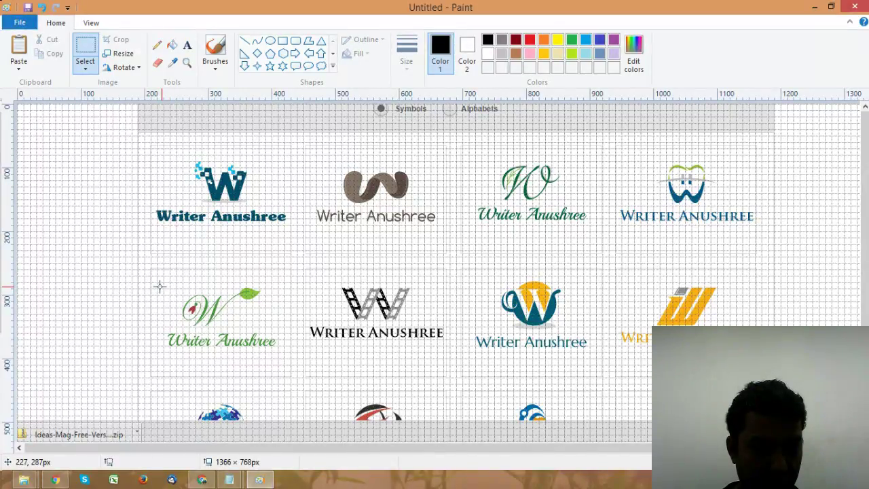
left_click_drag(161, 286, 281, 353)
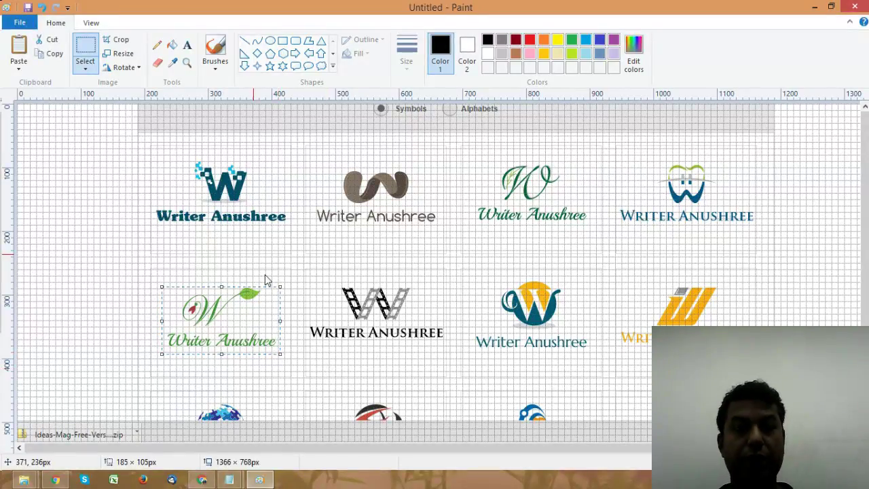
Step: Start a new blank picture, discarding the screenshot without saving
left_click(19, 22)
left_click(31, 44)
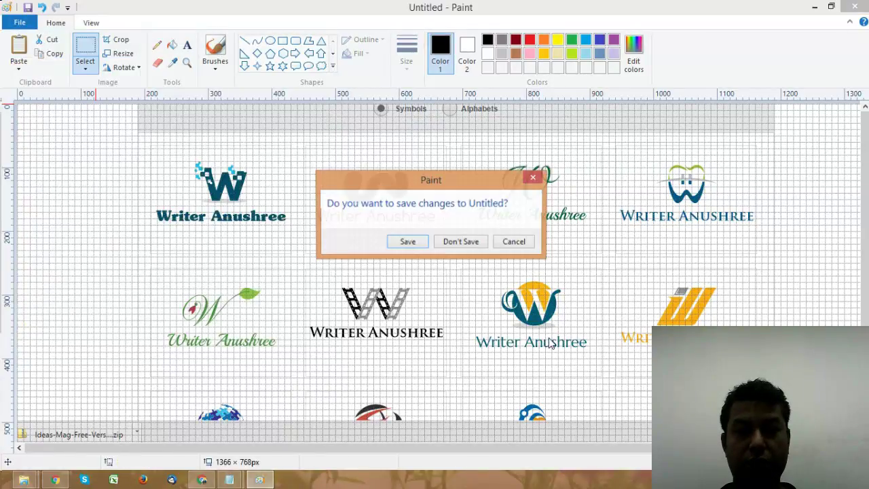
left_click(467, 243)
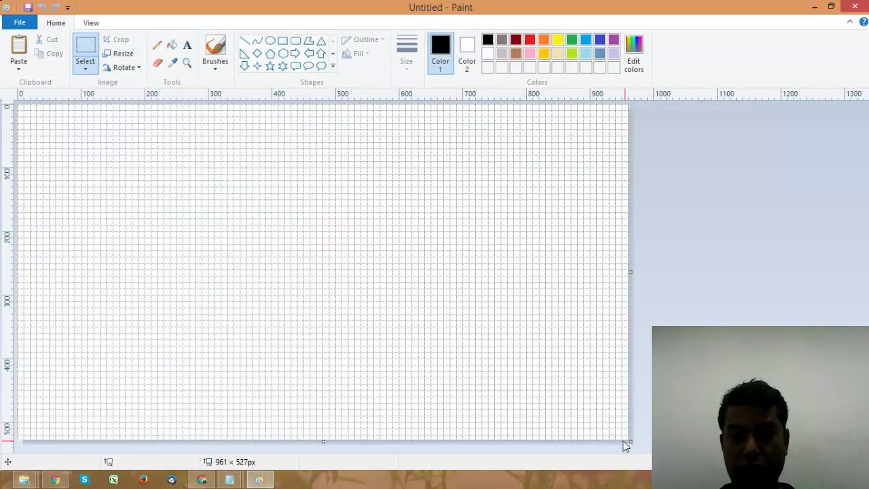
Step: Shrink the canvas to almost nothing and paste the leaf logo onto it
mouse_move(18, 104)
left_mouse_down()
mouse_move(32, 123)
mouse_move(22, 110)
left_mouse_up()
key("ctrl+shift+x")
key("ctrl+v")
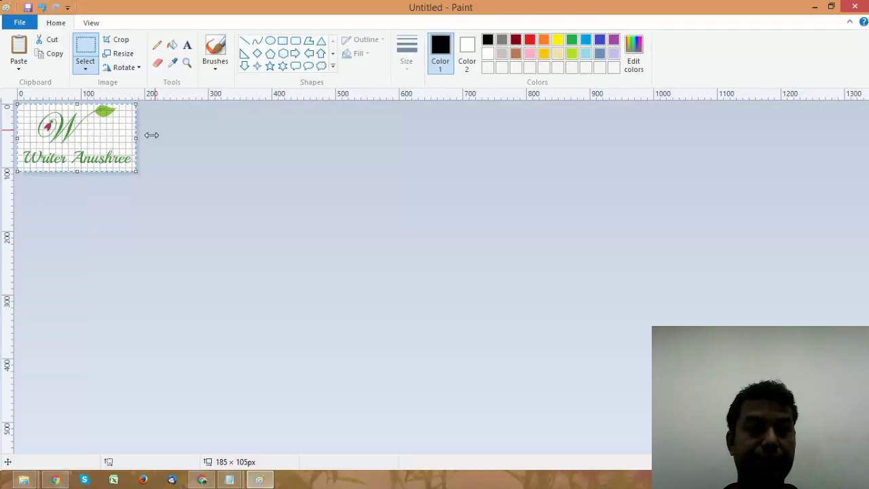
Step: Save the logo as JPEG 'anushree logo' on the Desktop and close Paint
left_click(19, 23)
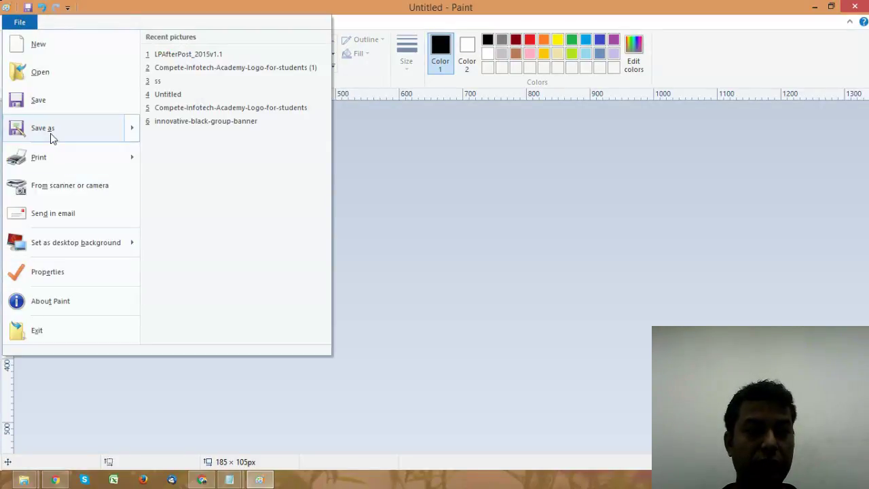
mouse_move(50, 131)
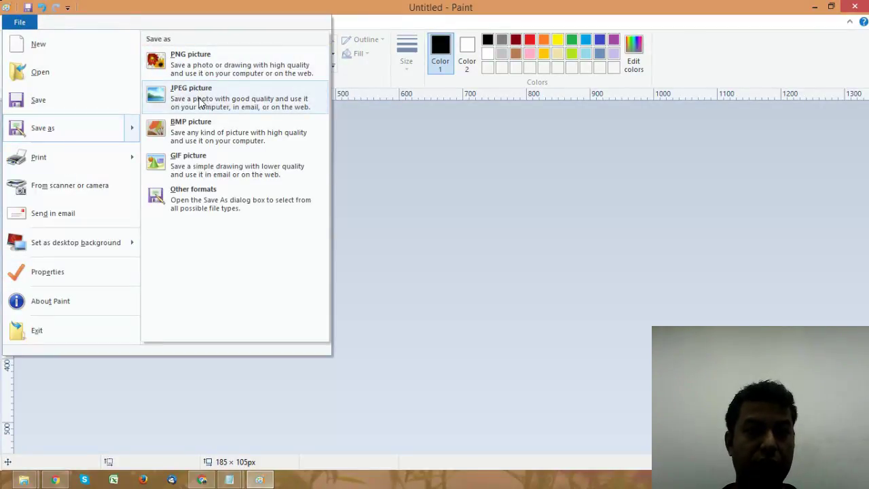
key("Escape")
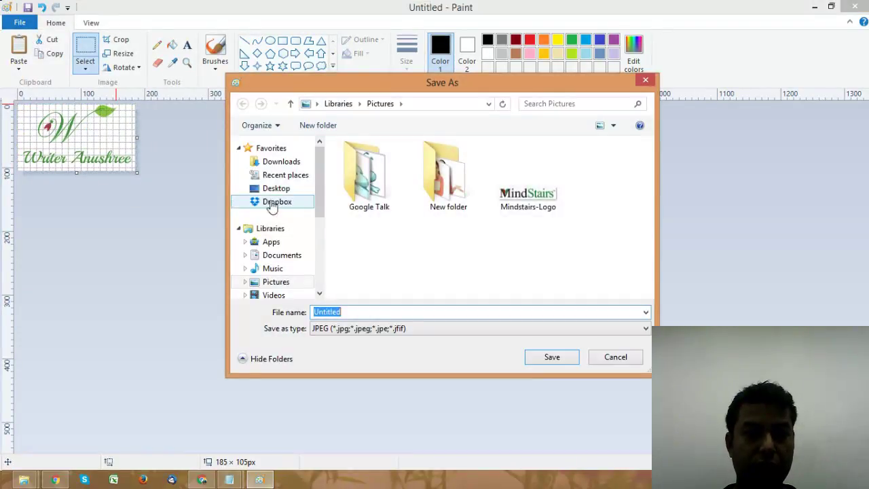
left_click(272, 189)
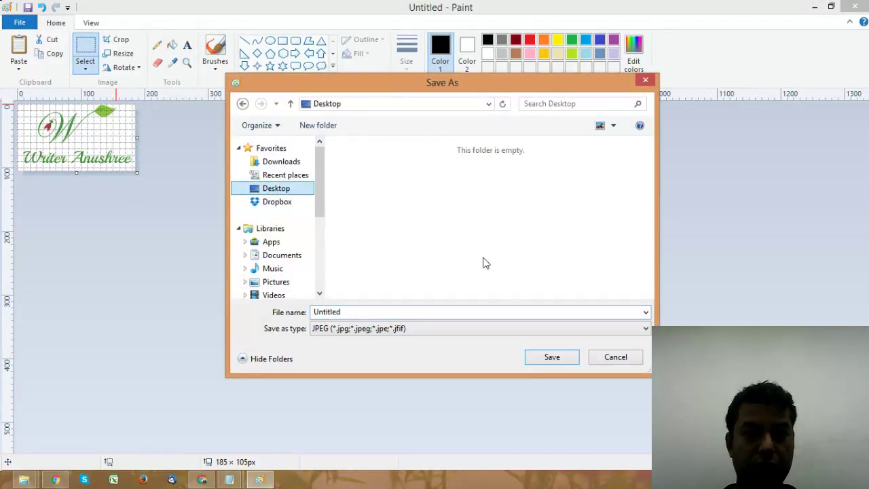
left_click(390, 309)
type("anu")
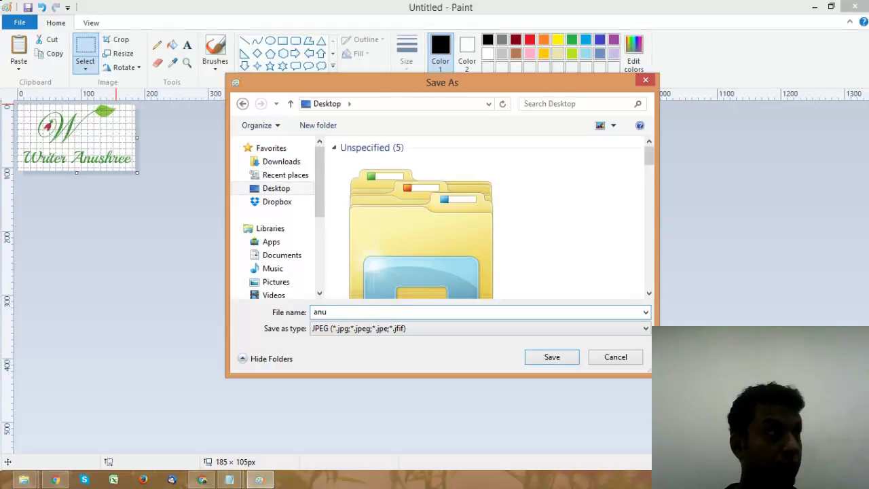
type("shree logo")
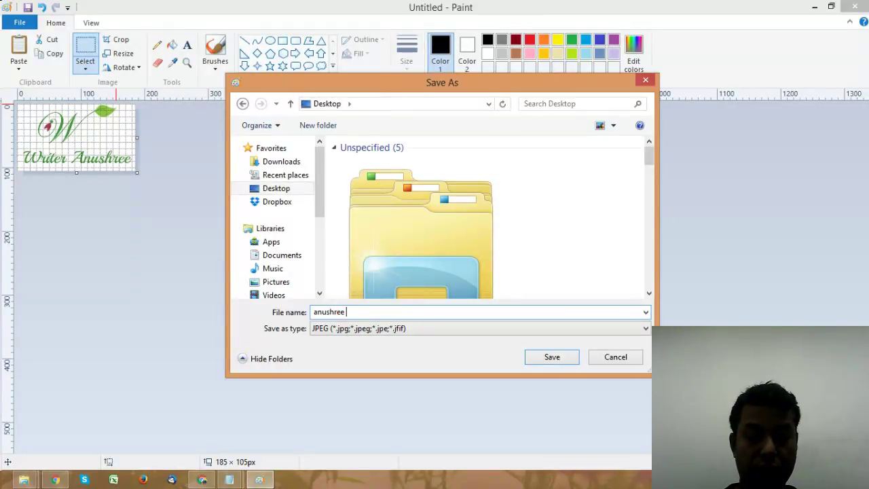
left_click(554, 360)
left_click(854, 7)
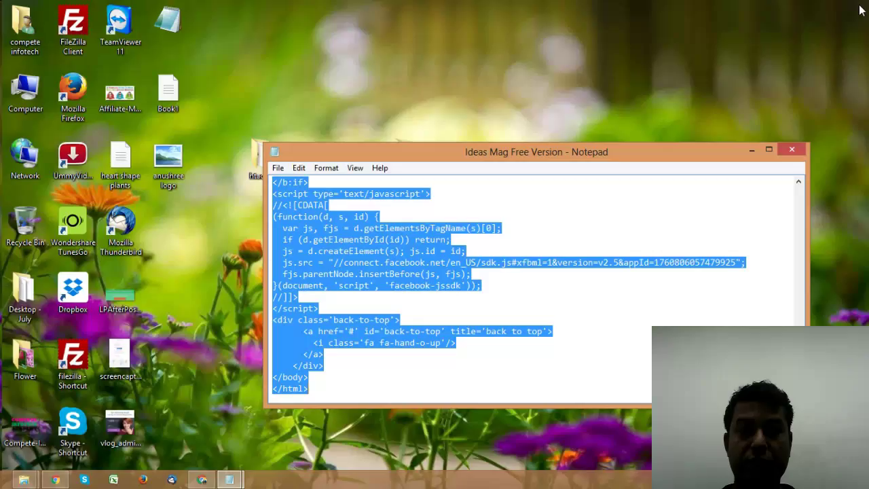
Step: Select the first leaf-logo variation in DesignMantic, then switch to the Blogger Layout page
left_click(752, 149)
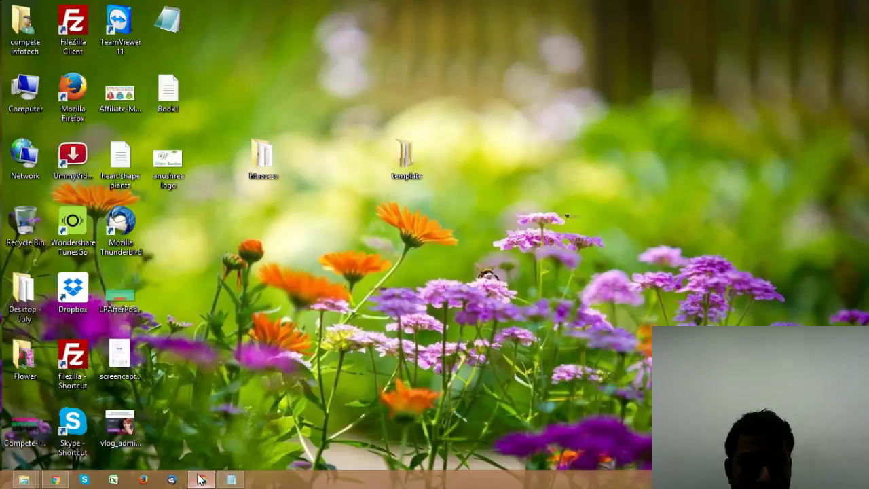
left_click(201, 480)
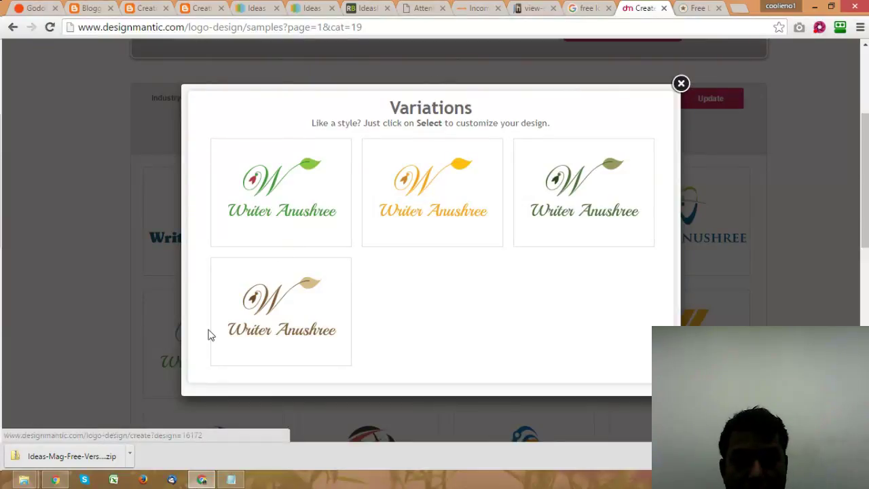
left_click(278, 202)
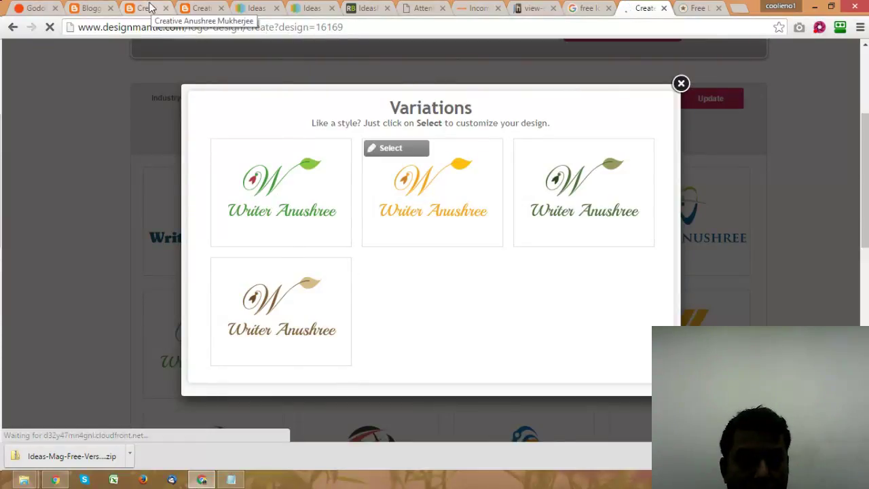
left_click(90, 7)
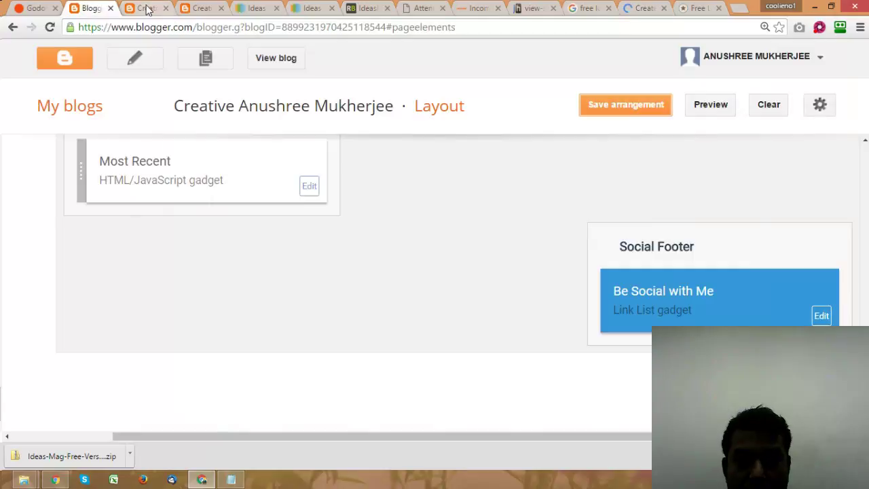
scroll(679, 285, "up", 4)
scroll(674, 259, "up", 10)
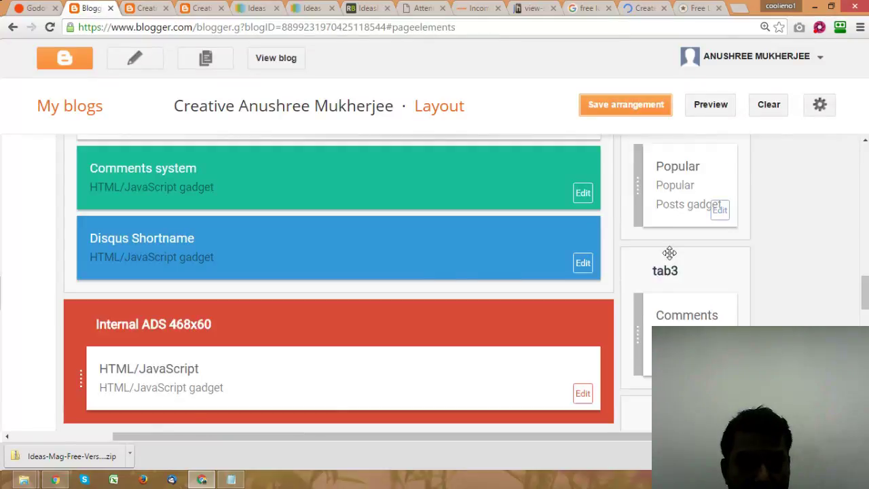
scroll(670, 254, "up", 4)
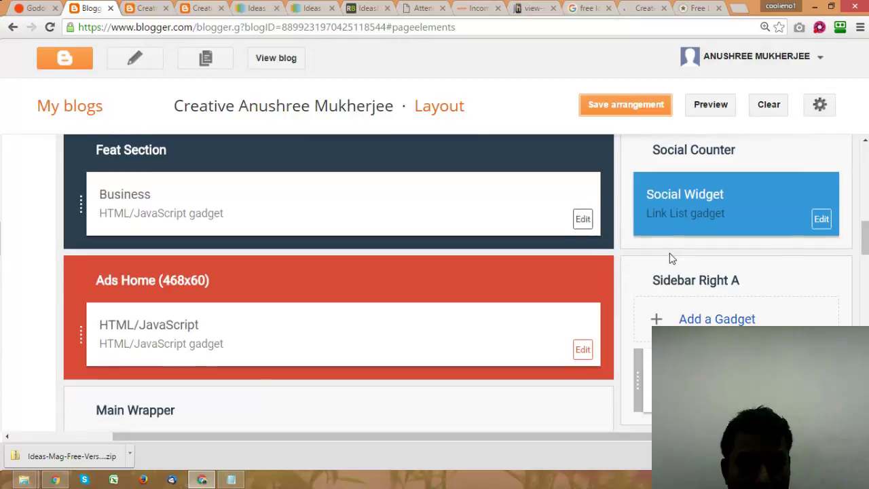
scroll(670, 256, "up", 5)
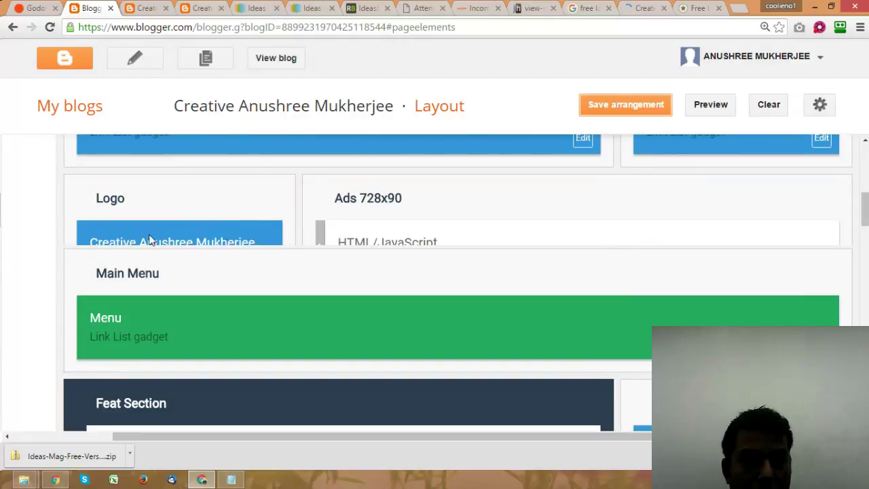
left_click_drag(260, 242, 317, 238)
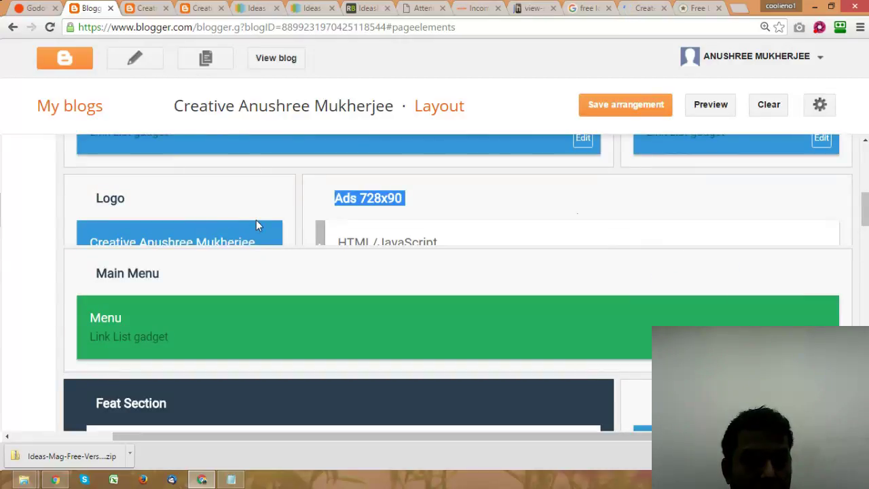
left_click(218, 217)
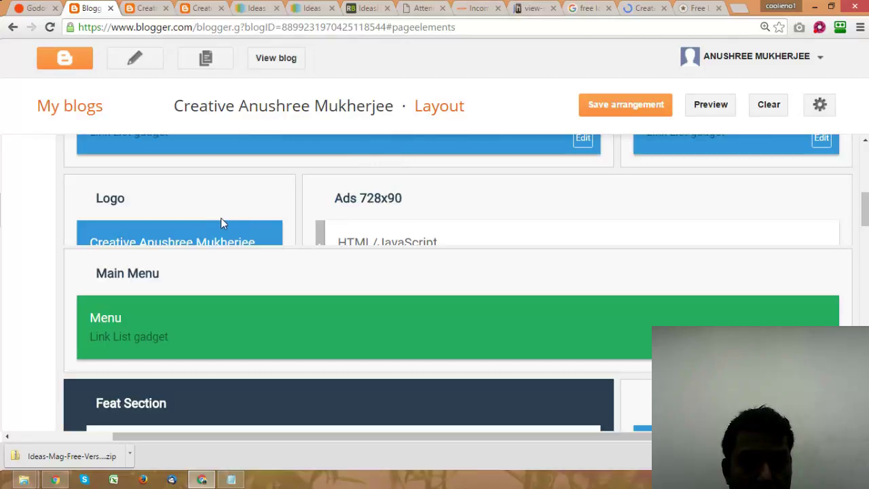
scroll(223, 225, "up", 3)
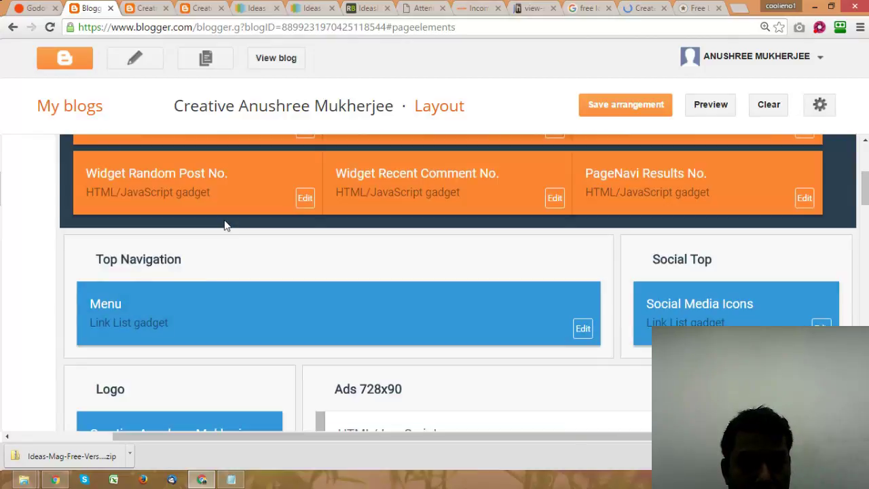
scroll(226, 225, "down", 3)
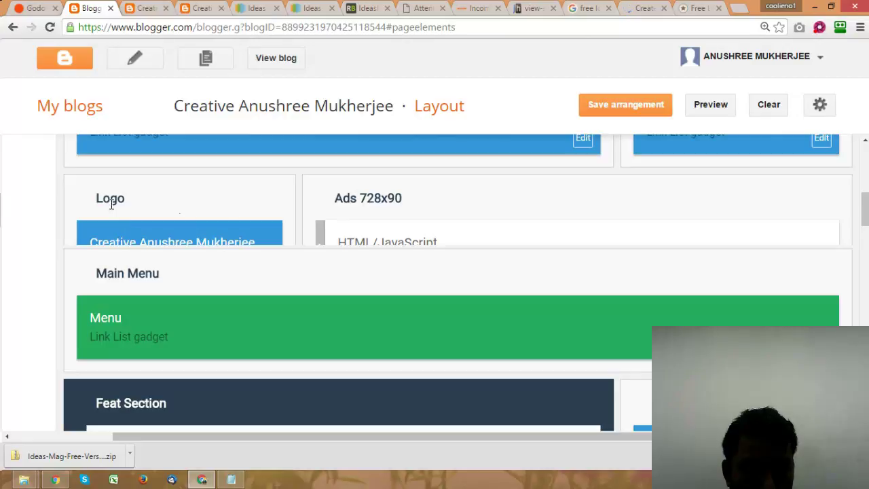
left_click_drag(110, 227, 209, 238)
scroll(209, 238, "down", 3)
scroll(209, 238, "down", 2)
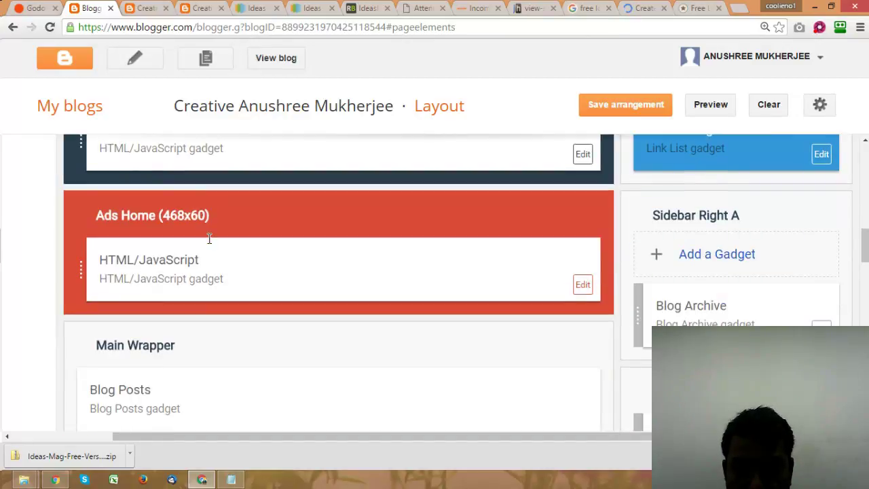
scroll(210, 238, "down", 10)
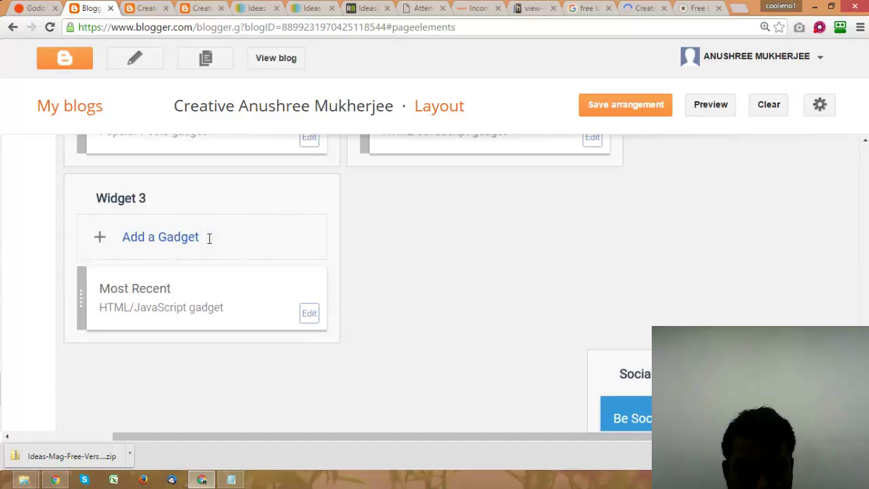
scroll(210, 238, "down", 2)
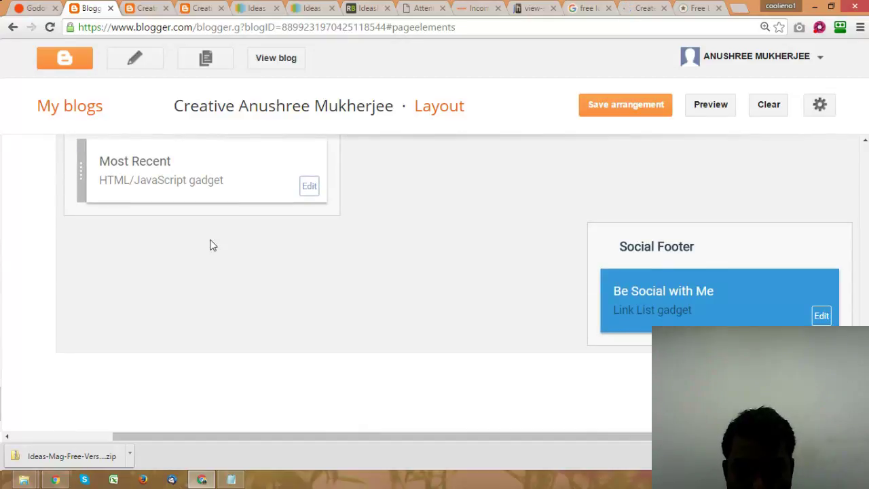
scroll(210, 245, "up", 5)
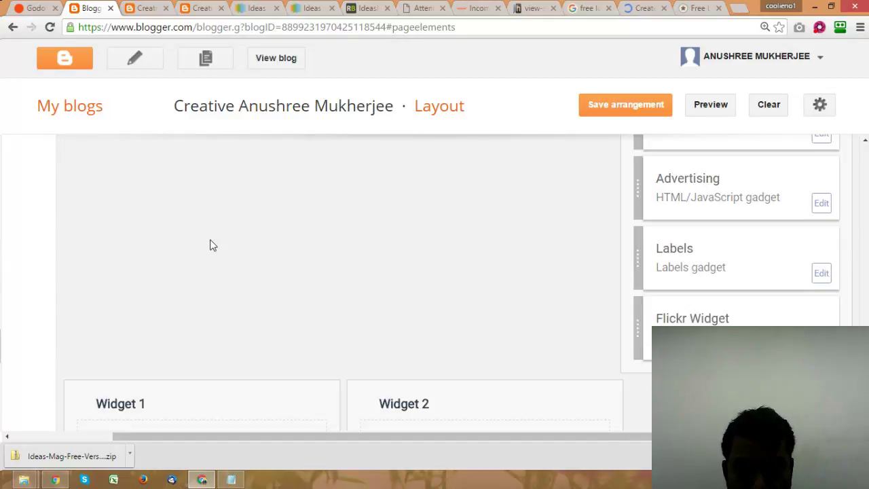
scroll(210, 245, "up", 5)
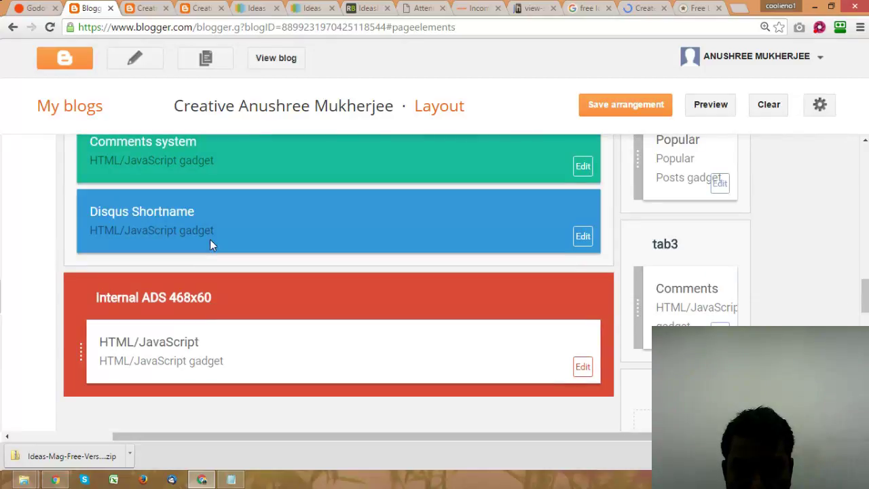
scroll(210, 246, "up", 2)
scroll(210, 245, "up", 5)
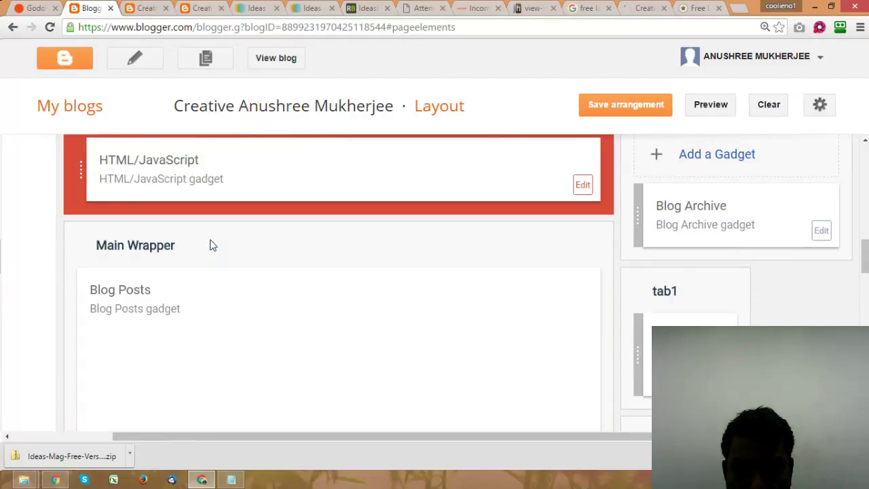
scroll(210, 246, "up", 5)
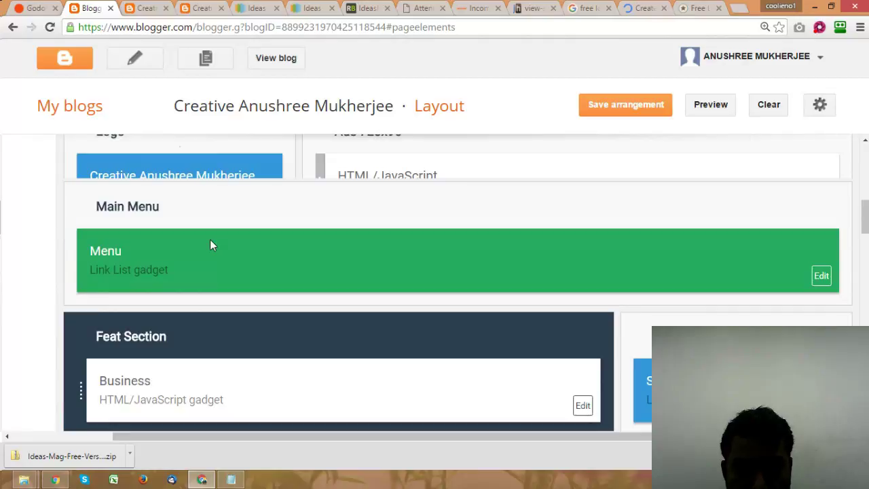
scroll(210, 245, "up", 6)
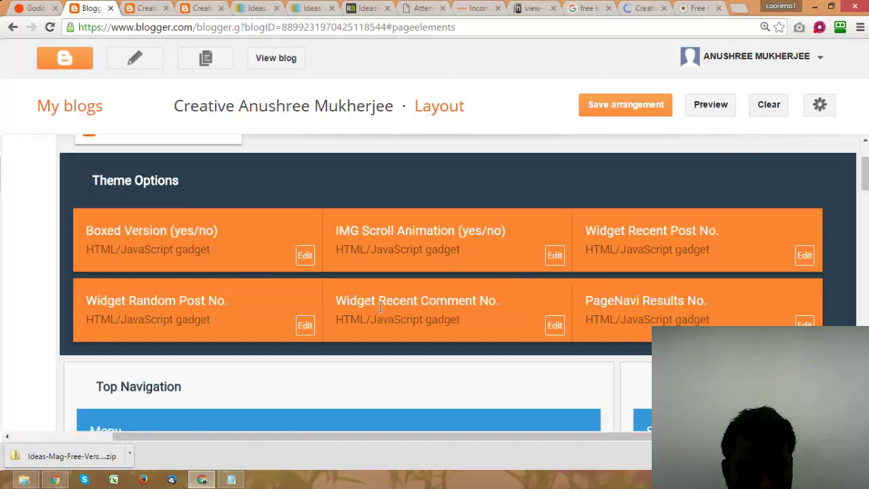
Step: Open the Boxed Version gadget's settings and cancel without changing anything
left_click(305, 257)
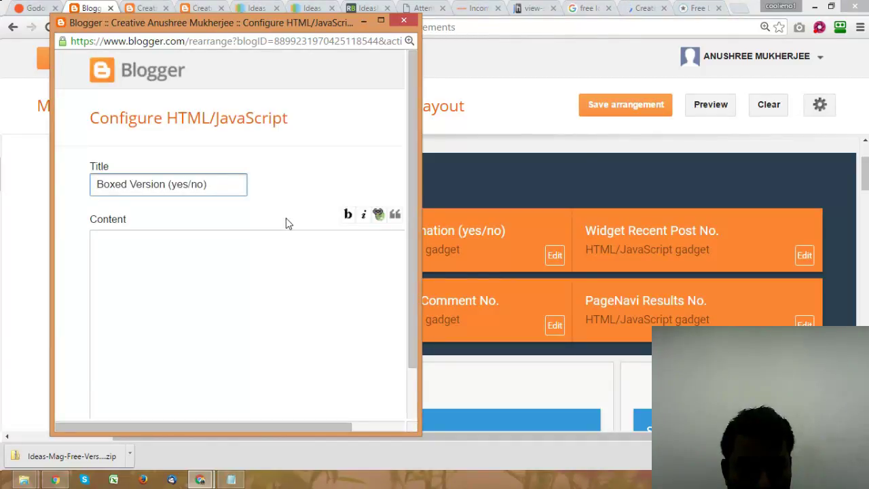
scroll(286, 218, "down", 1)
scroll(285, 218, "up", 1)
scroll(285, 224, "down", 1)
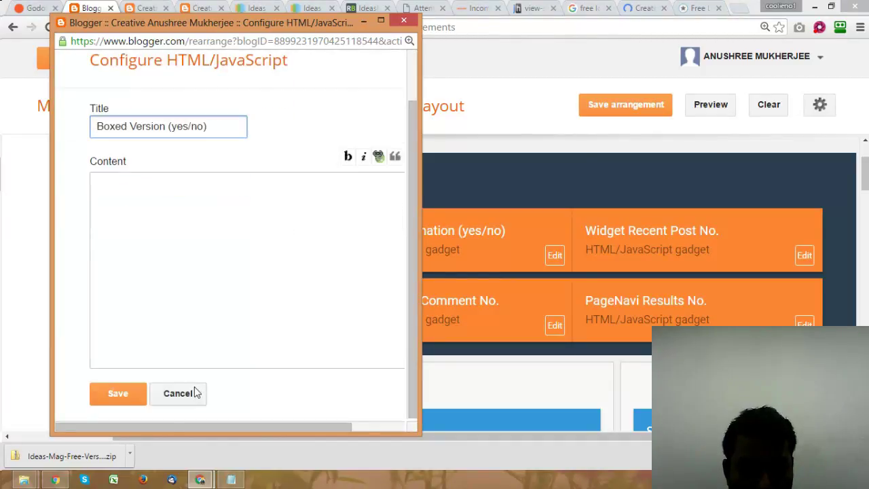
left_click(189, 395)
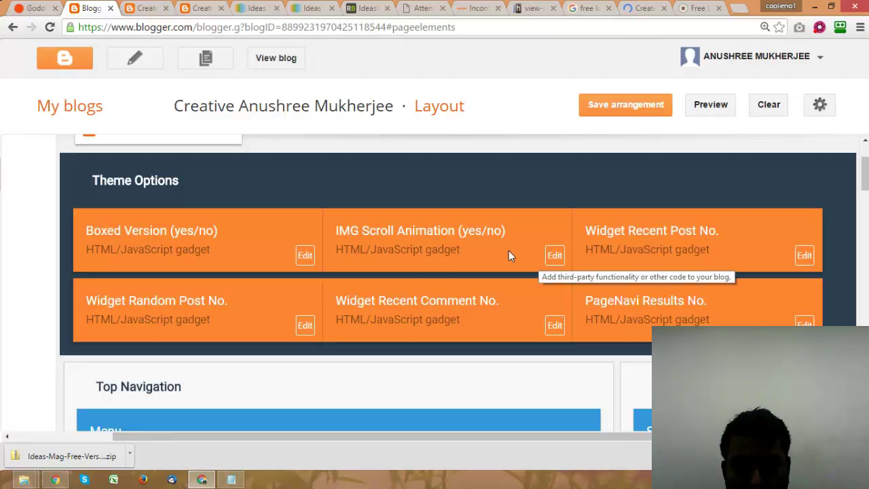
Step: Scroll the Layout page, then bring up the IdeasMag documentation's Header Logo section
scroll(508, 224, "up", 2)
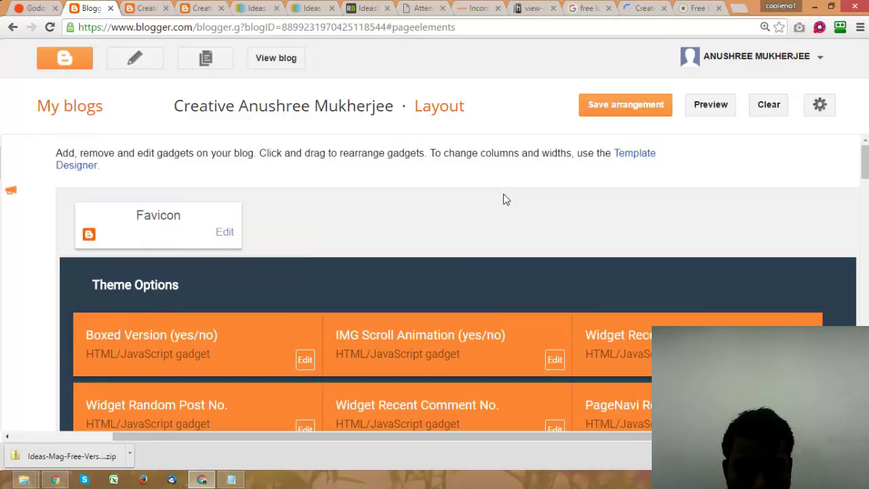
scroll(503, 194, "down", 7)
scroll(503, 193, "up", 1)
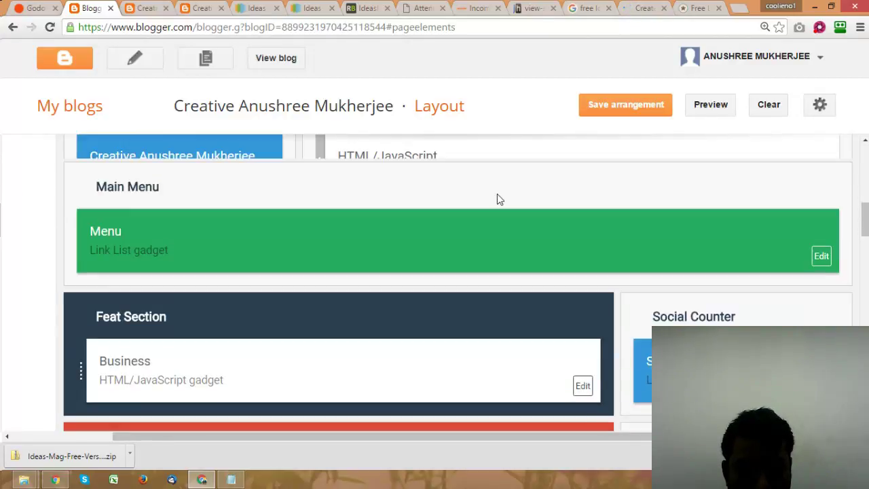
scroll(497, 199, "up", 1)
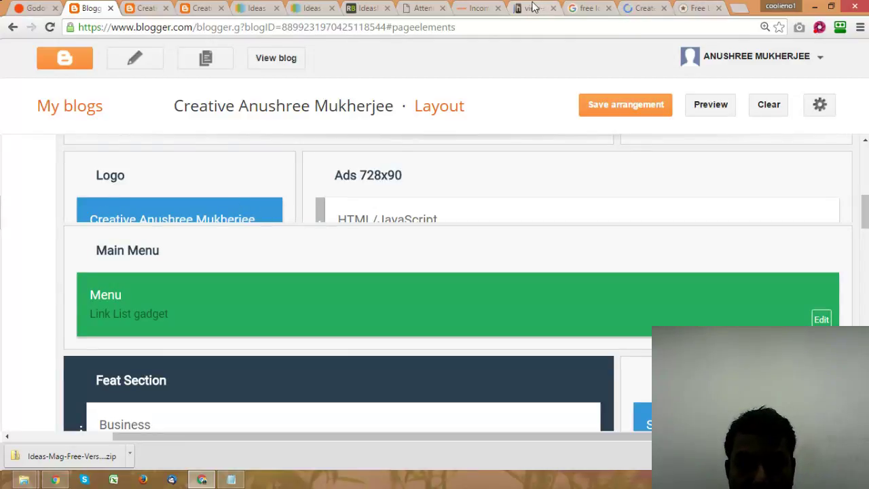
left_click(366, 8)
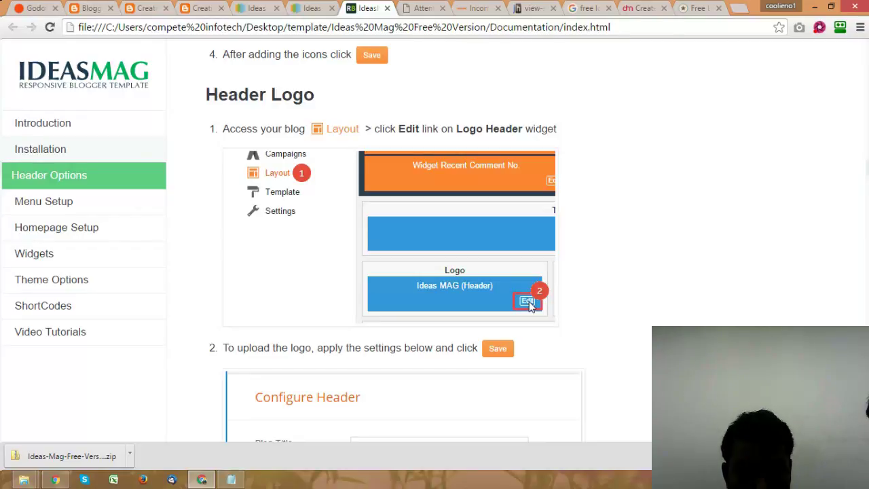
Step: Return from the Header Logo instructions to the Blogger Layout page
key("ctrl+2")
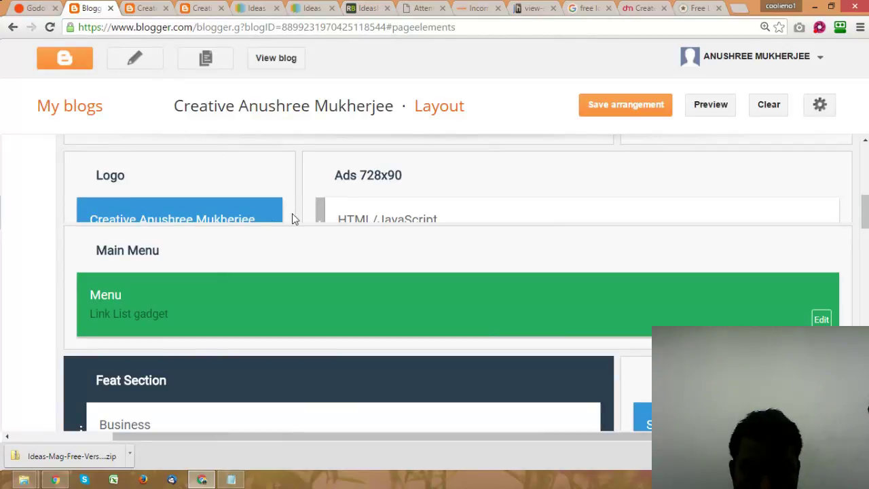
Step: Zoom the Layout page to 125%, leave it for My blogs, and return to the IdeasMag docs
key("ctrl+minus")
key("ctrl+minus")
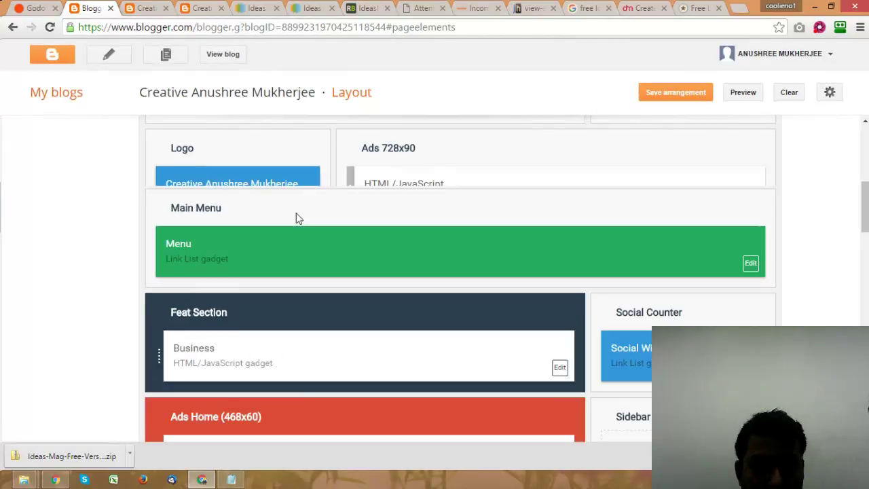
key("ctrl+minus")
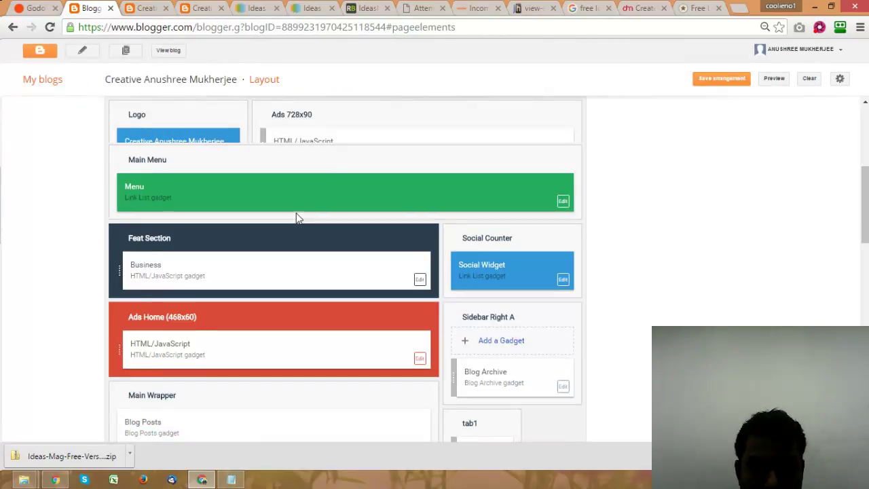
key("ctrl+plus")
key("ctrl+plus")
key("ctrl+plus")
key("ctrl+plus")
key("ctrl+plus")
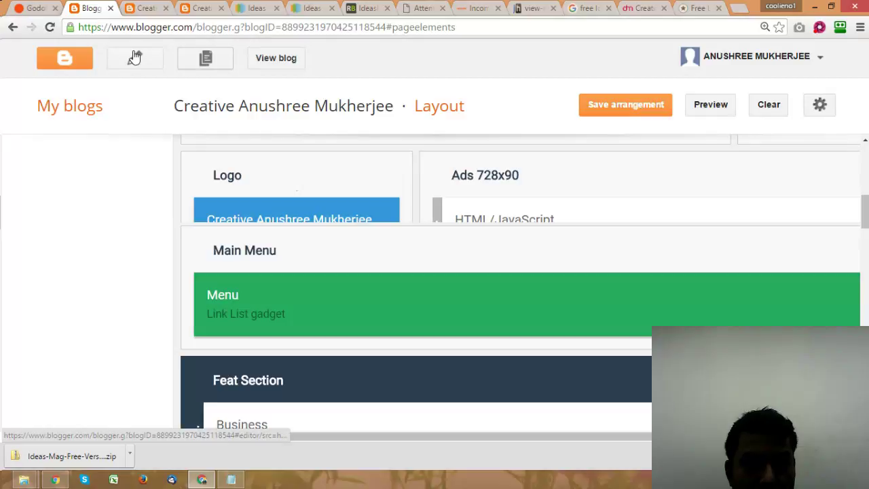
left_click(69, 109)
left_click(489, 102)
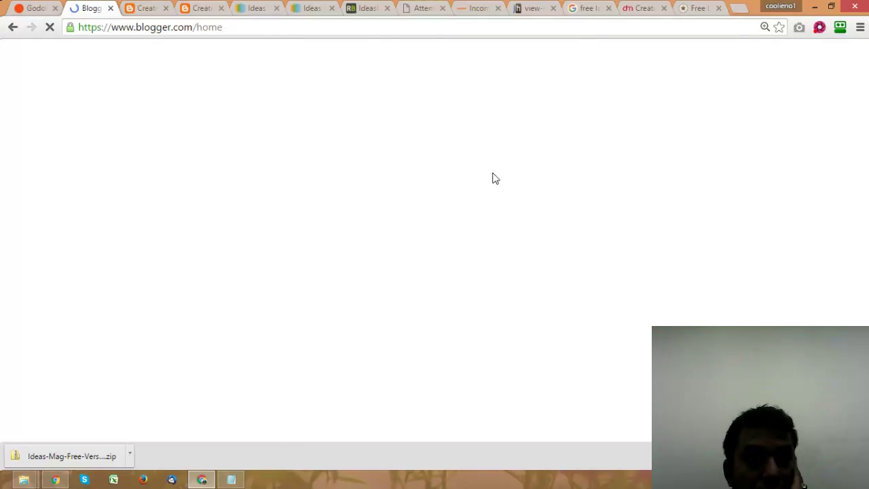
left_click(376, 6)
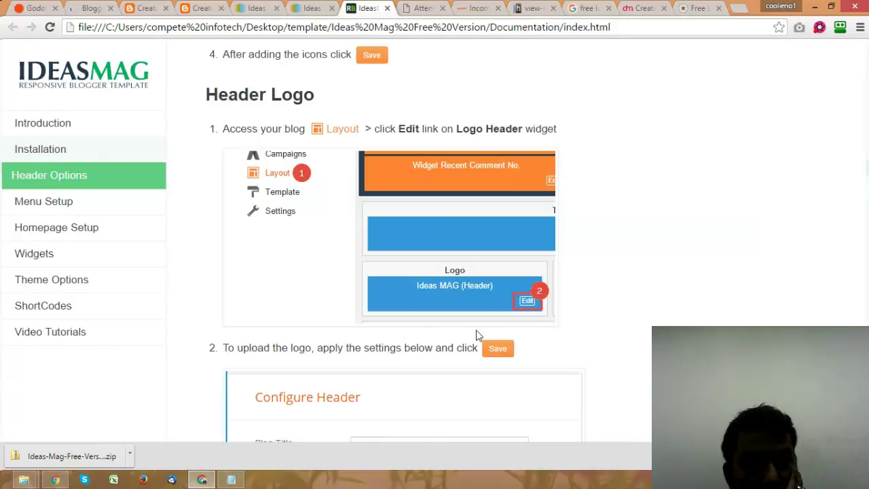
scroll(476, 334, "down", 4)
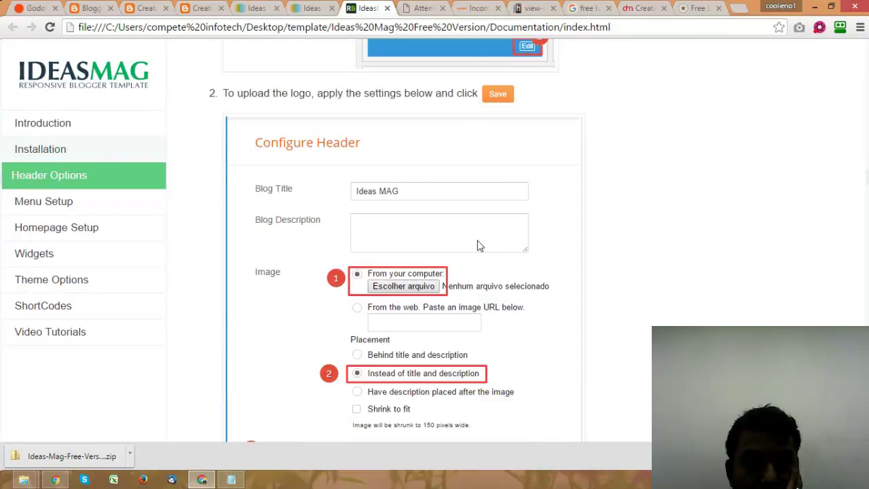
scroll(489, 257, "up", 1)
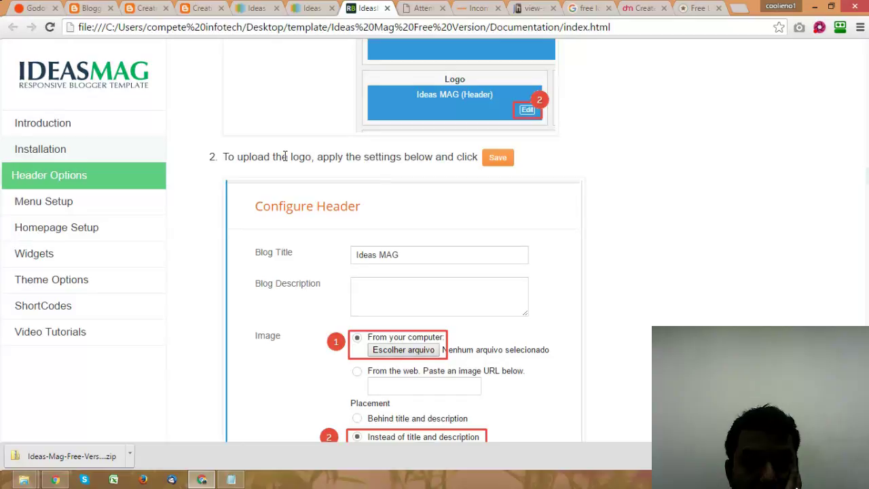
left_click_drag(285, 156, 396, 157)
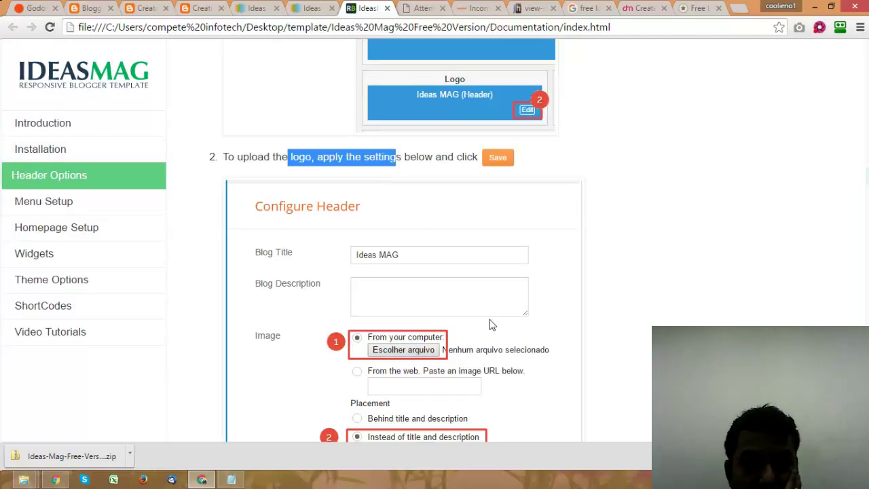
scroll(492, 324, "down", 2)
scroll(491, 324, "down", 2)
scroll(491, 324, "up", 7)
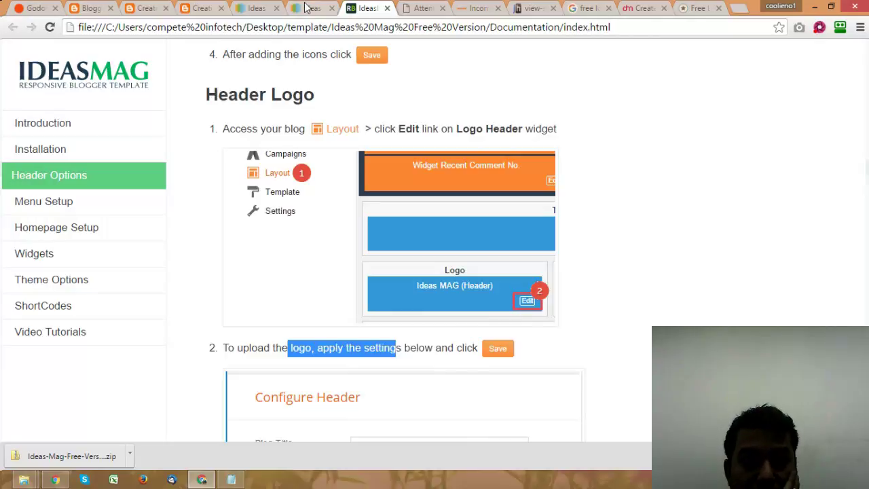
Step: Open the blog's Template page from the dashboard and check the published blog over https
left_click(109, 7)
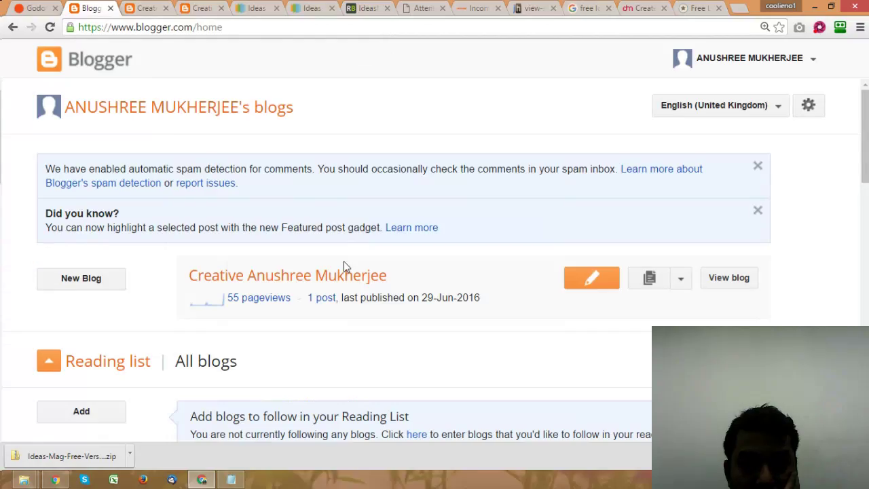
scroll(659, 174, "down", 2)
left_click(678, 153)
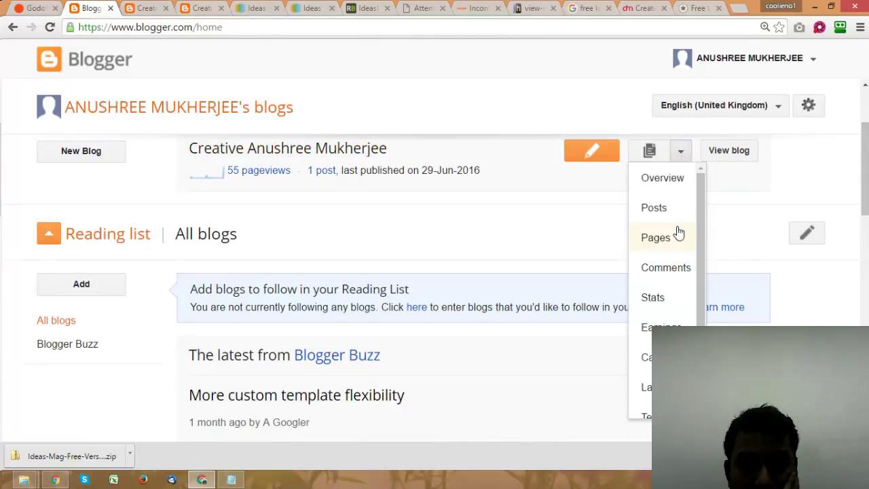
left_click_drag(699, 237, 697, 274)
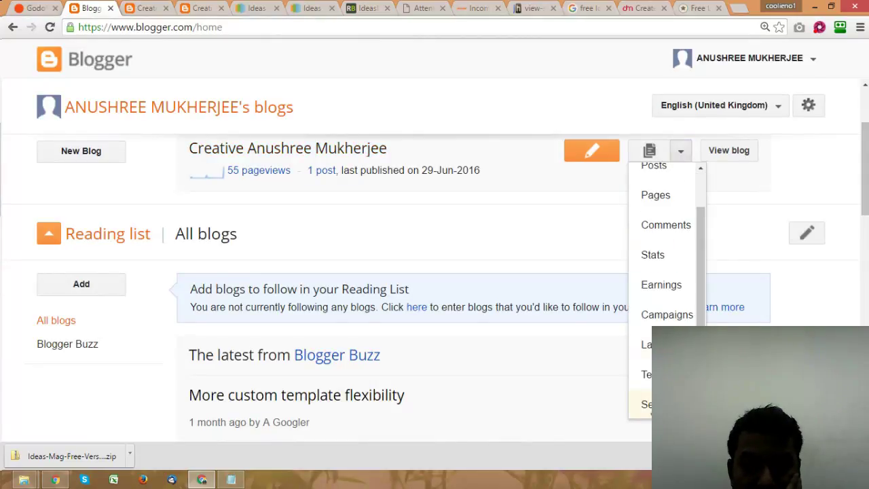
left_click(676, 404)
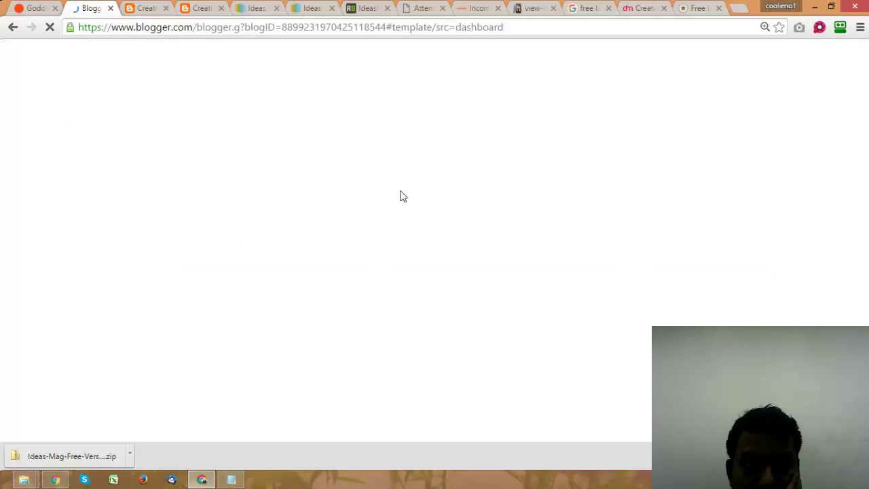
left_click(192, 7)
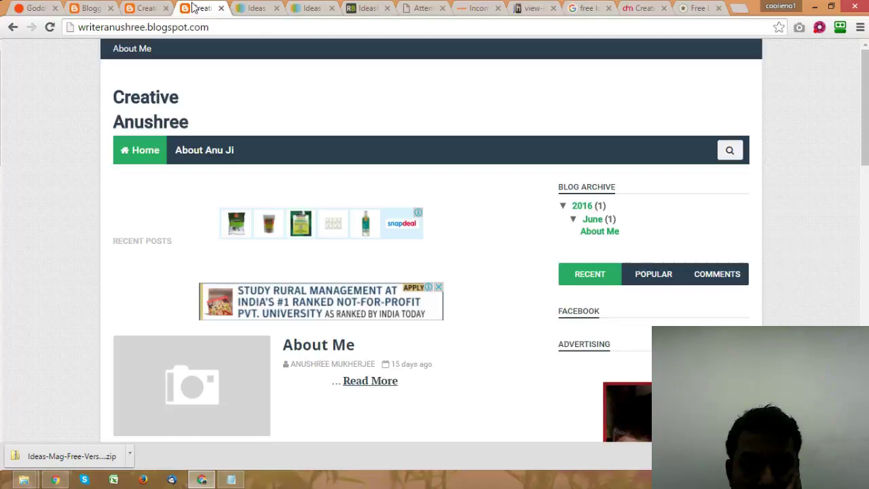
left_click(147, 7)
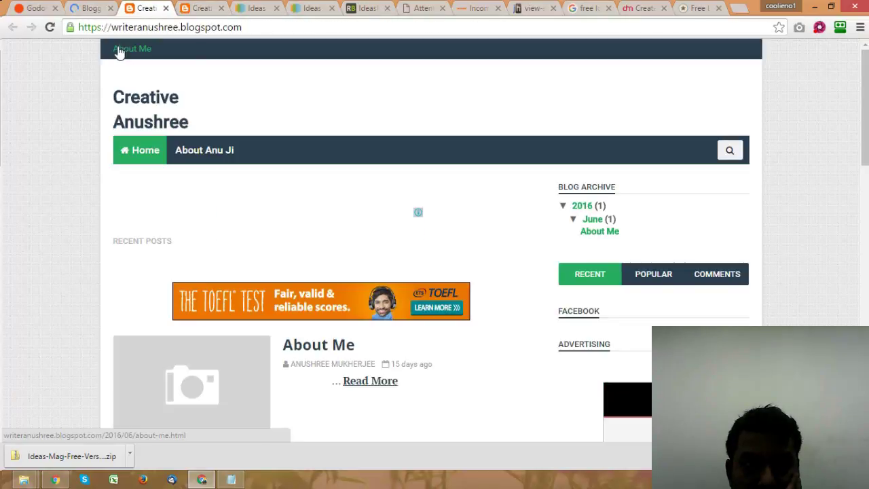
left_click(91, 7)
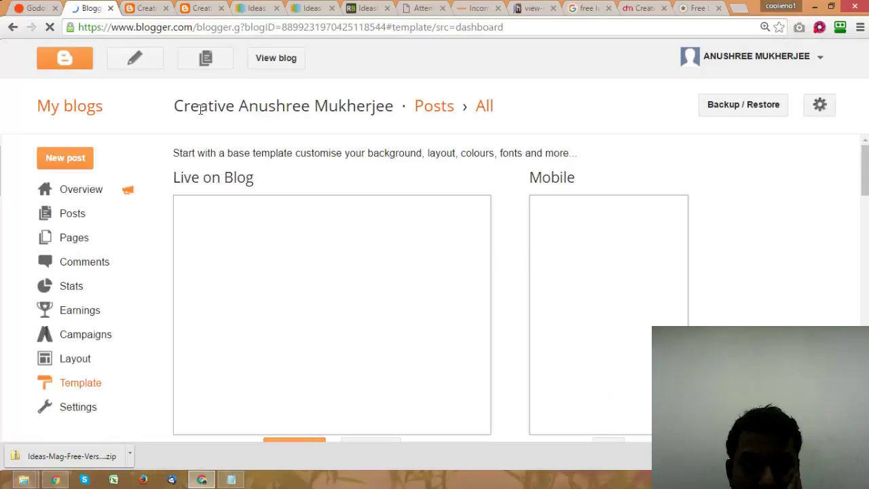
Step: Open a blank new-post editor in a separate tab, keeping the Template page
right_click(139, 62)
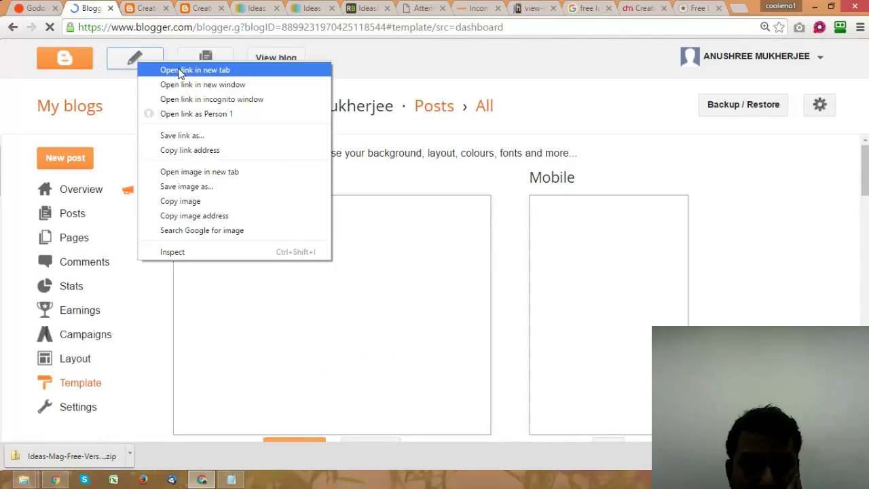
left_click(180, 71)
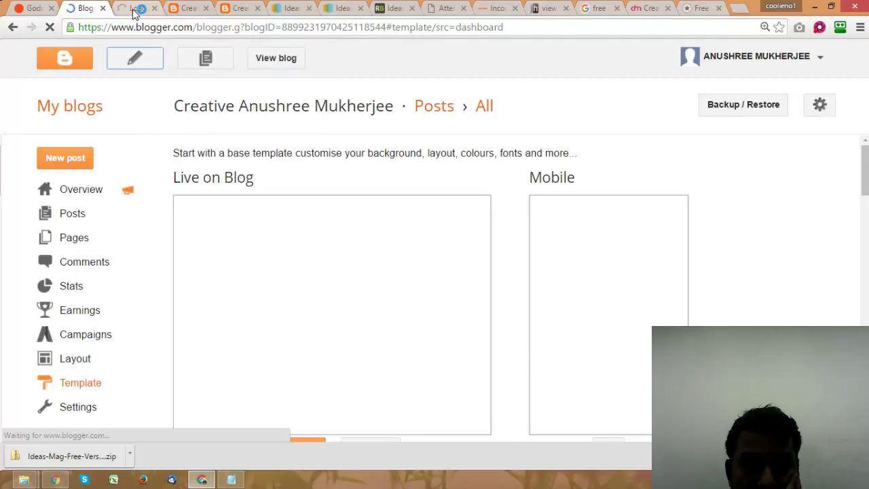
left_click(134, 9)
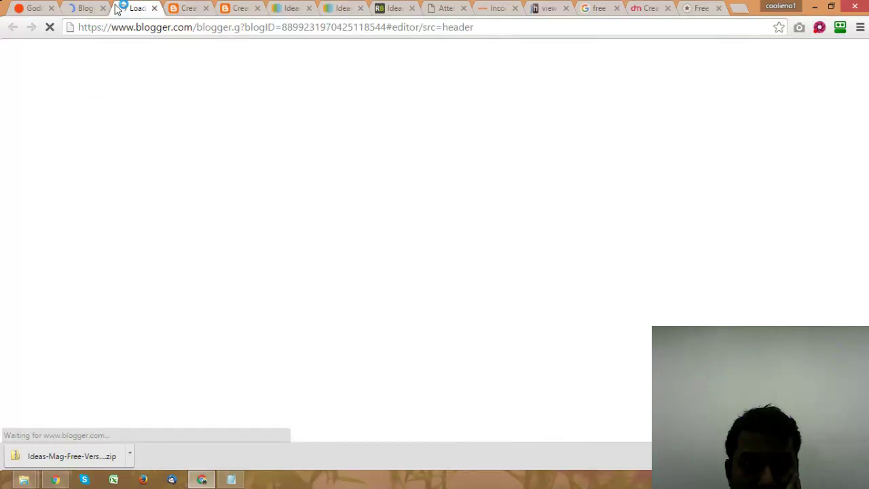
left_click(85, 8)
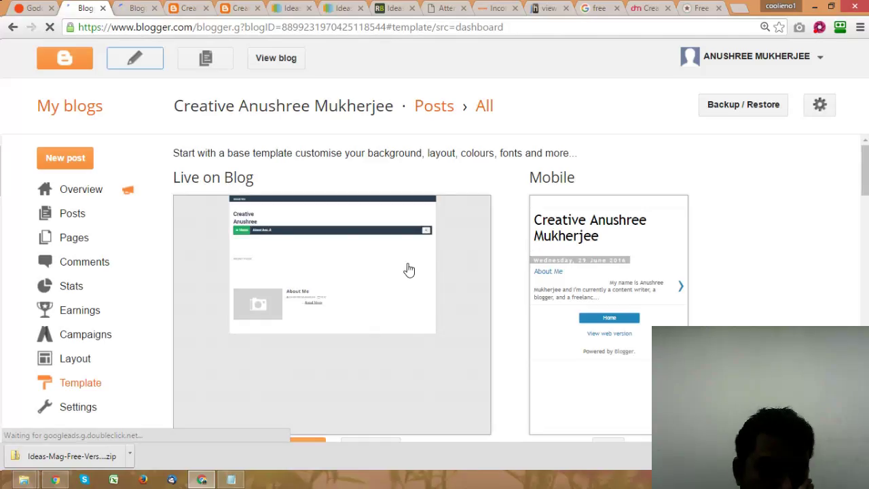
Step: Close the template preview and start the Edit HTML template editor
scroll(404, 268, "down", 1)
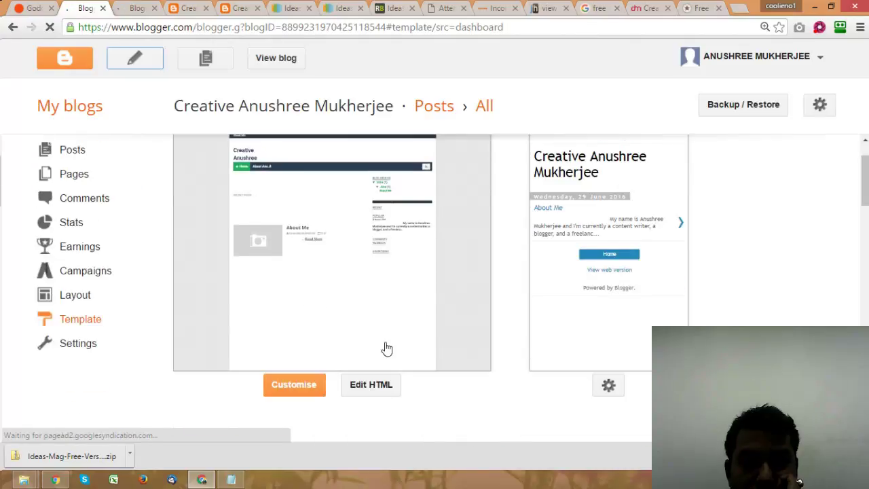
scroll(380, 353, "down", 2)
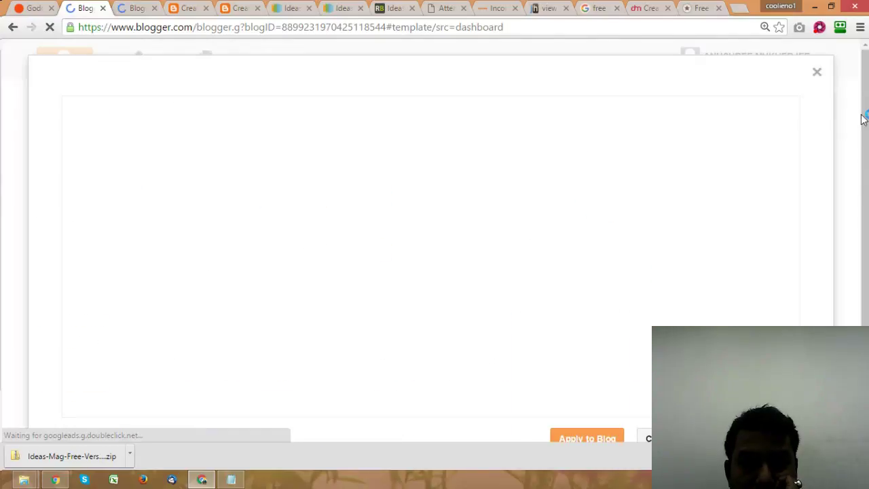
left_click(818, 76)
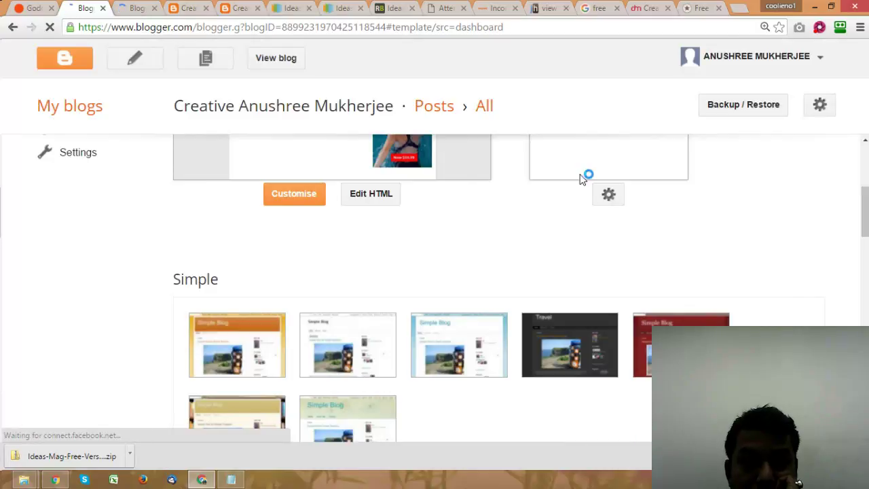
left_click(374, 195)
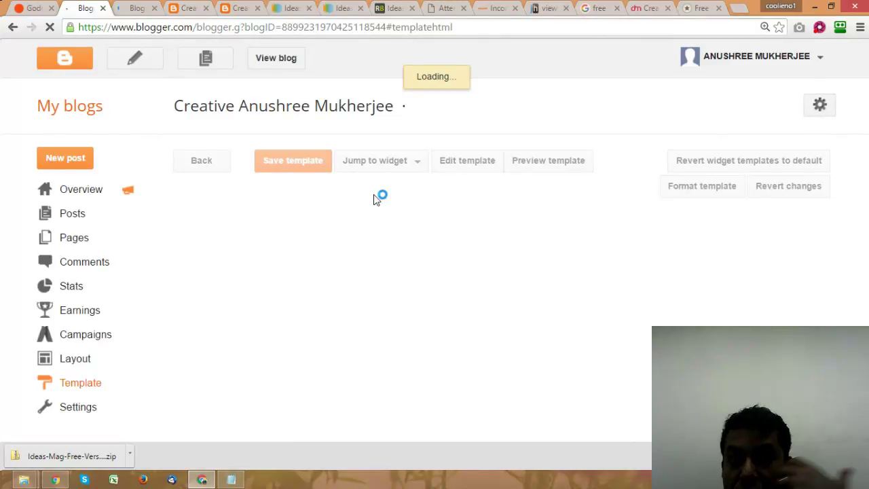
Step: Upload the Writer Anushree logo image from the computer and add it to the new post
left_click(133, 7)
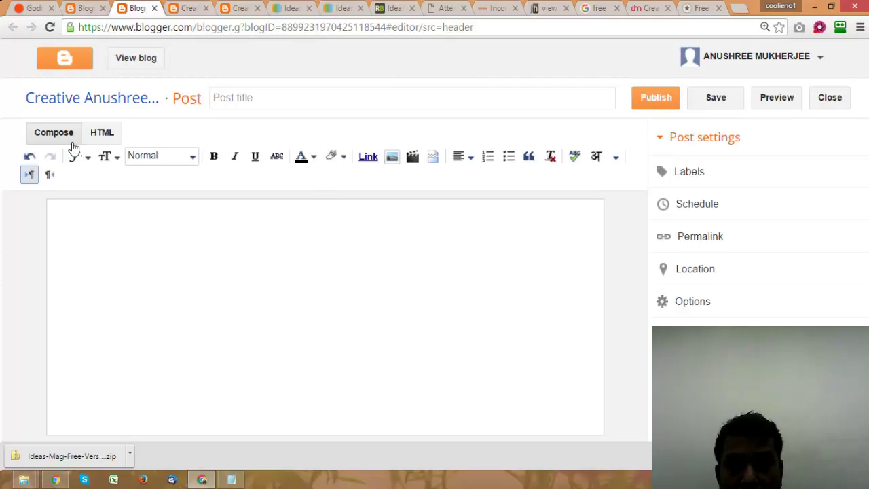
left_click(393, 158)
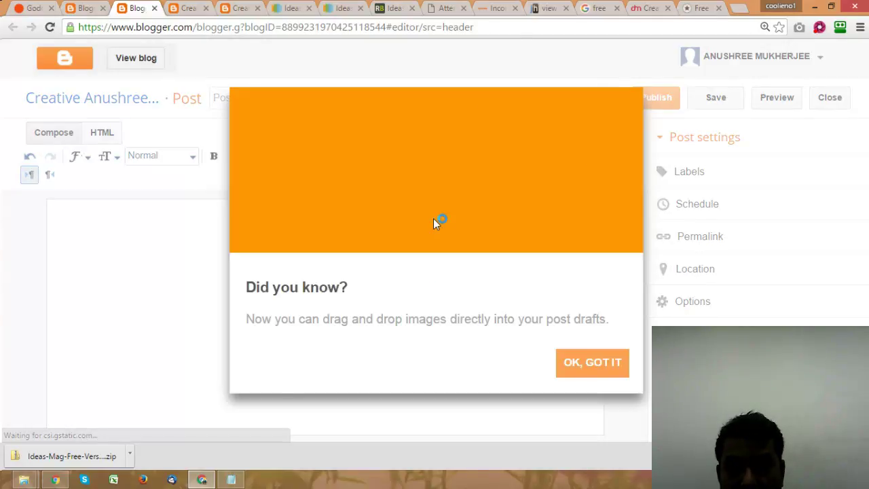
left_click(592, 362)
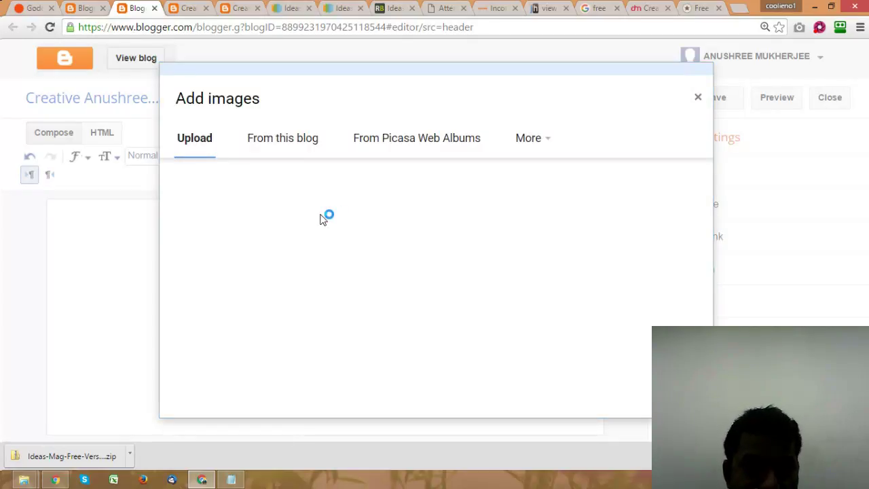
left_click(214, 183)
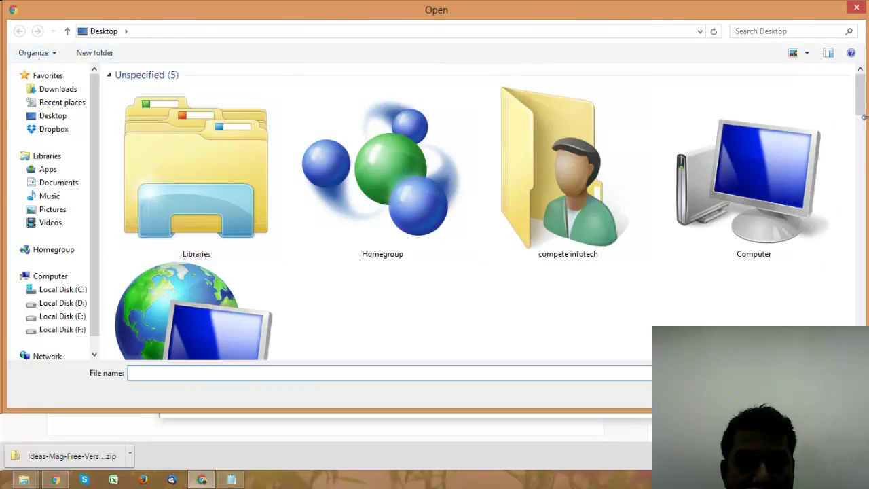
scroll(730, 82, "down", 15)
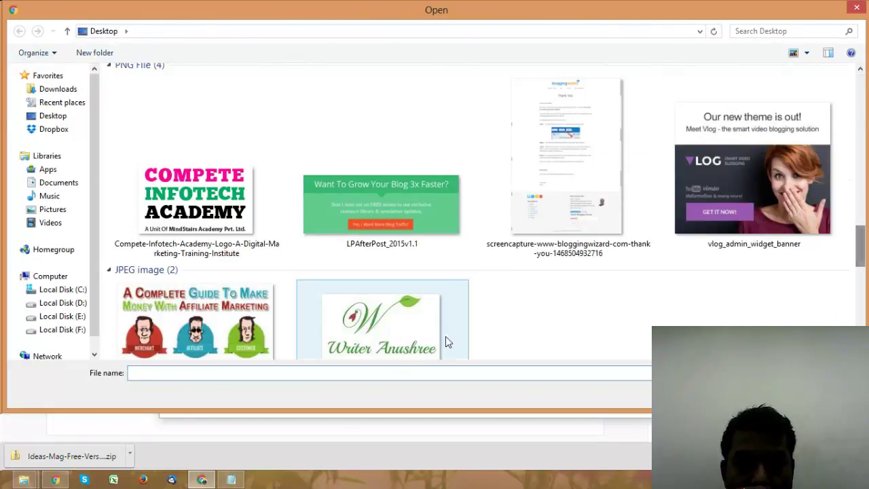
double_click(391, 333)
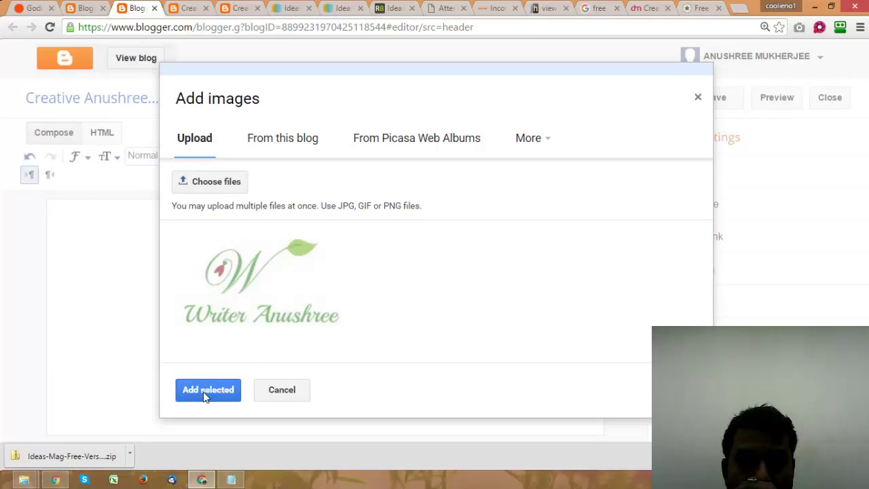
left_click(203, 391)
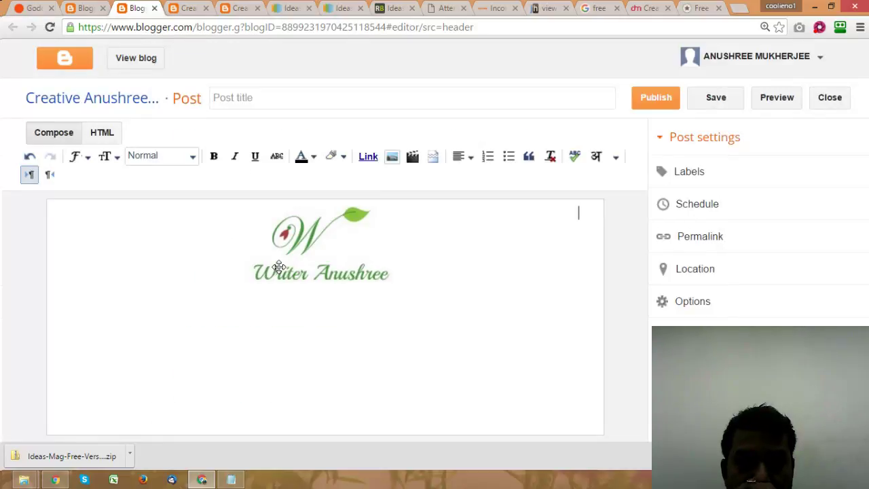
left_click(310, 241)
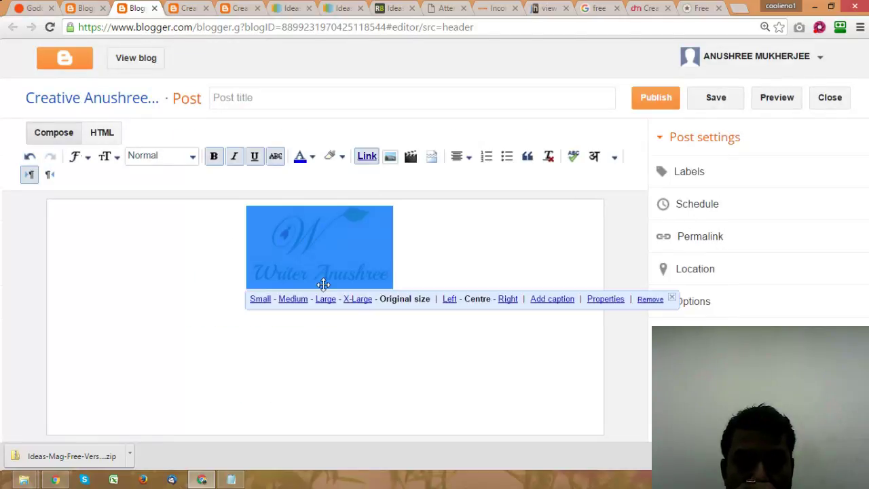
left_click(534, 207)
Step: Copy the logo's blogspot image URL from the post's HTML and return to the template tab
left_click(103, 134)
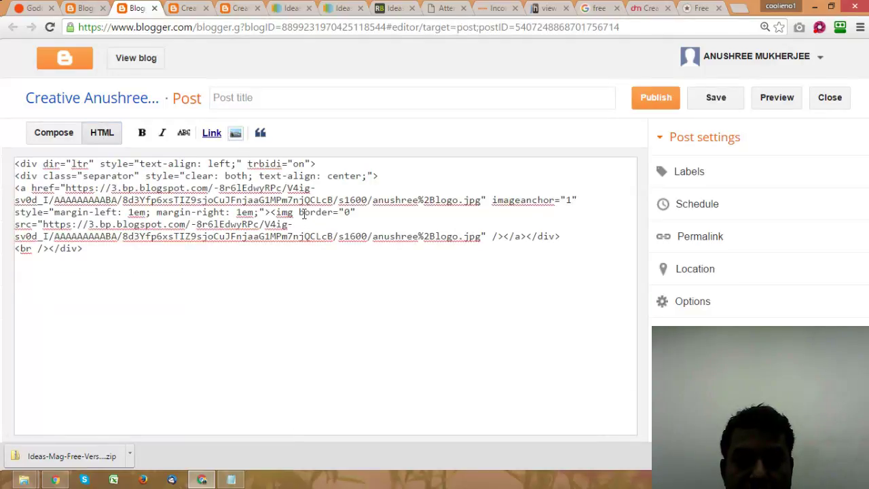
left_click_drag(67, 188, 482, 202)
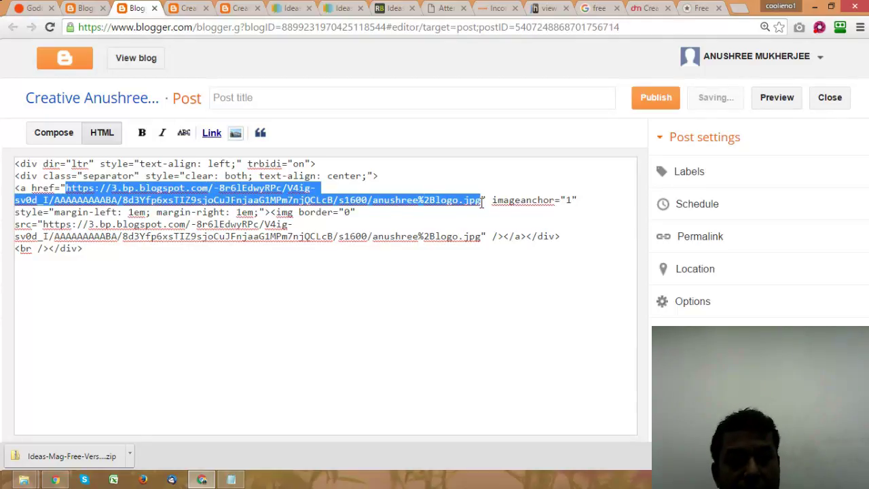
left_click(84, 8)
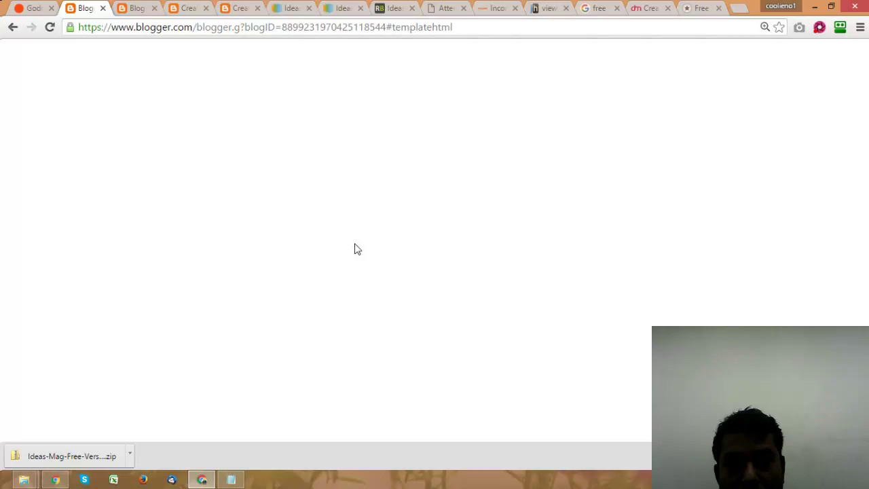
key("ctrl+f")
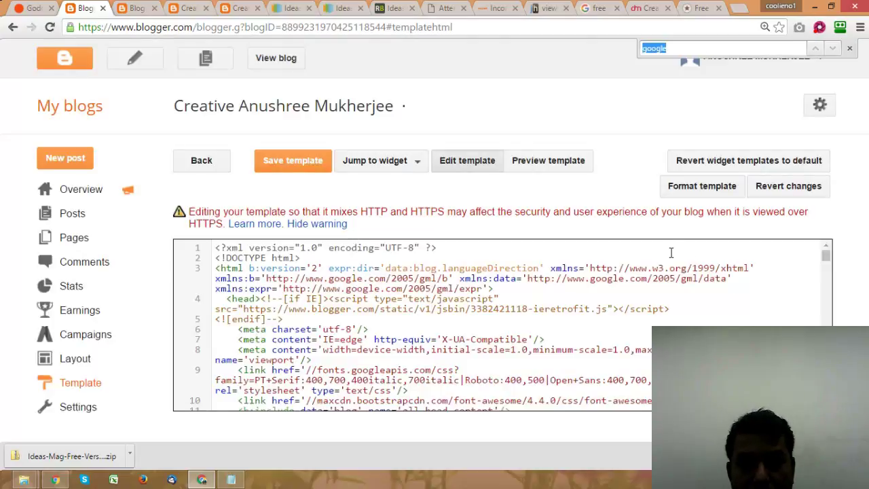
type("logo")
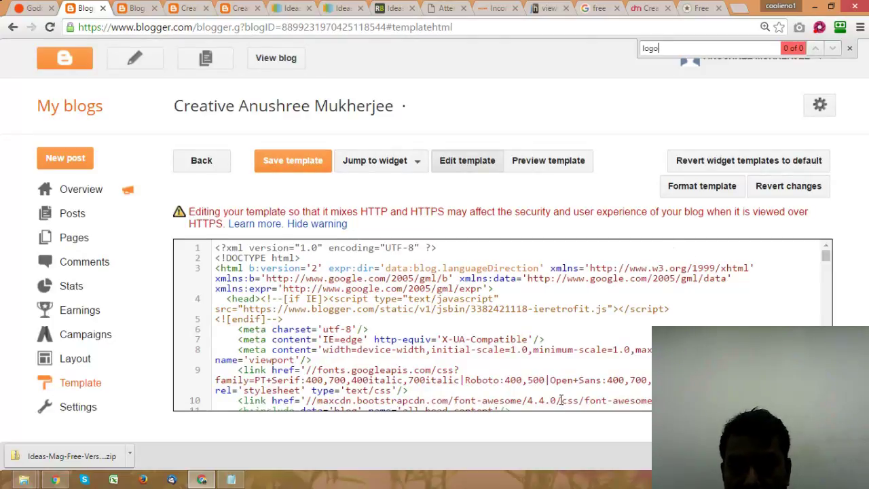
left_click(551, 330)
key("ctrl+f")
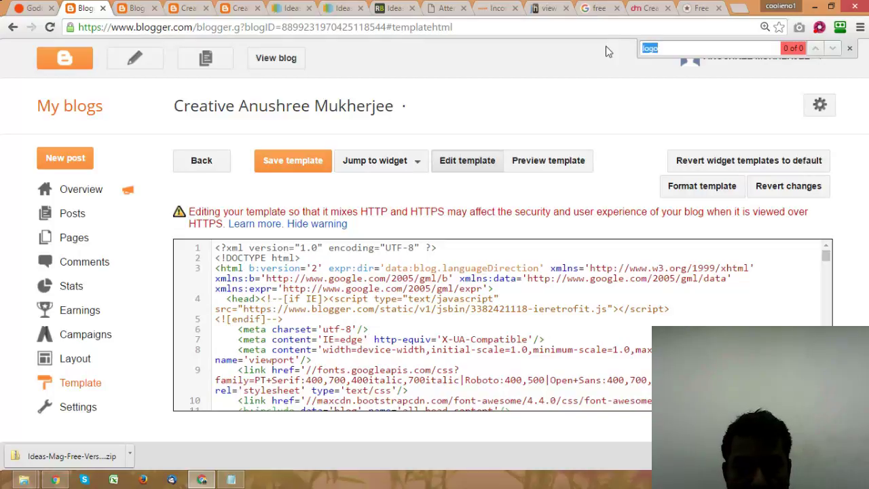
type("header")
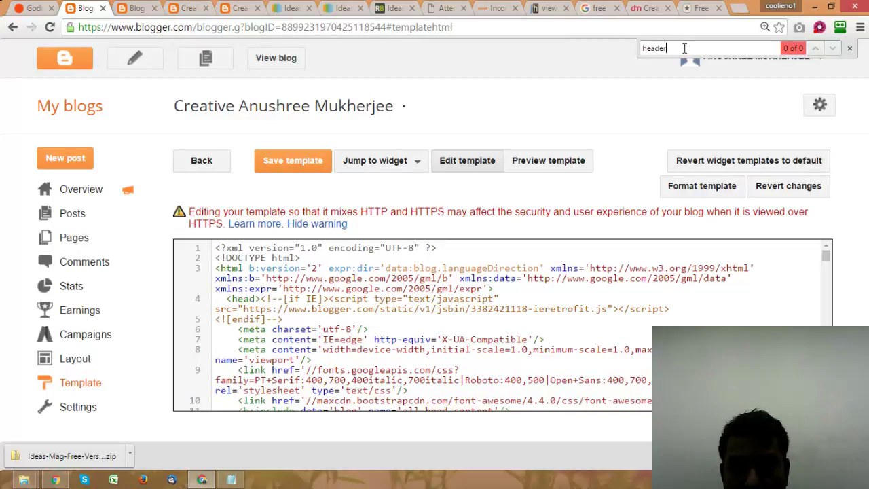
left_click_drag(677, 47, 647, 48)
key("BackSpace")
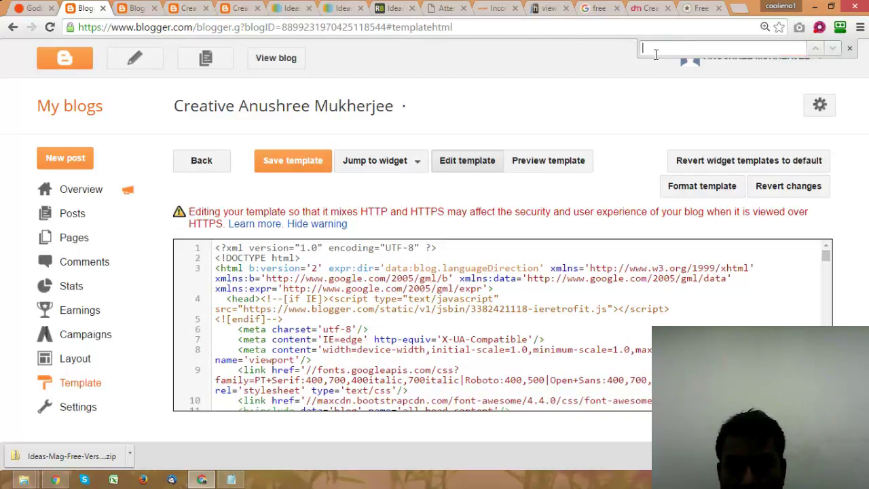
left_click_drag(828, 255, 832, 300)
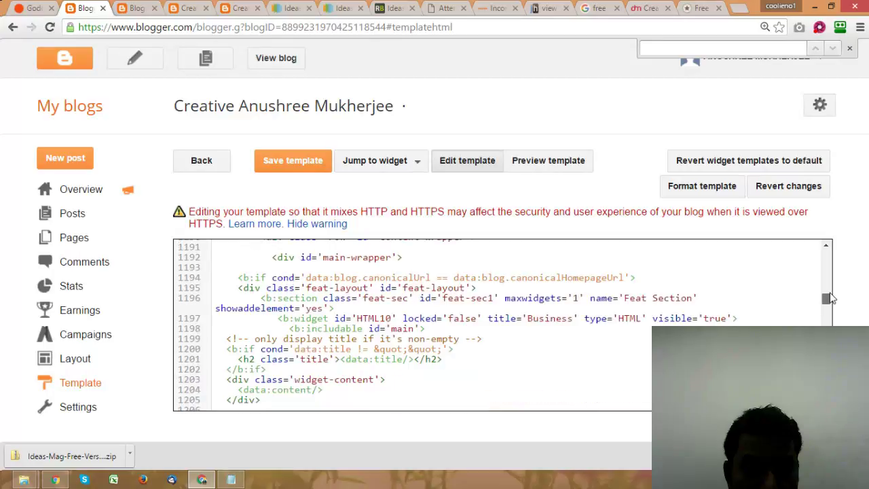
scroll(597, 298, "up", 2)
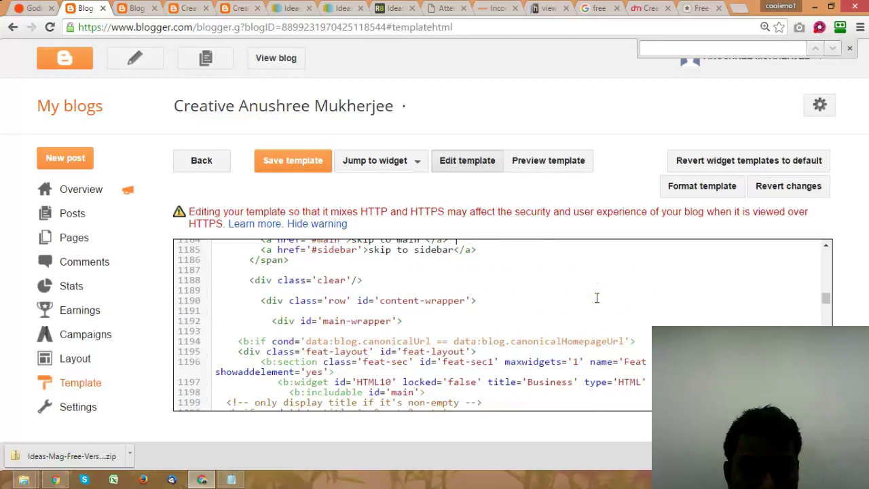
scroll(596, 297, "up", 2)
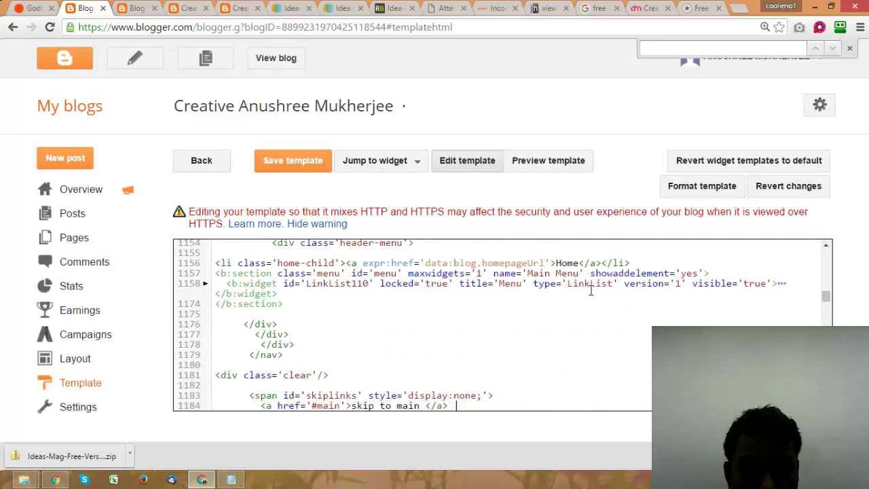
scroll(591, 289, "up", 2)
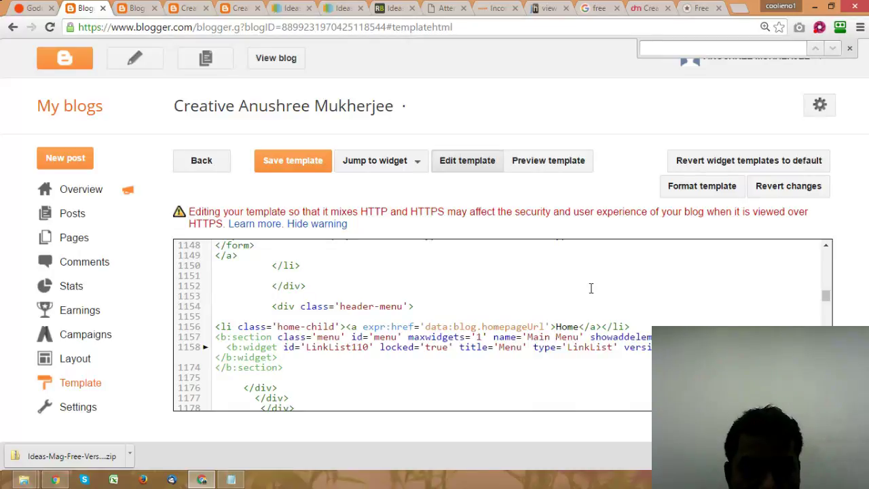
scroll(590, 288, "up", 2)
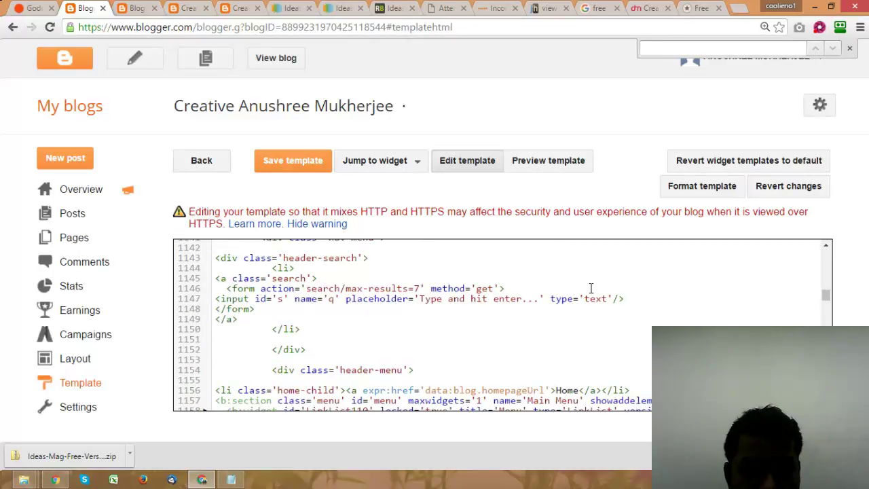
scroll(591, 288, "up", 4)
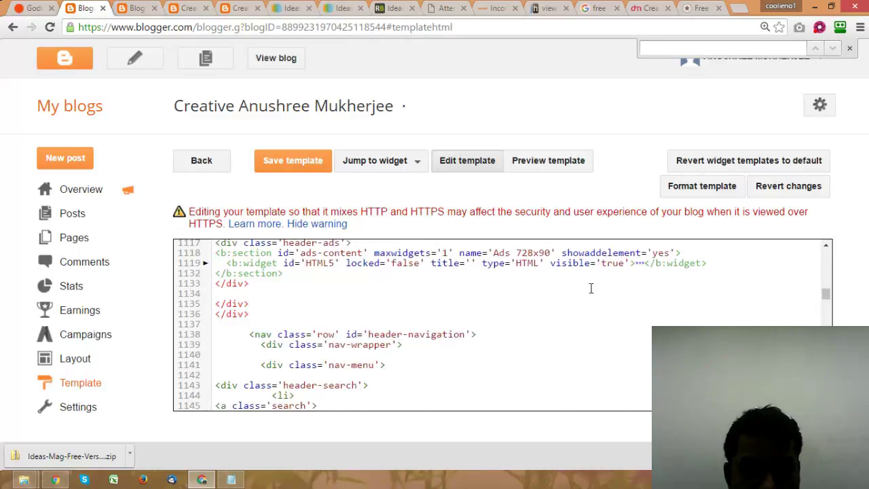
scroll(591, 289, "up", 4)
scroll(590, 288, "up", 4)
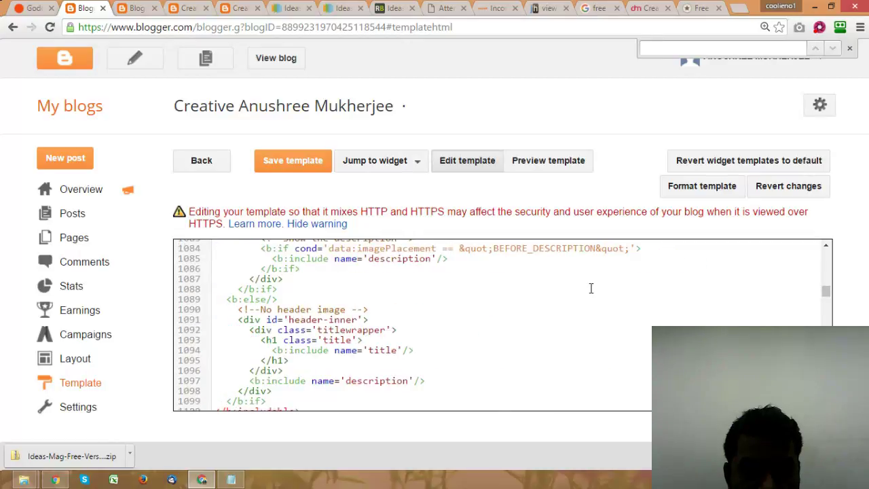
scroll(591, 289, "up", 2)
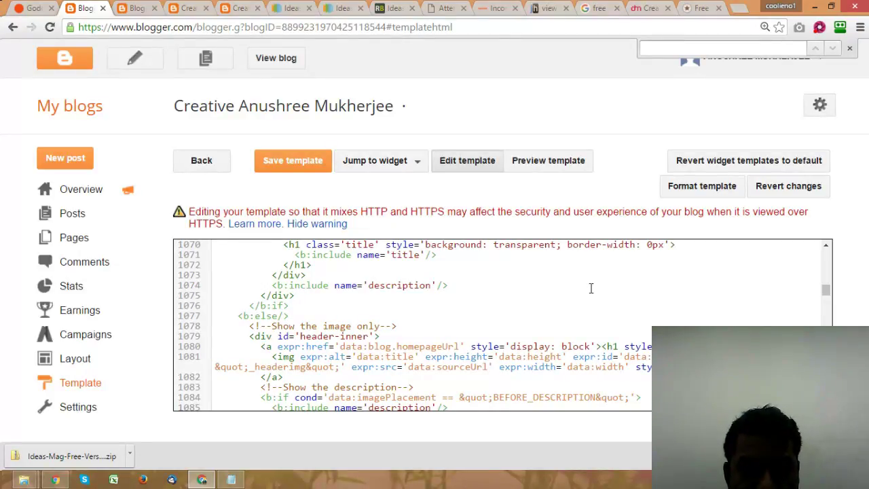
scroll(591, 288, "up", 1)
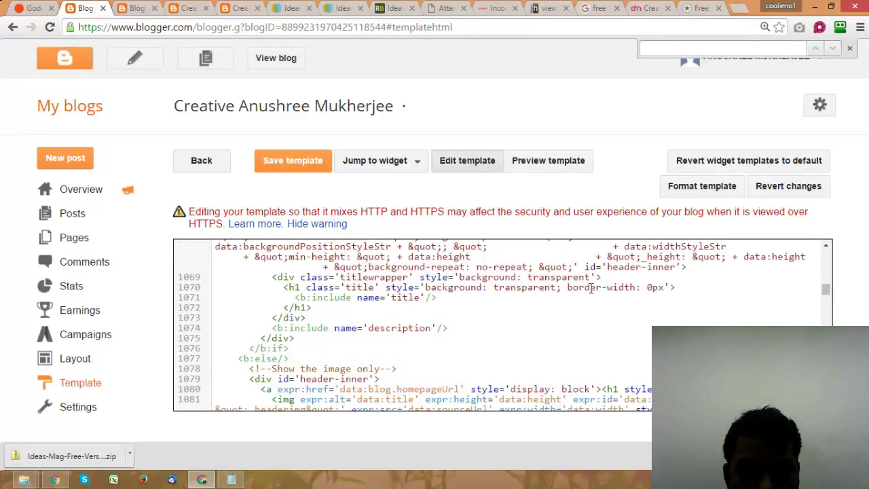
scroll(591, 288, "up", 2)
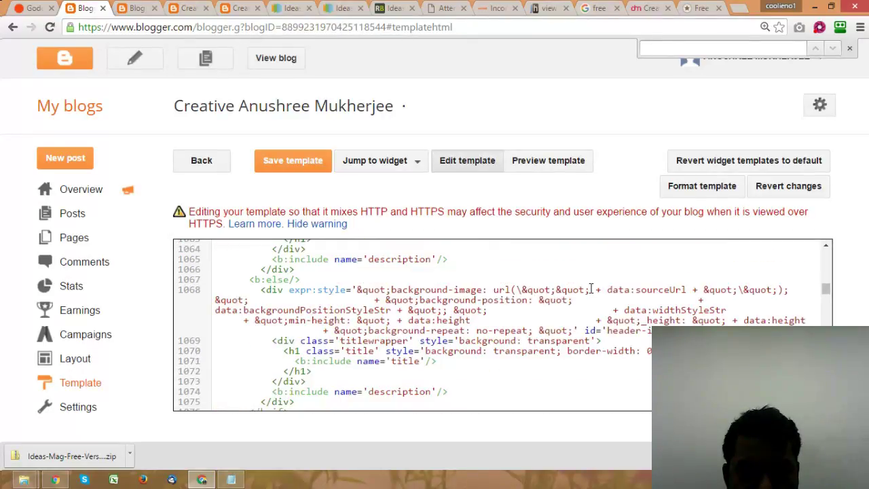
scroll(591, 286, "up", 5)
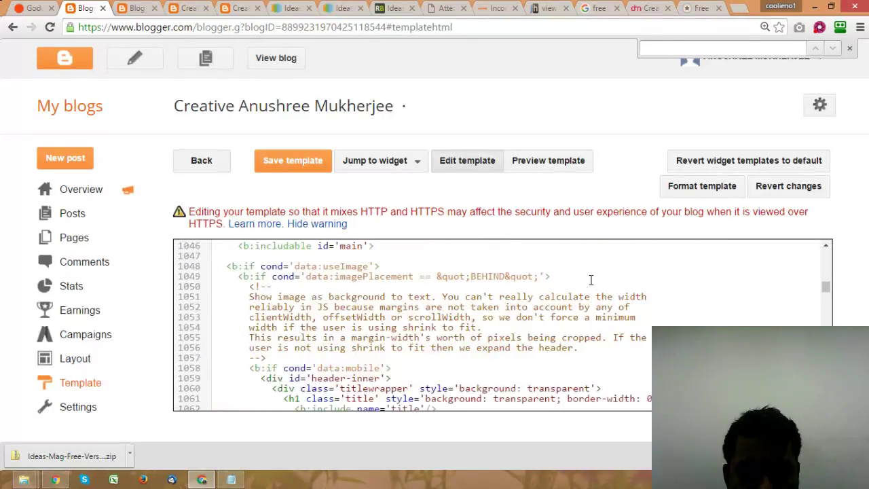
scroll(591, 280, "up", 2)
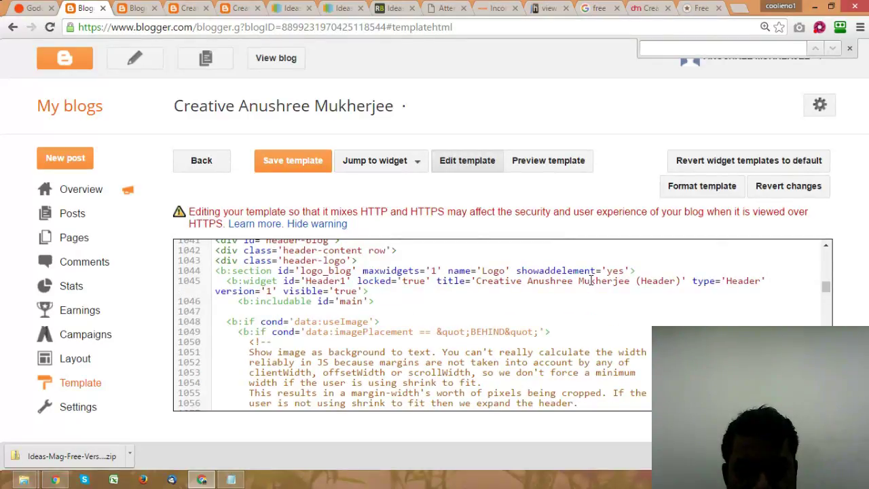
scroll(591, 280, "up", 2)
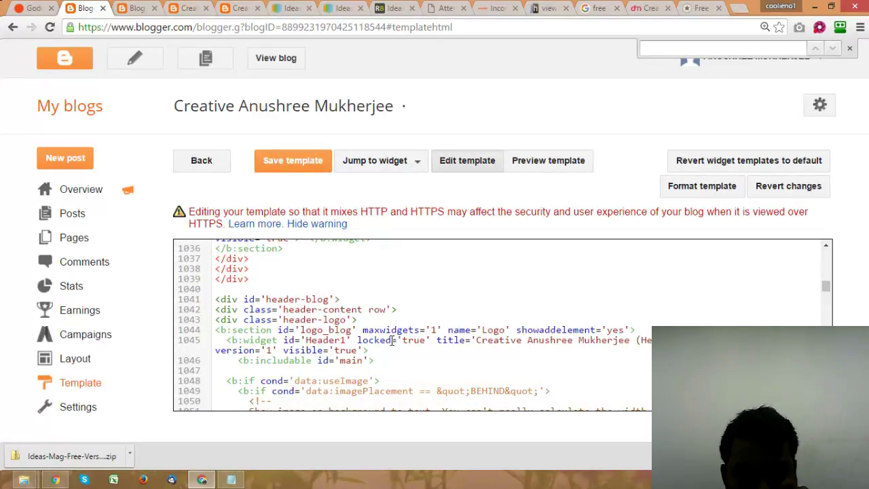
left_click_drag(398, 339, 656, 340)
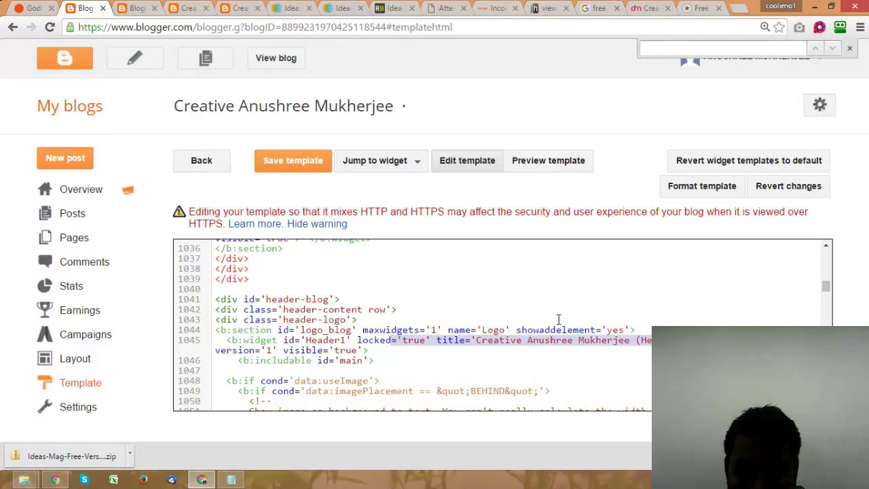
scroll(558, 319, "down", 1)
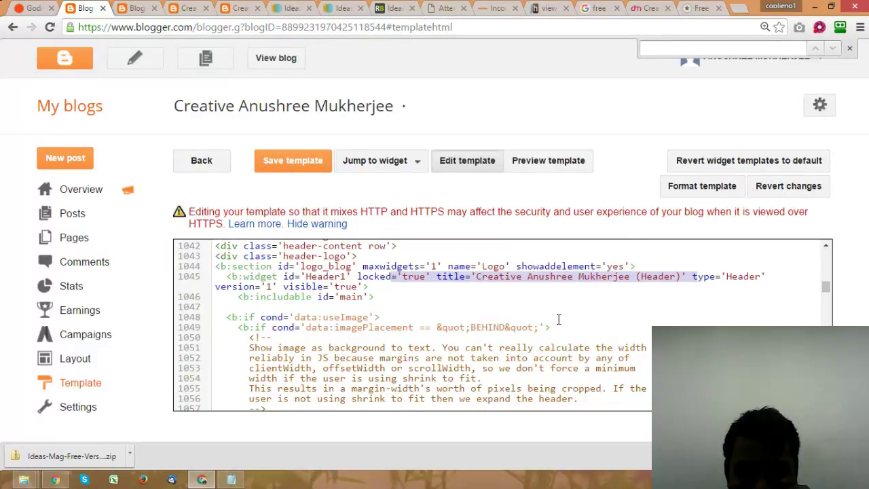
scroll(558, 319, "down", 2)
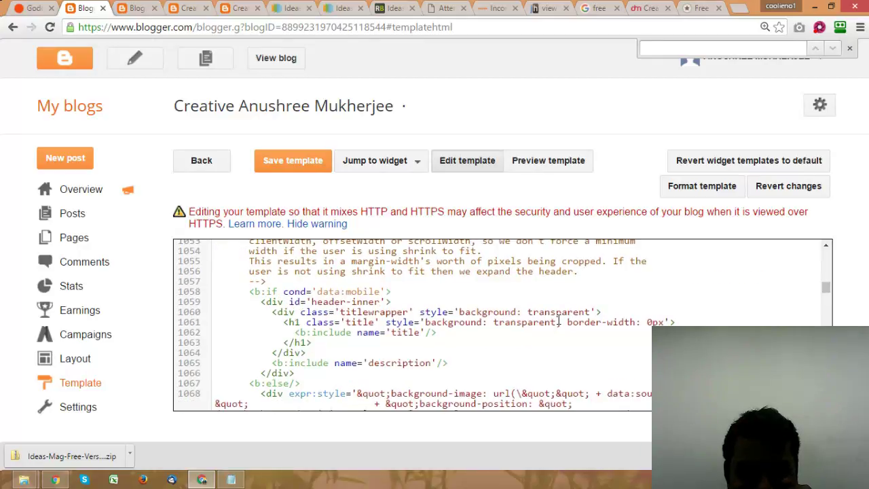
scroll(559, 320, "down", 1)
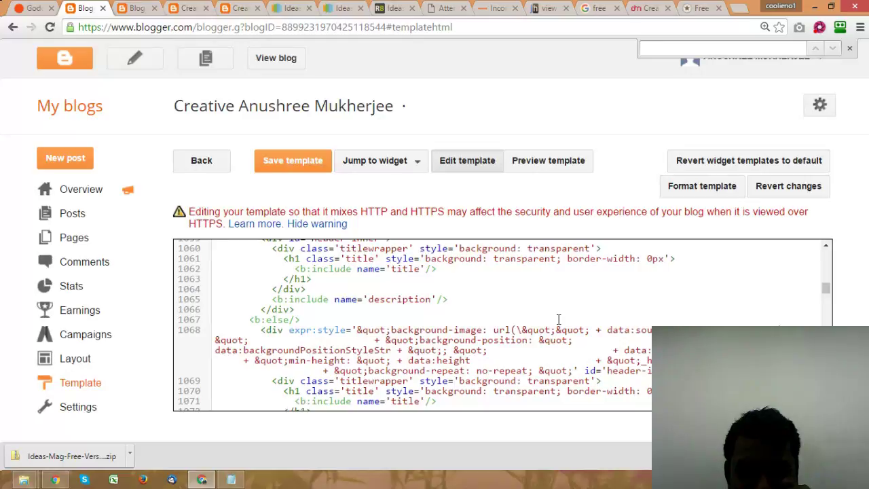
scroll(558, 319, "down", 1)
scroll(559, 320, "down", 2)
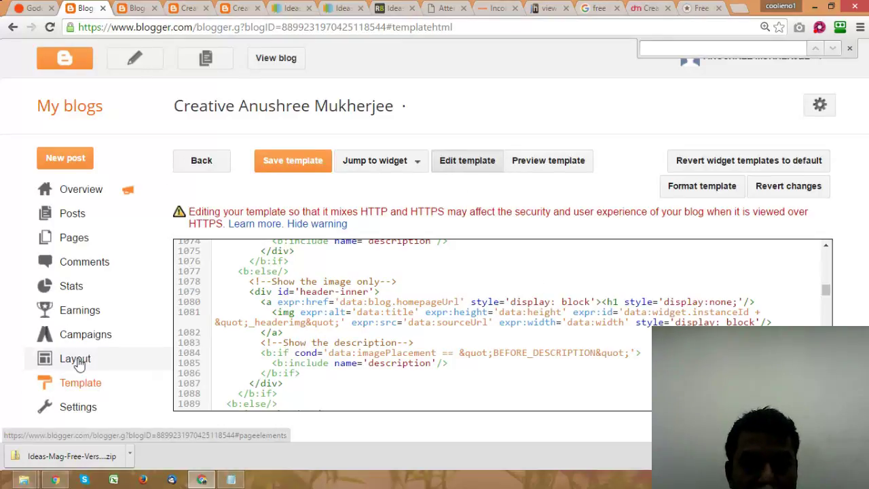
Step: Open the blog's Layout page and reset the browser zoom to 100%
left_click(57, 360)
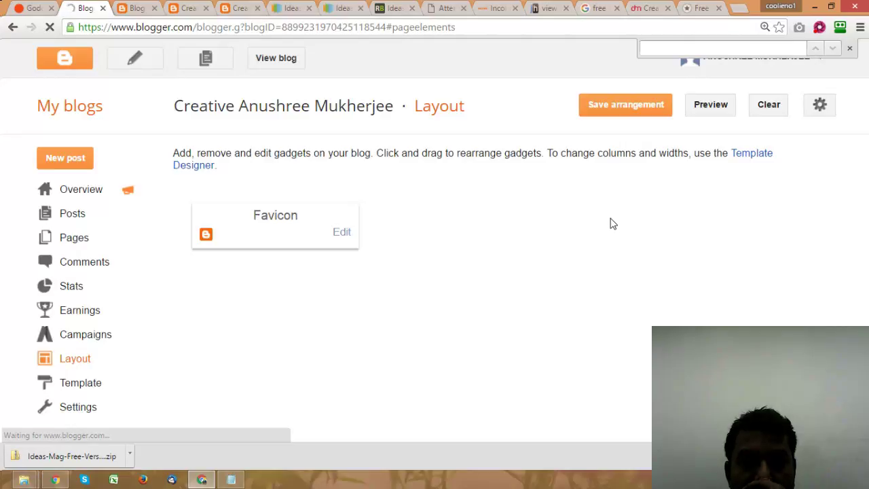
scroll(611, 224, "down", 3)
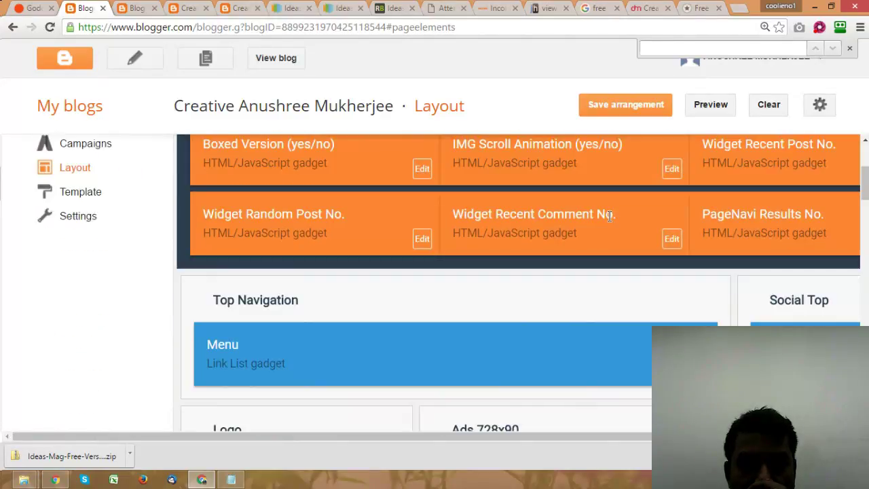
scroll(611, 216, "down", 2)
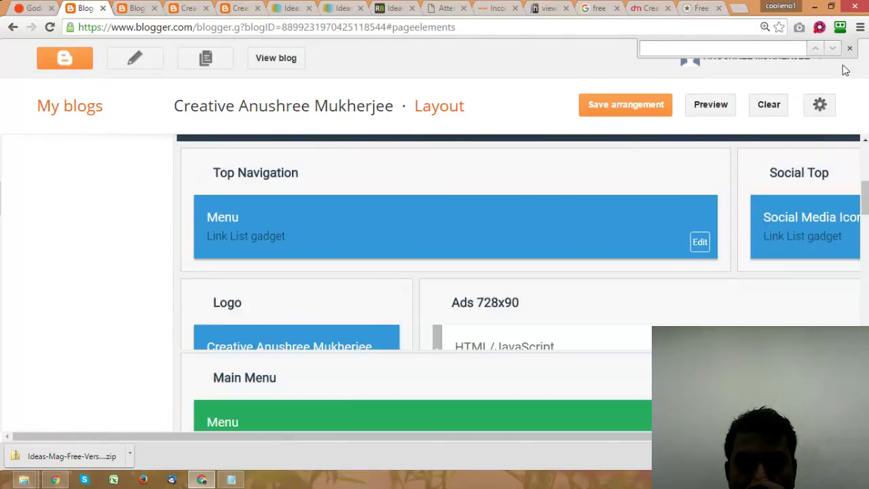
left_click(860, 27)
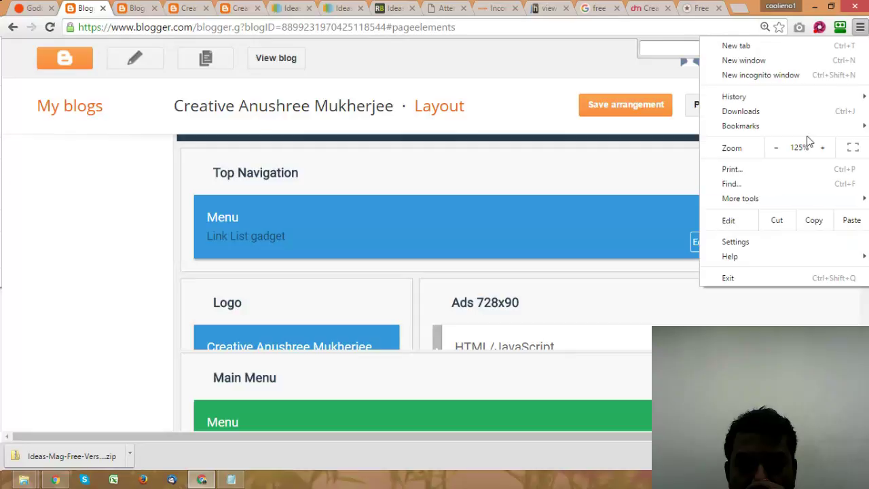
left_click(776, 150)
left_click(776, 150)
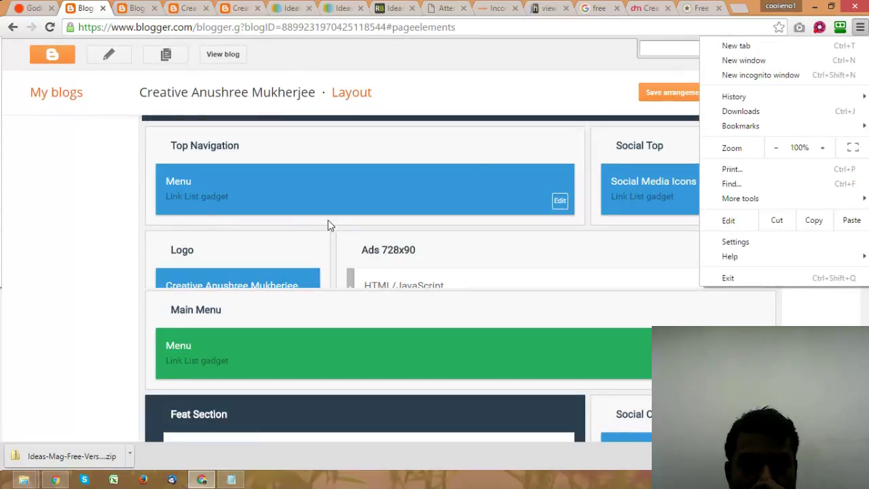
left_click(140, 246)
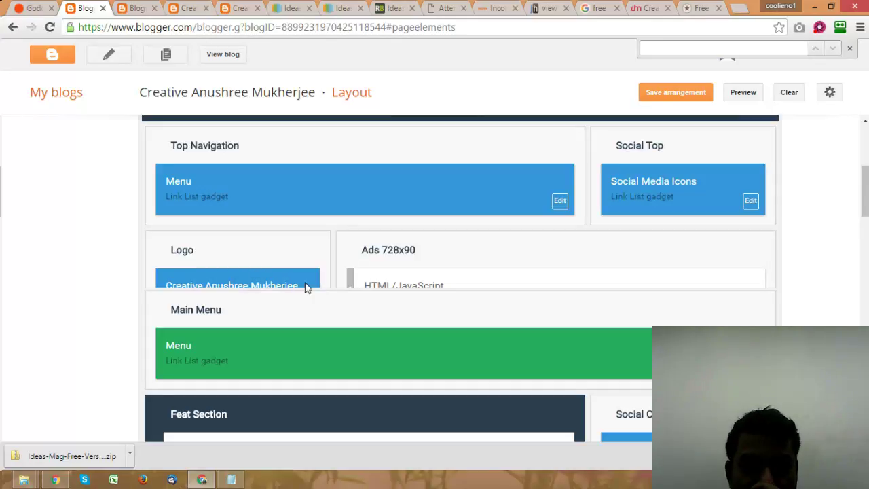
Step: Try dragging the Ads 728x90 gadget upward, clearing the accidental text selections
left_click_drag(613, 277, 271, 280)
left_click(255, 252)
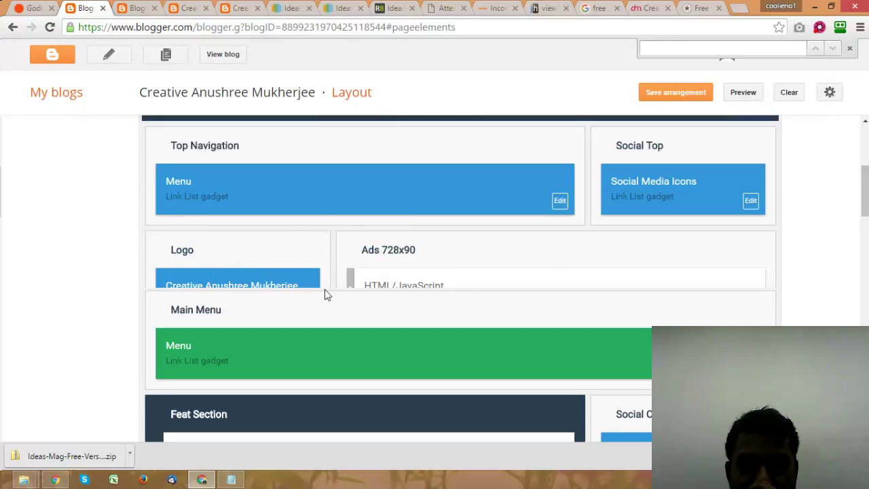
left_click_drag(326, 292, 835, 301)
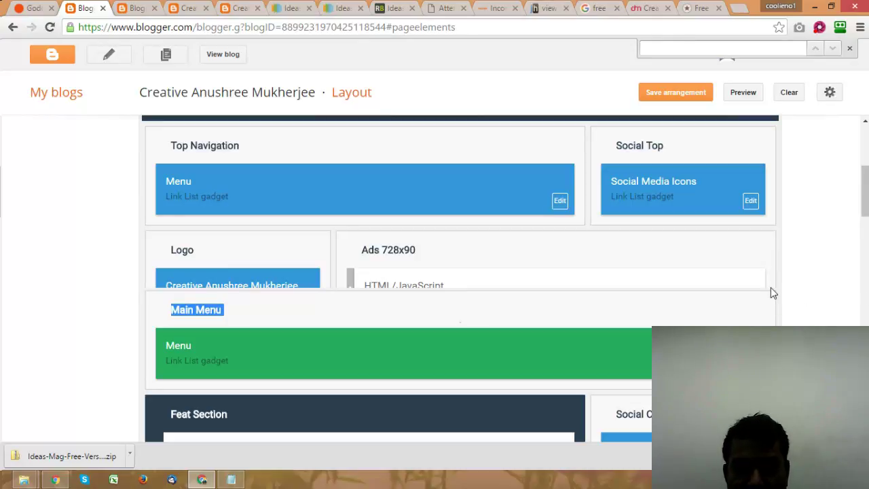
left_click(723, 321)
left_click_drag(665, 312, 218, 280)
left_click(217, 280)
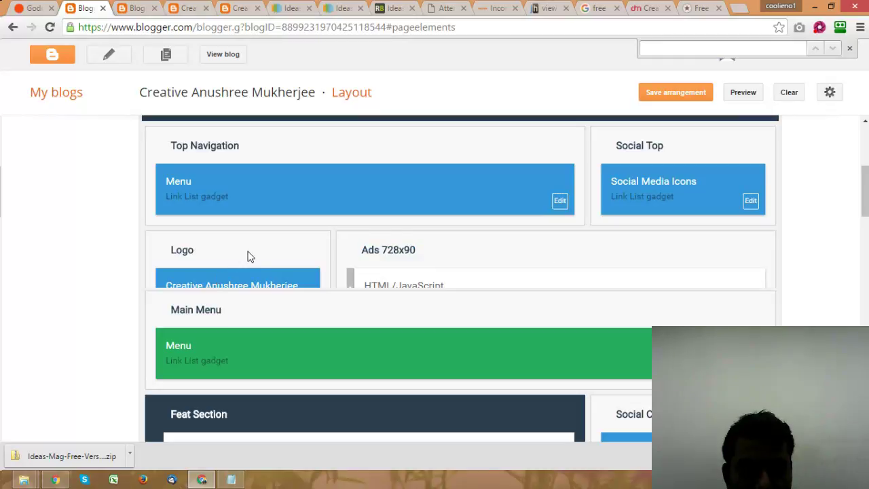
Step: Scroll down the Layout page past Internal ADS 468x60 to Sidebar Right B
scroll(319, 228, "up", 3)
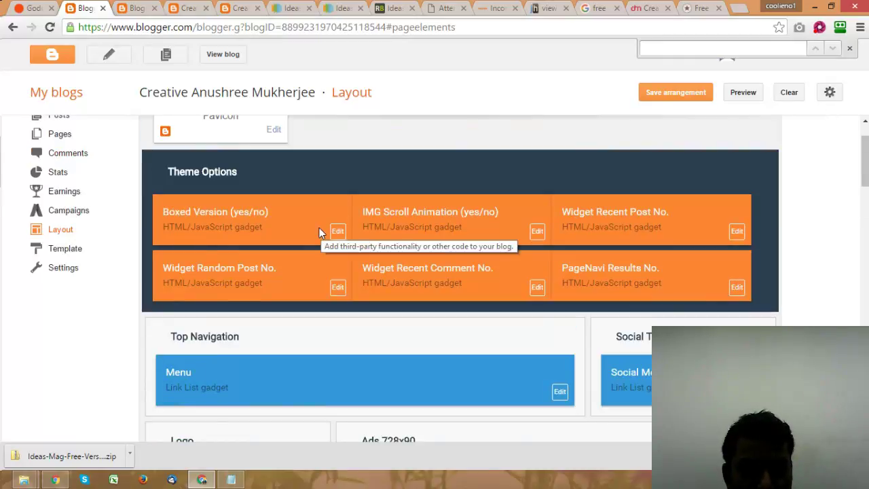
scroll(320, 227, "down", 4)
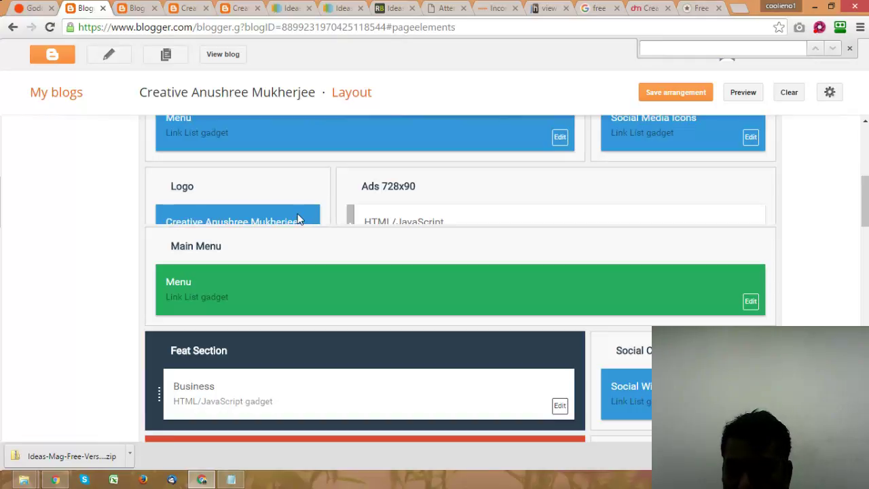
scroll(546, 219, "down", 4)
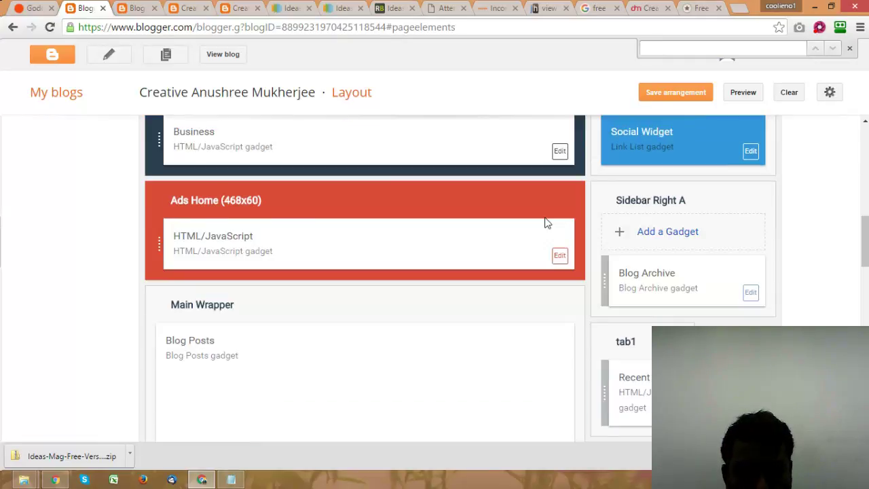
scroll(545, 217, "up", 3)
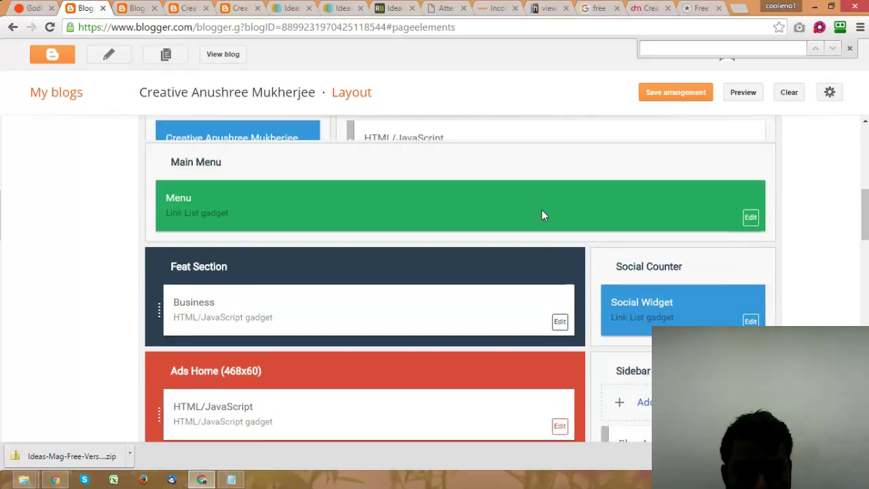
scroll(542, 210, "up", 1)
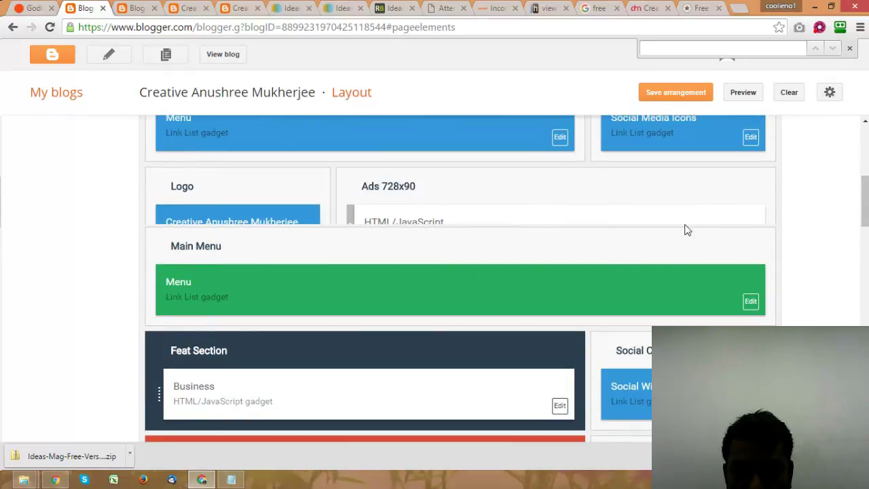
scroll(790, 250, "down", 4)
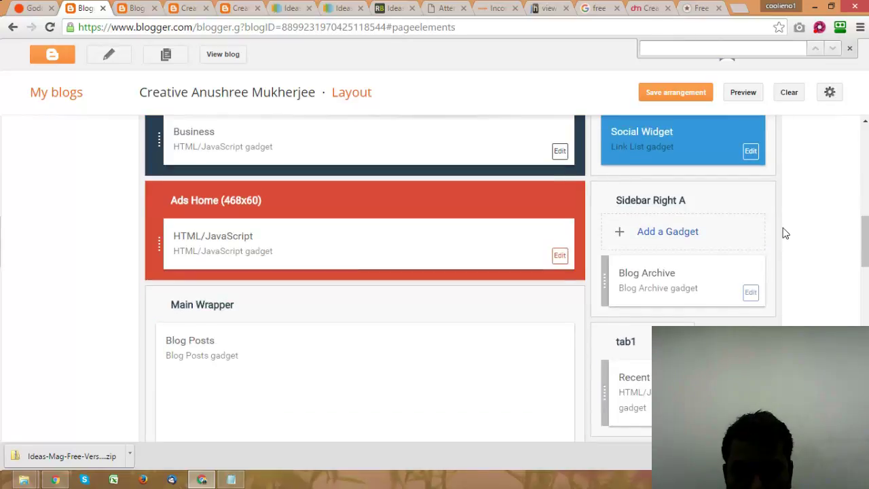
scroll(784, 230, "down", 5)
scroll(783, 226, "down", 2)
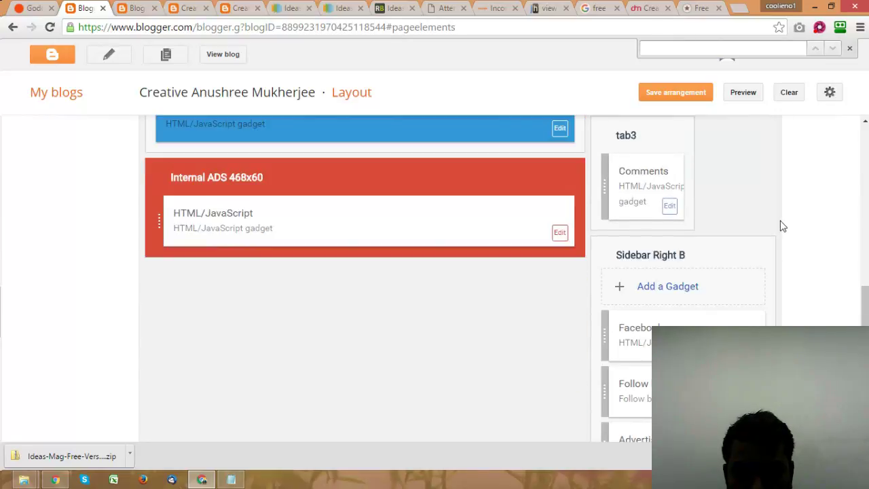
Step: Add an HTML/JavaScript gadget to Sidebar Right B containing the pasted logo image URL
left_click(669, 289)
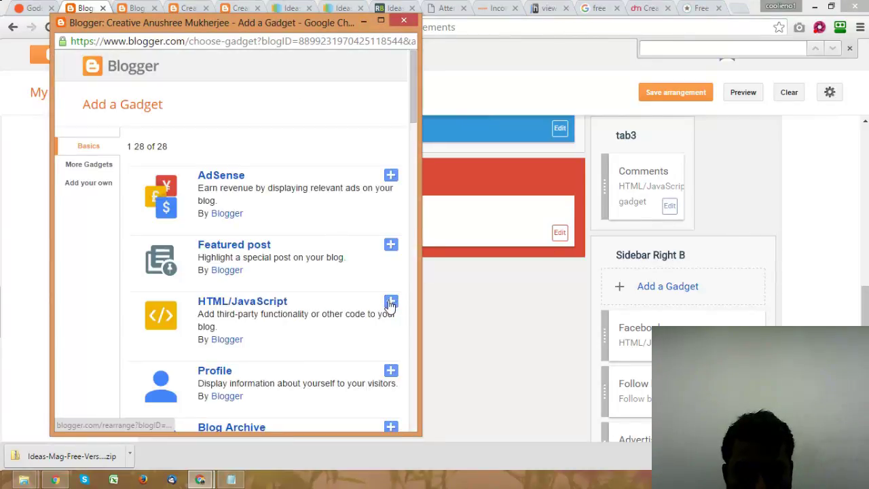
left_click(391, 303)
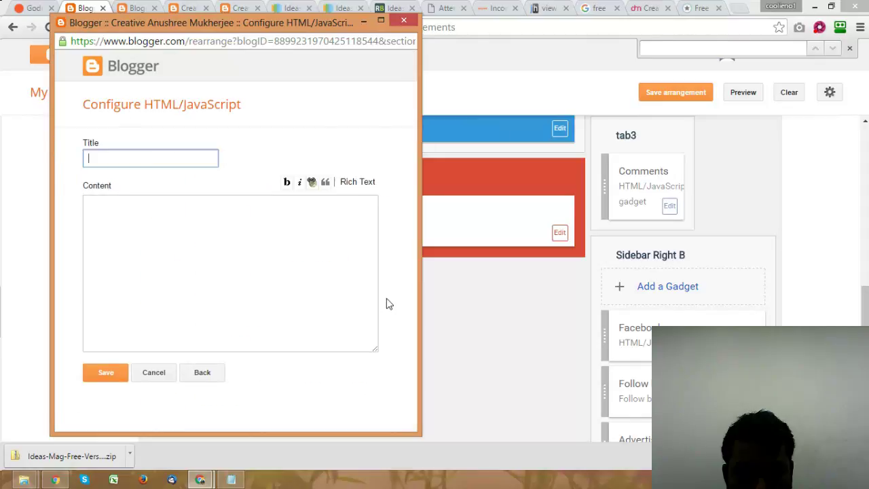
left_click(293, 229)
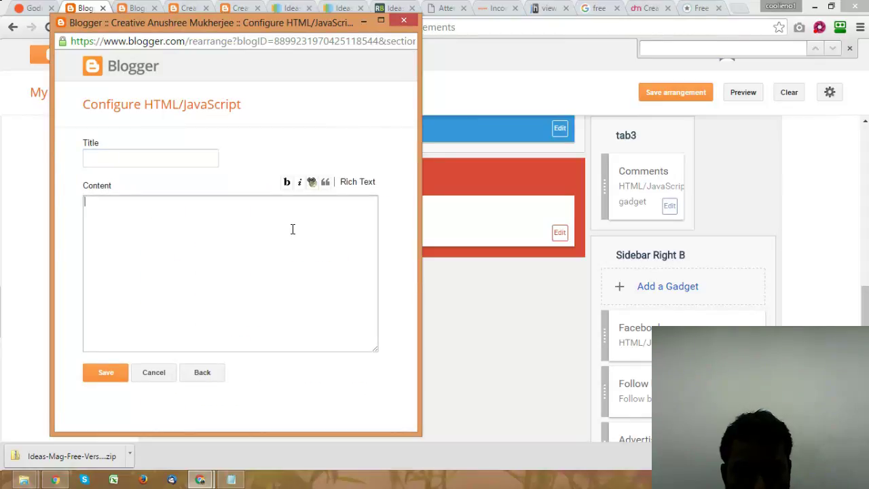
type("https://3.bp.blogspot.com/-8r6lEdwyRPc/V4ig-sv0d_I/AAAAAAAAABA/8d3Yfp6xsTIZ9sjoCuJFnjaaG1MPm7njQCLcB/s1600/anushree%2Blogo.jpg")
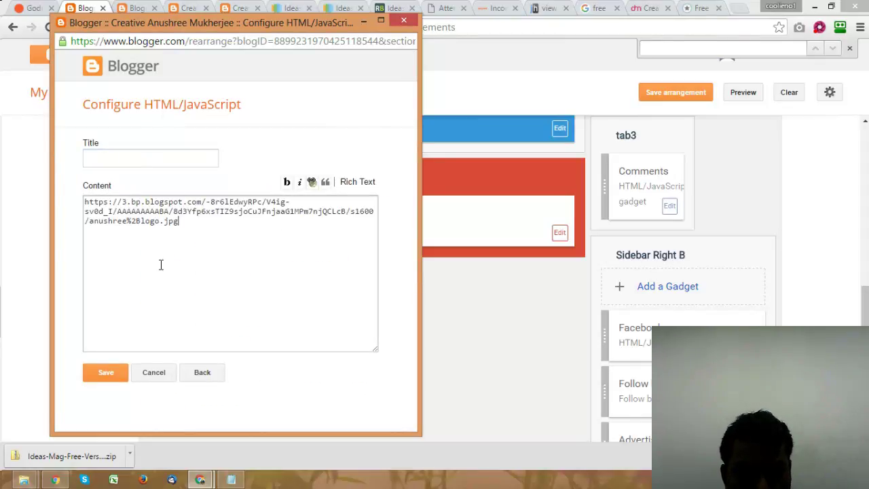
left_click(122, 371)
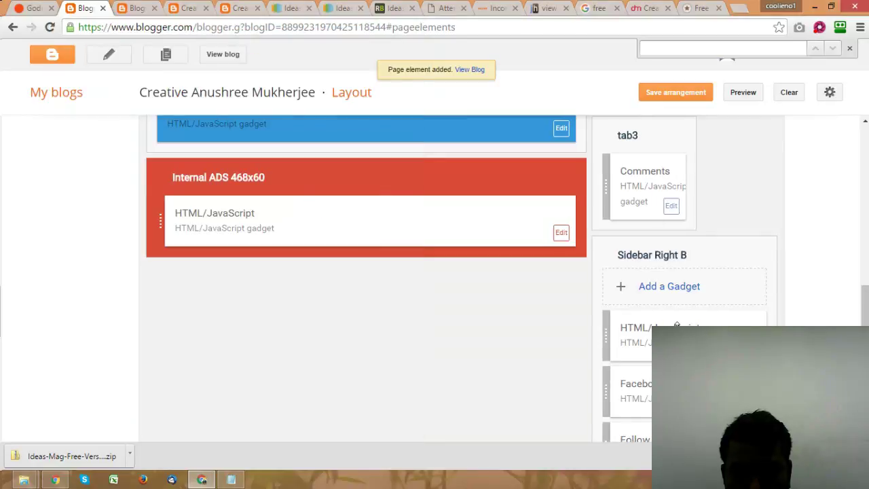
Step: Clear the stray text selection and save the layout arrangement
scroll(834, 290, "up", 2)
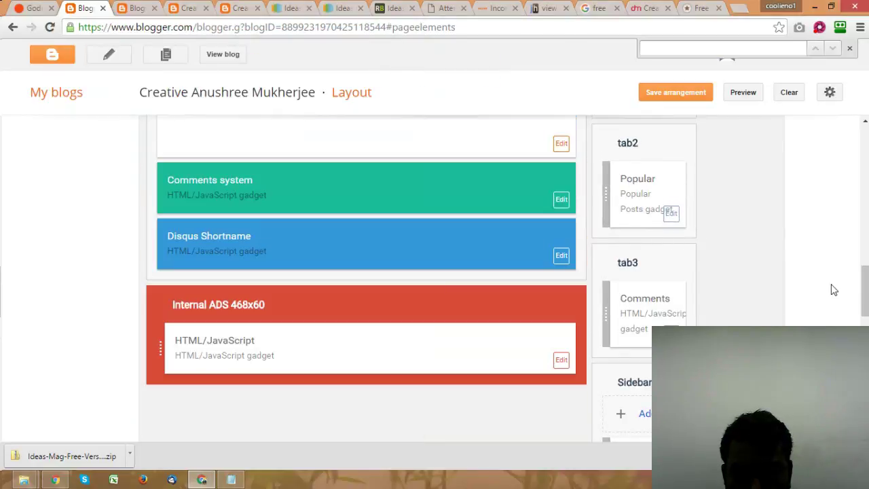
scroll(834, 290, "down", 1)
left_click_drag(658, 391, 279, 175)
scroll(349, 167, "down", 3)
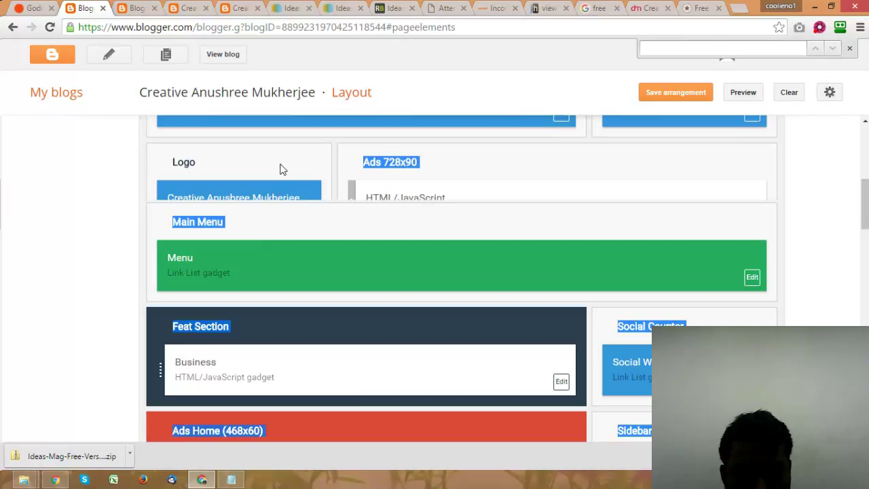
left_click(315, 176)
scroll(319, 182, "down", 6)
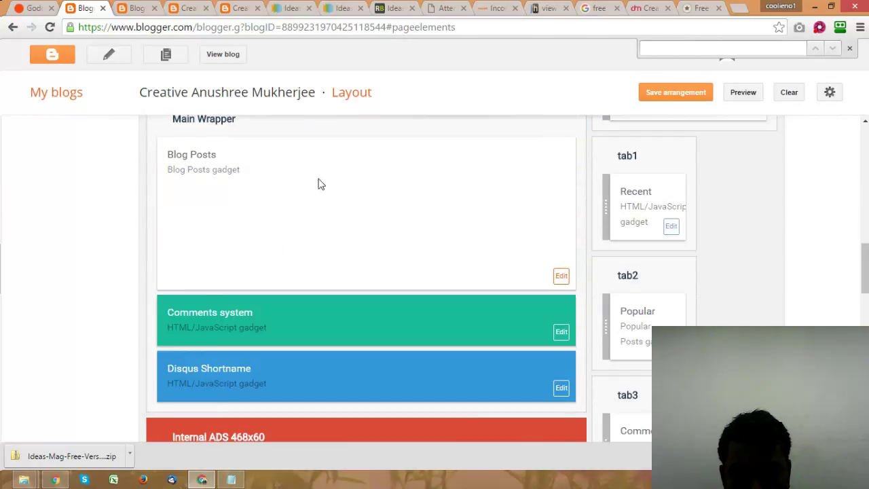
scroll(319, 181, "down", 4)
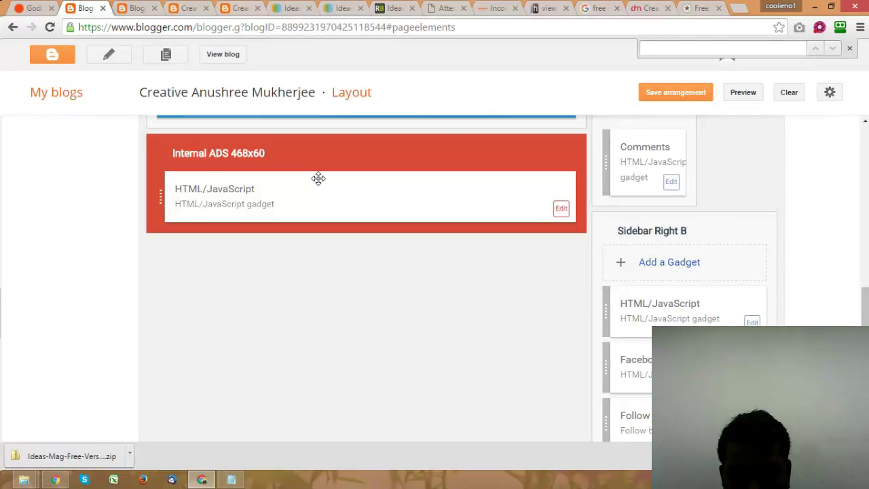
scroll(319, 180, "up", 1)
scroll(319, 183, "up", 1)
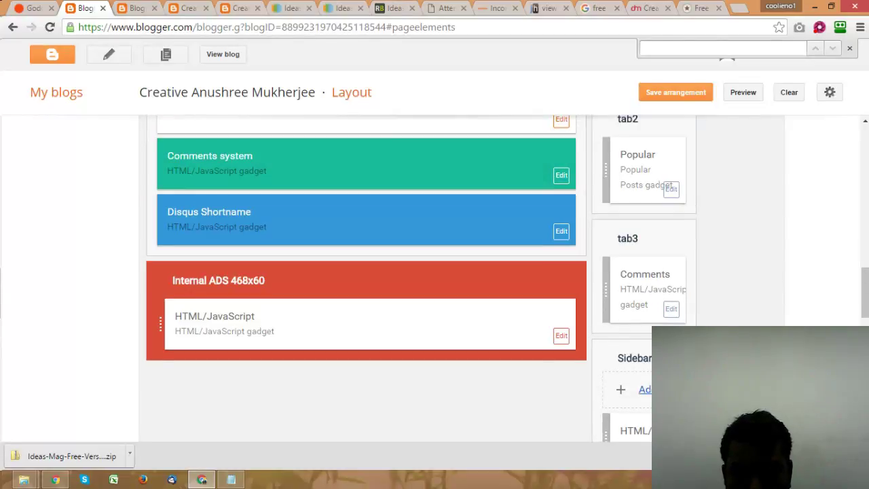
left_click(706, 93)
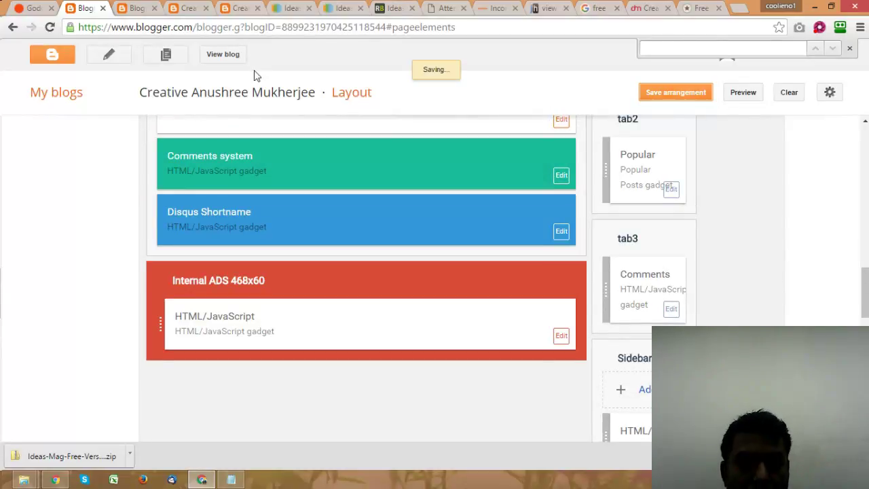
Step: Reload the live blog's home page to check the new sidebar gadget
left_click(149, 8)
left_click(189, 8)
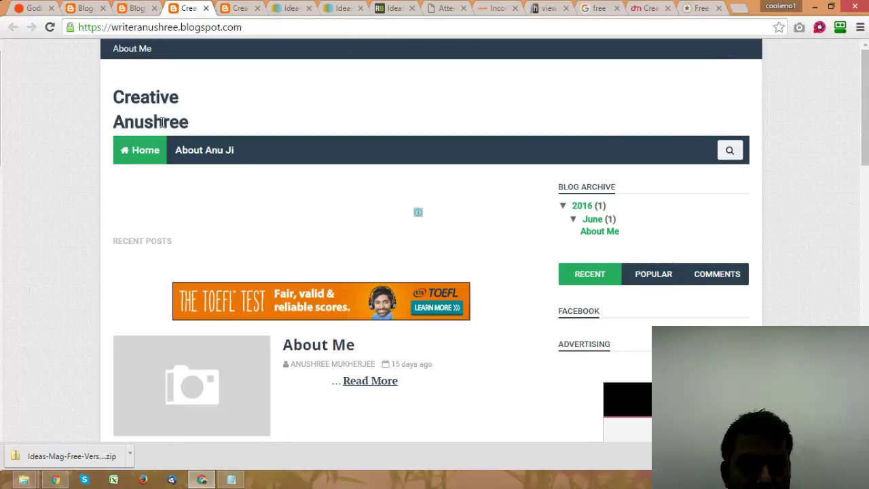
left_click(144, 151)
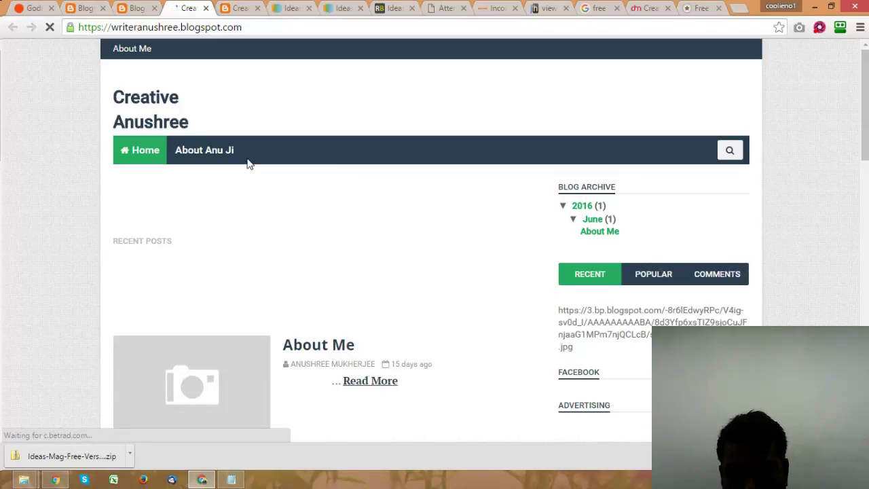
scroll(247, 163, "down", 1)
Step: Delete the image URL from the Sidebar Right B gadget's content
left_click(80, 8)
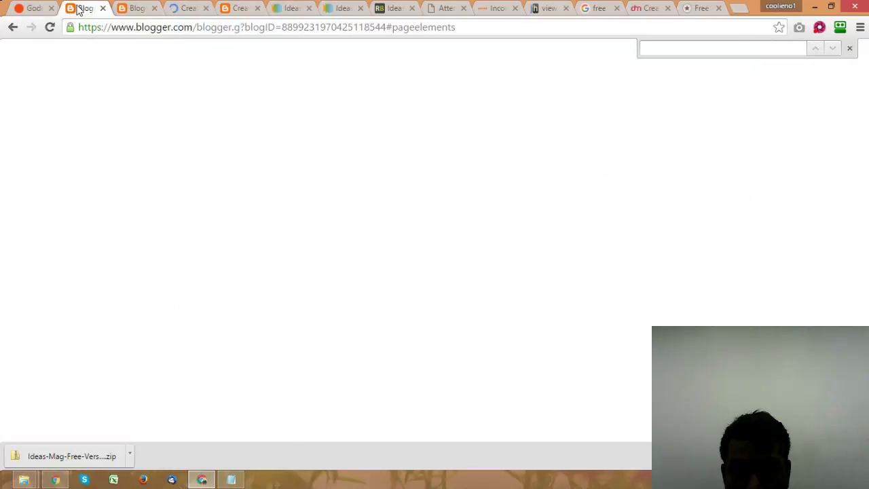
scroll(838, 315, "down", 2)
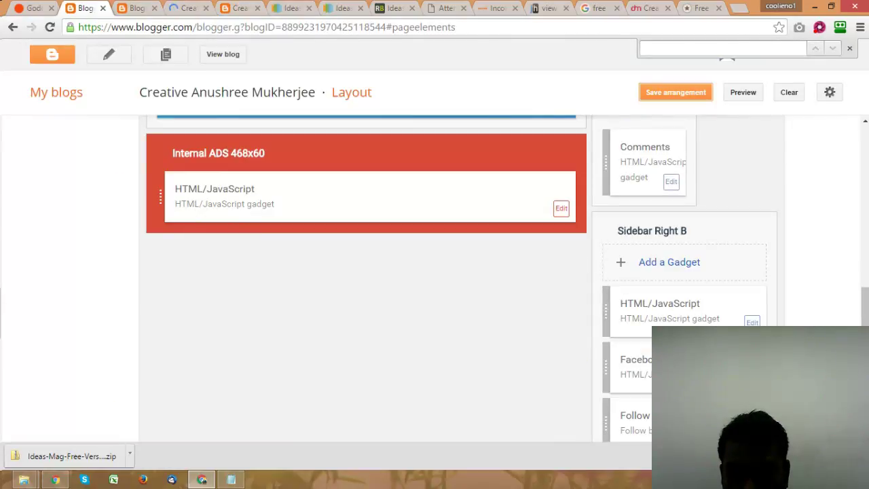
left_click(752, 323)
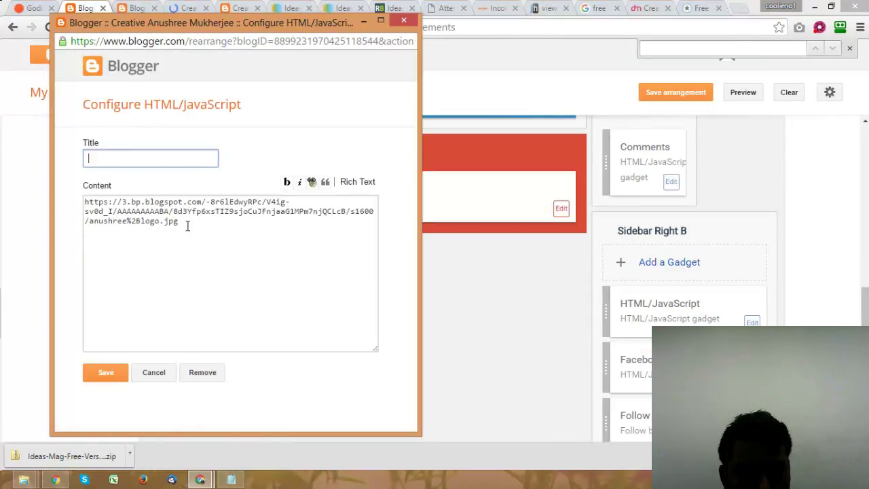
left_click(180, 224)
left_click_drag(183, 224, 81, 195)
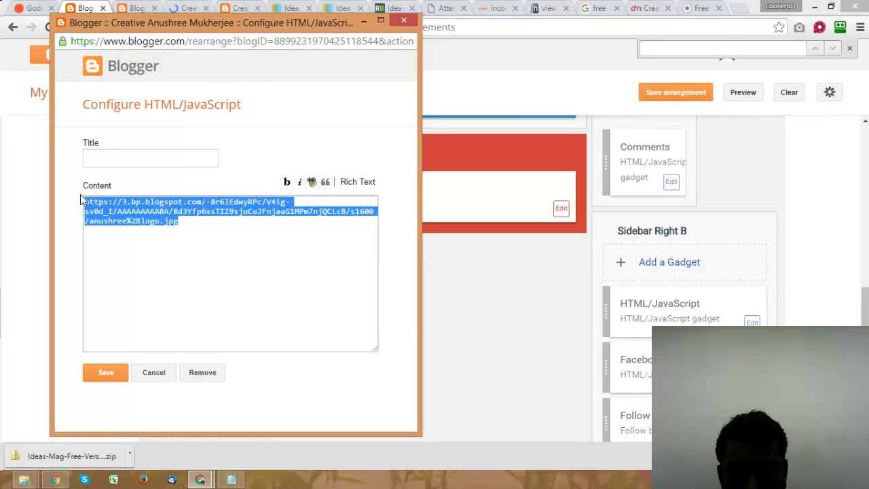
key("Delete")
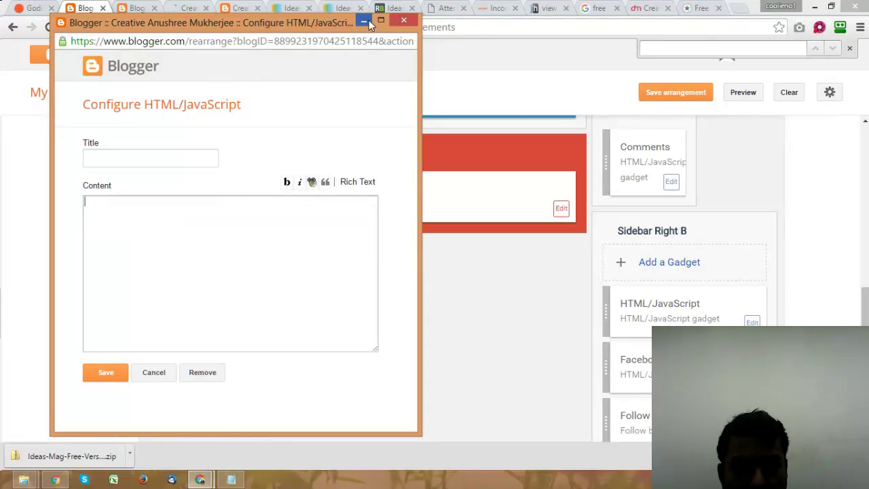
left_click(365, 23)
Step: Copy all of the About Me post's HTML from its HTML editor
left_click(128, 7)
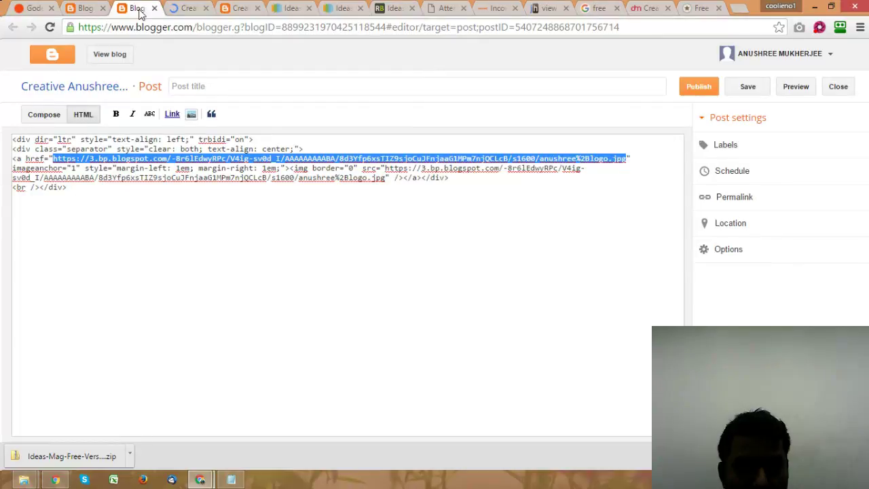
left_click(48, 159)
left_click_drag(14, 139, 89, 190)
key("ctrl+c")
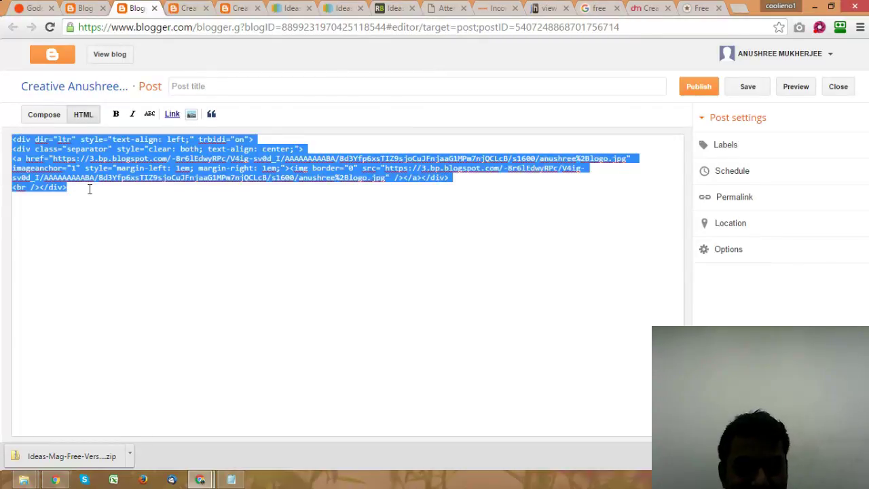
key("alt")
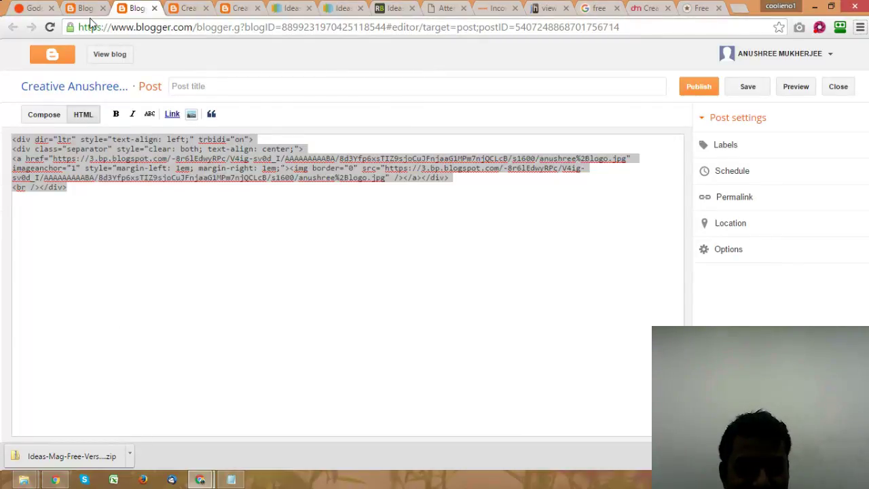
Step: Paste the post's image HTML into the gadget, then save the gadget and layout arrangement
left_click(87, 8)
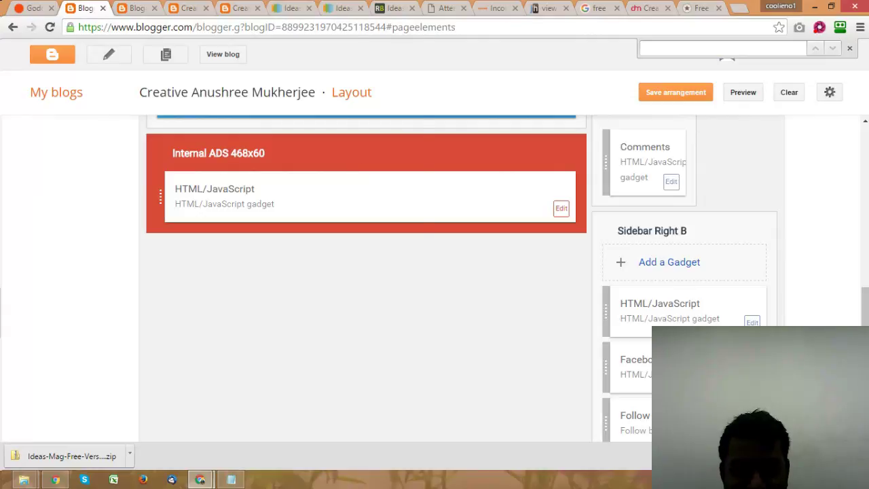
left_click(188, 237)
key("ctrl+v")
left_click(112, 368)
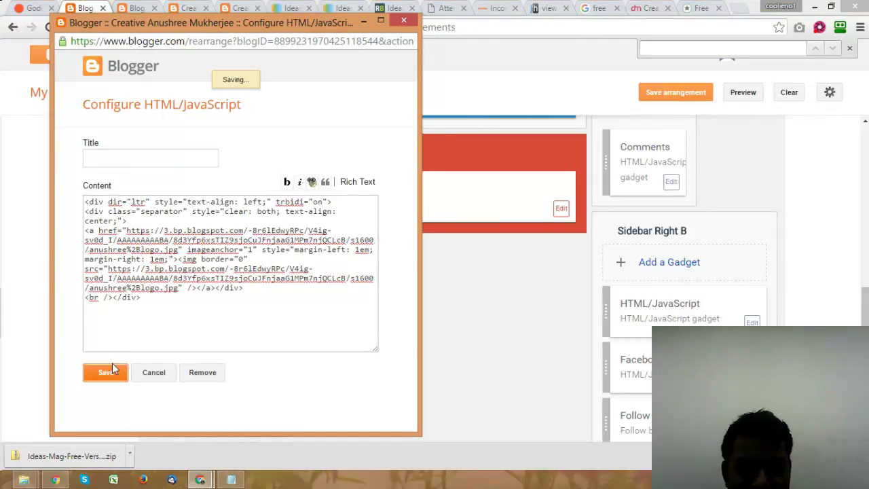
left_click(696, 99)
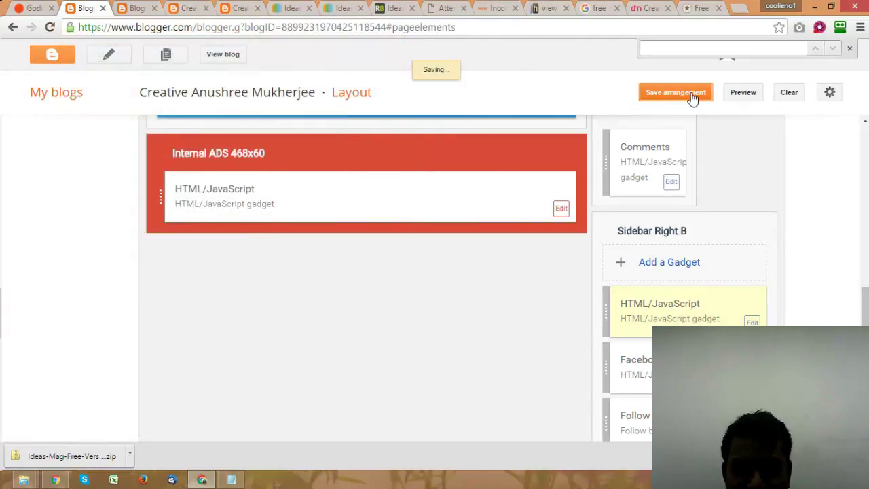
left_click(231, 16)
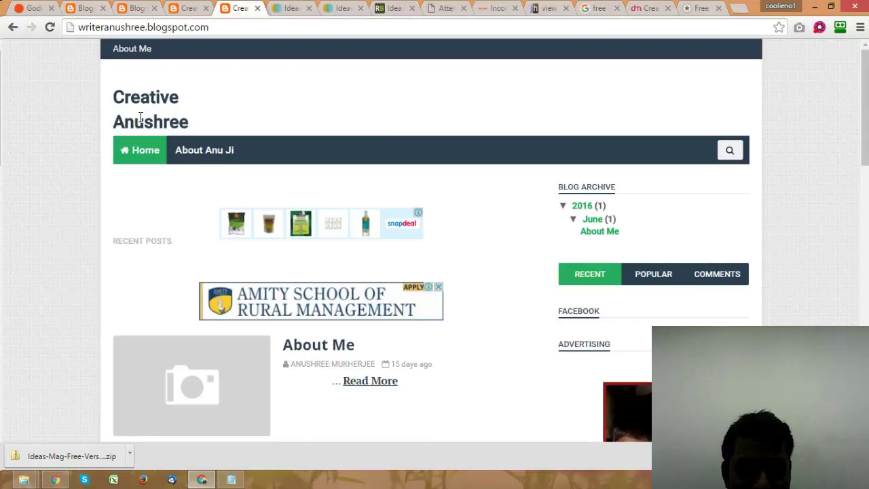
Step: Reload the live blog to check the Writer Anushree leaf logo in the sidebar, then return to Layout
left_click(142, 145)
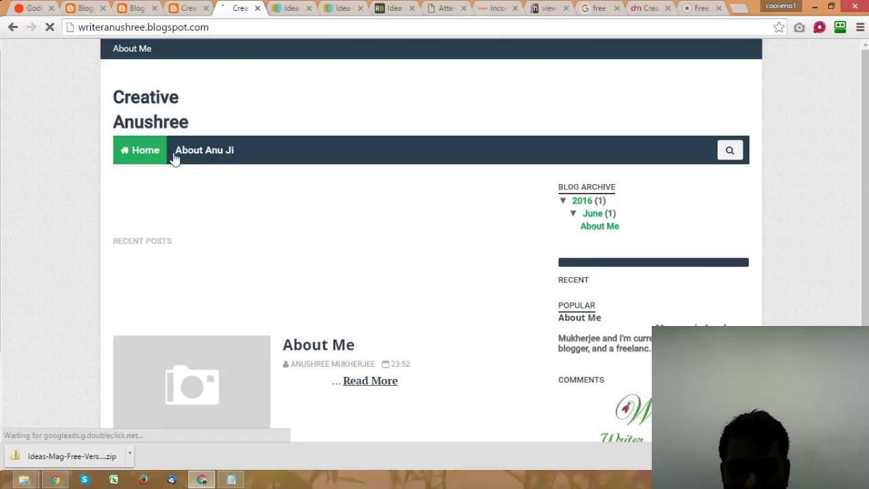
scroll(175, 158, "down", 2)
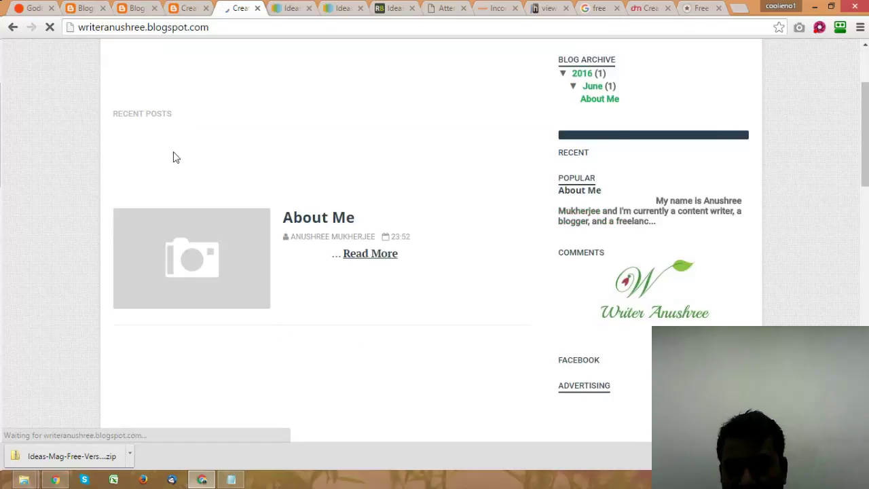
scroll(176, 157, "up", 2)
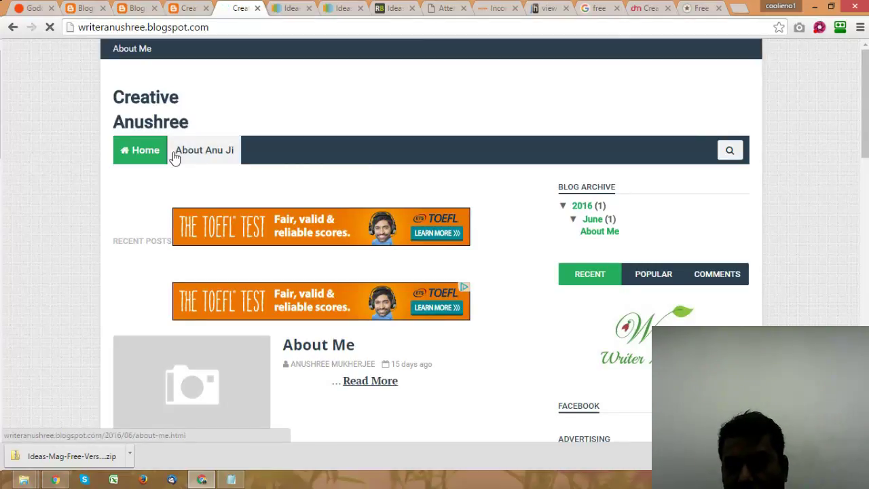
scroll(175, 157, "down", 1)
scroll(175, 157, "up", 1)
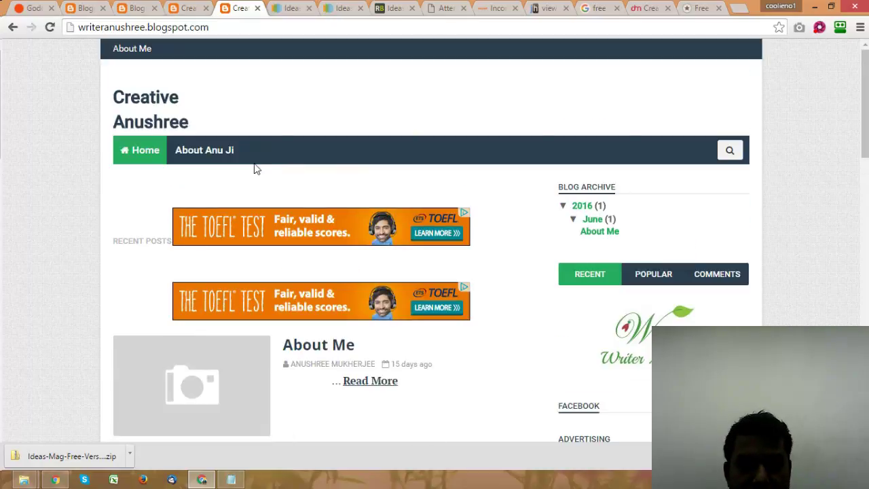
scroll(249, 178, "down", 5)
scroll(248, 175, "up", 5)
scroll(247, 174, "down", 9)
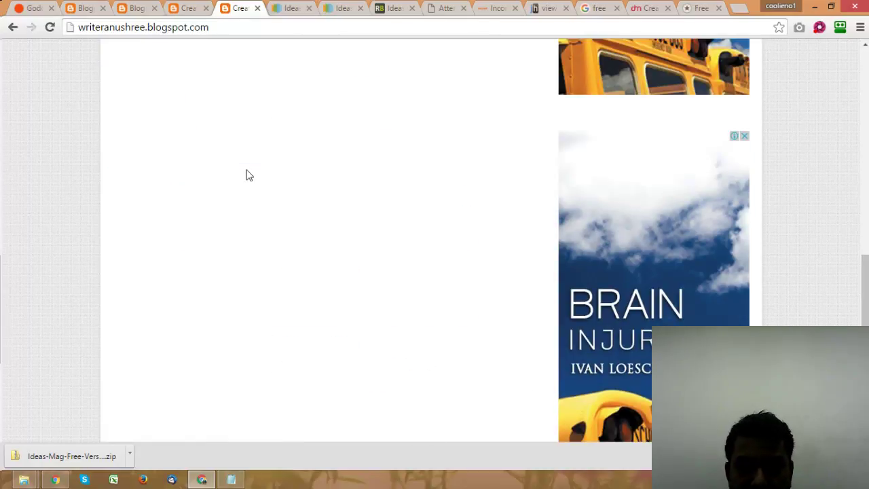
scroll(248, 173, "up", 10)
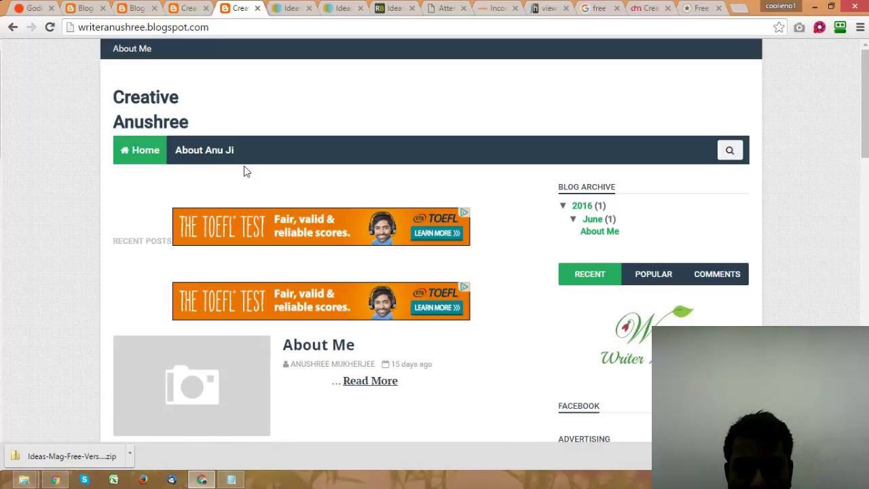
scroll(243, 167, "down", 2)
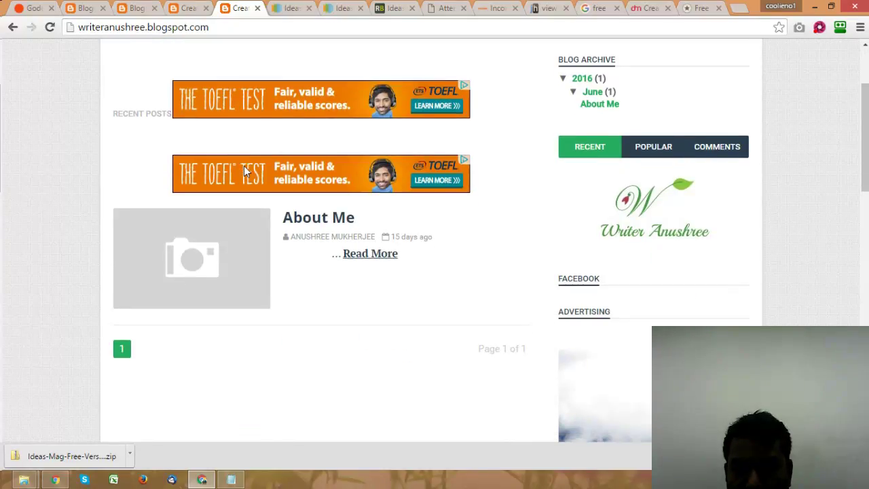
scroll(244, 167, "up", 1)
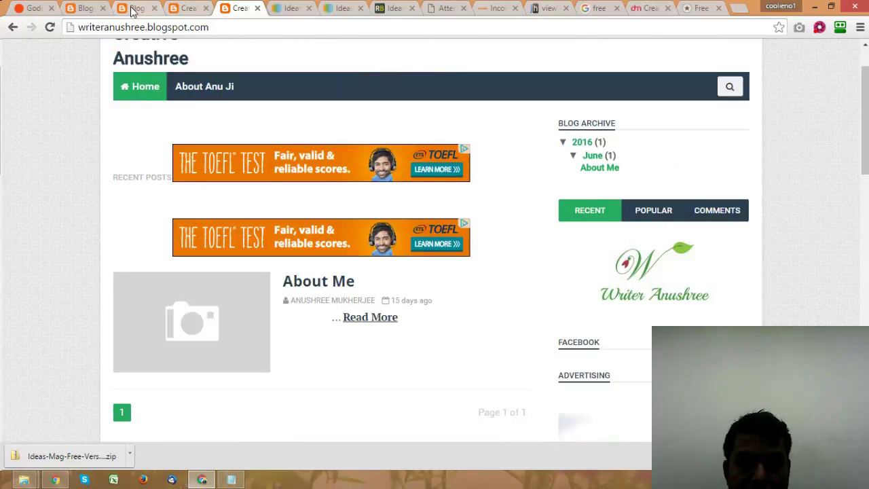
left_click(190, 9)
left_click(85, 8)
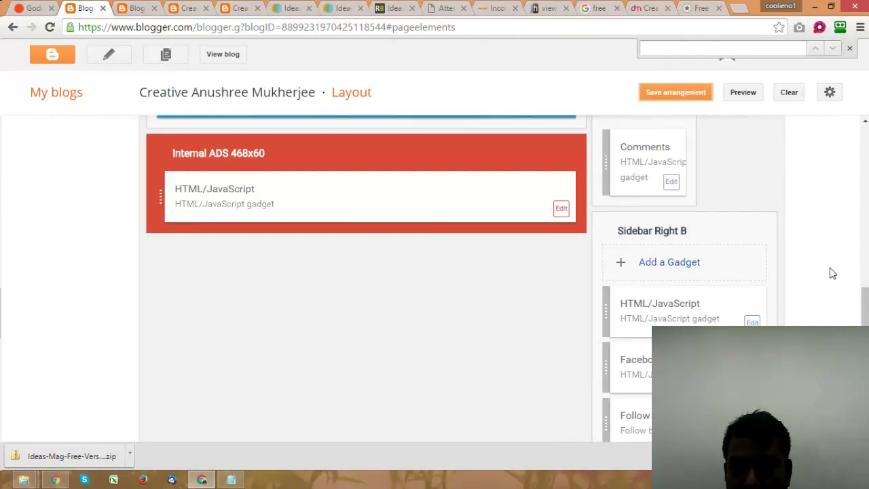
Step: Remove the Blog Archive gadget from the layout
scroll(793, 266, "up", 3)
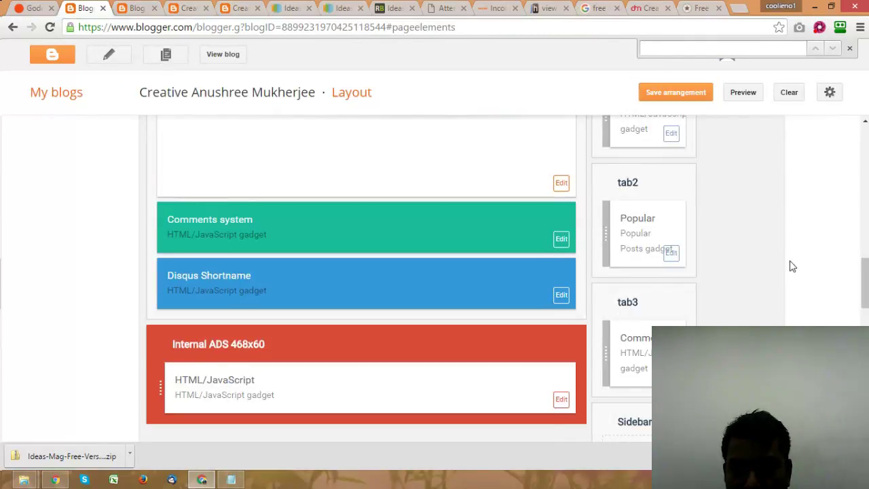
scroll(793, 266, "up", 5)
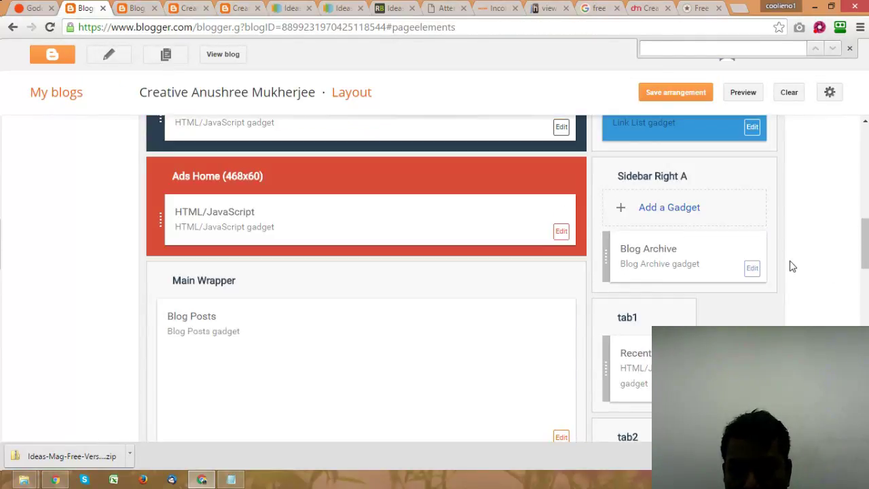
left_click(752, 268)
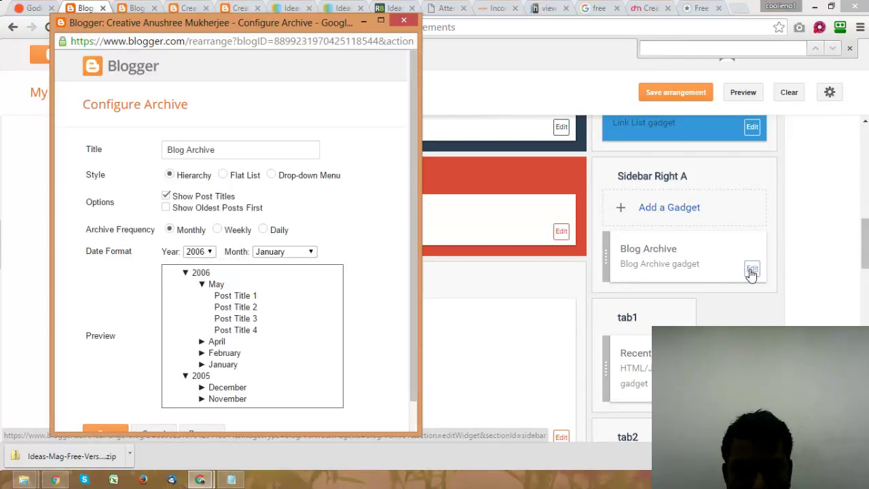
scroll(410, 266, "down", 1)
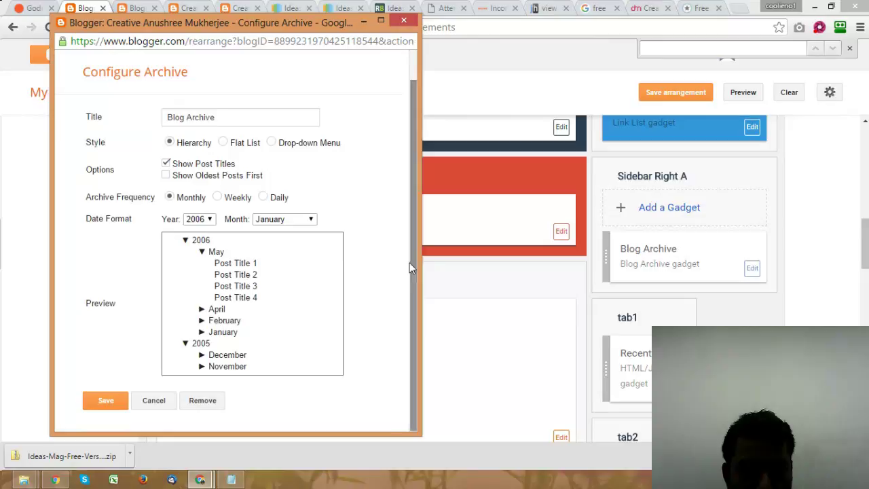
left_click(195, 405)
left_click(293, 116)
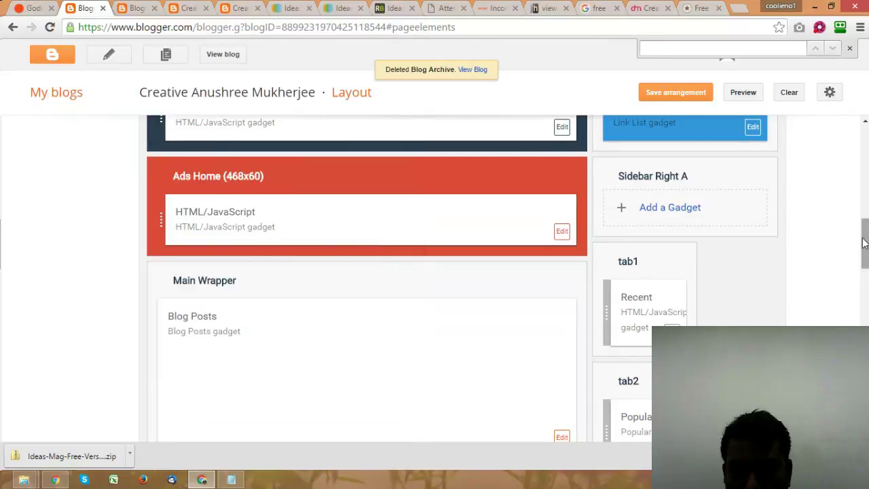
Step: Move the HTML/JavaScript logo gadget into Sidebar Right A and save the arrangement
left_click_drag(866, 248, 866, 299)
left_click_drag(703, 367, 705, 283)
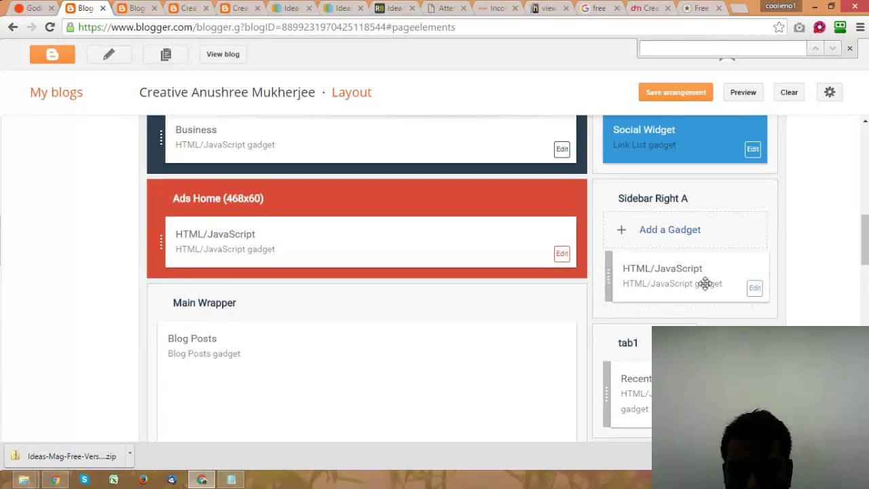
left_click(682, 92)
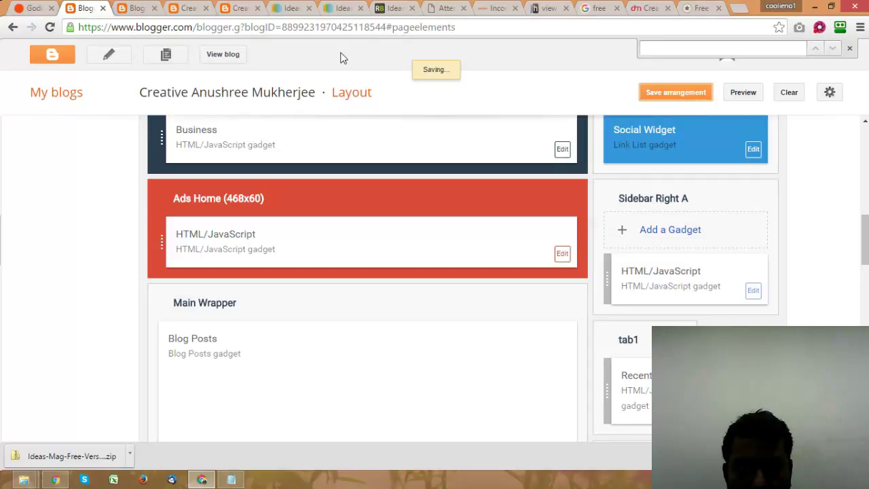
left_click(242, 8)
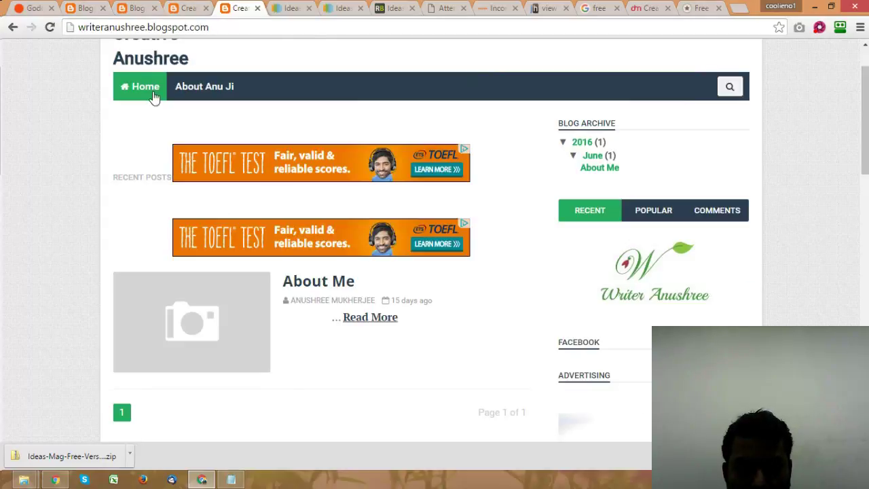
Step: Reload the live blog and open the About Me post
left_click(148, 90)
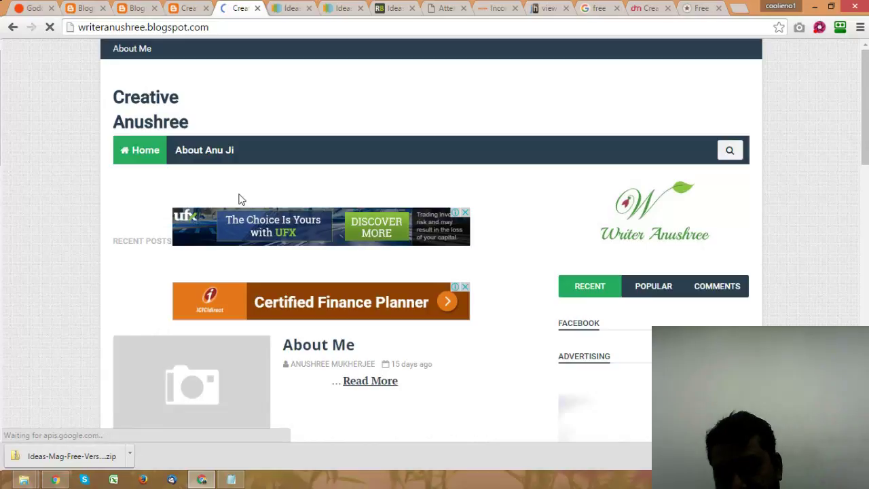
scroll(597, 247, "down", 8)
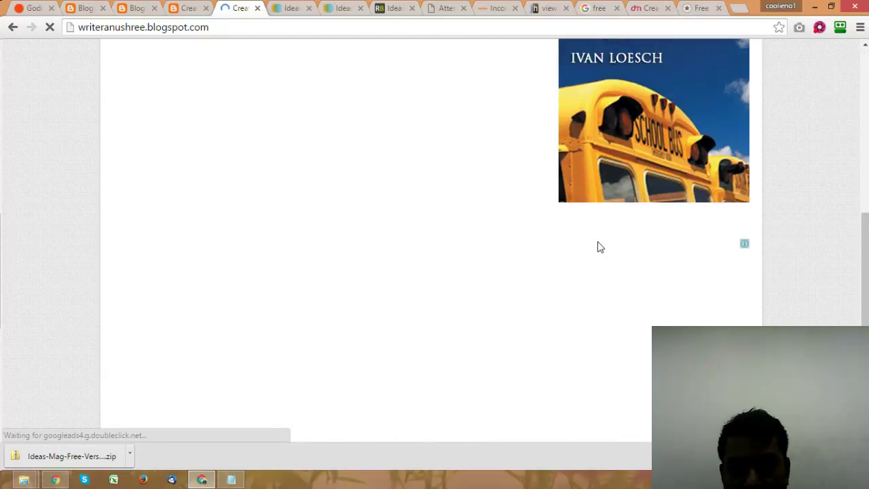
scroll(597, 247, "down", 3)
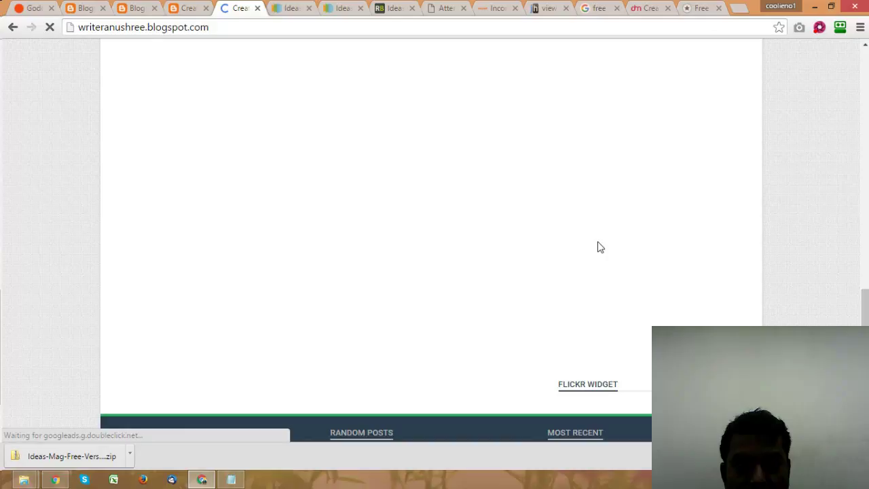
scroll(600, 247, "up", 11)
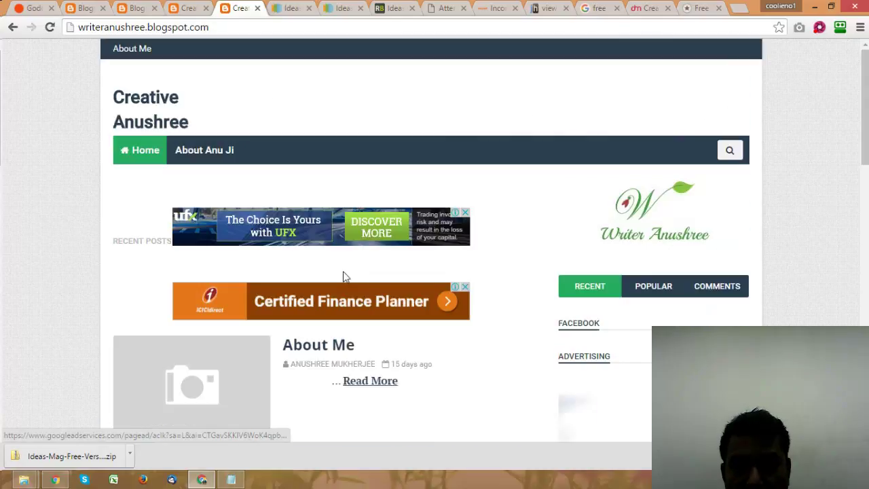
left_click(330, 347)
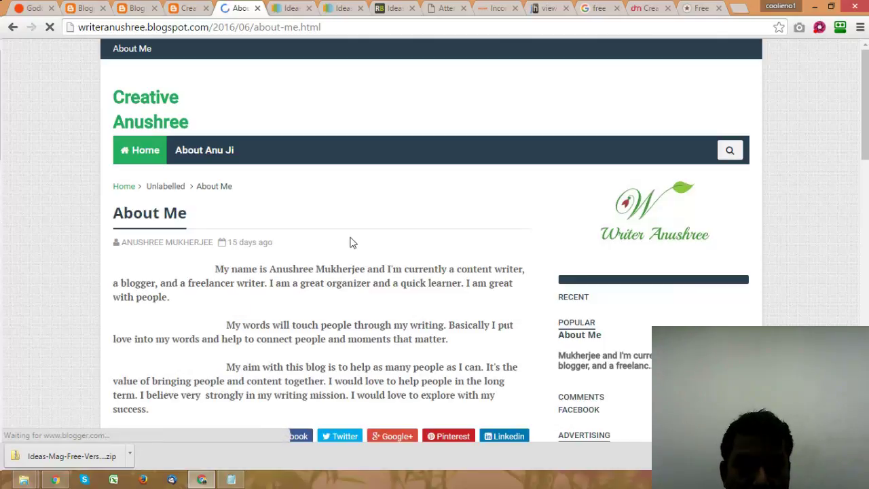
scroll(352, 242, "down", 5)
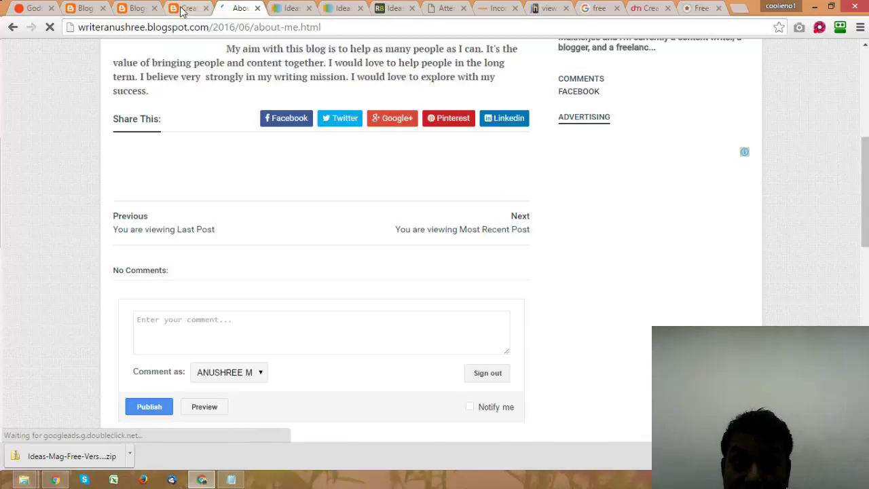
Step: Close the unused post editor tab holding the image code and return to Layout
left_click(194, 7)
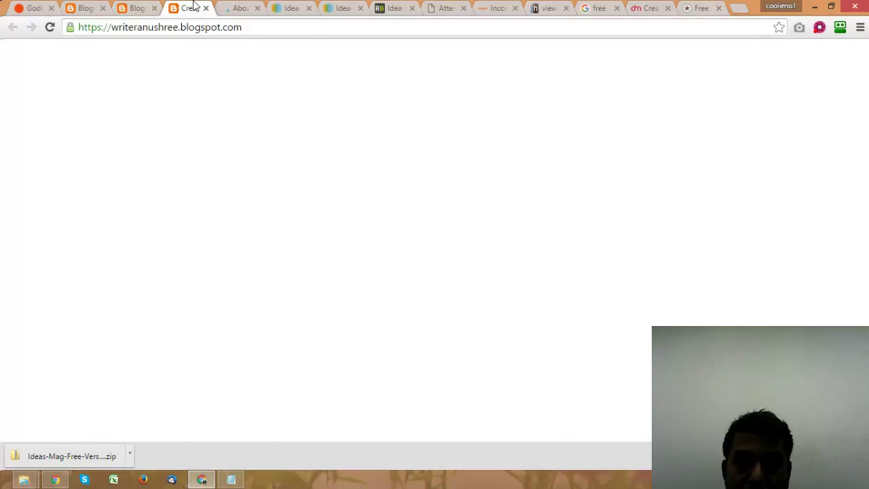
left_click(241, 8)
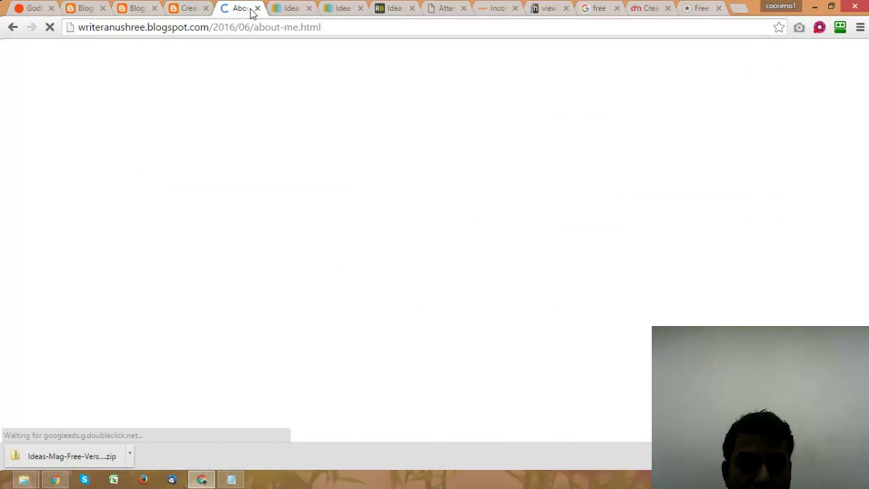
left_click(85, 8)
left_click(133, 9)
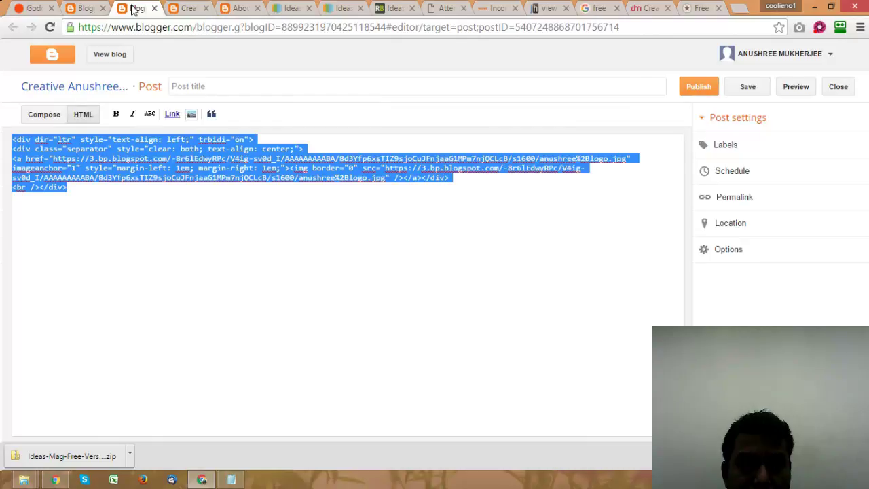
left_click(154, 8)
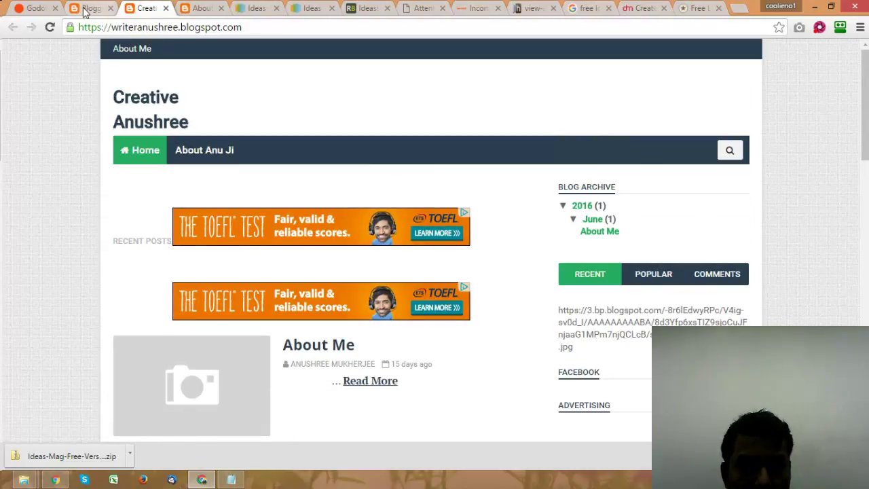
left_click(84, 9)
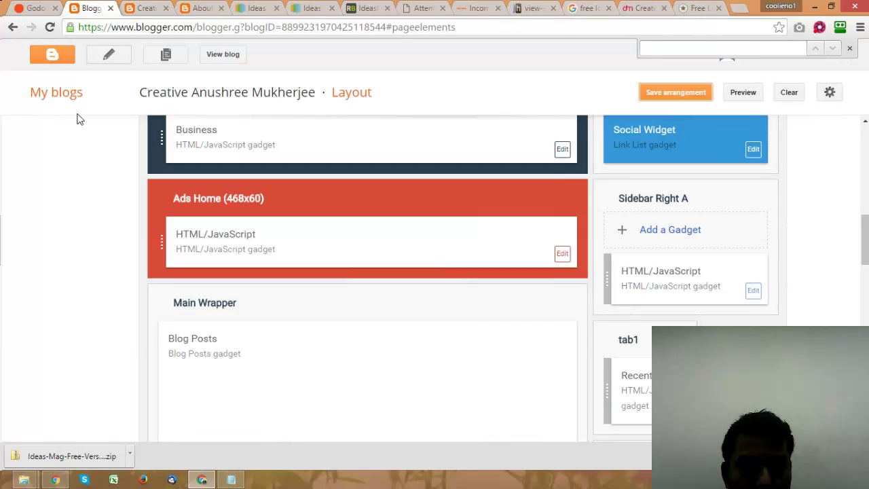
Step: Reopen the About Me post for editing, checking its label settings without adding labels
left_click(51, 57)
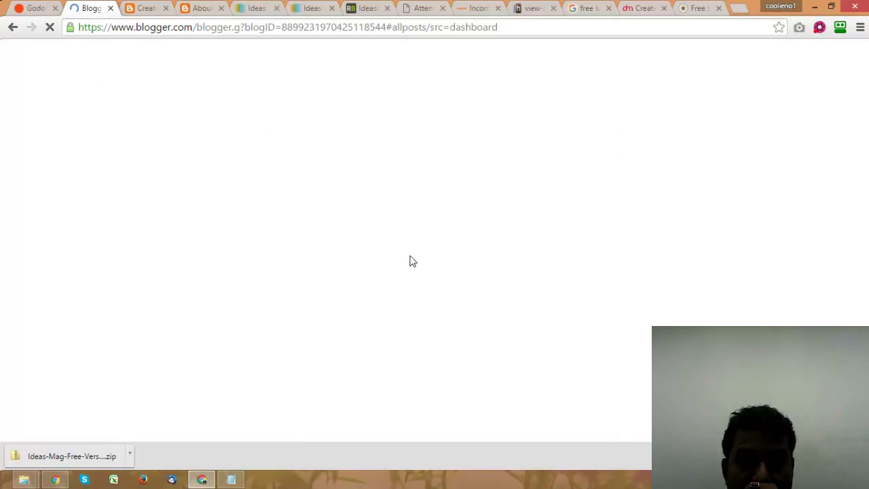
left_click(585, 8)
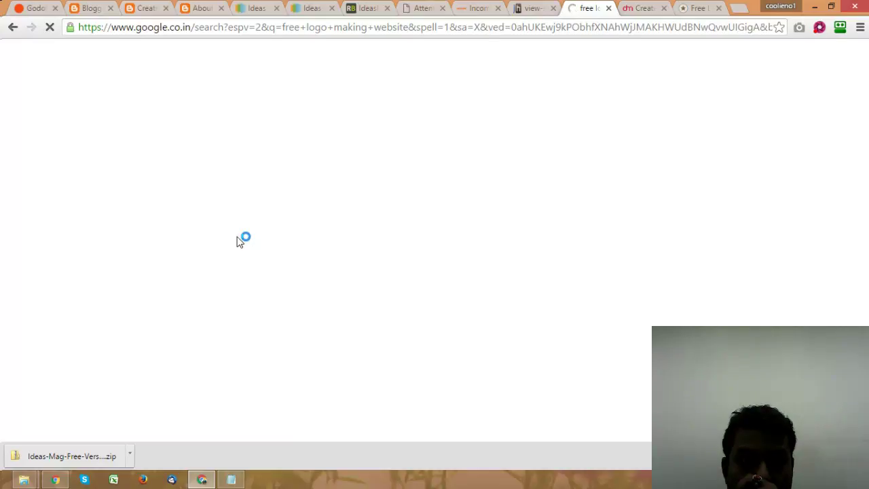
left_click(119, 13)
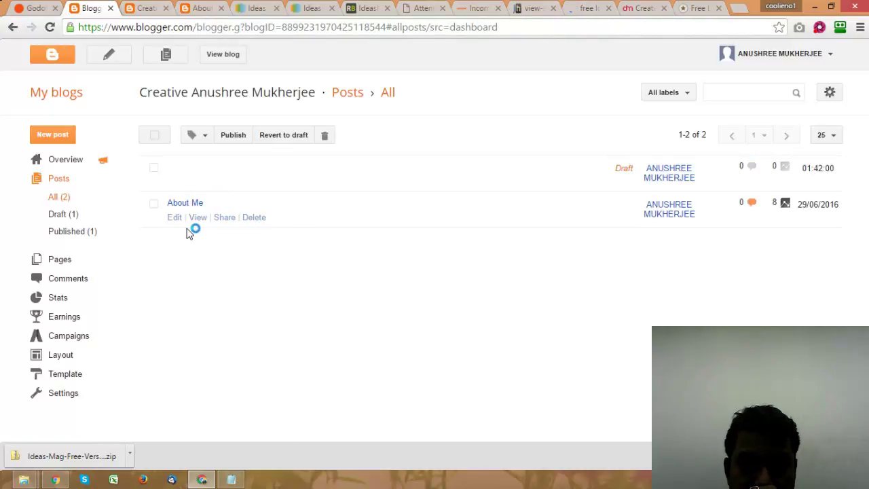
left_click(174, 218)
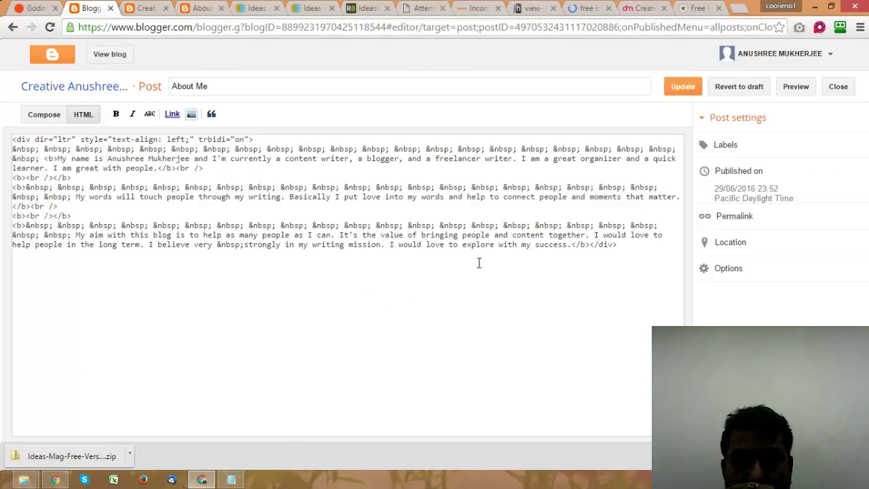
left_click(715, 267)
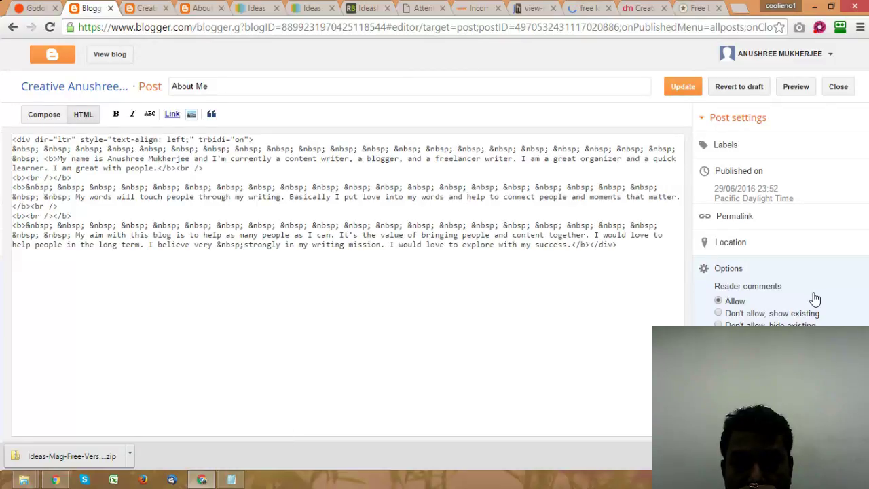
left_click(732, 148)
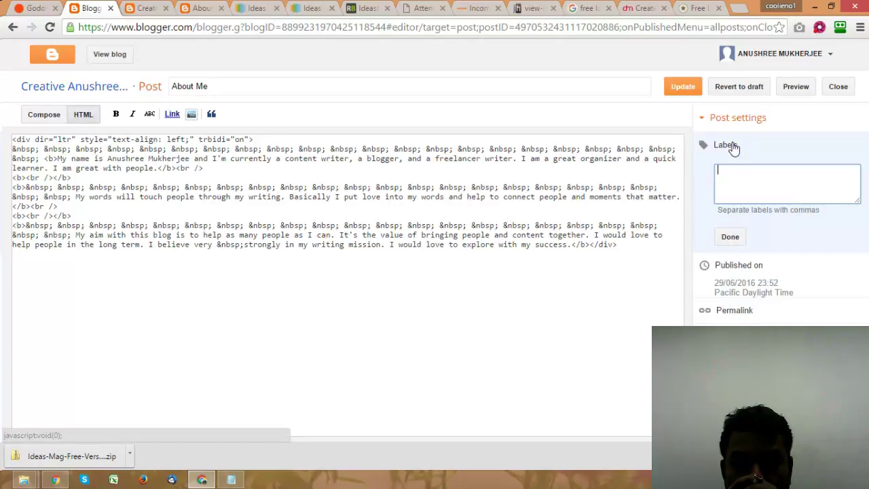
left_click(731, 237)
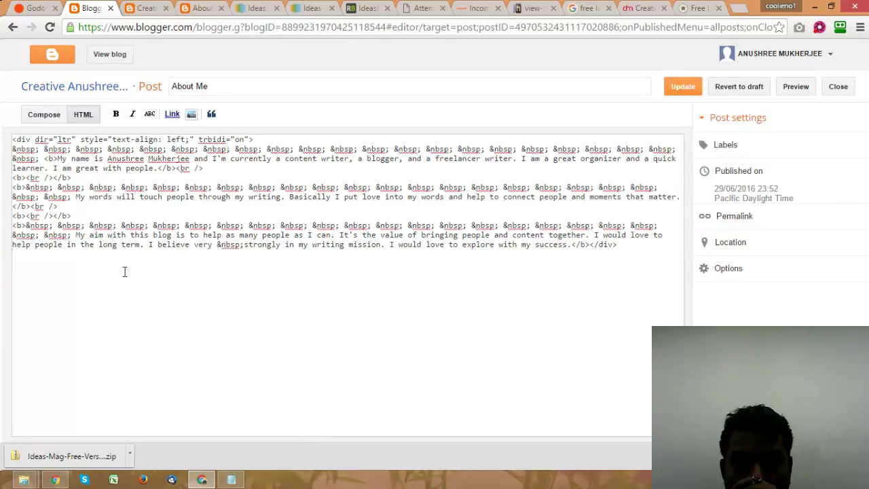
Step: Insert two blank lines above the post's opening <div> in HTML view
left_click(89, 290)
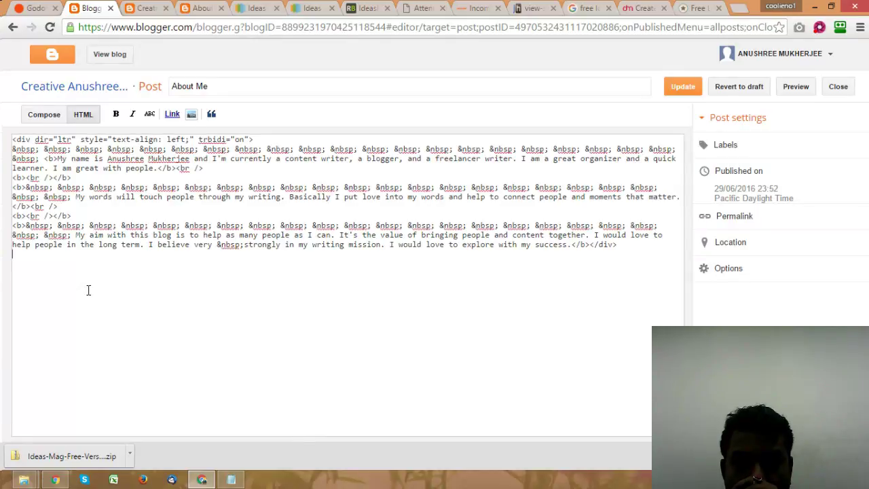
left_click(12, 140)
key("Return")
key("Return")
key("Up")
key("Up")
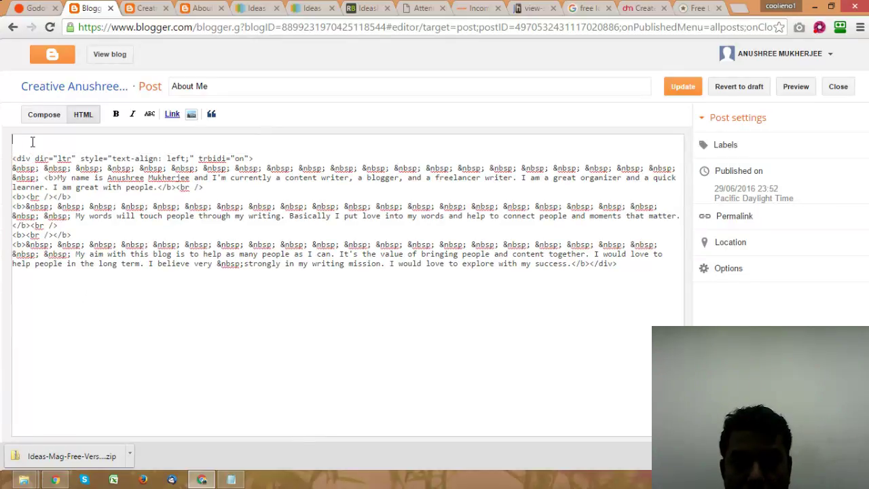
left_click(585, 8)
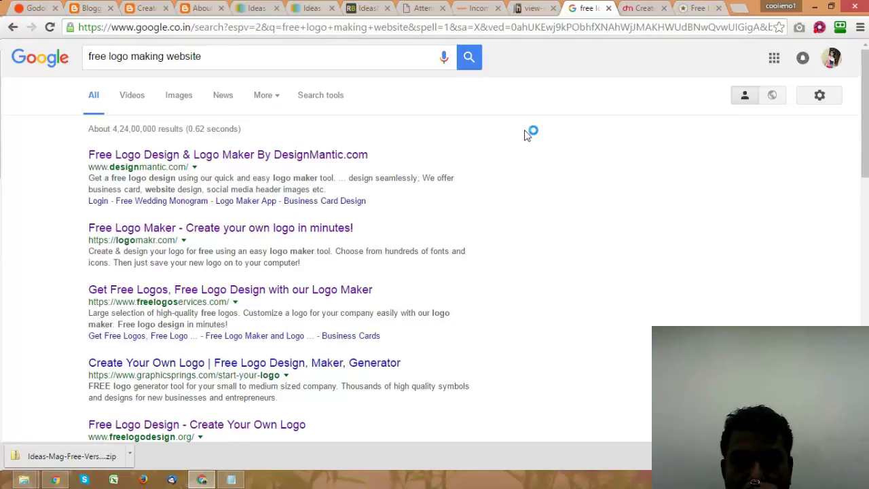
Step: Search Google Images for 'Writer'
left_click(208, 55)
left_click_drag(207, 56, 86, 60)
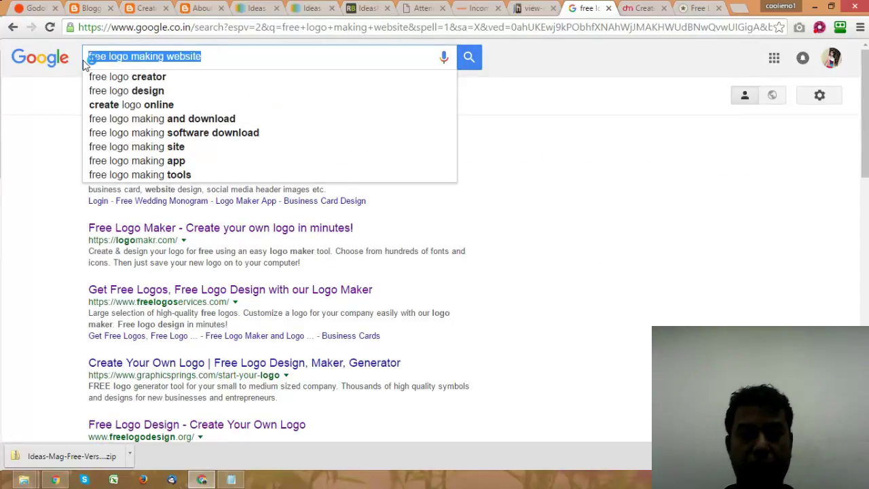
type("Writer")
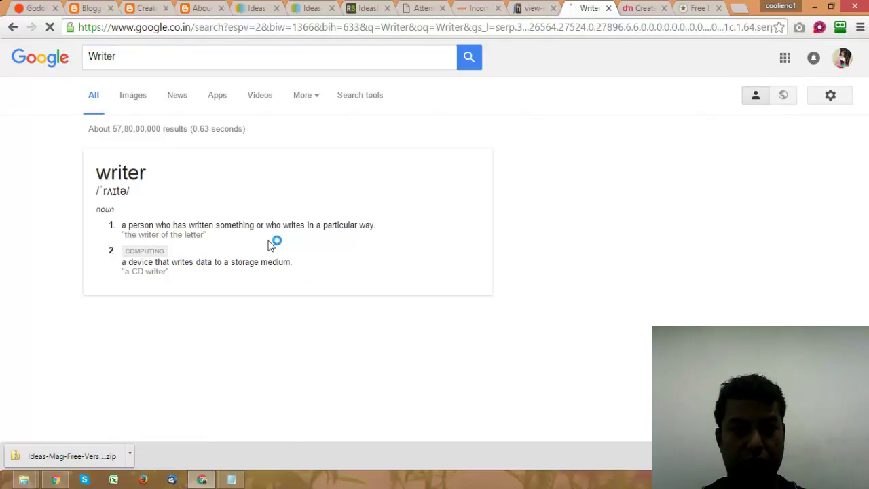
left_click(133, 96)
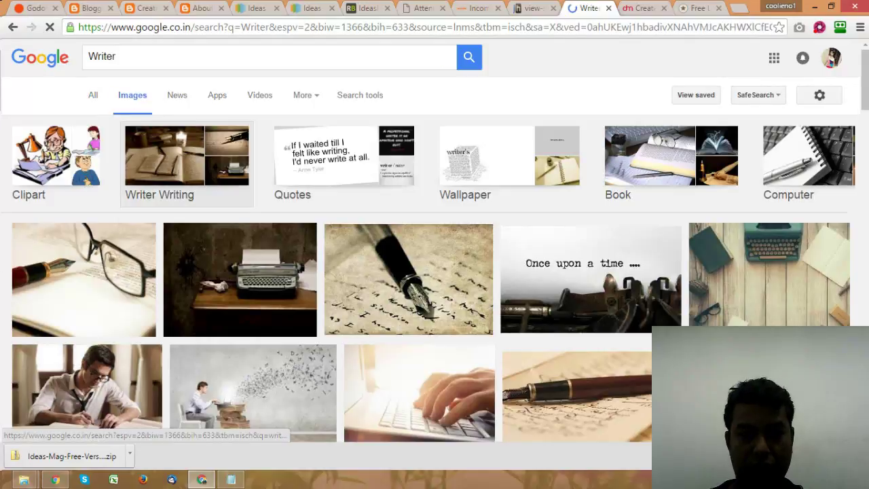
scroll(583, 279, "down", 2)
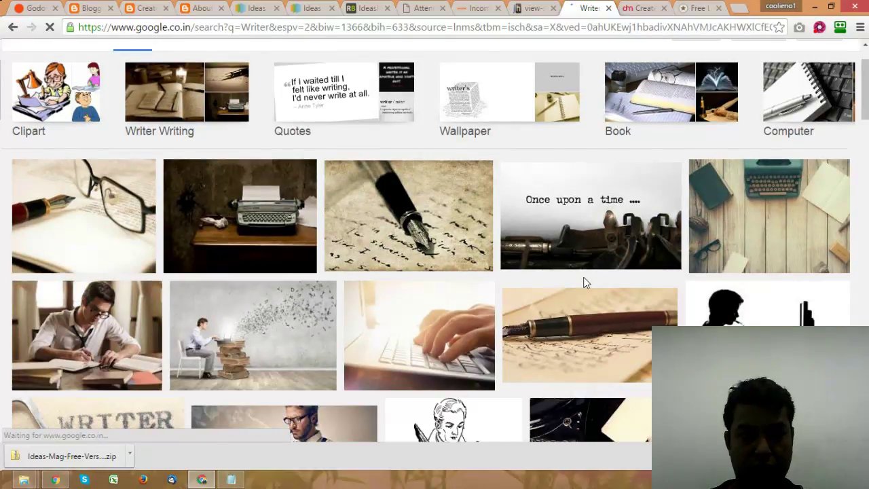
scroll(583, 277, "down", 3)
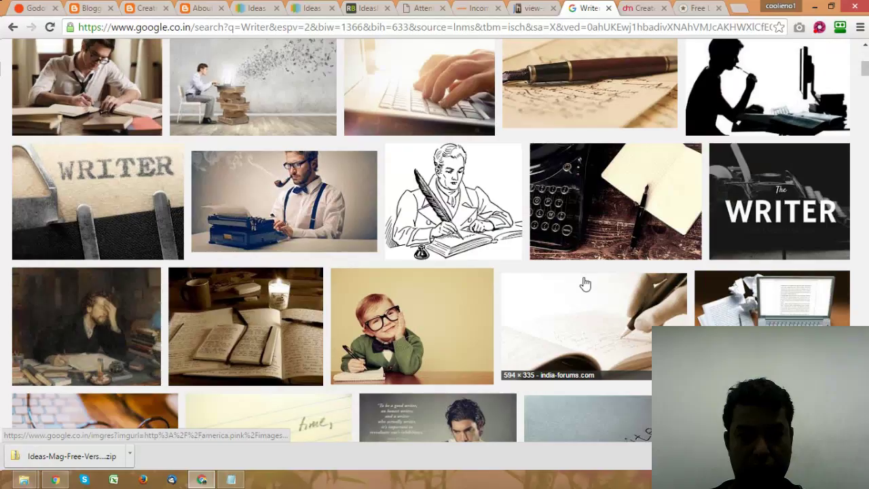
scroll(585, 283, "down", 4)
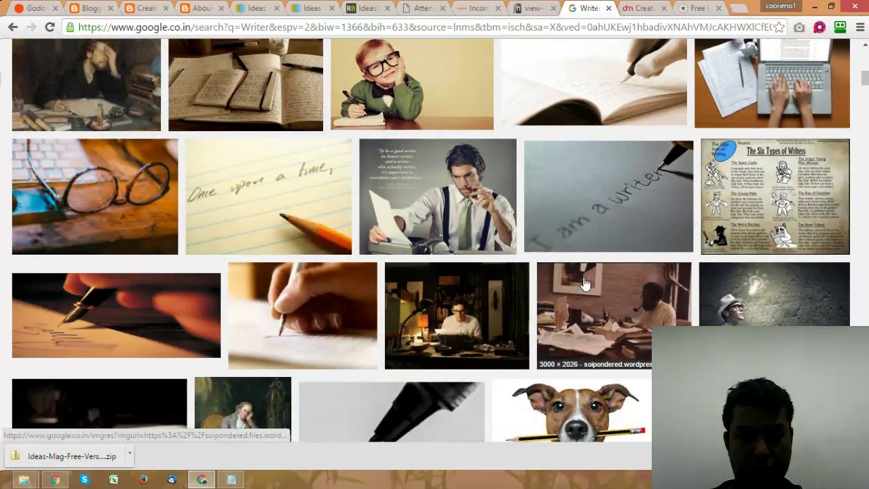
scroll(585, 284, "down", 1)
Step: Open the hat-wearing writer image and The WRITER image in new tabs
right_click(771, 263)
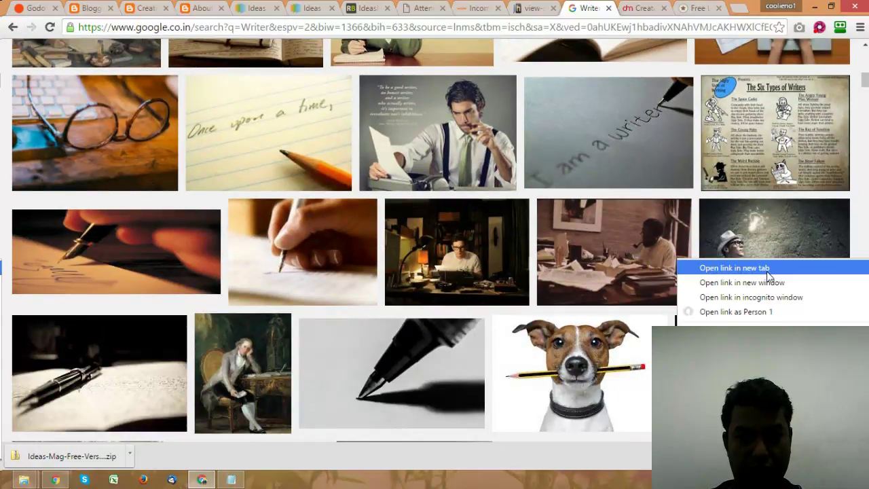
left_click(768, 270)
scroll(580, 281, "up", 4)
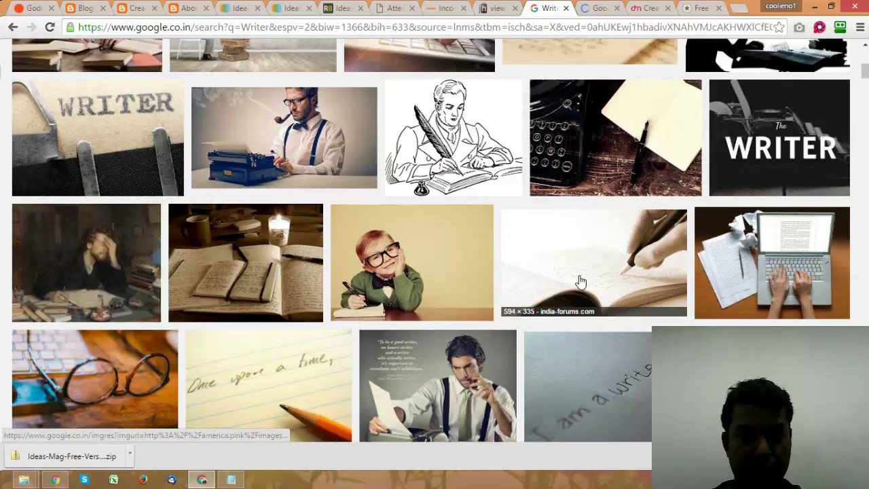
scroll(580, 281, "up", 2)
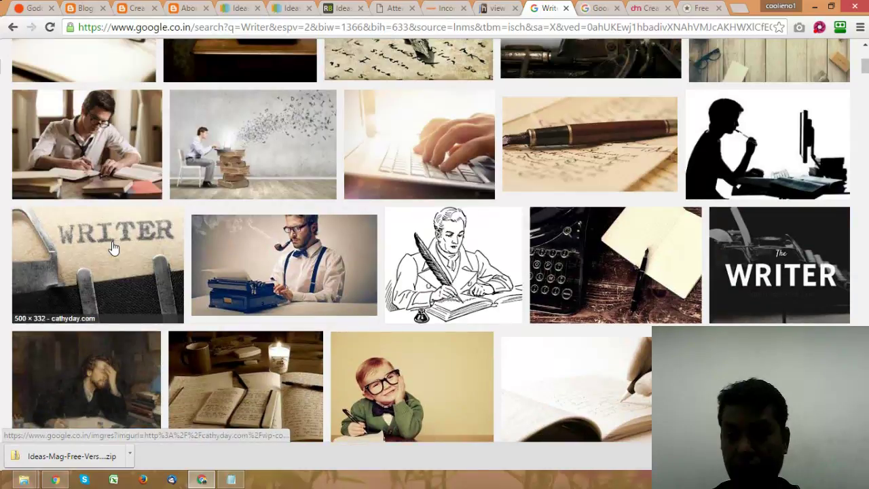
right_click(785, 289)
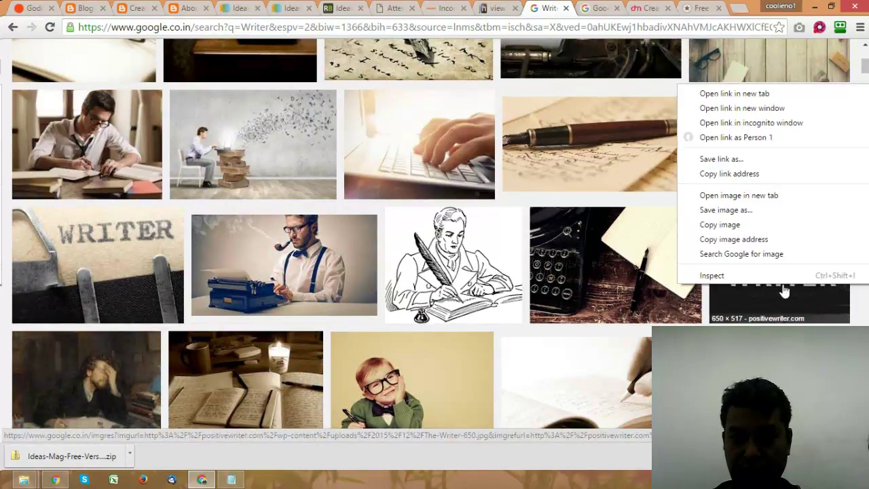
left_click(768, 93)
scroll(625, 217, "down", 5)
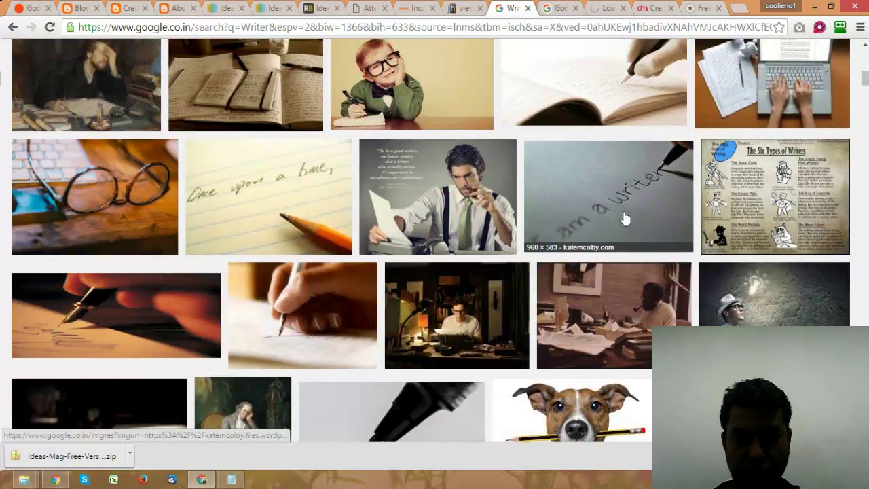
scroll(624, 218, "down", 1)
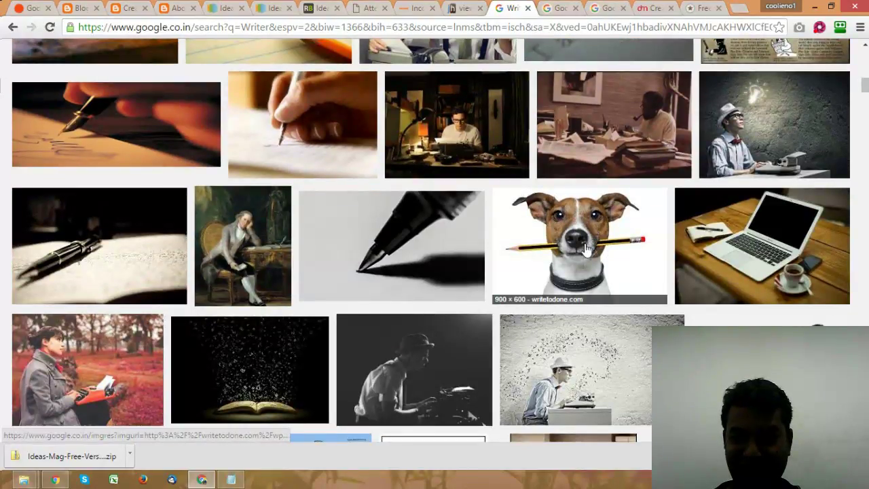
scroll(822, 260, "down", 2)
scroll(821, 260, "up", 2)
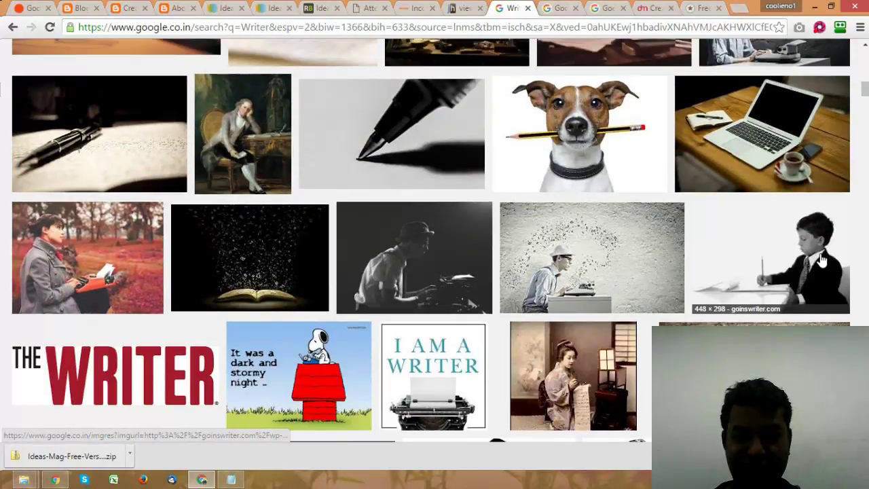
scroll(822, 261, "down", 6)
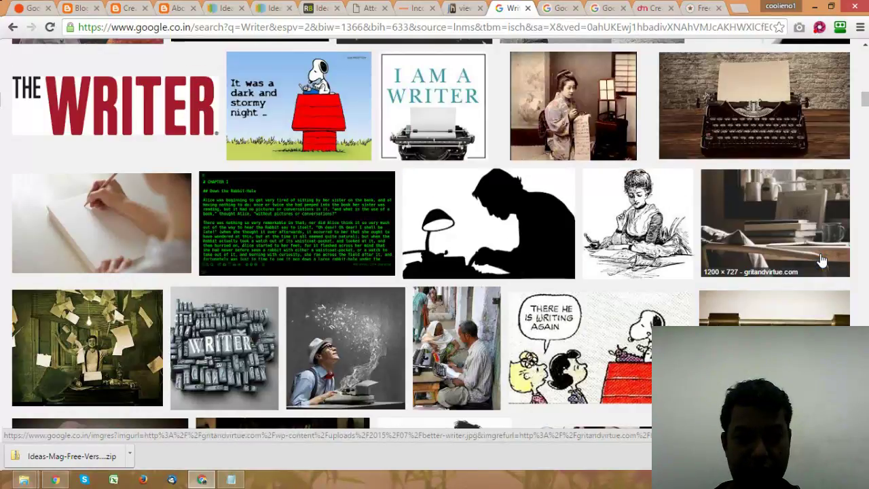
scroll(821, 260, "down", 4)
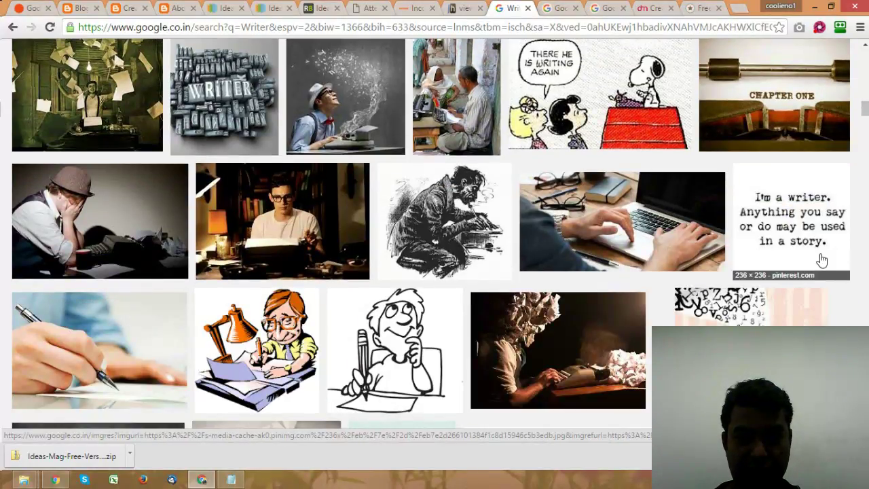
scroll(822, 260, "down", 1)
scroll(822, 261, "down", 3)
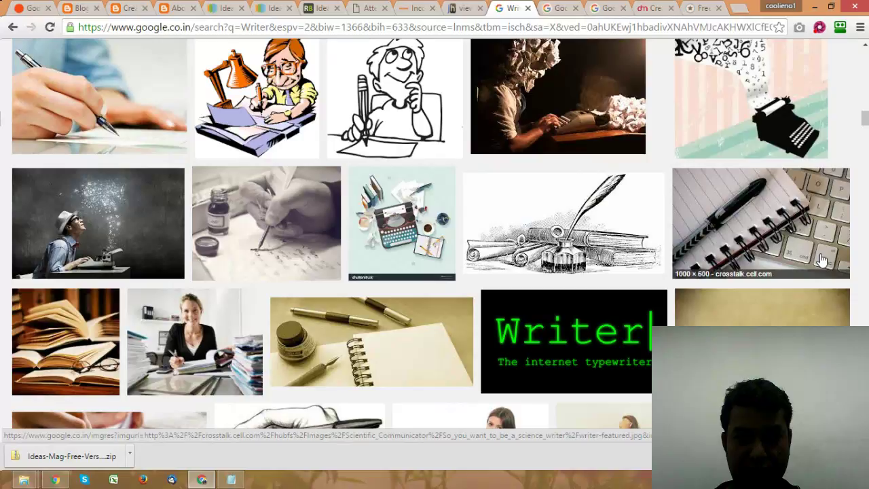
scroll(822, 260, "down", 6)
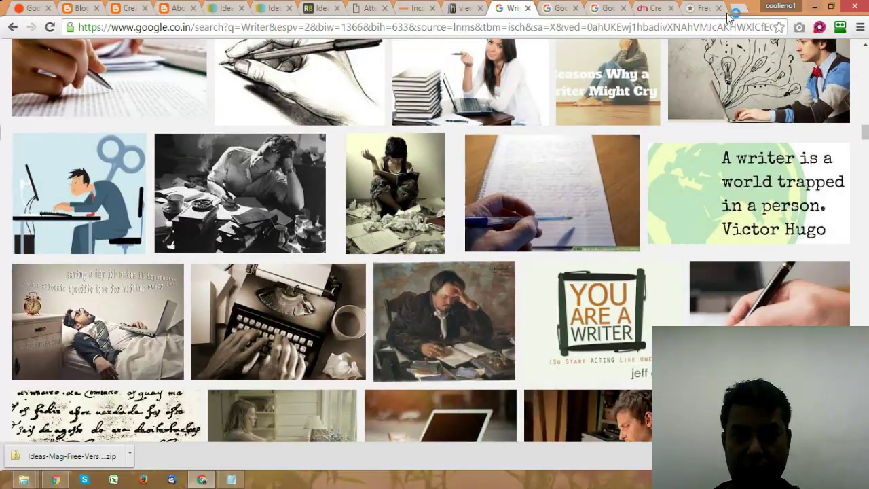
left_click(553, 8)
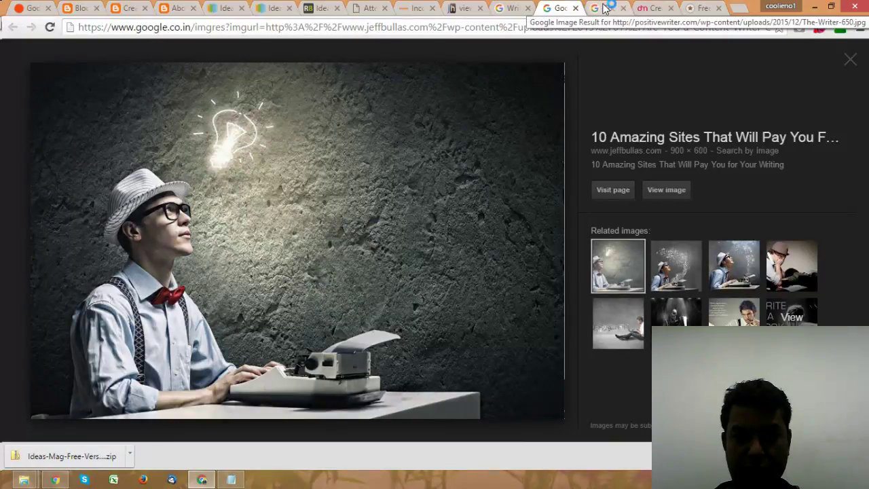
Step: Close The WRITER tab and save the full-size writer-at-typewriter photo to the Desktop as JPEG
left_click(602, 8)
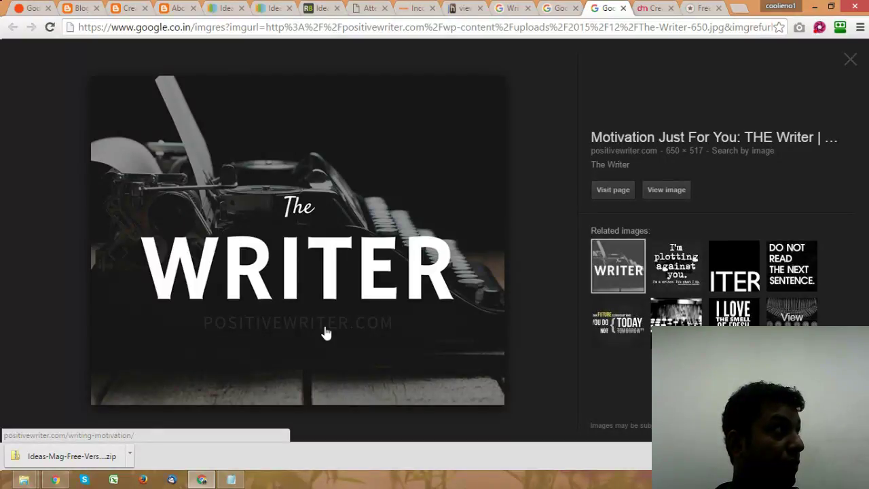
left_click(624, 8)
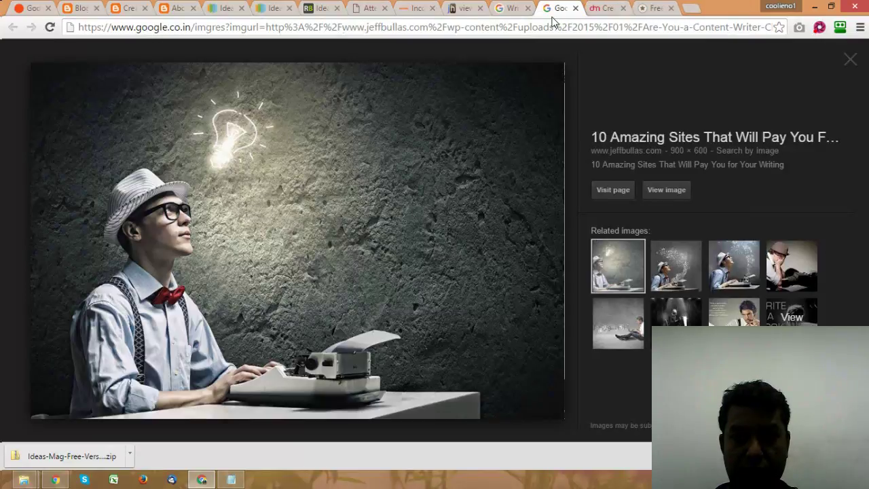
left_click(634, 199)
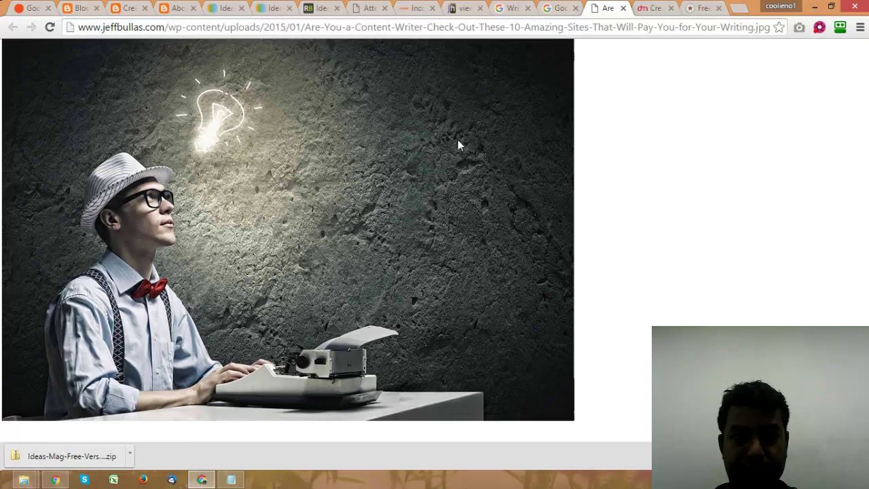
right_click(365, 167)
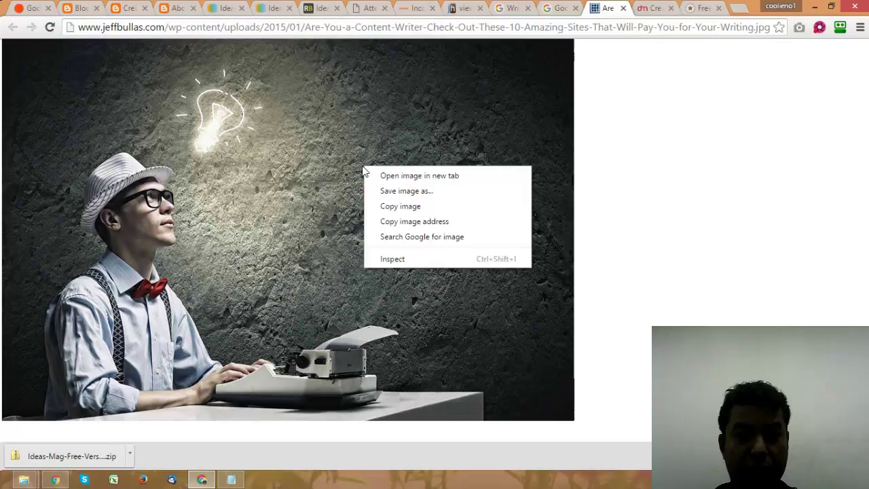
left_click(401, 193)
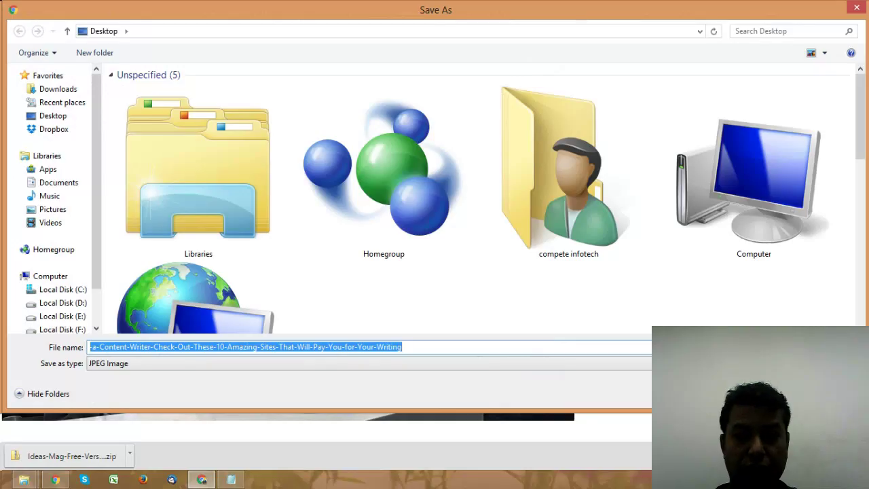
key("Return")
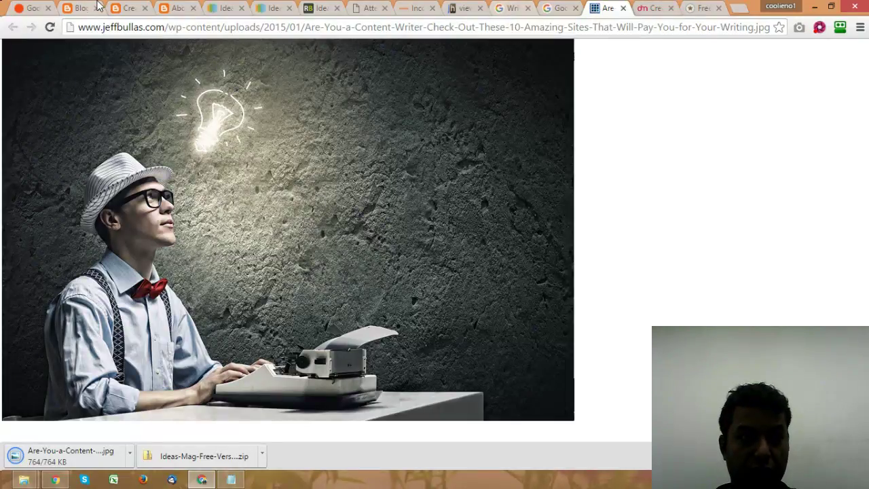
Step: Upload the writer-at-typewriter JPEG into the About Me post's image dialog
left_click(153, 11)
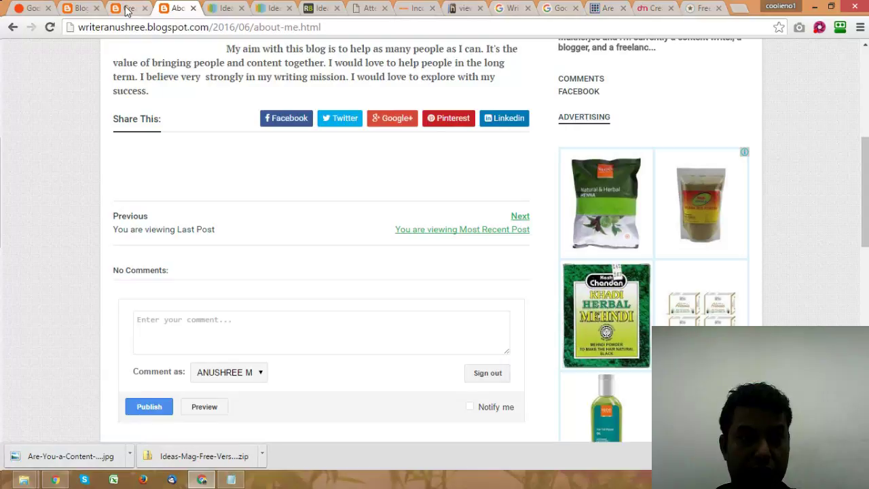
left_click(126, 9)
left_click(79, 9)
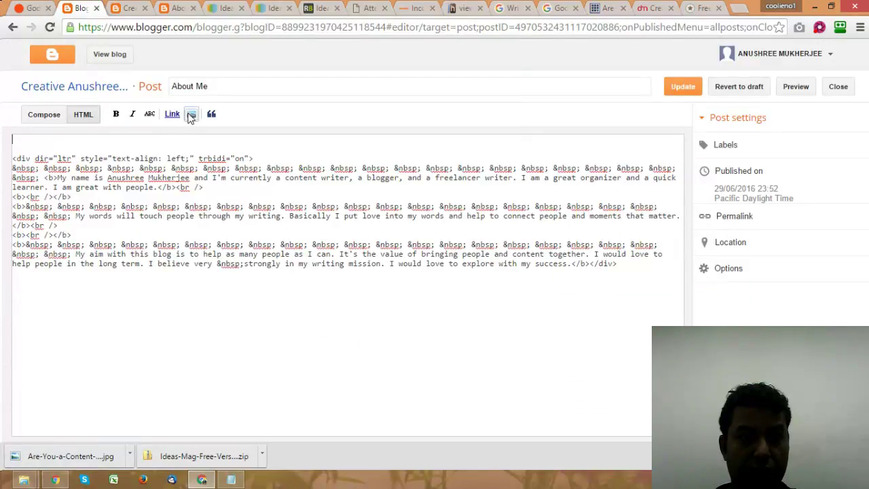
left_click(190, 114)
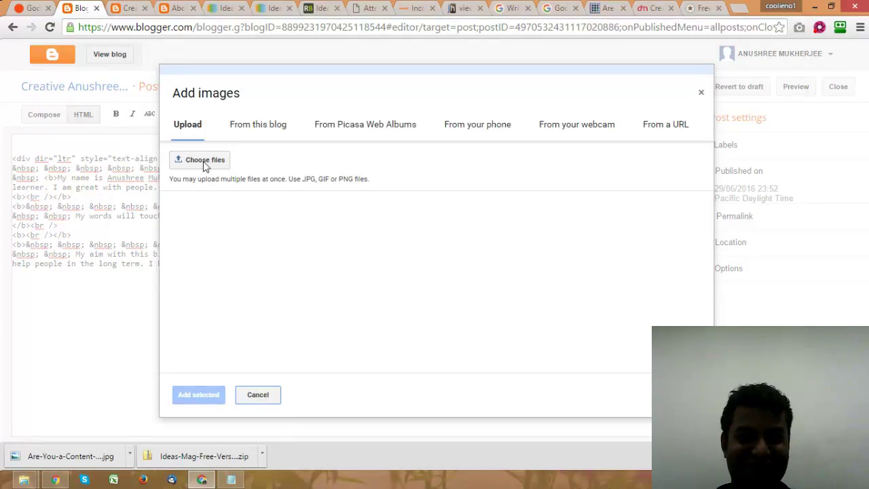
left_click(203, 161)
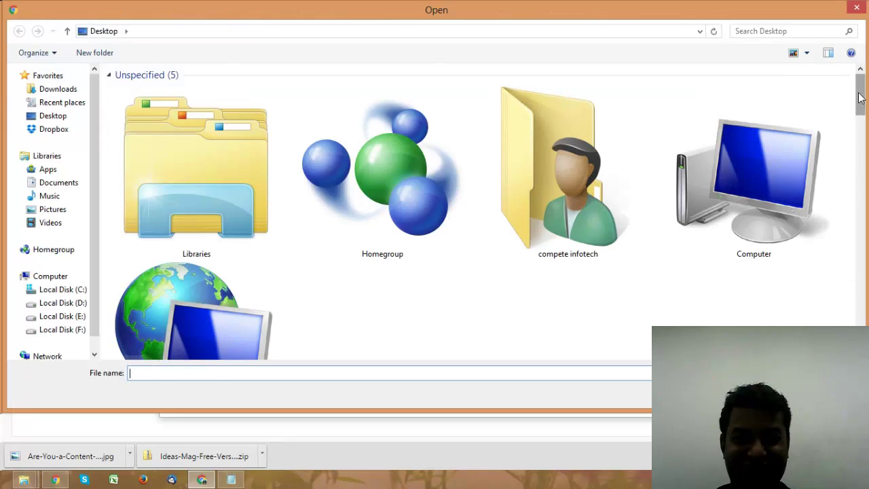
left_click_drag(859, 97, 859, 243)
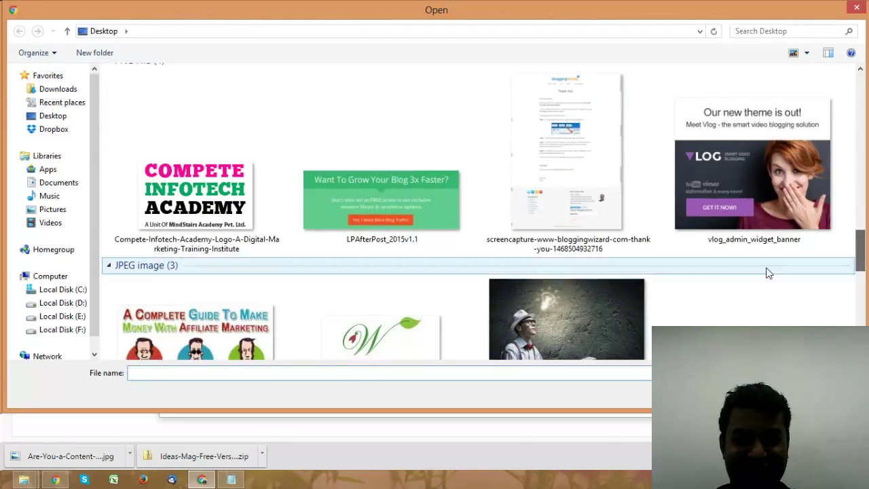
double_click(602, 308)
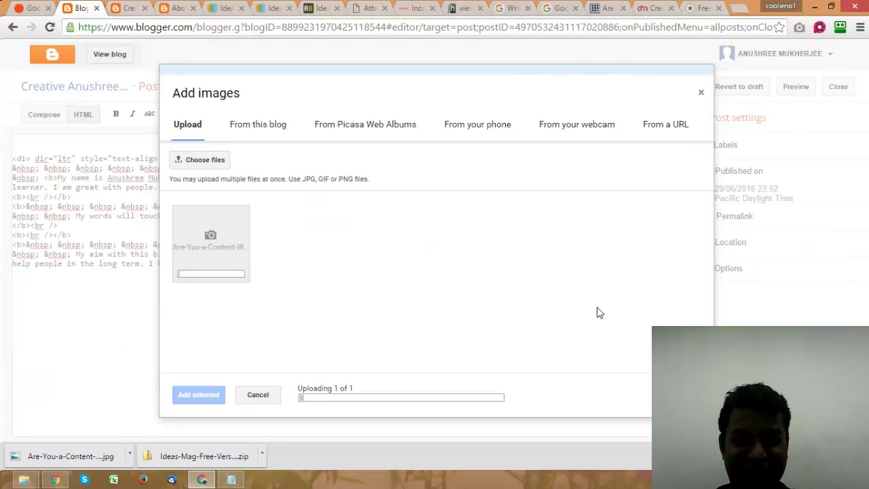
Step: Close the standalone image, DesignMantic, free logo design and image preview tabs
left_click(606, 8)
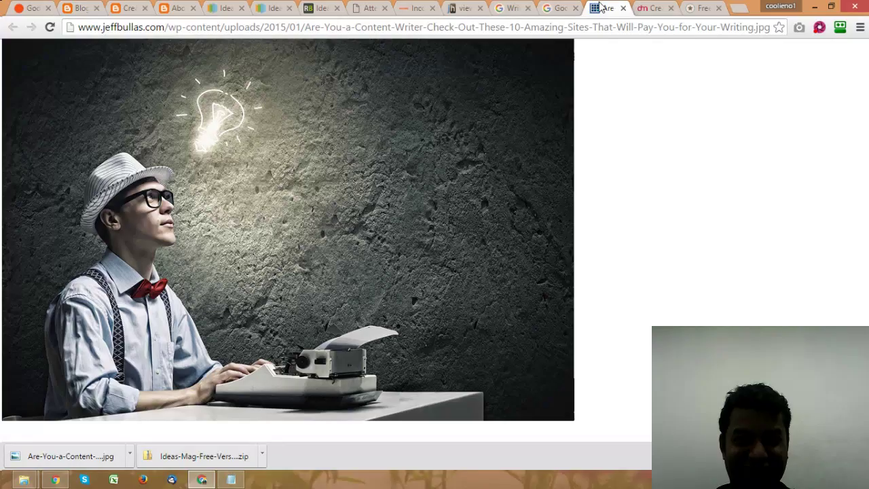
left_click(622, 9)
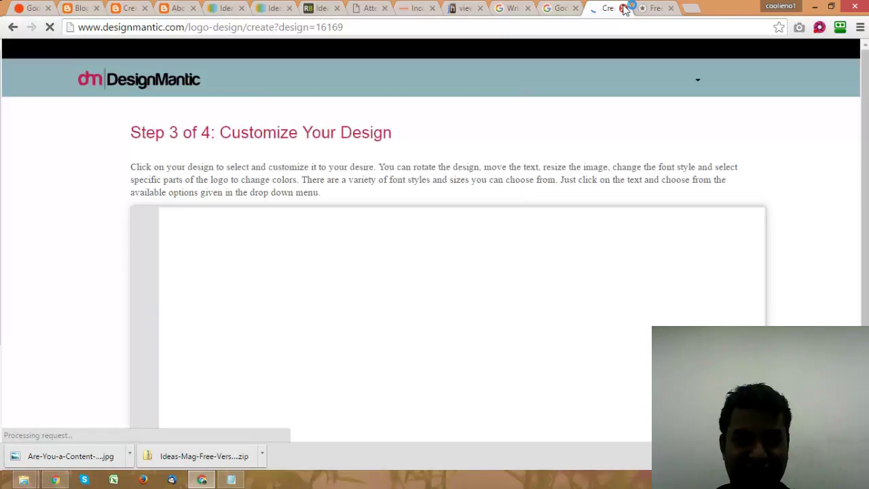
left_click(623, 8)
left_click(623, 9)
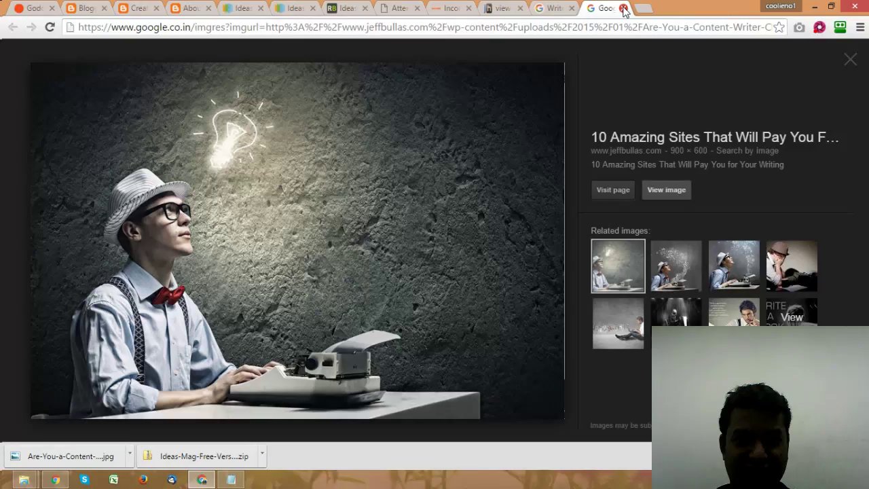
left_click(623, 8)
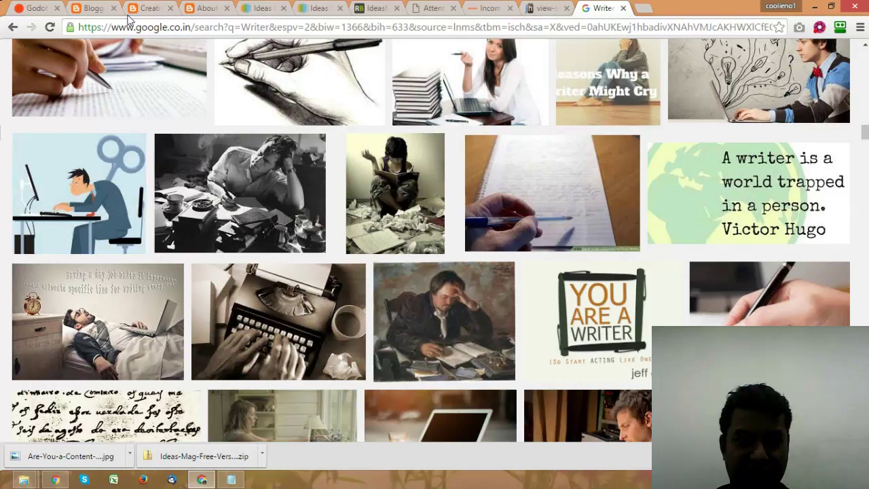
left_click(92, 9)
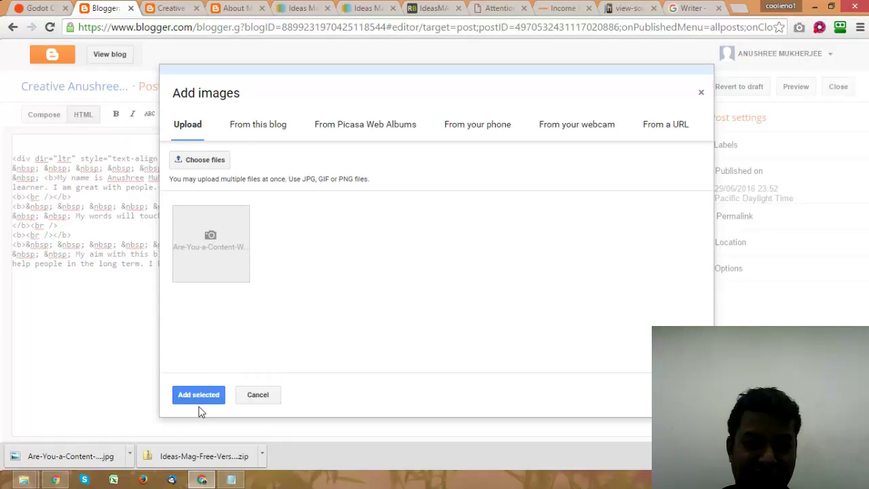
Step: Insert the uploaded writer photo at original size, update the About Me post, and view the blog
left_click(195, 396)
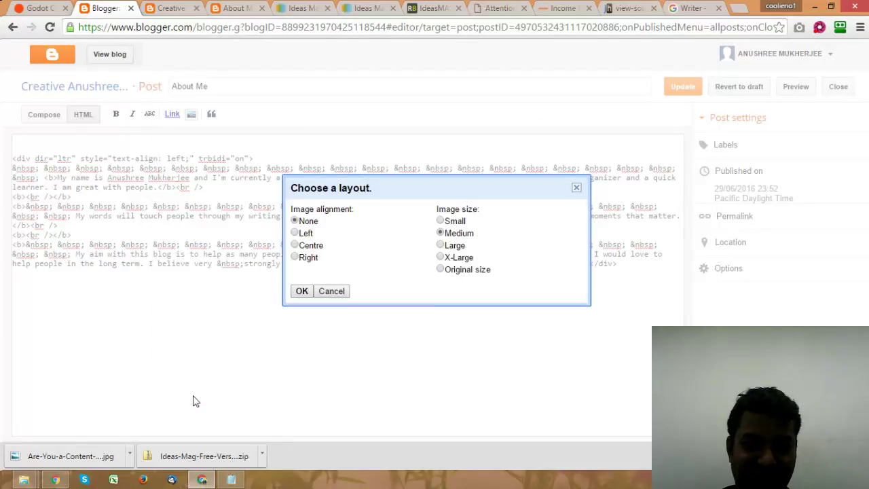
left_click(440, 270)
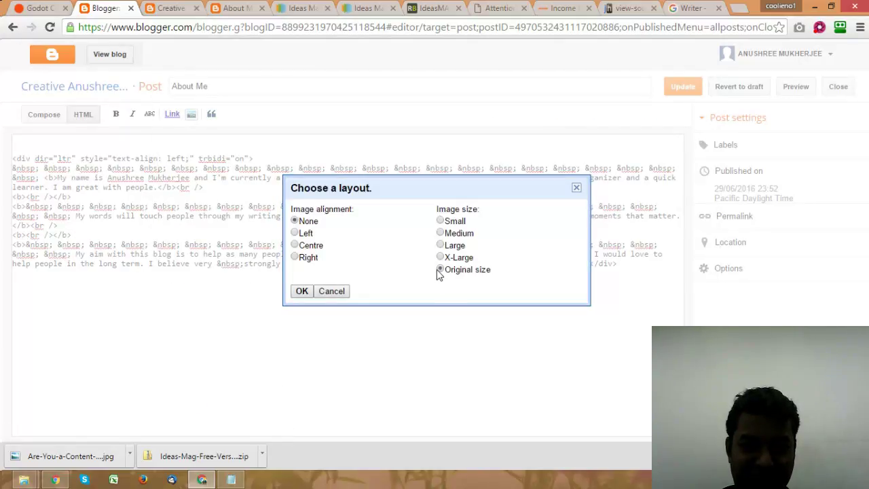
left_click(302, 291)
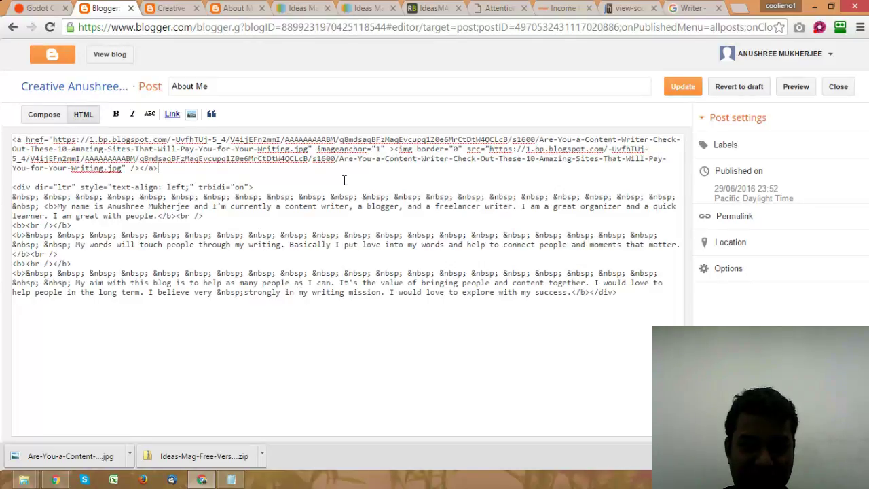
left_click(683, 87)
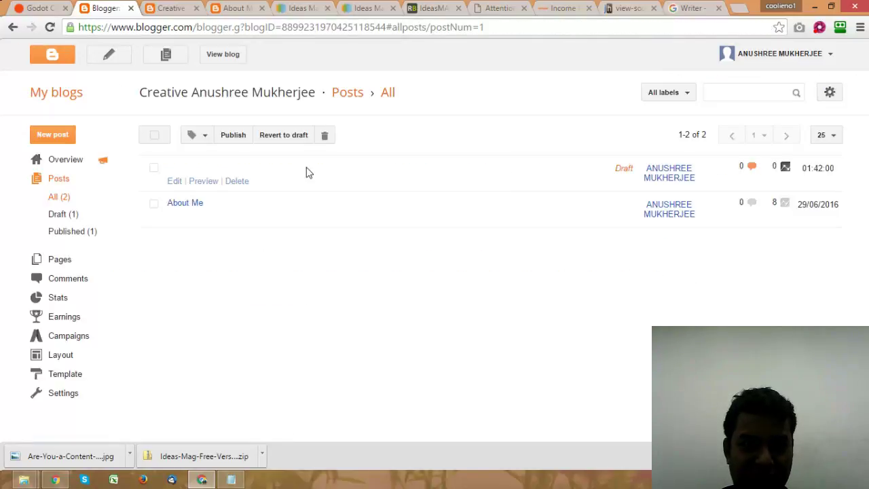
left_click(173, 8)
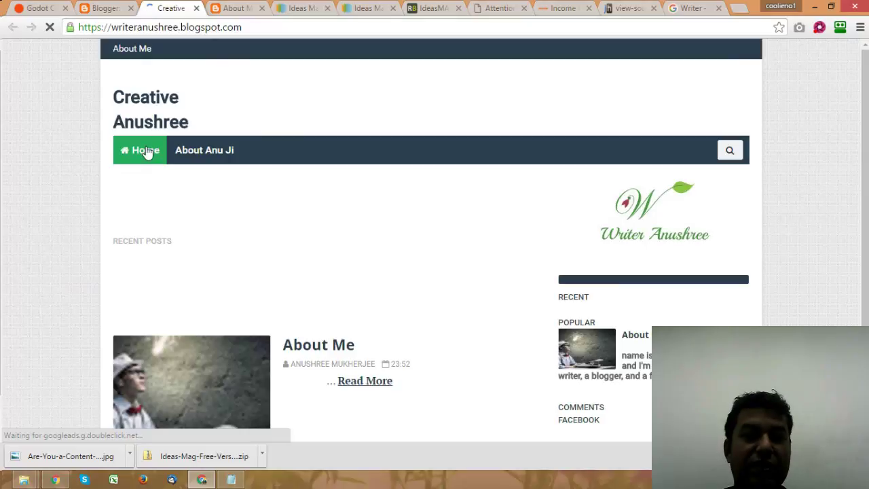
Step: Refresh the live Creative Anushree blog home page so the updated post appears
scroll(437, 186, "down", 2)
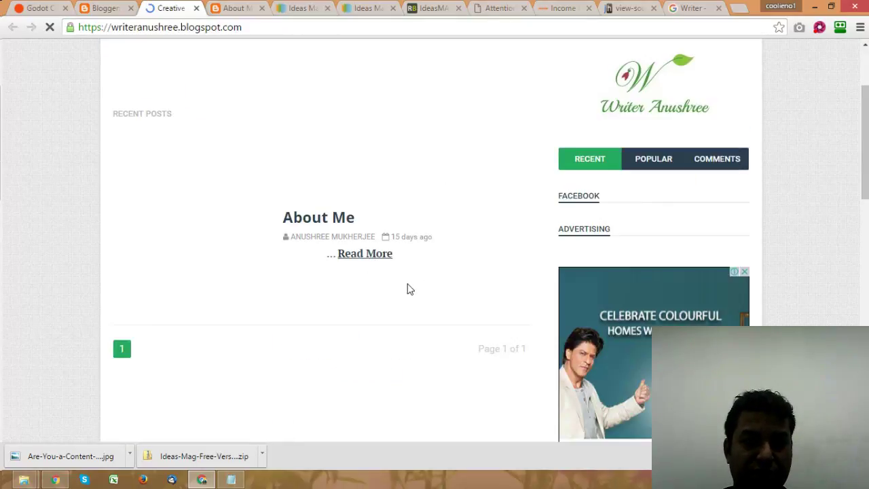
scroll(408, 289, "up", 2)
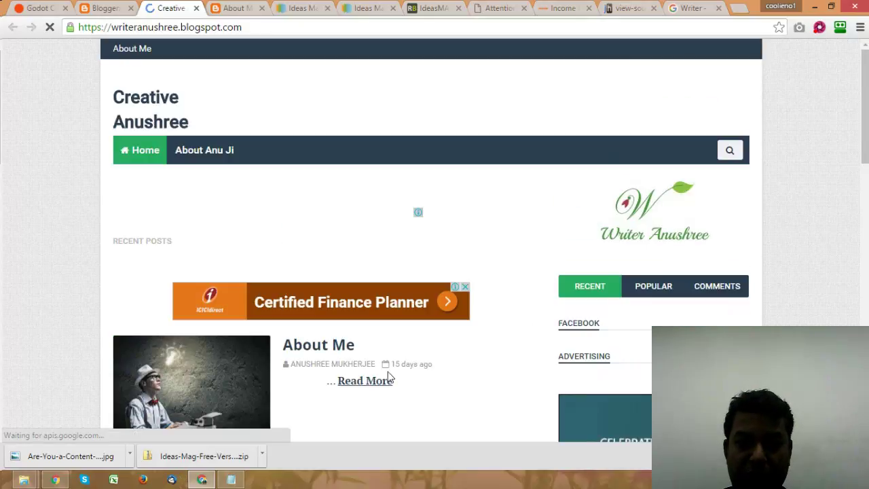
scroll(283, 361, "down", 3)
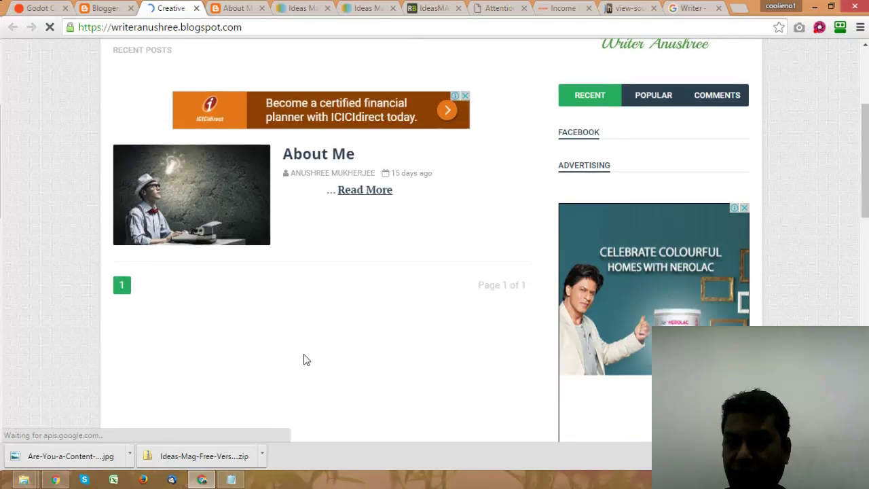
scroll(304, 360, "down", 10)
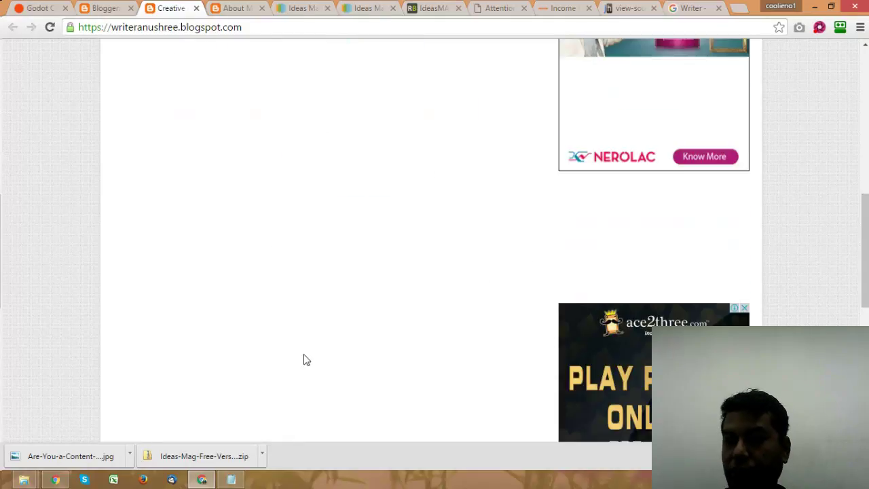
scroll(303, 360, "up", 12)
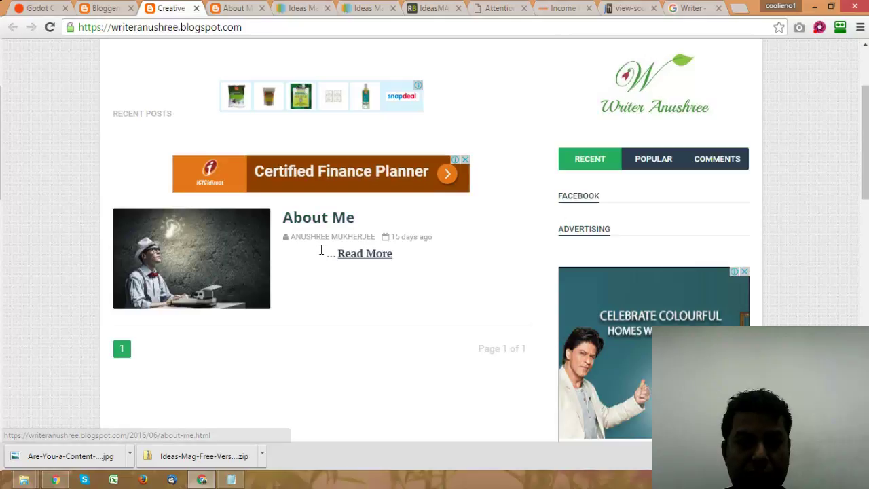
key("F5")
Step: Scroll through the About Me post to check the writer-at-typewriter image under the title
scroll(396, 296, "up", 2)
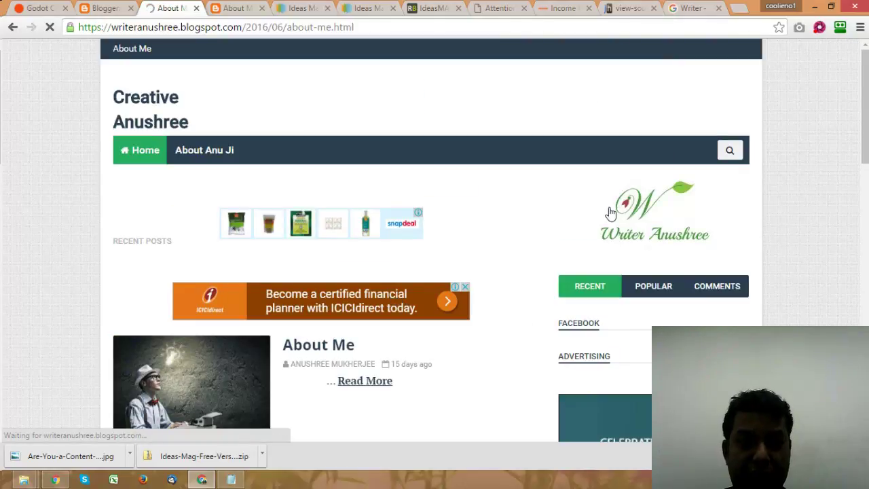
scroll(161, 208, "down", 3)
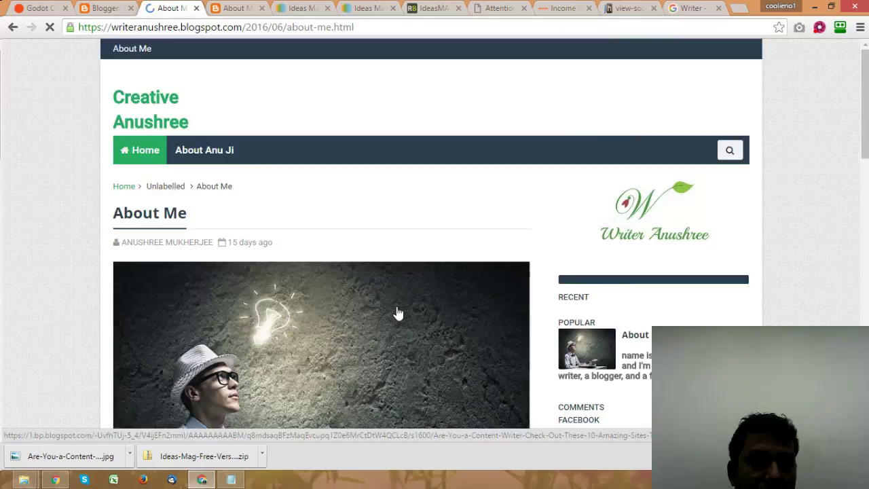
scroll(397, 309, "down", 8)
scroll(399, 312, "down", 5)
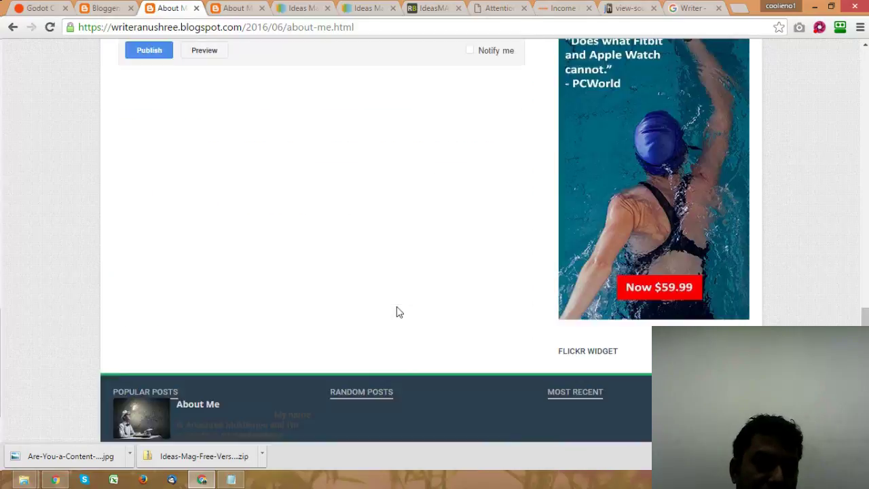
scroll(397, 309, "up", 15)
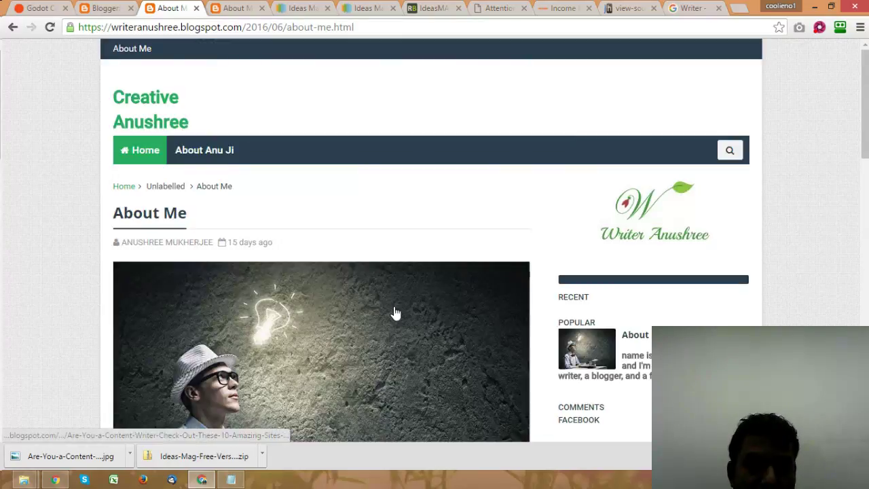
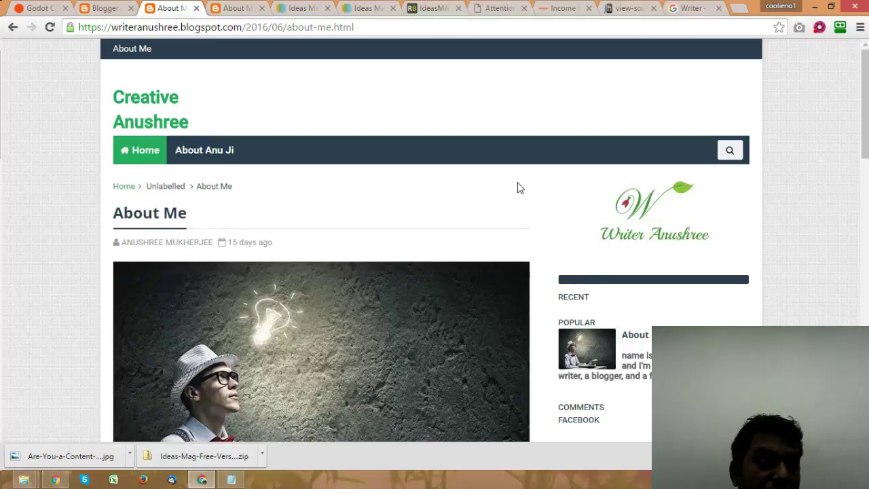
Step: Search Google web results for 'blogger contact form html code'
scroll(518, 188, "down", 5)
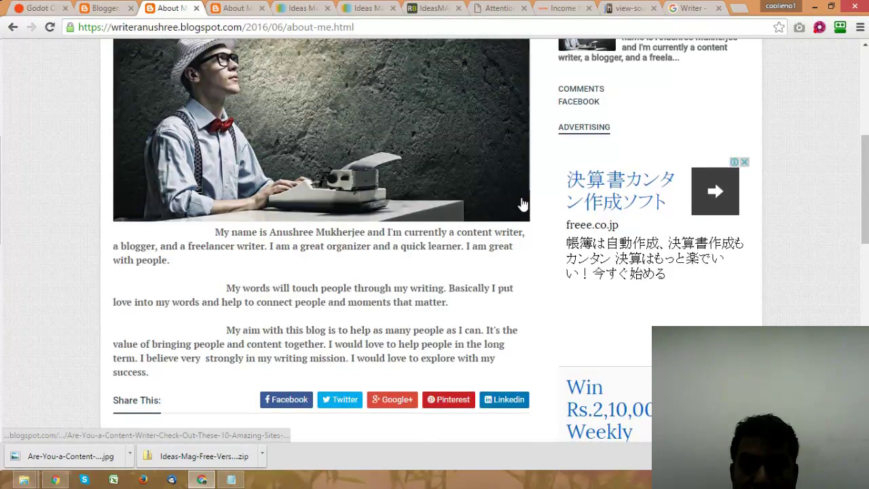
scroll(522, 203, "down", 2)
scroll(469, 231, "up", 2)
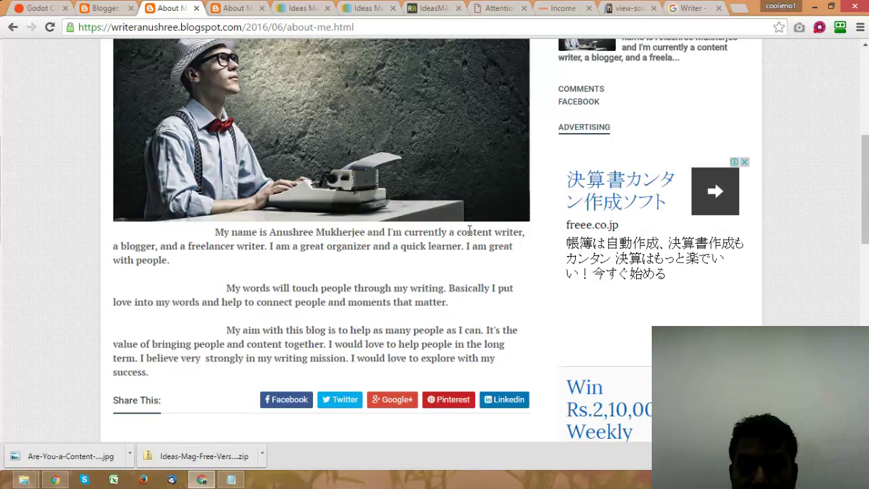
scroll(468, 234, "up", 3)
scroll(68, 270, "down", 4)
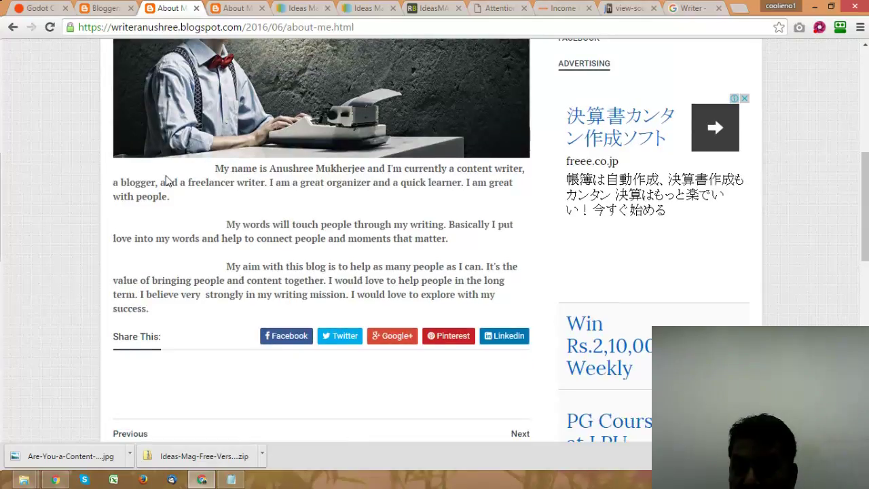
scroll(479, 274, "up", 5)
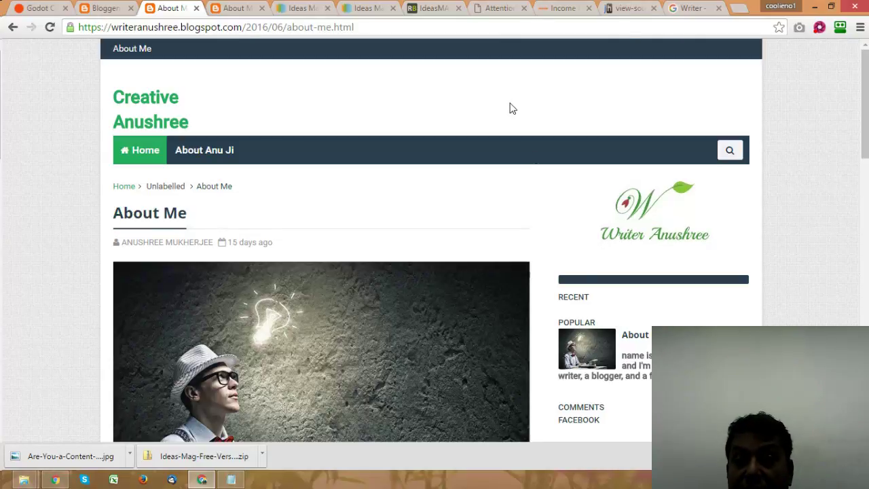
left_click(689, 8)
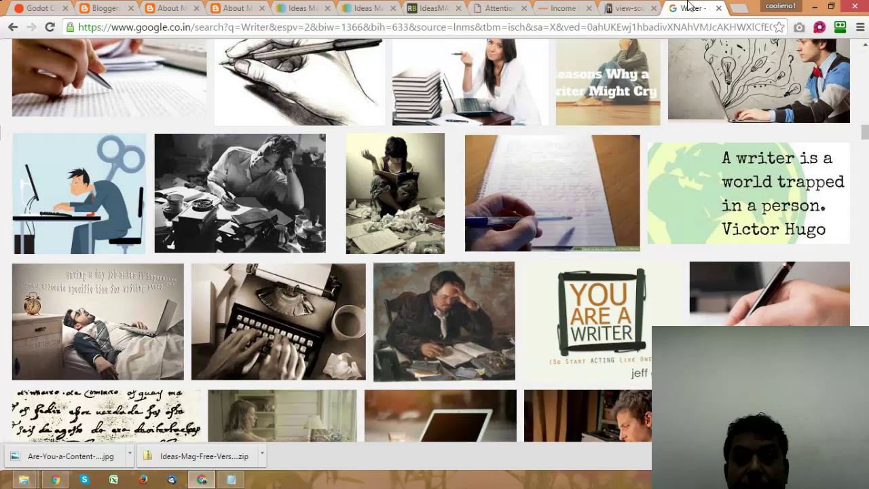
scroll(292, 106, "up", 10)
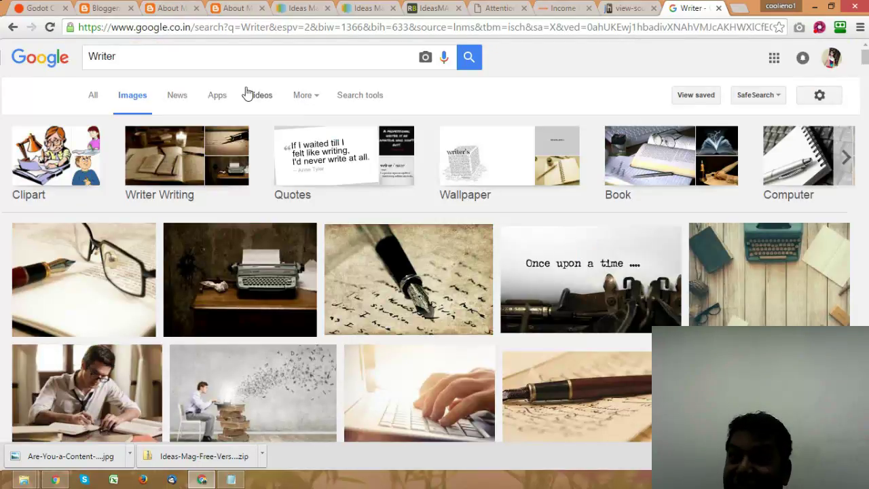
left_click(94, 99)
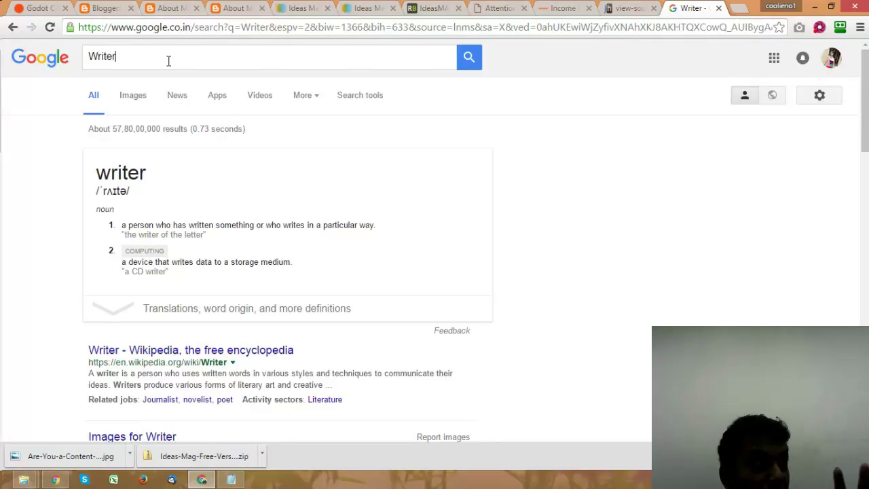
left_click_drag(168, 60, 79, 51)
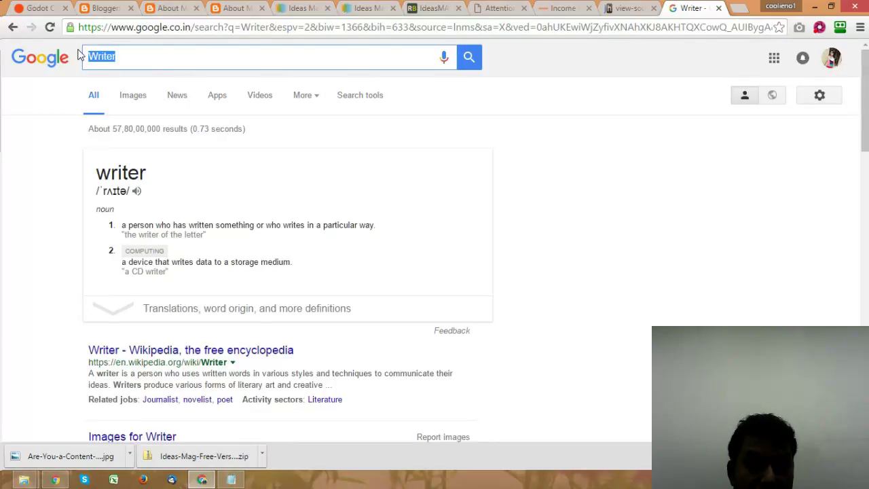
type("blogger contact")
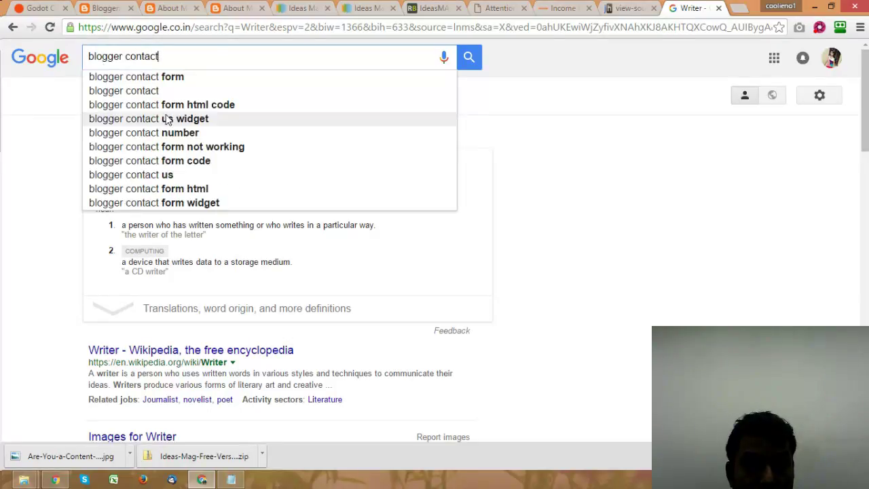
left_click(176, 104)
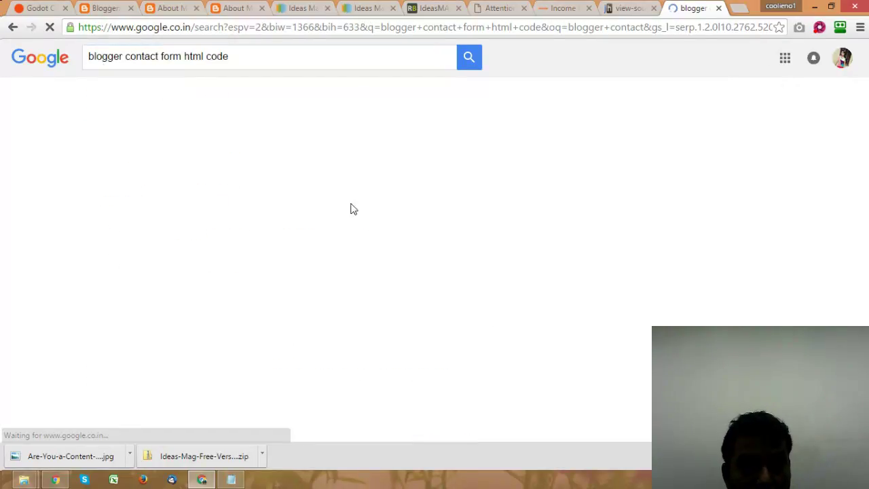
Step: Open the Simple HTML, POWr and icanbuildablog contact-form tutorials in new tabs, then return to Blogger's posts
scroll(227, 220, "down", 5)
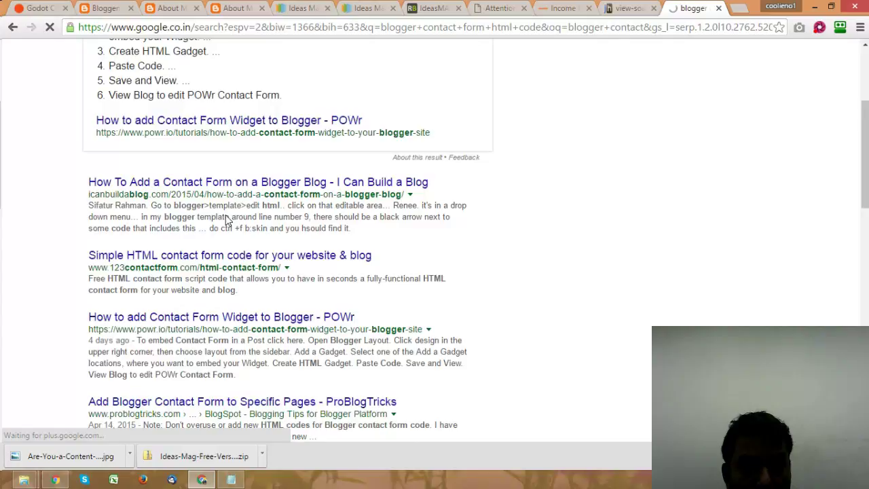
right_click(243, 180)
left_click(252, 186)
scroll(277, 188, "down", 2)
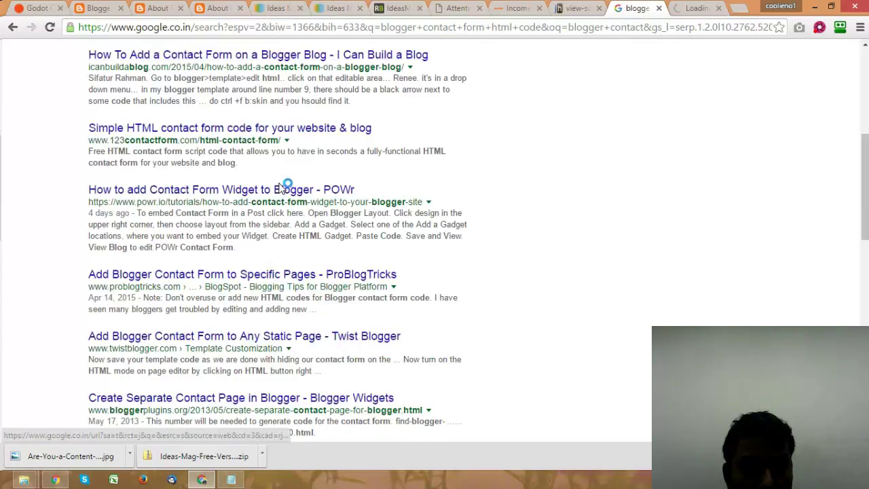
right_click(253, 128)
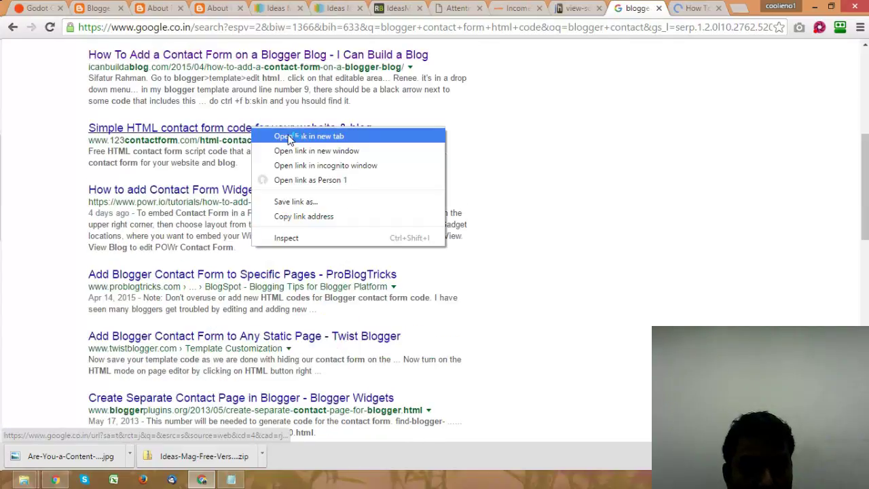
left_click(290, 137)
right_click(313, 190)
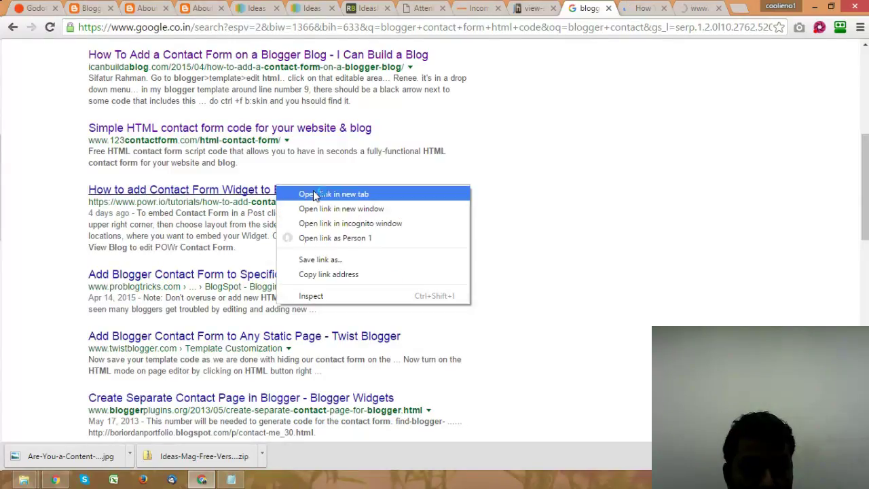
left_click(316, 194)
scroll(315, 195, "down", 1)
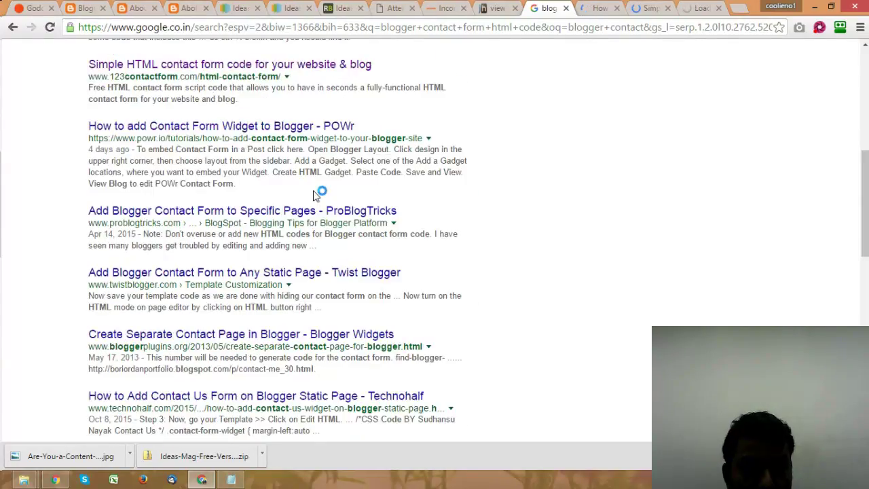
scroll(314, 195, "down", 3)
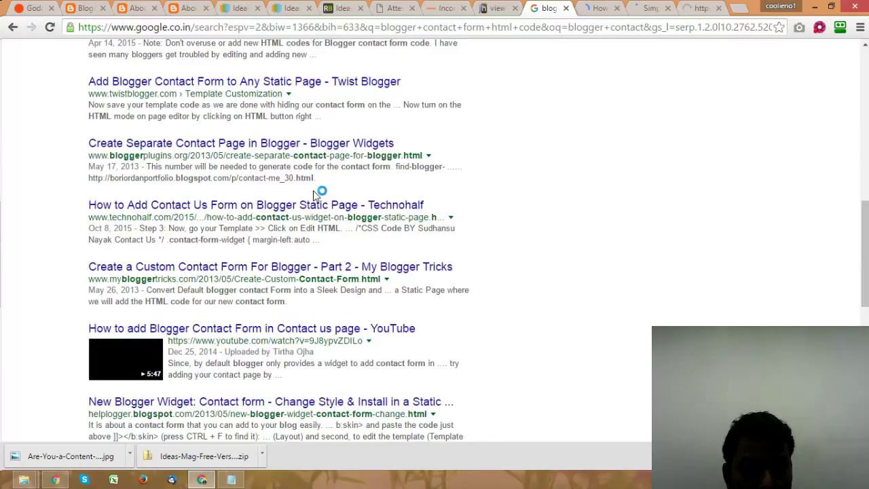
scroll(315, 195, "down", 1)
scroll(314, 195, "down", 1)
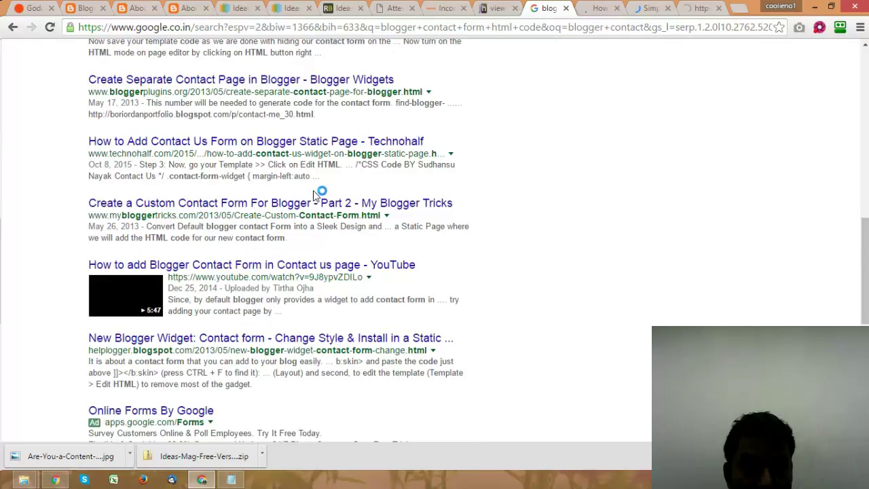
left_click(315, 202, "ctrl")
key("ctrl+Tab")
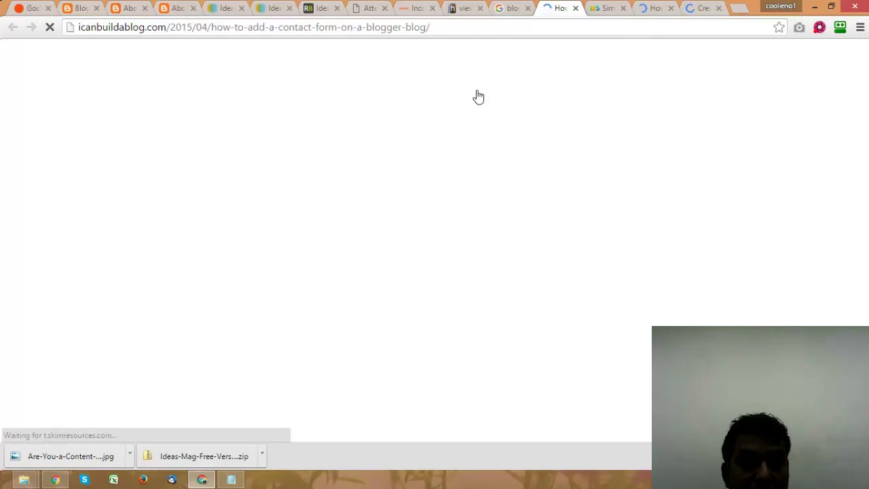
left_click(175, 8)
left_click(82, 9)
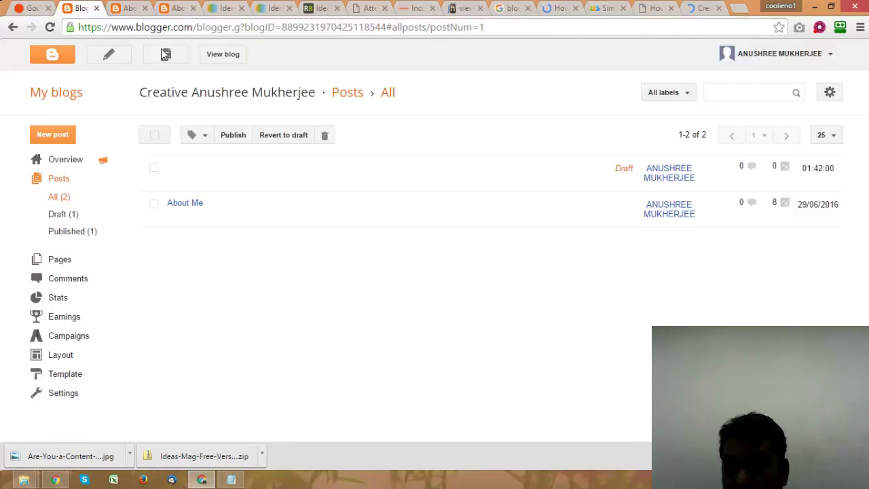
Step: Start a new post titled 'Contact Me' and place the cursor in its body
left_click(164, 54)
left_click(224, 85)
type("Contact us")
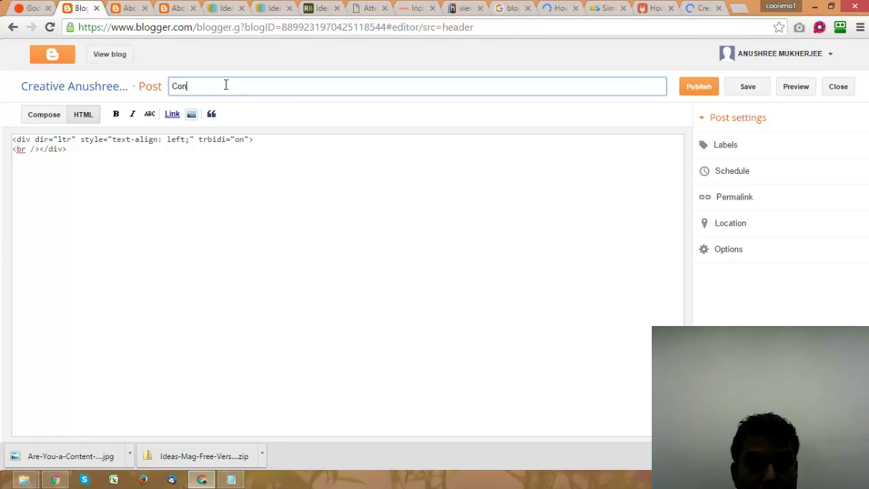
key("BackSpace")
key("BackSpace")
key("BackSpace")
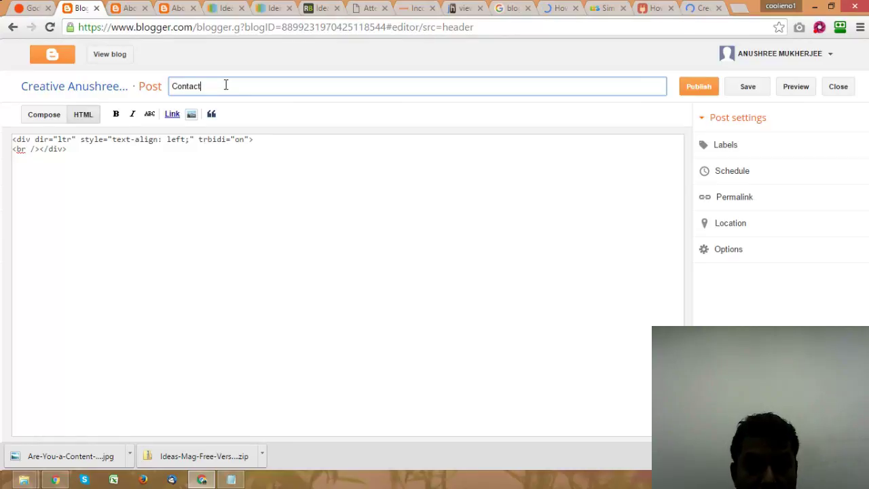
type("Me")
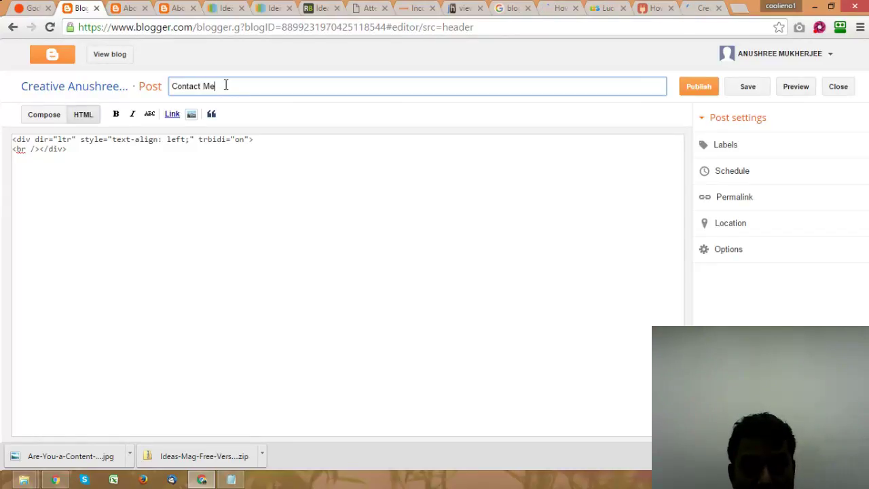
left_click(163, 175)
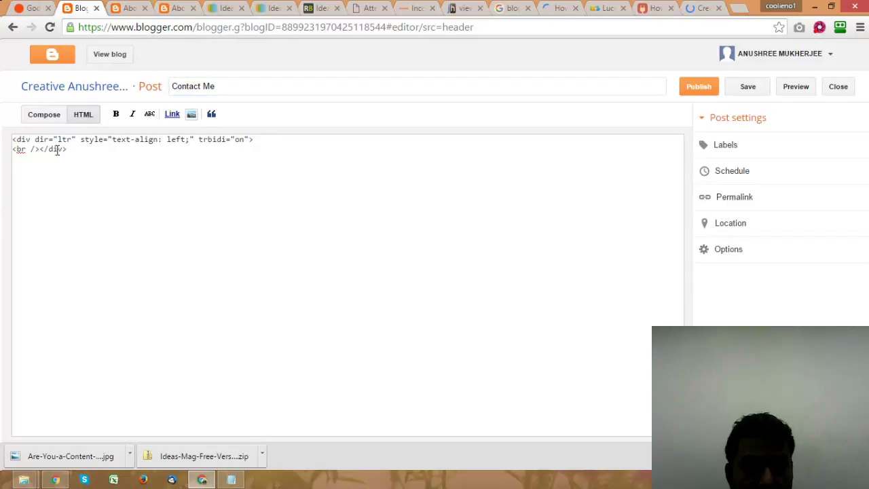
Step: Write the intro asking readers to fill up the form below and promising replies within 24 hours
left_click(45, 116)
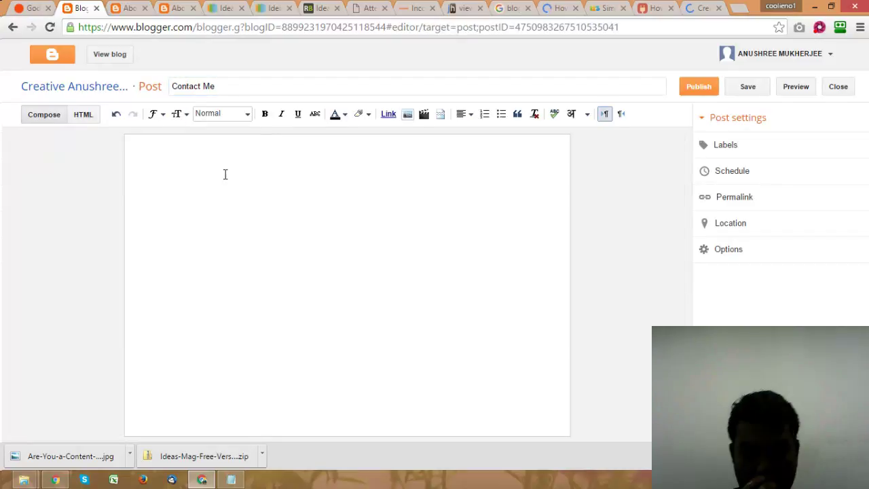
type("P")
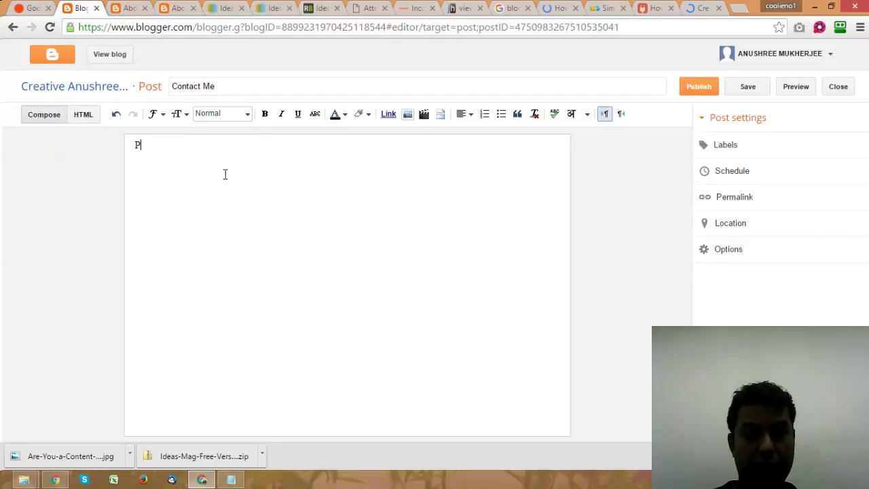
type("lease feel free to ")
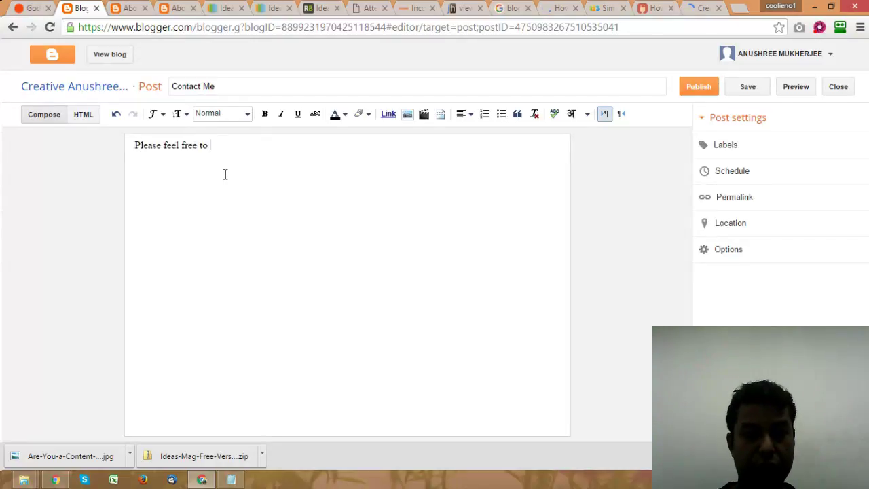
type("connect with me")
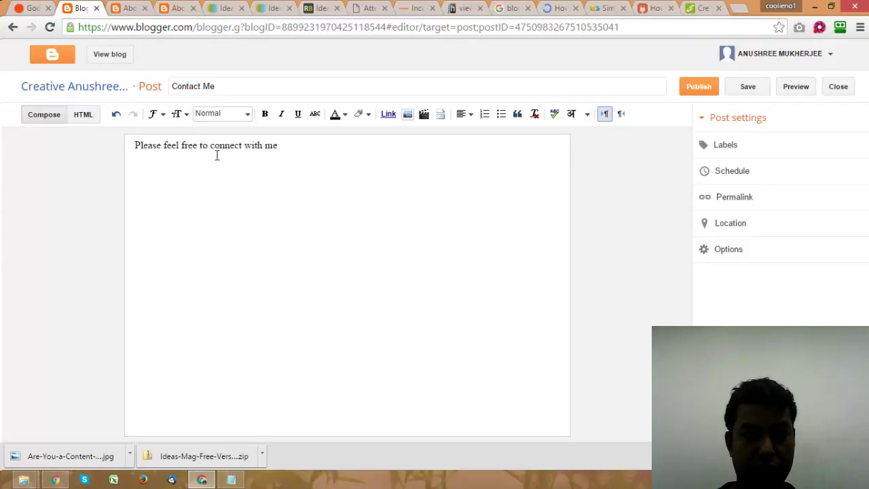
left_click(211, 146)
type("fill up the form ")
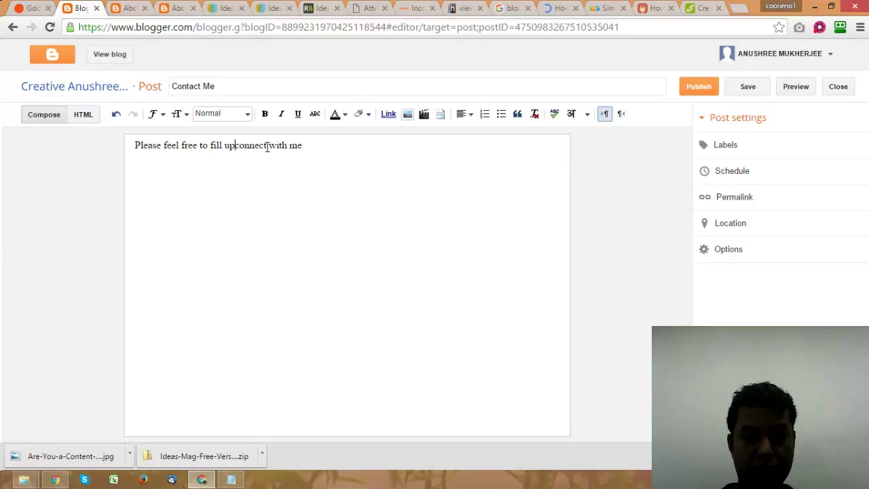
type("below to")
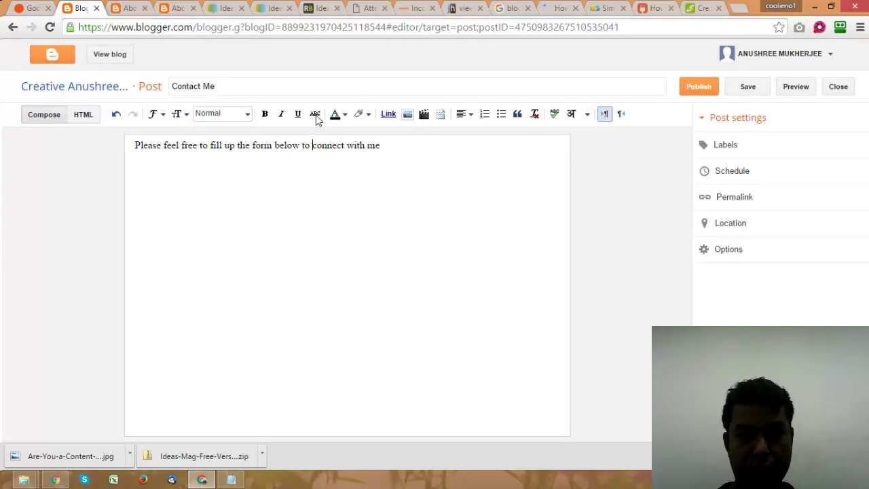
left_click(392, 143)
type(". Within ne")
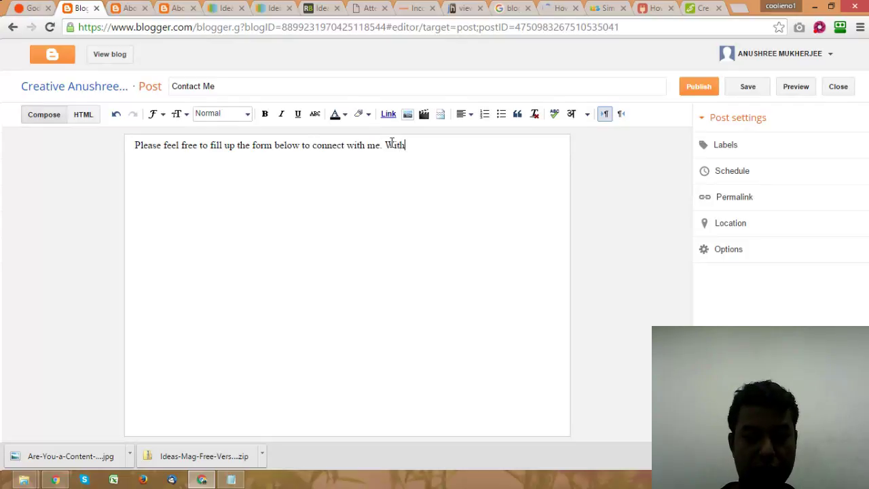
key("BackSpace")
key("BackSpace")
key("BackSpace")
key("BackSpace")
key("BackSpace")
key("BackSpace")
key("BackSpace")
key("BackSpace")
key("BackSpace")
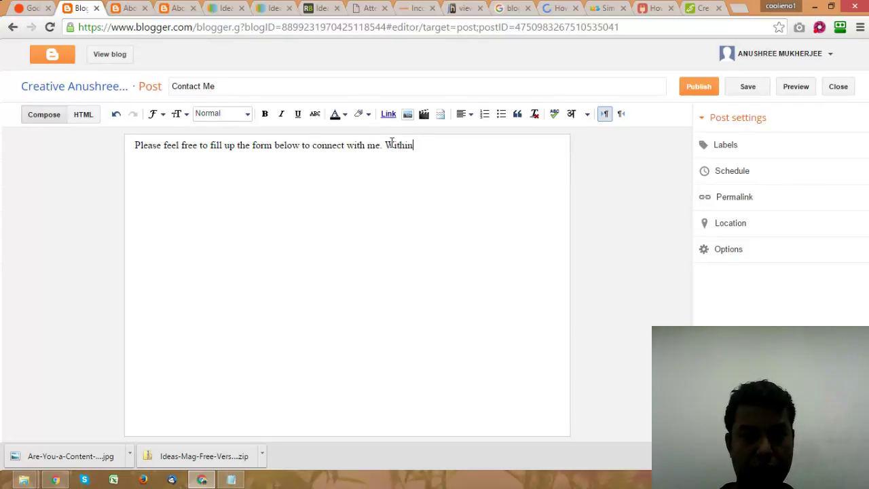
type("IUsually respons")
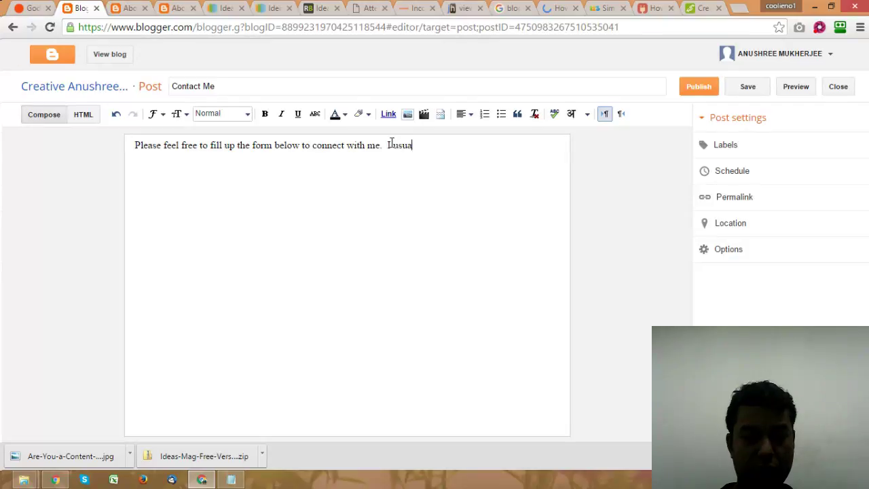
type("e wit")
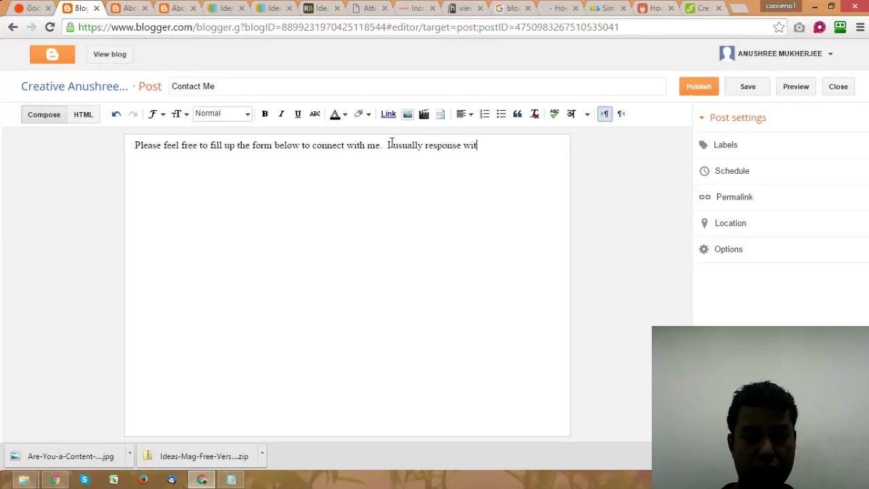
type("hin 24 hours")
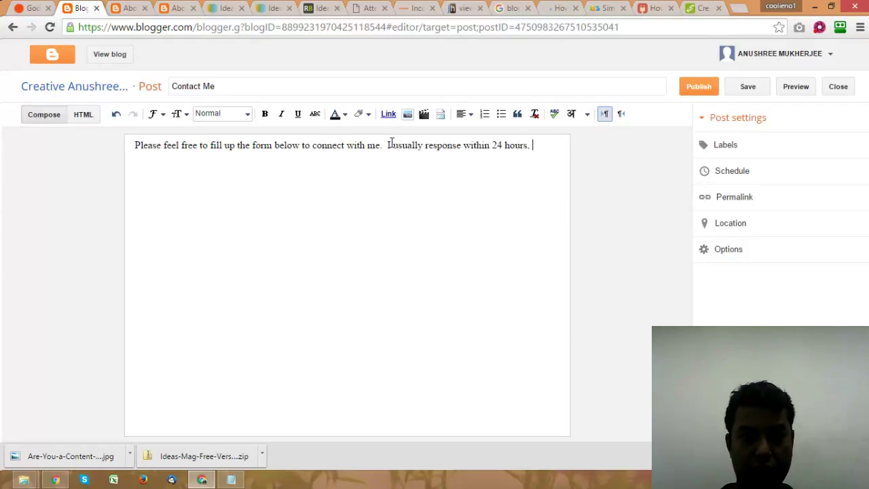
type(", If any ")
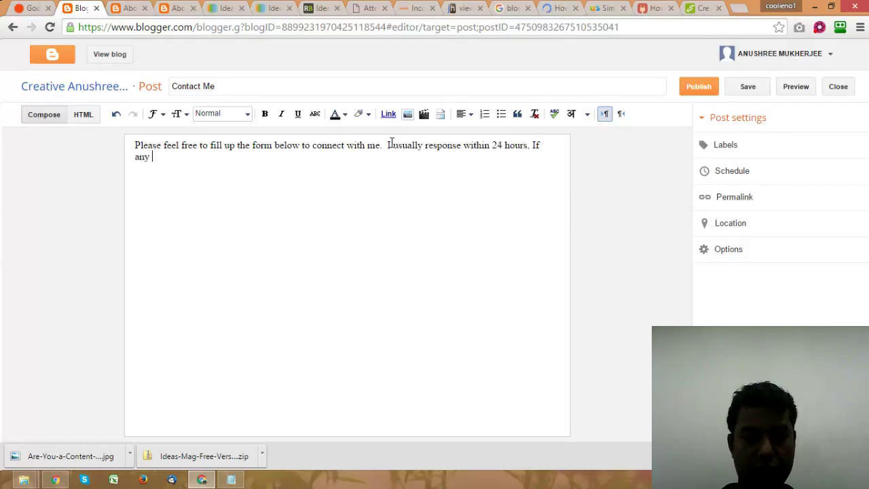
type("urgenc")
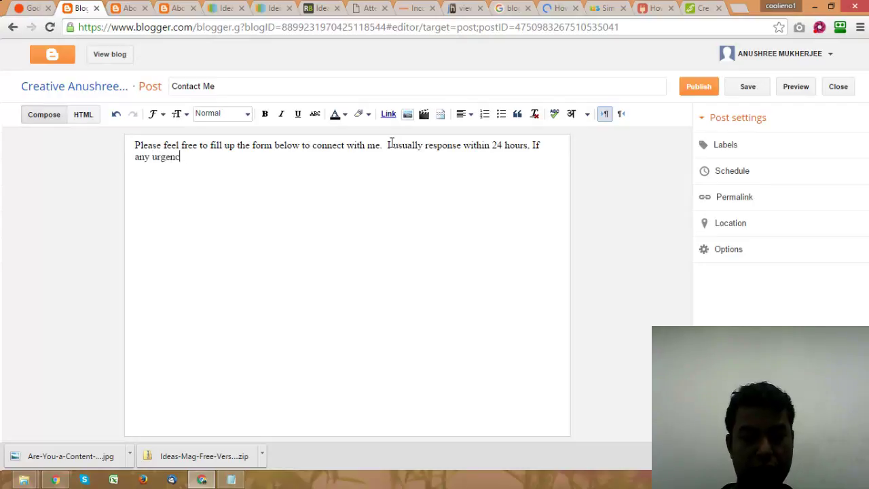
type("y. ")
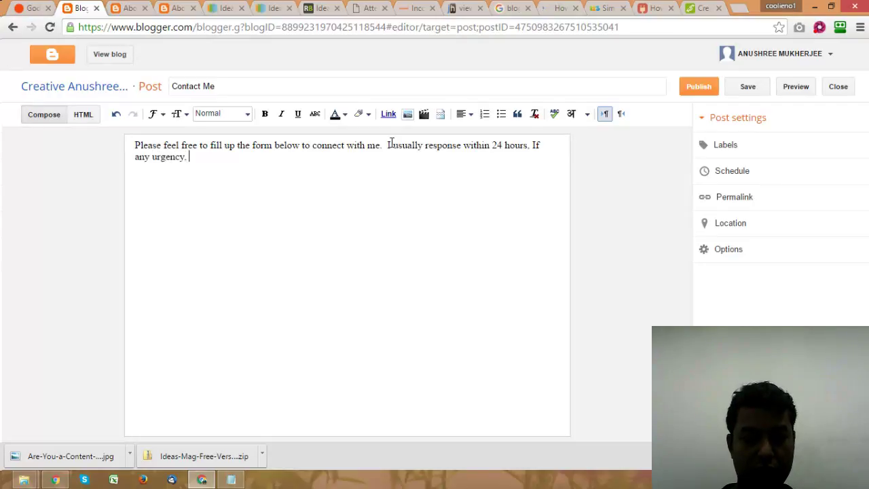
type("you can conb")
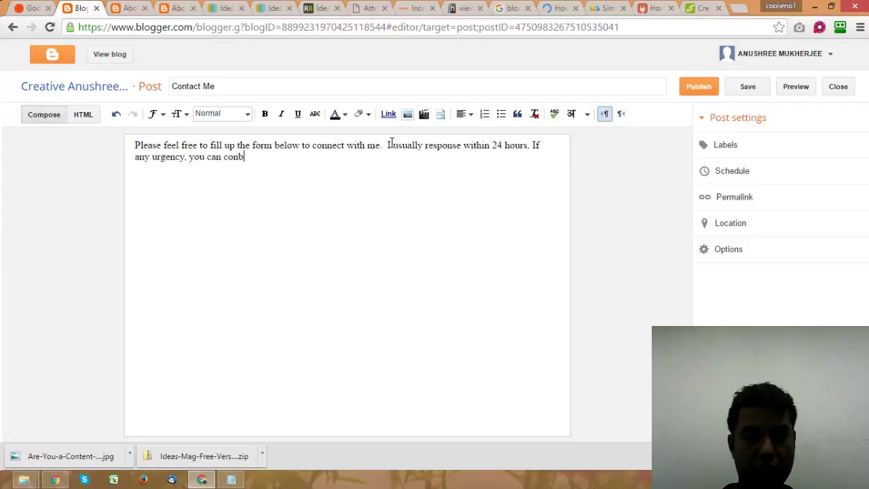
type("t")
key("BackSpace")
key("BackSpace")
type("tact ")
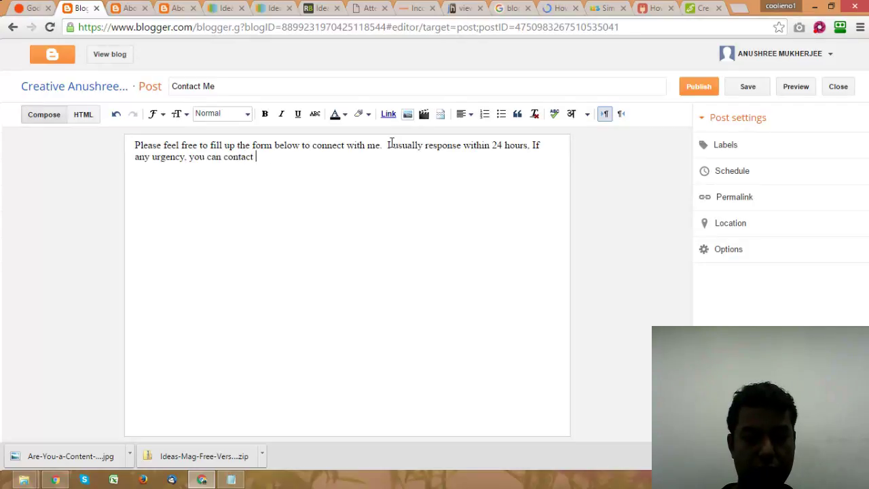
type("me at")
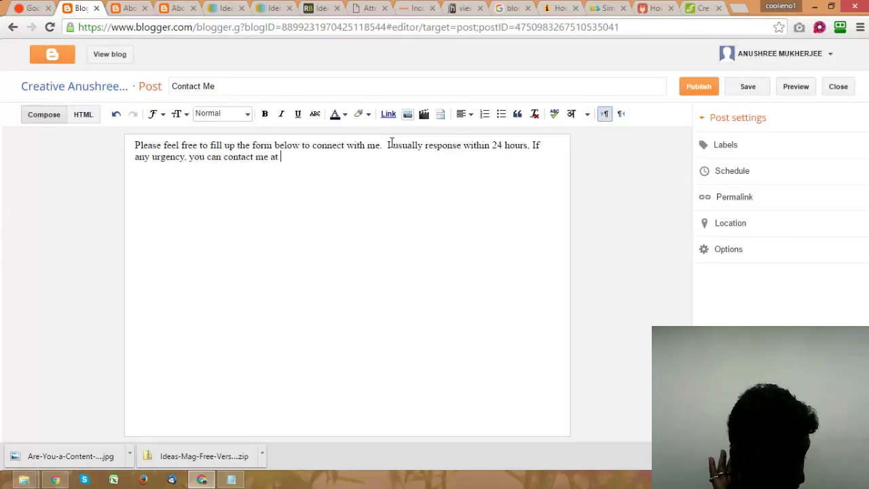
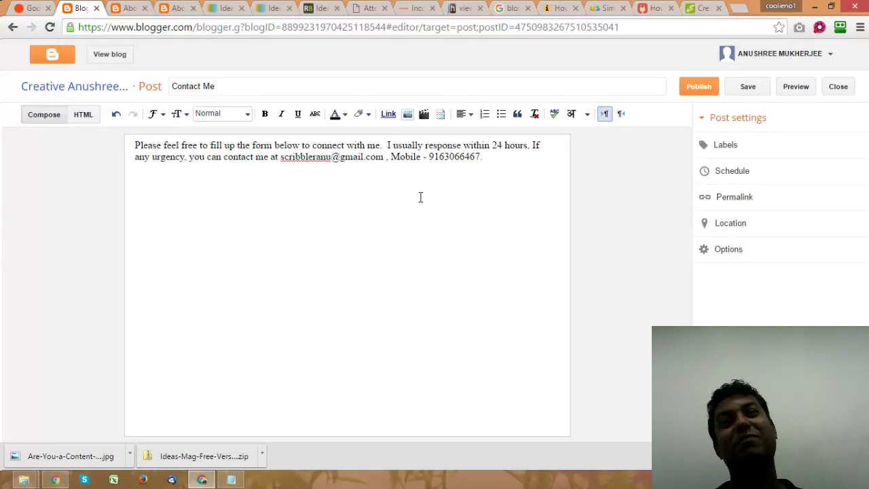
Step: Add the contact e-mail address and mobile number, then start a new line below
key("Left")
key("Left")
key("Left")
key("Left")
key("Left")
key("Left")
key("Left")
key("Left")
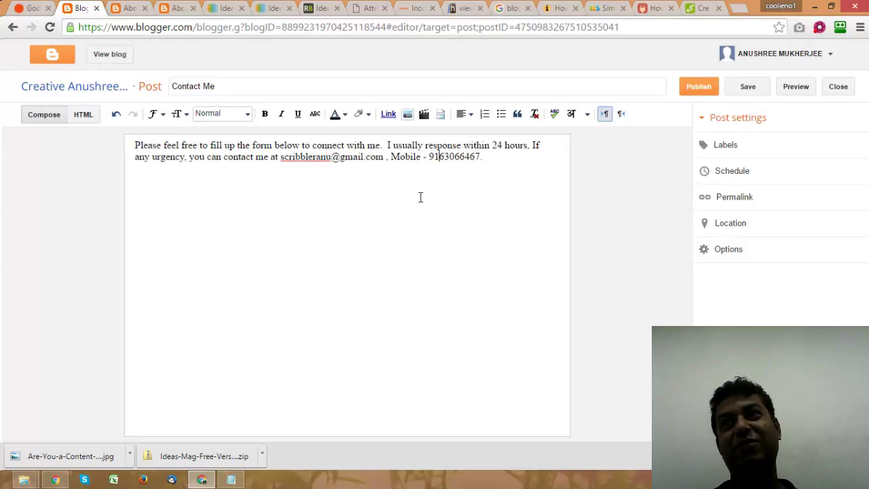
left_click(498, 157)
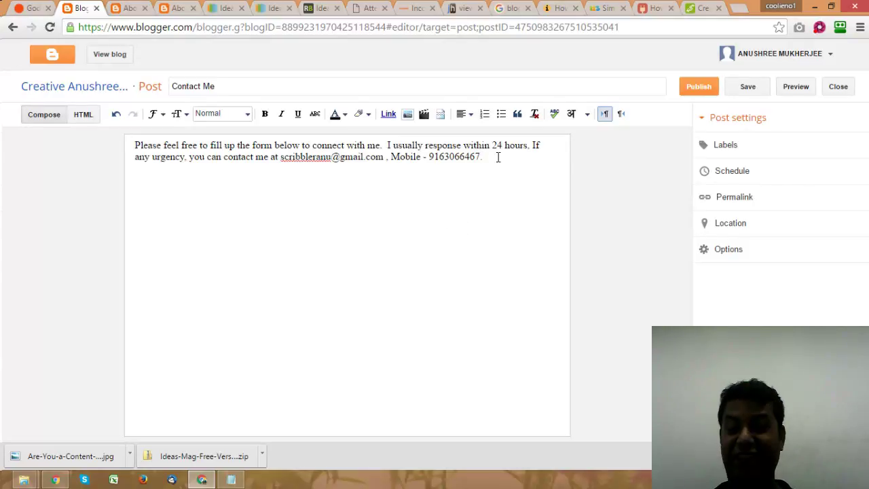
key("Return")
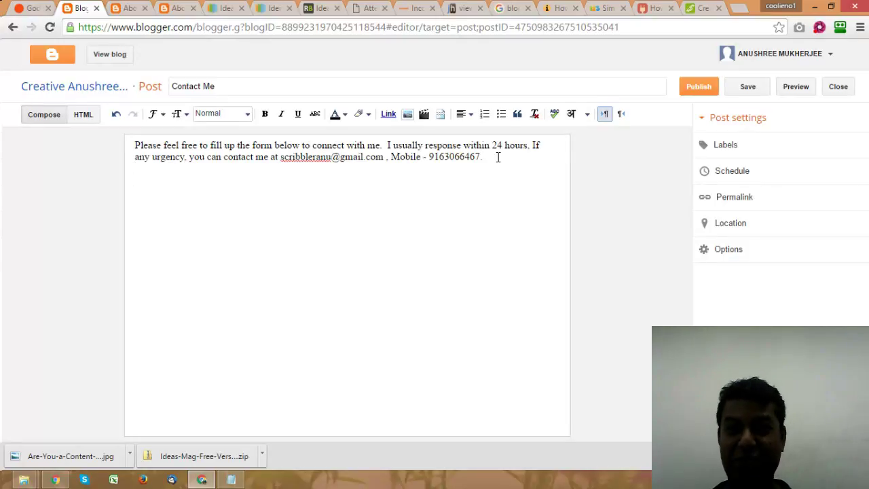
Step: Search Google Images for 'contact us' and browse the results back to the top
left_click(513, 8)
scroll(355, 227, "up", 3)
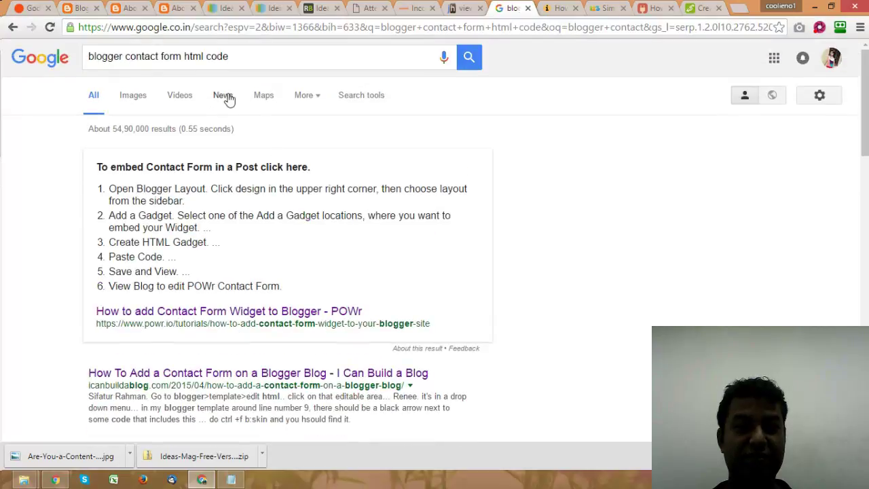
left_click_drag(242, 56, 78, 53)
type("c")
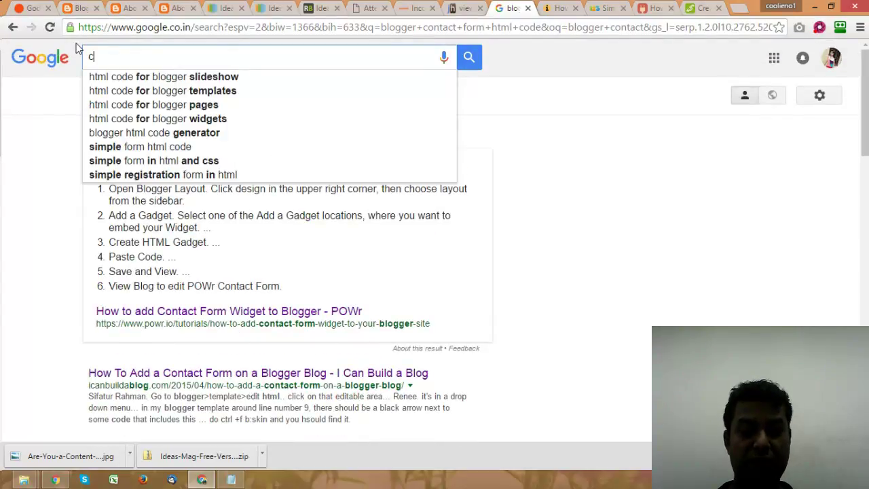
type("ontact us")
key("Return")
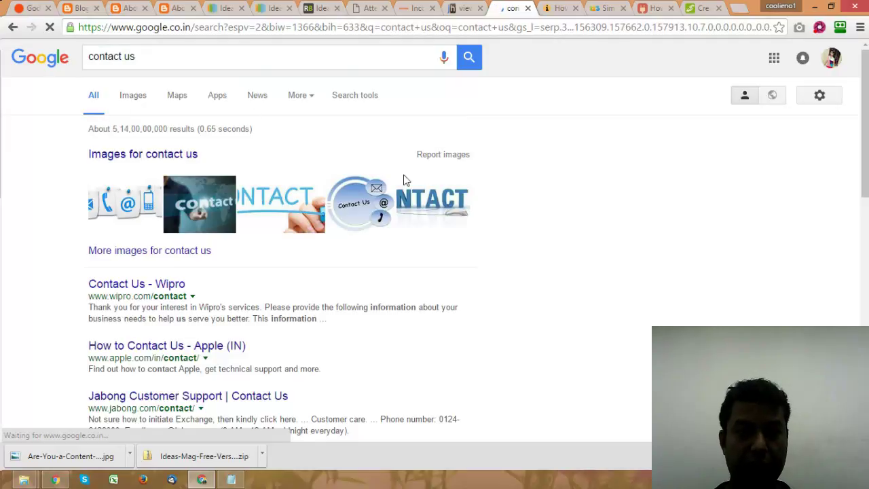
left_click(376, 188)
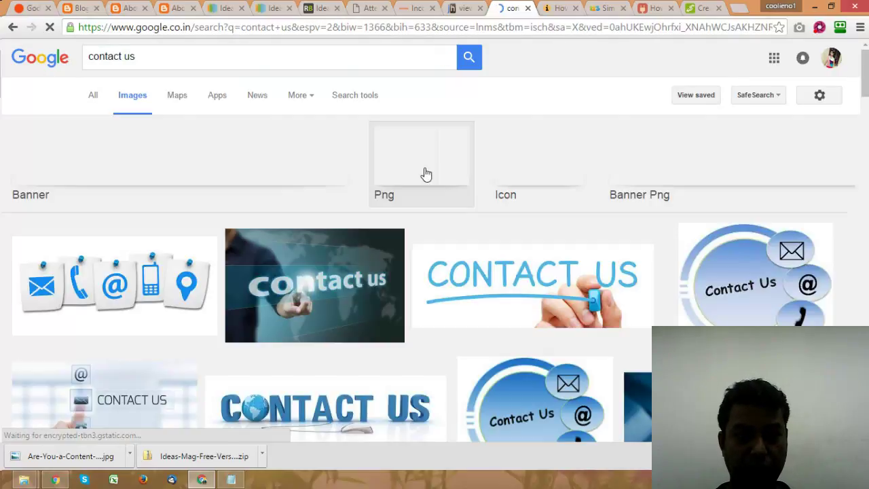
scroll(385, 163, "down", 2)
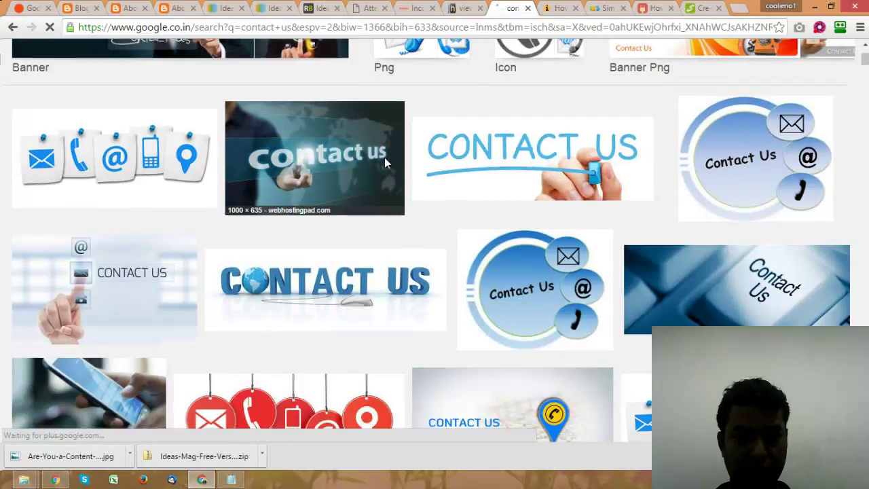
scroll(384, 162, "down", 4)
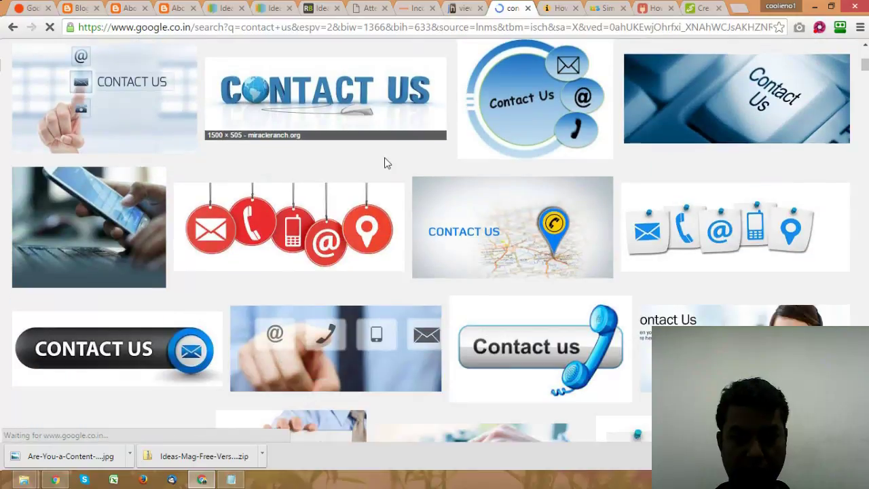
scroll(385, 163, "down", 2)
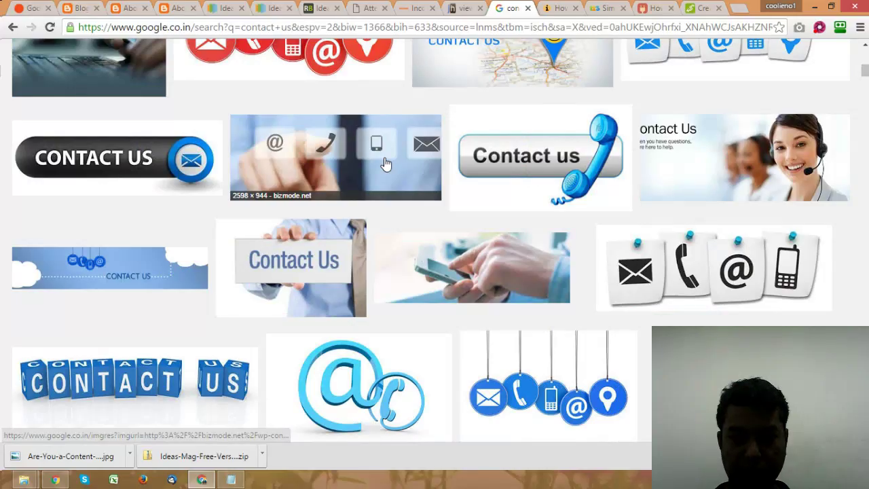
scroll(385, 164, "down", 3)
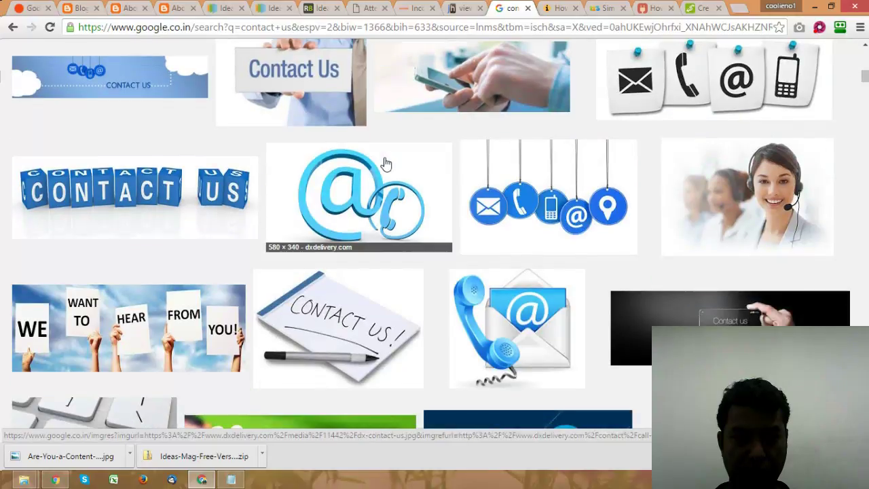
scroll(385, 163, "down", 4)
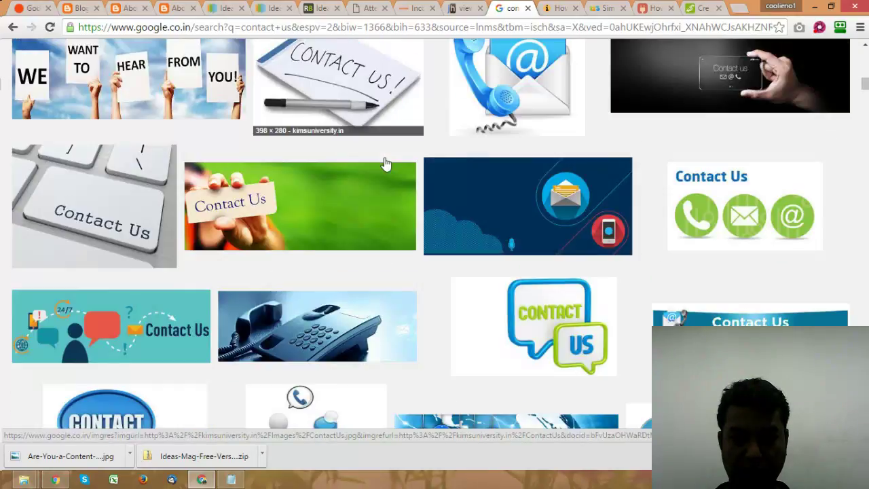
scroll(382, 157, "up", 10)
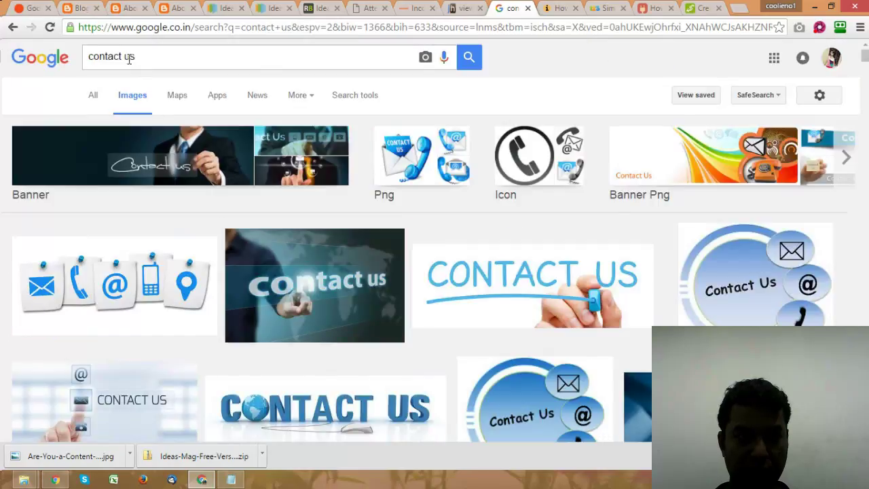
Step: Change the image search to 'contact me' and scroll through the results
left_click_drag(124, 56, 178, 53)
type("me")
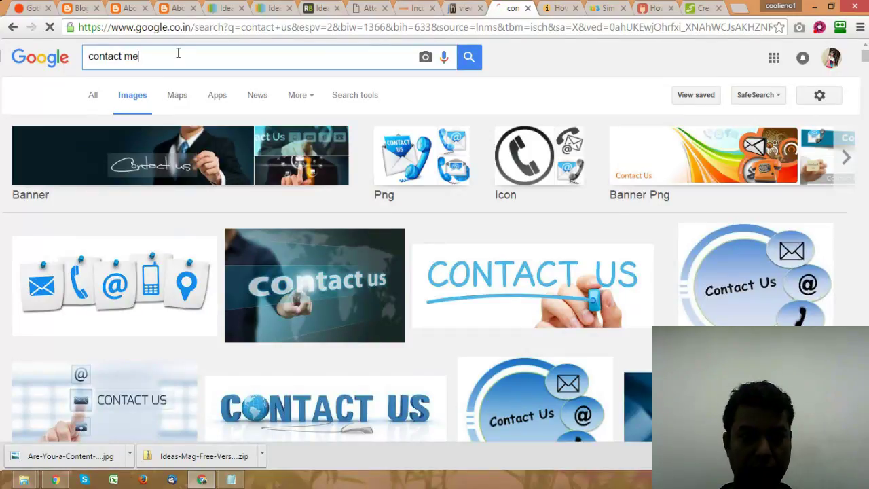
key("Return")
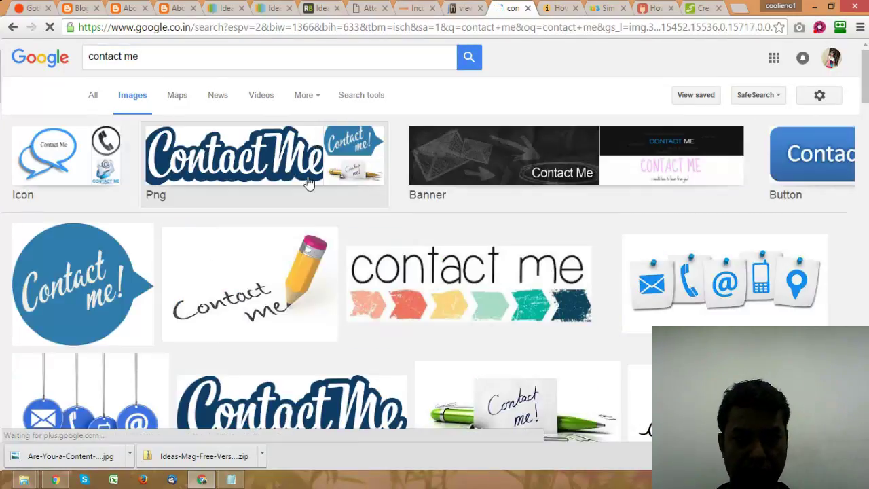
scroll(309, 184, "down", 1)
scroll(309, 183, "down", 1)
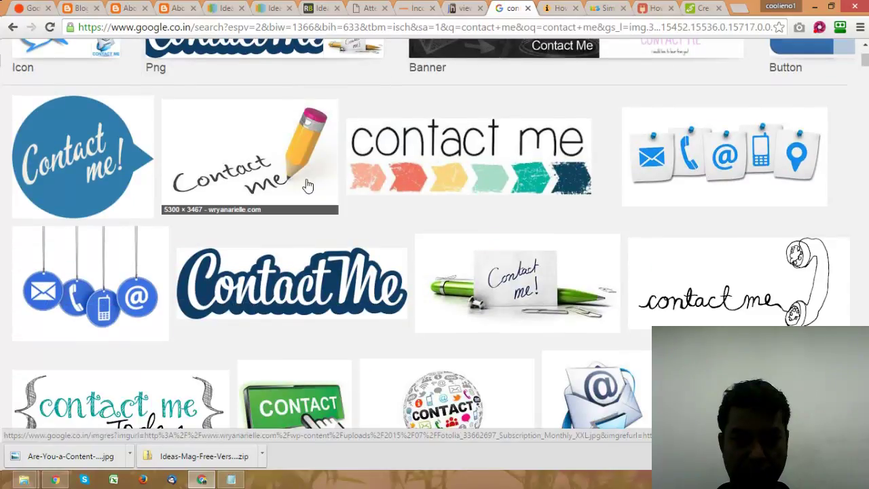
scroll(309, 183, "down", 2)
scroll(323, 219, "down", 1)
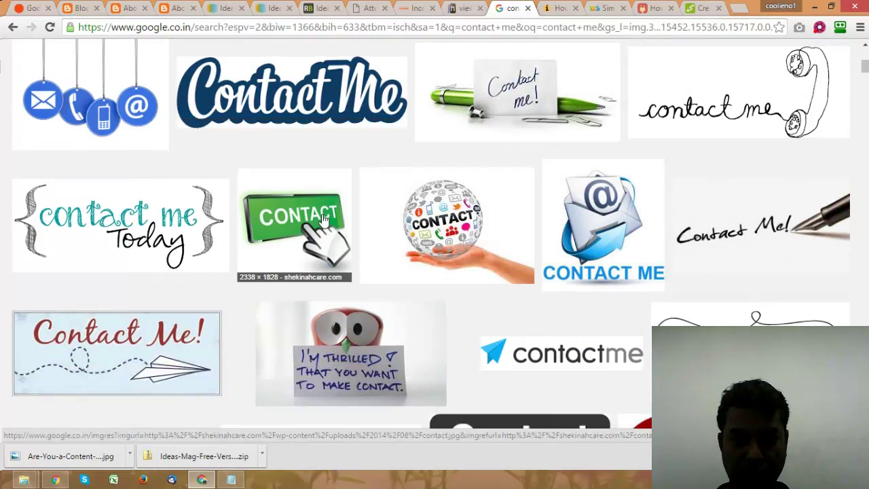
scroll(323, 219, "down", 2)
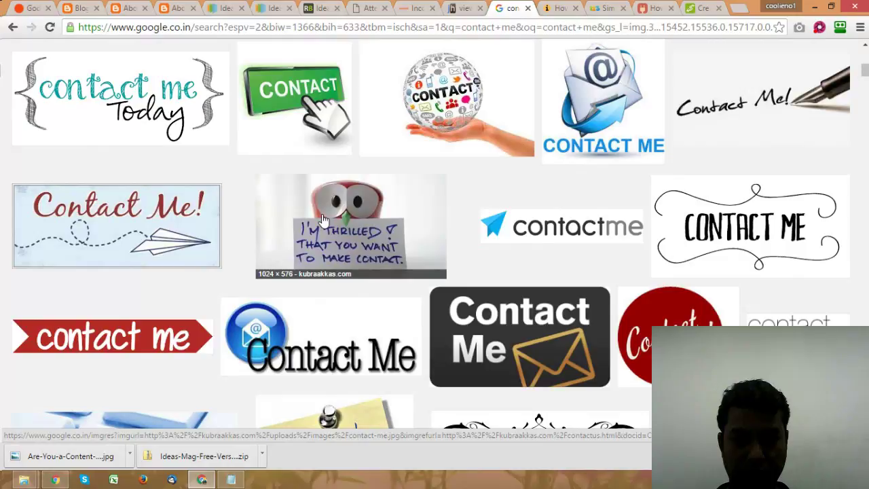
scroll(323, 219, "down", 6)
scroll(323, 218, "down", 1)
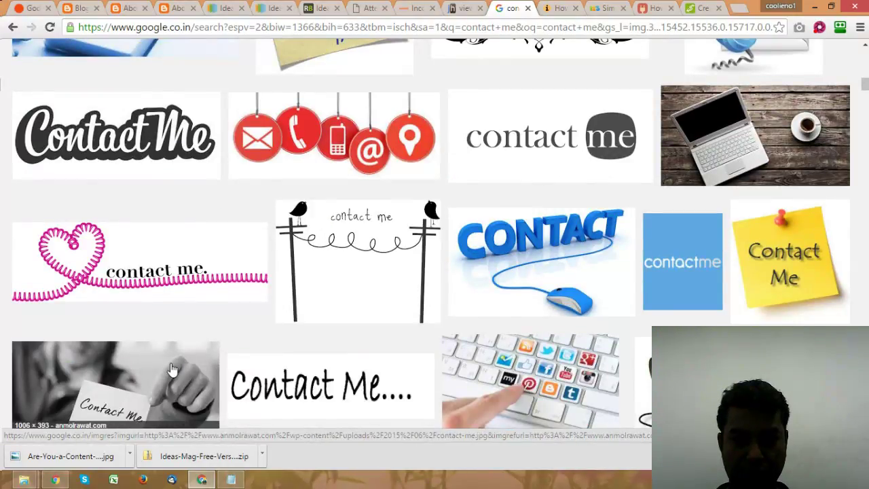
scroll(171, 369, "down", 2)
scroll(171, 368, "down", 5)
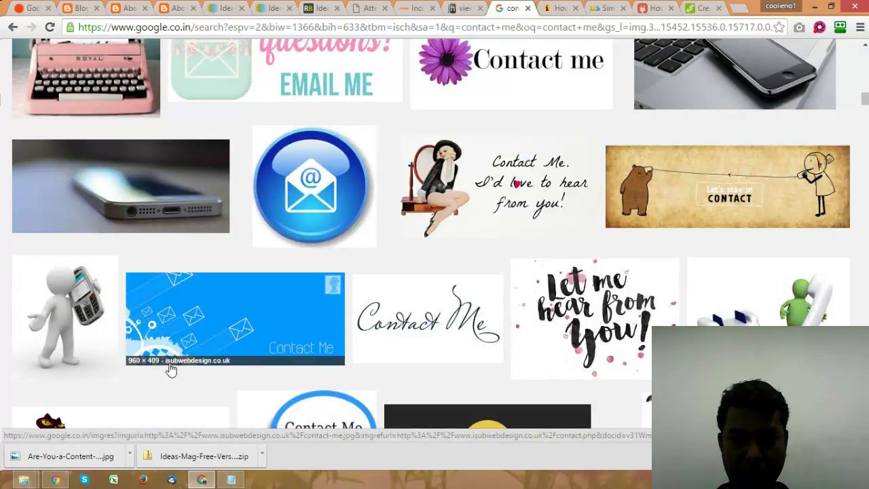
Step: Open the bear 'Let's stay in CONTACT' image in a new tab and switch to it
right_click(670, 174)
left_click(686, 182)
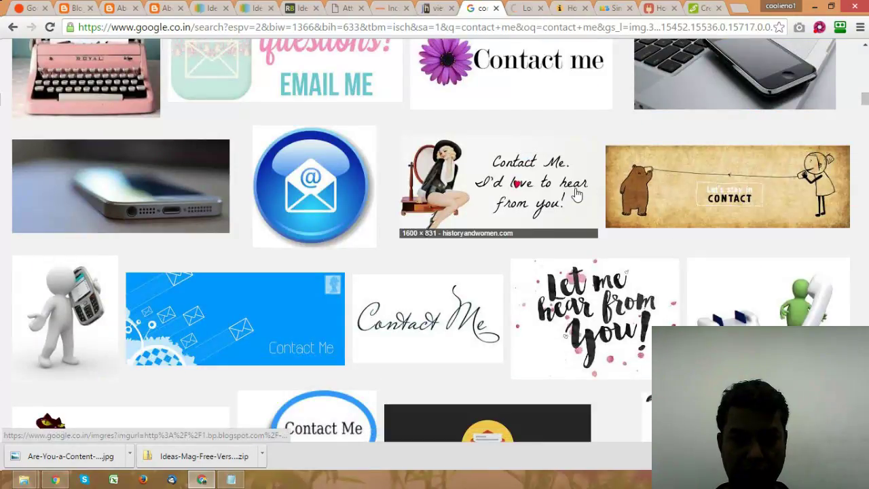
scroll(576, 194, "down", 4)
scroll(576, 194, "up", 4)
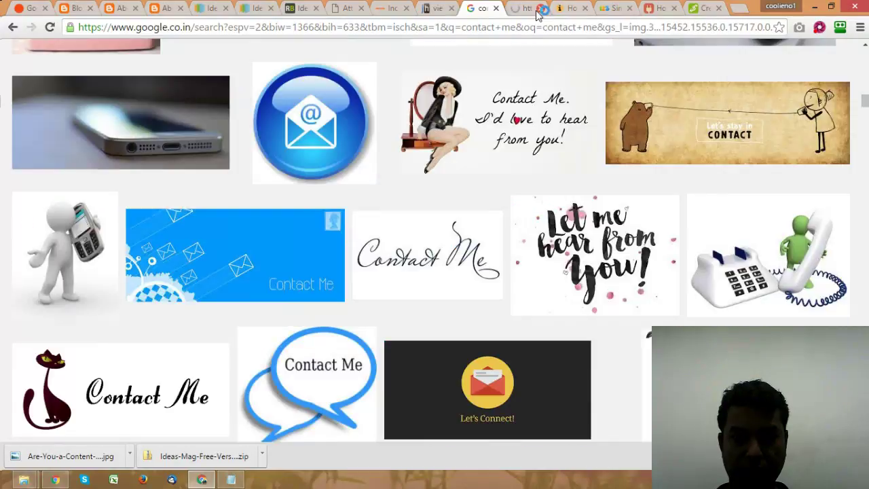
key("ctrl+Tab")
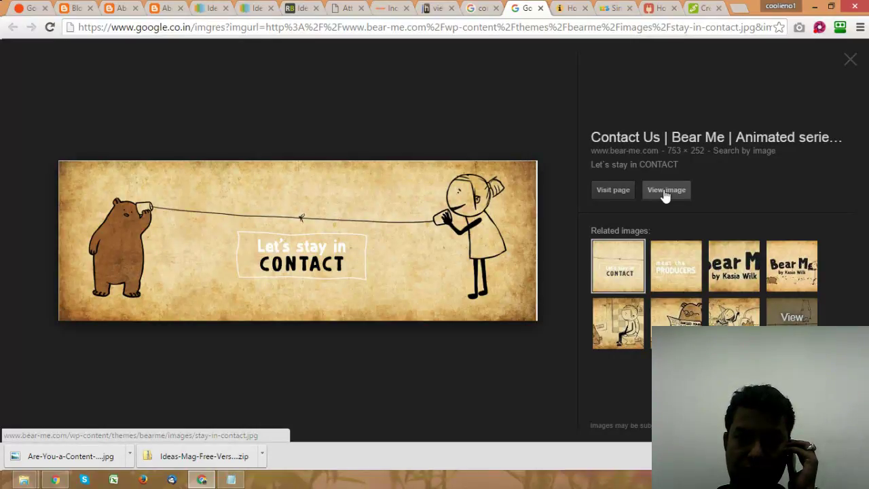
Step: Save the full-size bear image to the computer as stay-in-contact.jpg
left_click(666, 192)
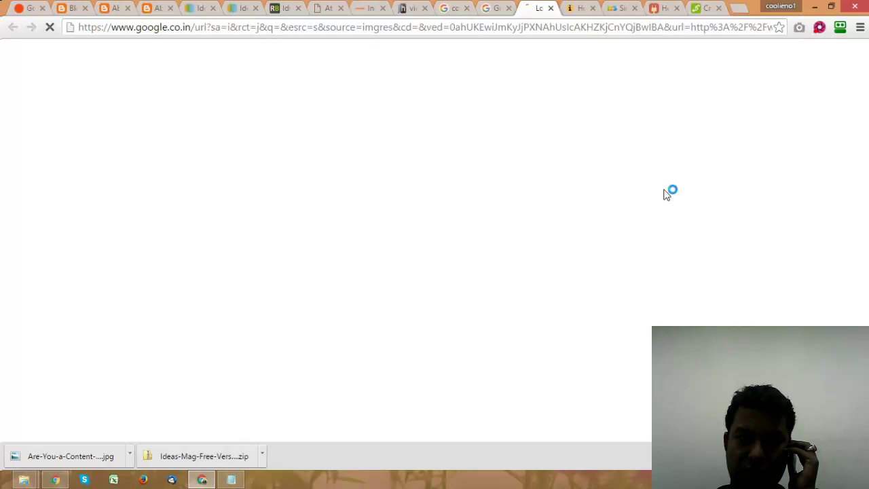
right_click(384, 146)
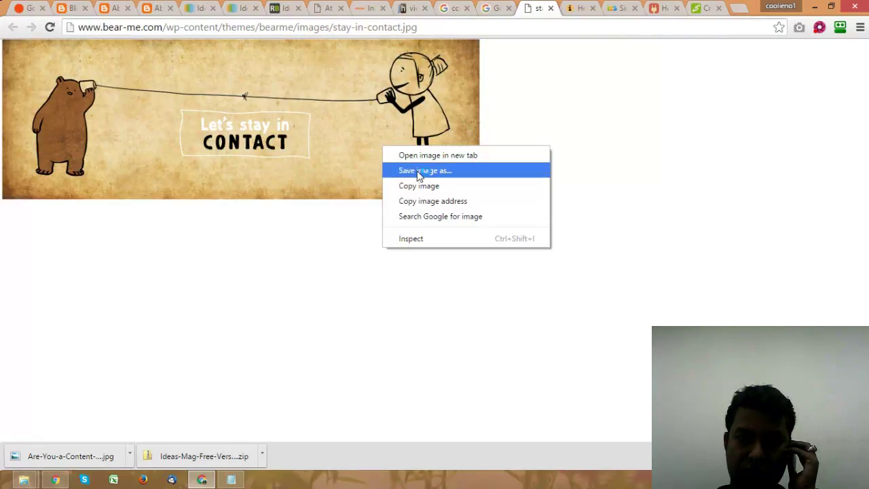
left_click(419, 172)
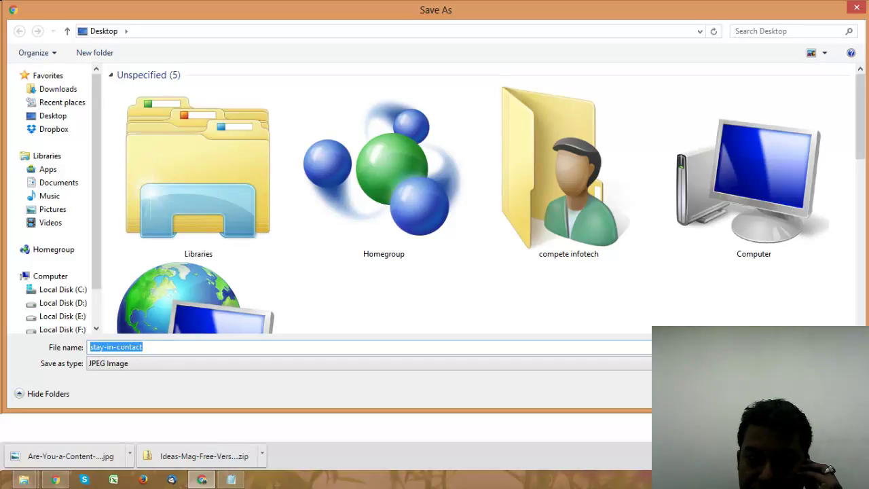
key("Return")
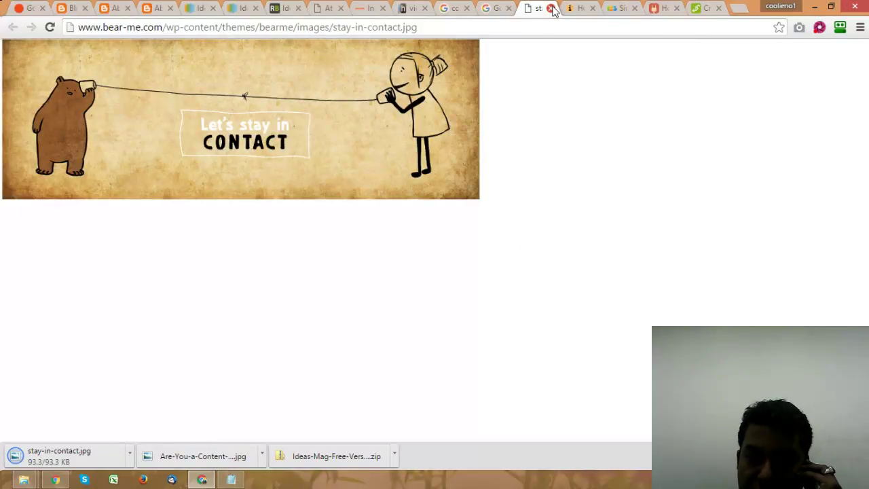
Step: Cycle past the About Me tabs back to the Blogger Contact Me post editor
left_click(148, 8)
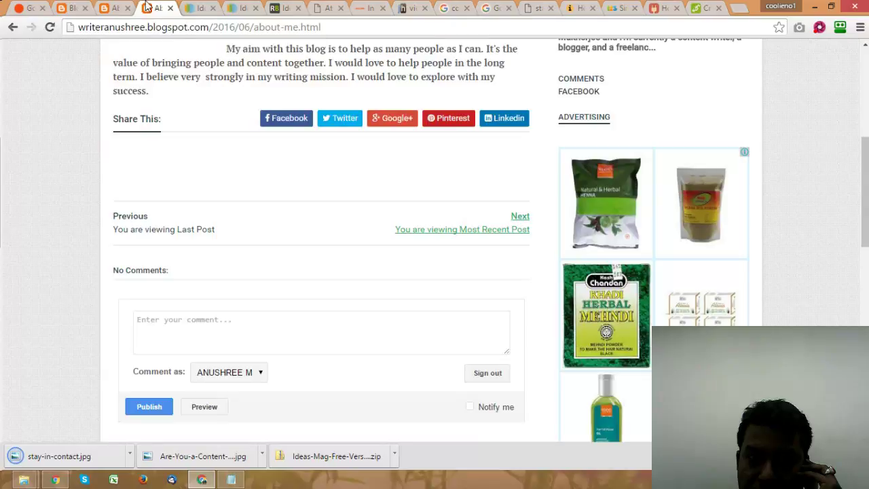
left_click(120, 8)
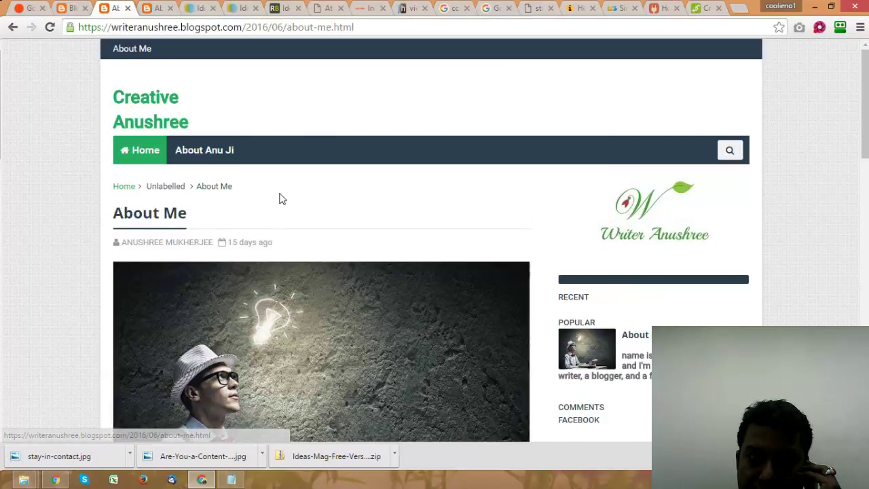
left_click(72, 8)
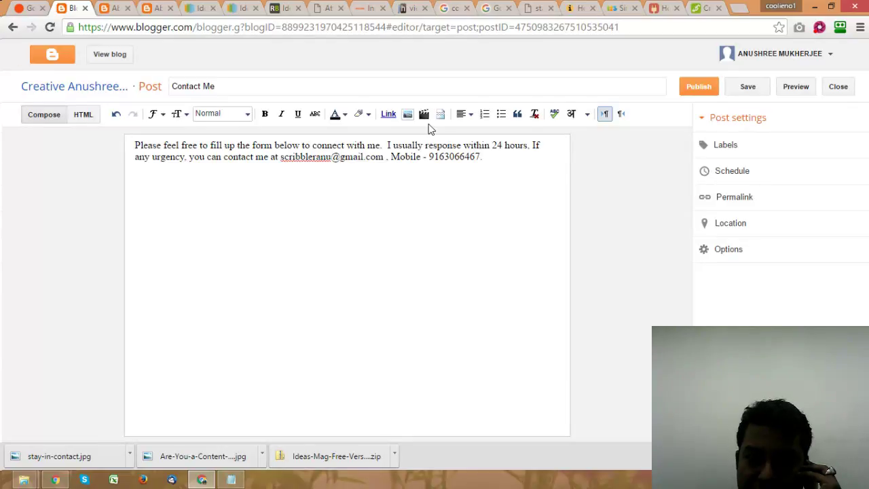
Step: Start an image insert, browse the Downloads folder in the file picker, then cancel it
left_click(407, 114)
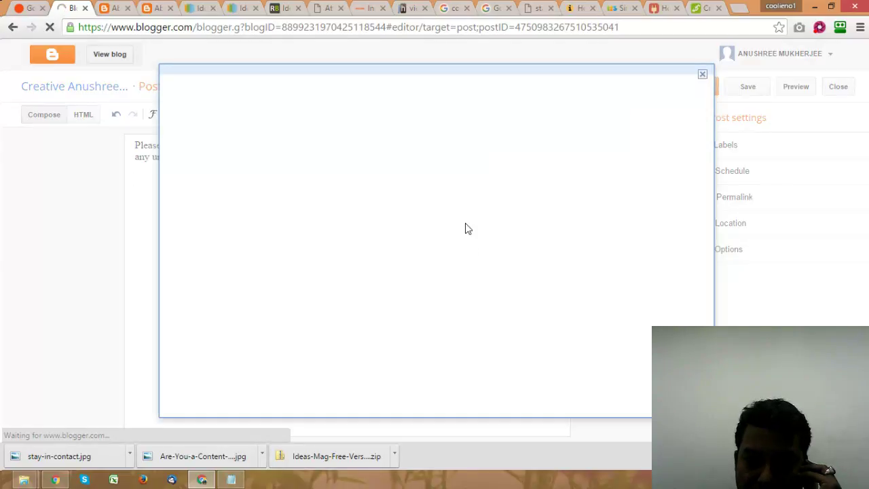
left_click(204, 160)
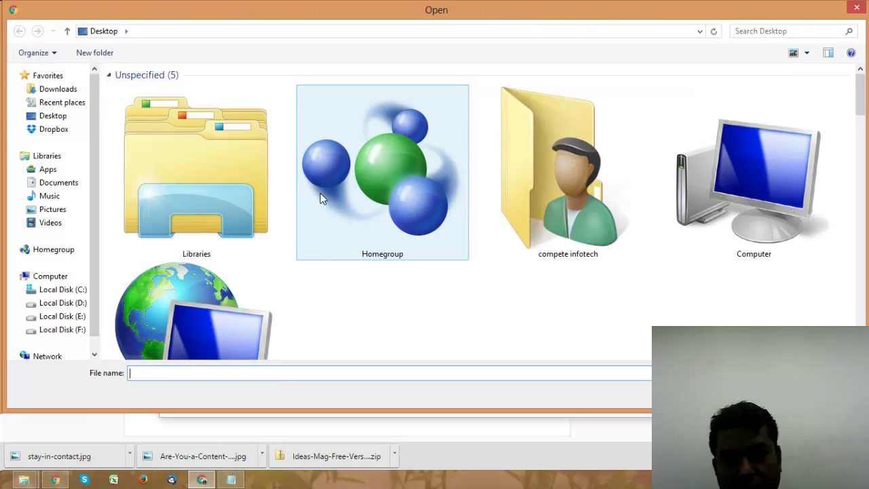
left_click(54, 92)
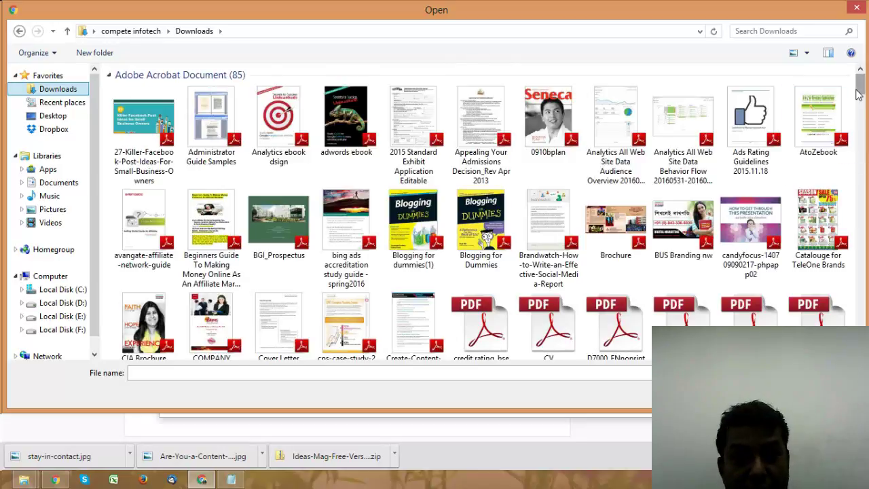
left_click_drag(859, 95, 865, 158)
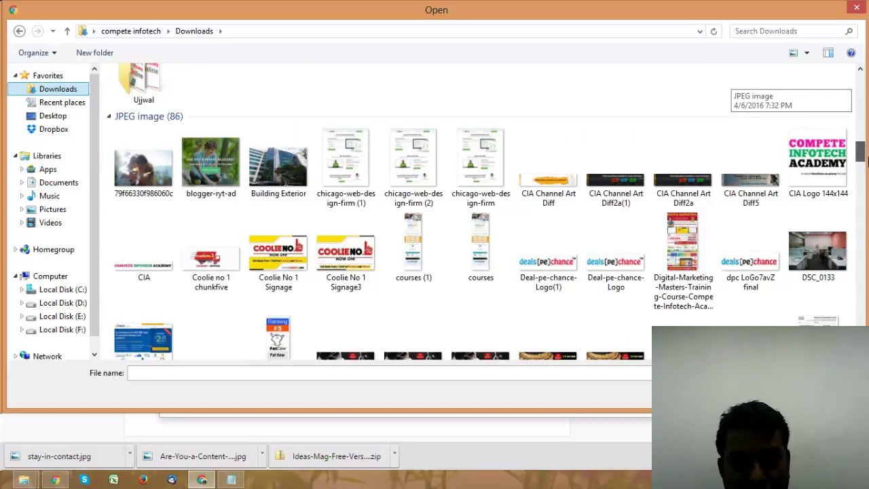
left_click_drag(865, 159, 849, 174)
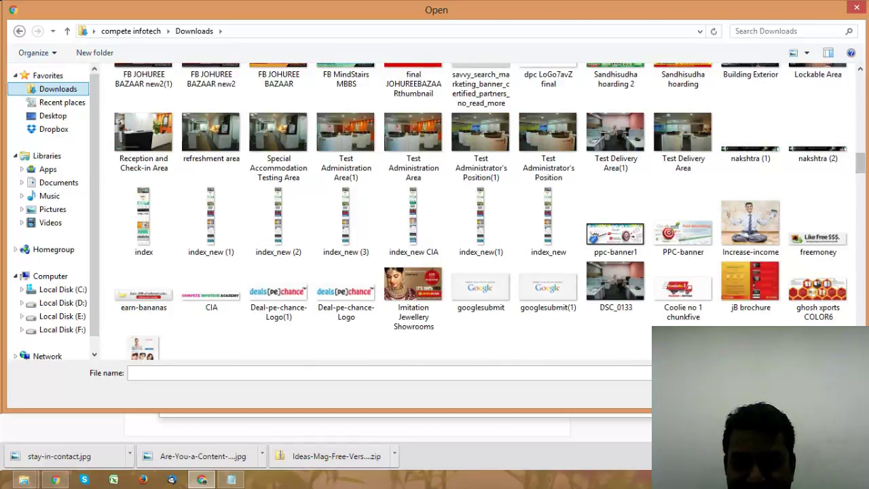
key("Escape")
Step: Locate stay-in-contact.jpg in its folder and upload it through the image picker
left_click(129, 453)
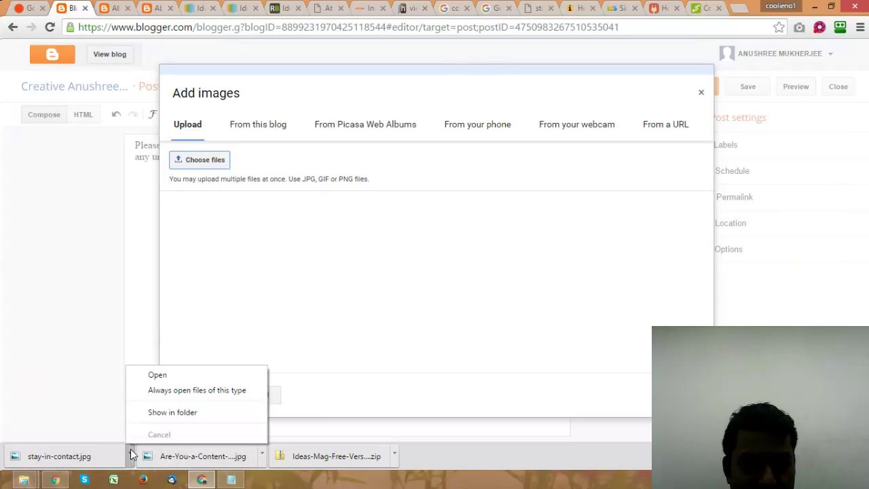
left_click(163, 413)
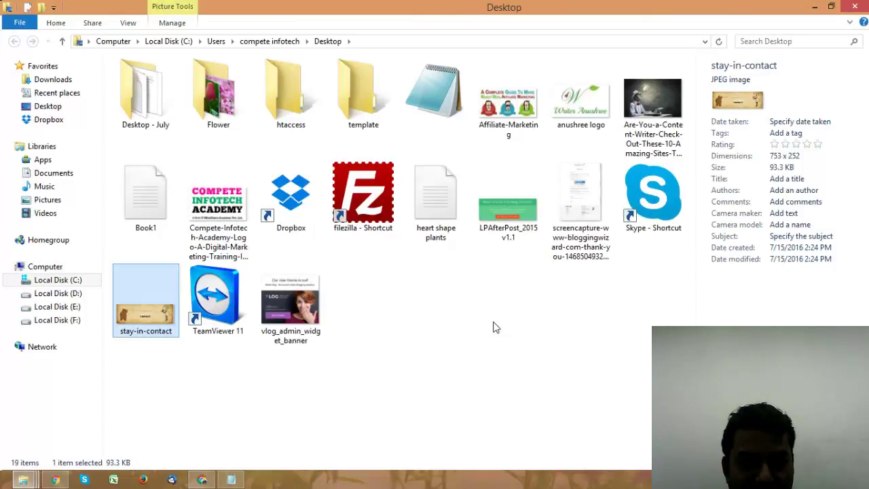
left_click(857, 6)
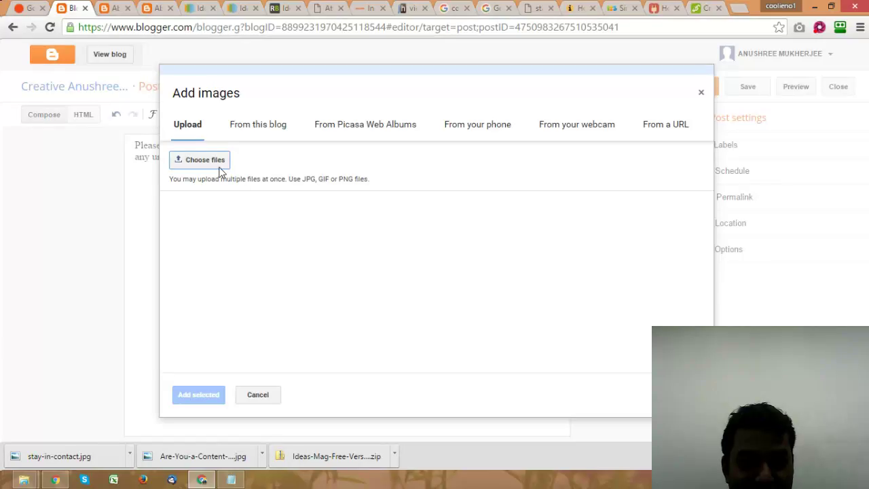
left_click(219, 167)
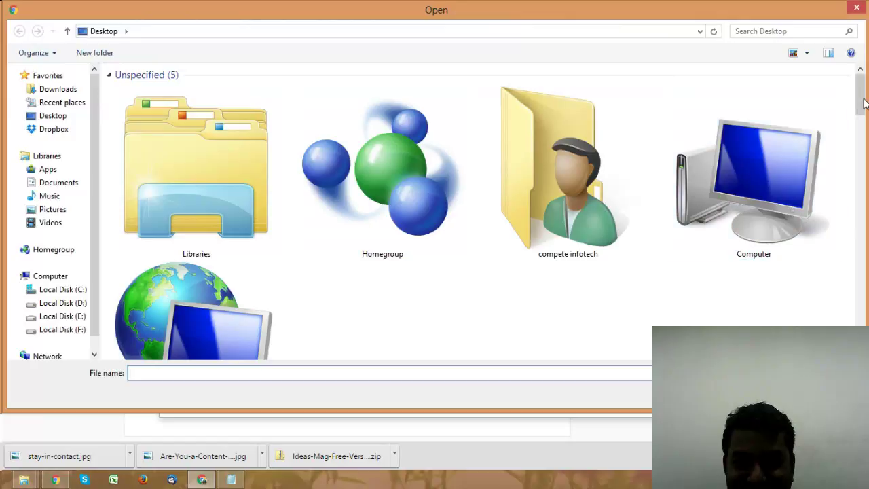
scroll(747, 170, "down", 10)
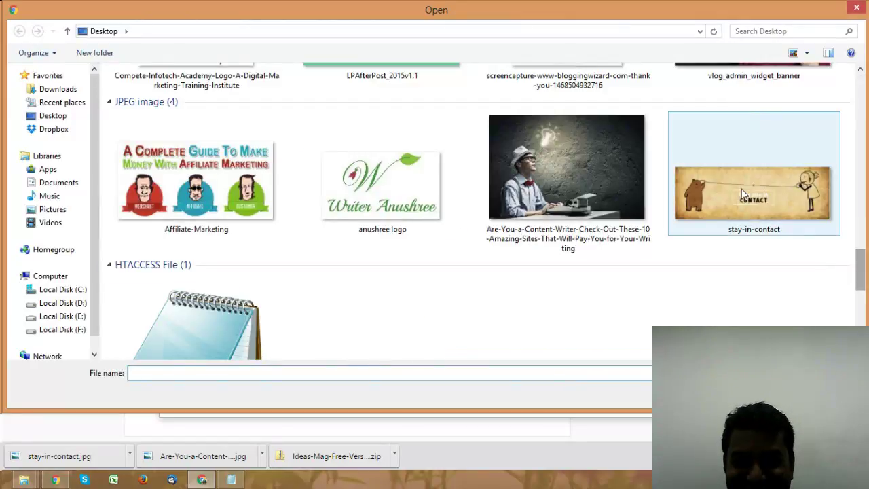
double_click(742, 188)
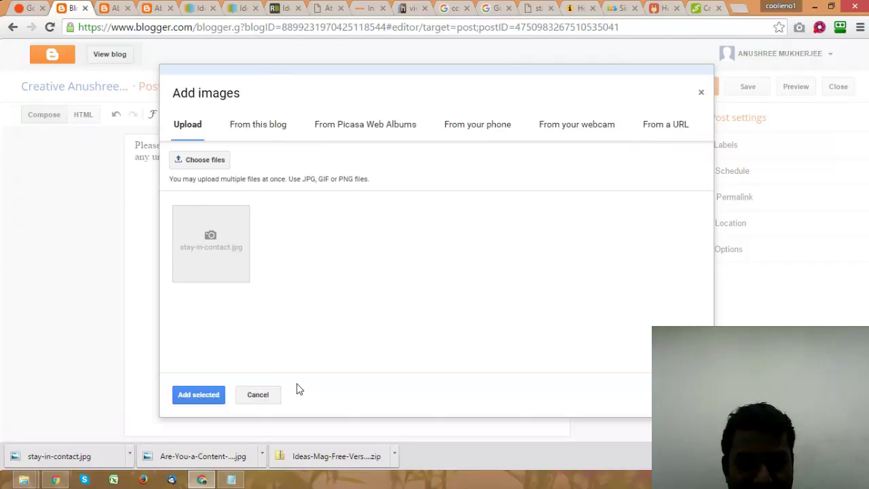
Step: Insert the uploaded bear image sized X-Large, then select the e-mail address in the intro
left_click(287, 266)
left_click(199, 395)
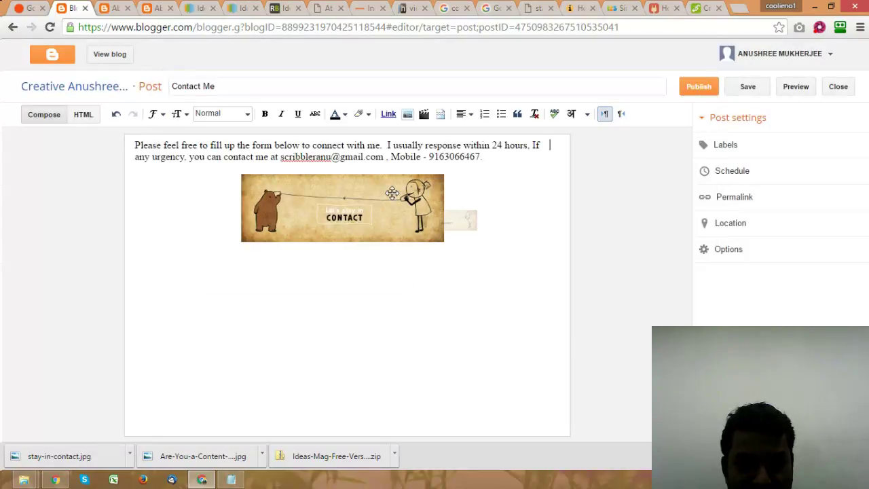
left_click(390, 195)
left_click(373, 250)
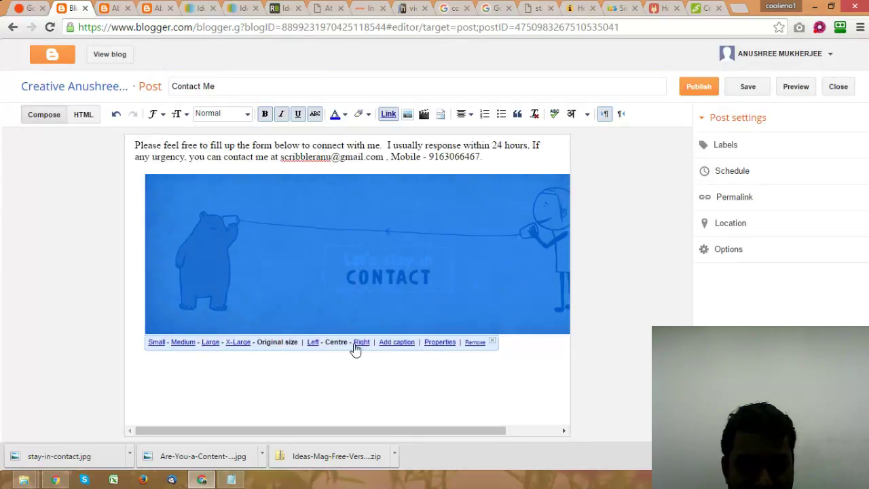
left_click(204, 346)
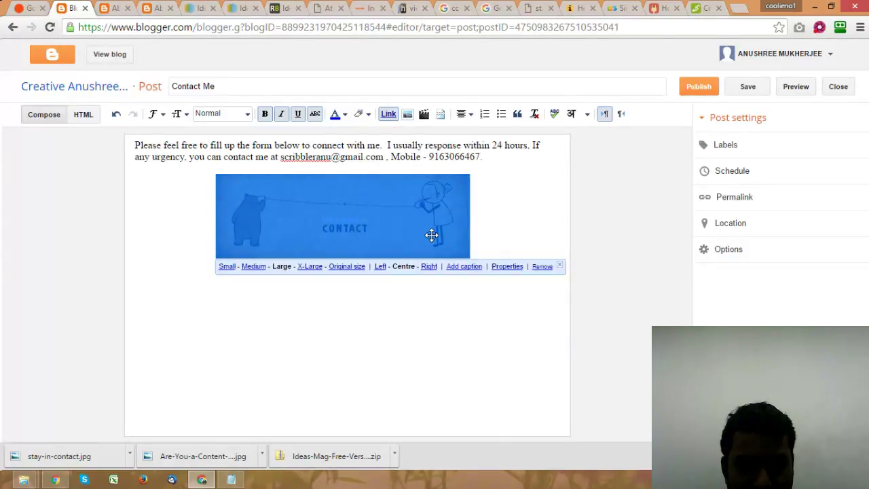
left_click(310, 266)
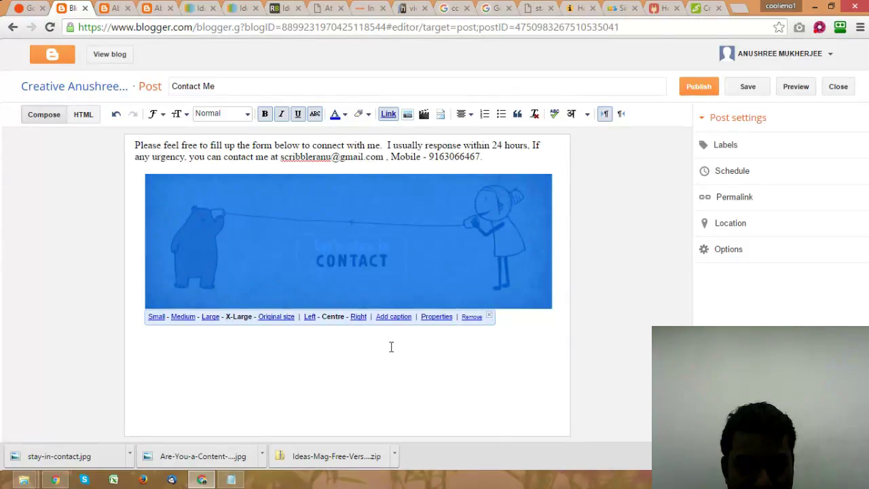
left_click(347, 391)
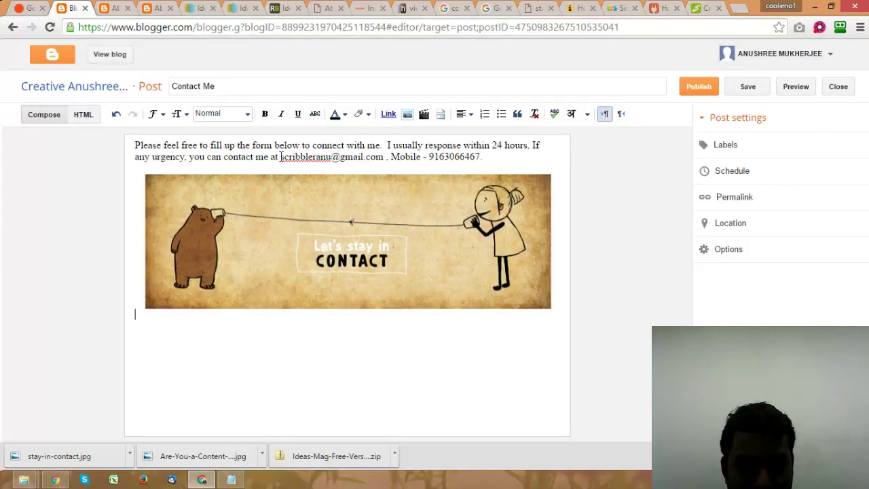
mouse_move(281, 156)
left_mouse_down()
mouse_move(379, 164)
mouse_move(384, 156)
left_mouse_up()
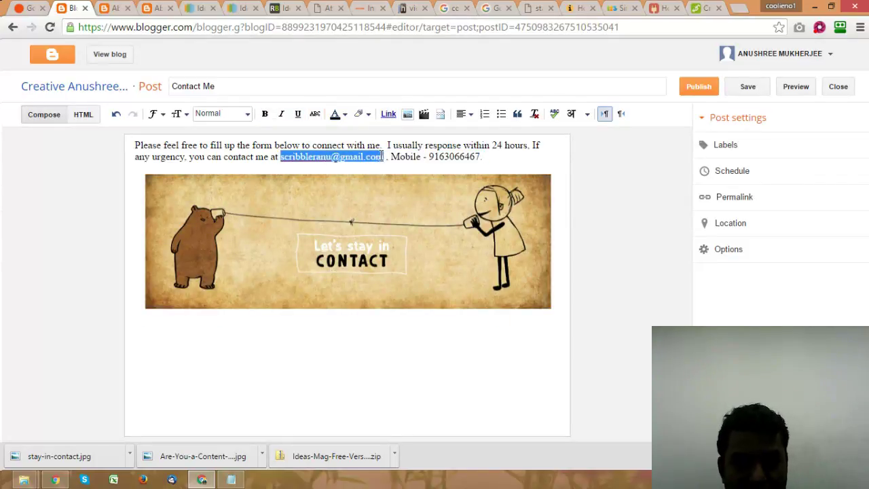
Step: Turn the selected e-mail address into an e-mail link and confirm it
left_click(387, 114)
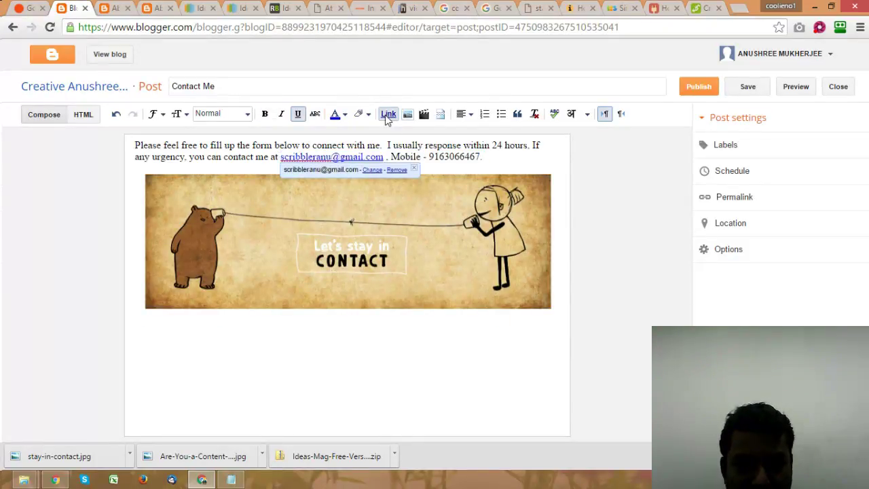
left_click(371, 170)
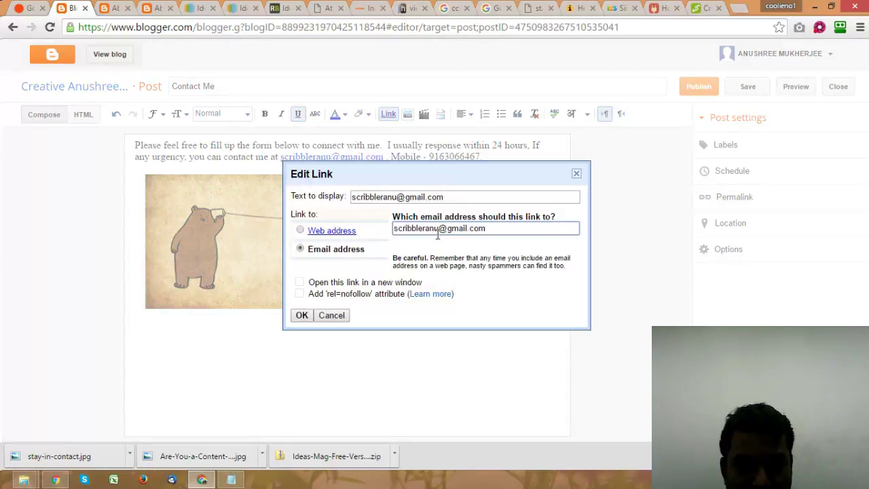
key("Home")
type("mailt")
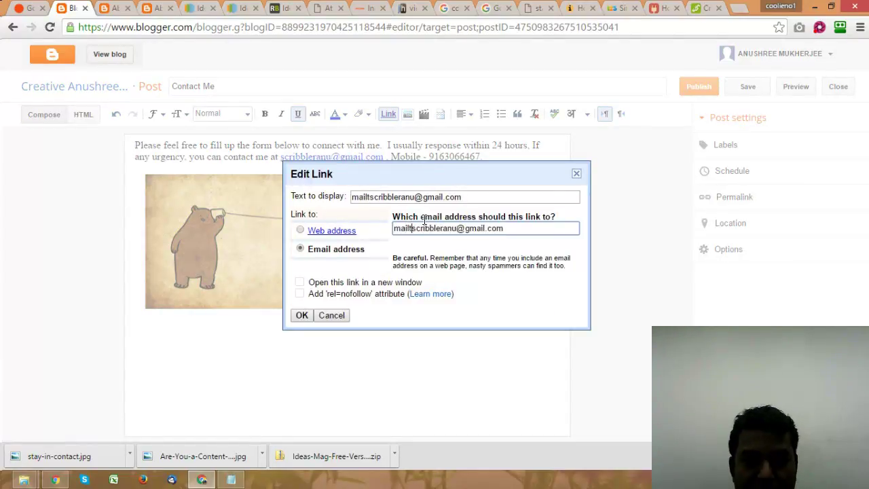
type("o:")
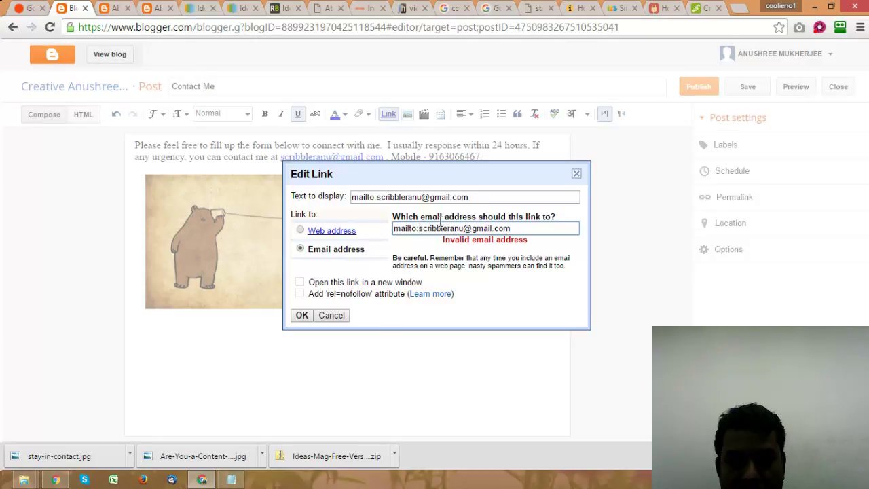
key("BackSpace")
key("BackSpace")
key("BackSpace")
key("BackSpace")
key("BackSpace")
key("BackSpace")
key("BackSpace")
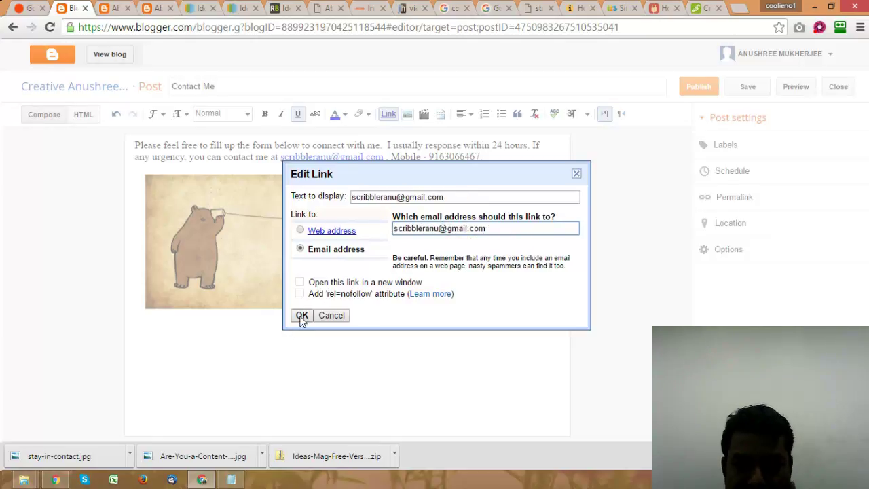
left_click(302, 316)
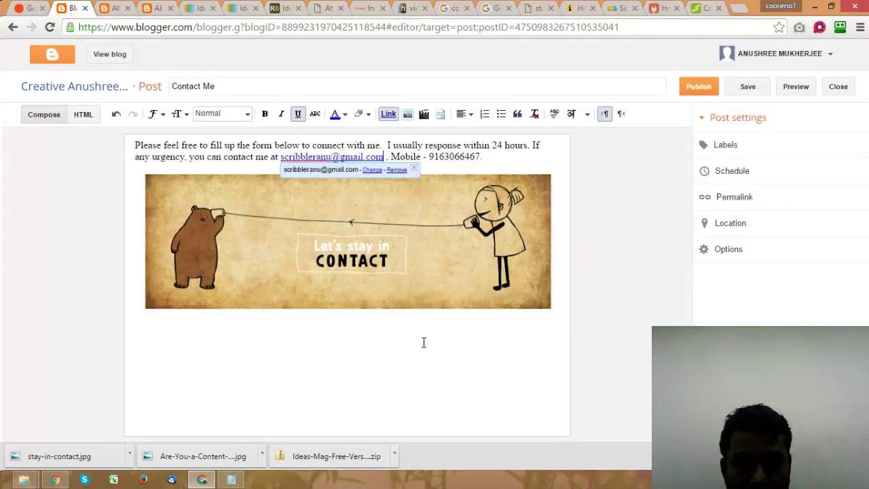
left_click(392, 349)
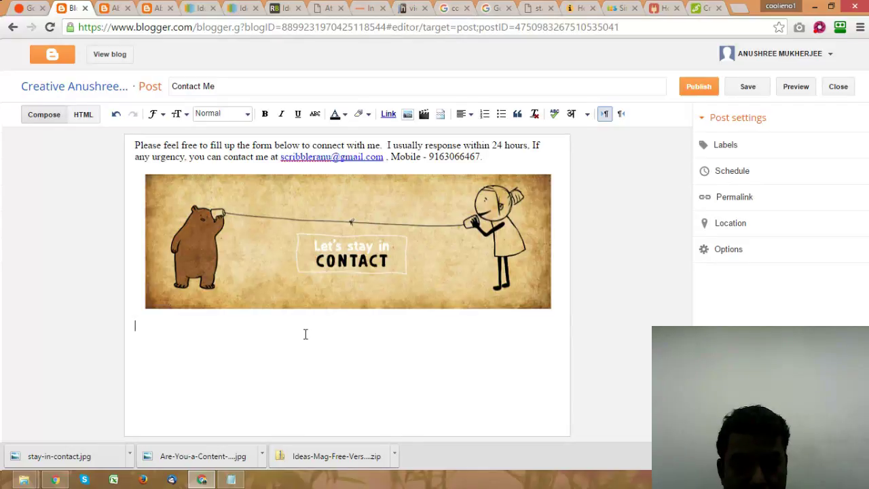
Step: Read the MyBloggerTricks custom contact form's HTML and CSS code, then return to the POWr tutorial
left_click(704, 15)
scroll(526, 179, "down", 4)
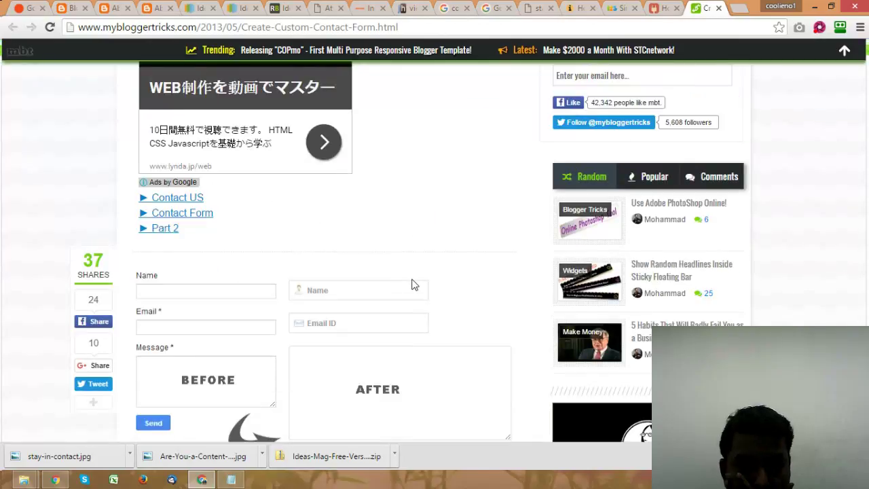
scroll(414, 284, "down", 2)
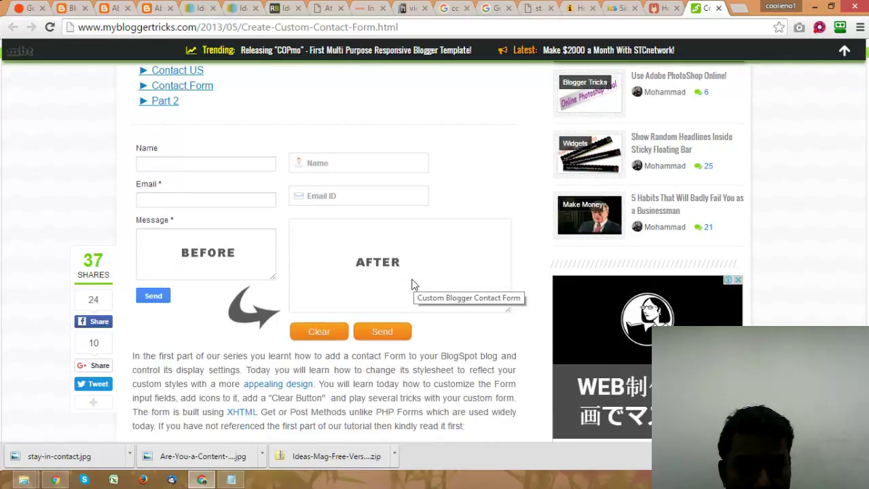
scroll(414, 284, "down", 2)
scroll(415, 284, "down", 2)
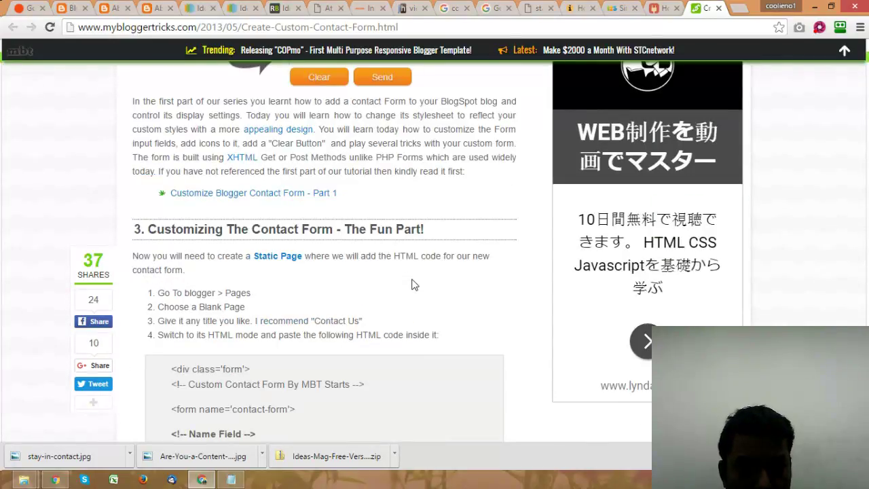
scroll(414, 284, "down", 1)
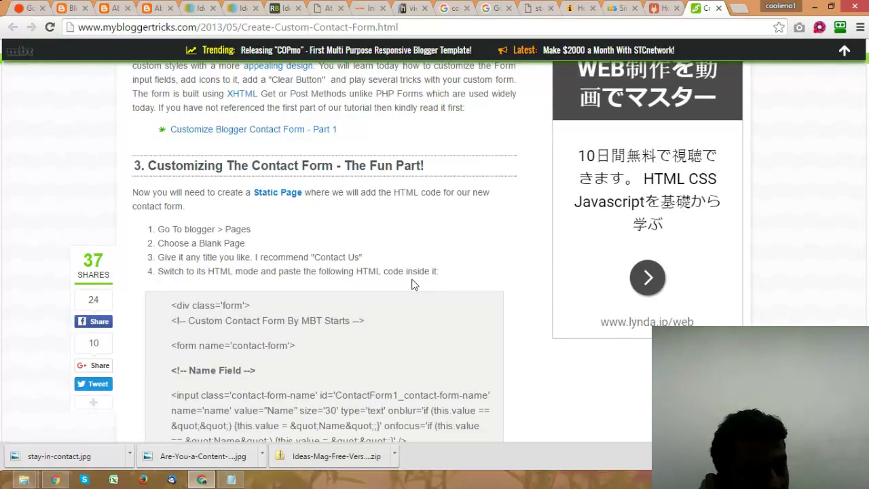
scroll(414, 284, "down", 3)
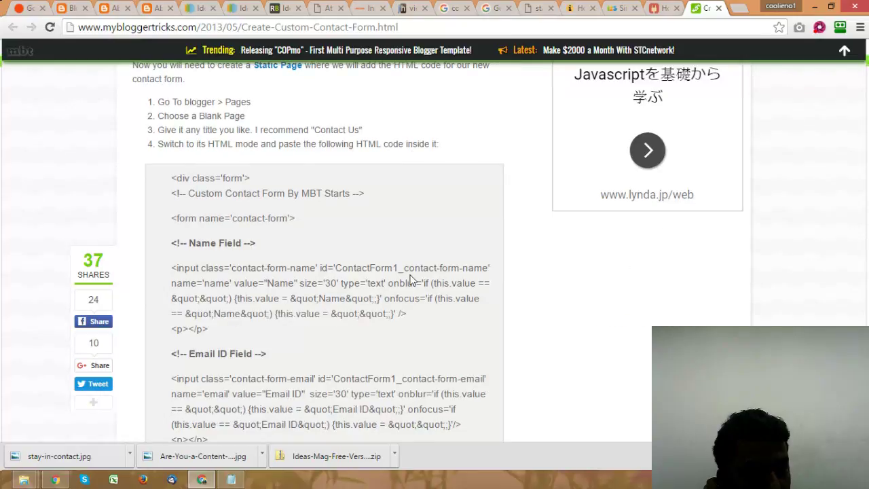
scroll(410, 278, "down", 1)
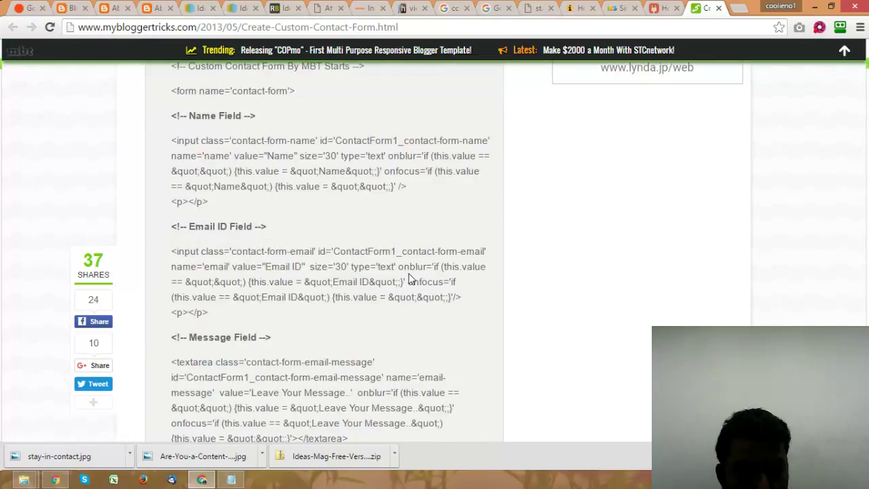
scroll(409, 278, "down", 2)
scroll(410, 278, "down", 6)
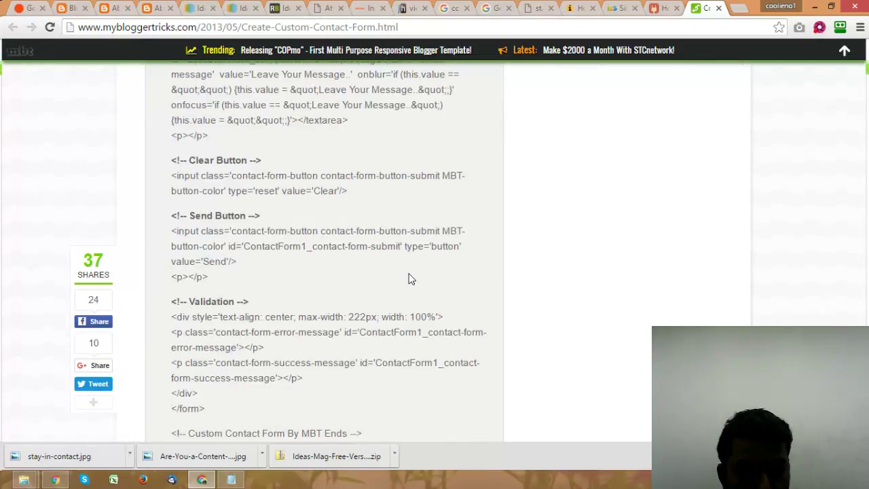
scroll(409, 277, "down", 1)
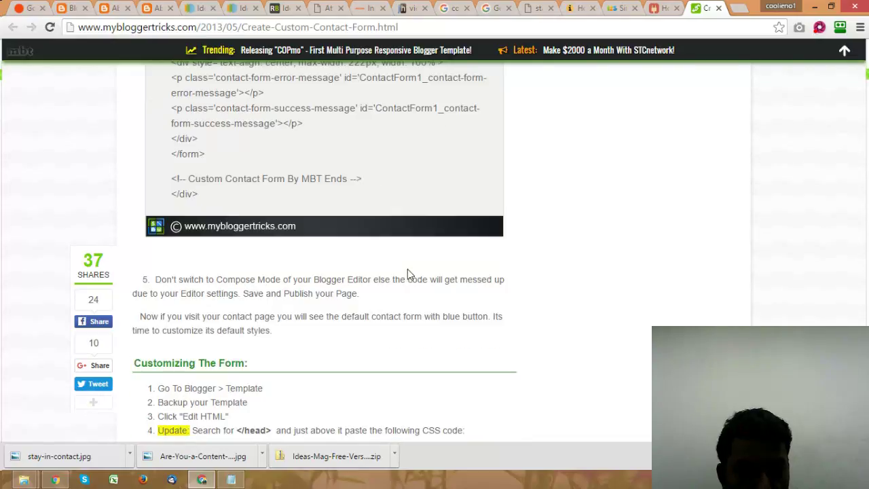
scroll(408, 269, "down", 2)
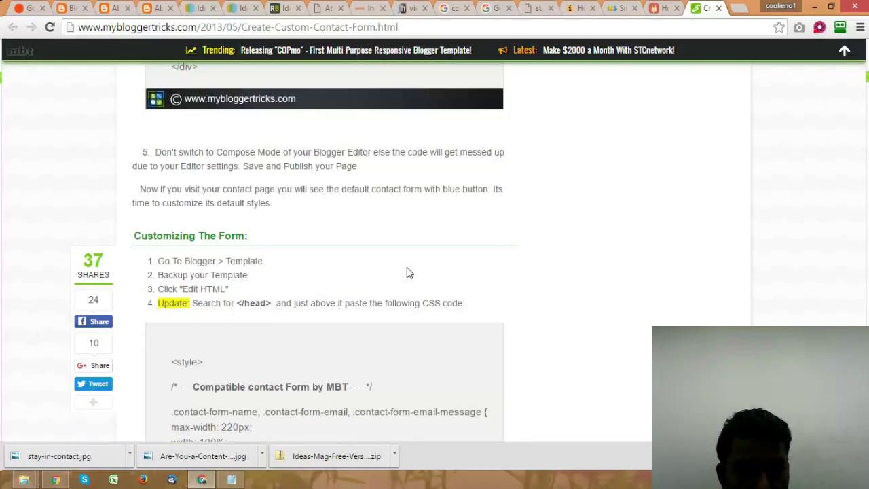
scroll(407, 267, "down", 1)
scroll(408, 269, "down", 5)
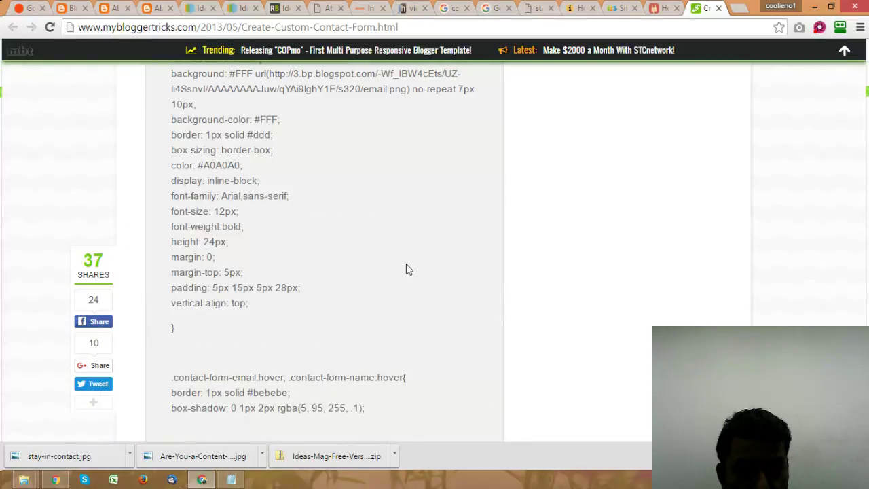
scroll(406, 264, "down", 10)
scroll(403, 263, "down", 5)
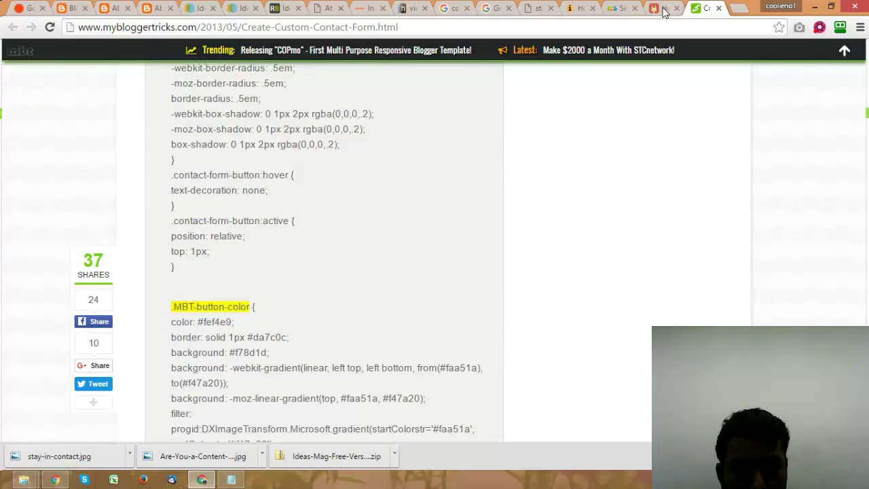
key("ctrl+shift+Tab")
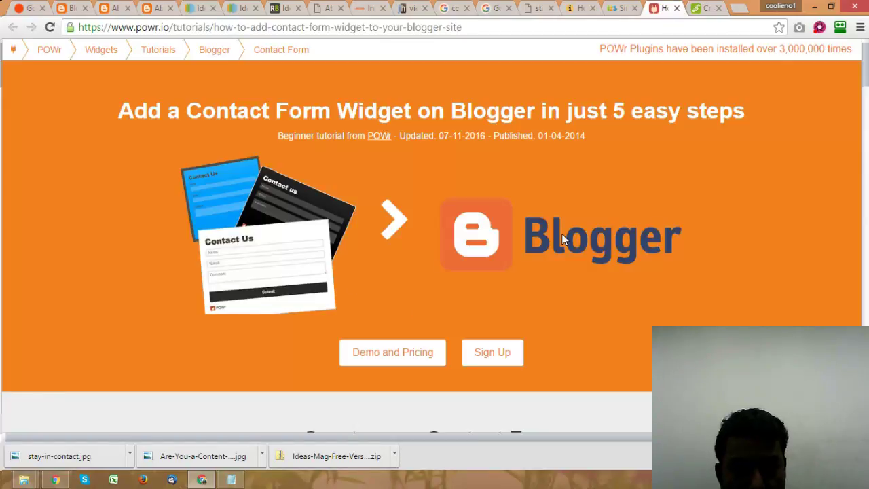
Step: Review the POWr contact form tutorial and try its Edit Contact Form popup
scroll(561, 239, "down", 5)
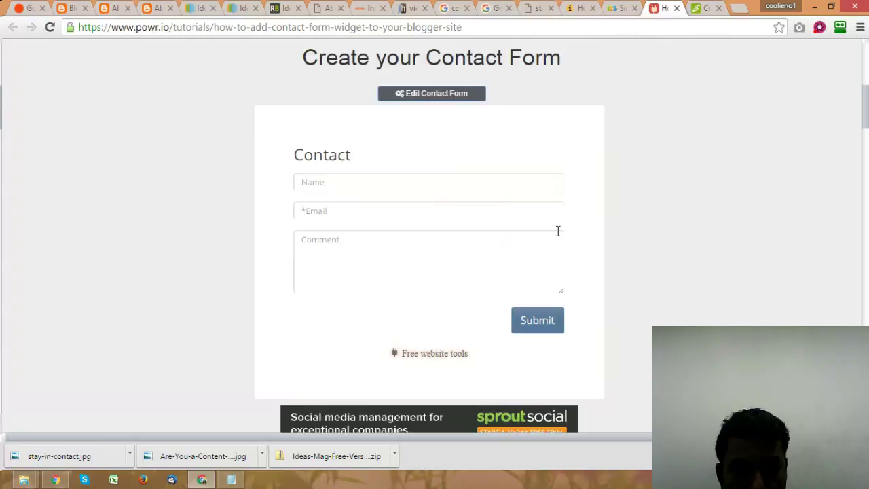
scroll(558, 231, "up", 1)
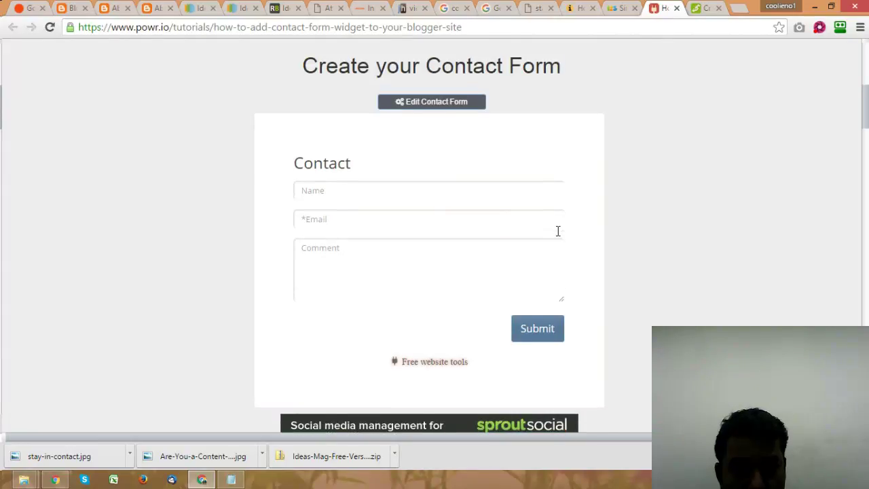
scroll(559, 236, "down", 5)
scroll(558, 236, "down", 4)
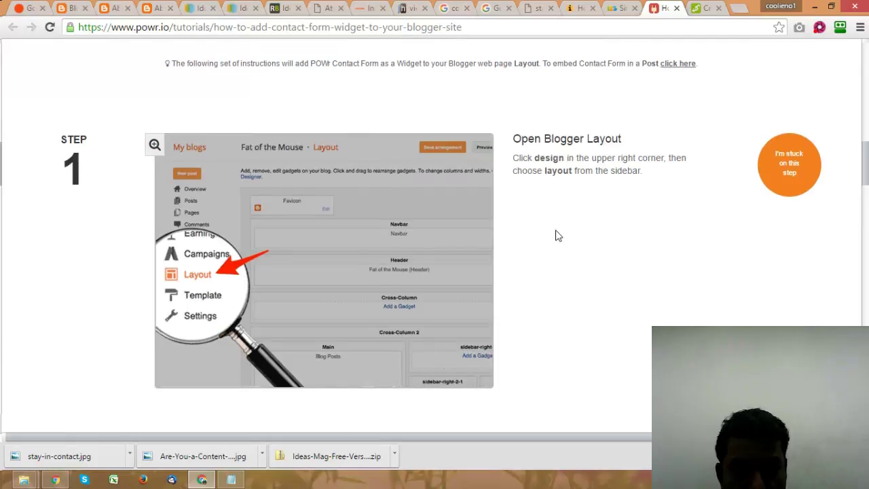
scroll(558, 235, "down", 7)
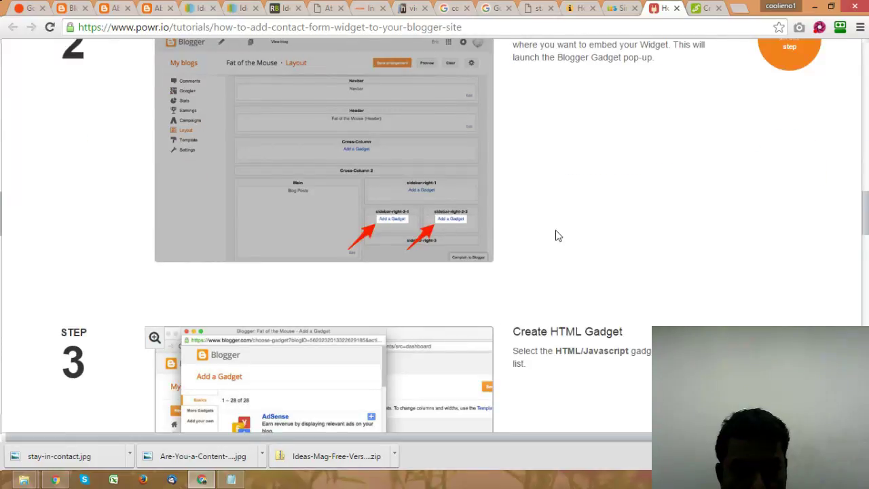
scroll(559, 236, "down", 8)
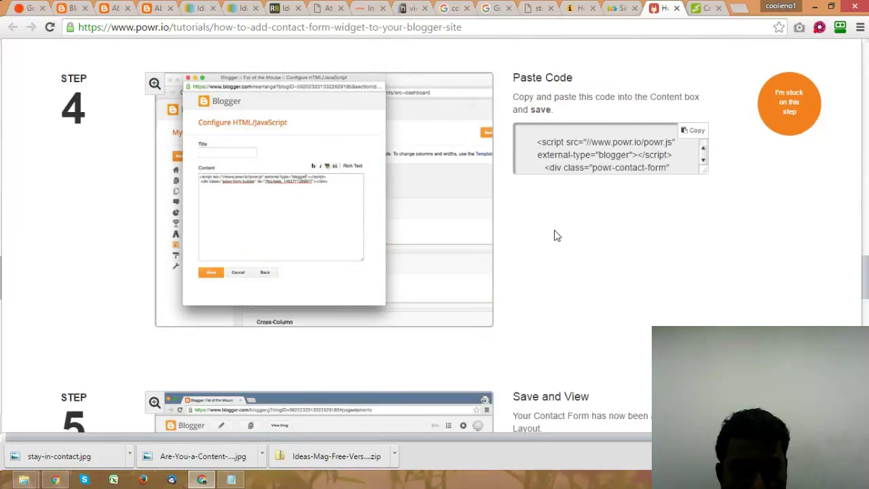
scroll(557, 236, "down", 4)
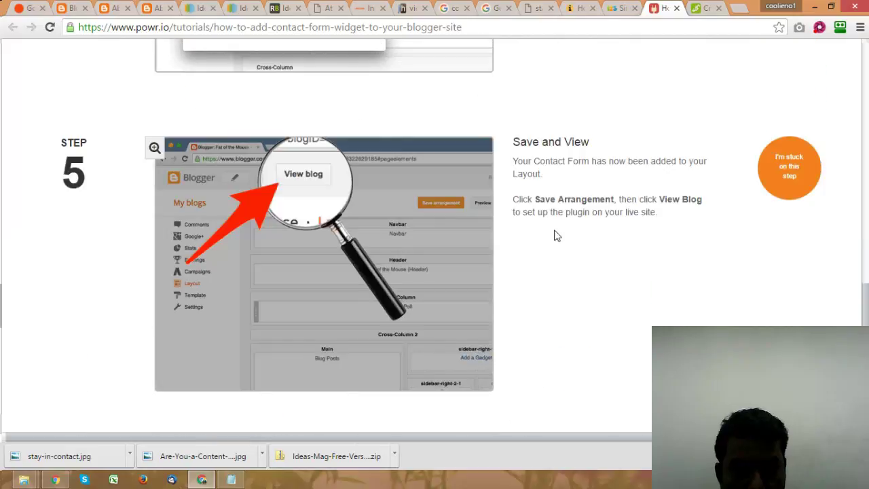
scroll(555, 235, "down", 4)
scroll(551, 230, "down", 5)
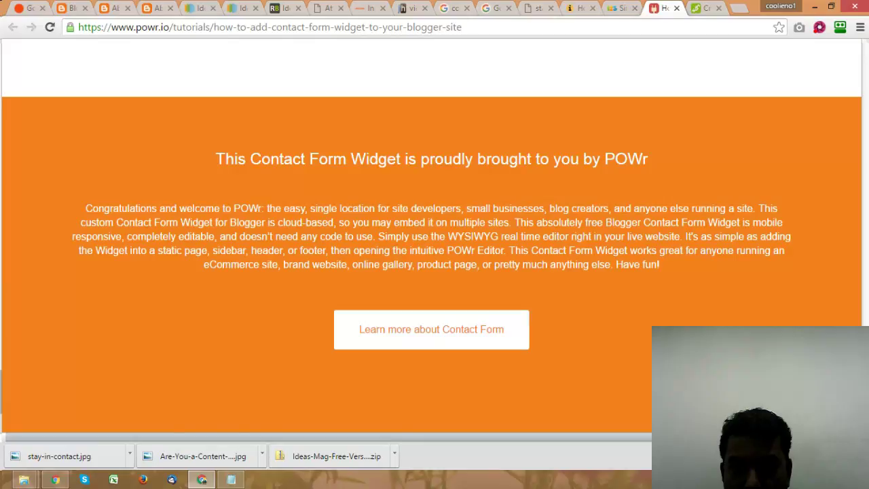
scroll(656, 178, "down", 5)
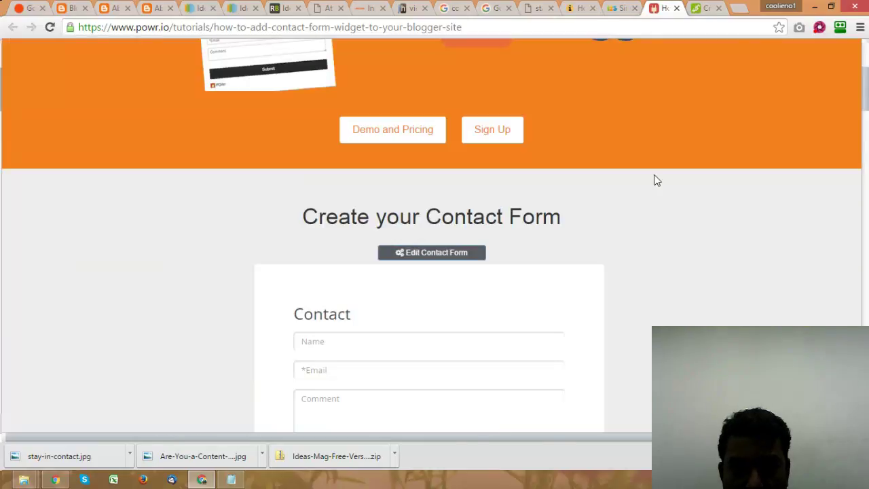
left_click(429, 254)
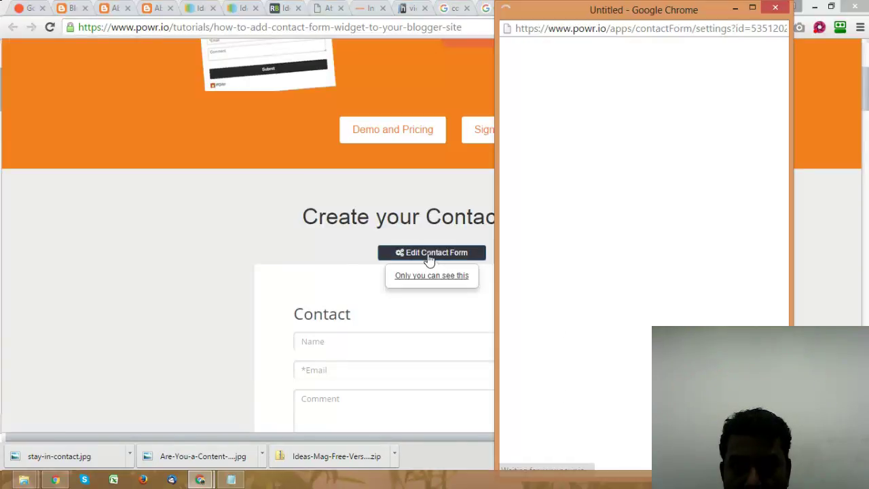
left_click(737, 7)
Step: Look over the 123ContactForm free HTML contact form page
left_click(630, 7)
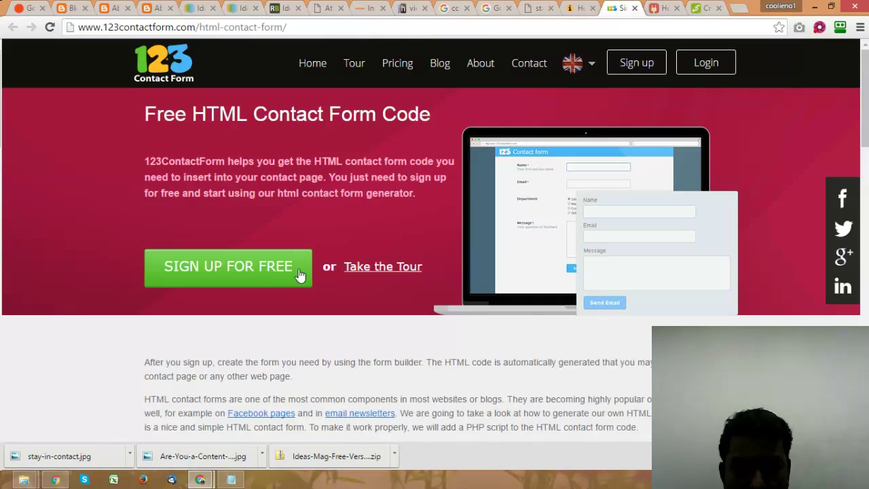
scroll(324, 234, "down", 1)
scroll(324, 234, "up", 1)
scroll(324, 236, "down", 6)
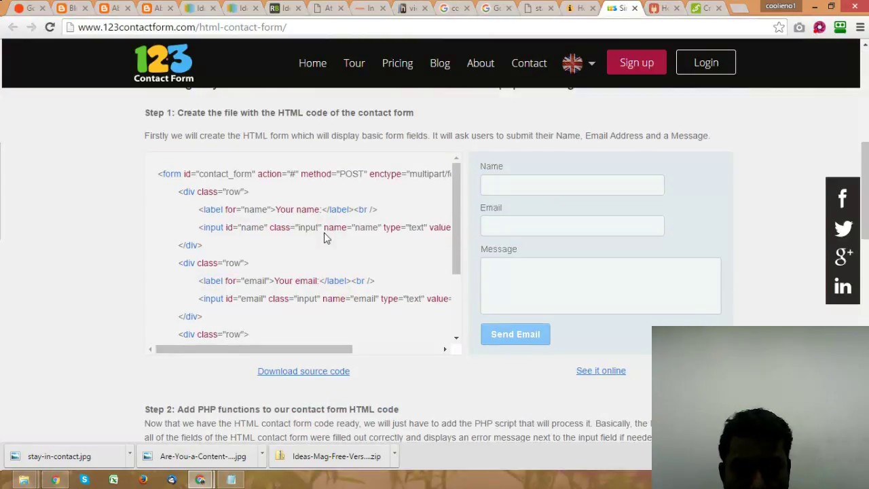
scroll(324, 232, "down", 3)
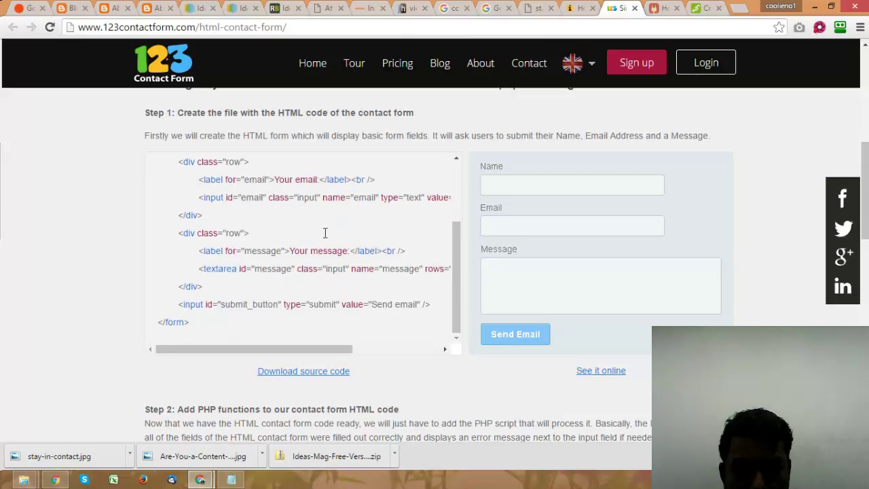
scroll(324, 232, "down", 3)
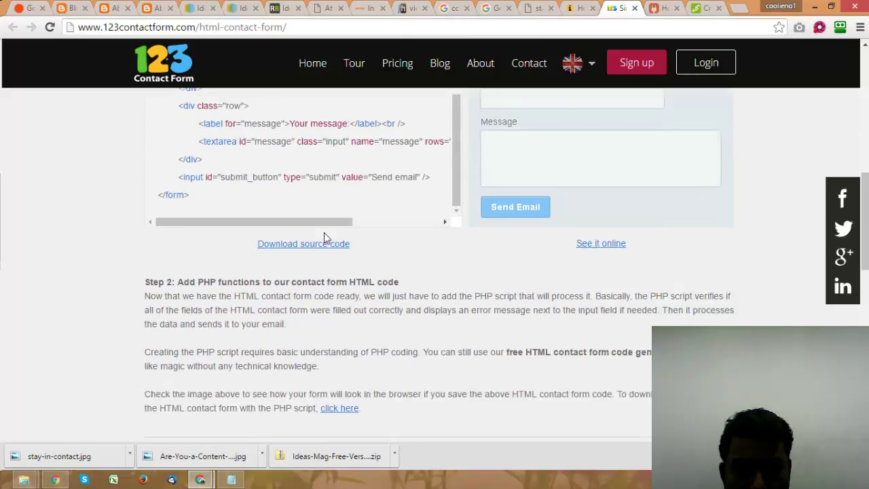
key("Home")
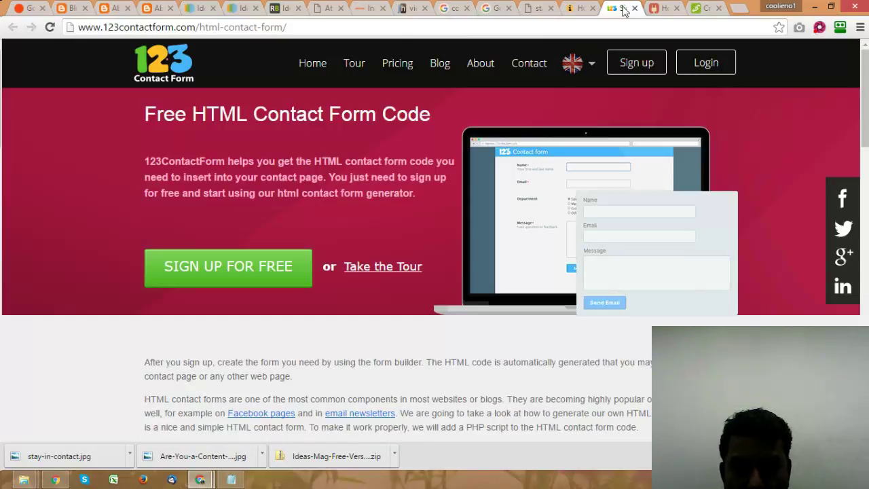
Step: Close the 123ContactForm and stay-in-contact image tabs, returning to the 'contact me' image results
key("ctrl+w")
key("ctrl+shift+Tab")
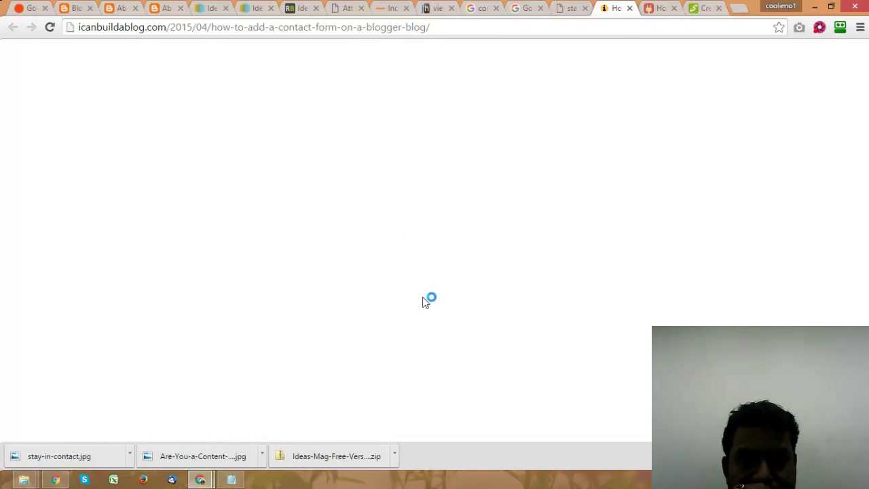
left_click(573, 7)
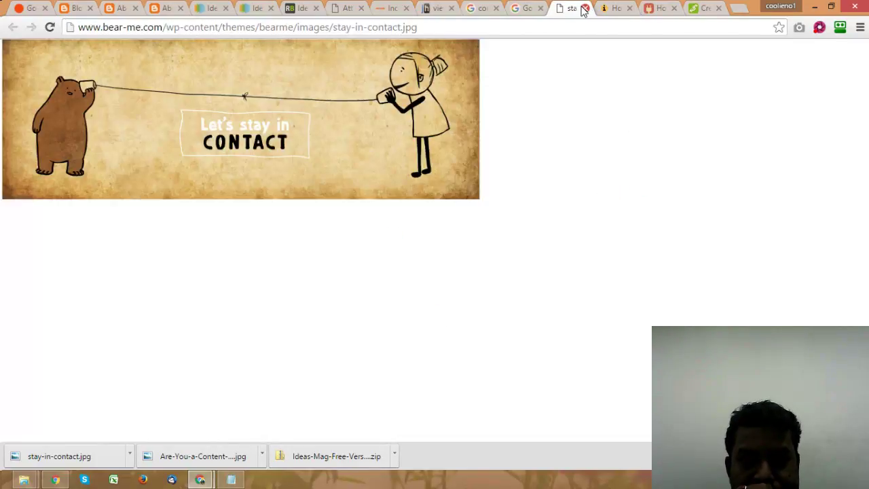
key("ctrl+w")
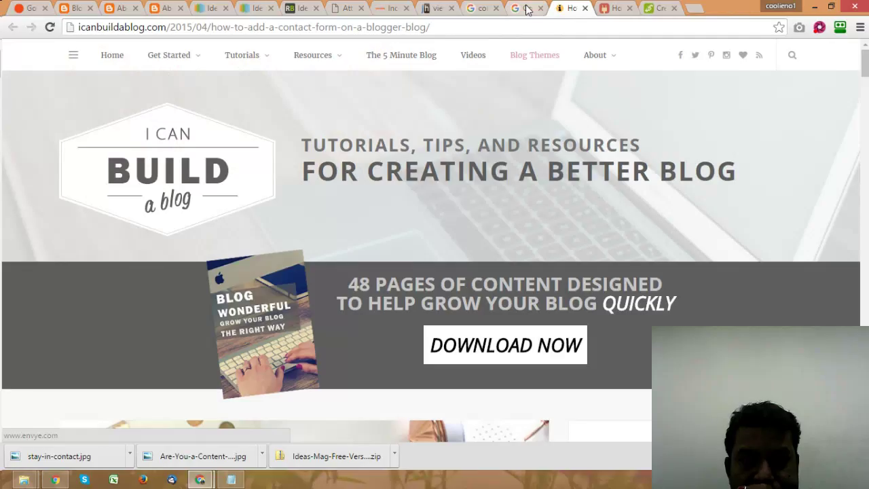
left_click(527, 9)
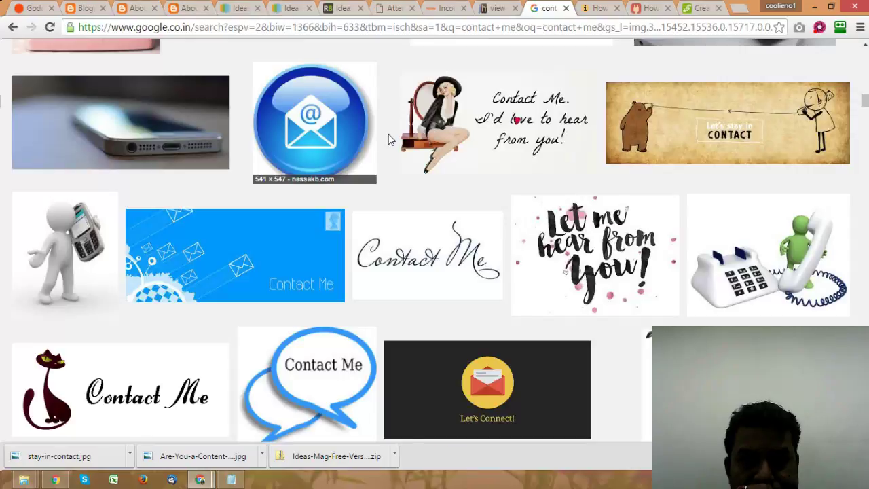
left_click_drag(864, 101, 864, 53)
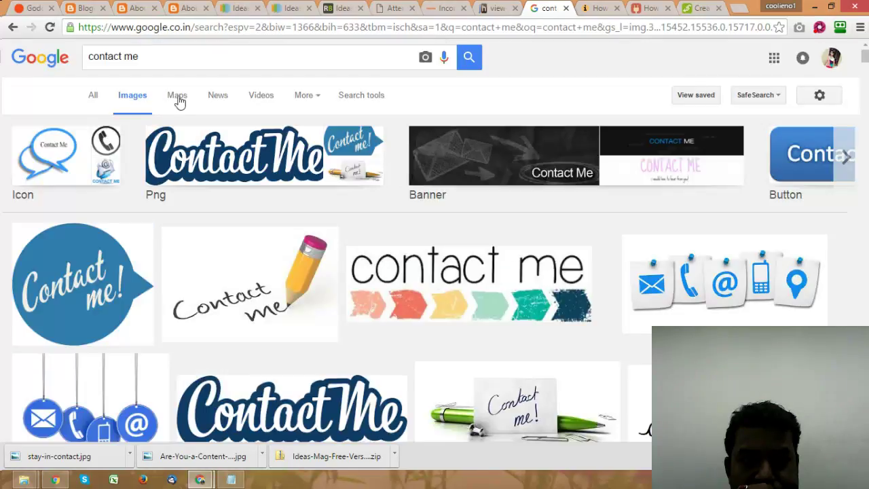
Step: Search all web results for 'contact form for blogger'
left_click(93, 95)
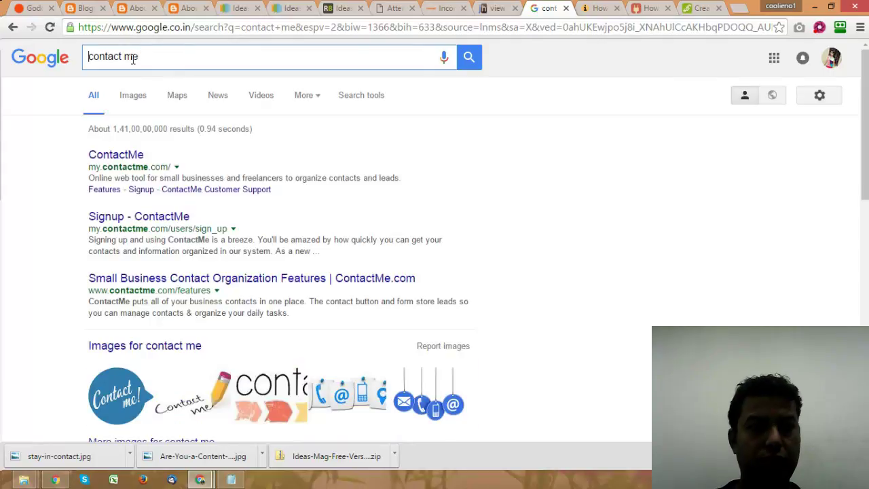
triple_click(148, 56)
type("e")
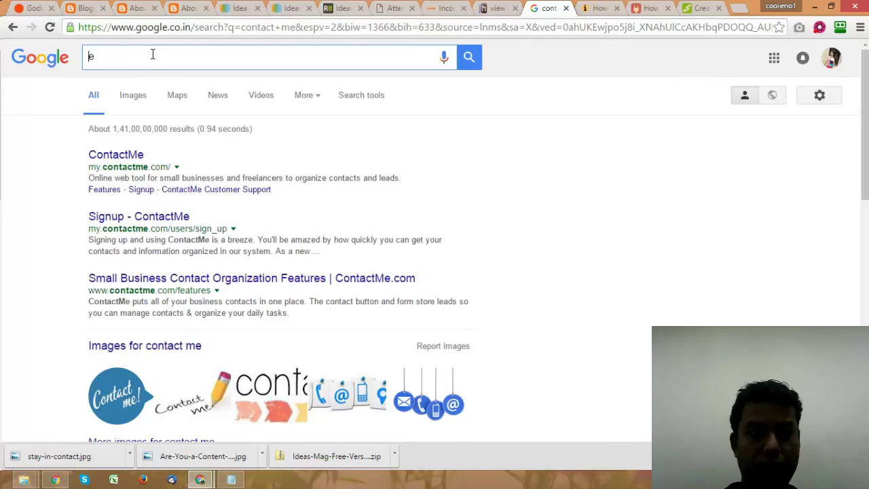
type("ontact")
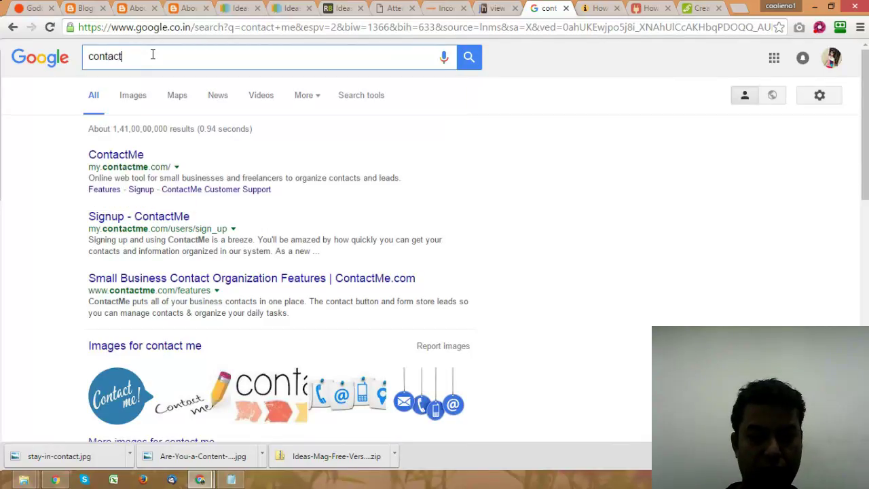
type(" form")
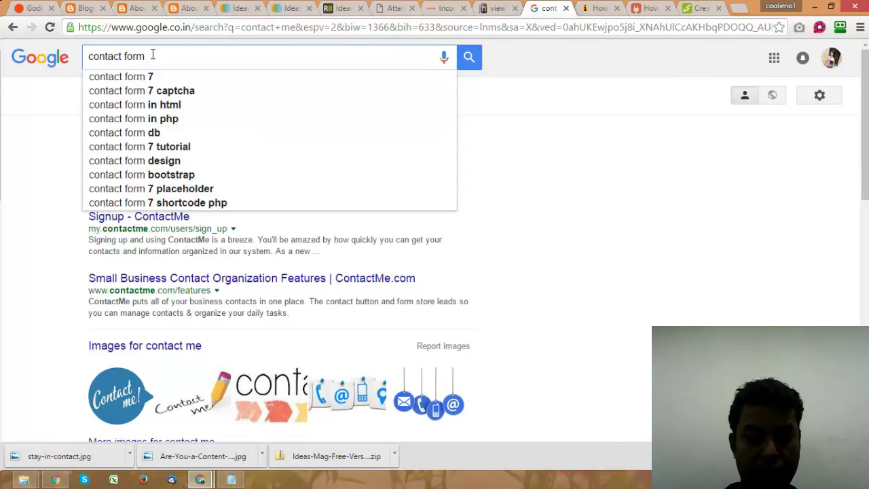
type(" for blogger")
key("Return")
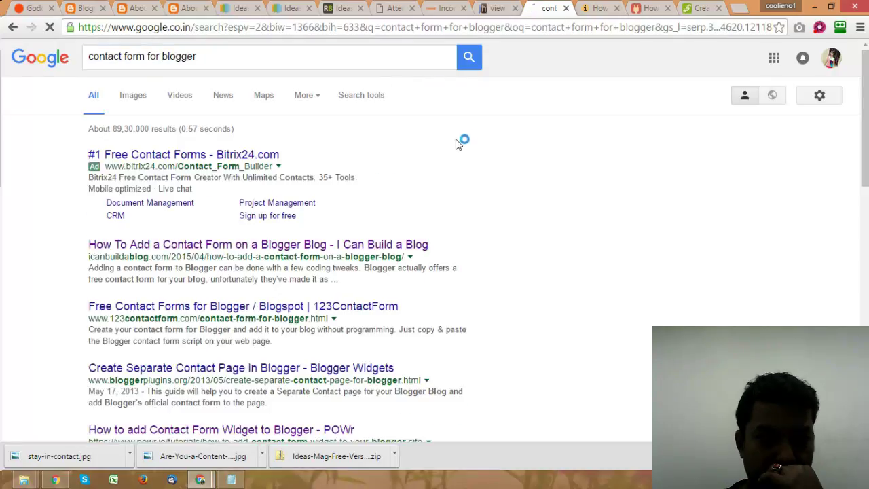
Step: Open the Blogger Widgets and 'New Blogger Widget: Contact form' results in new tabs
scroll(441, 155, "down", 1)
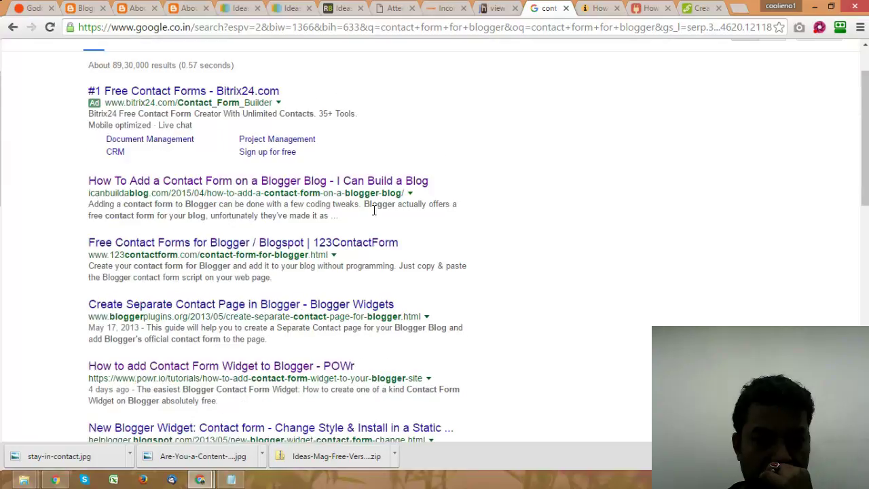
right_click(234, 307)
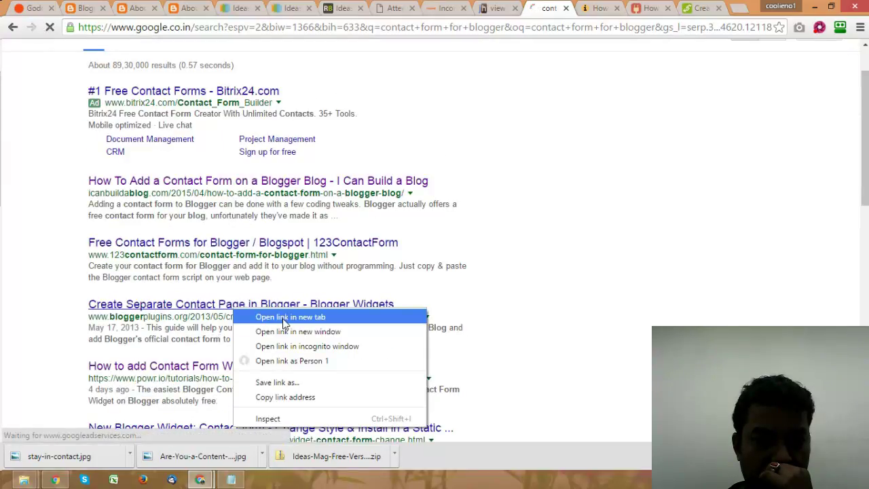
left_click(284, 318)
scroll(338, 223, "down", 1)
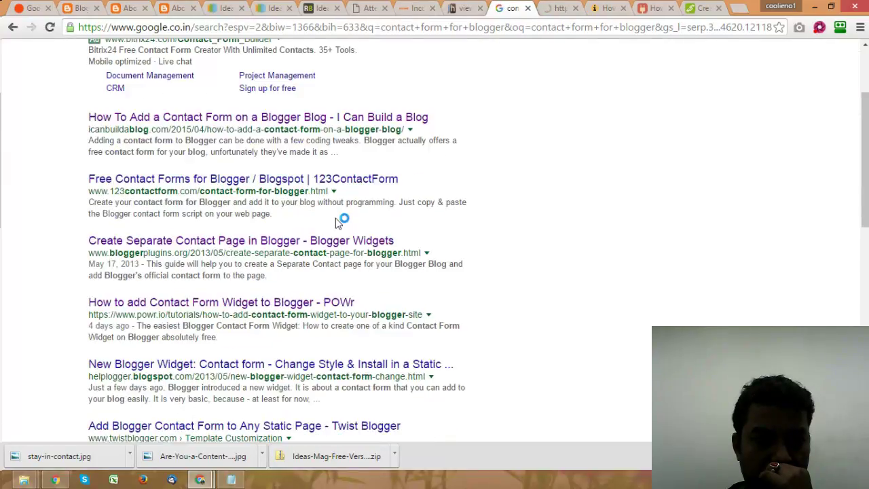
scroll(307, 246, "down", 1)
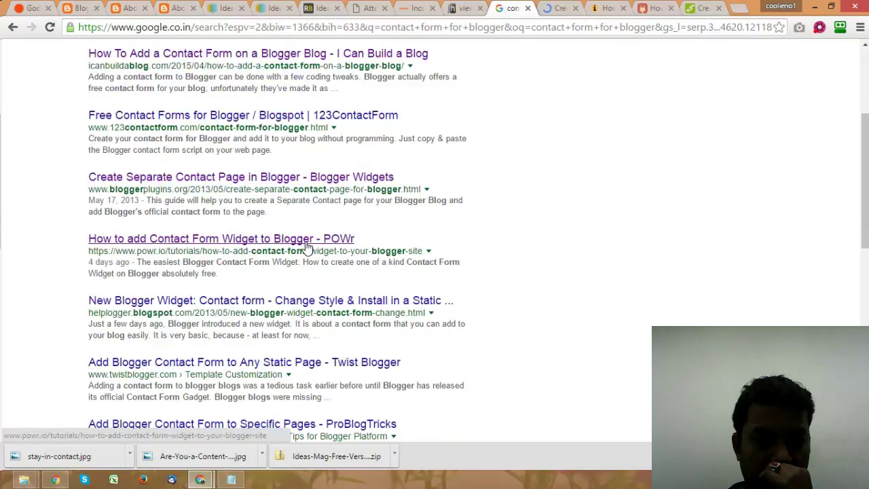
scroll(307, 246, "down", 1)
right_click(307, 239)
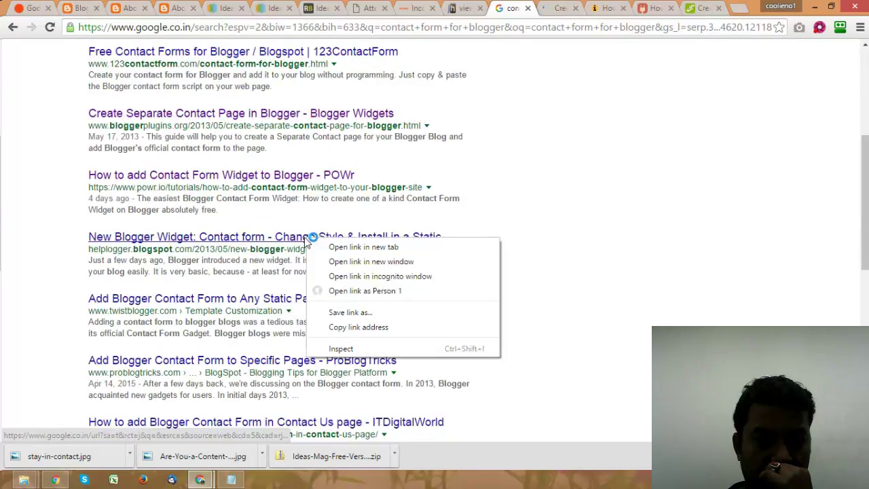
left_click(363, 247)
scroll(459, 238, "down", 2)
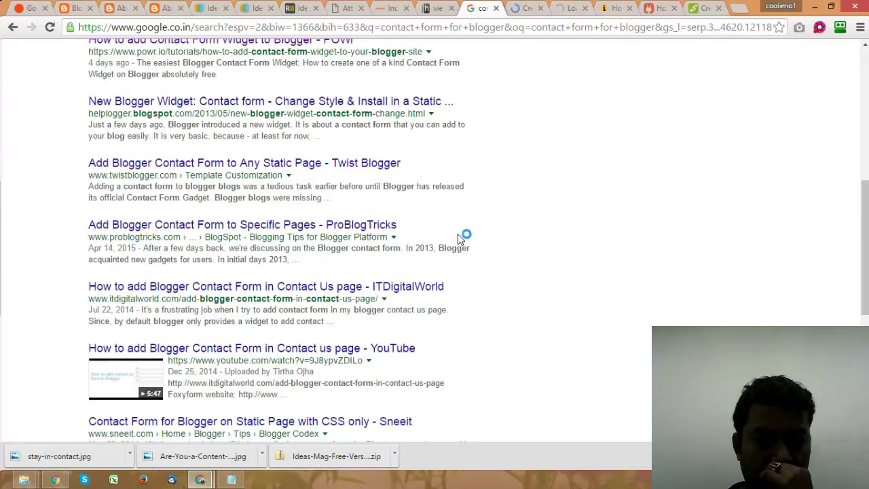
scroll(459, 237, "down", 4)
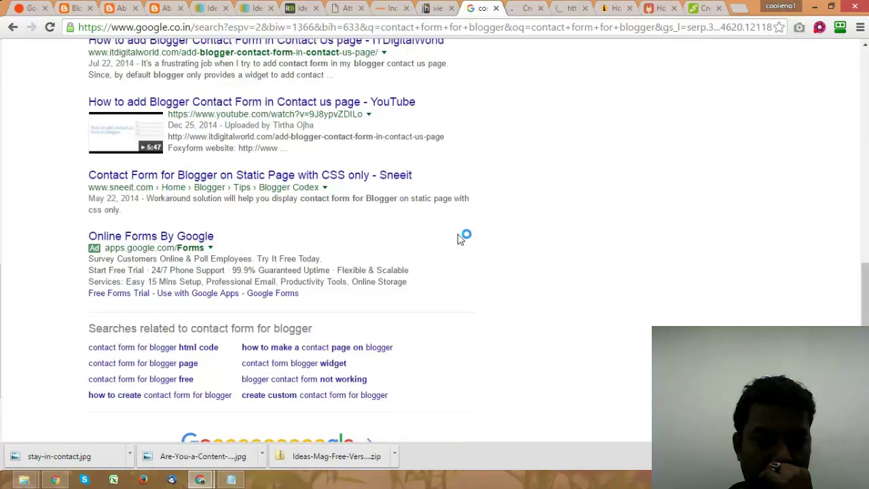
scroll(550, 261, "down", 2)
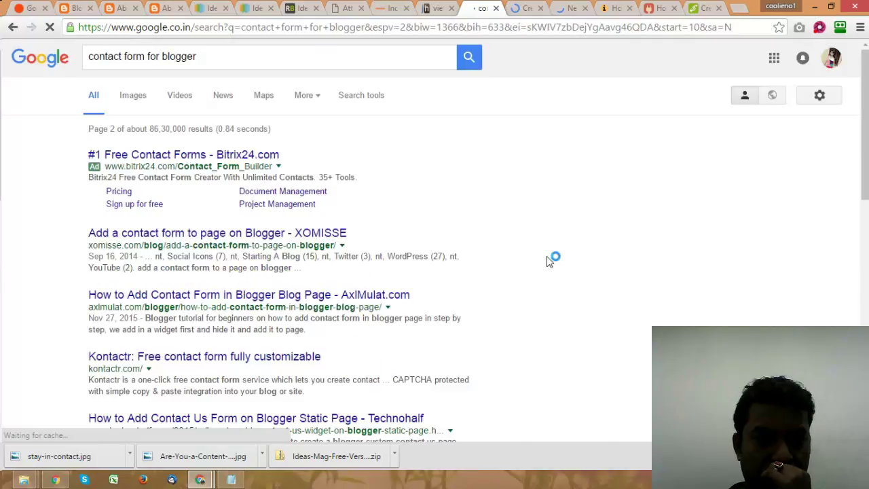
Step: Browse page 2 of the 'contact form for blogger' results, then go to the Create Separate Contact Page tab
scroll(547, 256, "down", 1)
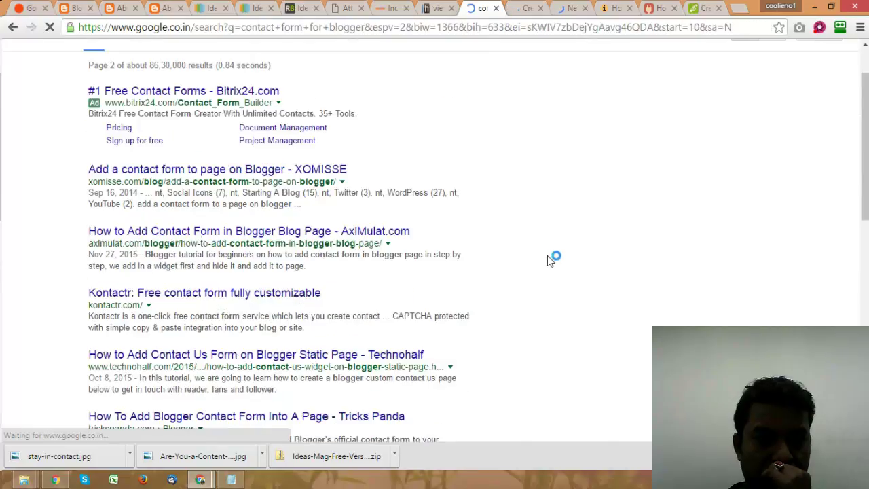
scroll(547, 256, "down", 2)
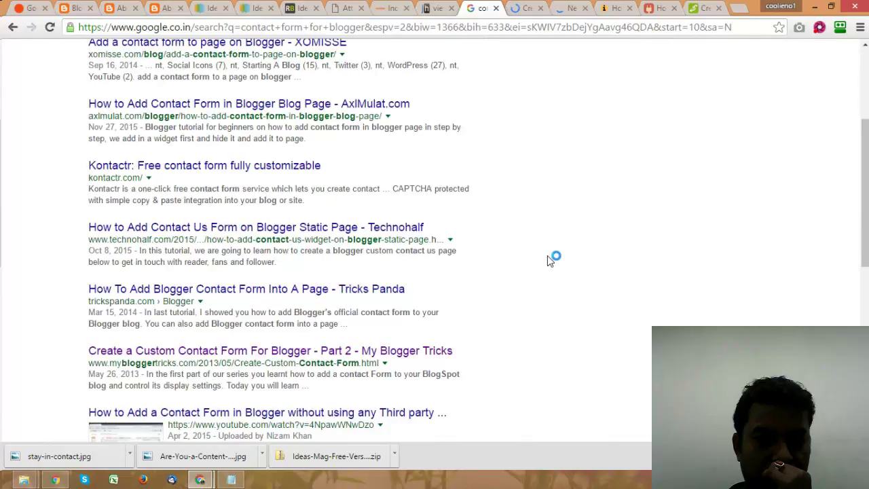
scroll(547, 255, "down", 3)
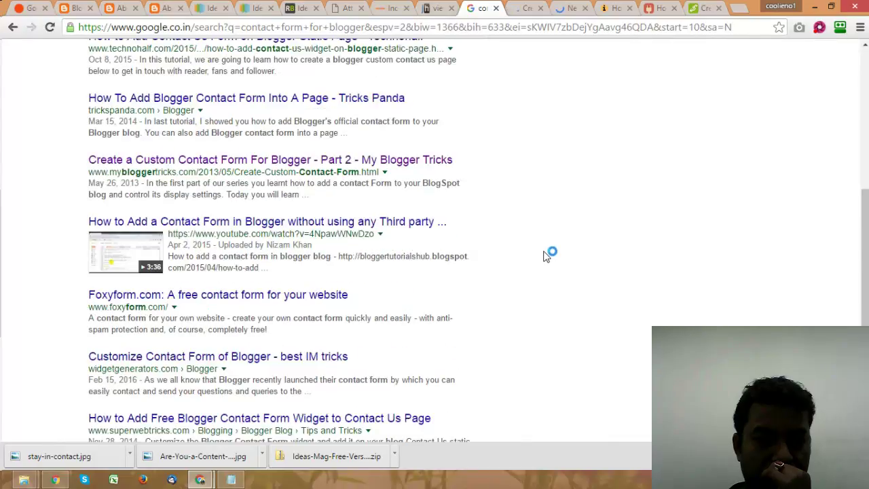
scroll(547, 256, "up", 6)
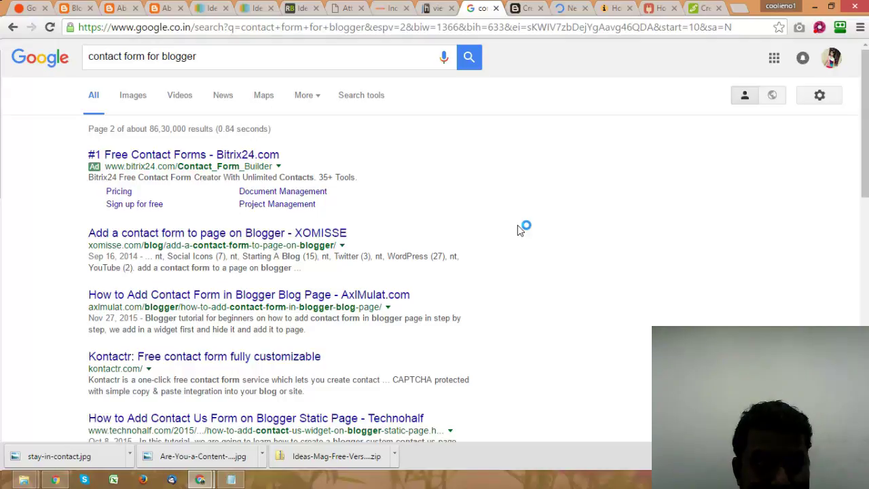
key("ctrl+Tab")
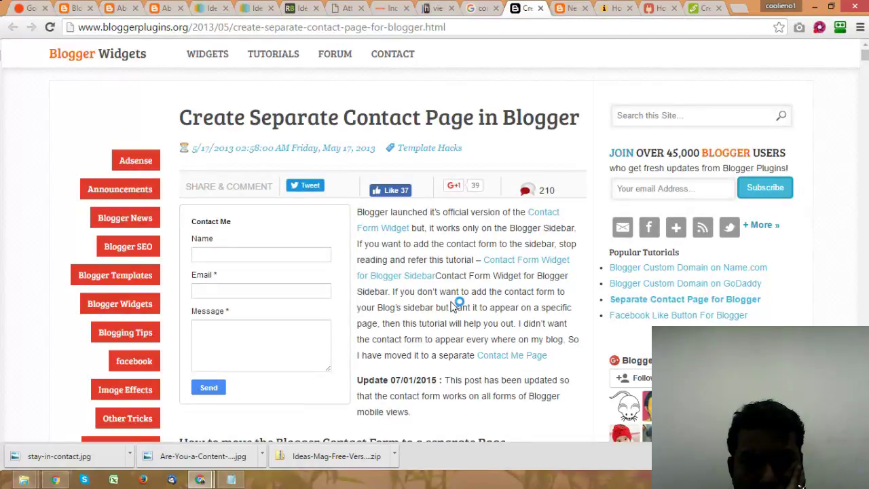
Step: Read through the Blogger Widgets tutorial on creating a separate contact page
scroll(454, 306, "down", 1)
scroll(454, 306, "down", 3)
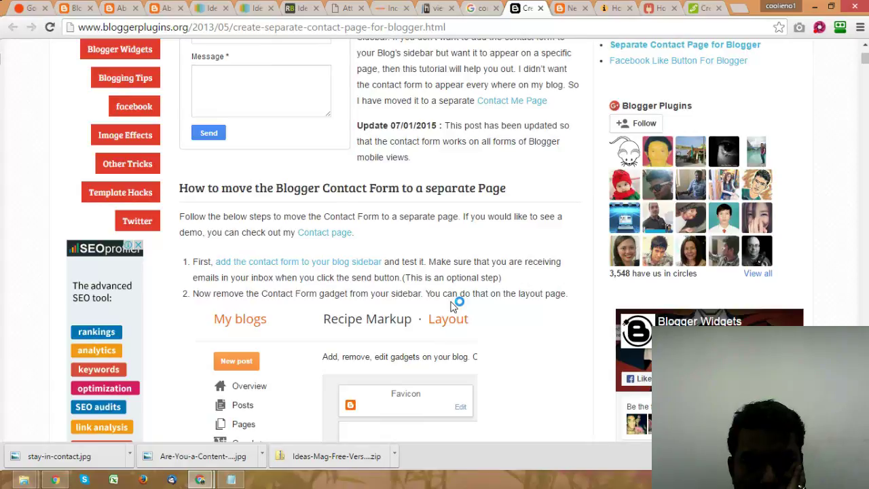
scroll(431, 307, "down", 2)
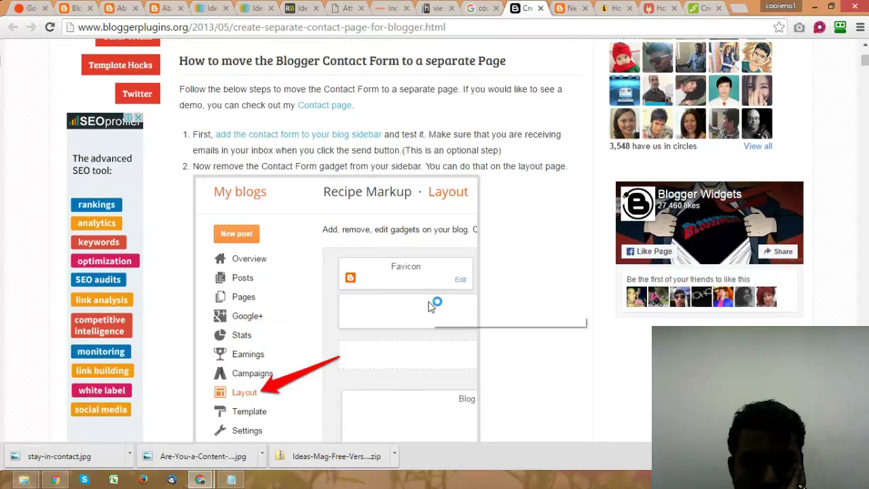
scroll(430, 307, "down", 5)
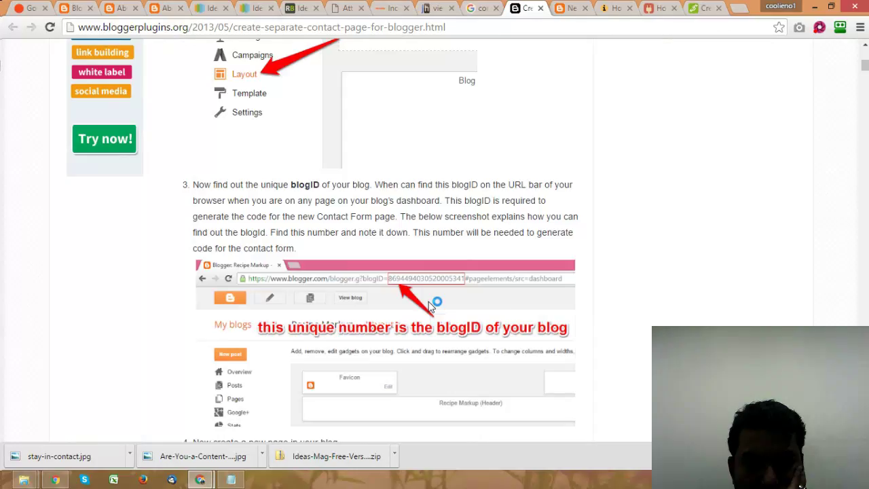
scroll(429, 307, "down", 4)
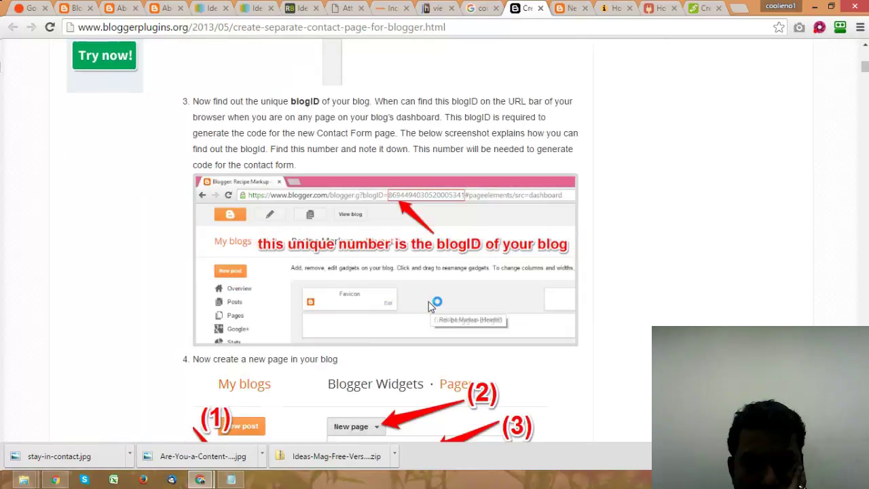
scroll(429, 307, "down", 4)
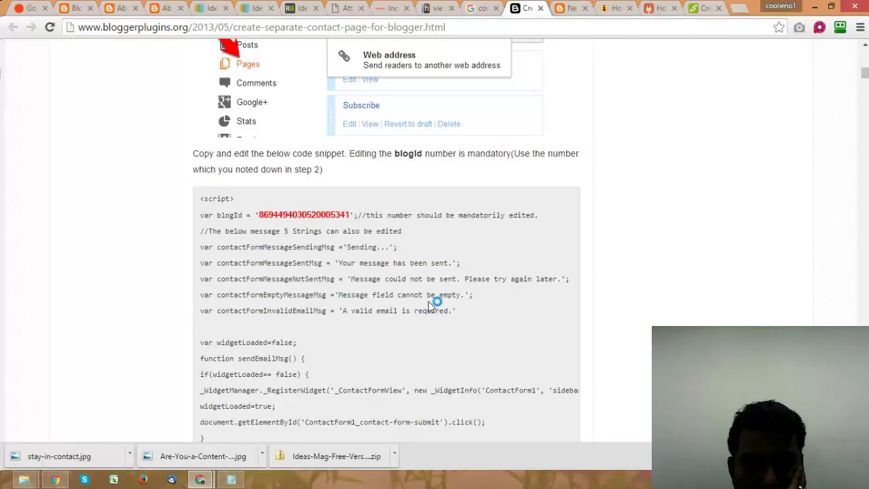
scroll(429, 306, "down", 7)
scroll(429, 302, "down", 15)
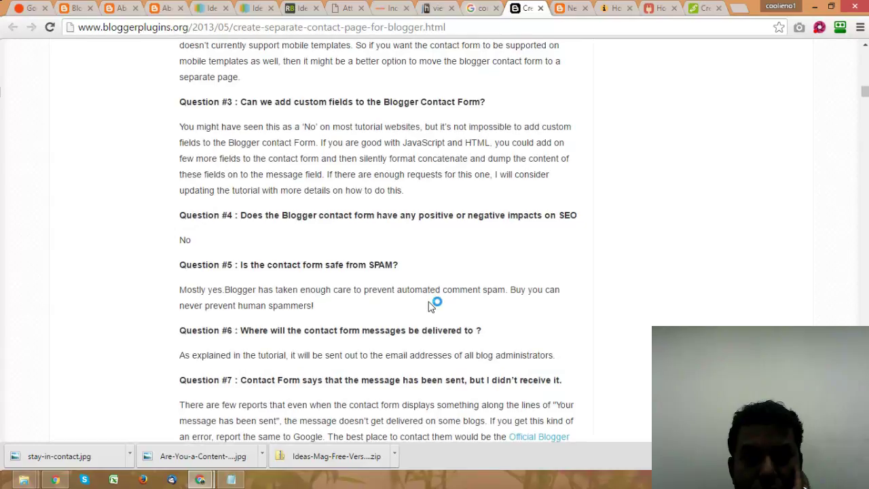
scroll(432, 305, "up", 5)
Step: Skim Helplogger's New Blogger Widget contact form guide, then return to the About Me page
key("ctrl+Tab")
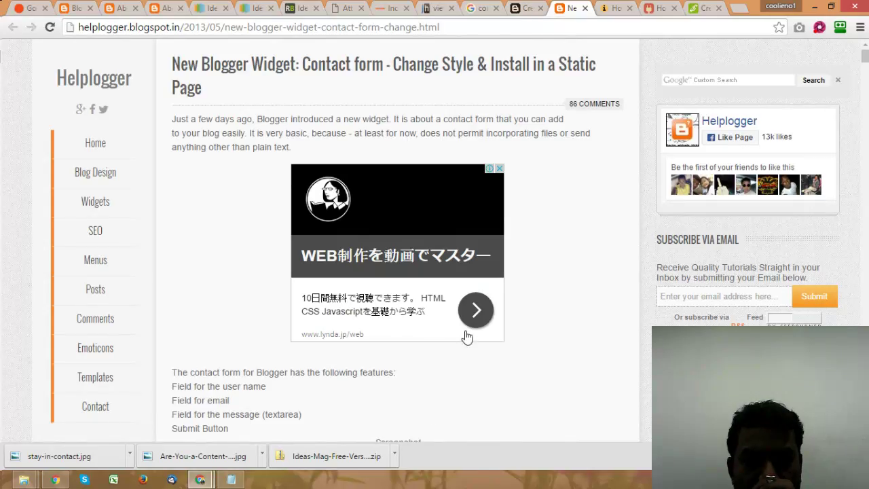
scroll(478, 322, "down", 5)
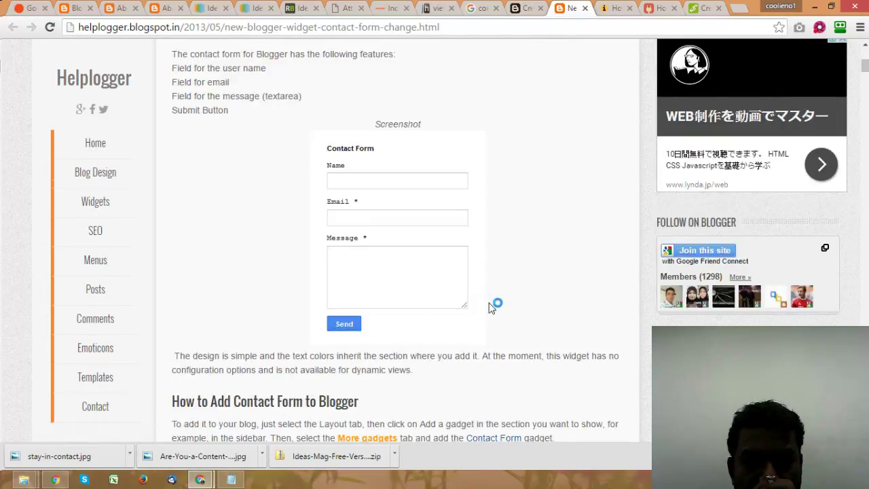
scroll(492, 307, "down", 3)
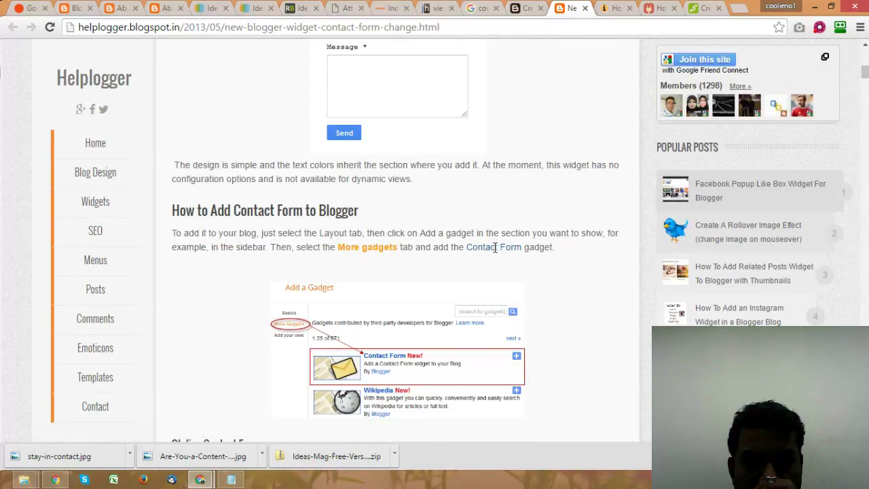
left_click(157, 8)
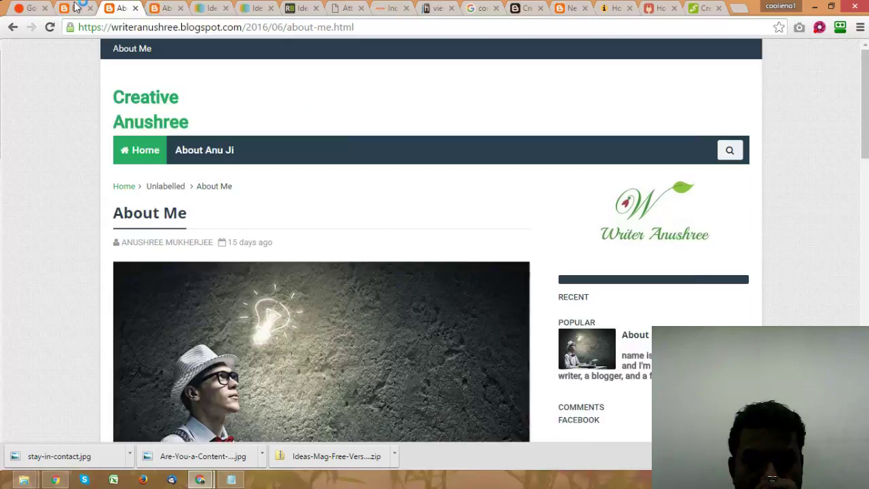
Step: From the Contact Me post editor, open the Blogger dashboard in a new tab and expand the blog's sections
left_click(77, 8)
left_click(120, 7)
left_click(88, 7)
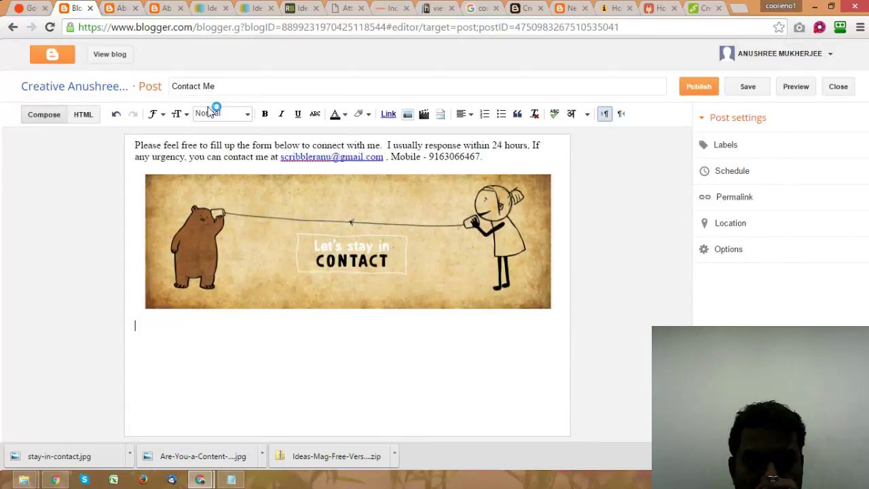
right_click(54, 61)
left_click(110, 69)
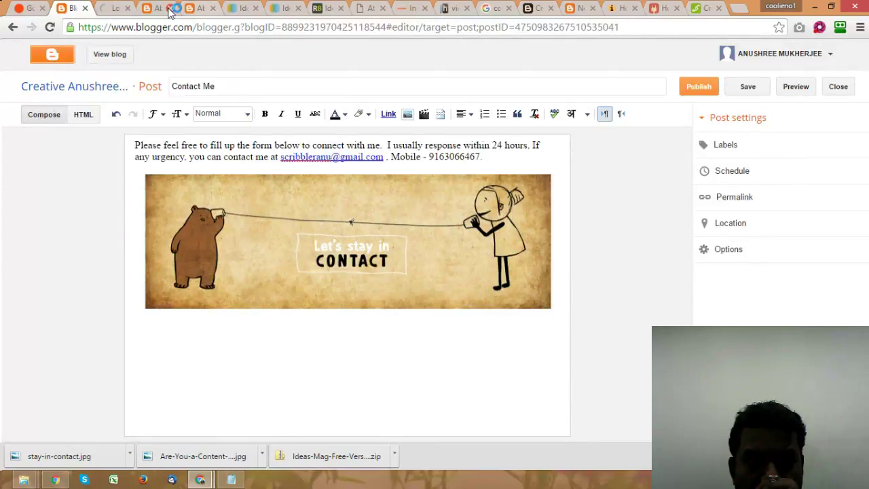
left_click(115, 8)
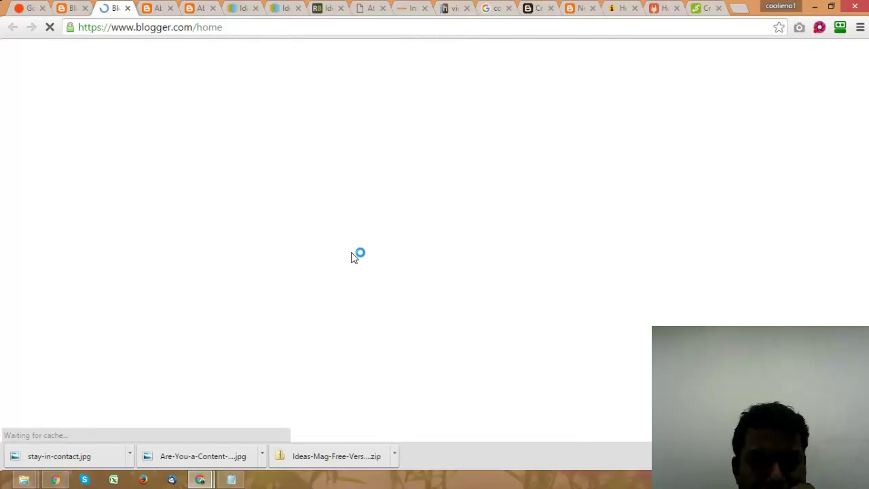
left_click(544, 233)
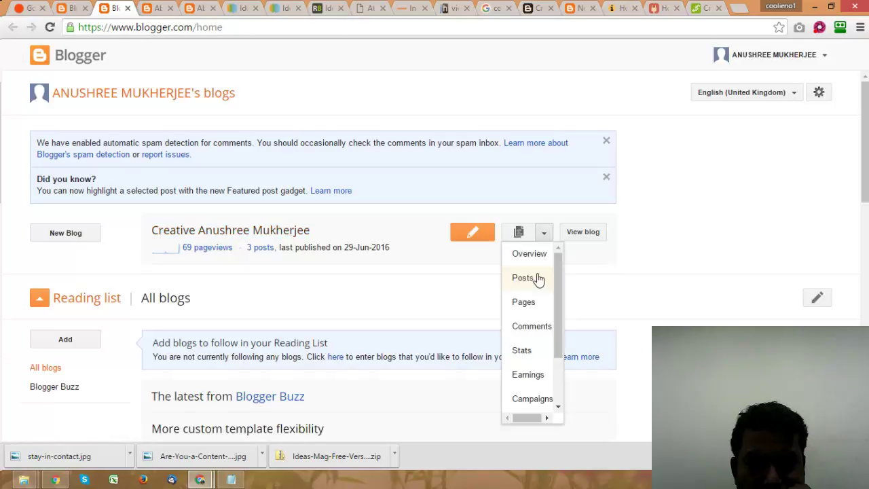
scroll(543, 375, "down", 1)
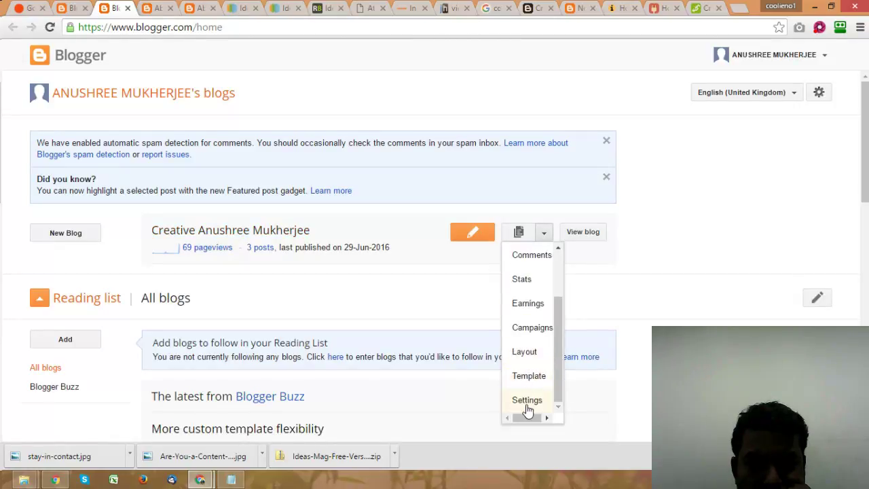
Step: In Layout, start adding a gadget to the Sidebar Right B section
left_click(524, 352)
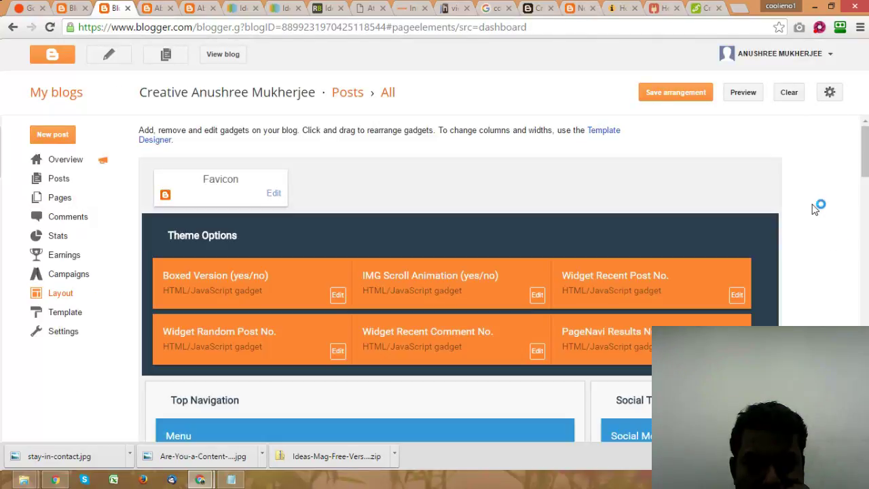
scroll(813, 212, "down", 5)
scroll(813, 212, "down", 5)
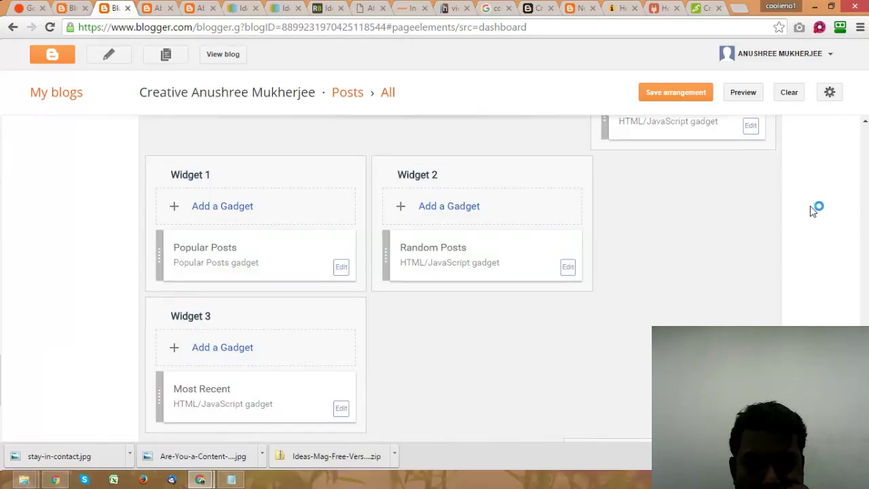
scroll(813, 212, "down", 5)
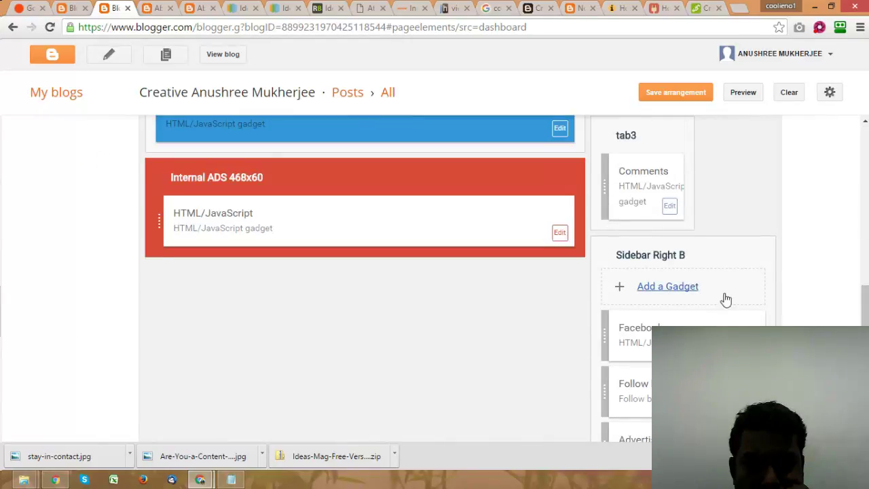
left_click(668, 287)
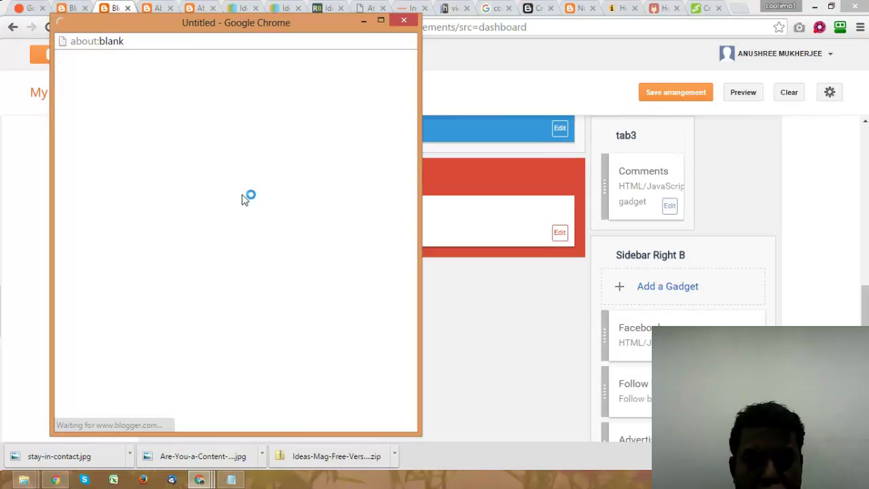
Step: Find Contact Form under More Gadgets and save it with its default title 'Contact Form'
scroll(322, 286, "down", 1)
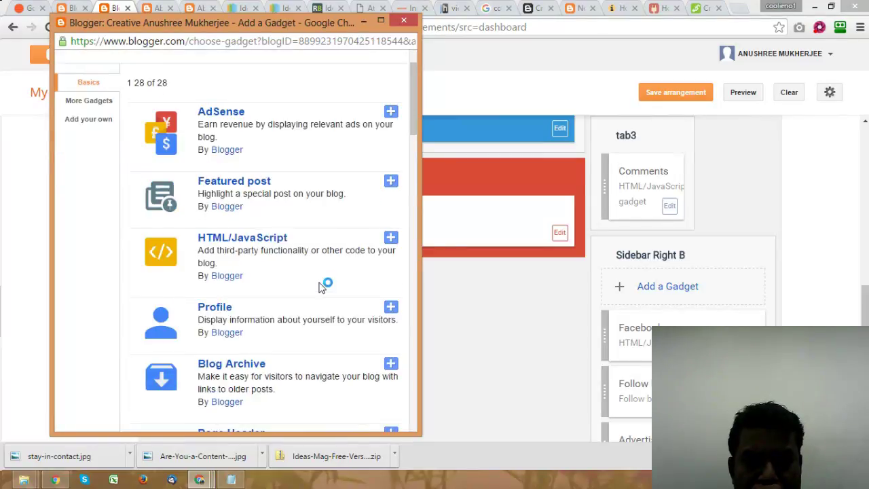
scroll(322, 287, "down", 3)
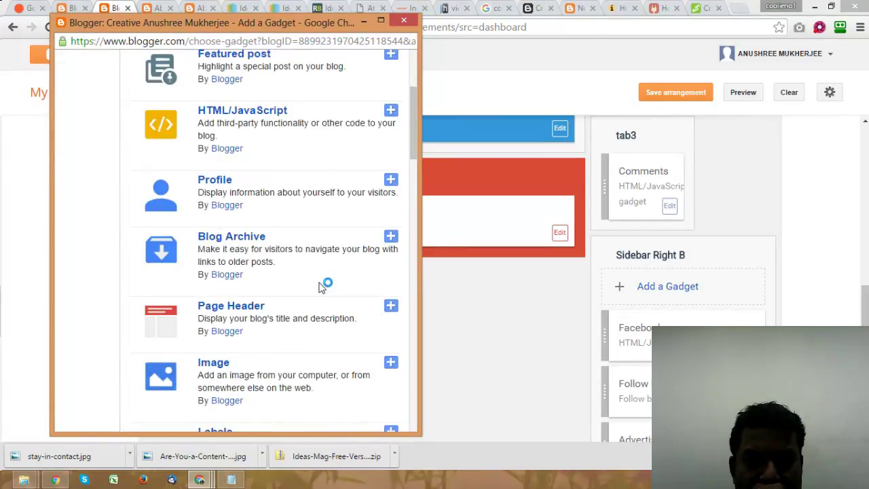
scroll(322, 286, "down", 1)
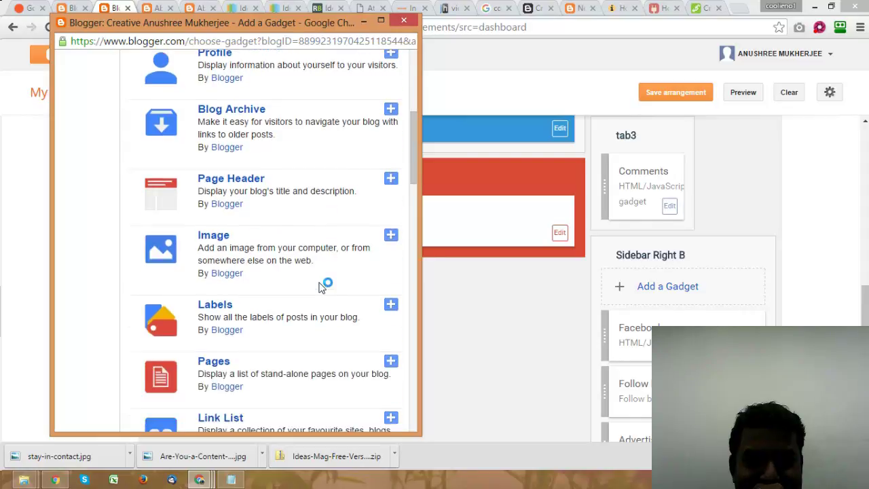
scroll(322, 286, "down", 2)
scroll(322, 287, "down", 1)
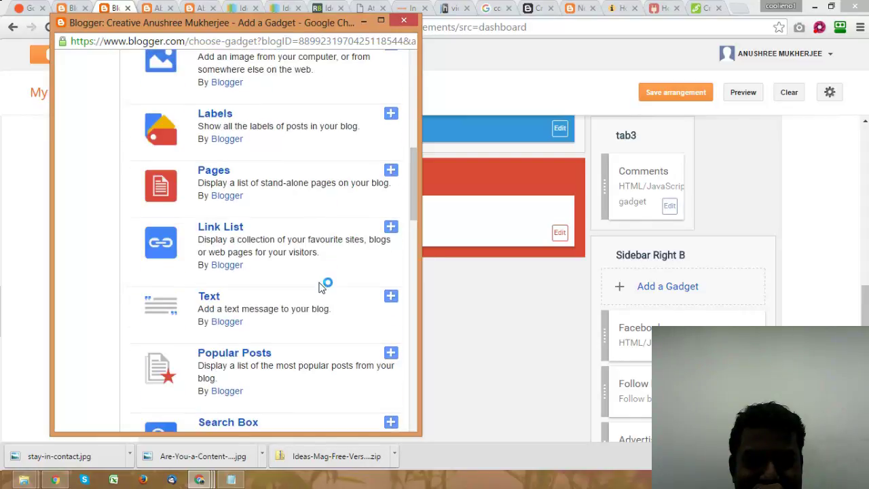
scroll(322, 287, "down", 2)
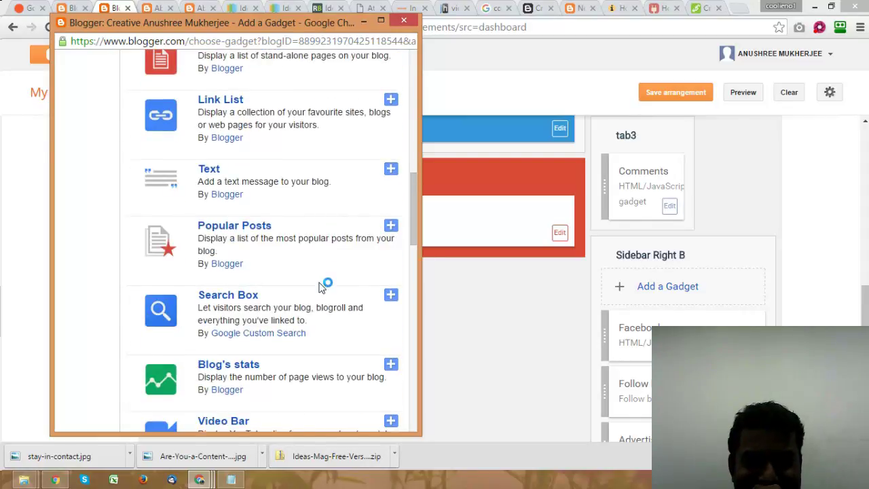
scroll(322, 287, "down", 2)
scroll(318, 285, "down", 2)
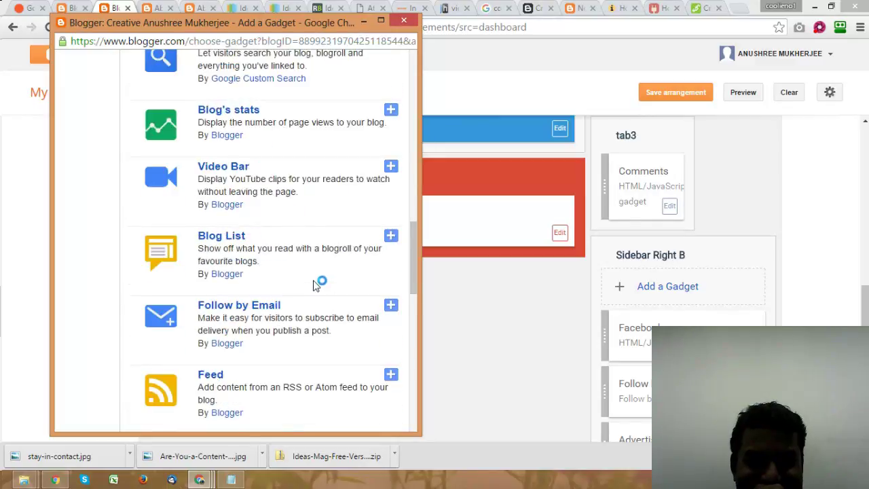
scroll(316, 284, "down", 1)
scroll(316, 285, "down", 5)
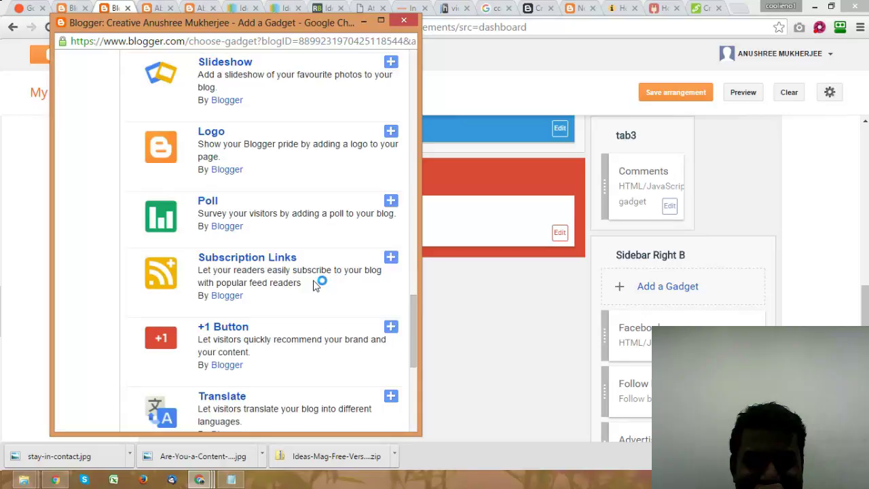
scroll(315, 283, "down", 5)
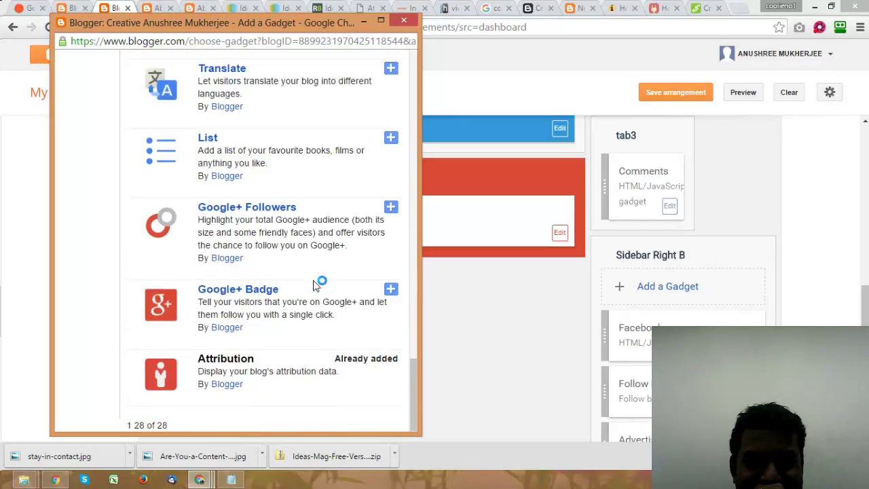
scroll(315, 284, "up", 7)
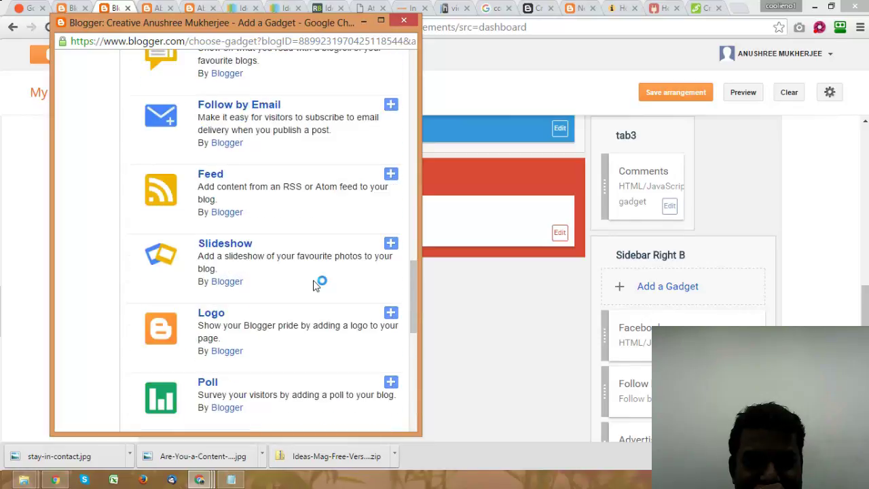
scroll(316, 285, "up", 3)
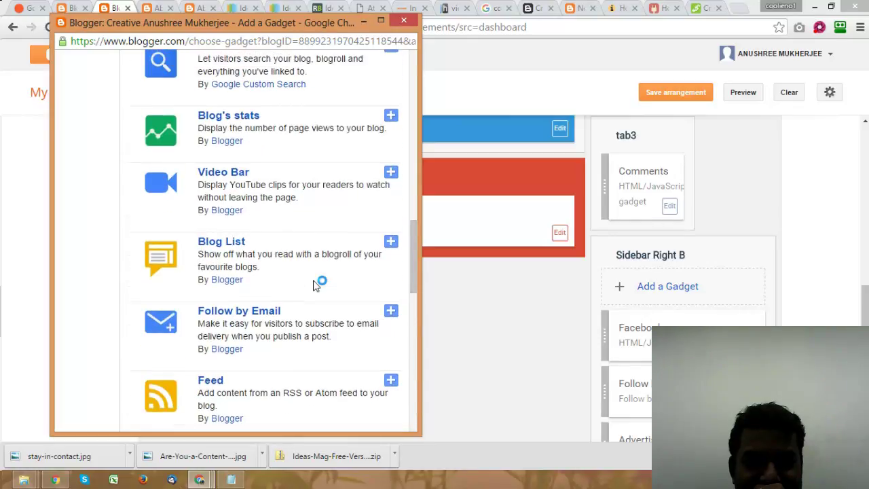
scroll(314, 284, "up", 7)
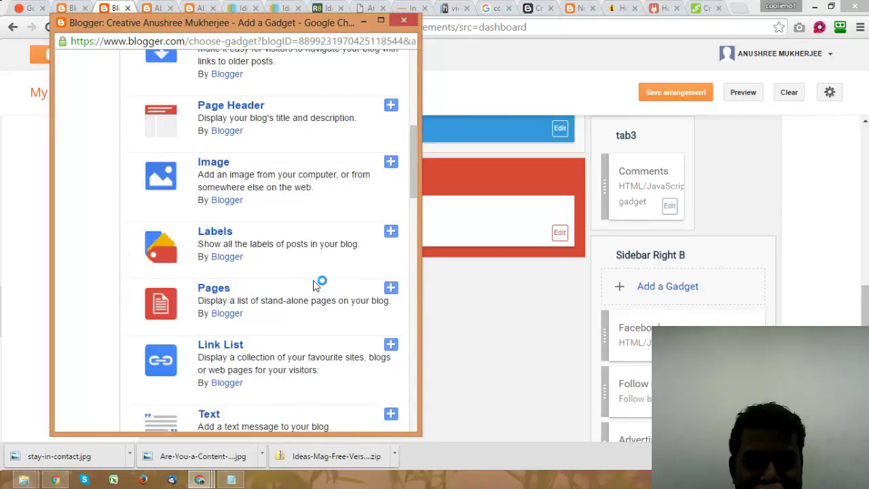
scroll(315, 284, "up", 4)
scroll(314, 284, "up", 5)
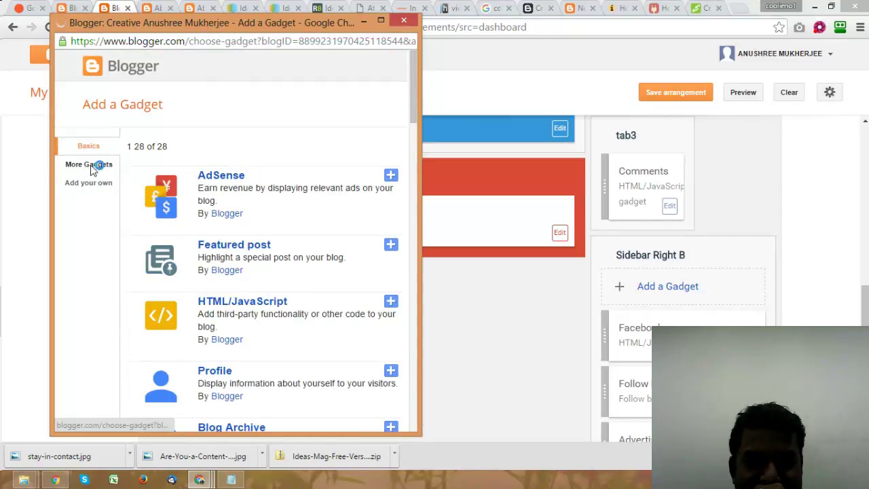
left_click(90, 167)
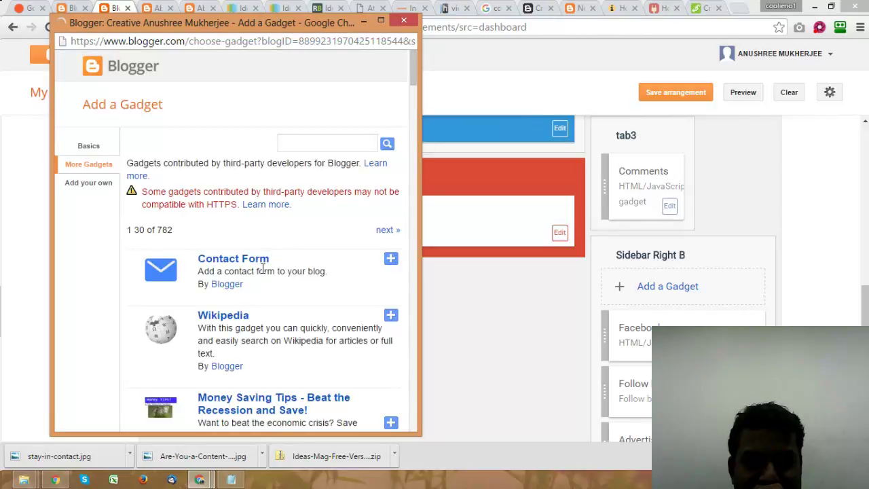
left_click(391, 259)
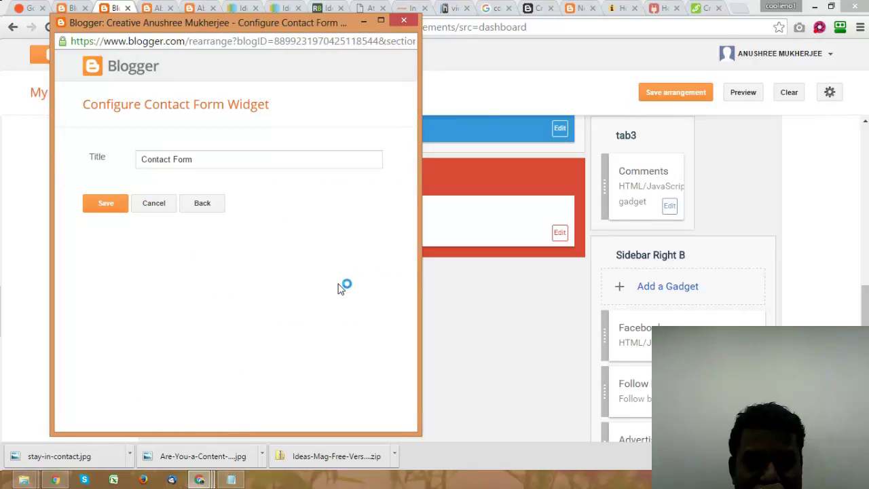
left_click(107, 205)
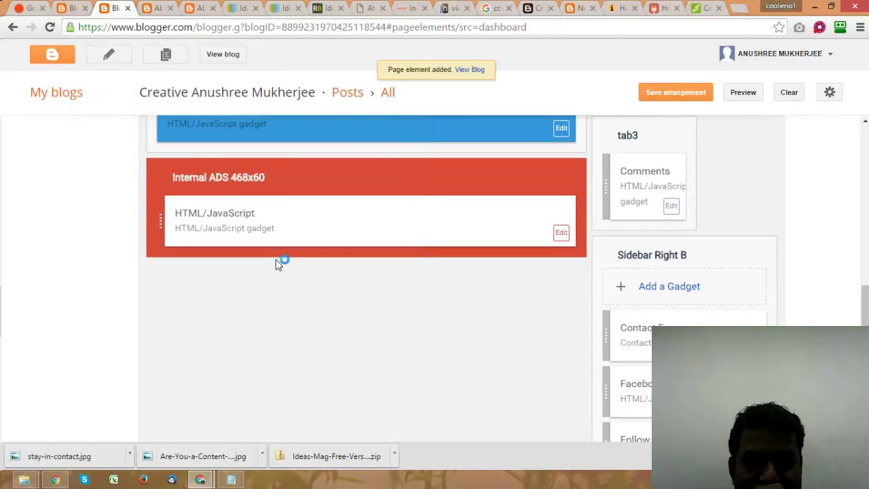
Step: Save the layout arrangement and check the sidebar Contact Form (Name, Email, Message, Send) on the live blog
left_click(655, 96)
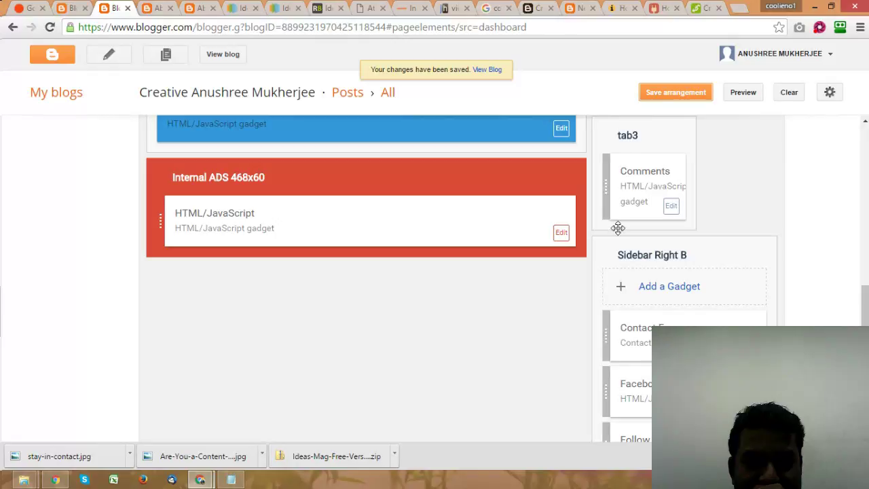
left_click(750, 345)
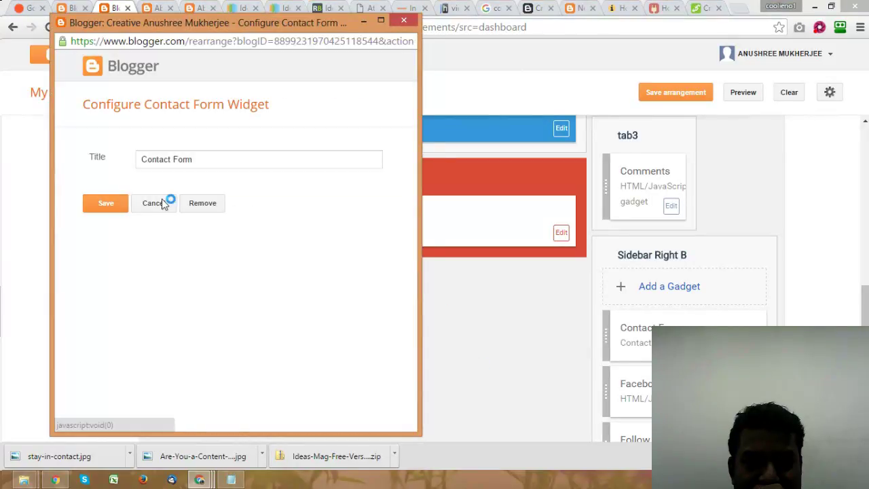
left_click(153, 203)
key("ctrl+Tab")
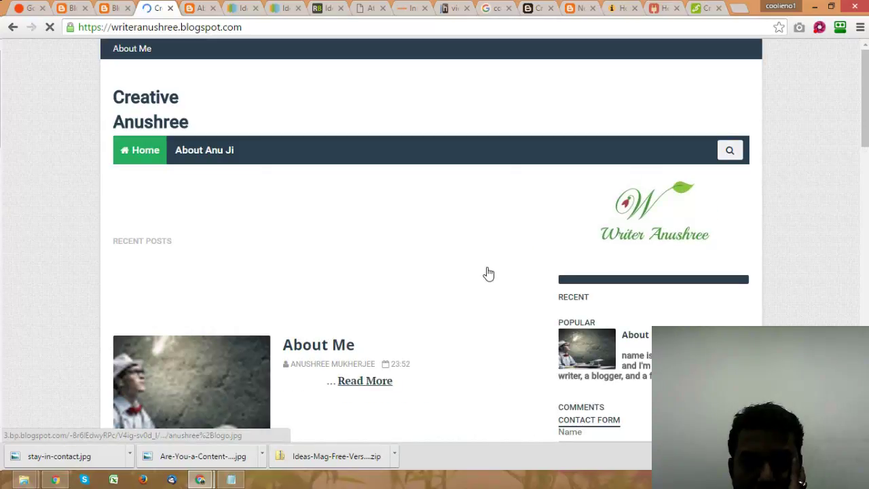
scroll(488, 273, "down", 5)
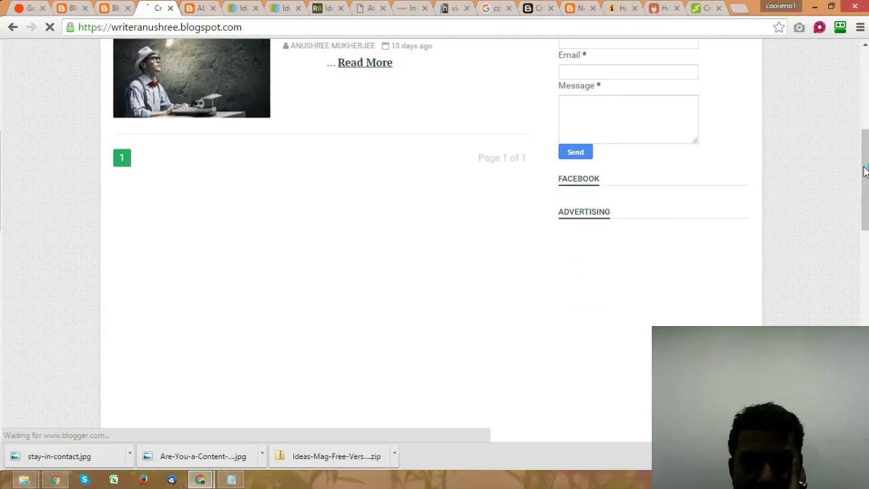
left_click_drag(865, 171, 865, 130)
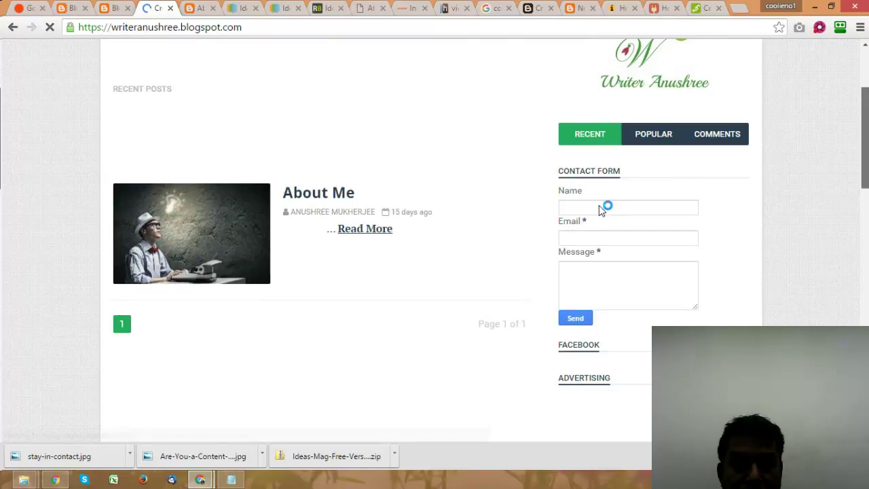
Step: Revisit the bloggerplugins contact-form tutorial, then close it
left_click(537, 7)
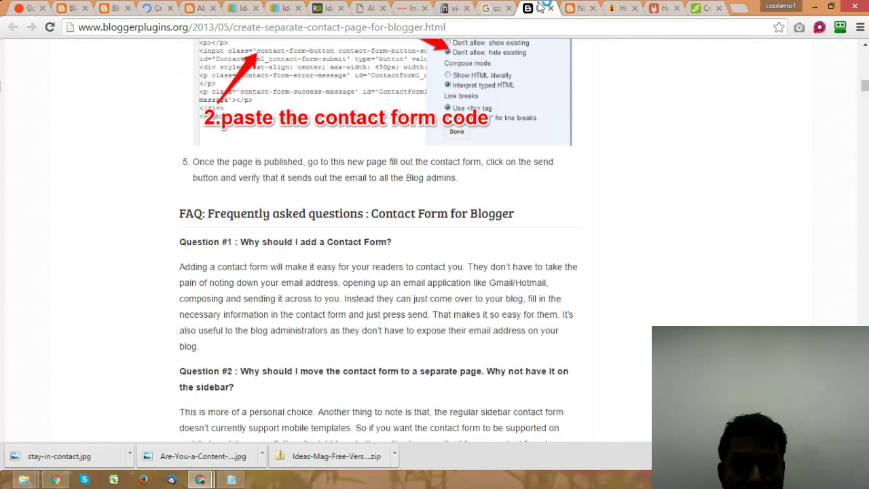
scroll(515, 265, "down", 15)
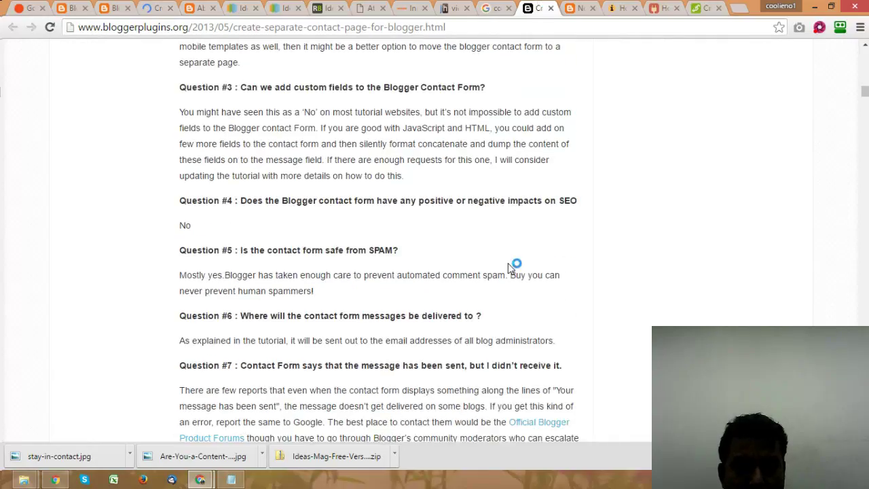
scroll(511, 265, "up", 12)
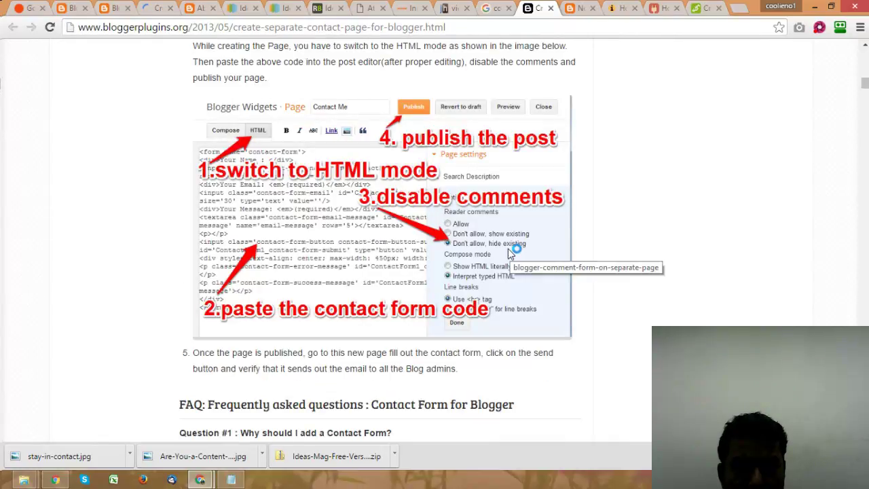
scroll(511, 254, "up", 1)
scroll(511, 253, "up", 10)
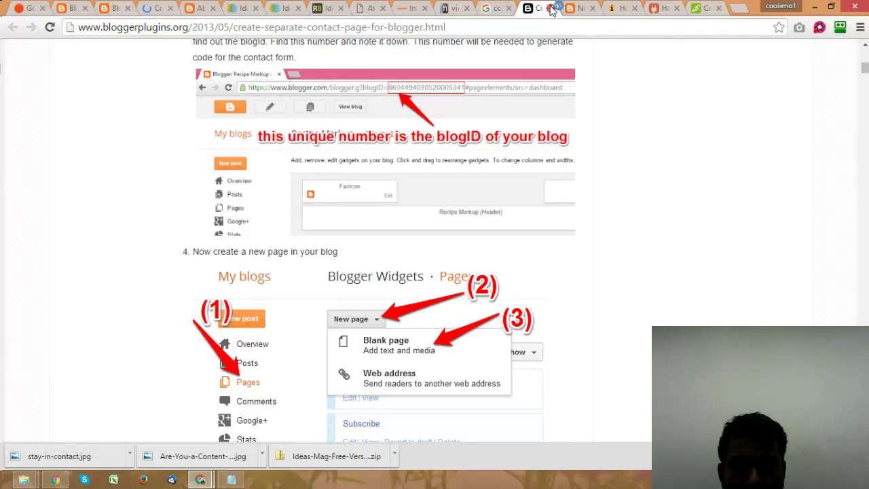
left_click(552, 8)
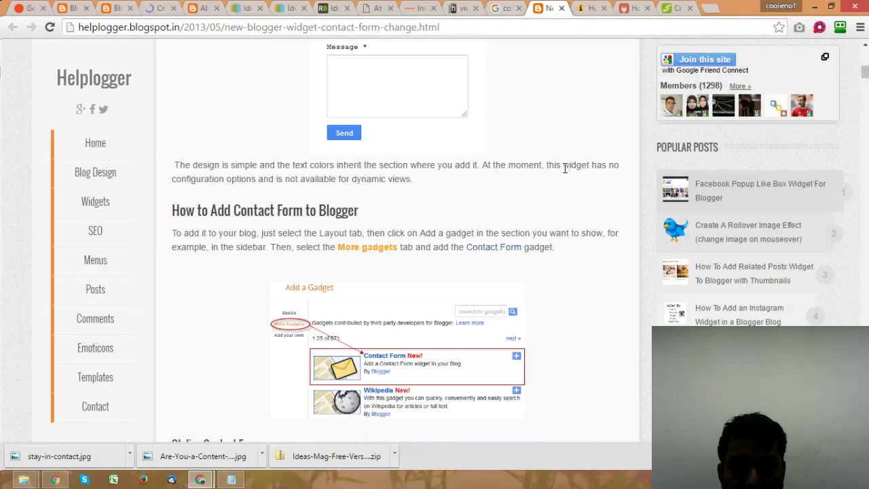
Step: Read through the icanbuildablog contact-form code tutorial
scroll(564, 168, "down", 5)
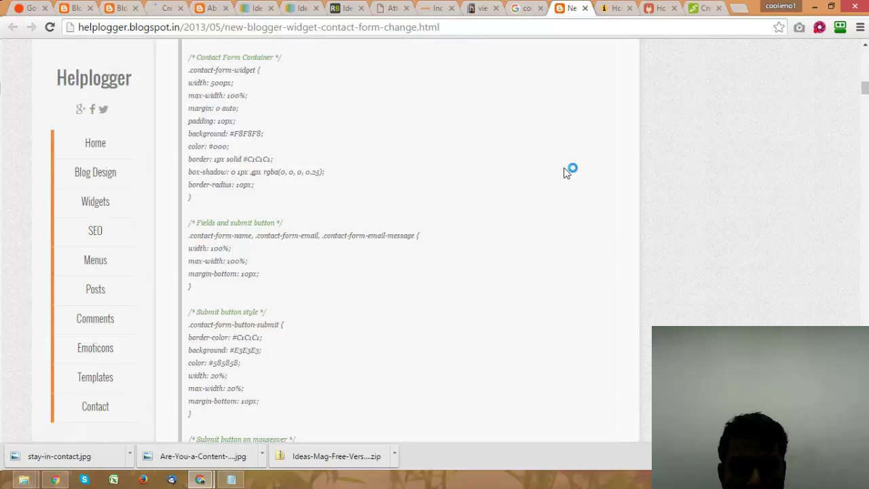
scroll(566, 172, "up", 1)
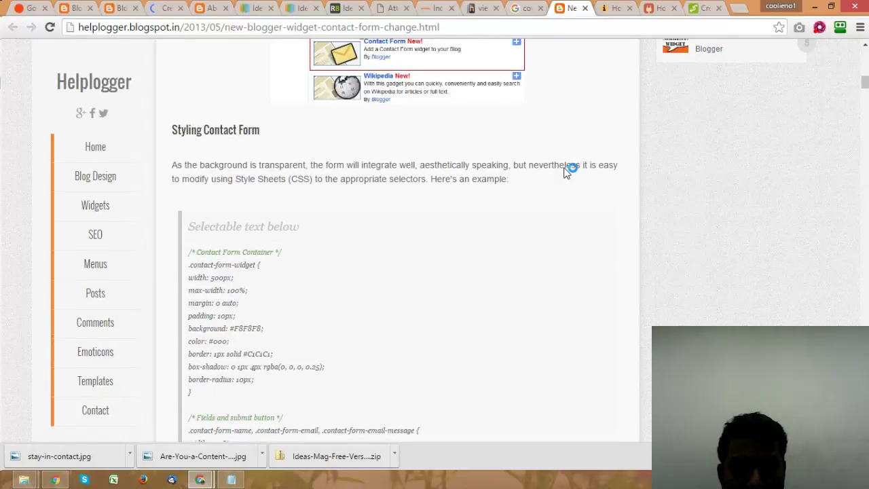
scroll(565, 173, "up", 2)
scroll(564, 173, "down", 10)
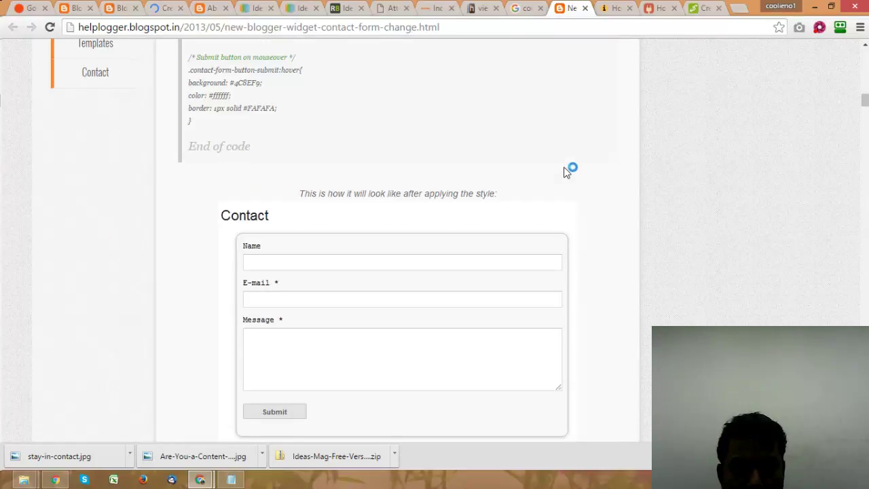
scroll(566, 171, "down", 4)
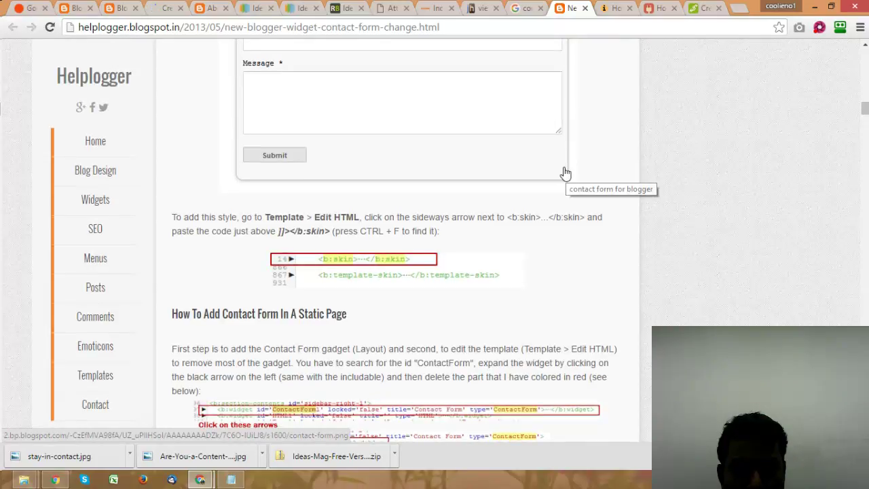
scroll(565, 173, "down", 10)
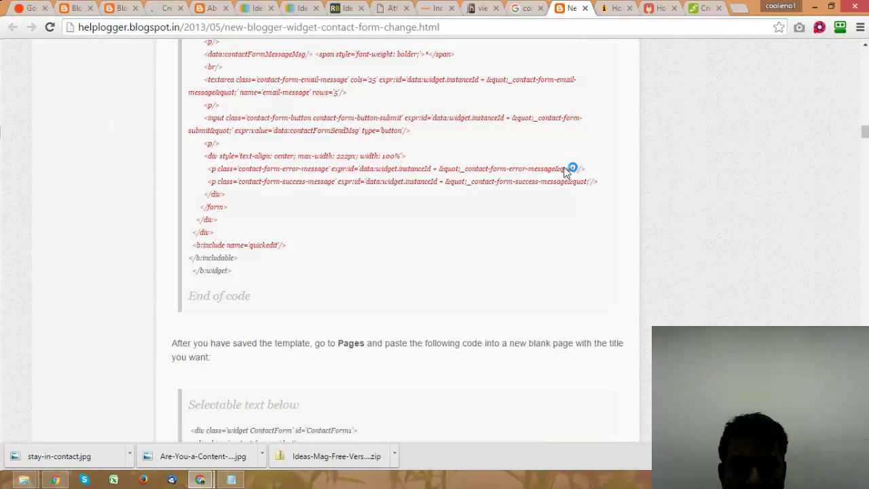
key("ctrl+Tab")
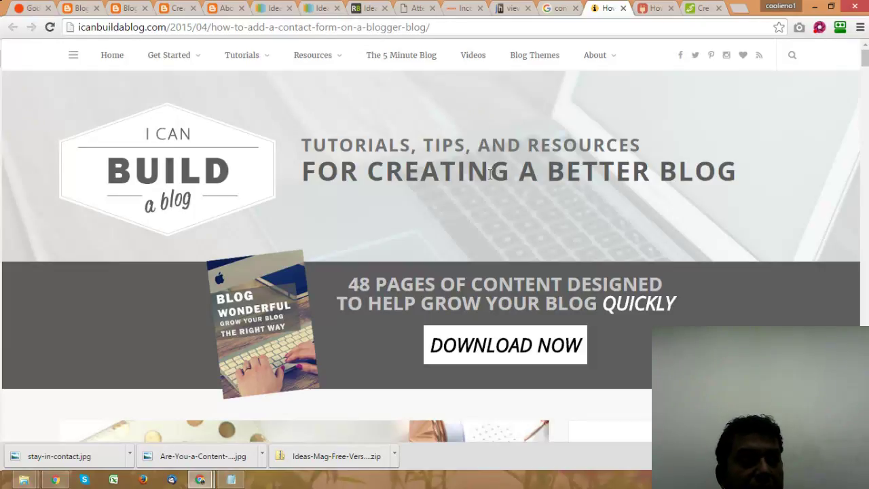
scroll(458, 260, "down", 6)
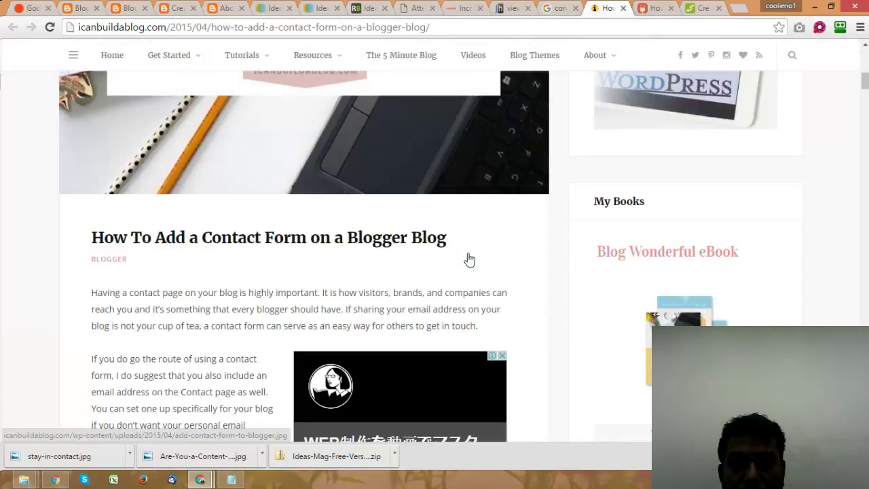
scroll(469, 260, "down", 5)
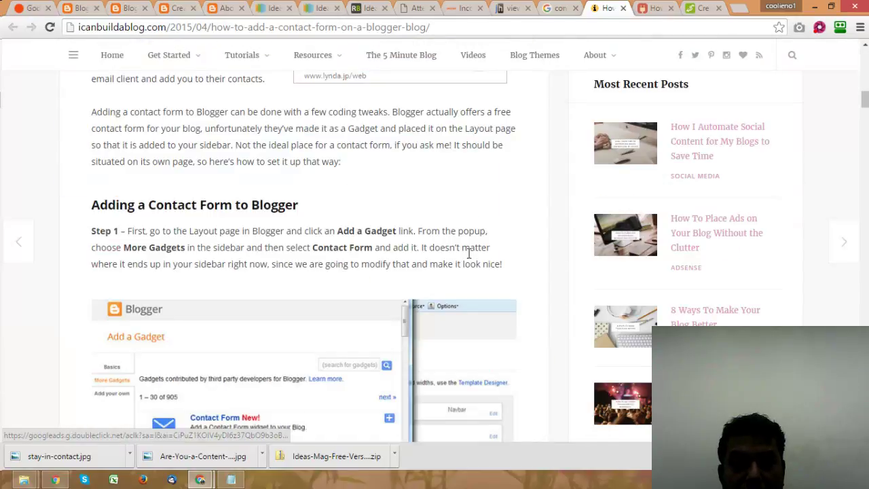
scroll(469, 254, "down", 3)
scroll(469, 256, "down", 7)
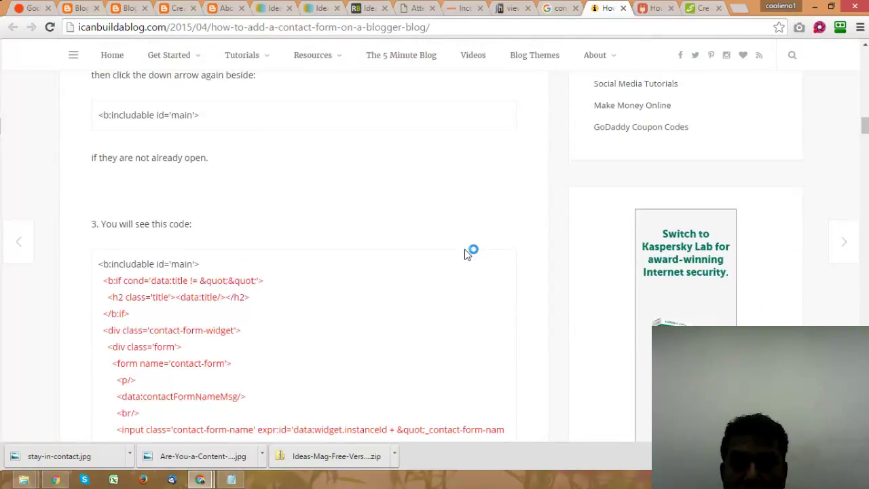
scroll(467, 252, "down", 4)
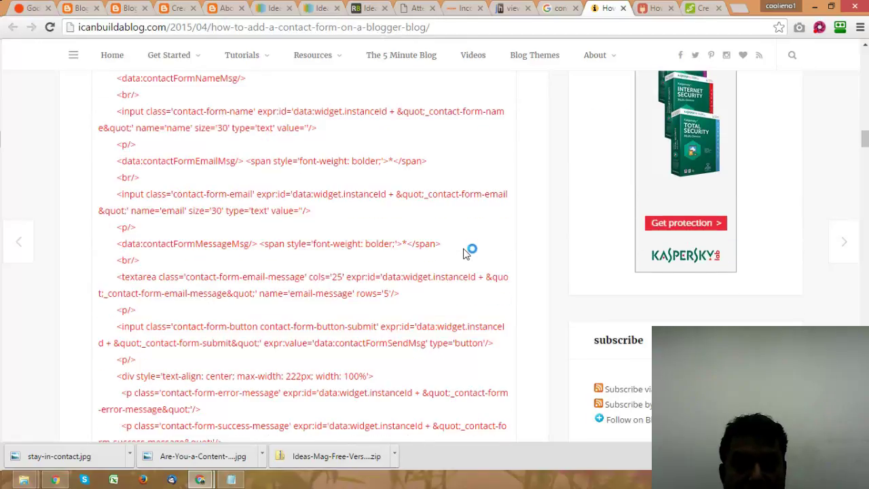
scroll(467, 253, "down", 4)
Step: On the blog's home page, click into the sidebar Contact Form's Name field
left_click(204, 8)
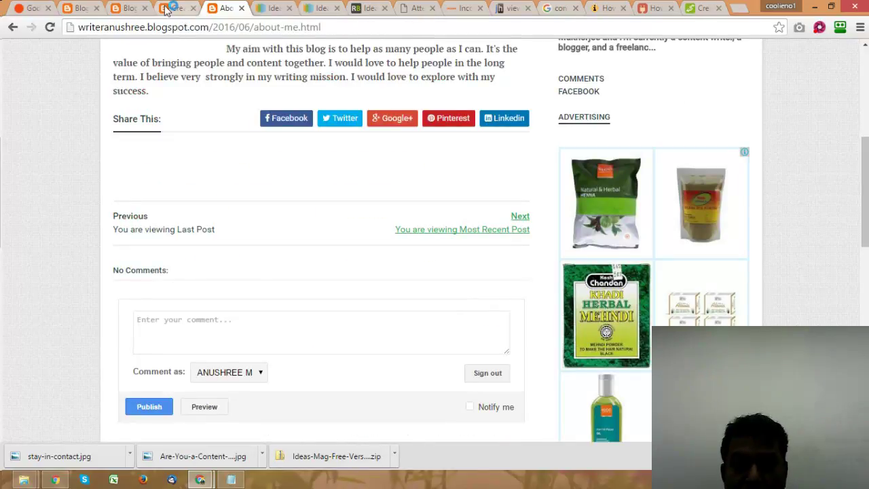
left_click(172, 8)
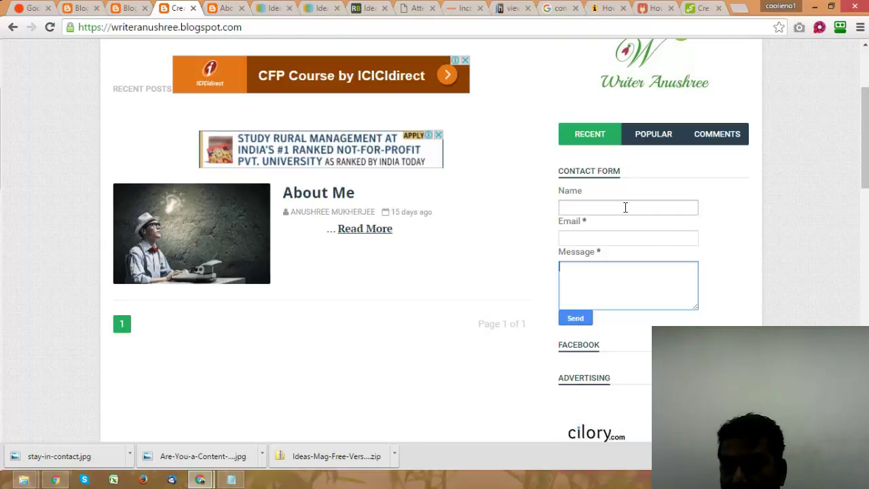
left_click(625, 207)
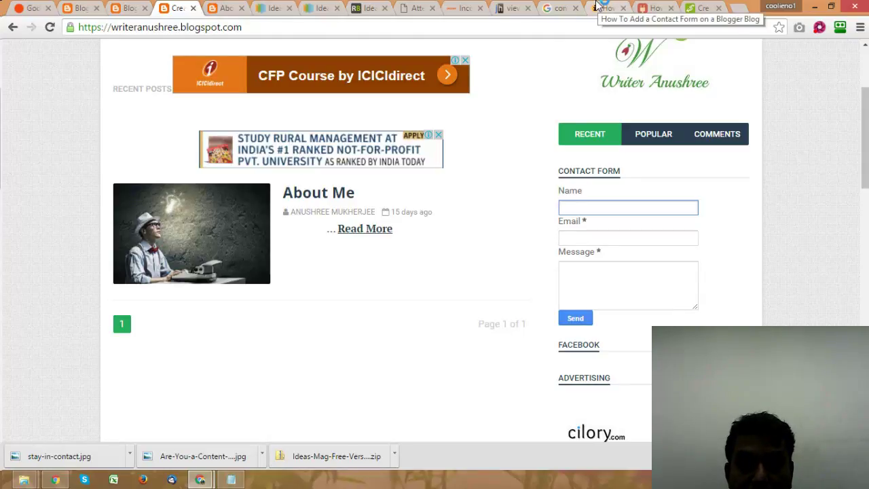
Step: Return to the Contact Me post editor and publish the post
scroll(483, 315, "up", 3)
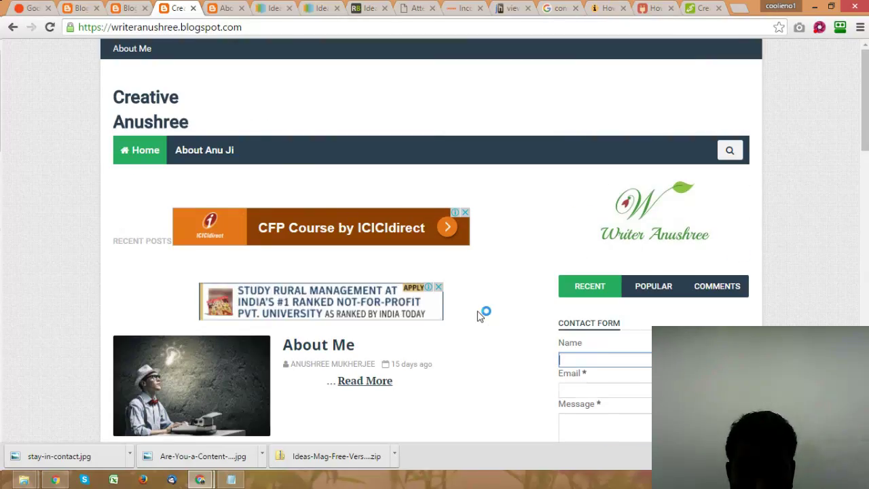
left_click(127, 6)
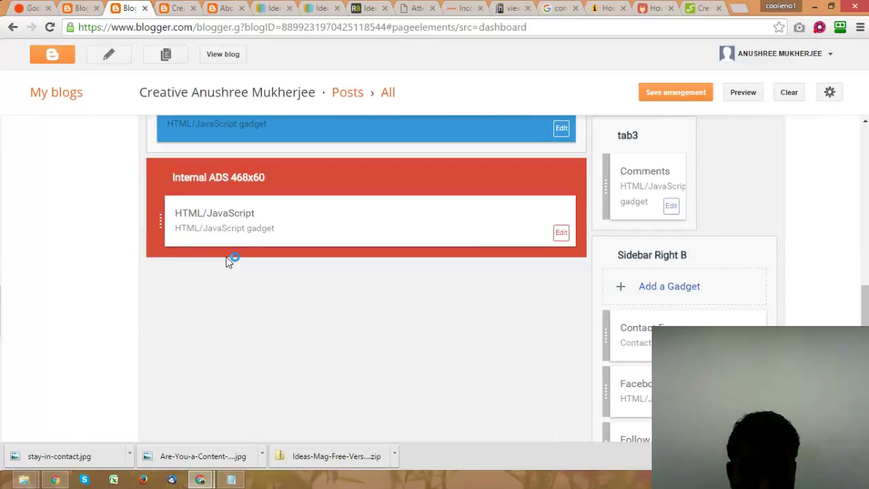
left_click(182, 6)
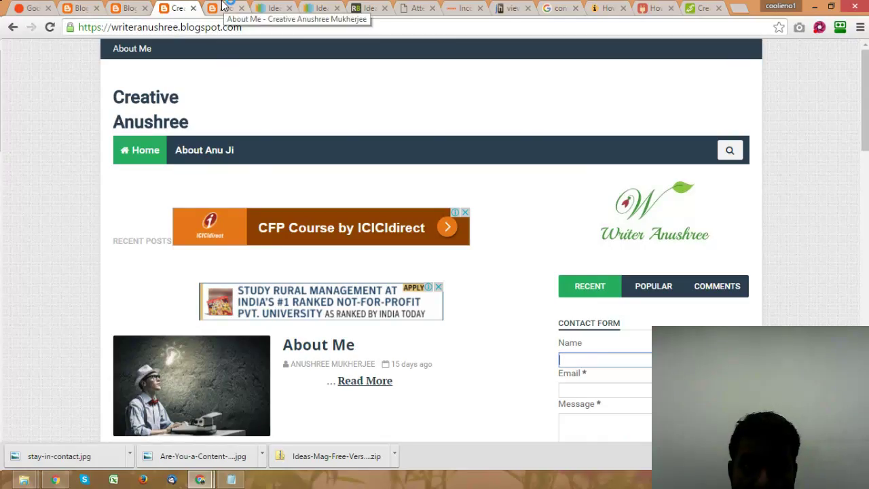
left_click(227, 7)
left_click(95, 7)
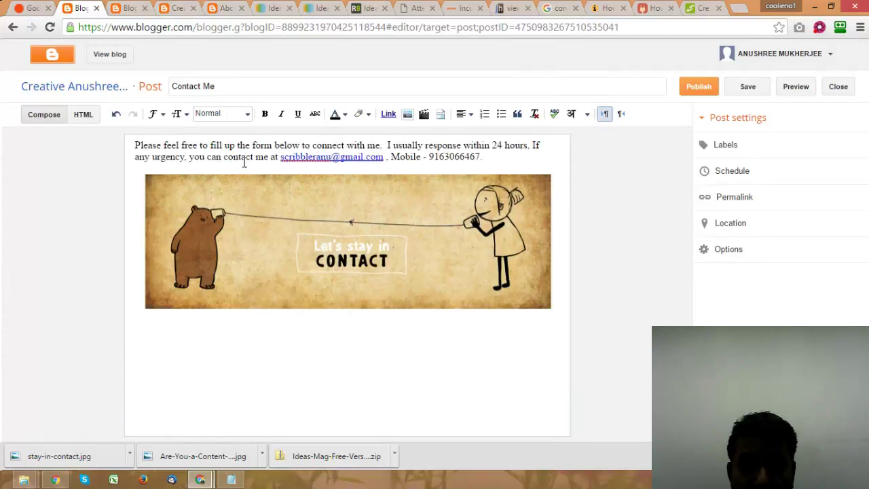
left_click(699, 86)
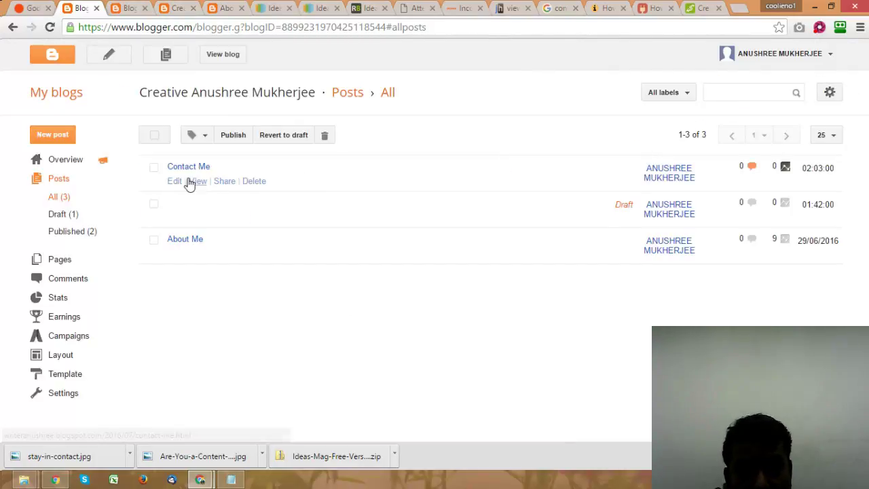
Step: View the published Contact Me post and select its web address, then bring up the blog Layout page
left_click(197, 188)
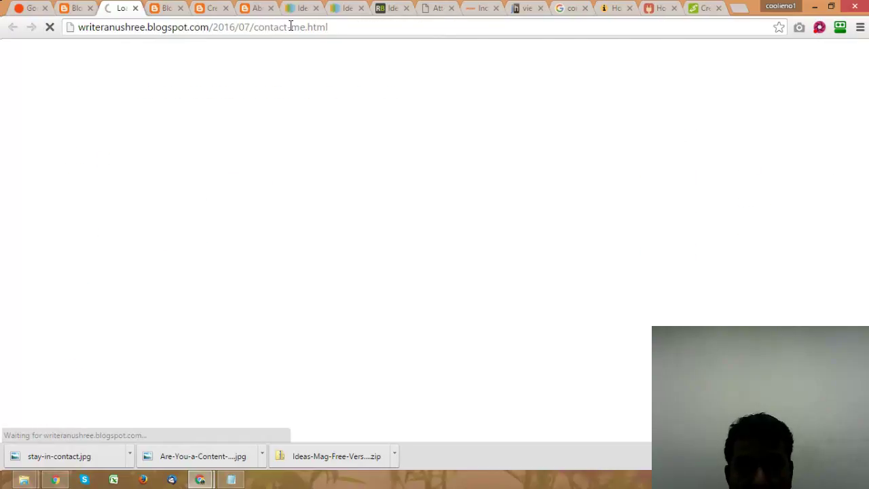
left_click(291, 27)
left_click(71, 12)
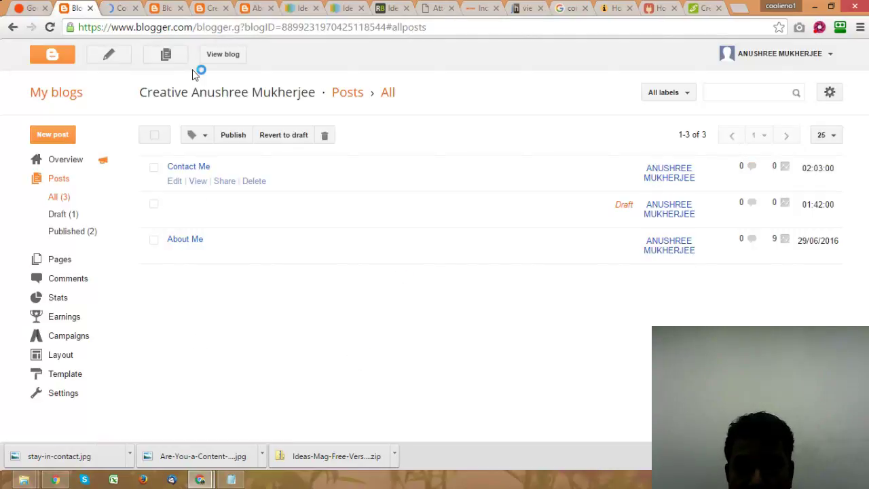
left_click(167, 8)
left_click_drag(865, 305, 864, 211)
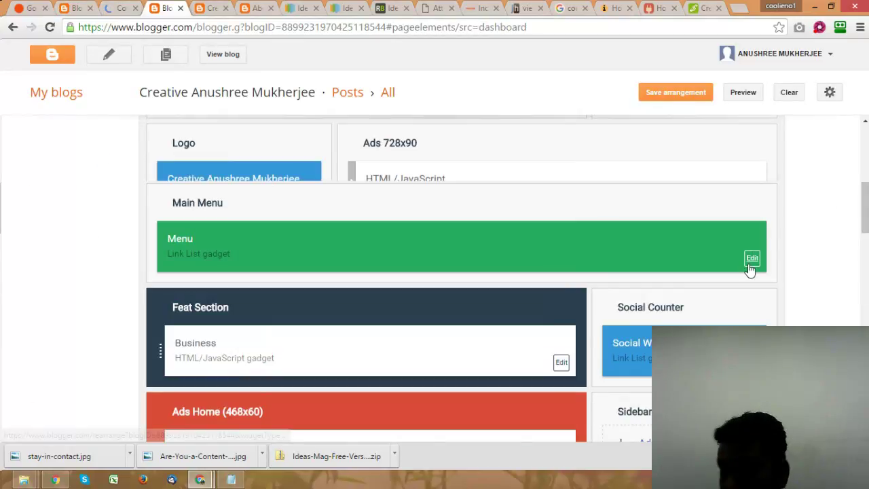
Step: Add a 'Contact With Me' link to the Main Menu, using the copied Contact Me post address
left_click(752, 259)
left_click(227, 246)
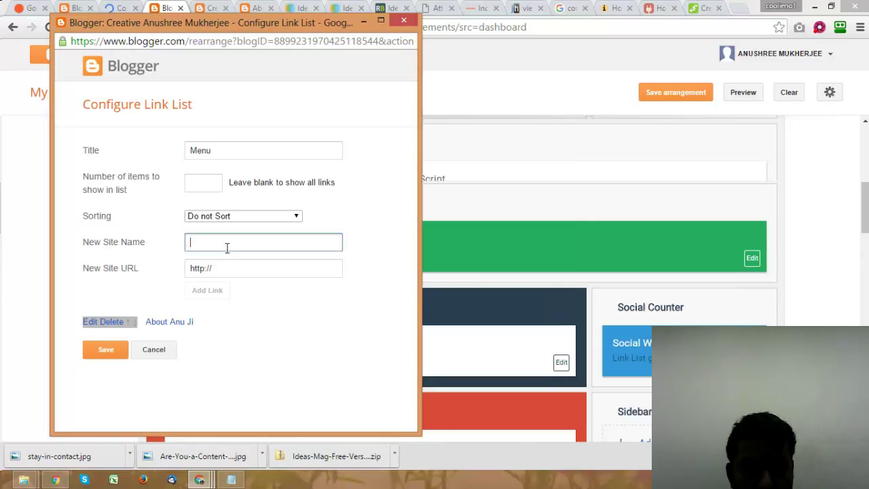
type("Co")
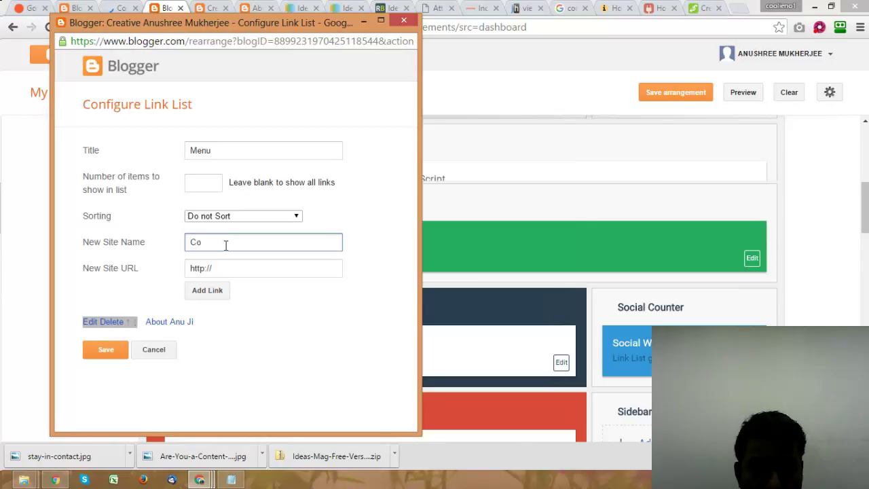
type("ntact With me")
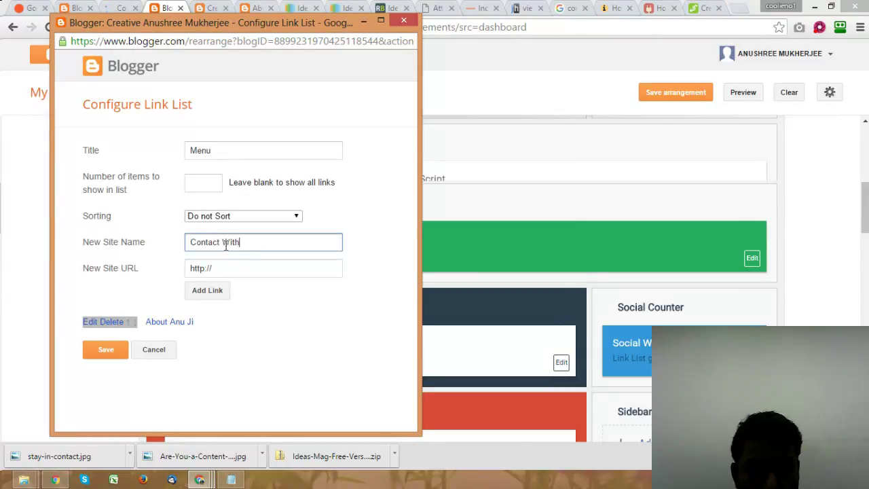
key("BackSpace")
key("BackSpace")
type("Me")
key("Tab")
key("ctrl+v")
left_click(205, 290)
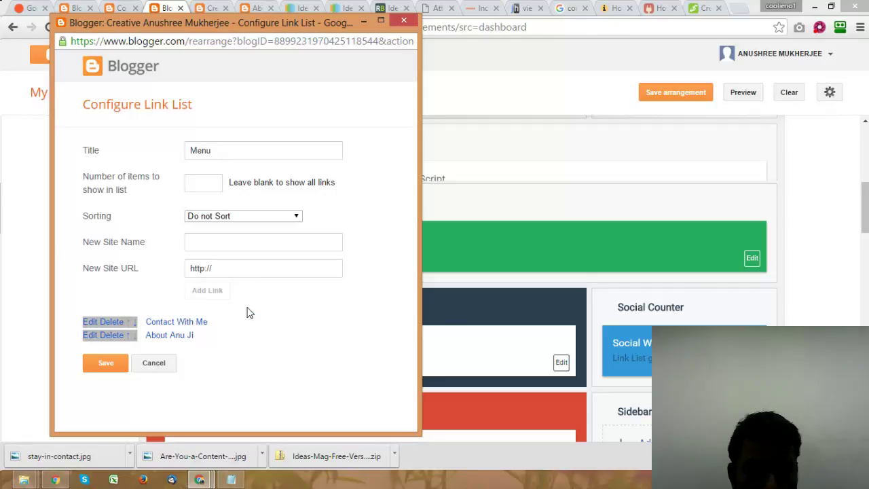
Step: Sort the menu links alphabetically, save the link list and save the layout arrangement
left_click(271, 214)
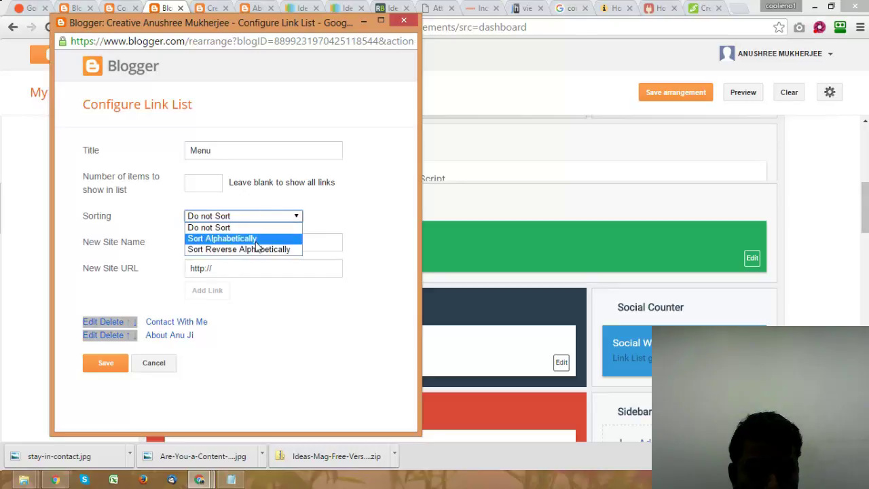
left_click(256, 239)
left_click(106, 363)
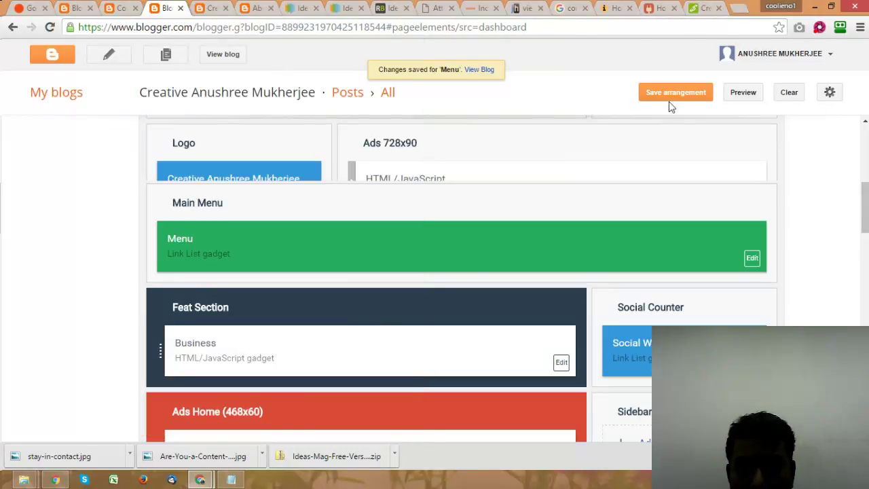
left_click(665, 95)
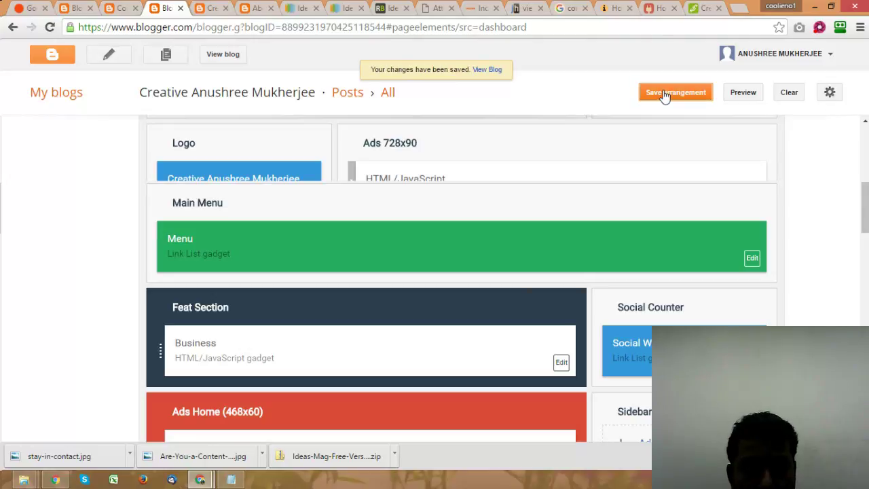
Step: Follow the new Contact With Me menu link on the live blog and look over the Contact Me post, then return to the POWr tutorial
left_click(216, 8)
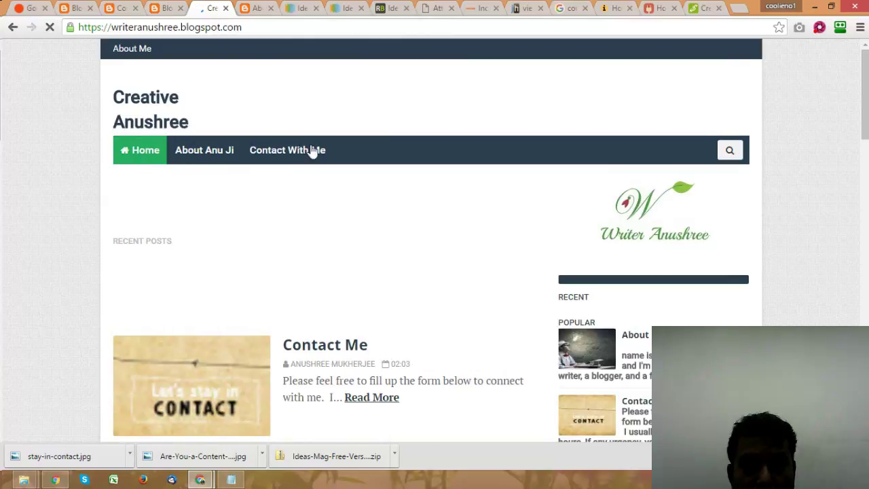
left_click(309, 152)
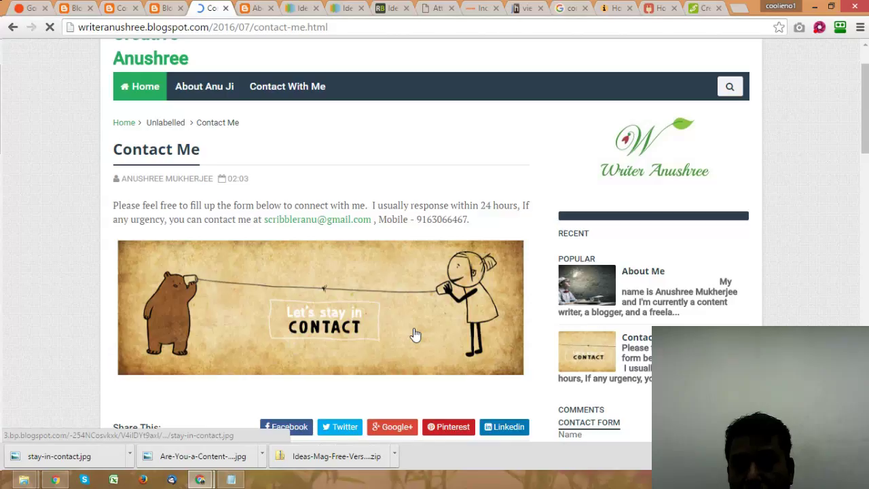
scroll(417, 333, "down", 2)
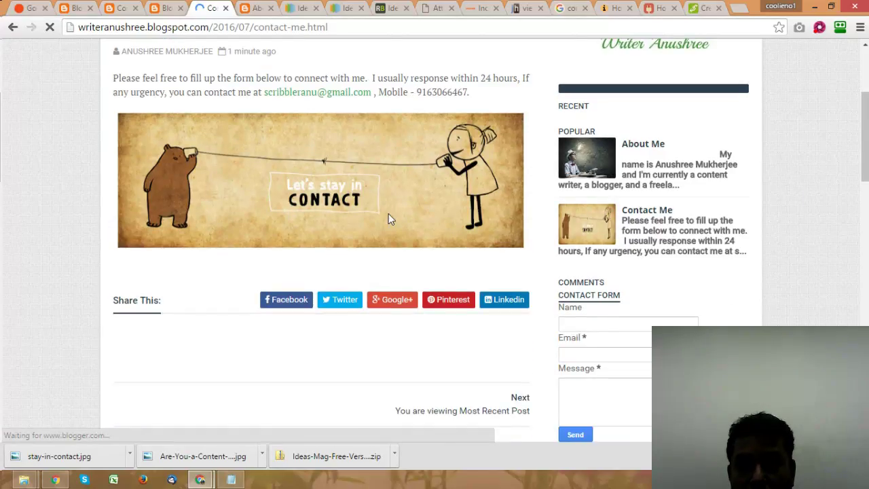
scroll(389, 214, "up", 1)
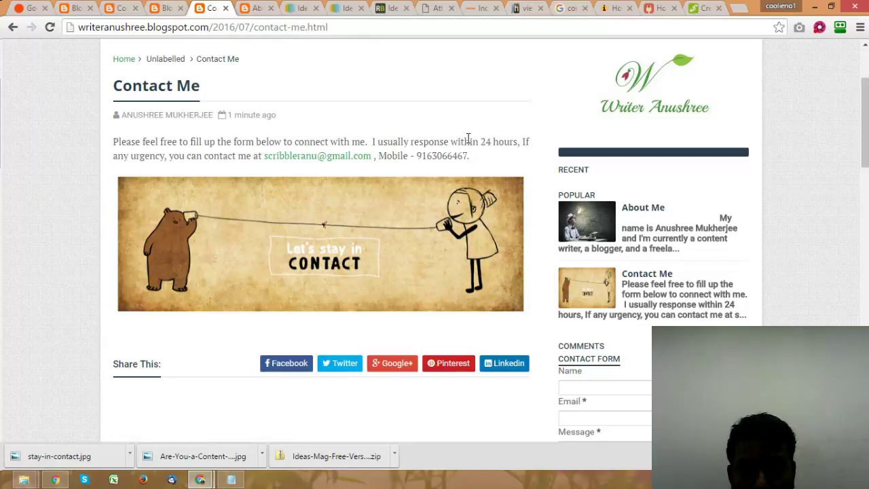
scroll(465, 159, "down", 4)
scroll(465, 160, "up", 6)
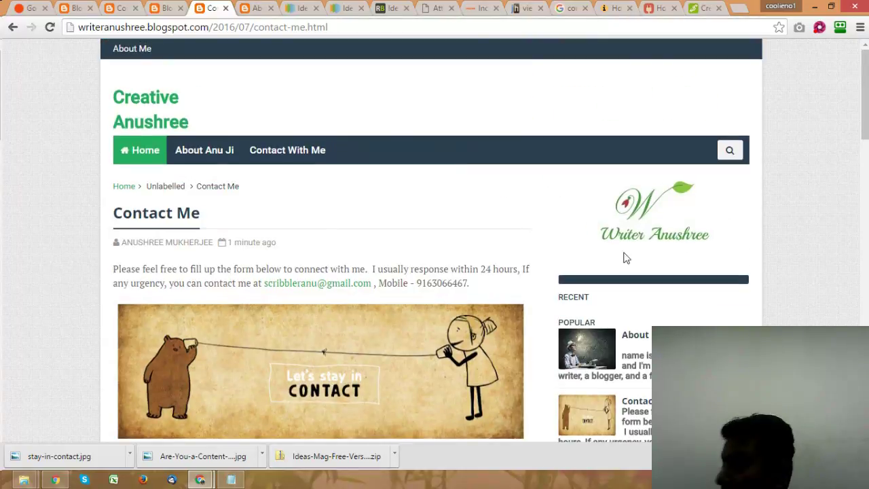
scroll(551, 267, "down", 10)
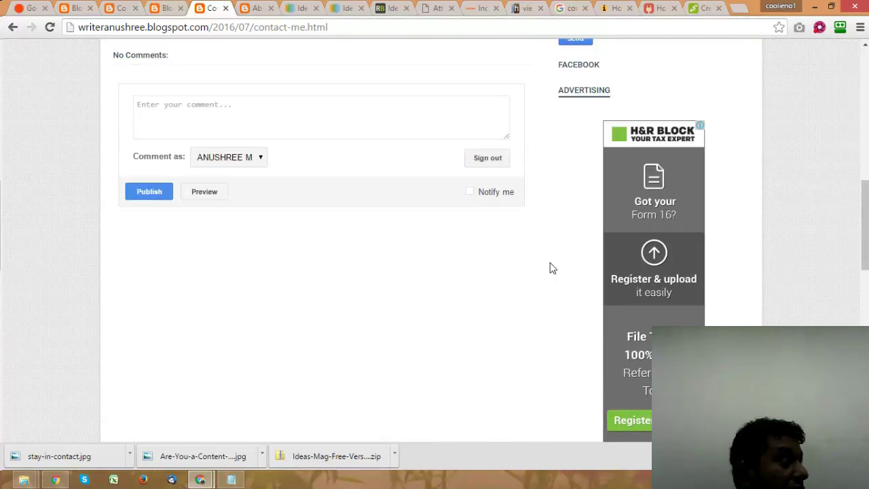
scroll(551, 268, "up", 10)
left_click(665, 8)
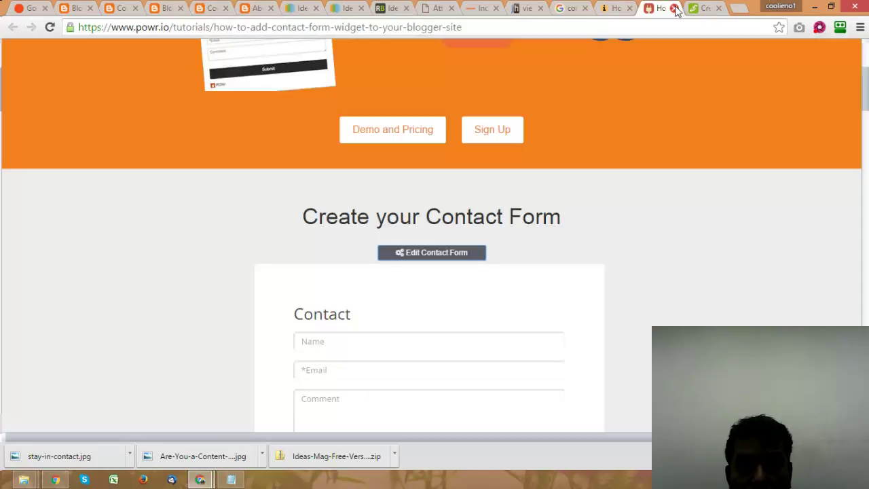
Step: Close the powr.io and mybloggertricks contact-form tutorial tabs
left_click(675, 9)
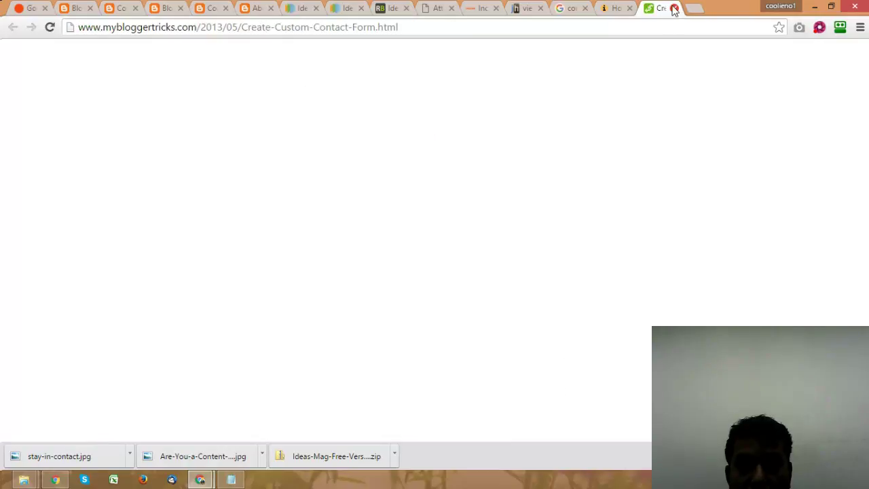
left_click(674, 9)
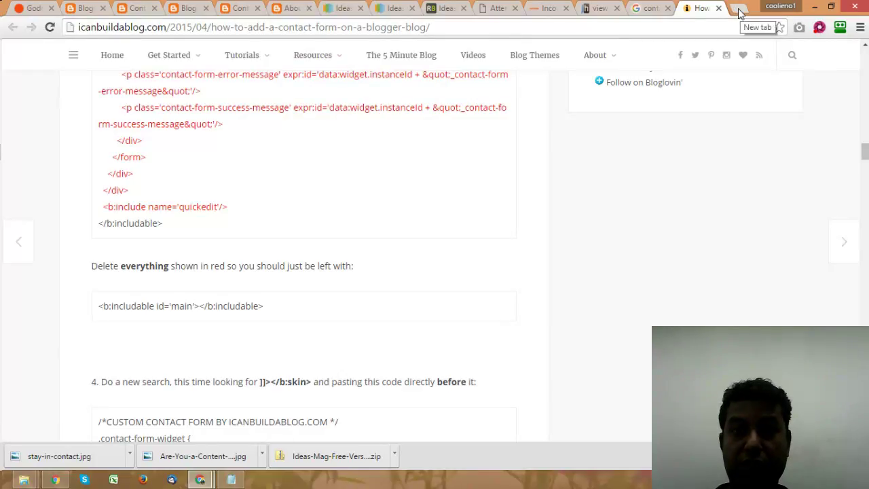
Step: In Notepad, replace the image-code line with About Me, Services and Resume lines
left_click(231, 479)
left_click_drag(447, 204, 250, 172)
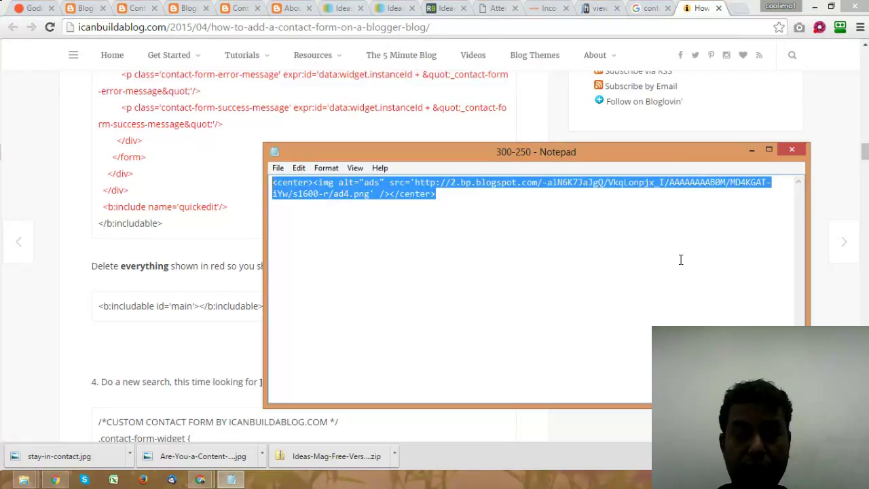
type("About Me ")
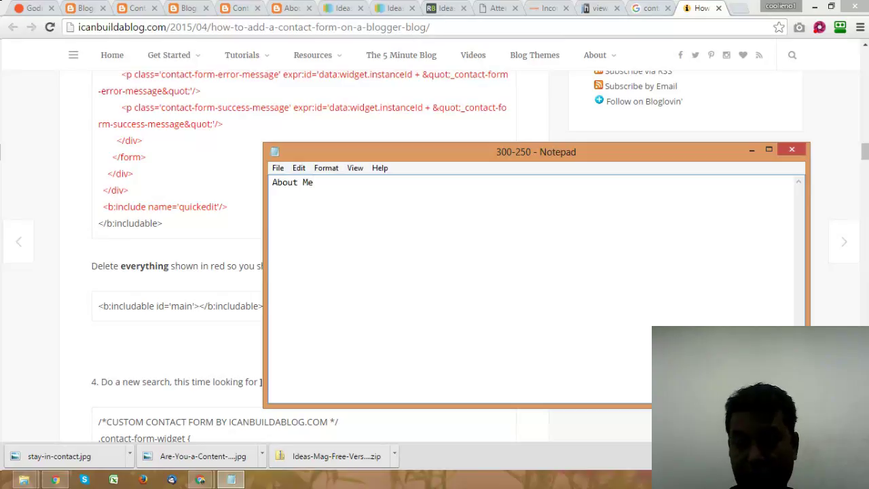
type("Services")
key("Return")
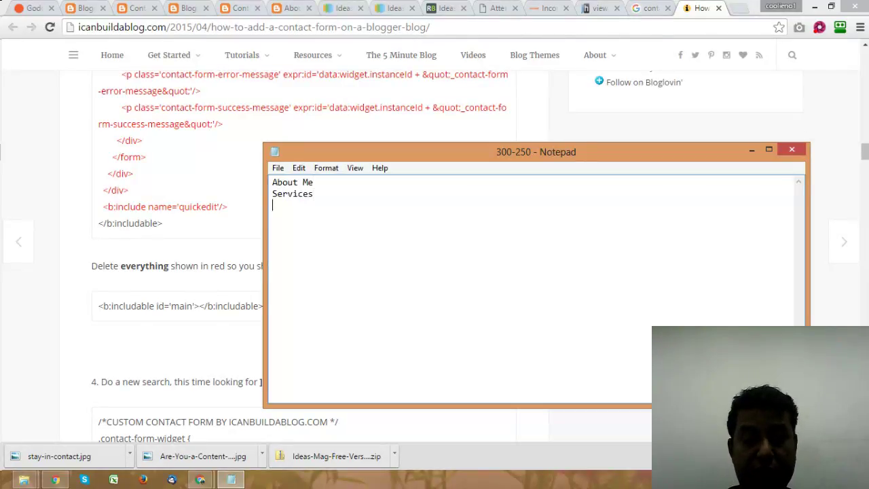
type("Resume")
key("Return")
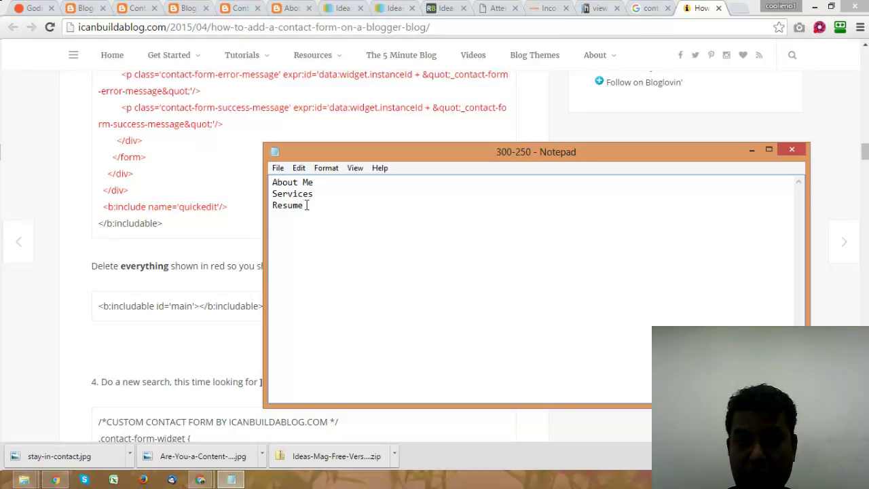
Step: Add Portfolio and Contact Me lines to the menu list
left_click_drag(307, 207, 260, 203)
left_click(355, 233)
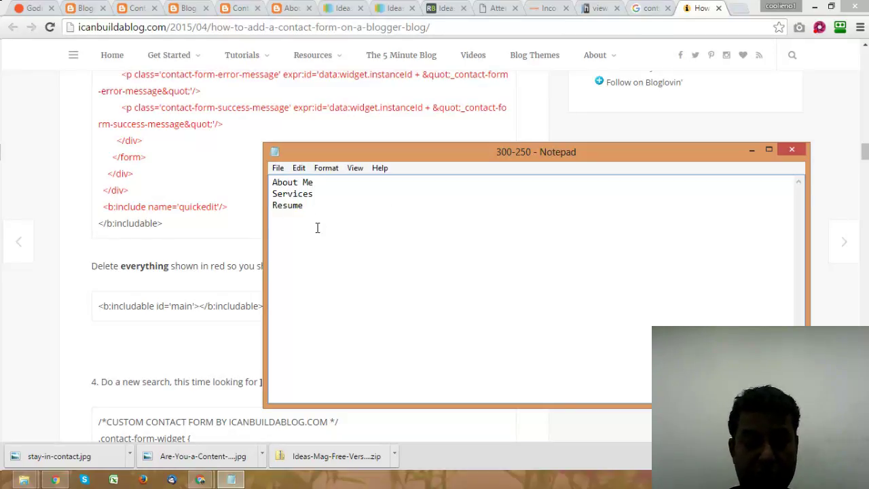
type("Portfolio")
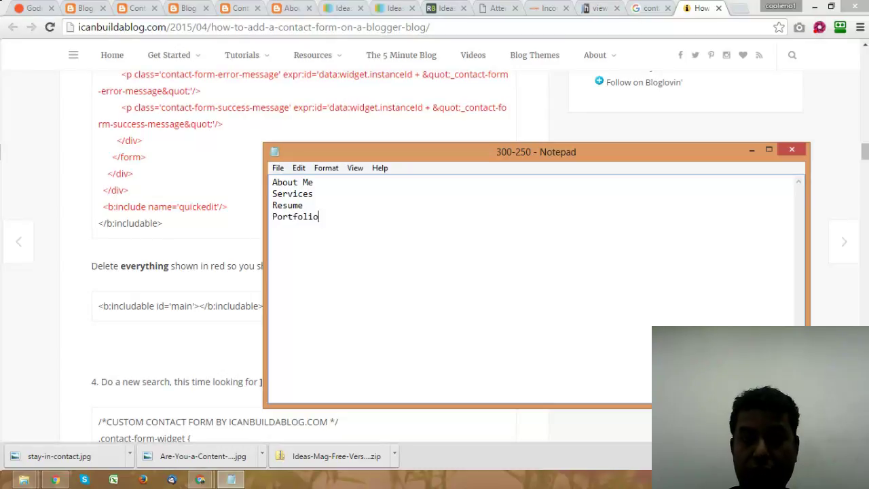
type("Contcat")
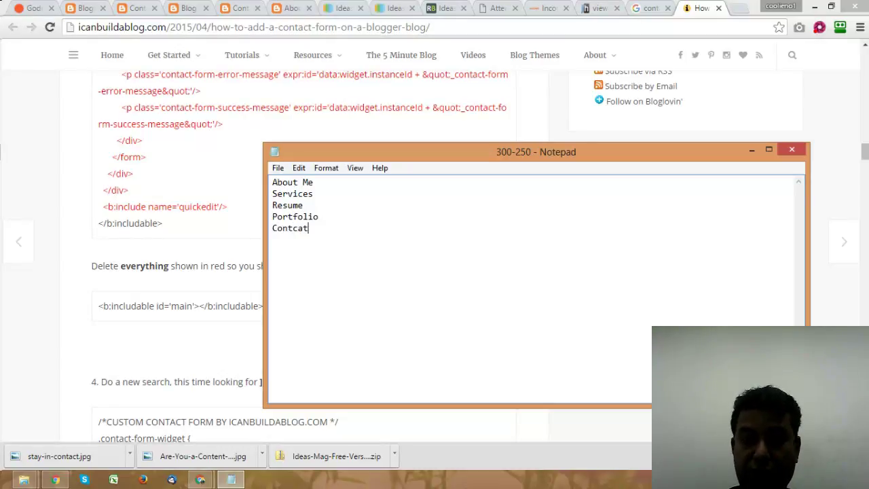
key("BackSpace")
key("BackSpace")
key("BackSpace")
type("act us")
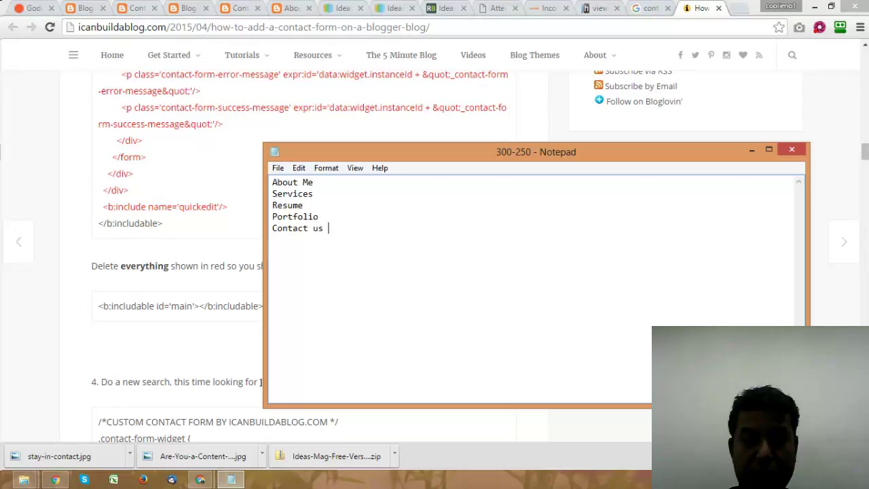
key("BackSpace")
key("BackSpace")
type("Me")
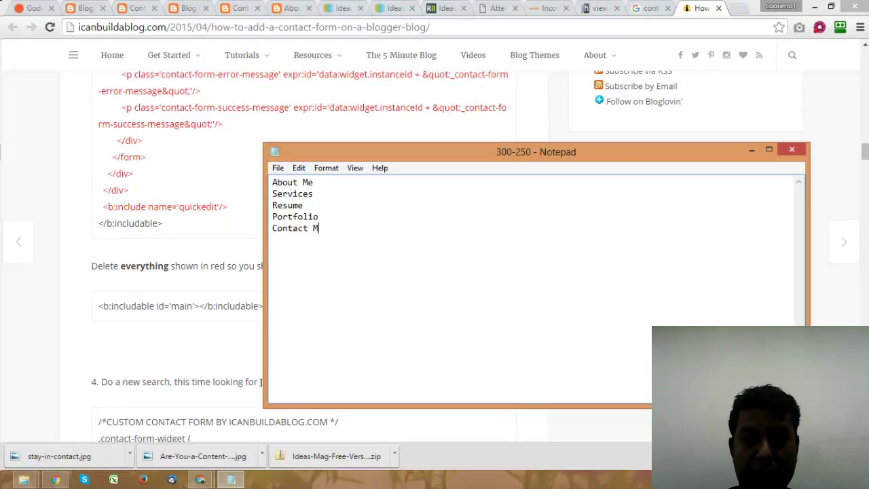
Step: Insert Article Writing below Services, then enter competeinfotech.com in a new browser tab
left_click(315, 193)
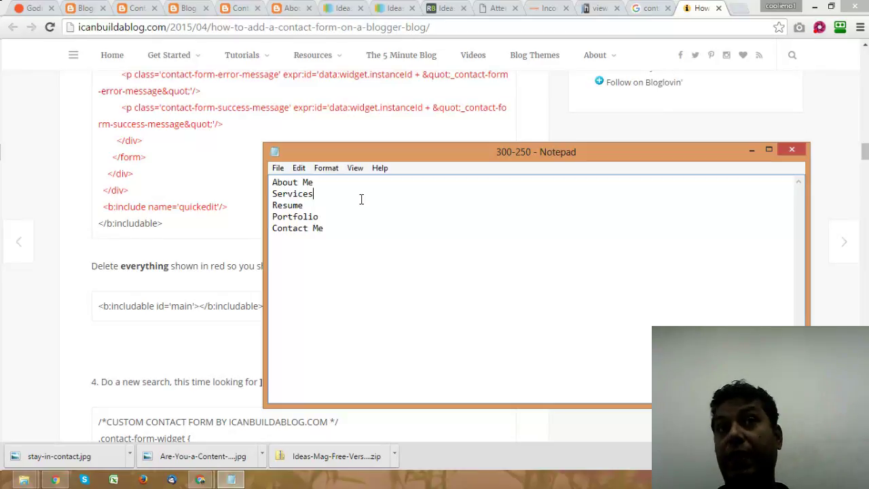
key("Return")
key("Return")
key("Return")
key("Return")
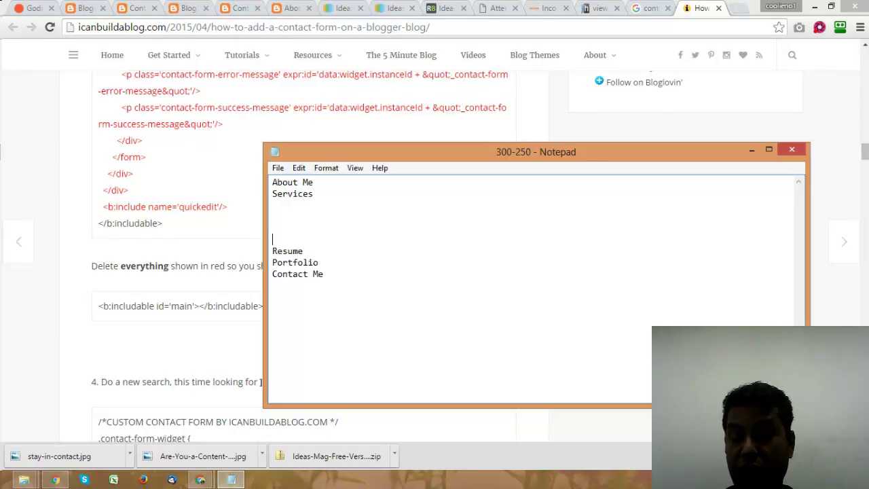
type("Article ")
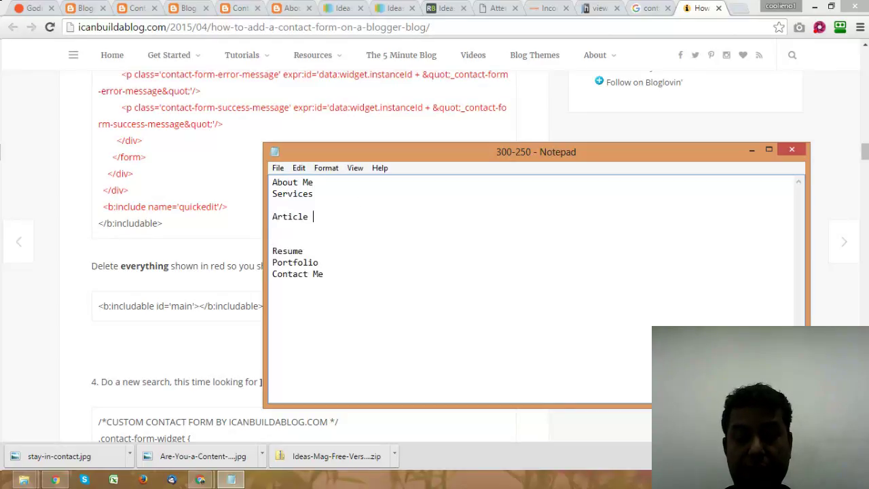
type("Writing")
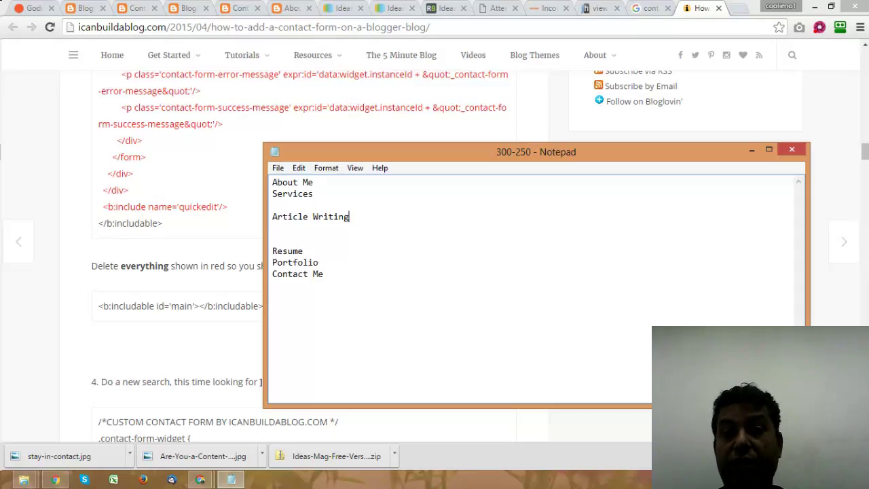
left_click(740, 7)
type("competeinfotech")
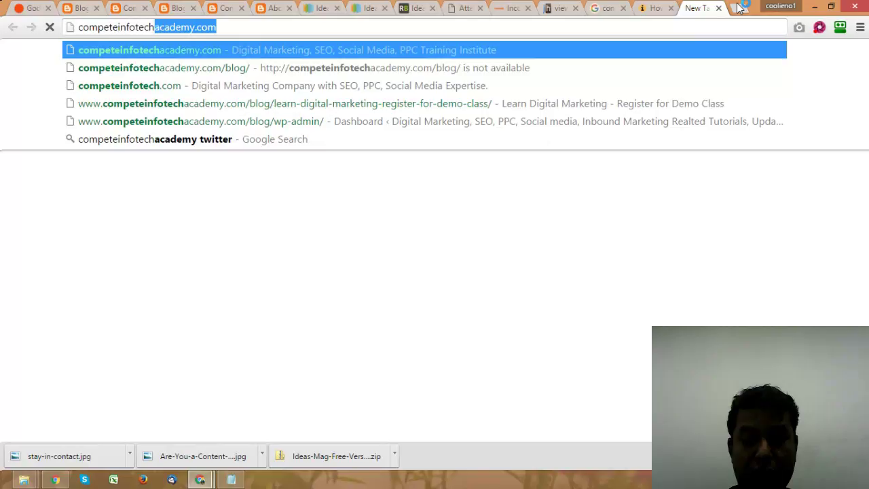
type(".com")
Step: Load competeinfotech.com, open Services > Local SEO and scroll down to the package plans
key("Return")
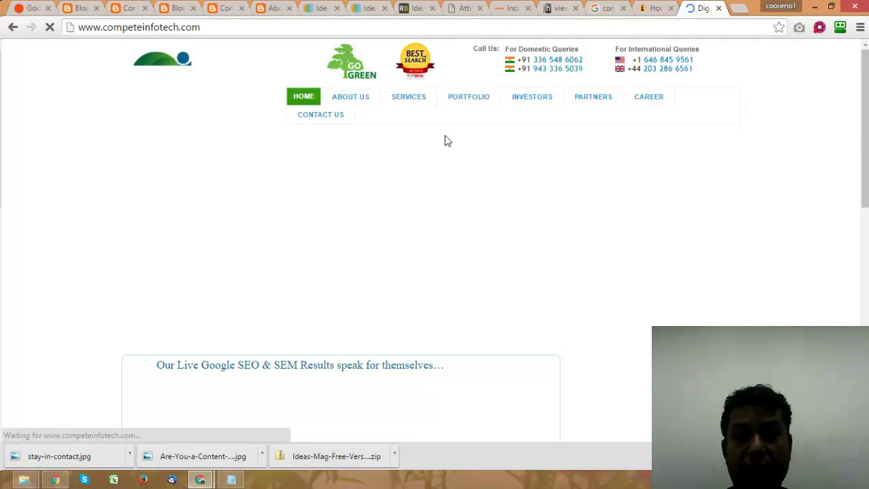
mouse_move(405, 102)
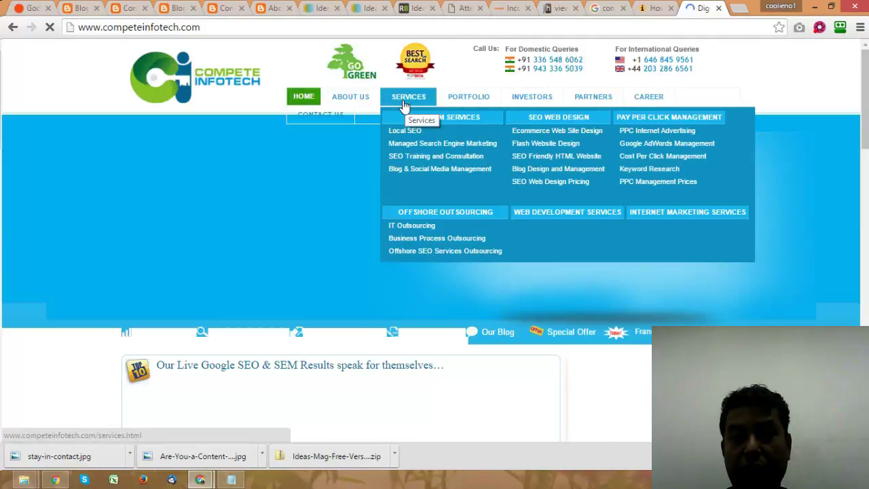
left_click(412, 133)
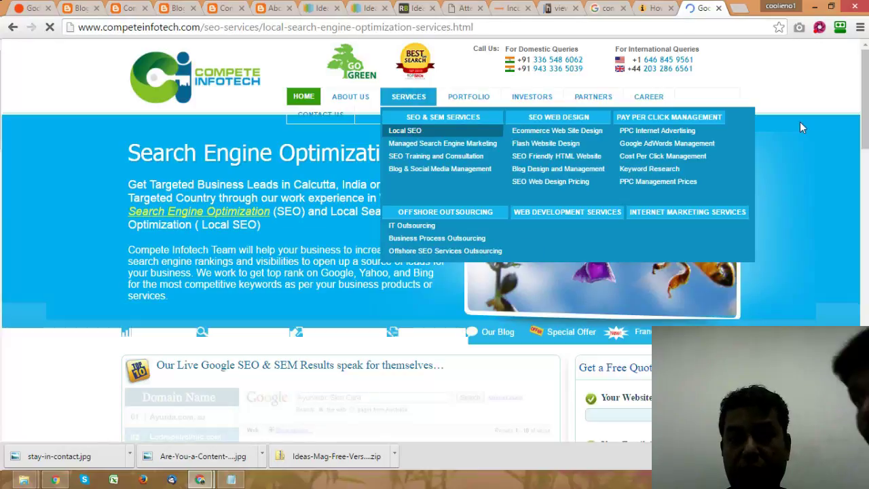
scroll(800, 129, "down", 15)
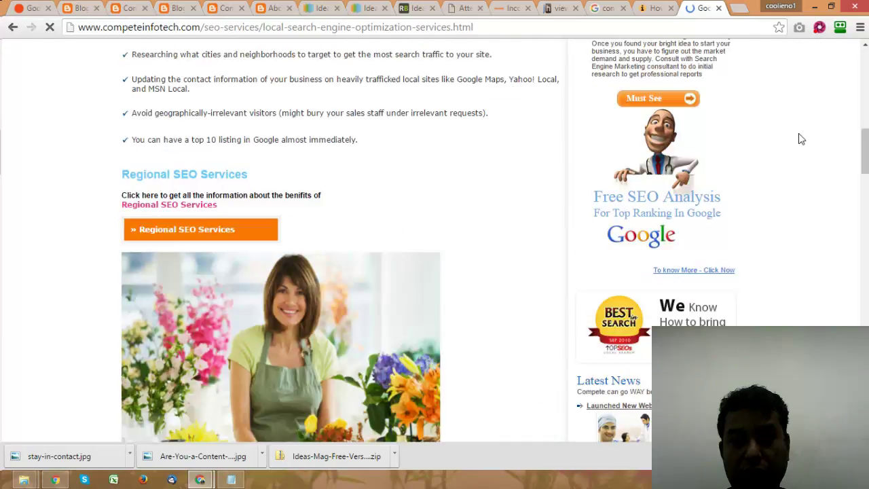
scroll(317, 171, "down", 3)
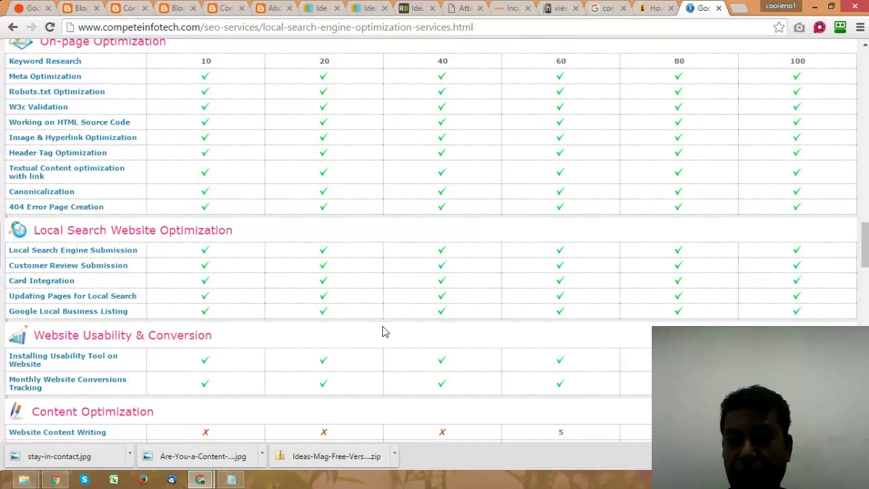
scroll(382, 330, "down", 12)
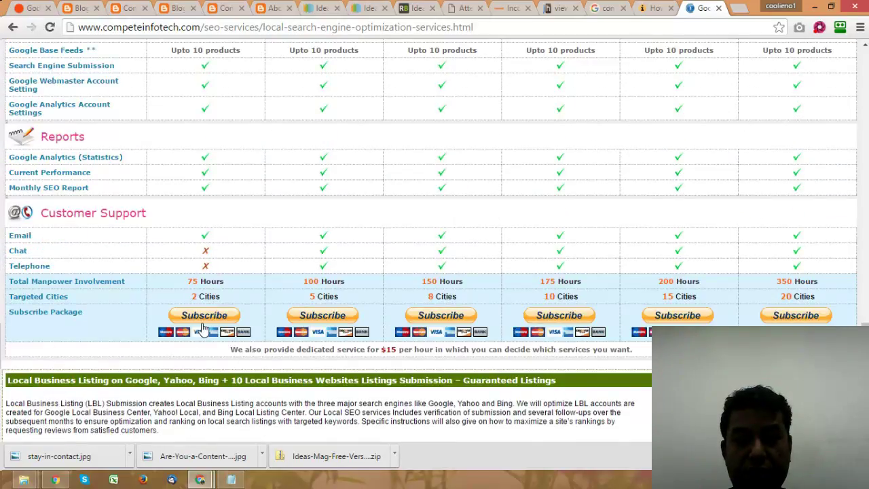
scroll(205, 320, "down", 3)
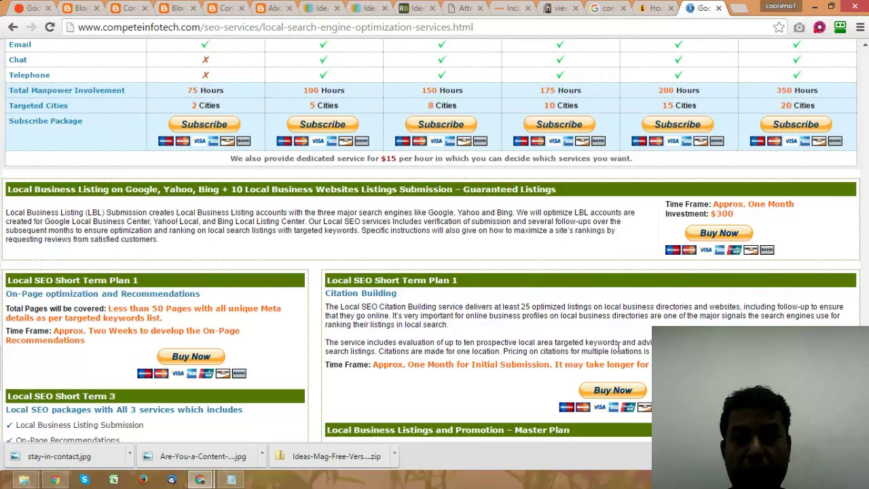
Step: Buy the $300 Local Business Listing, opening a PayPal checkout totalling $307.00 USD
left_click(719, 234)
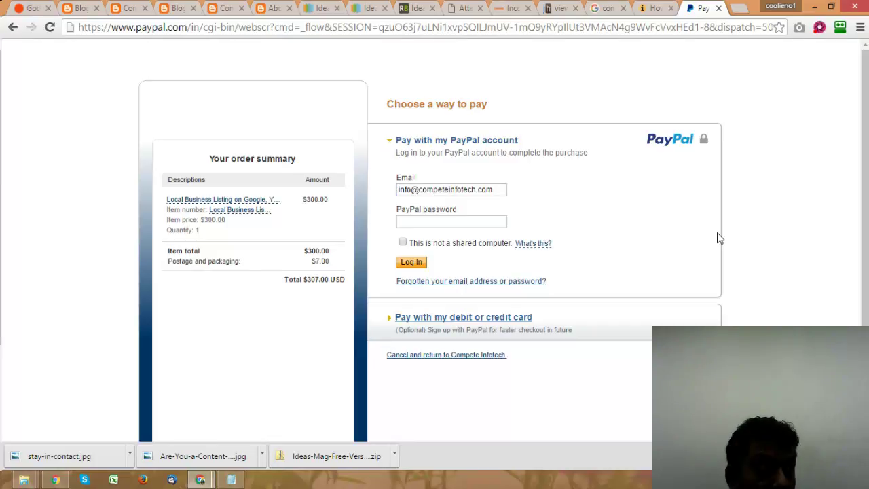
Step: Search the web for 'payumoney' in a new tab and open the PayUmoney website
left_click(739, 8)
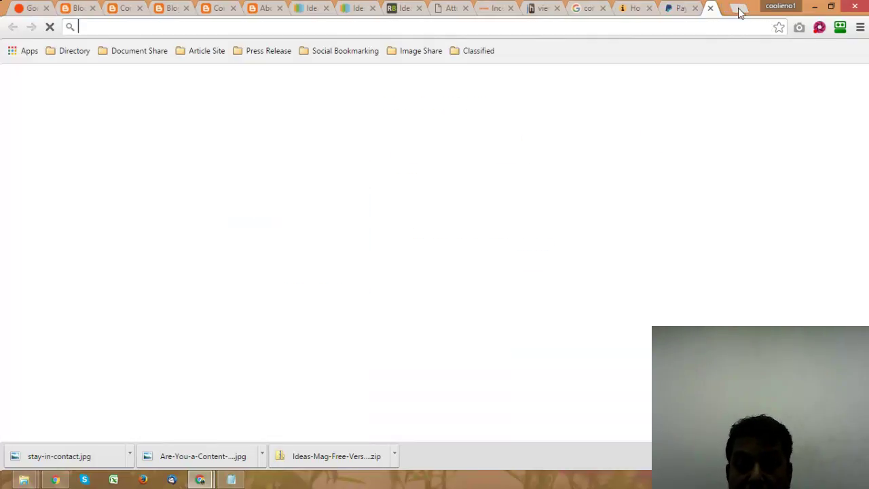
type("pa")
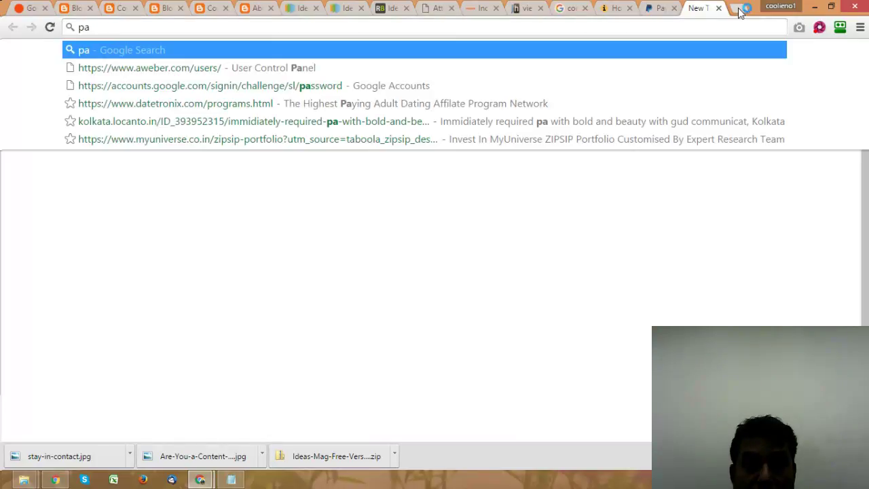
type("yumoney")
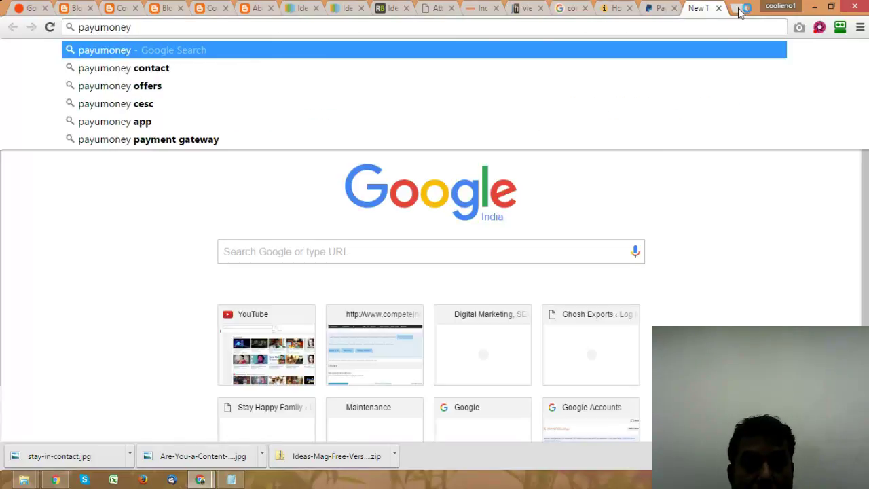
key("Return")
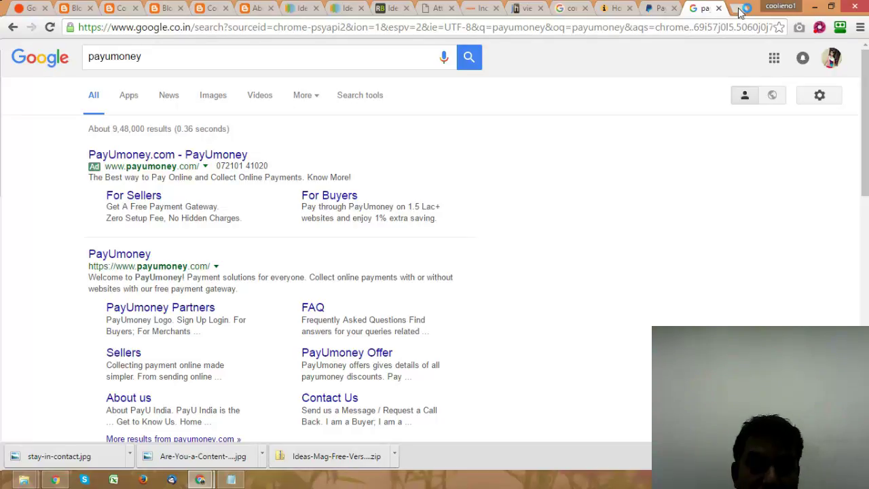
left_click(120, 256)
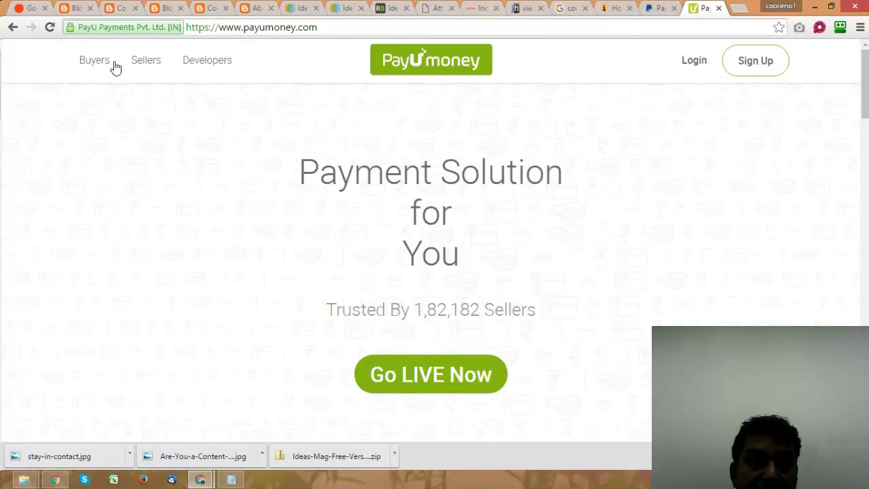
Step: Open PayUmoney's Sellers page and look over its seller comparison table
left_click(139, 62)
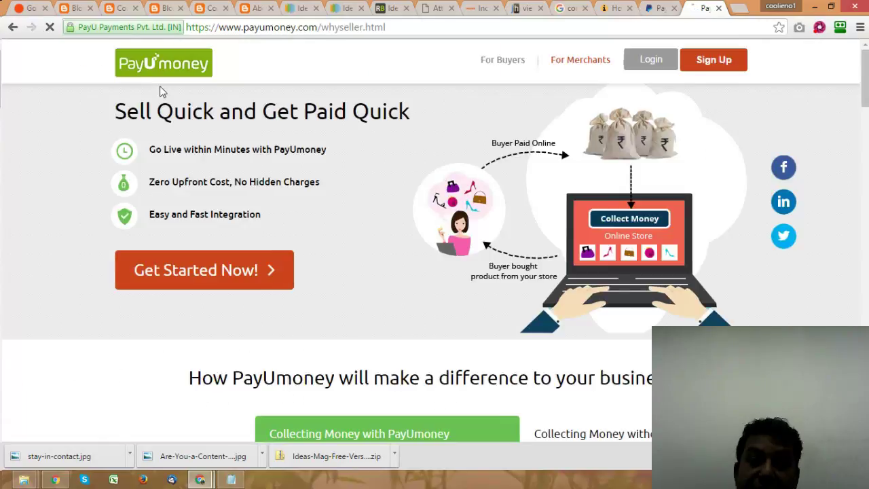
left_click(247, 270)
scroll(247, 270, "down", 13)
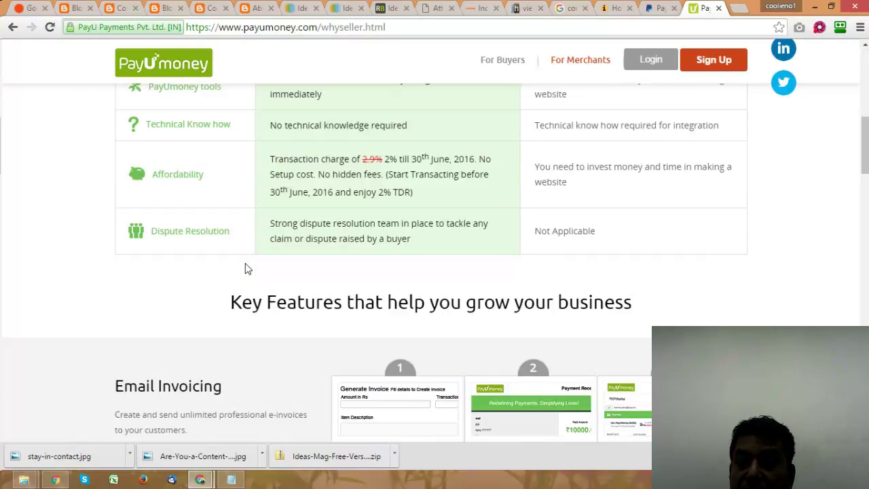
scroll(246, 269, "up", 13)
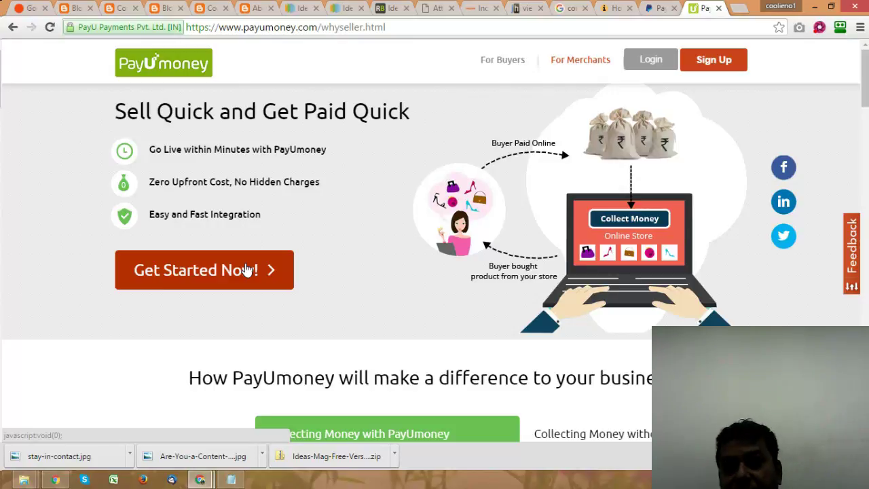
Step: Search for 'vcita', then change the earlier contact-form query to 'vcita for blogger'
left_click(735, 11)
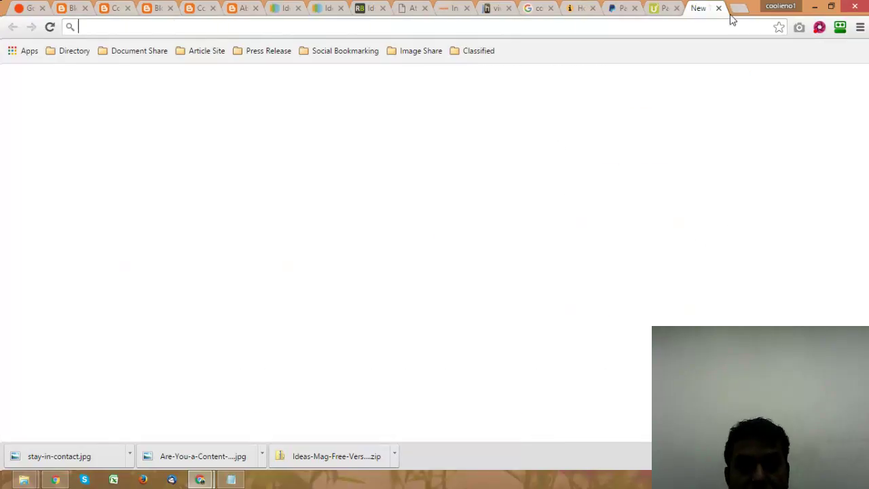
type("vcita")
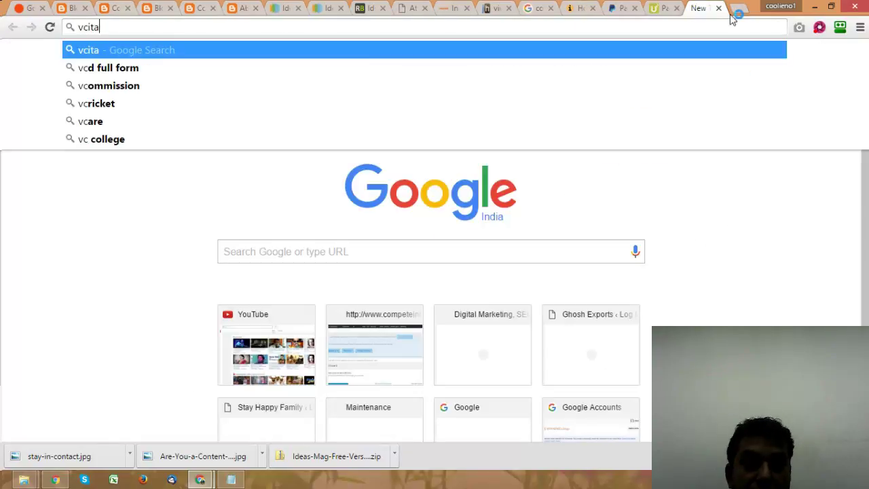
key("Return")
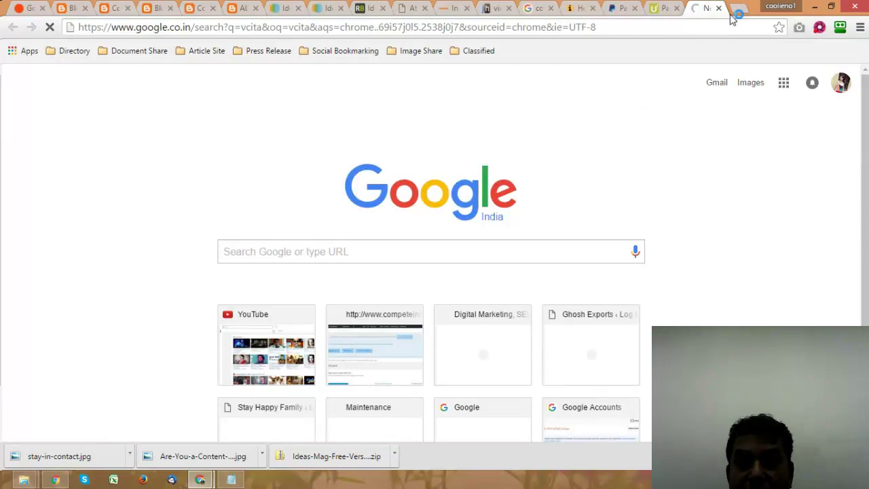
left_click(543, 8)
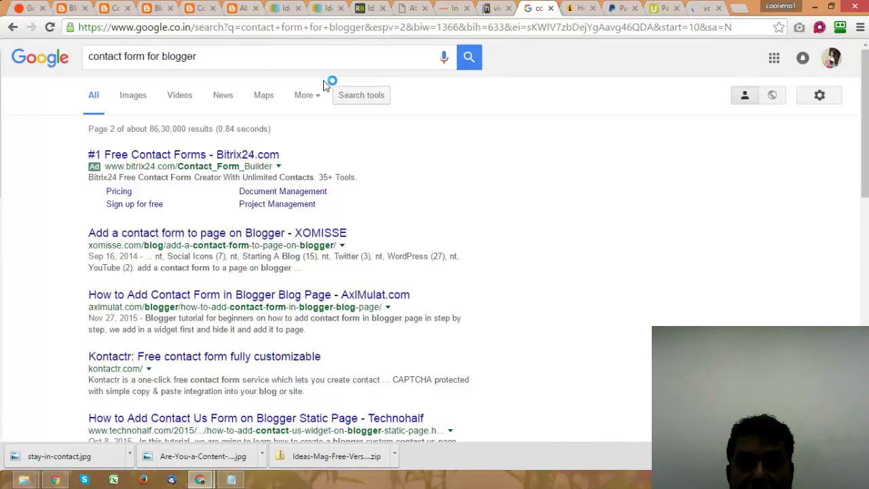
left_click(248, 56)
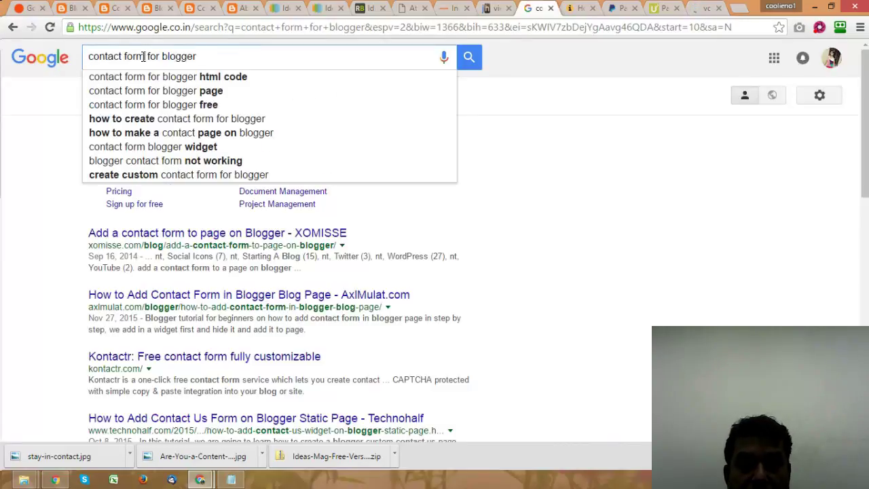
left_click_drag(145, 56, 67, 70)
type("vcita")
key("Return")
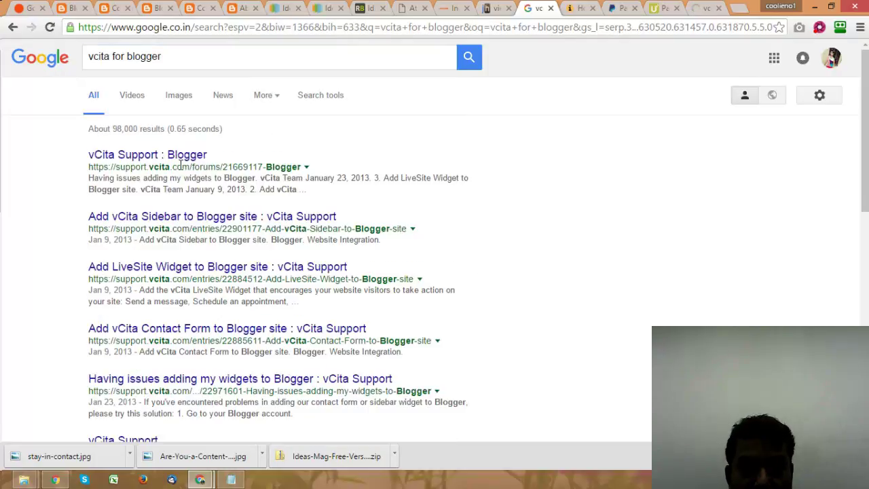
Step: Open the vCita Support Blogger result and the Add vCita Sidebar result in new tabs
right_click(190, 157)
left_click(221, 167)
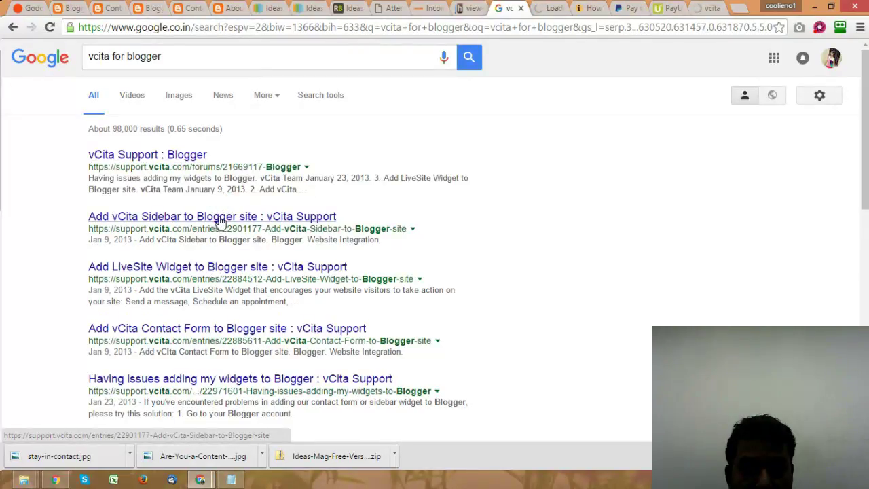
right_click(222, 217)
left_click(275, 226)
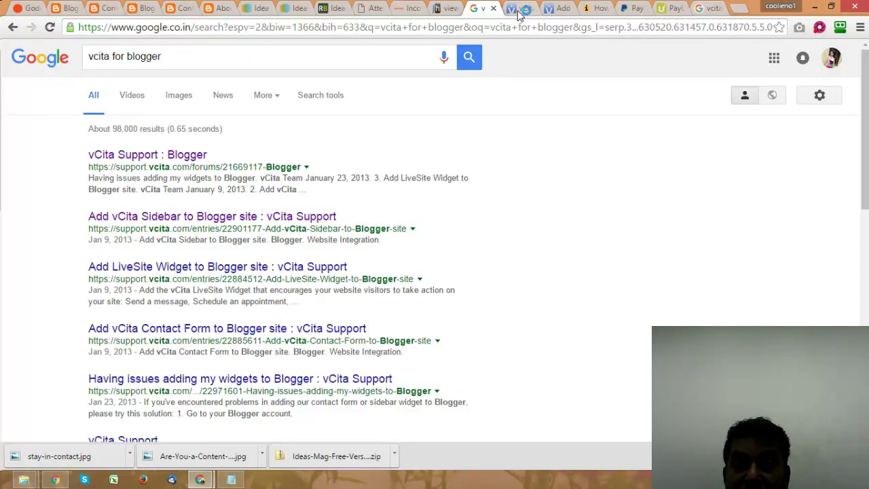
Step: Read the 'Add vCita Contact Form to Blogger site' article, then close its tab
key("ctrl+Tab")
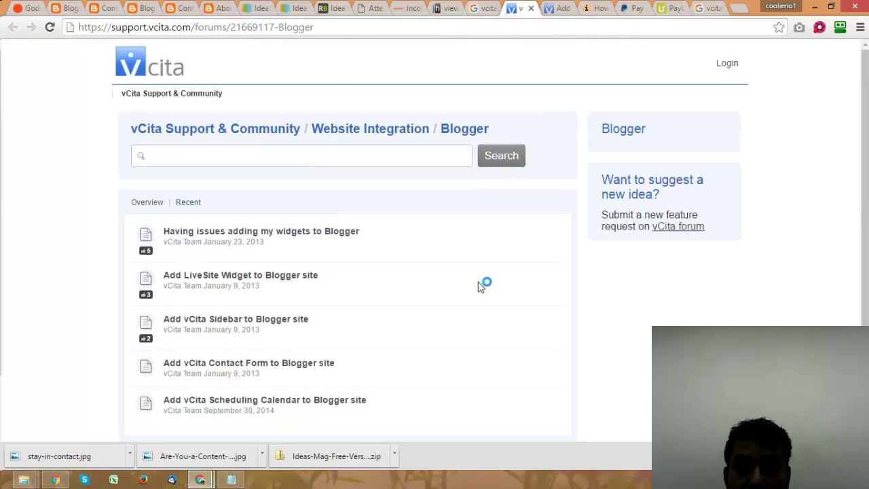
scroll(273, 214, "down", 1)
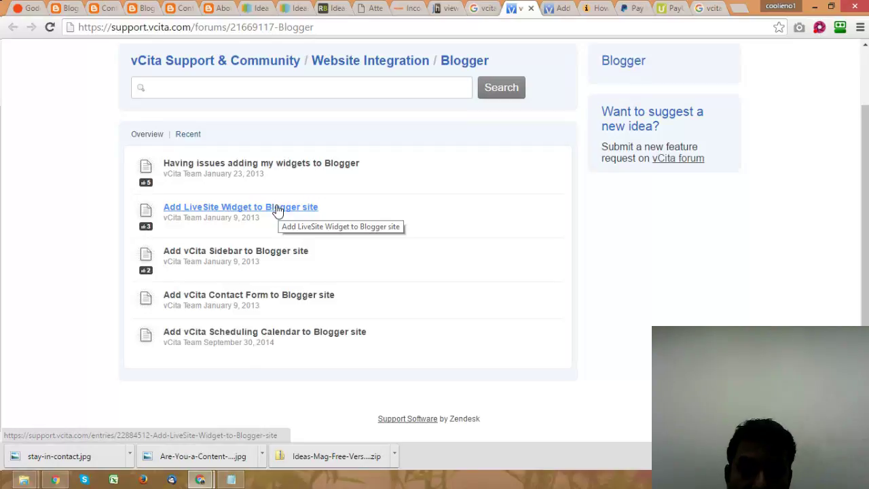
left_click(268, 294)
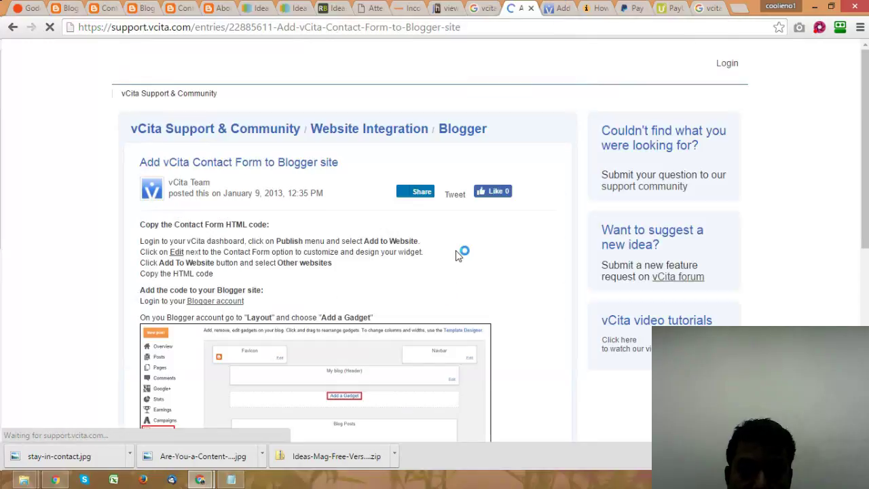
scroll(458, 255, "down", 3)
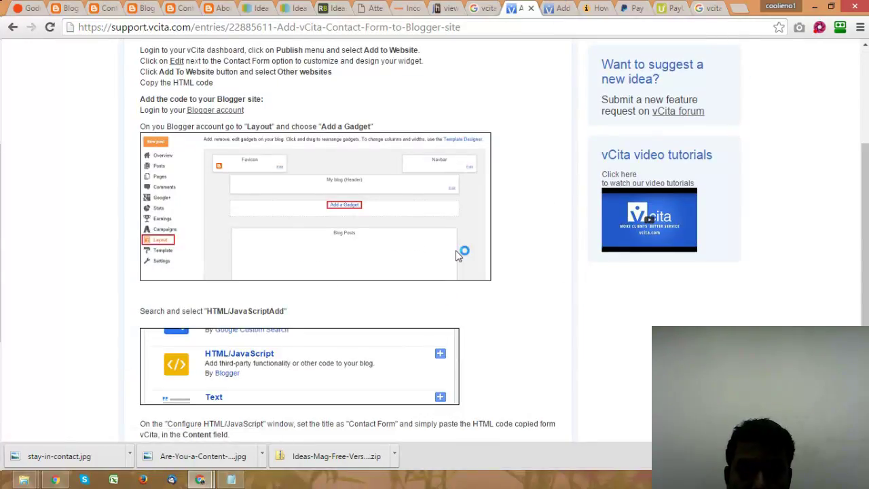
scroll(459, 255, "down", 3)
scroll(458, 255, "up", 4)
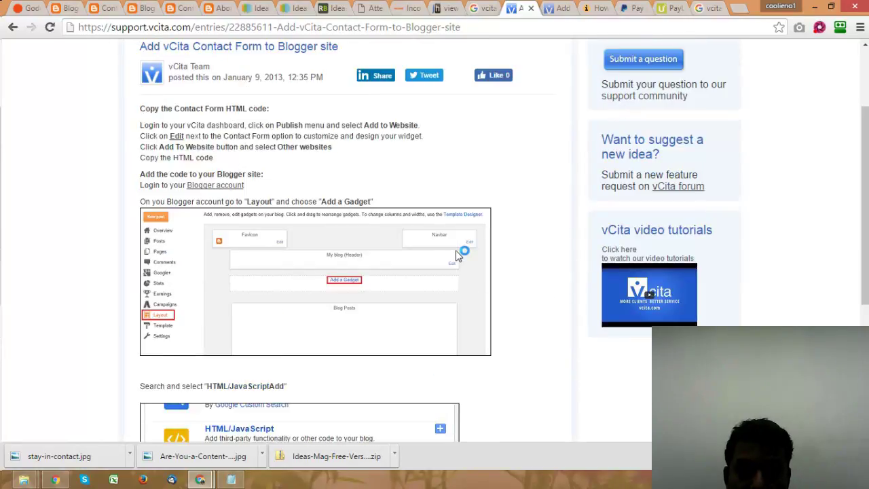
scroll(458, 254, "up", 2)
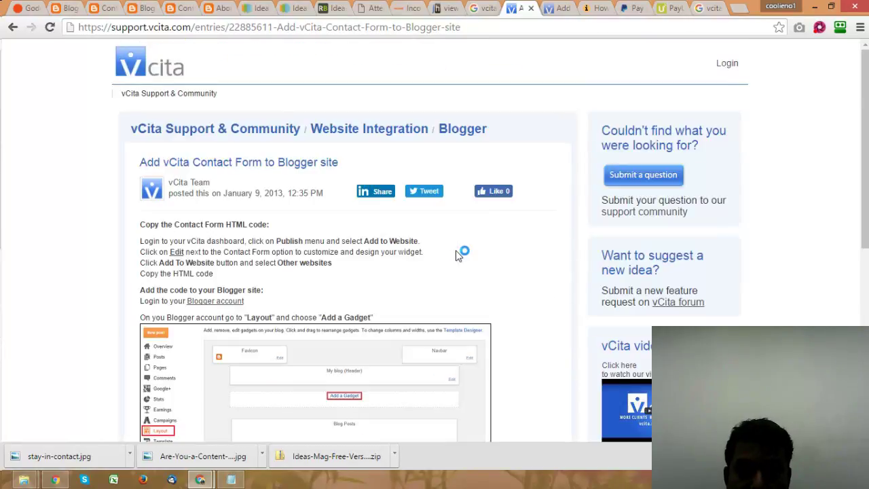
left_click(531, 9)
Step: Read through the 'Add vCita Sidebar to Blogger site' guide's steps
scroll(459, 192, "down", 2)
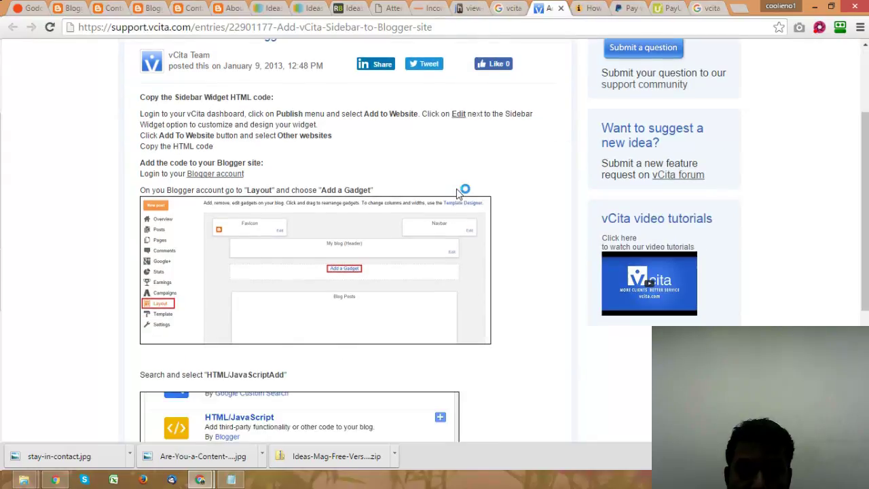
scroll(458, 192, "down", 2)
scroll(459, 194, "down", 2)
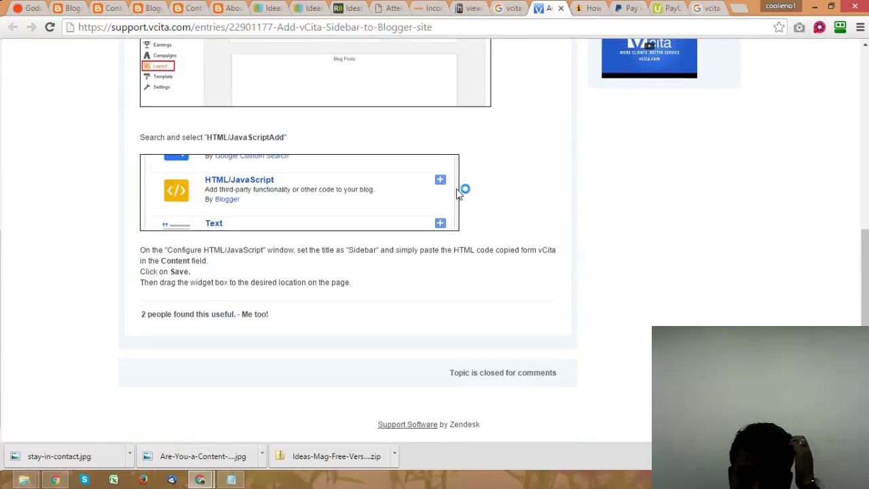
scroll(462, 188, "up", 6)
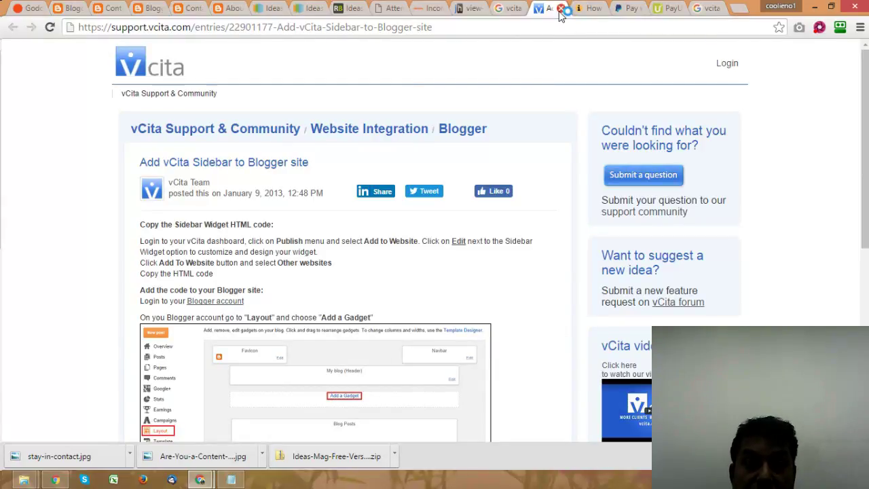
Step: Close the Sidebar article tab and browse vCita's features, from Customizable forms to Mobile CRM
left_click(170, 71)
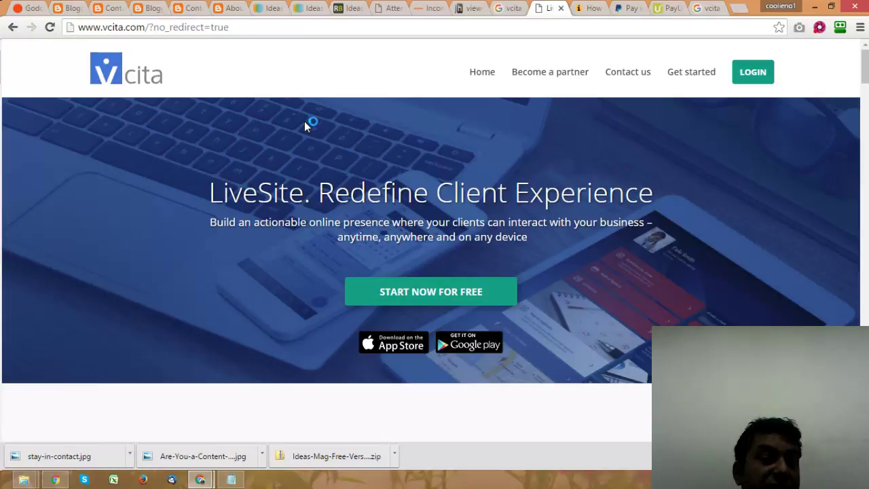
scroll(518, 281, "down", 4)
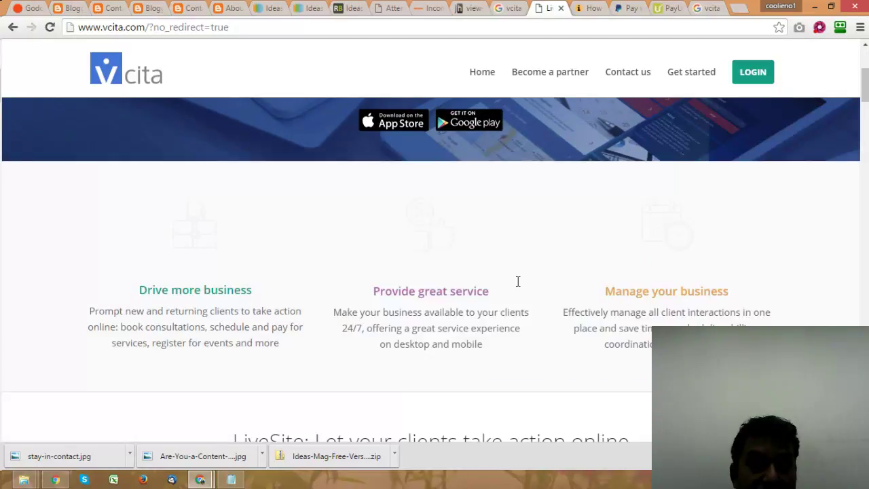
scroll(519, 281, "down", 6)
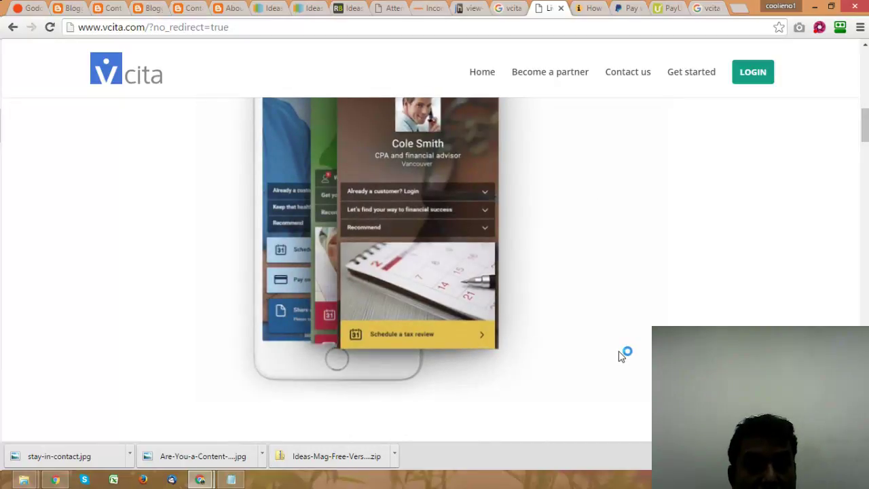
scroll(620, 355, "up", 5)
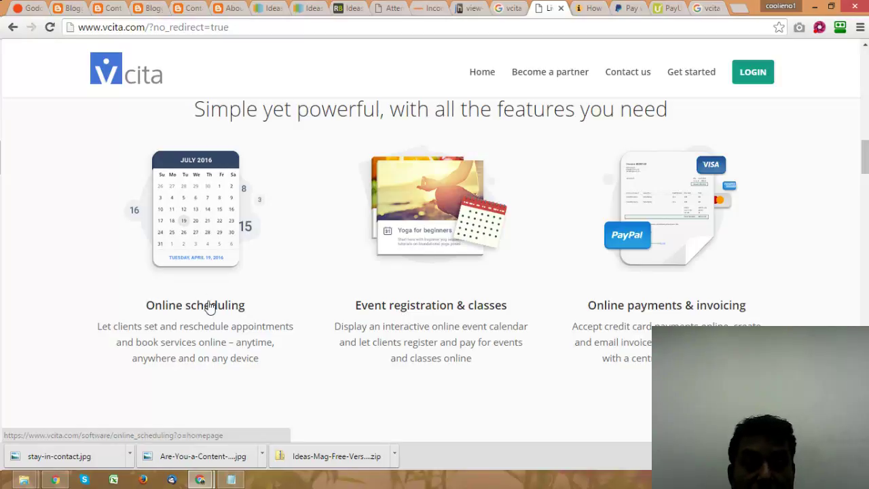
scroll(215, 313, "down", 3)
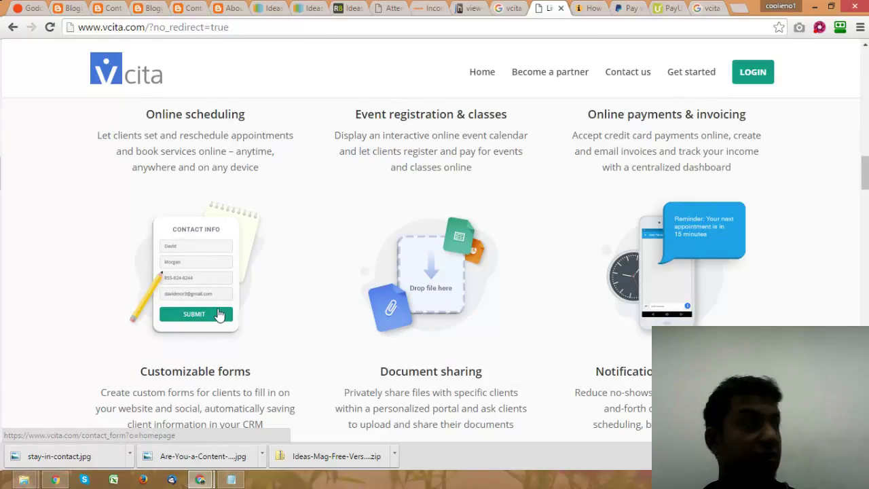
scroll(218, 314, "down", 1)
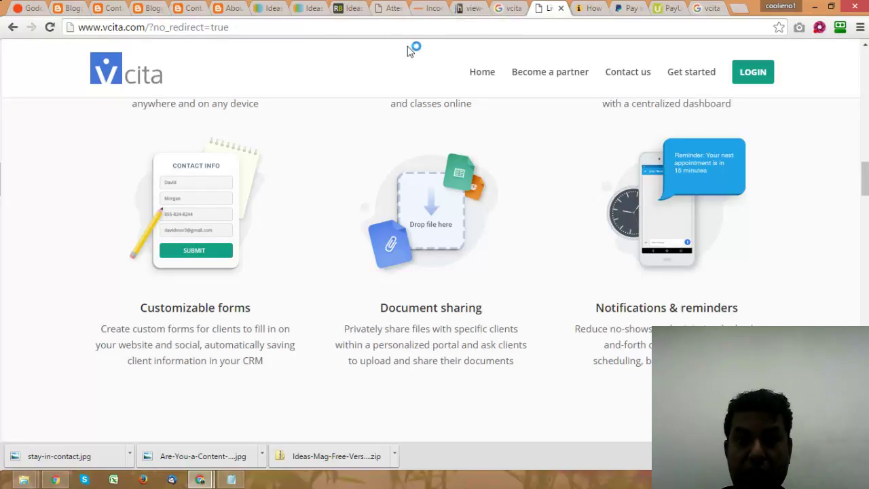
scroll(556, 102, "down", 6)
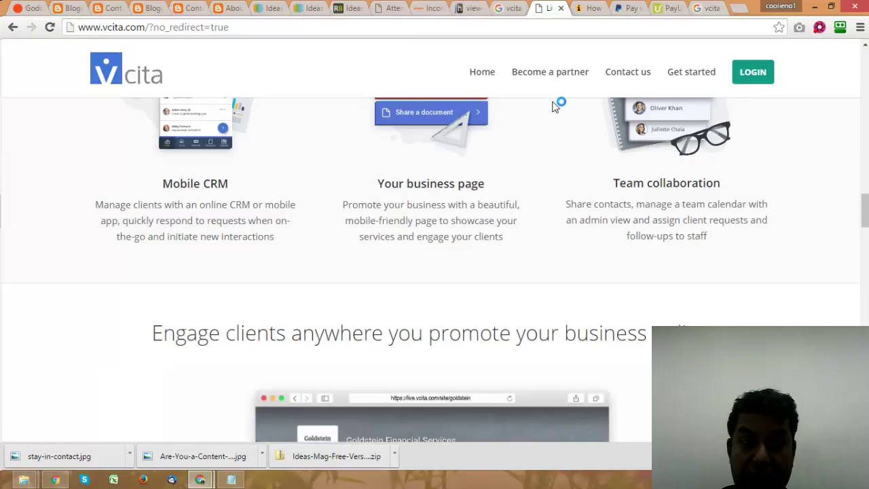
scroll(553, 105, "up", 3)
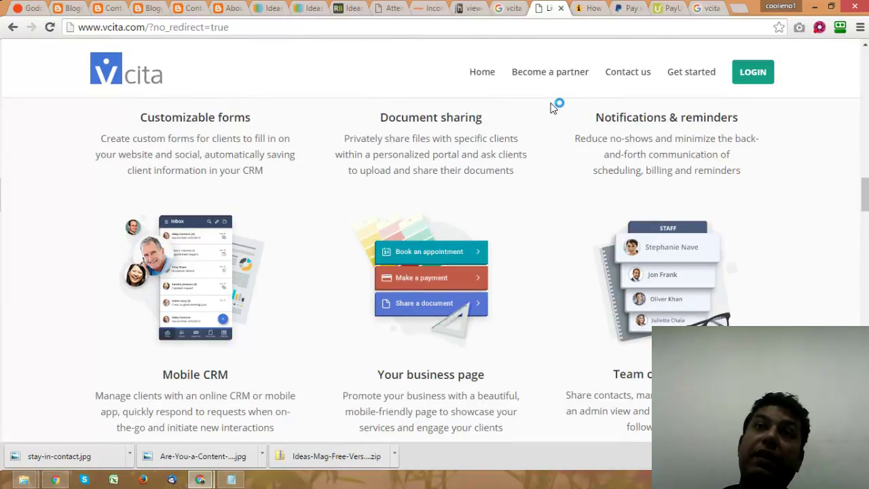
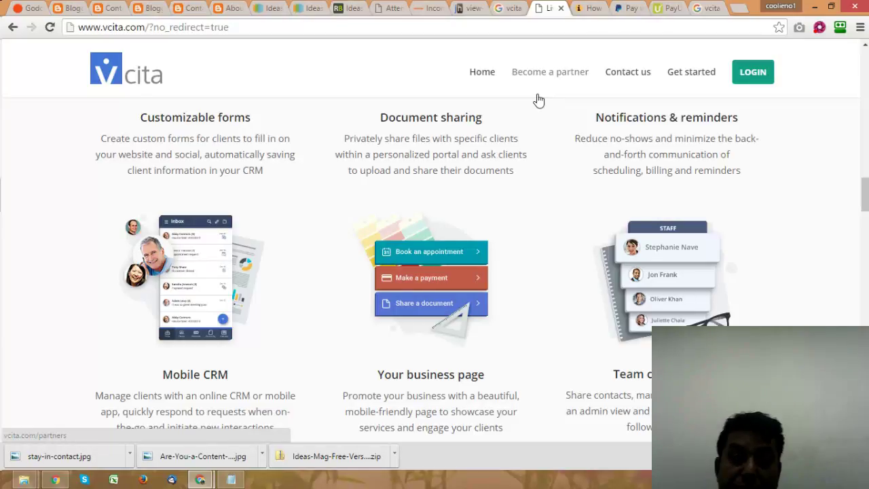
Step: Return to the Google results for 'vcita for blogger' listing vCita Support articles
left_click(514, 9)
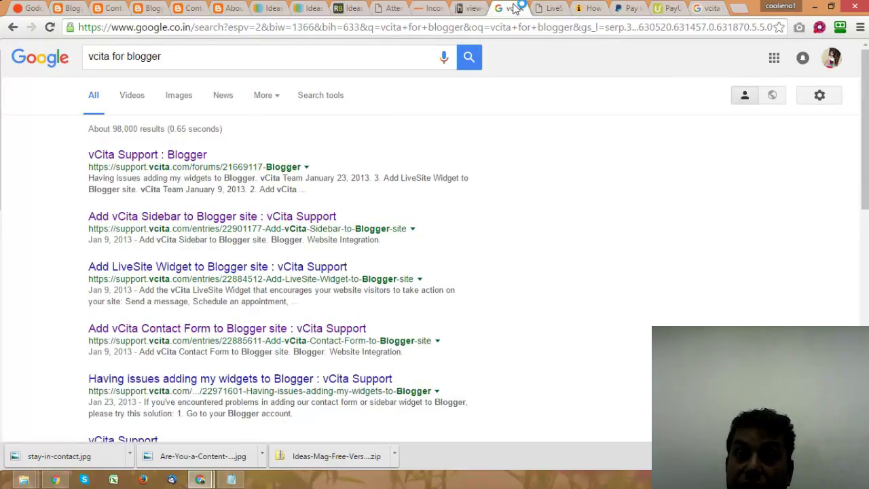
Step: Go back to the vcita.com page showing Customizable forms, Document sharing and Mobile CRM
left_click(538, 9)
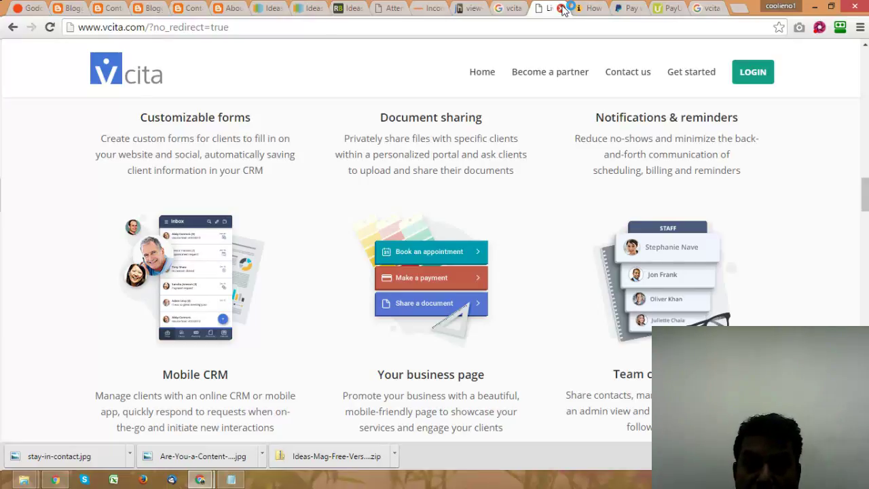
Step: Close the vCita page and the icanbuildablog contact-form tutorial, leaving the PayPal checkout
left_click(561, 8)
left_click(559, 11)
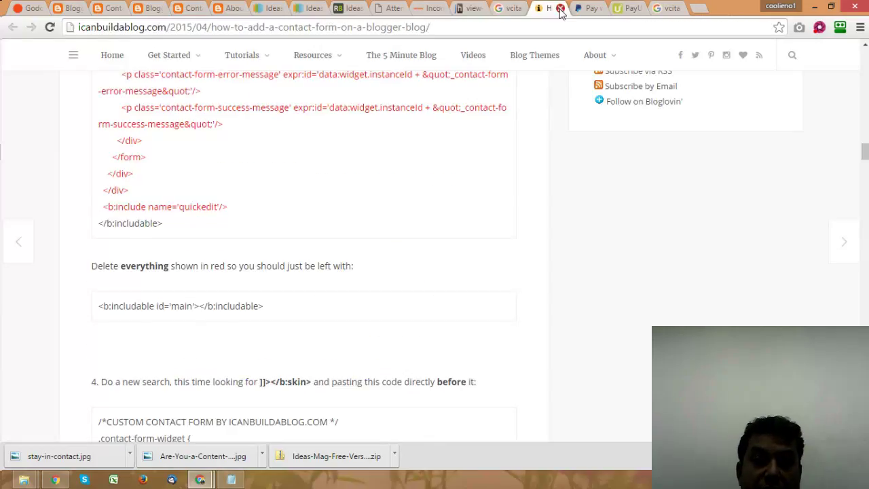
left_click(561, 8)
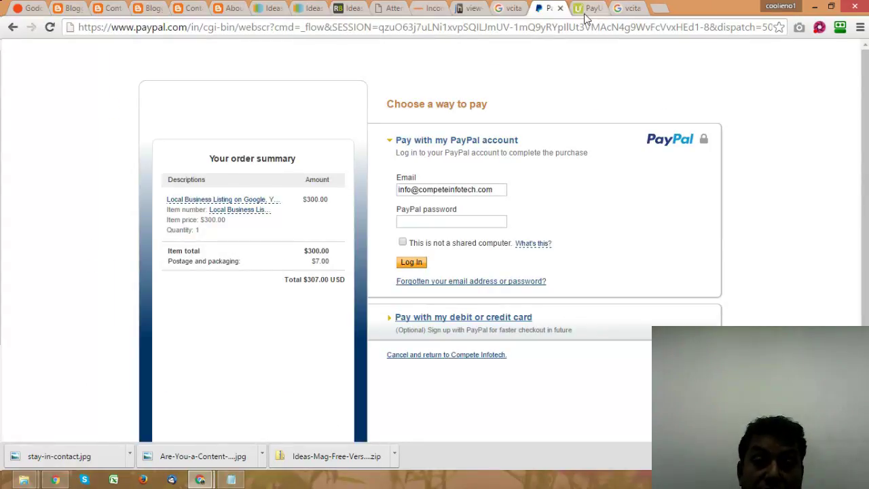
Step: Switch from the $307.00 PayPal checkout to the PayUmoney 'Sell Quick and Get Paid Quick' page
left_click(586, 10)
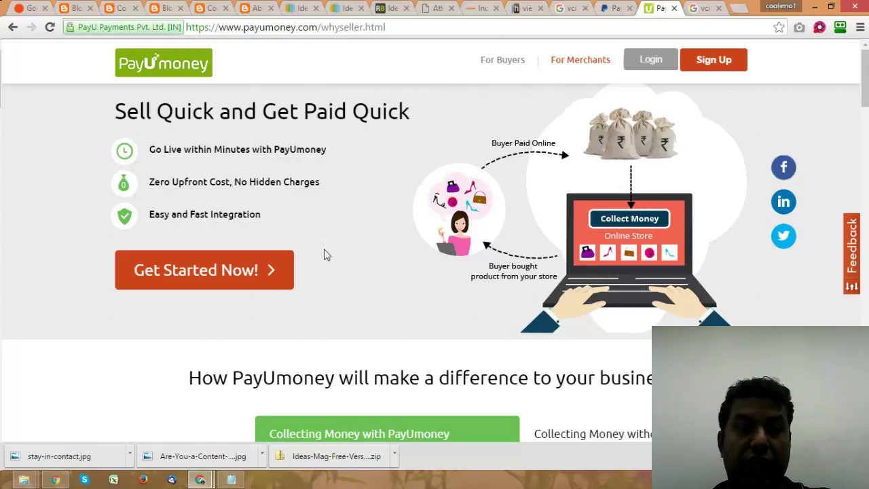
Step: Scroll down to PayUmoney's comparison table showing the 2% transaction charge
scroll(324, 253, "down", 3)
scroll(325, 255, "up", 3)
scroll(324, 255, "down", 4)
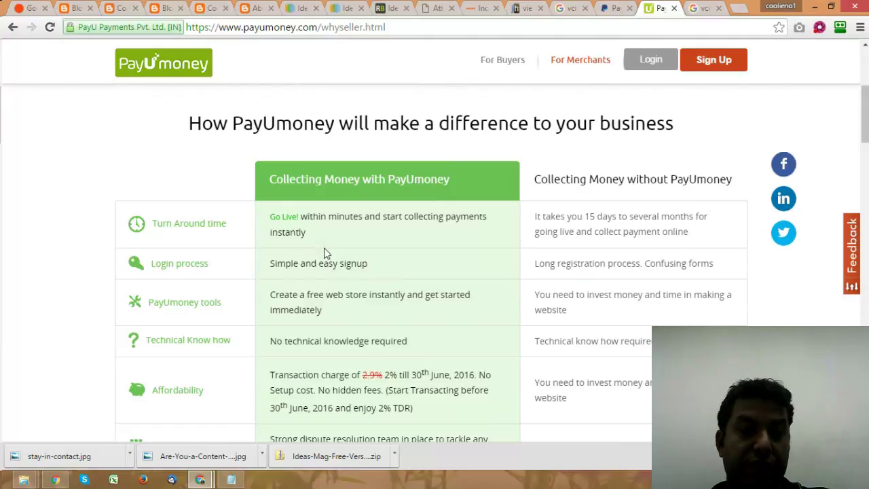
scroll(324, 253, "down", 1)
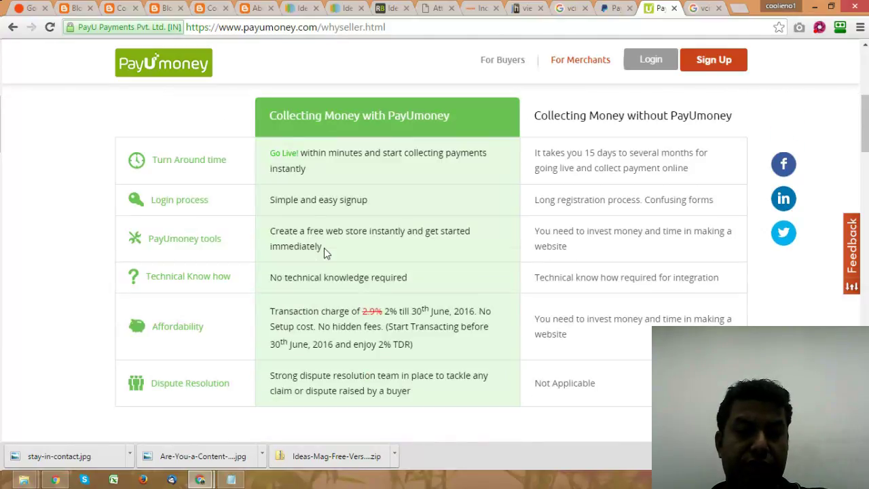
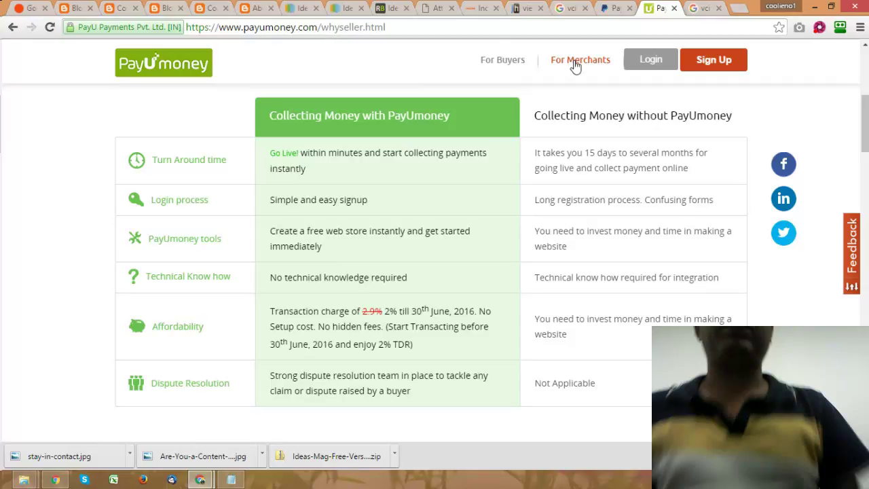
Step: Glance at the PayPal checkout page, then close it to return to PayUmoney
left_click(620, 10)
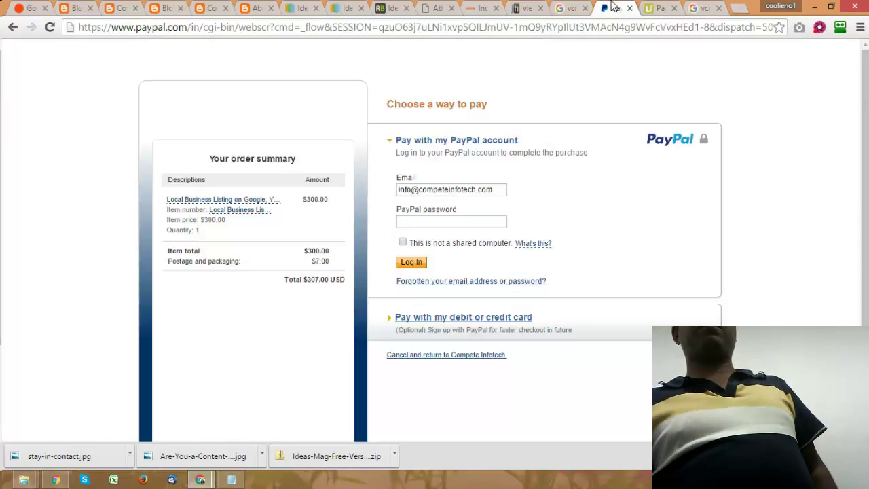
left_click(630, 9)
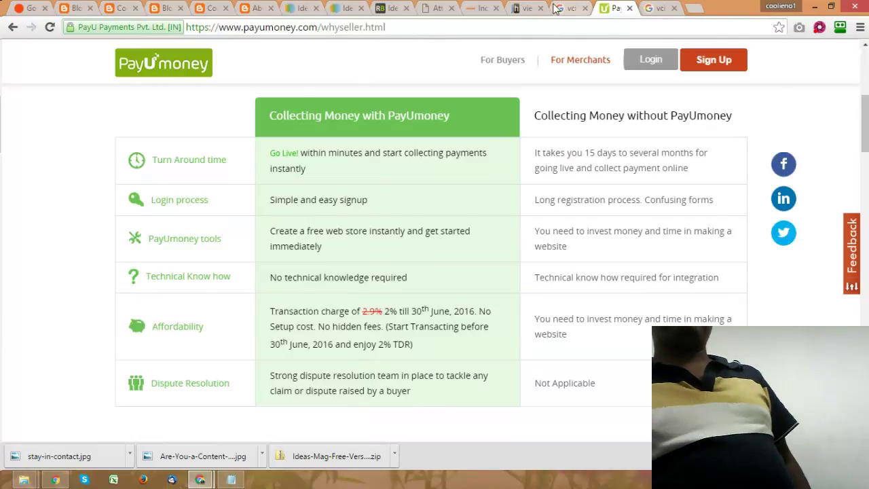
Step: Return to the Google results for 'vcita for blogger' and scroll down through them
left_click(574, 7)
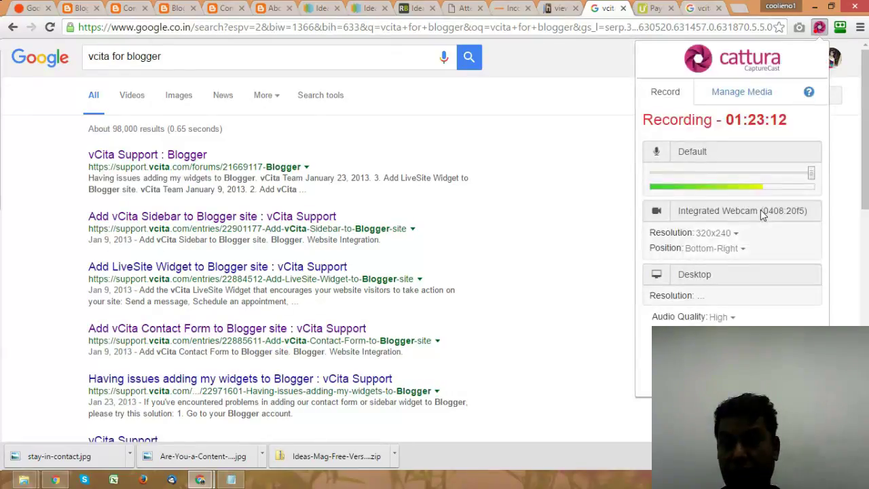
scroll(819, 270, "down", 3)
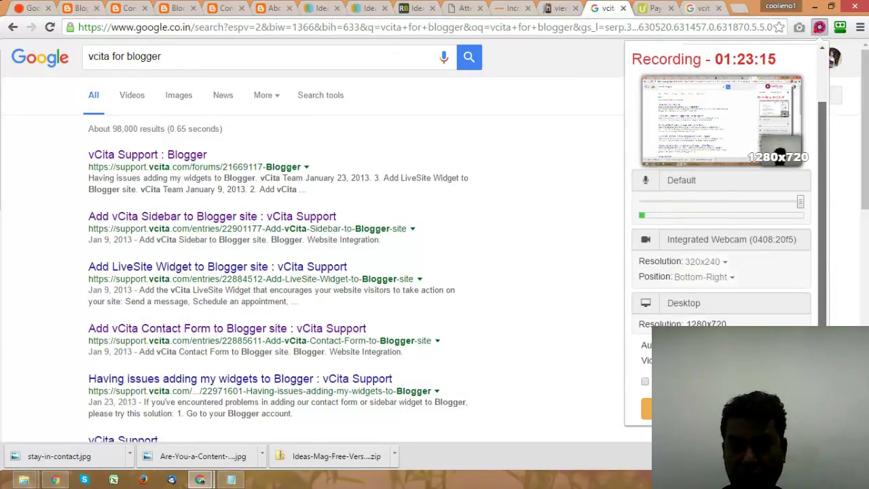